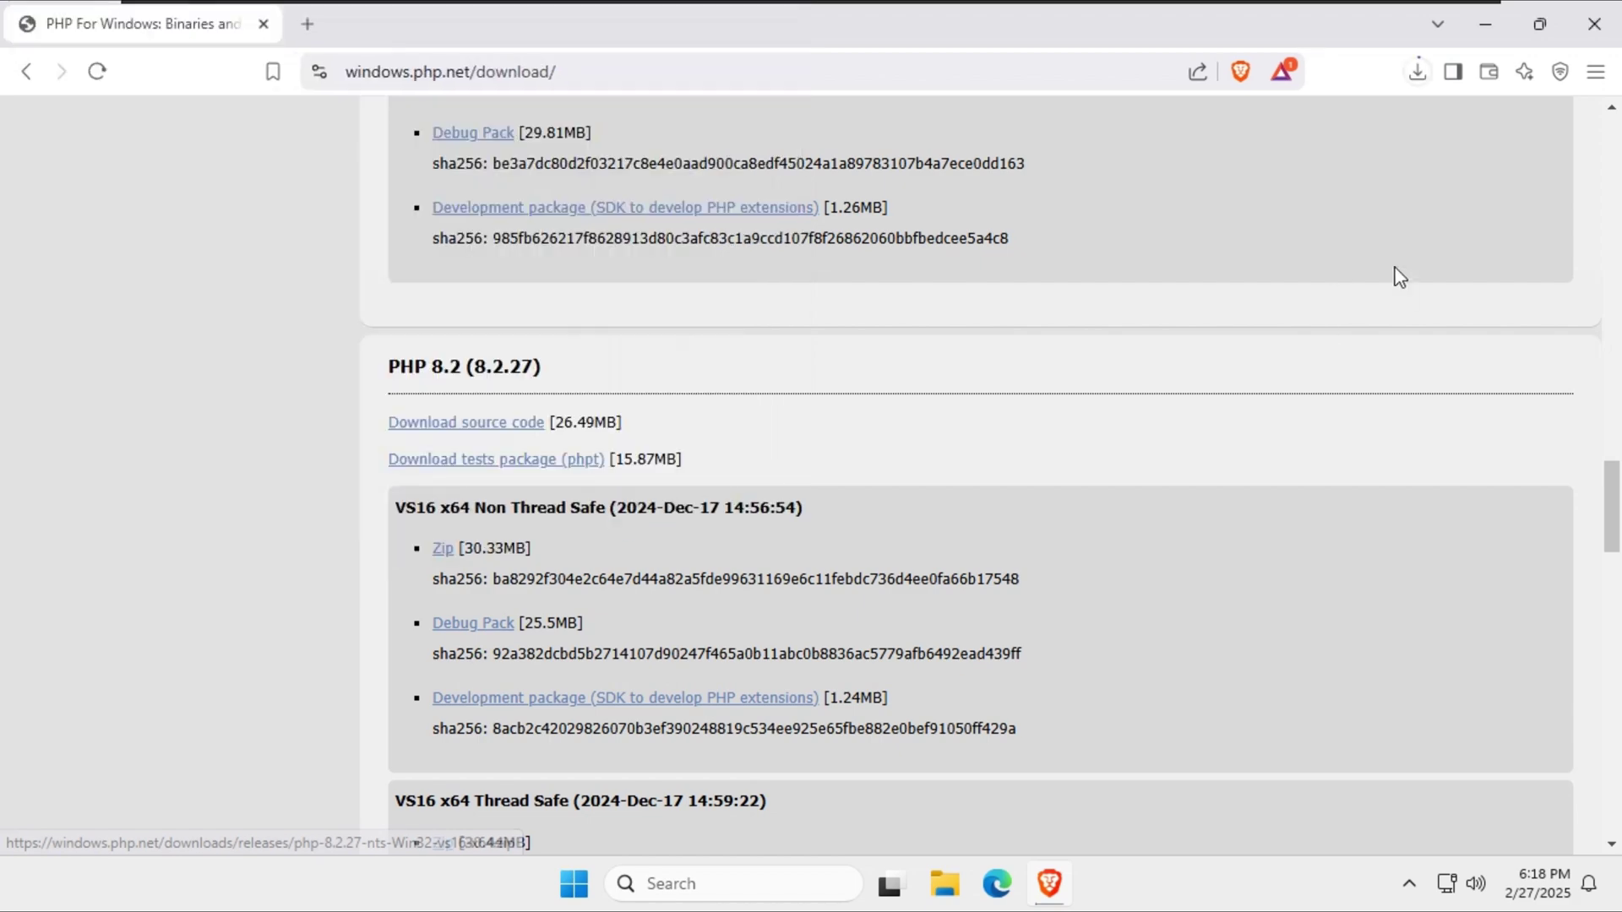
Search Google for 'mariadb download' and open the MariaDB Server download page.
click(307, 24)
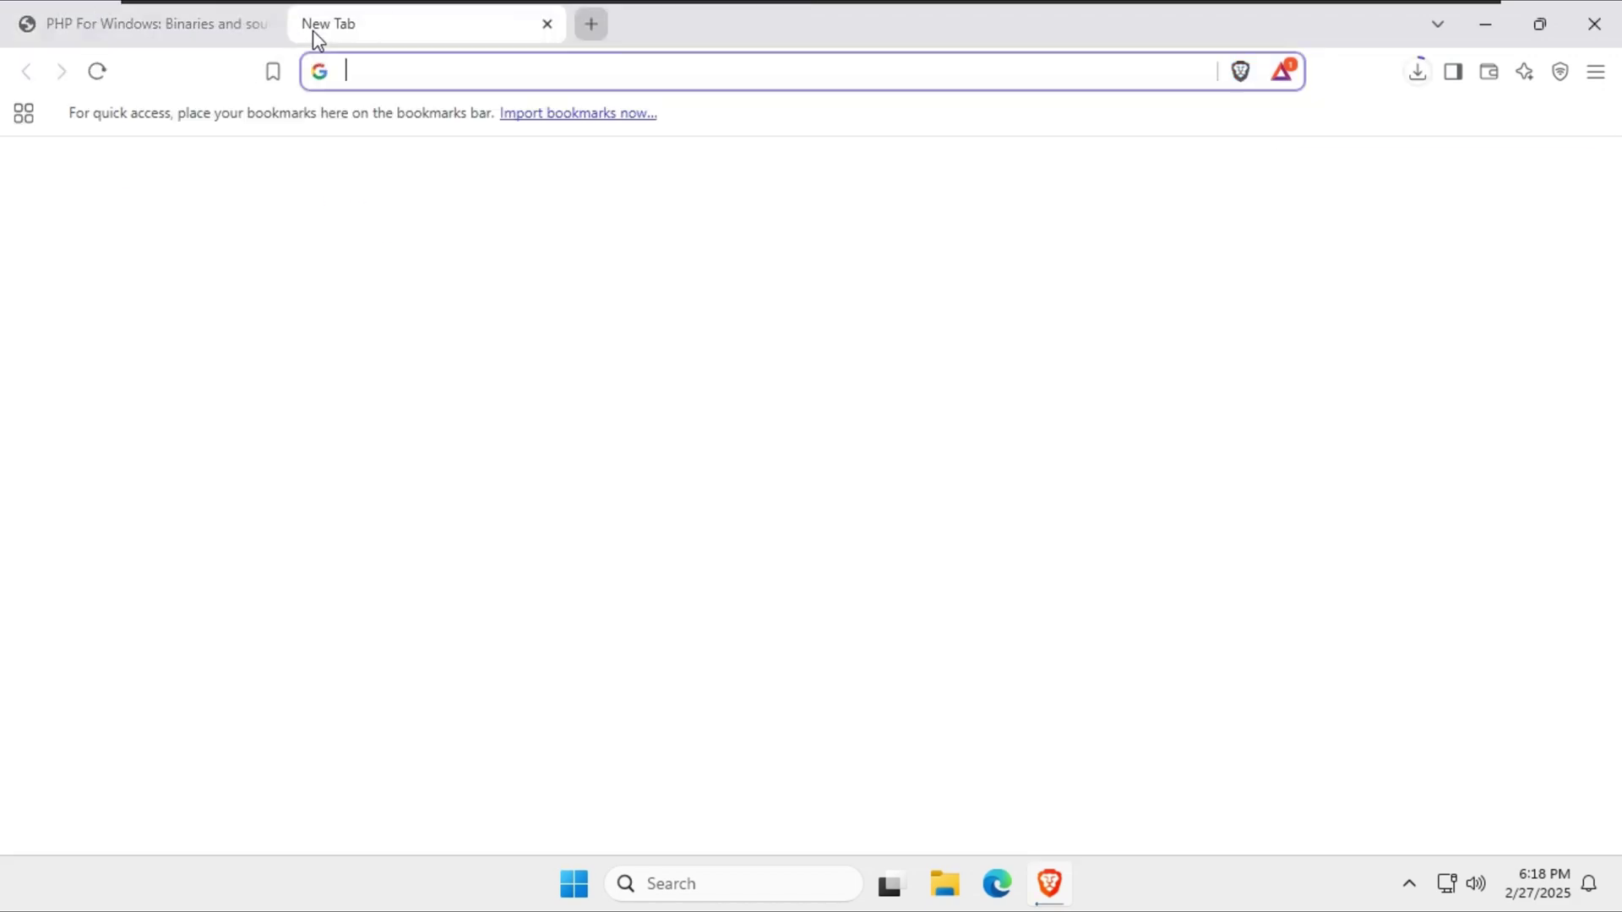
text(mariadb)
key(Down)
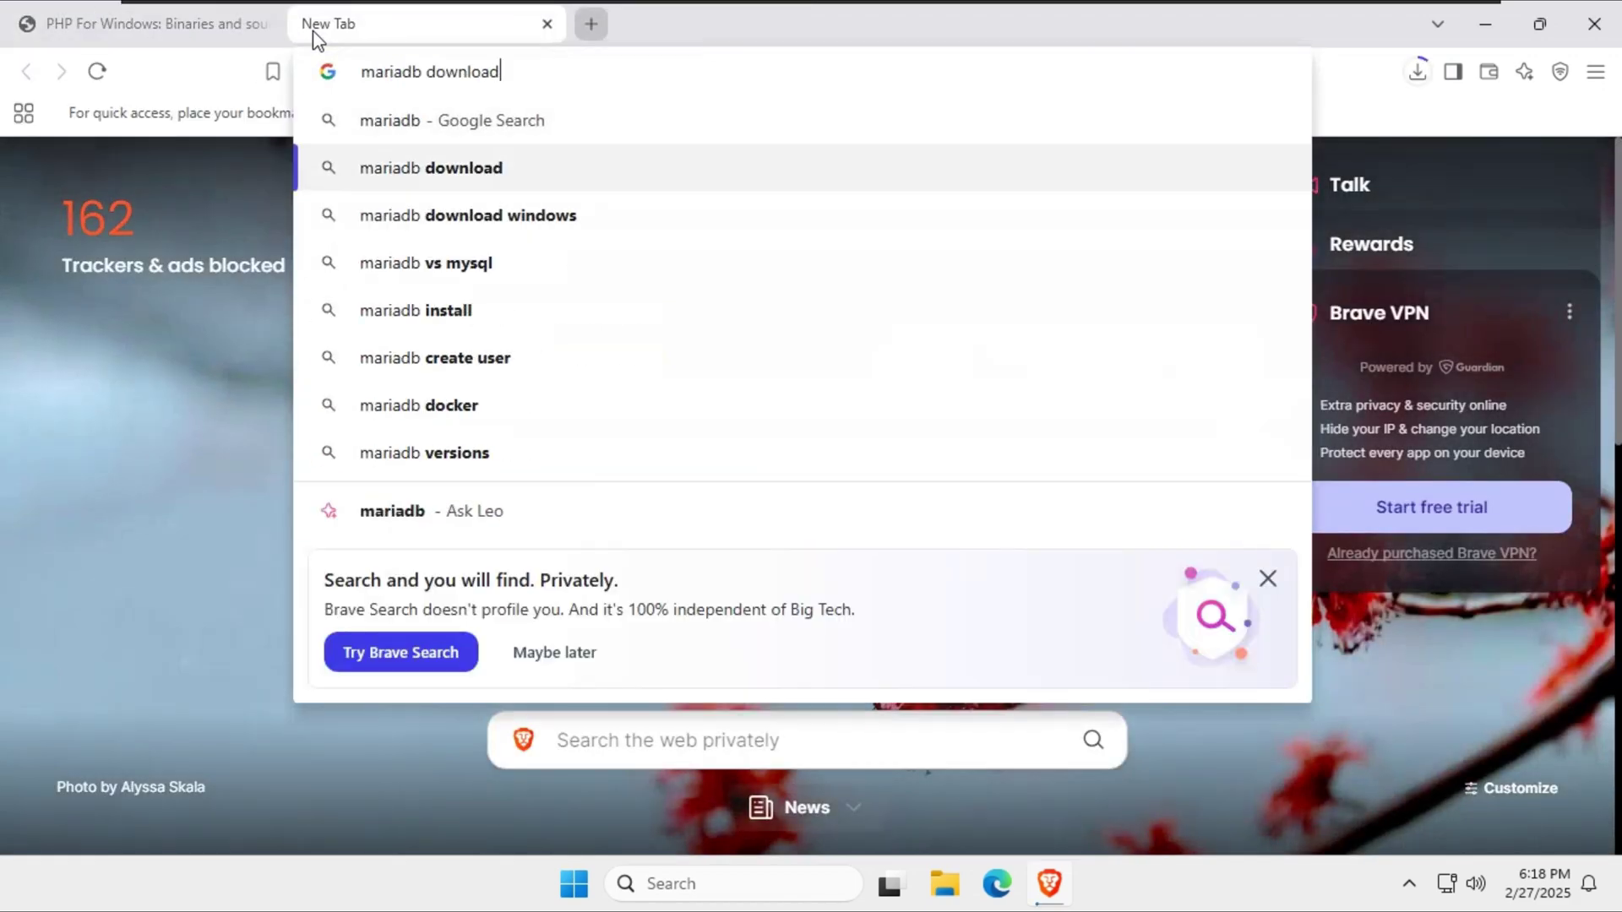
click(427, 167)
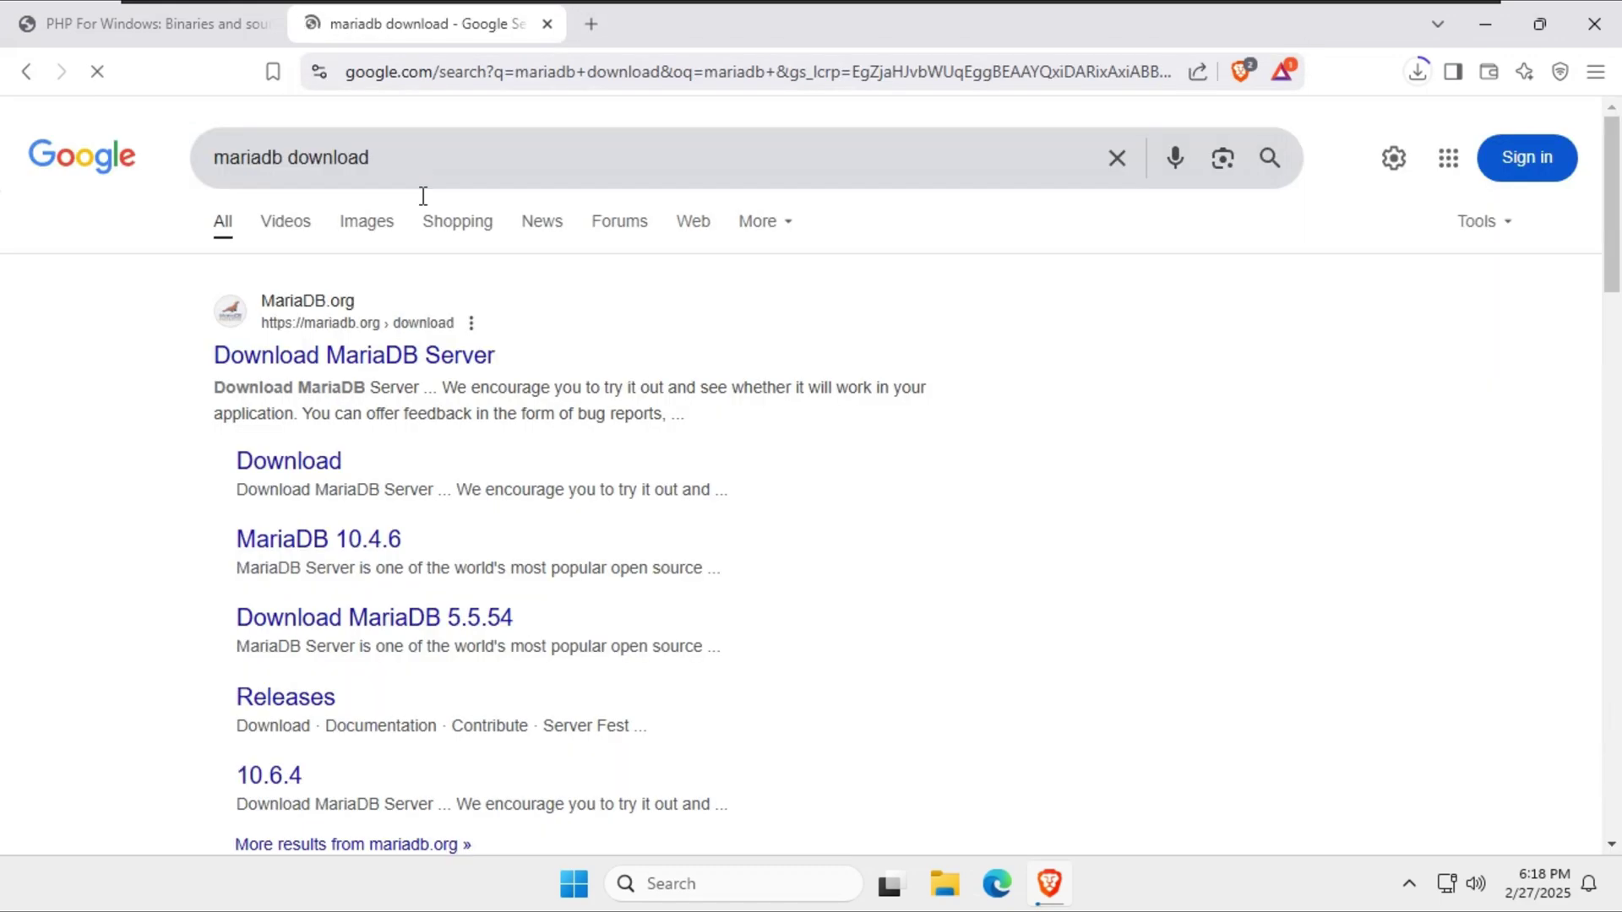
click(422, 368)
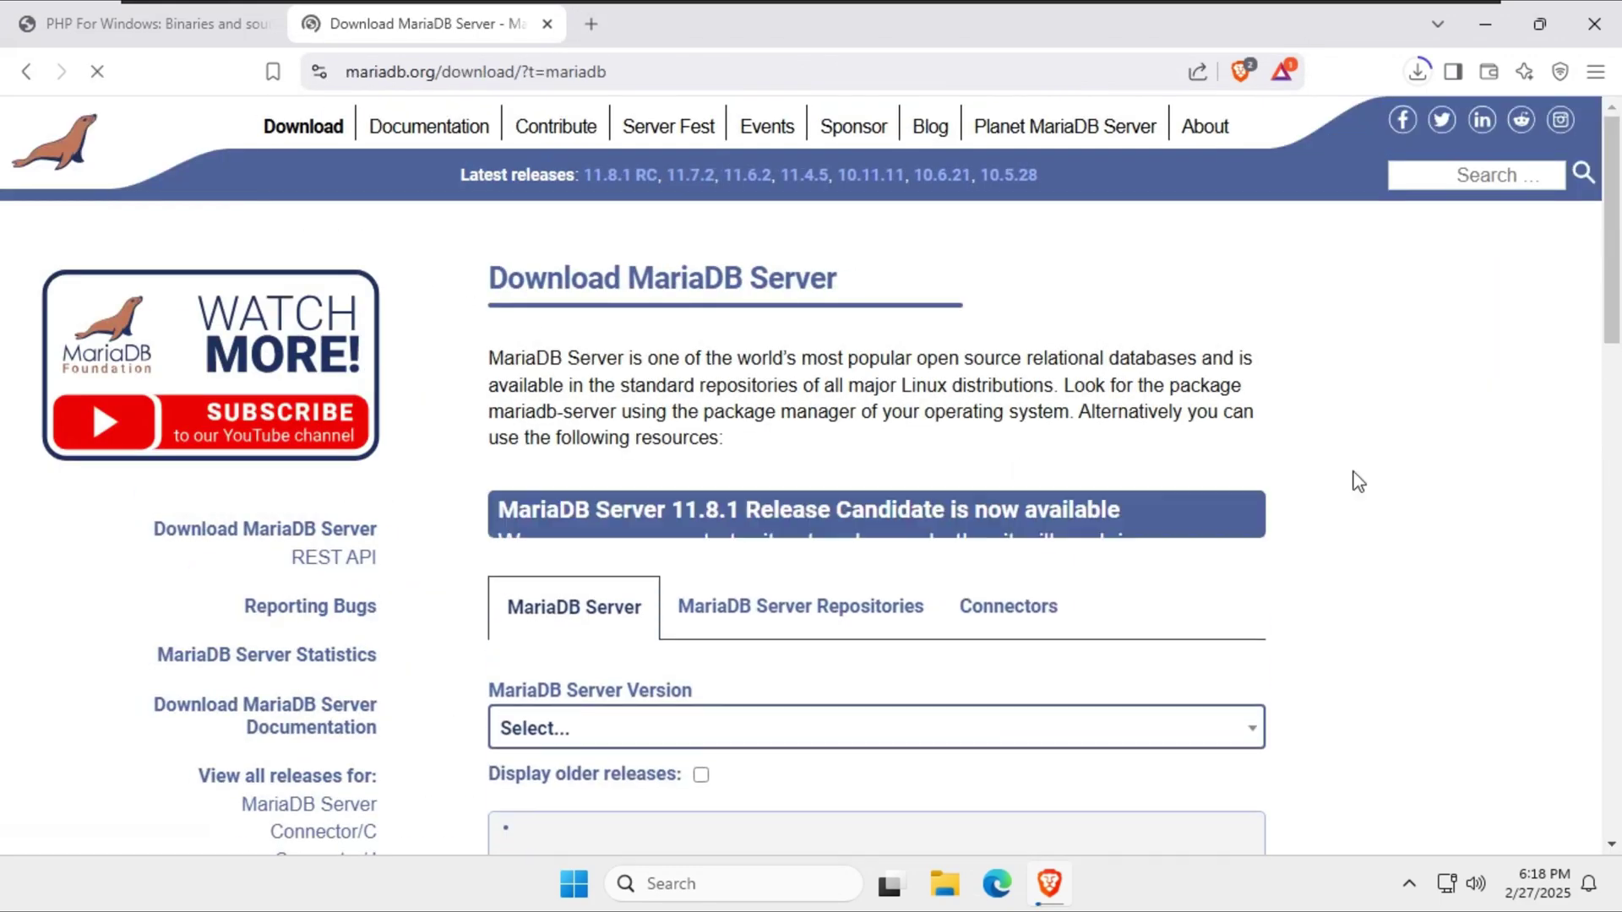
Pick MariaDB Server 11.7.2 Rolling, Windows x86_64 MSI Package, and save the download.
scroll(1284, 530, down, 2)
scroll(1284, 530, down, 4)
click(873, 512)
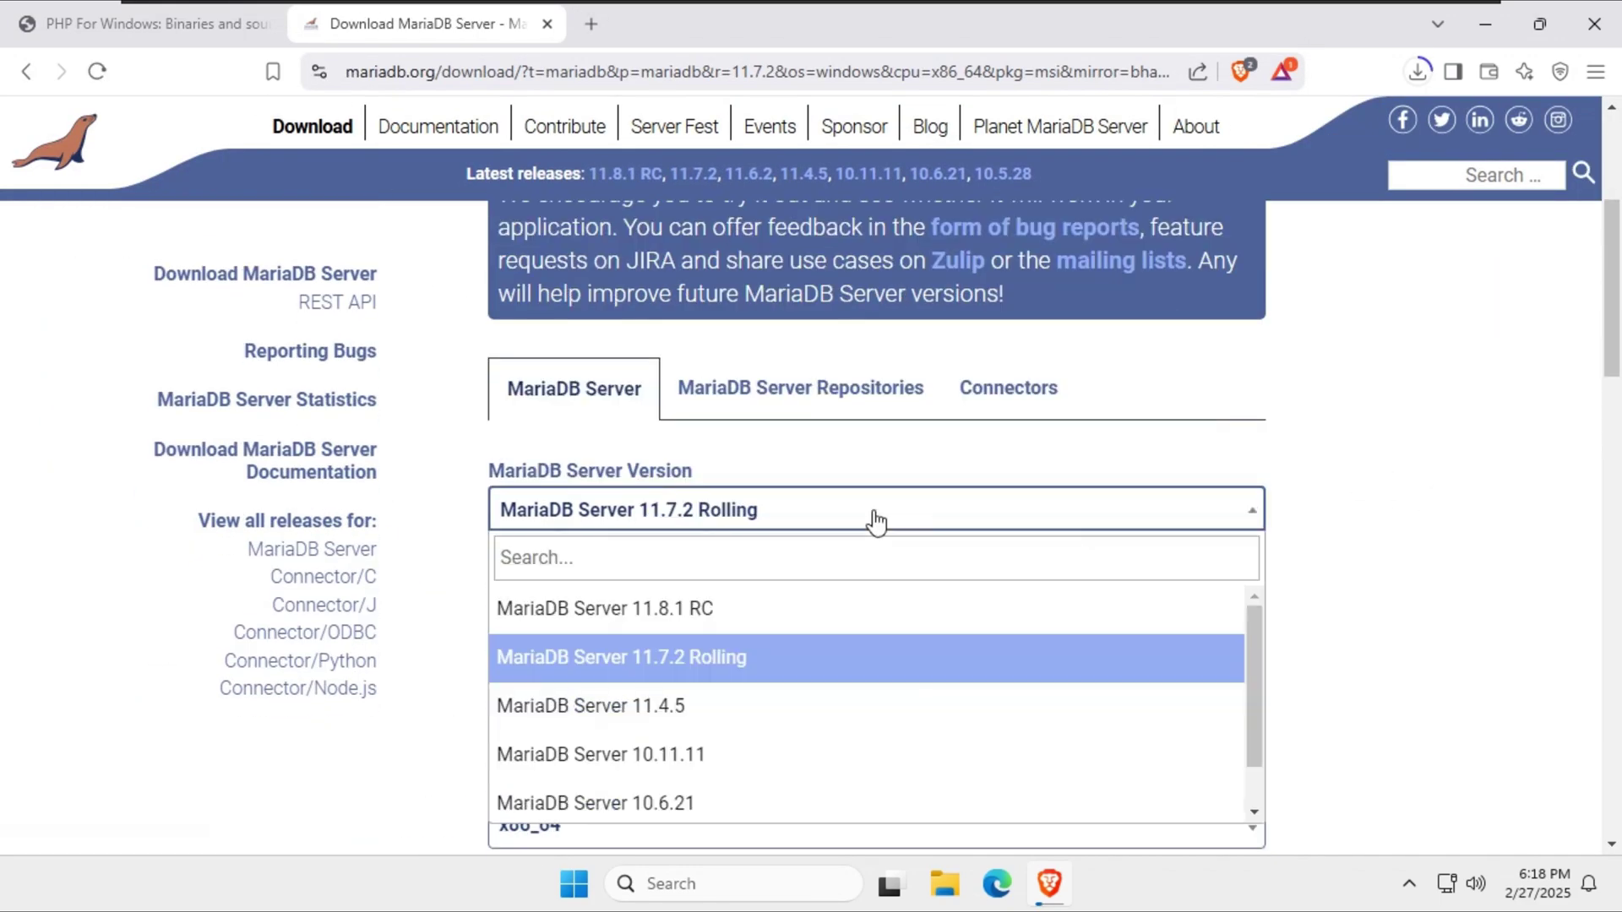
click(670, 659)
scroll(992, 589, down, 2)
scroll(779, 657, down, 4)
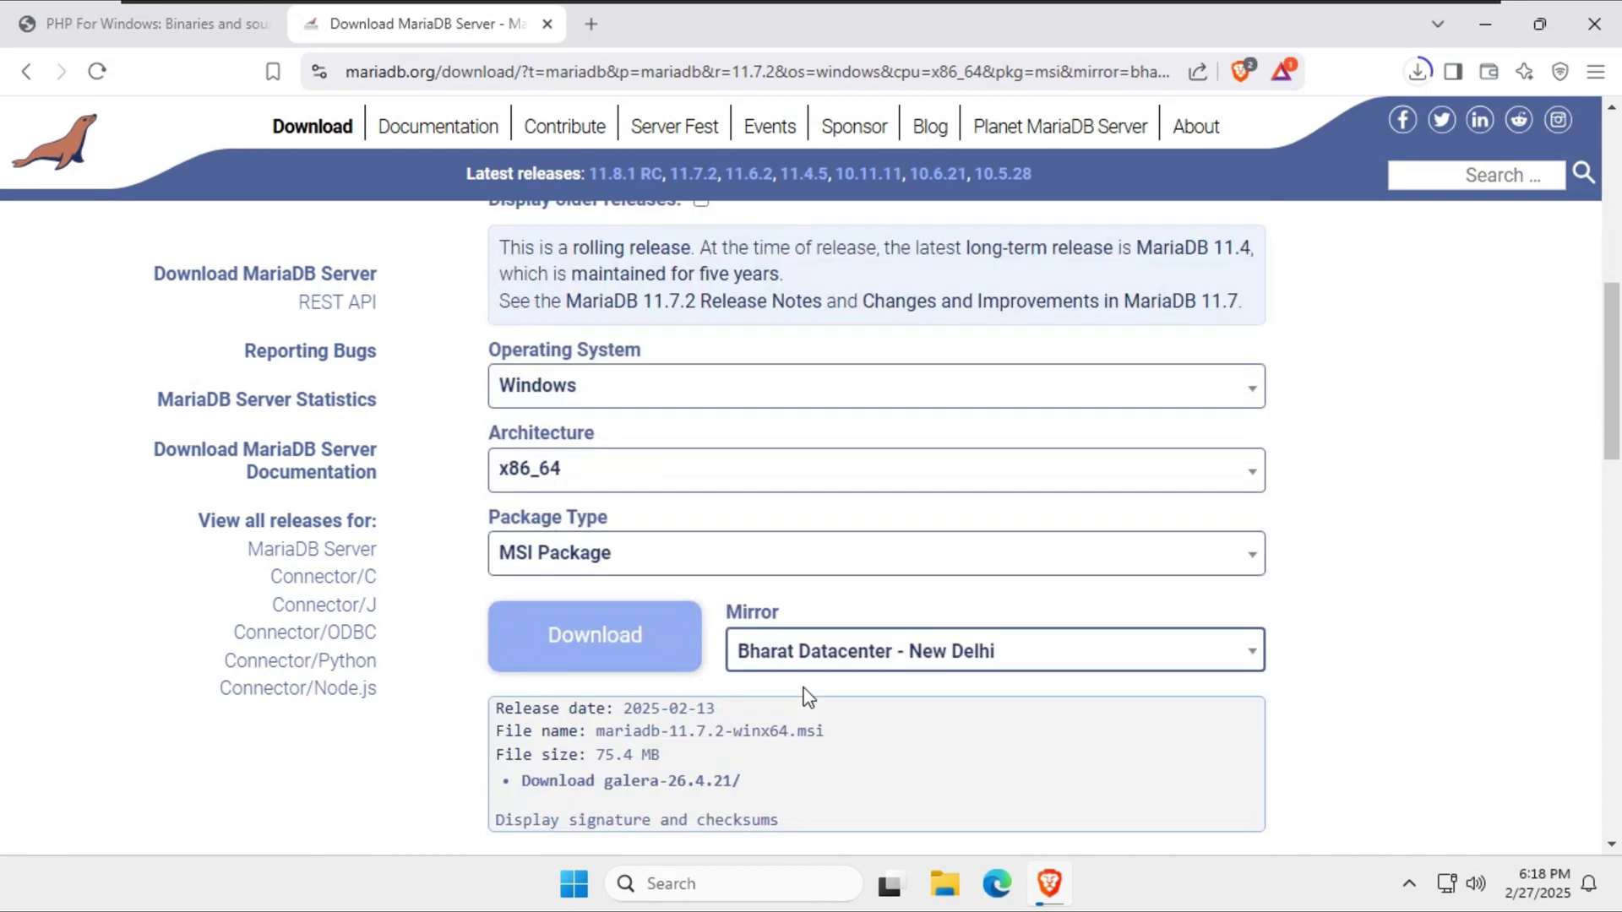
click(645, 633)
click(630, 527)
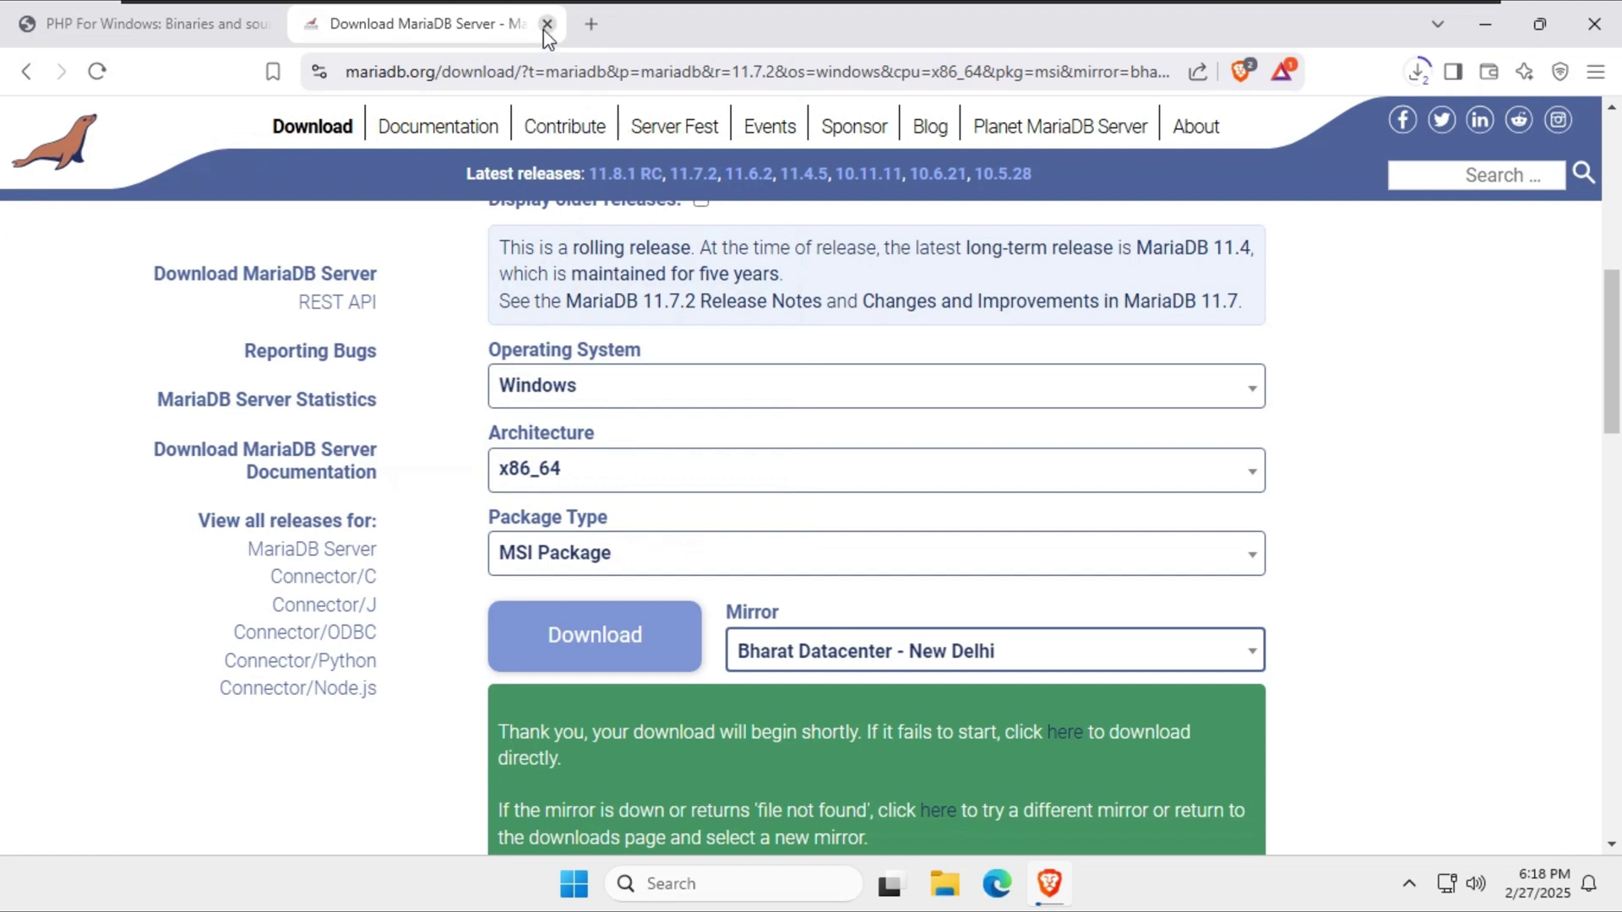
click(590, 23)
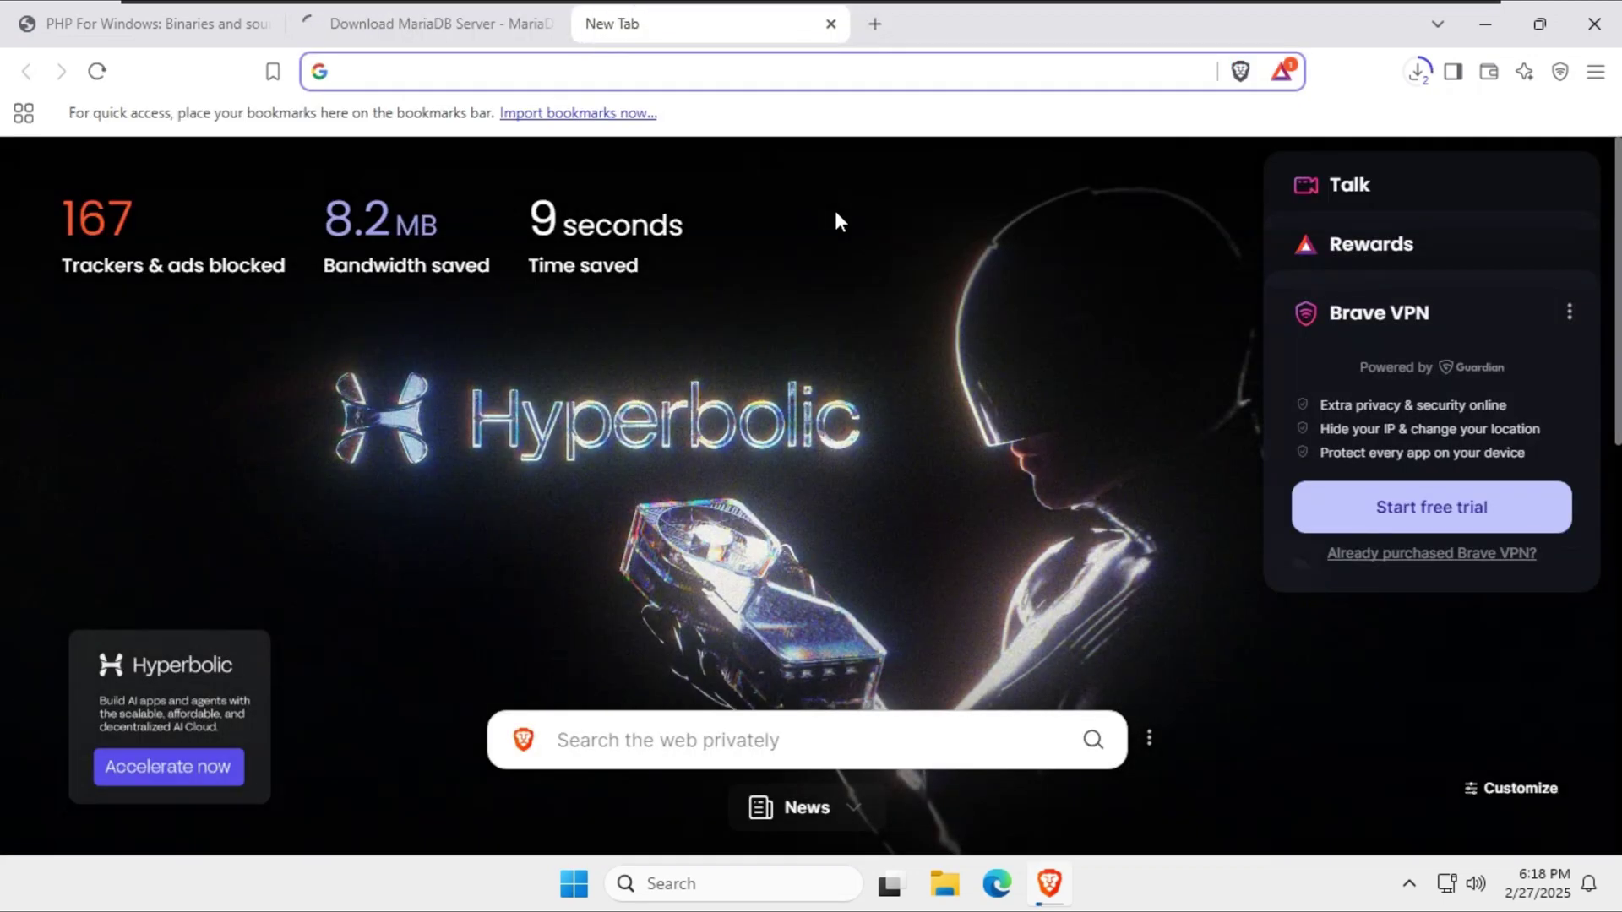
Search for 'php manager for iis' and open the phpmanager GitHub repository.
click(593, 73)
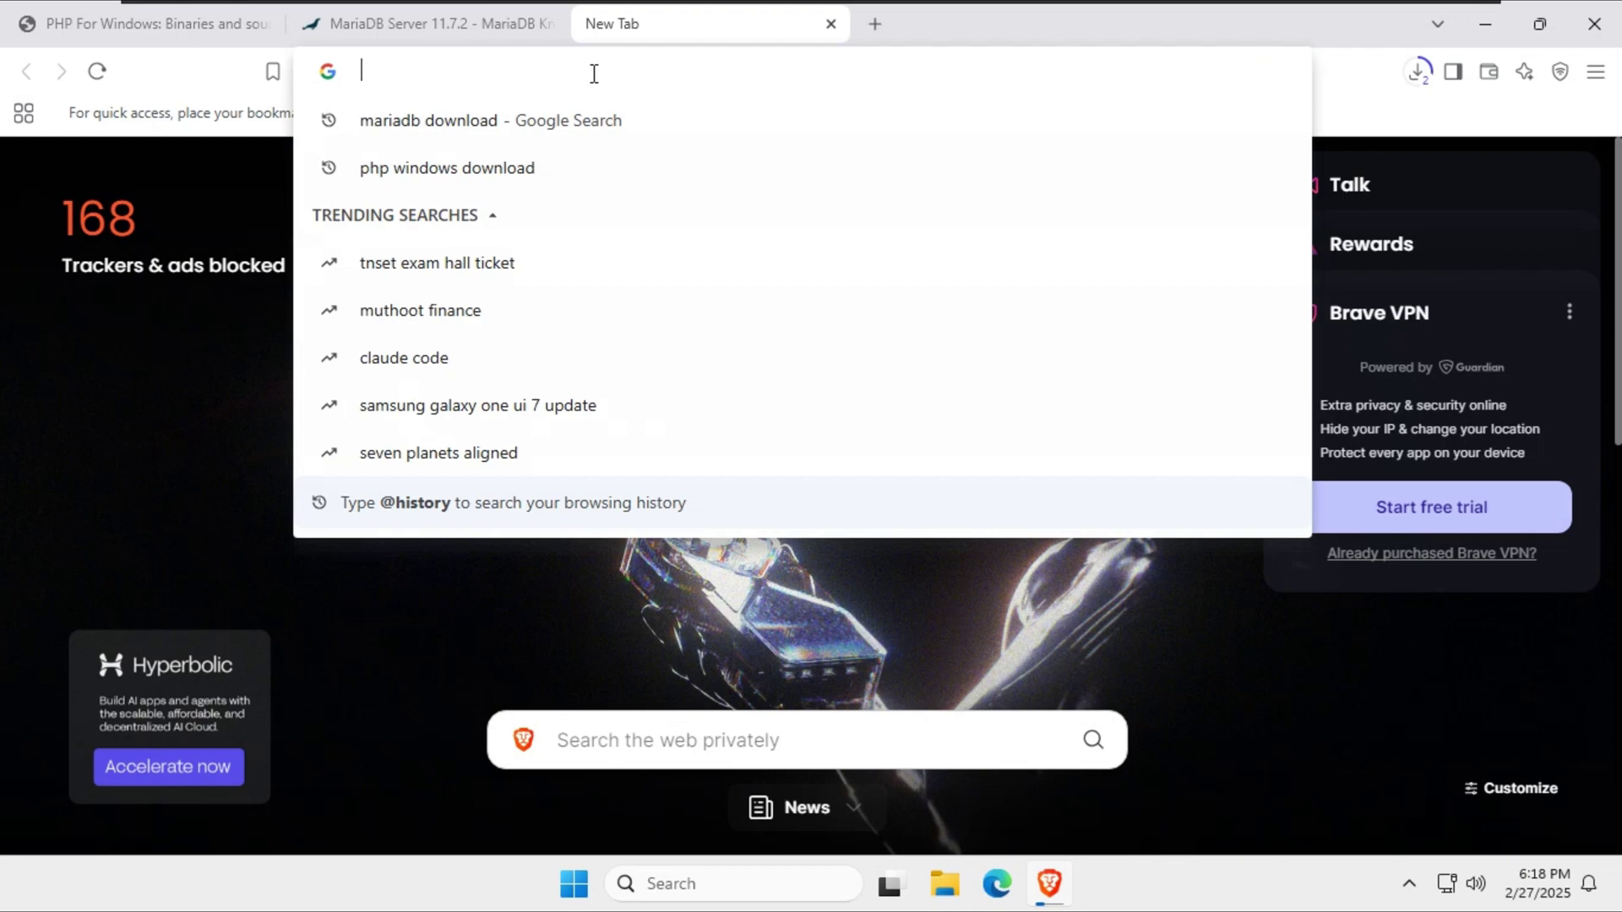
text(php)
key(BackSpace)
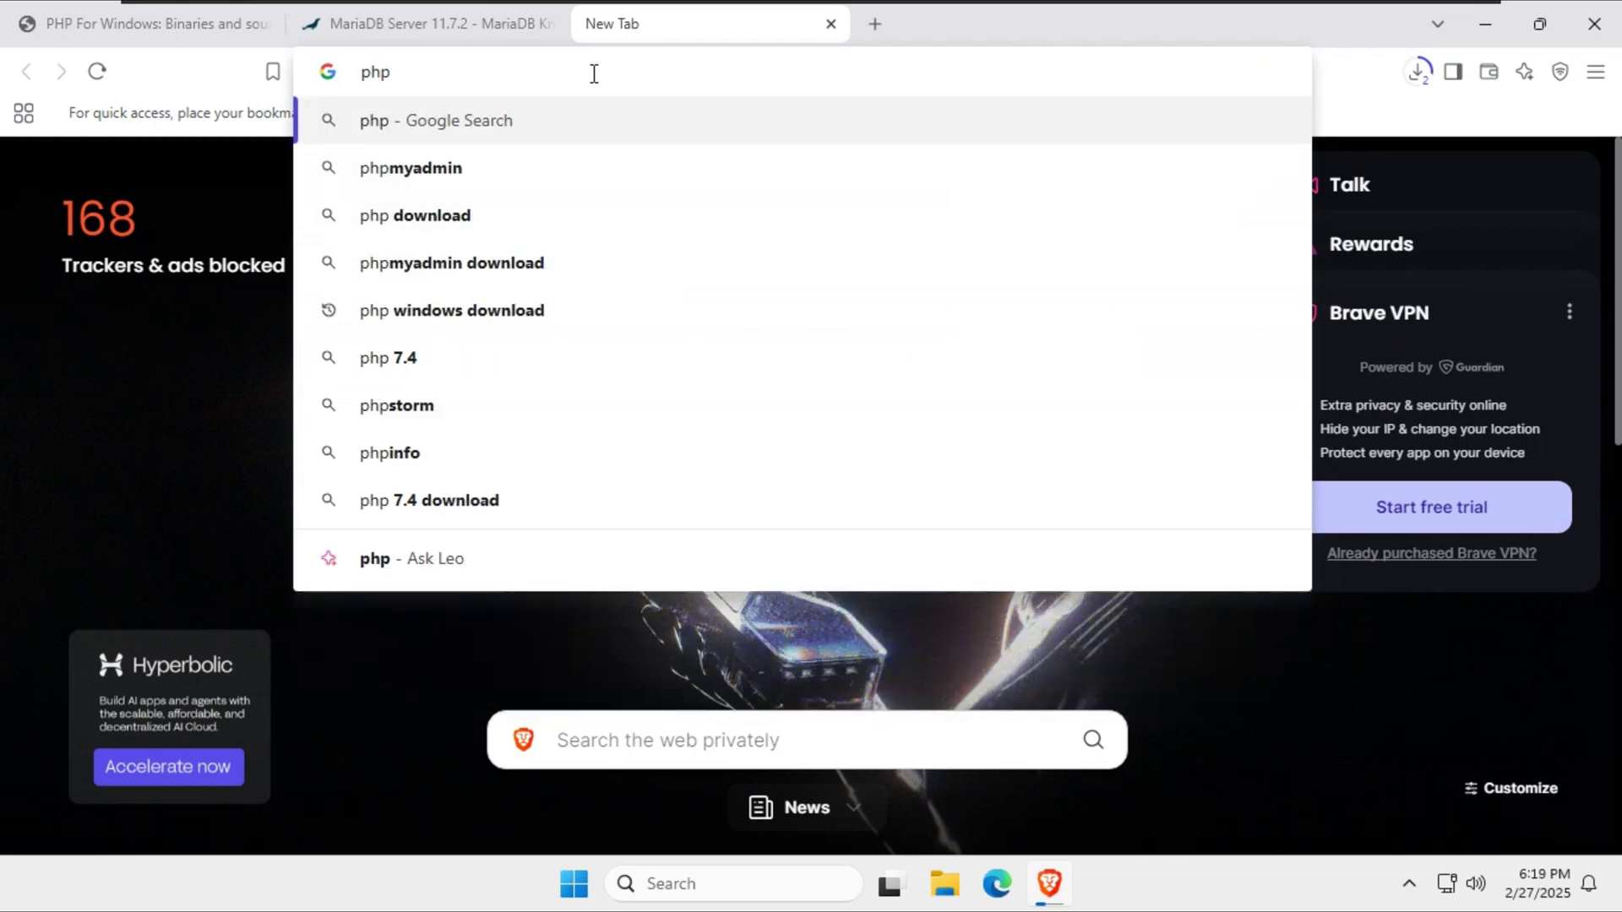
text(manager)
key(Return)
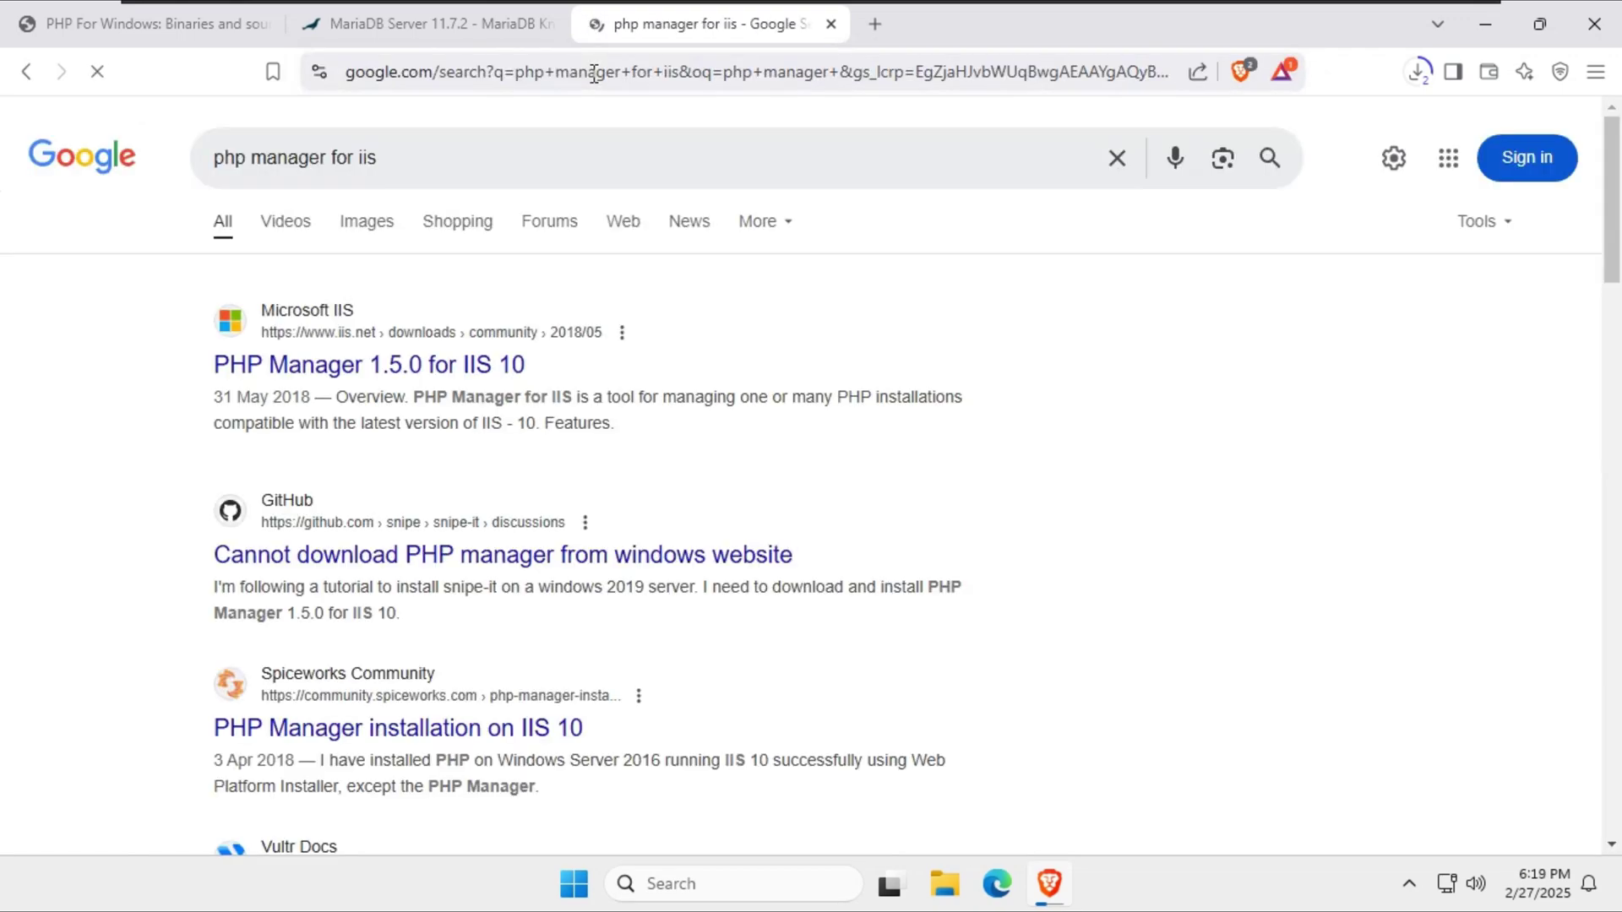
scroll(626, 580, down, 8)
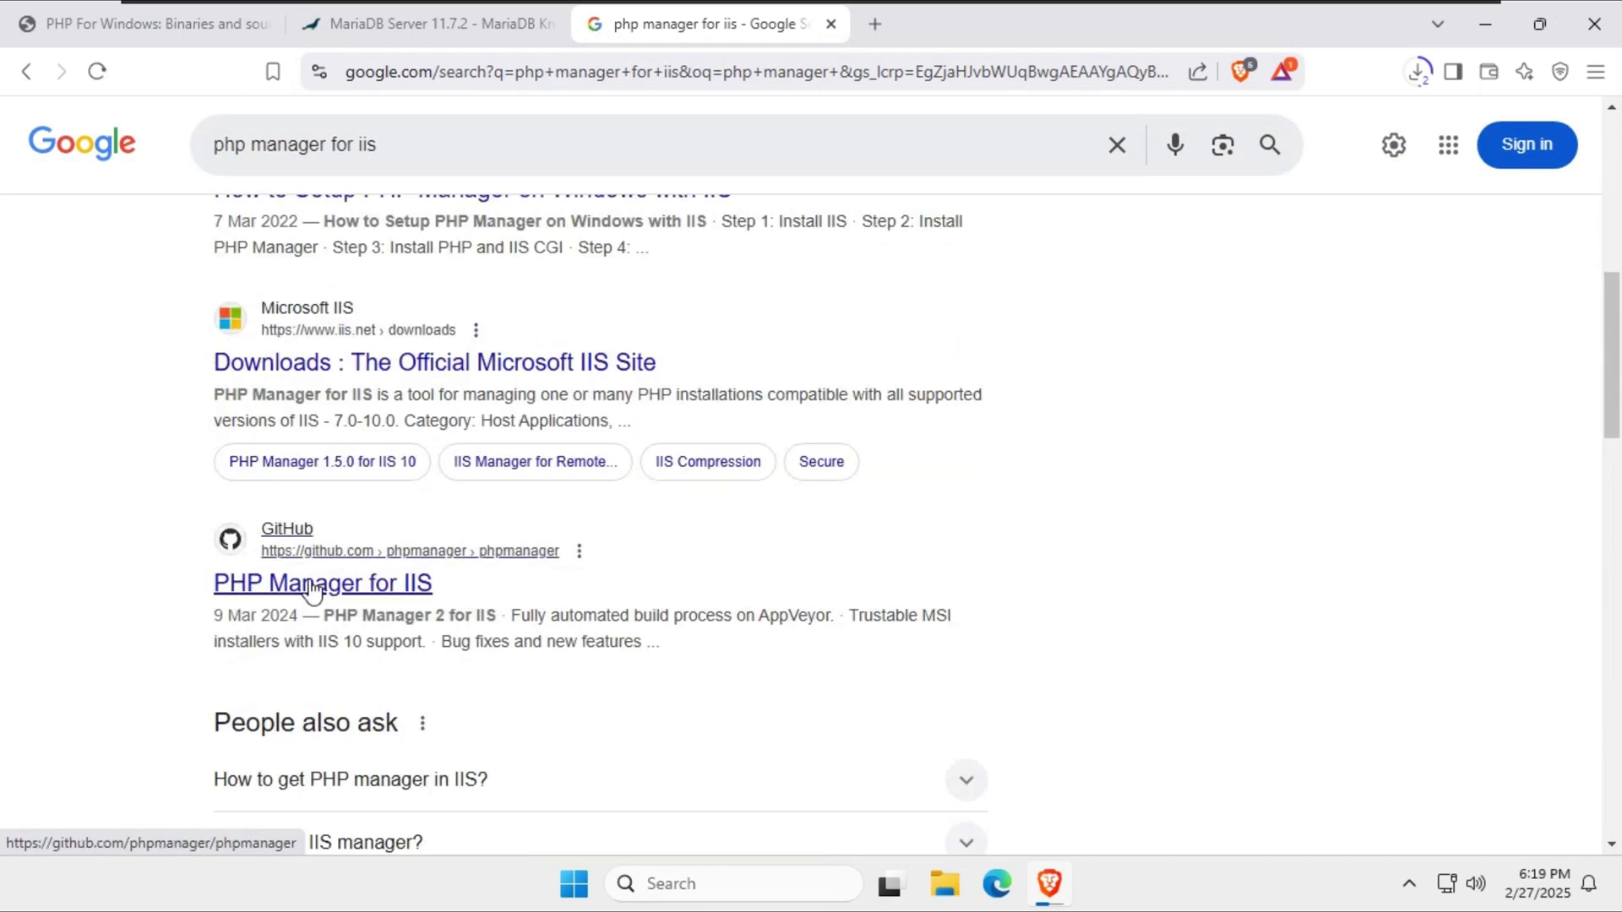
click(312, 591)
Read the note about Microsoft ending PHP support on Windows, then return to the repository.
scroll(667, 623, down, 10)
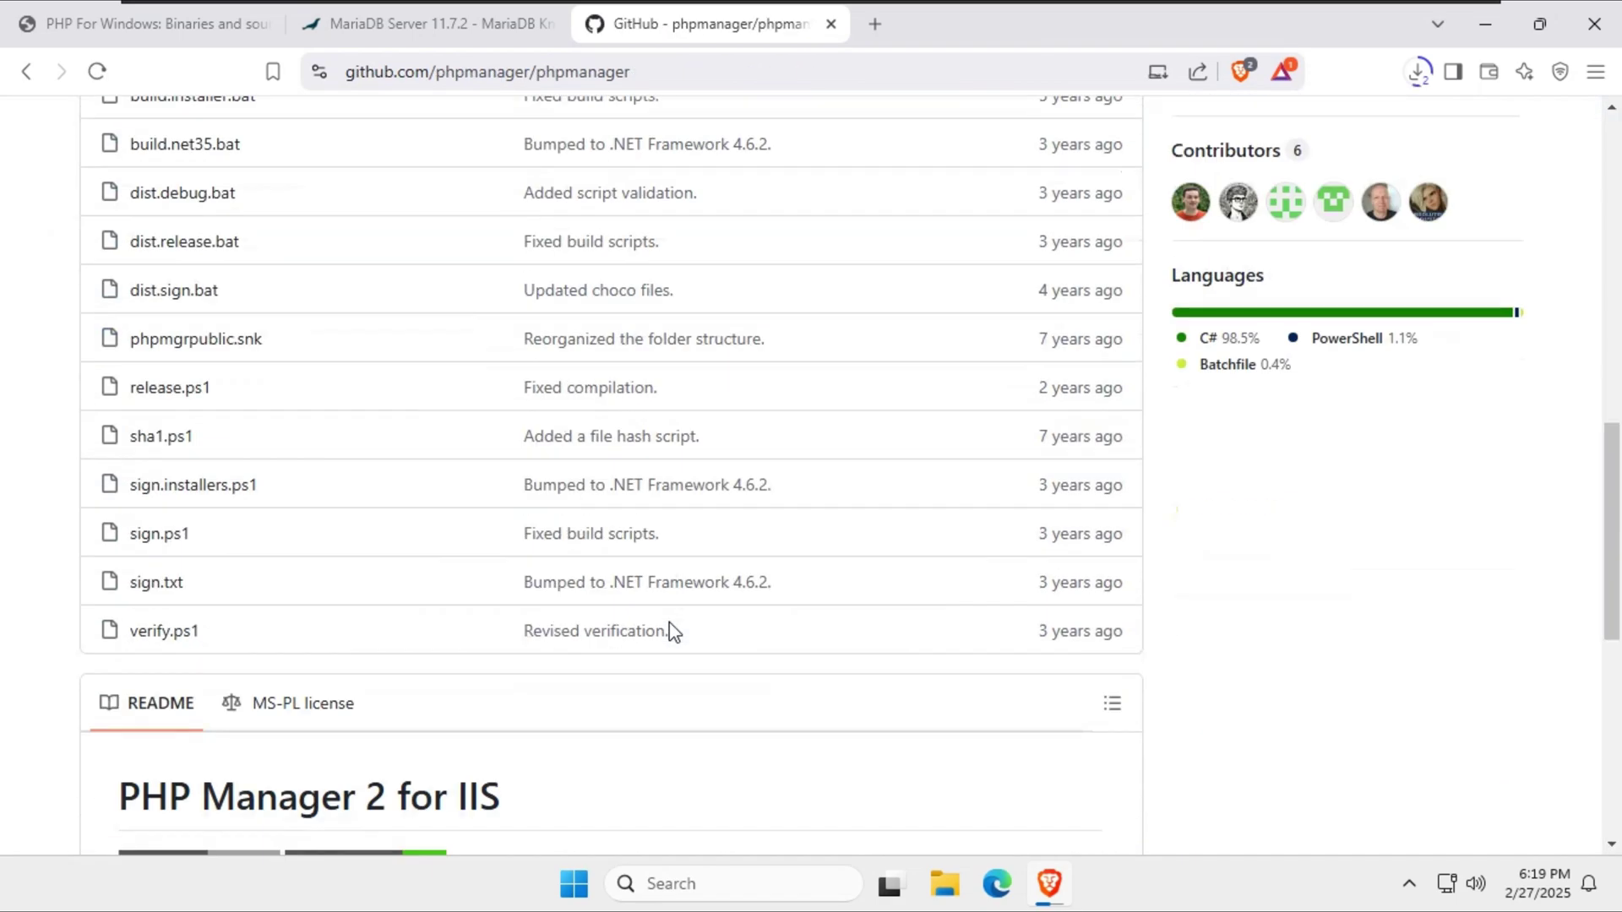
scroll(454, 551, down, 3)
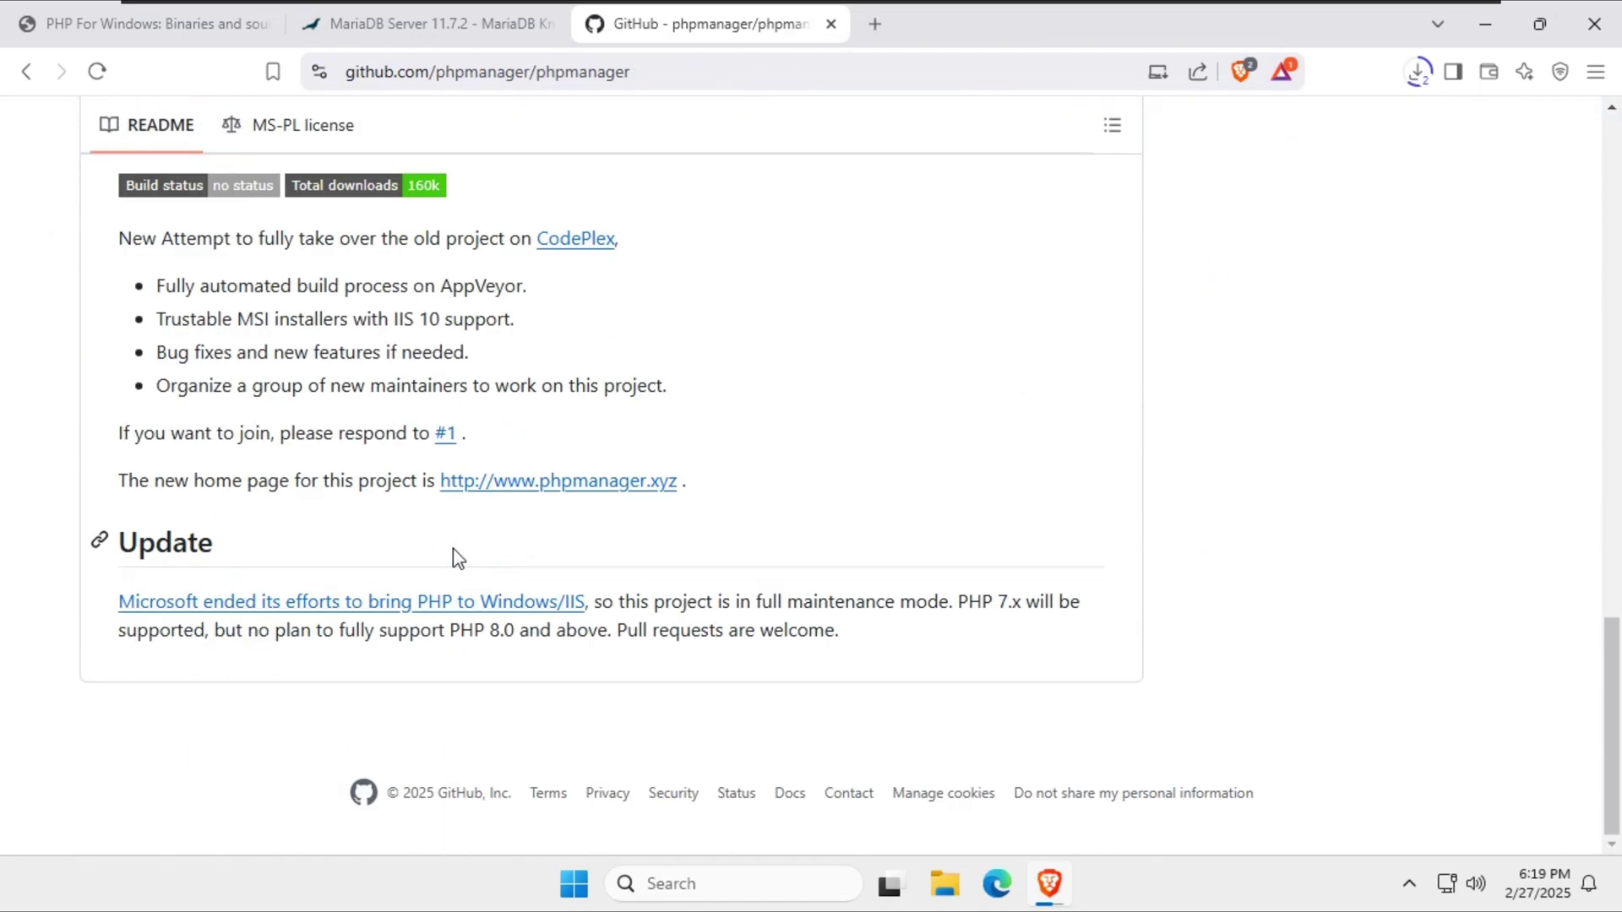
click(339, 603)
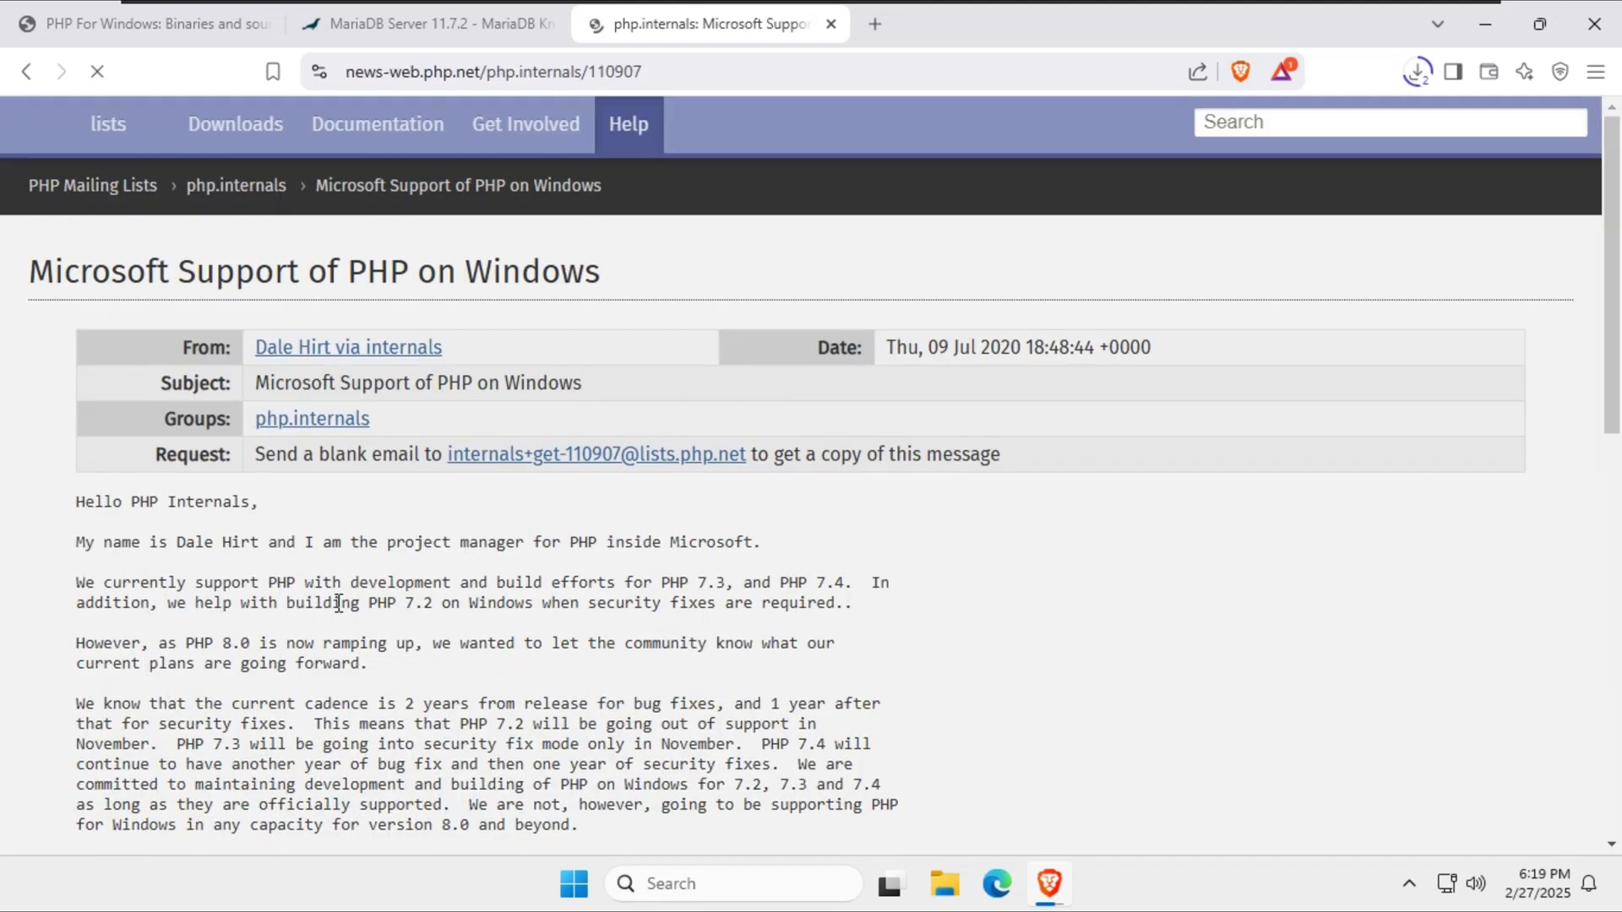
click(26, 71)
scroll(929, 600, up, 10)
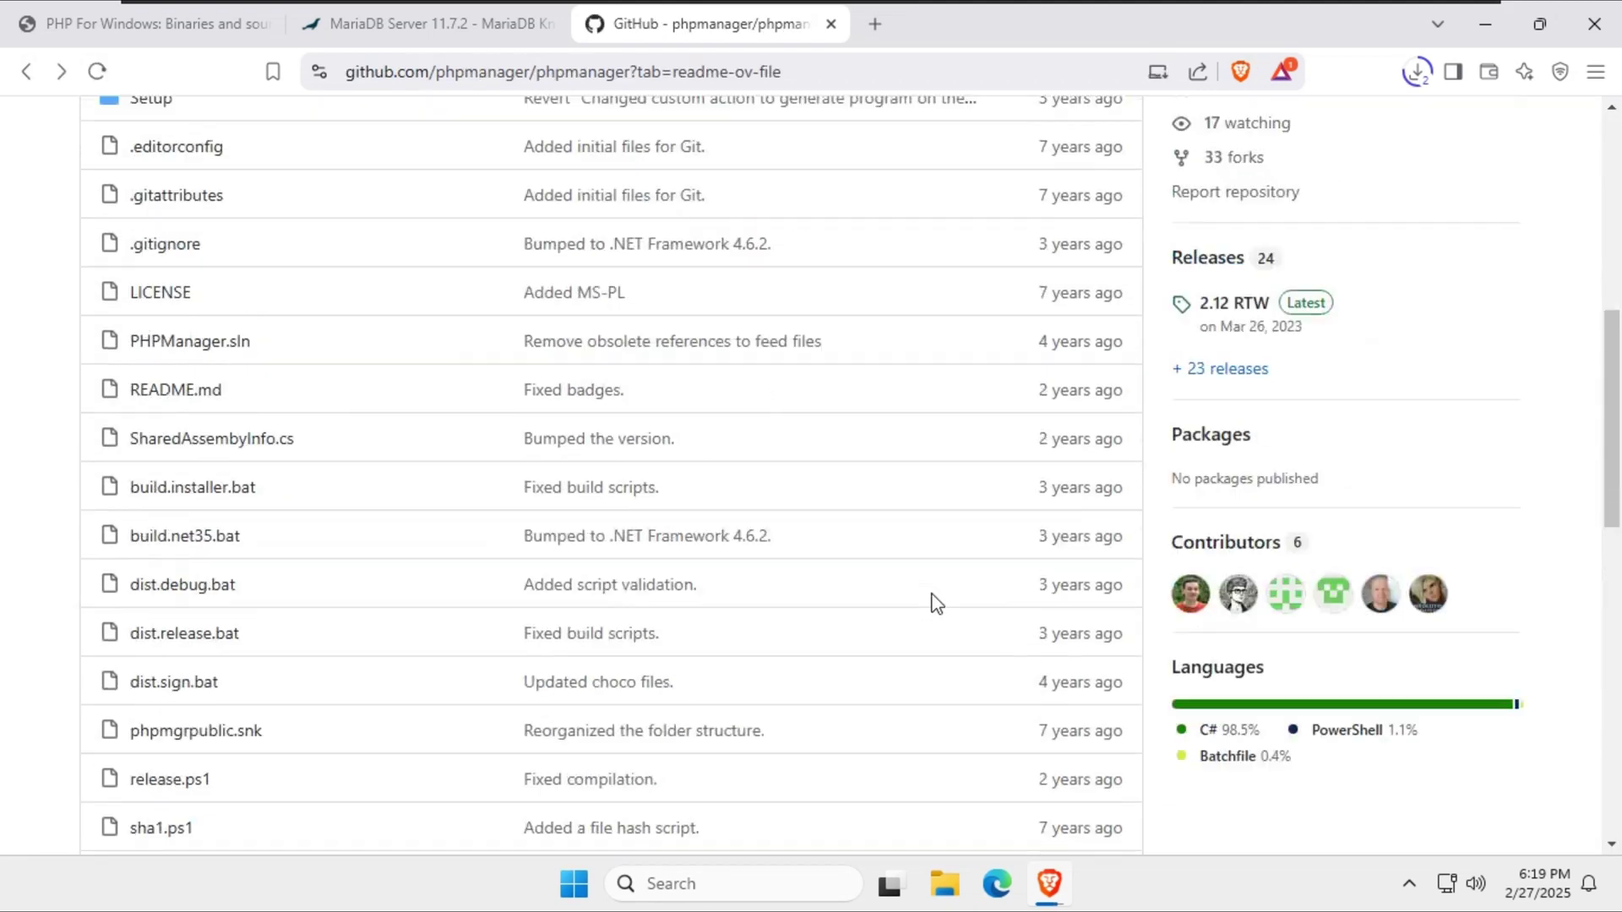
scroll(936, 603, up, 1)
Save PHPManagerForIIS_x64.msi from the 2.12 RTW release and check the downloads list.
click(1222, 426)
scroll(583, 605, down, 6)
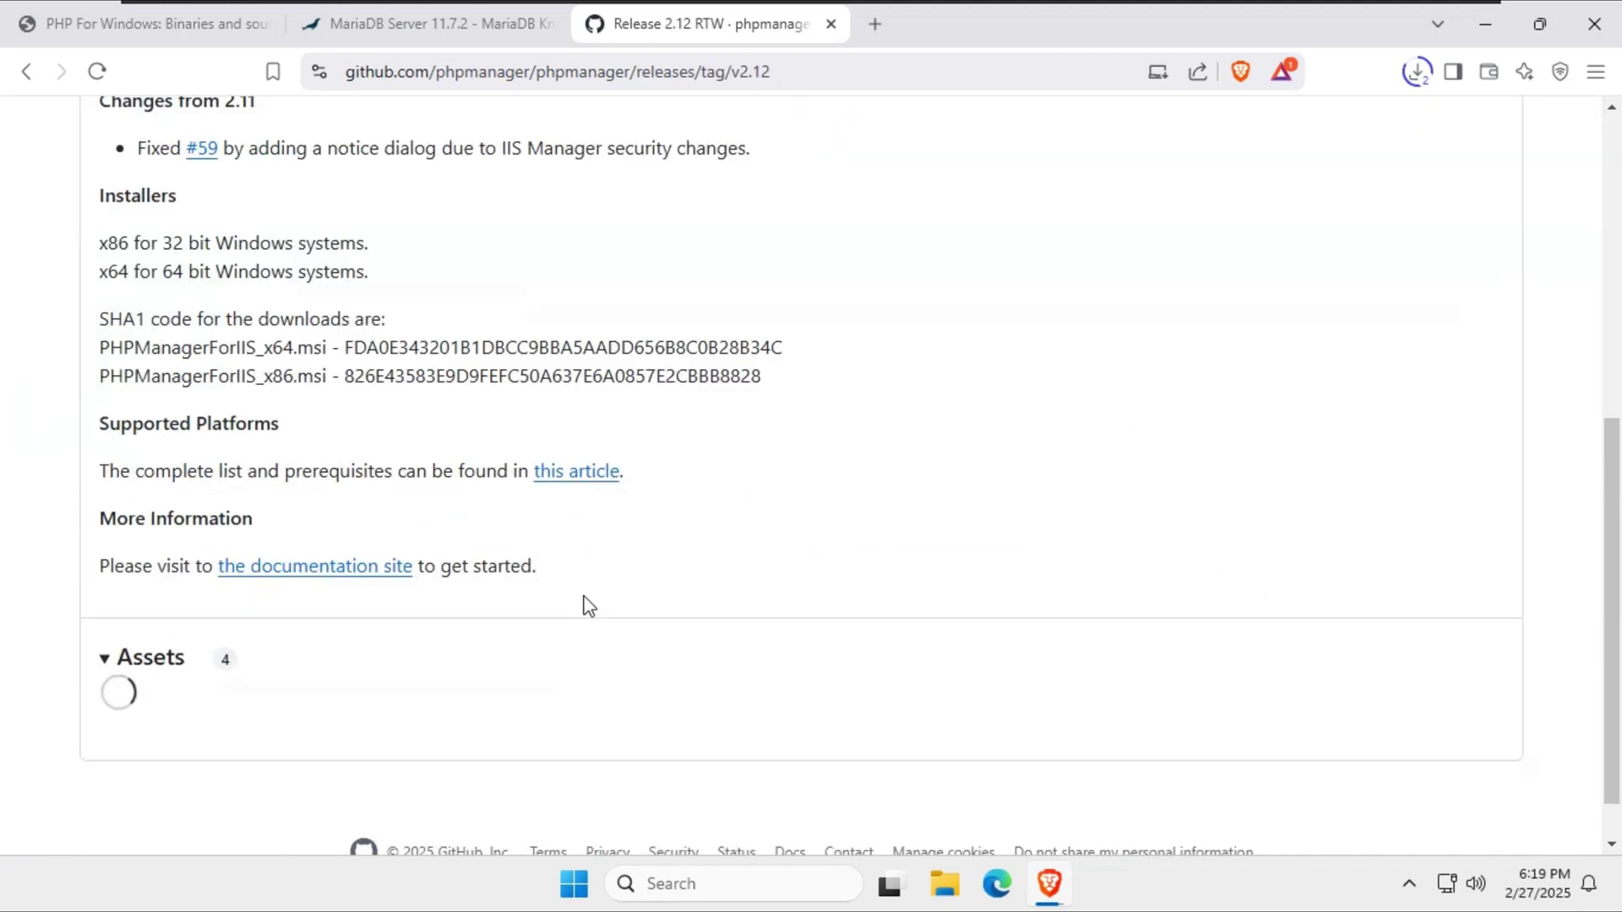
click(221, 612)
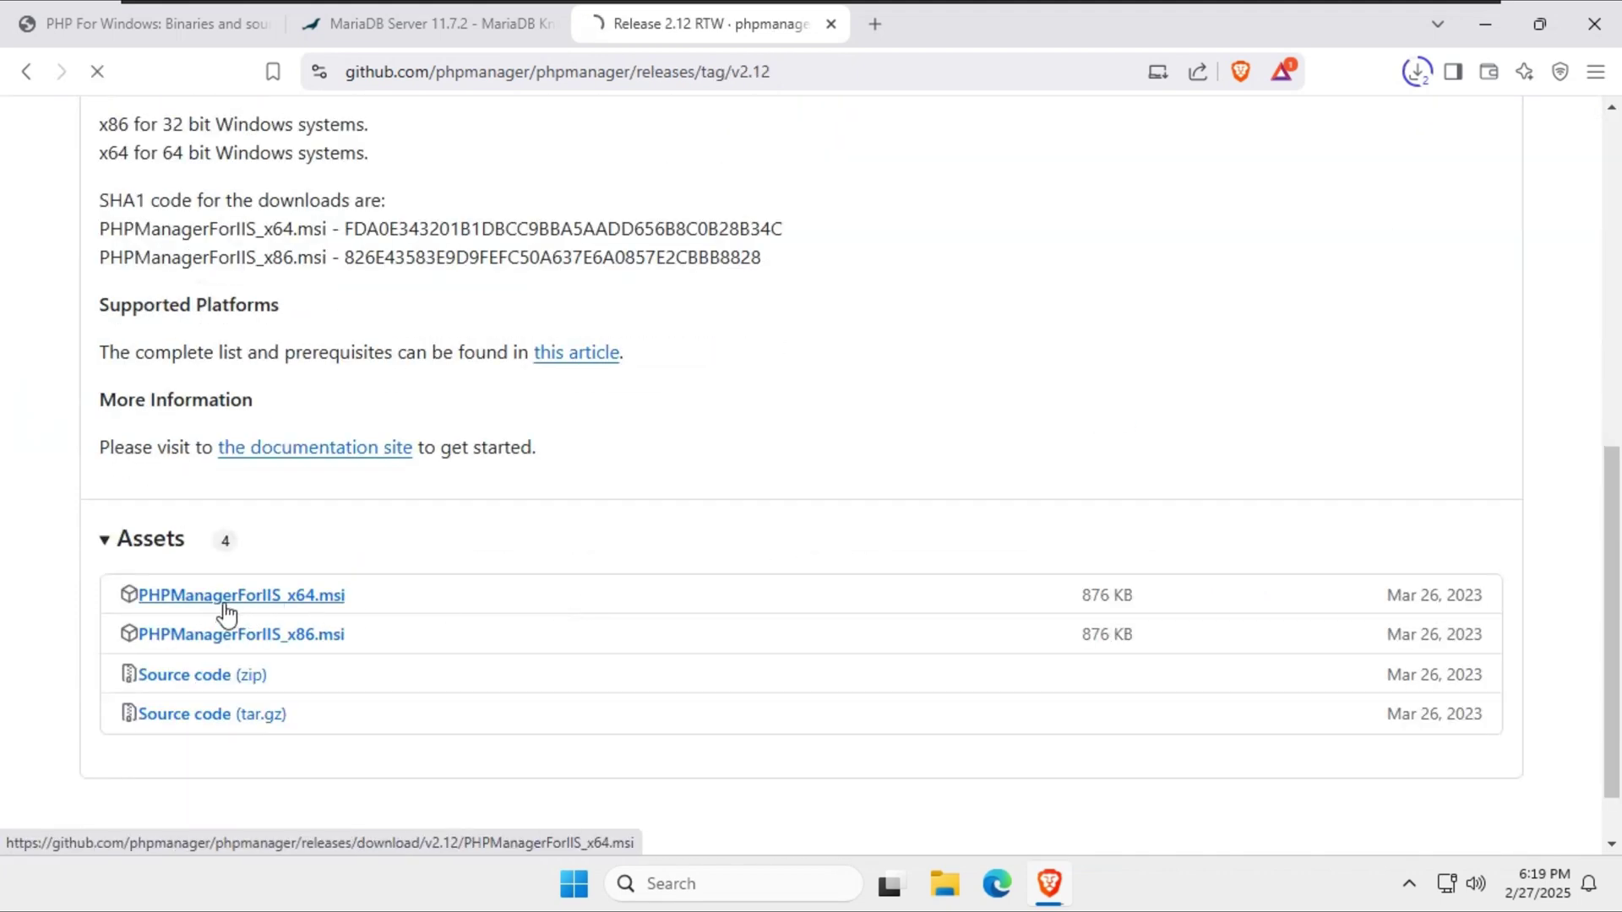
click(610, 525)
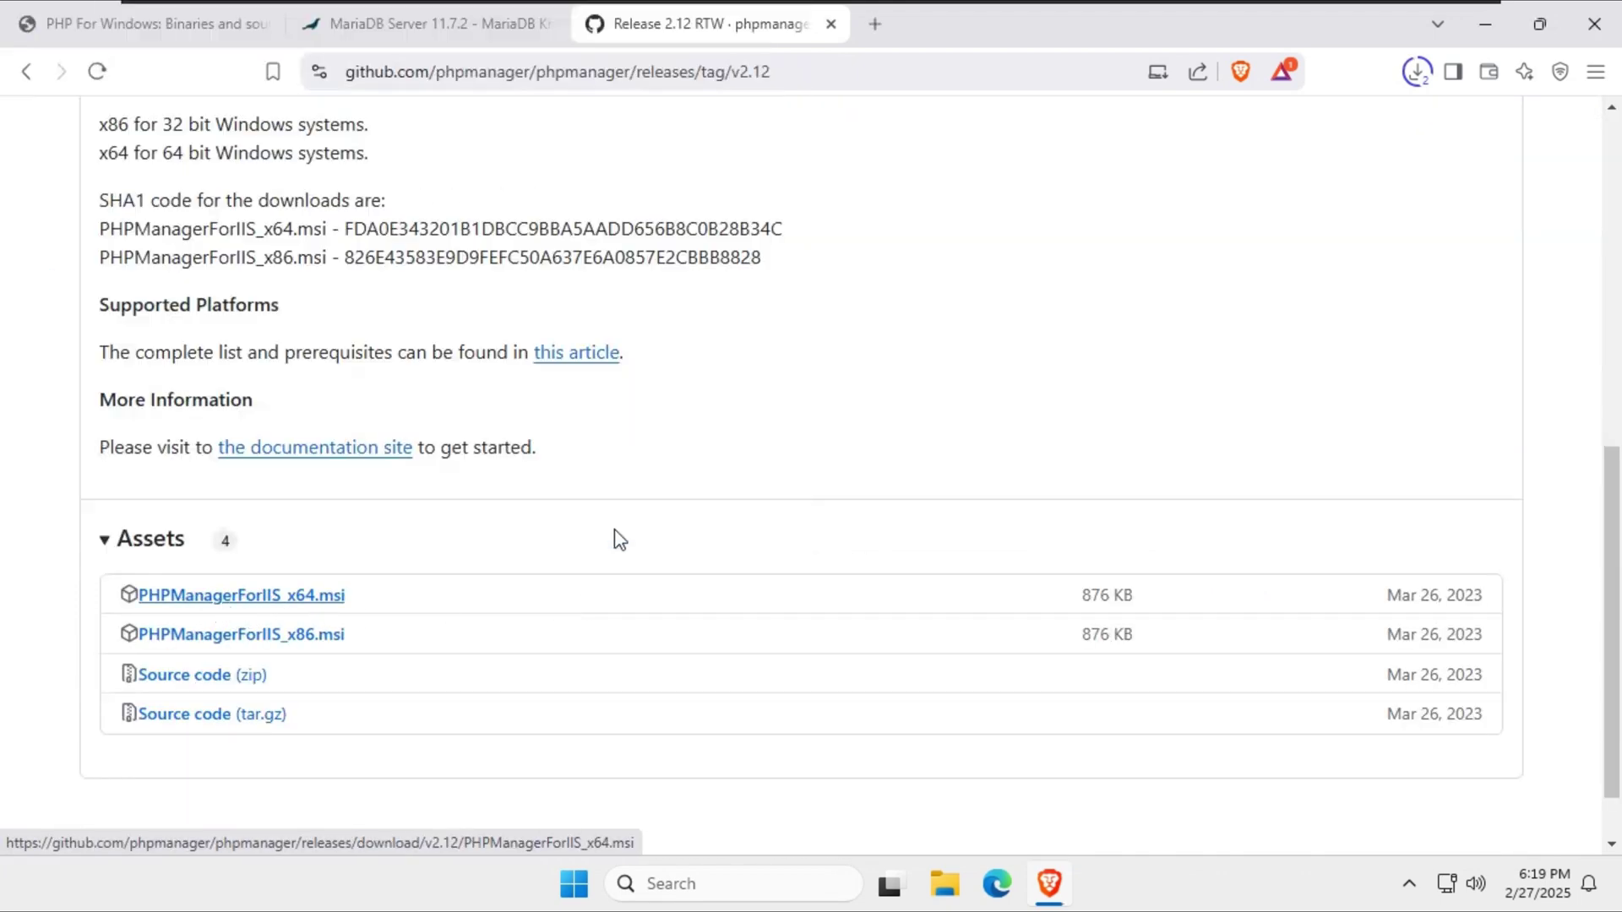
click(1422, 75)
click(927, 207)
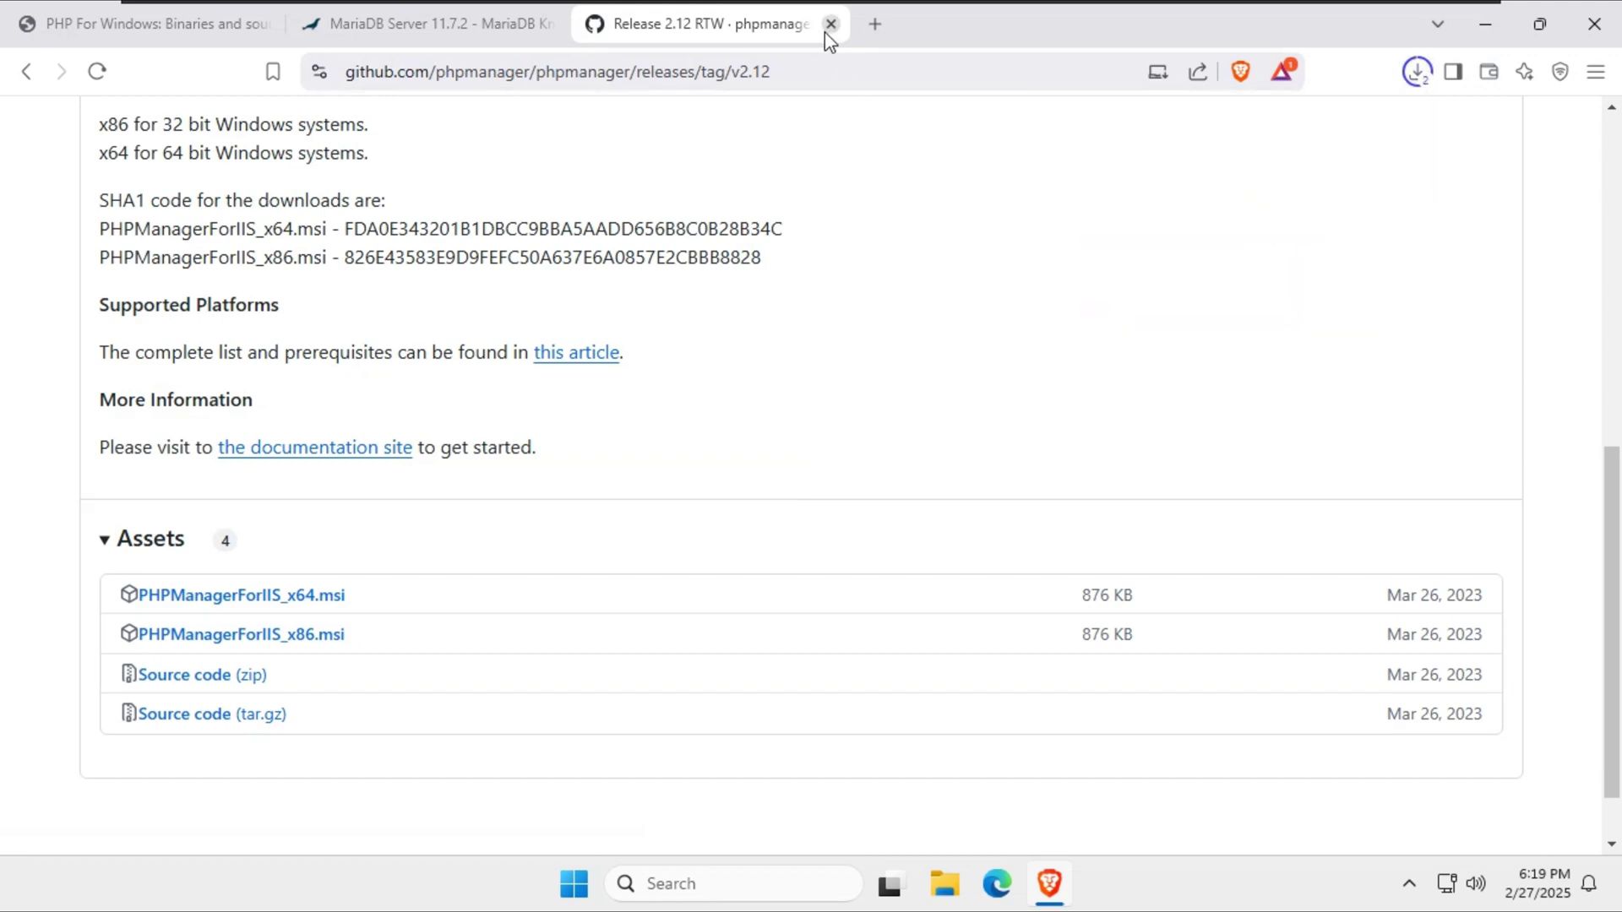
Search 'os ticket download' and open the osTicket download page.
click(875, 24)
text(os ticket)
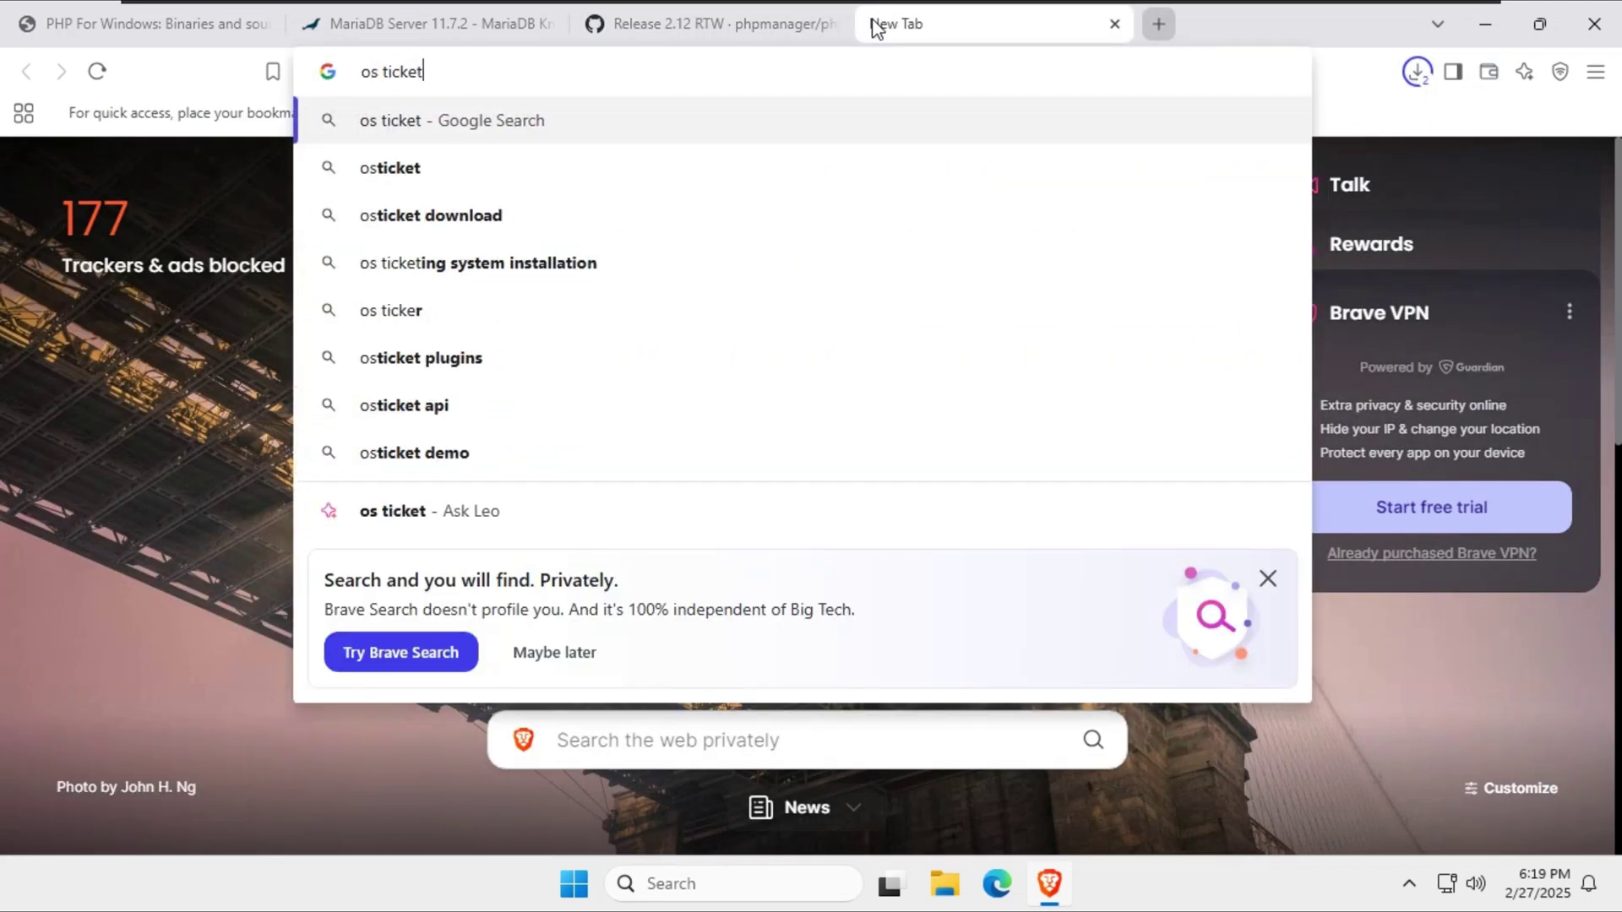
text( download)
key(Return)
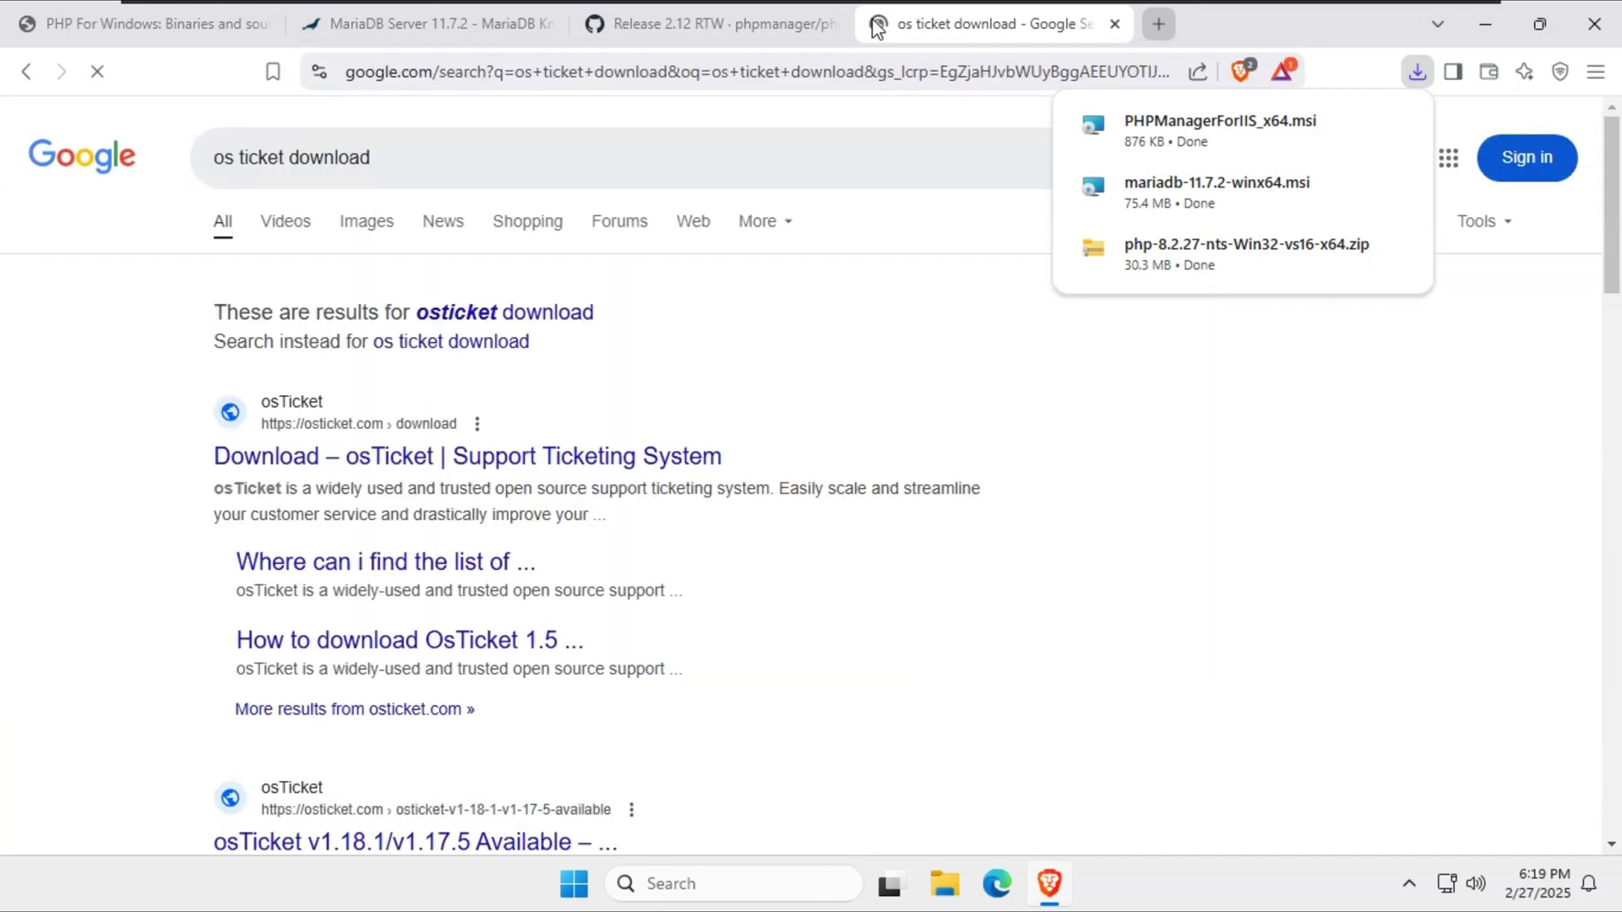
click(532, 475)
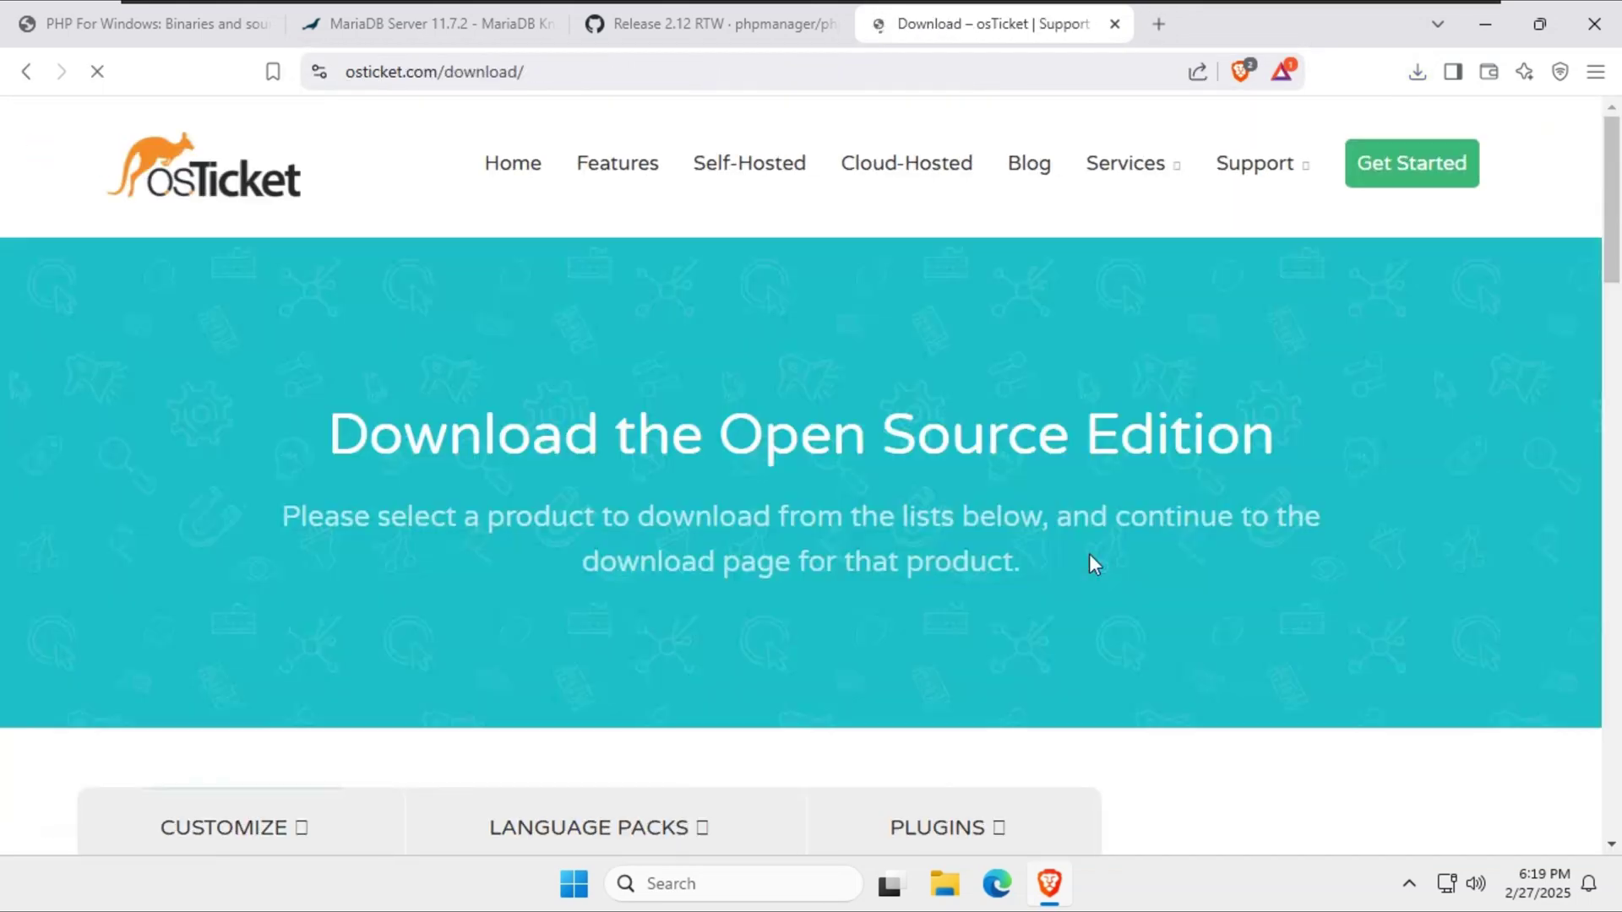
Choose osTicket Core v1.18.2 and continue past the language step to the plugins.
scroll(1088, 554, down, 7)
scroll(1044, 553, down, 2)
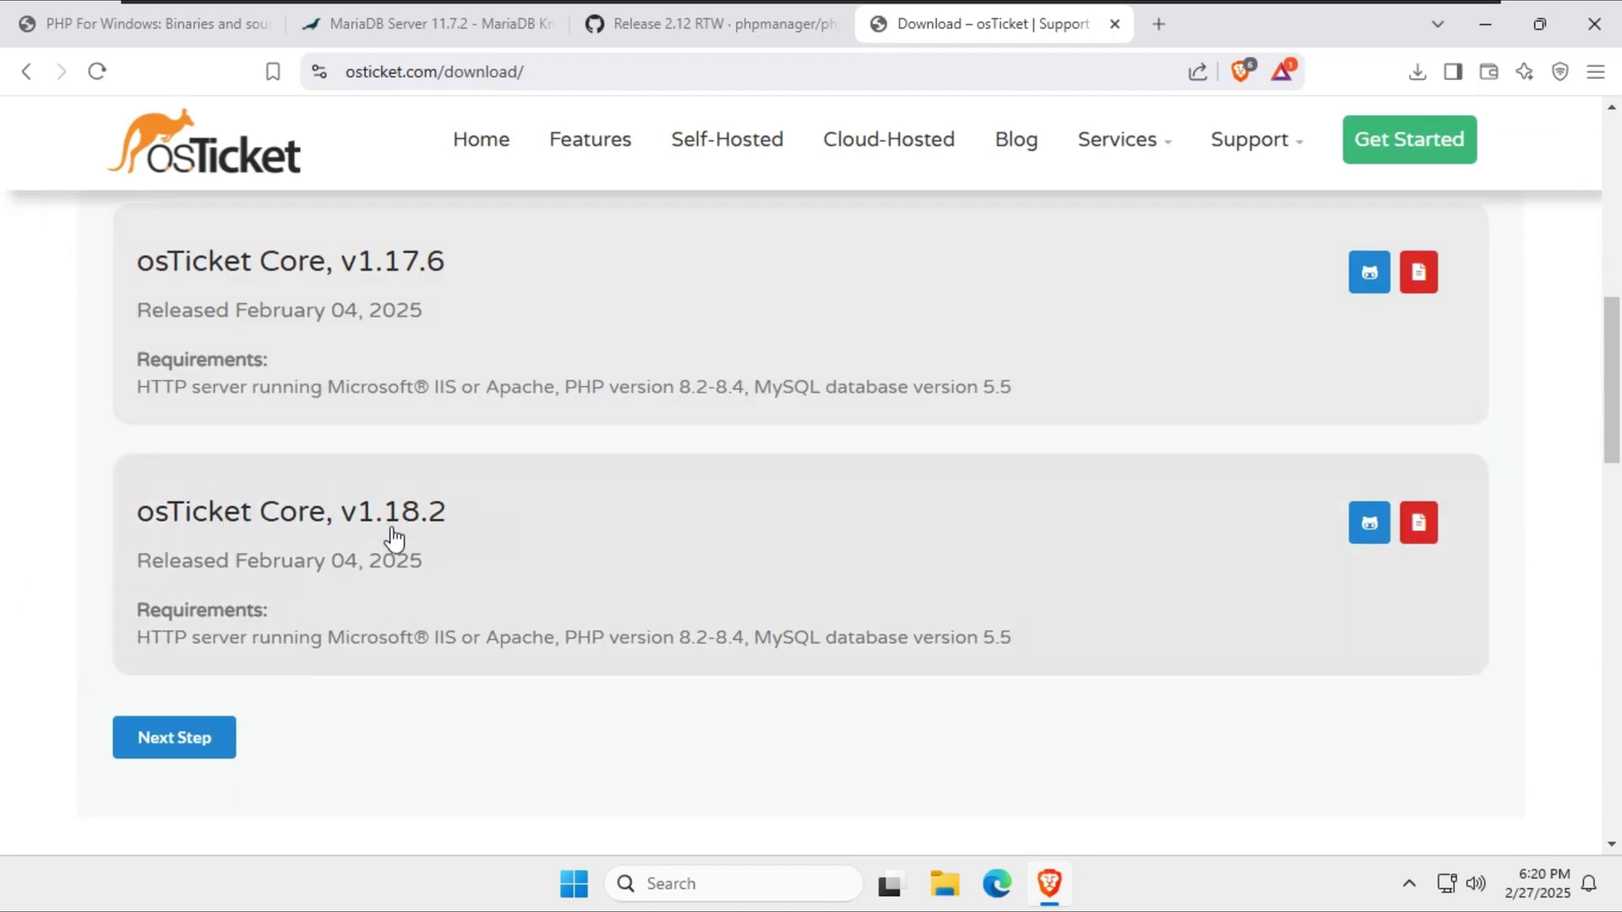
click(405, 511)
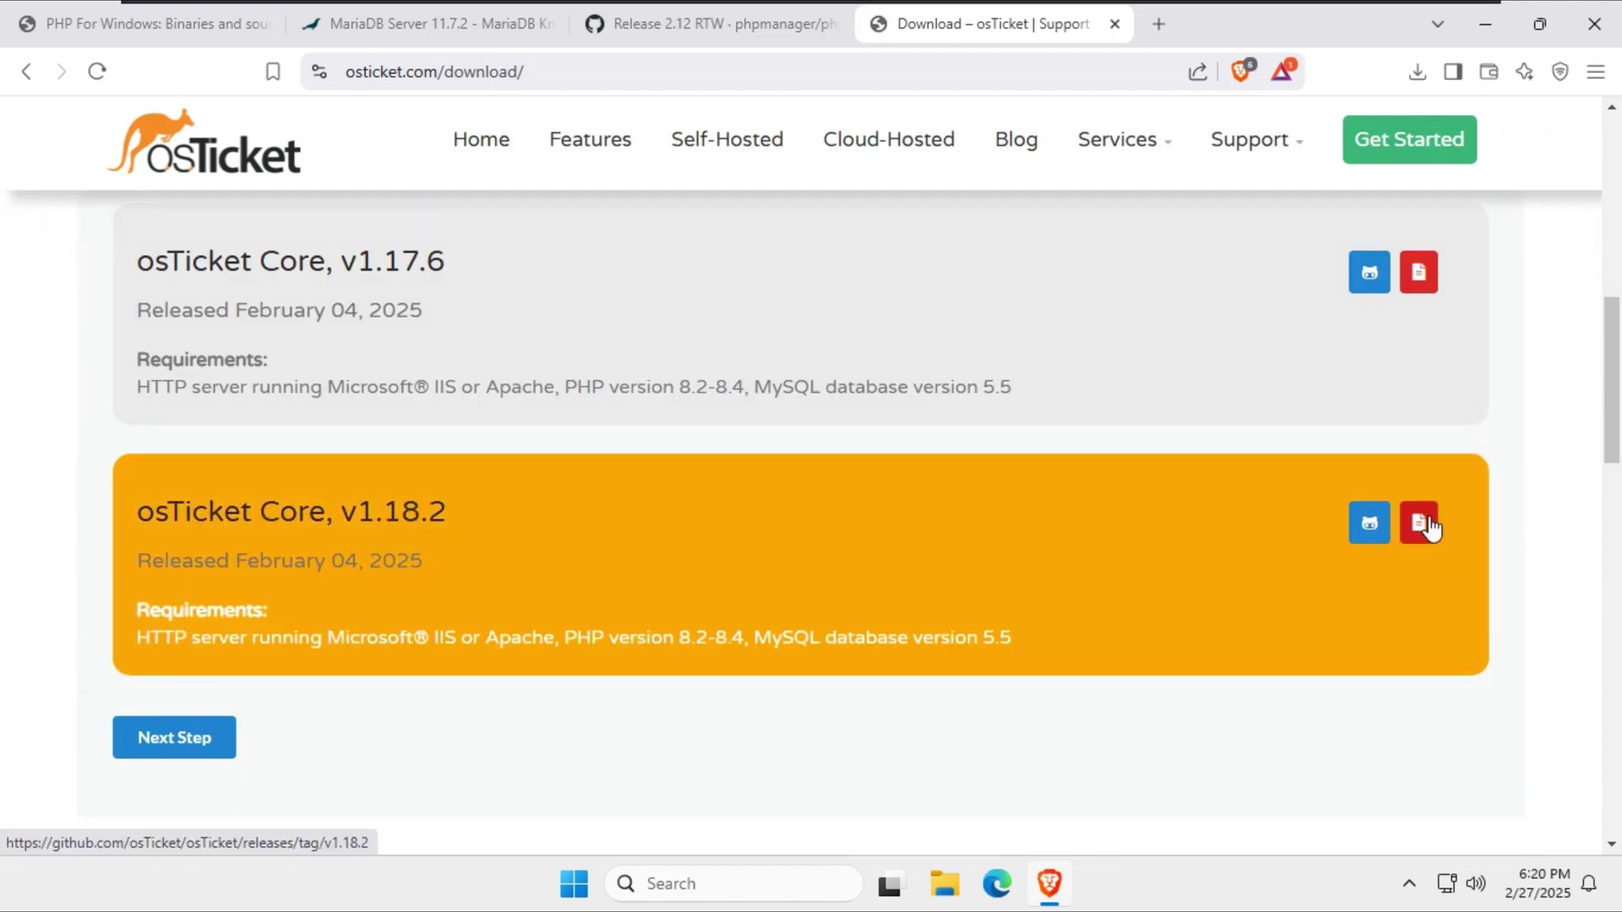
click(196, 733)
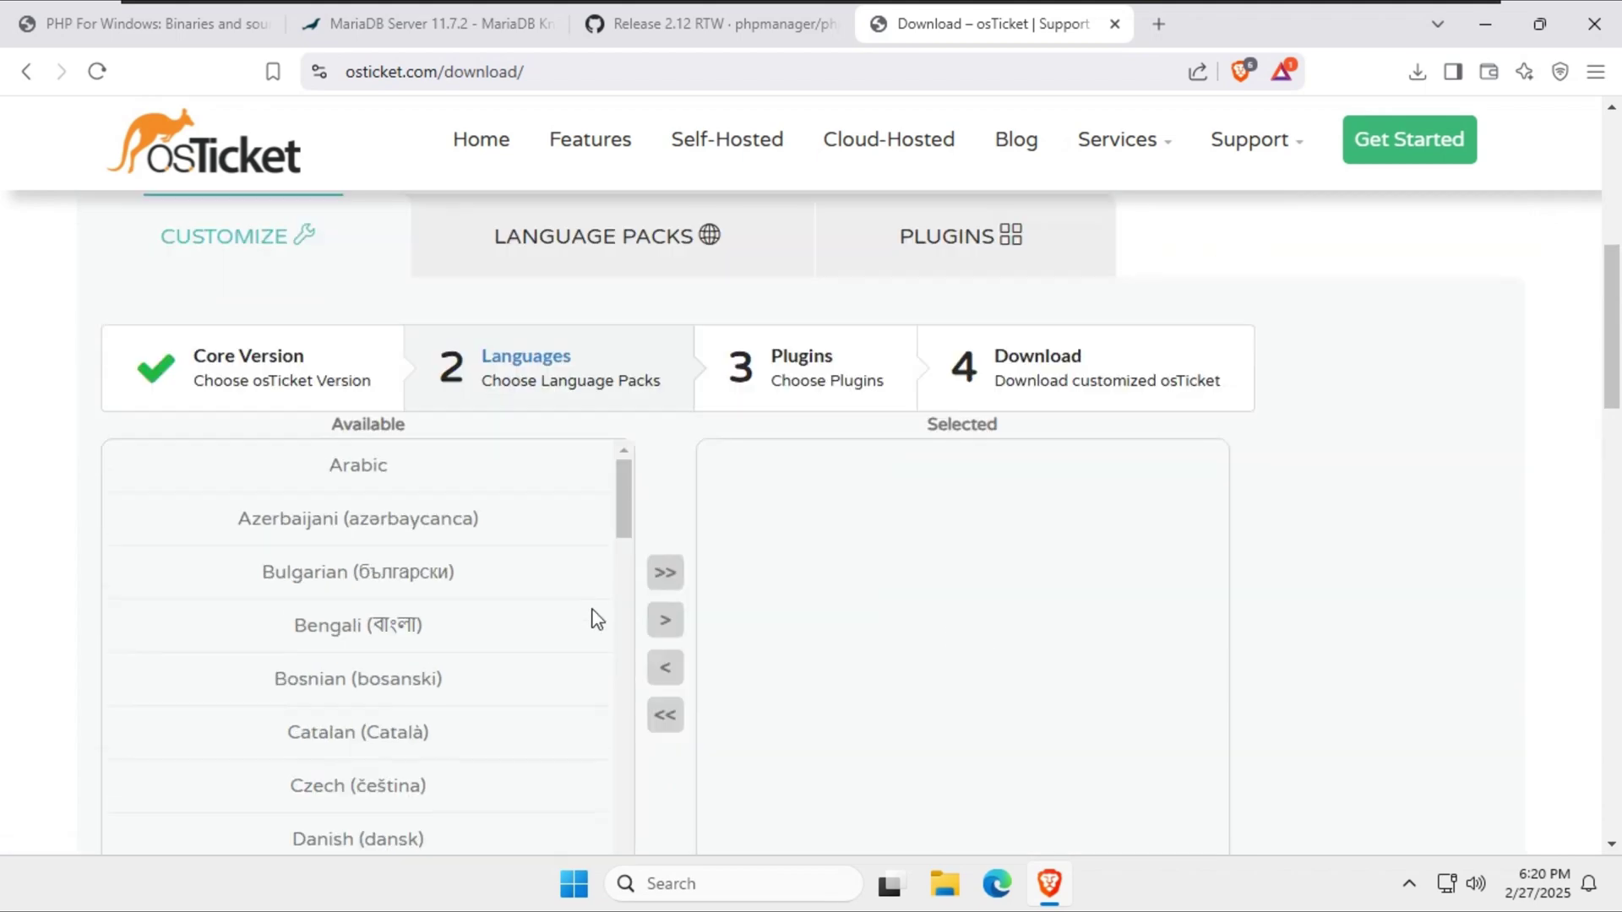
scroll(504, 673, down, 9)
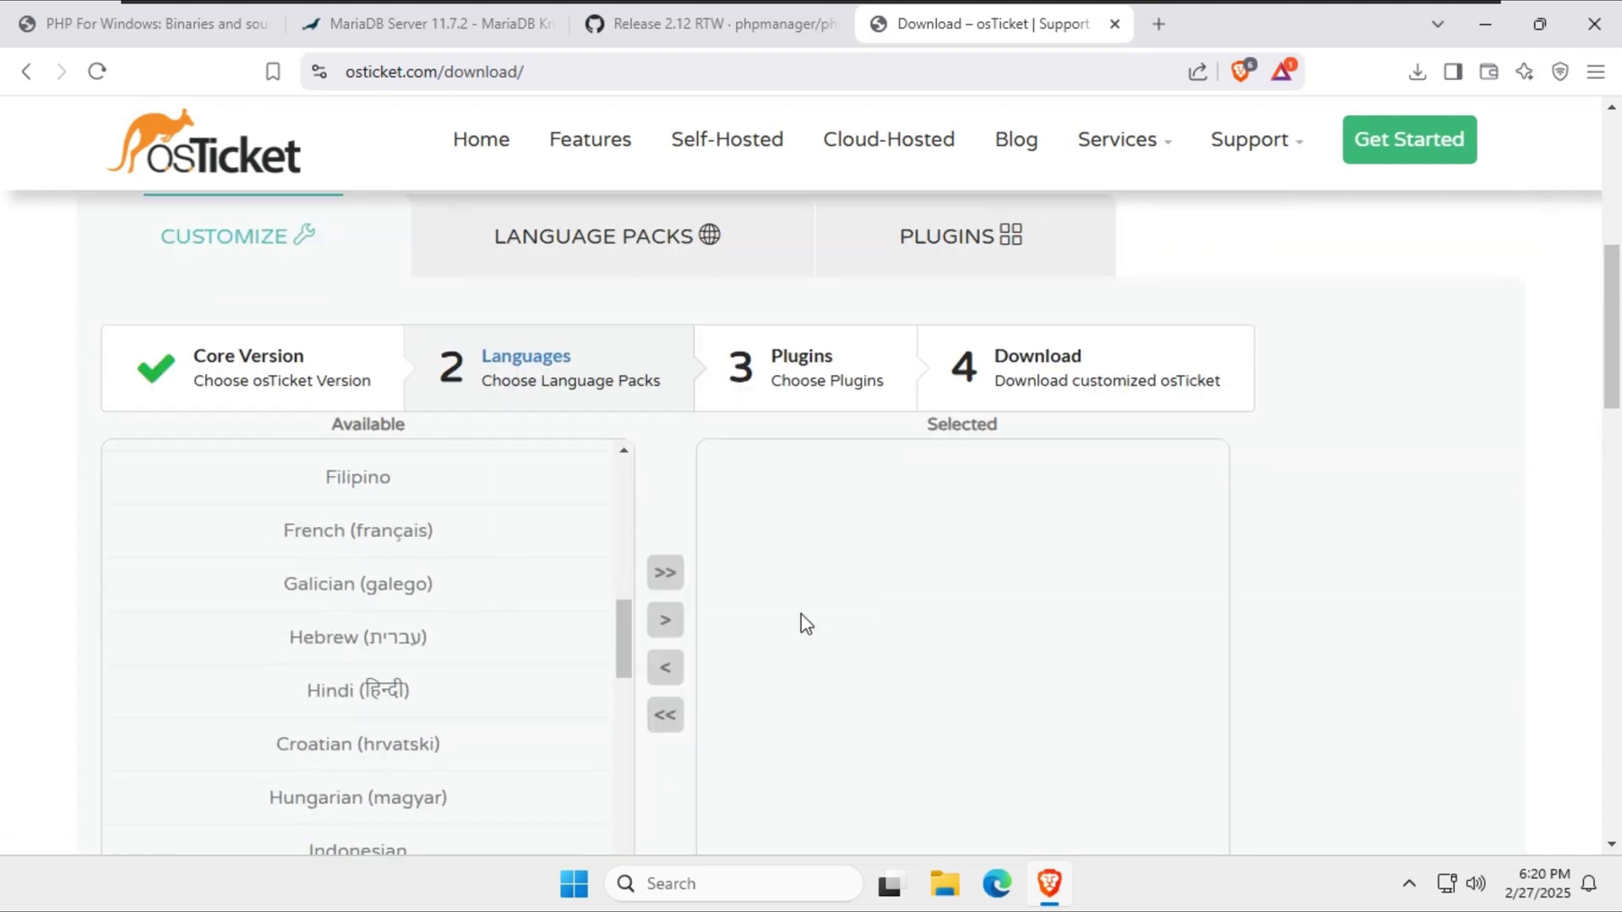
scroll(836, 591, down, 4)
click(738, 530)
Make a first plugin selection, then return every plugin to the available list.
scroll(1064, 498, up, 10)
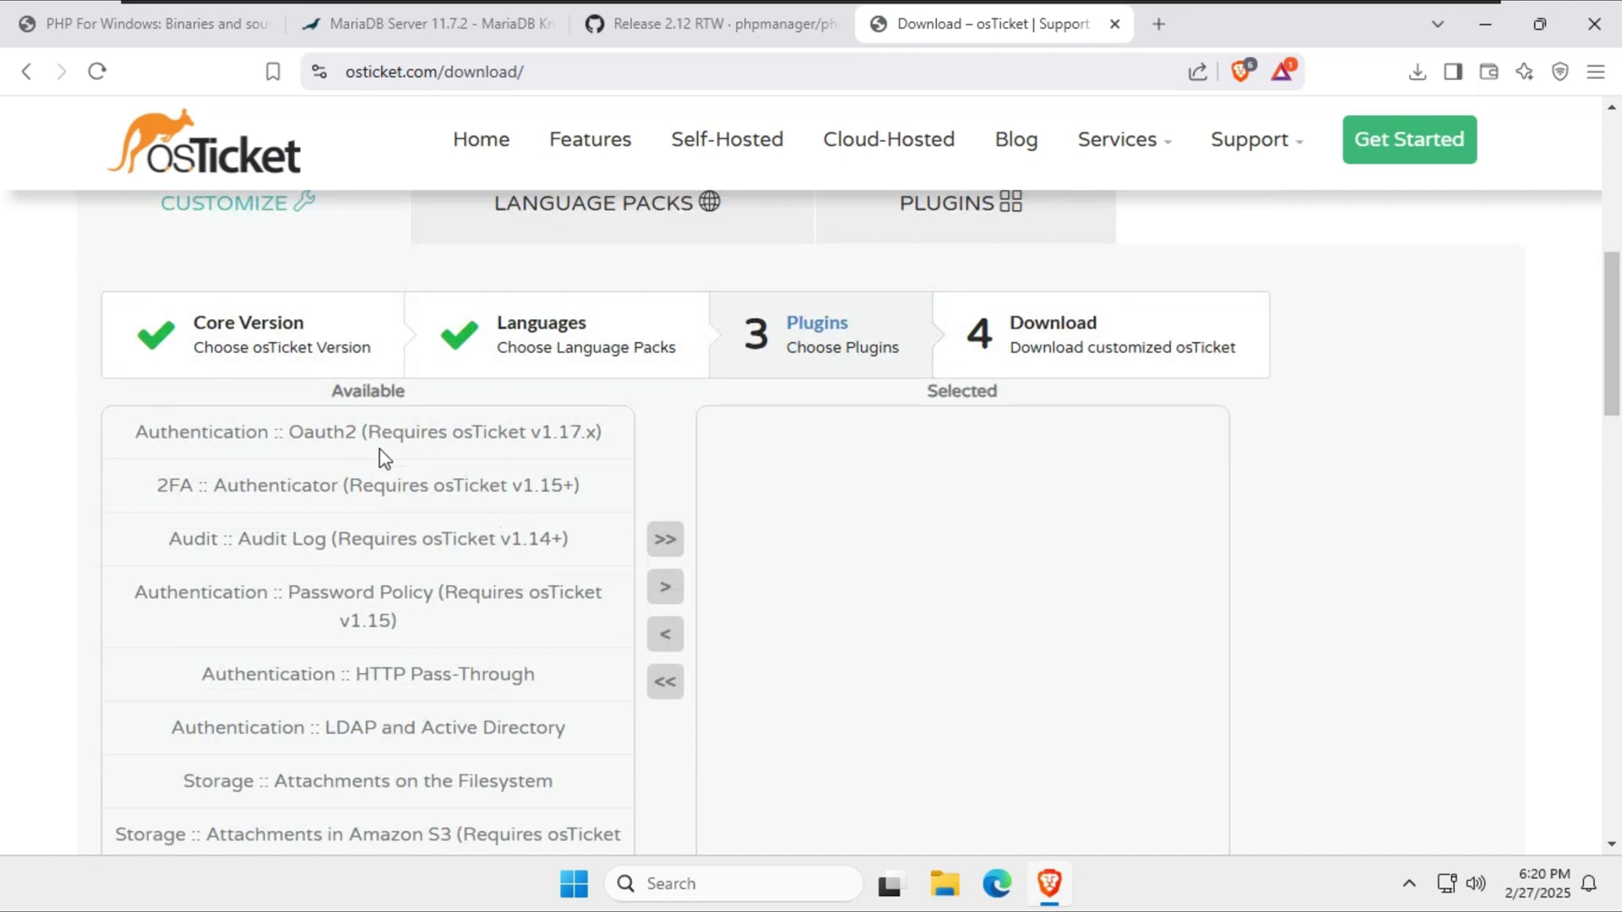
click(429, 677)
ctrl+click(448, 724)
scroll(543, 669, down, 1)
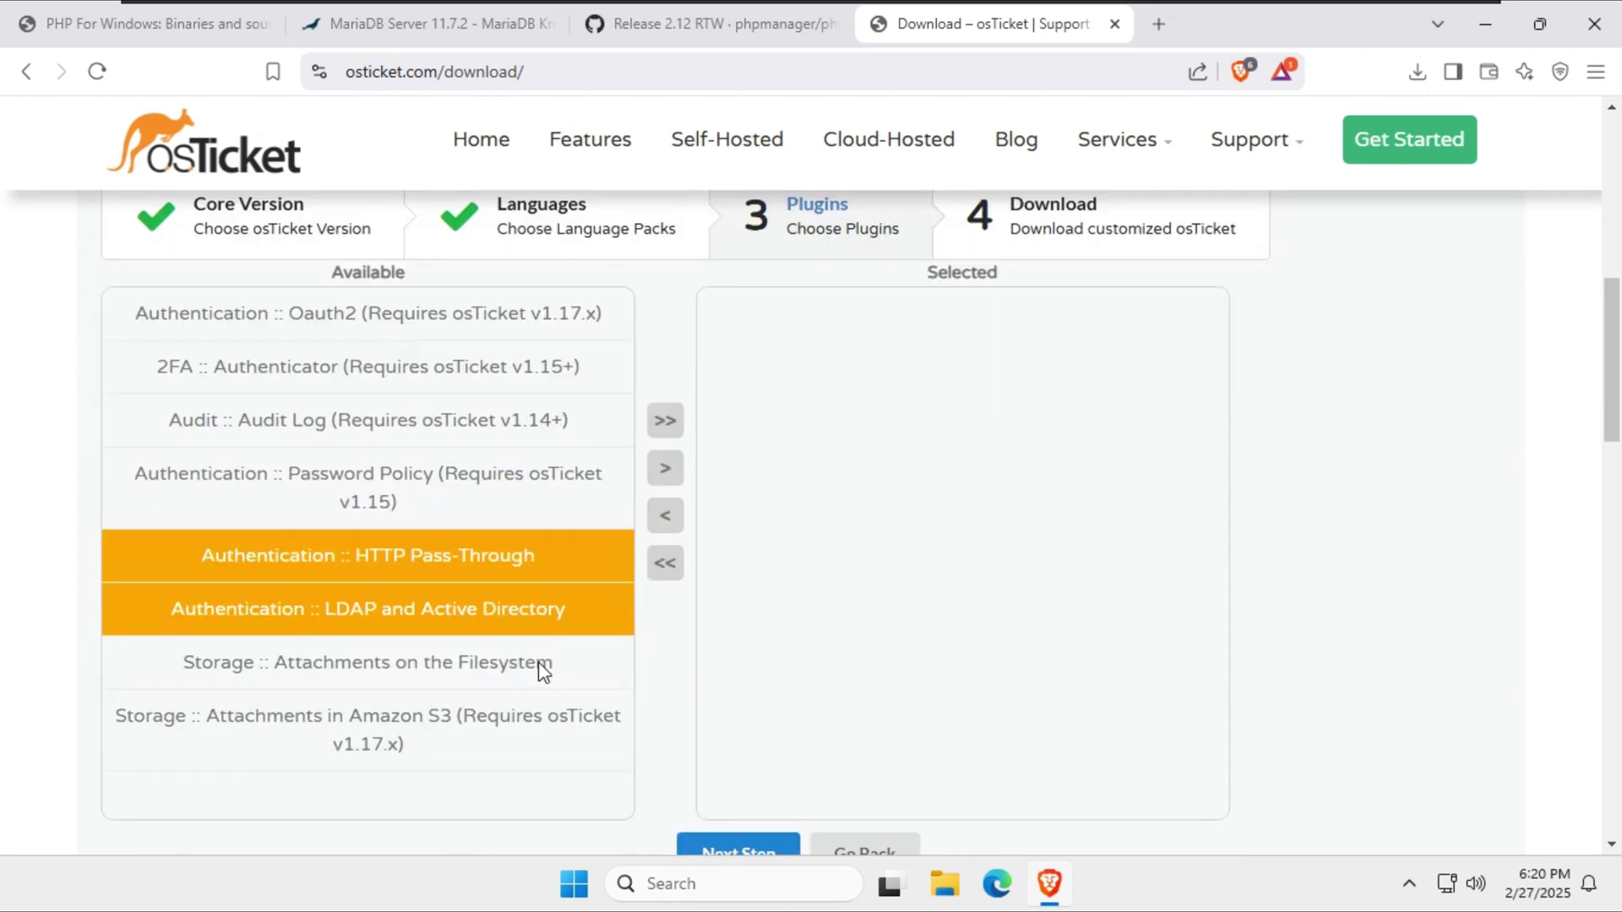
ctrl+click(427, 327)
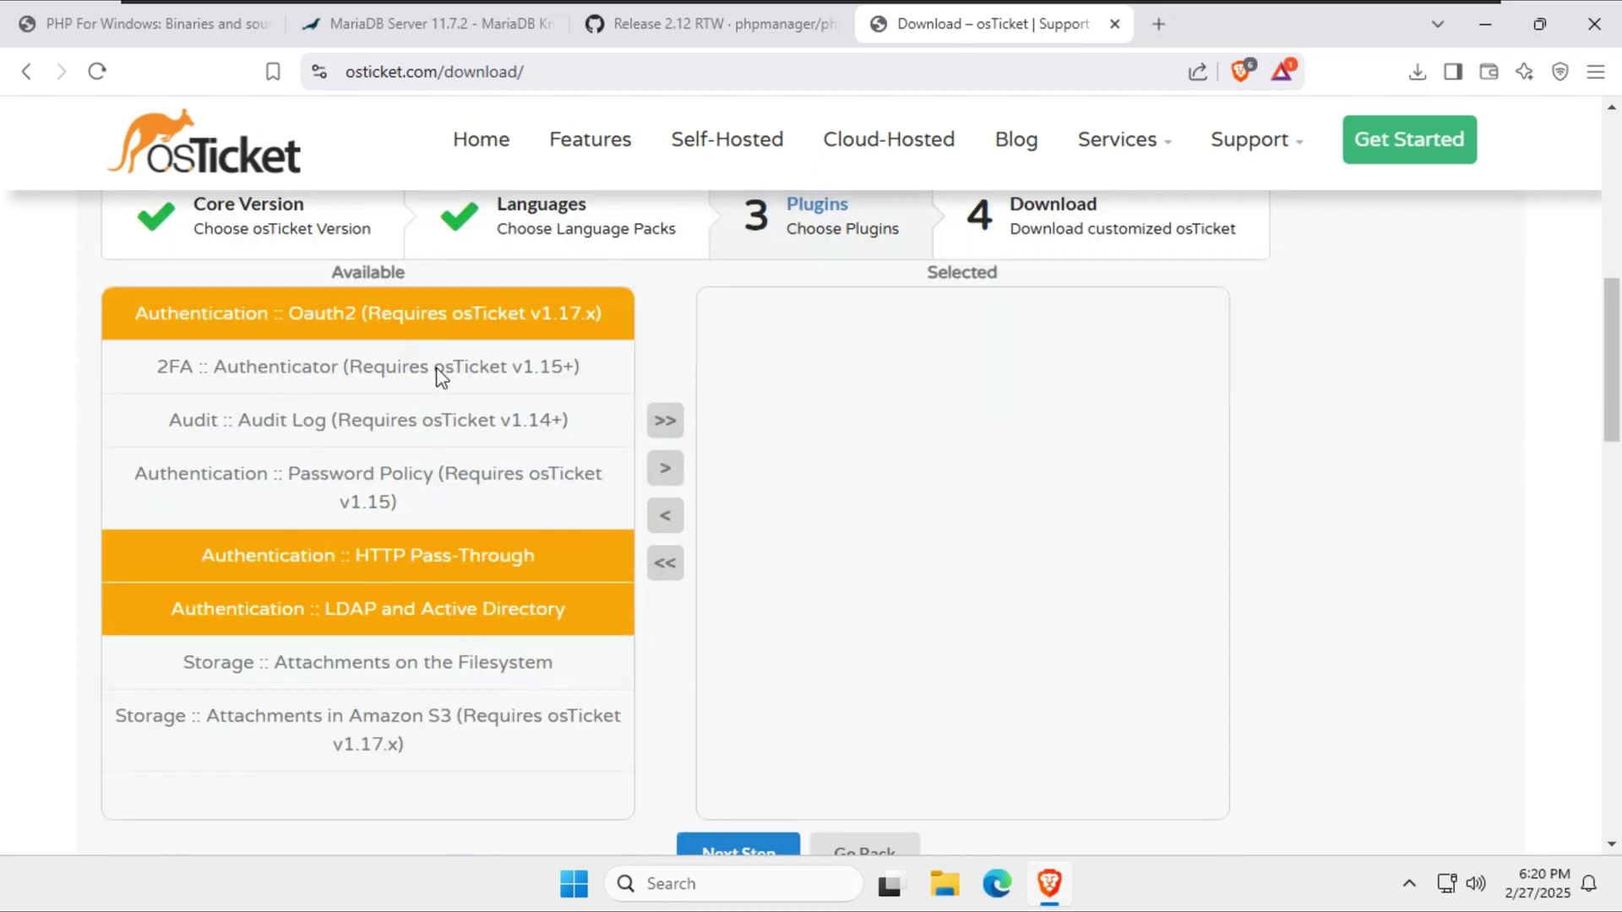
ctrl+click(436, 368)
ctrl+click(382, 473)
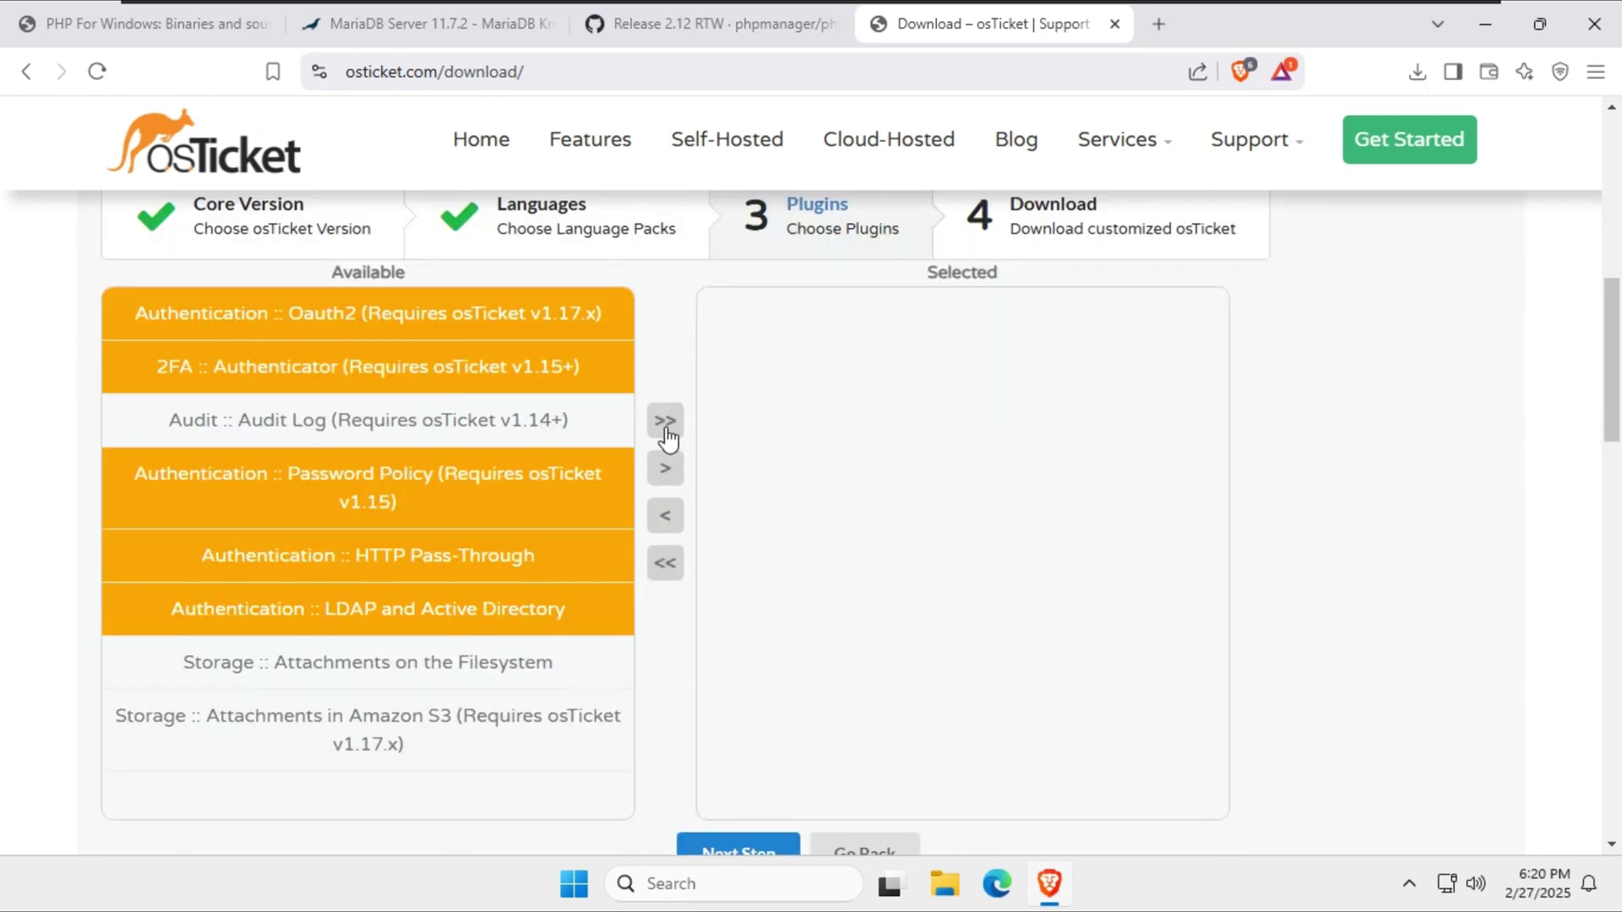
click(665, 422)
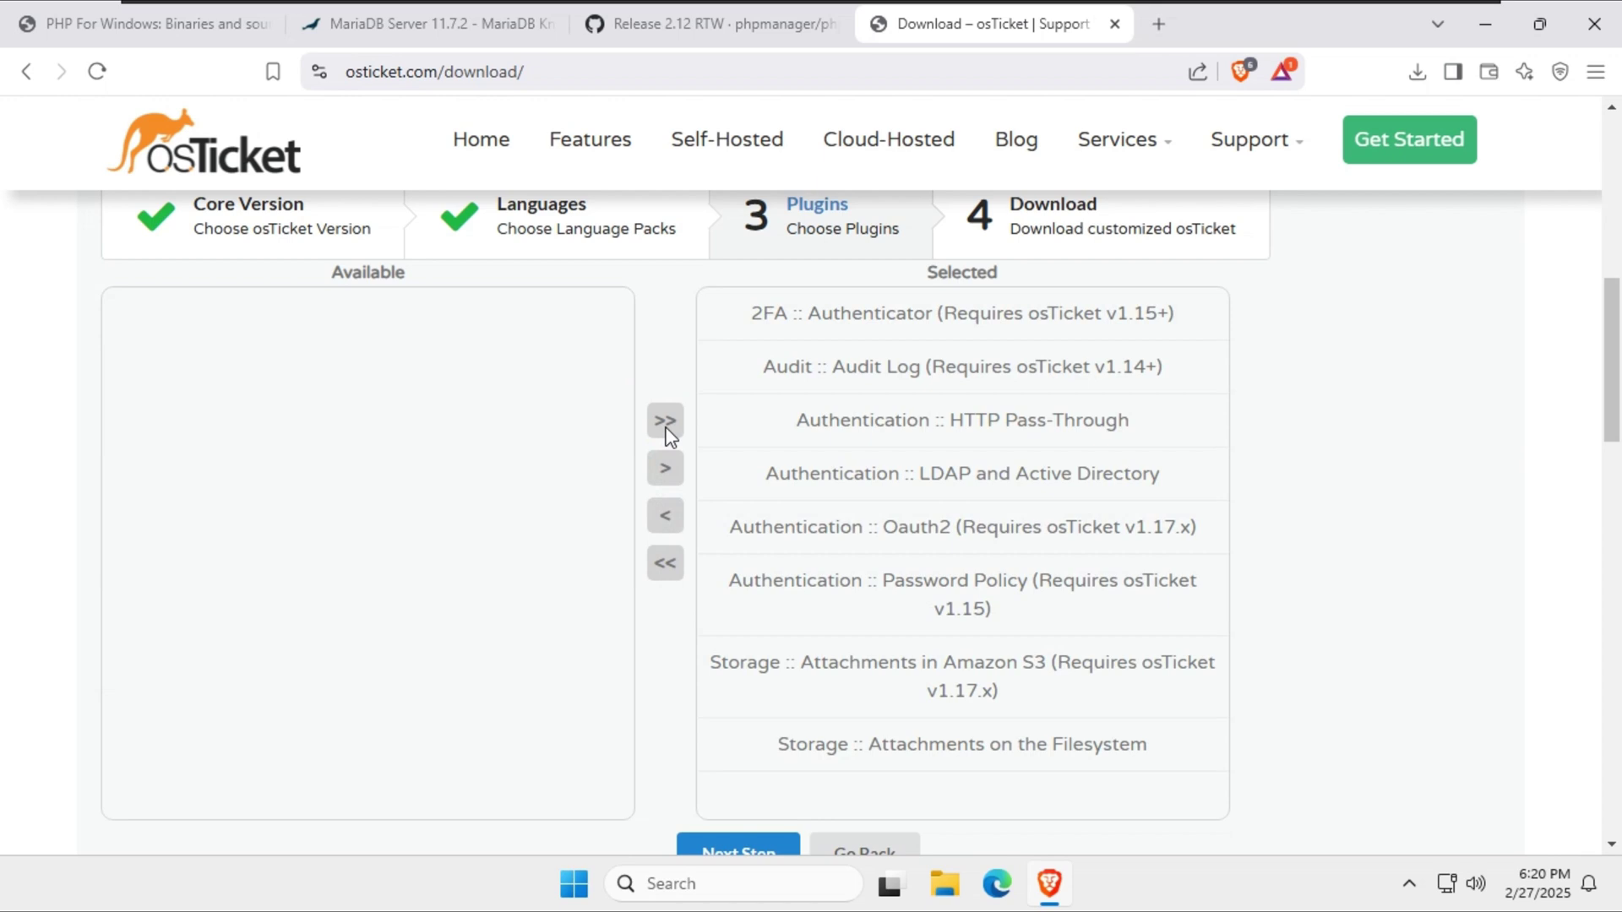
click(671, 574)
Move 2FA, Audit Log, HTTP Pass-Through, LDAP/AD, Oauth2 and Password Policy plugins to Selected.
click(340, 322)
ctrl+click(347, 373)
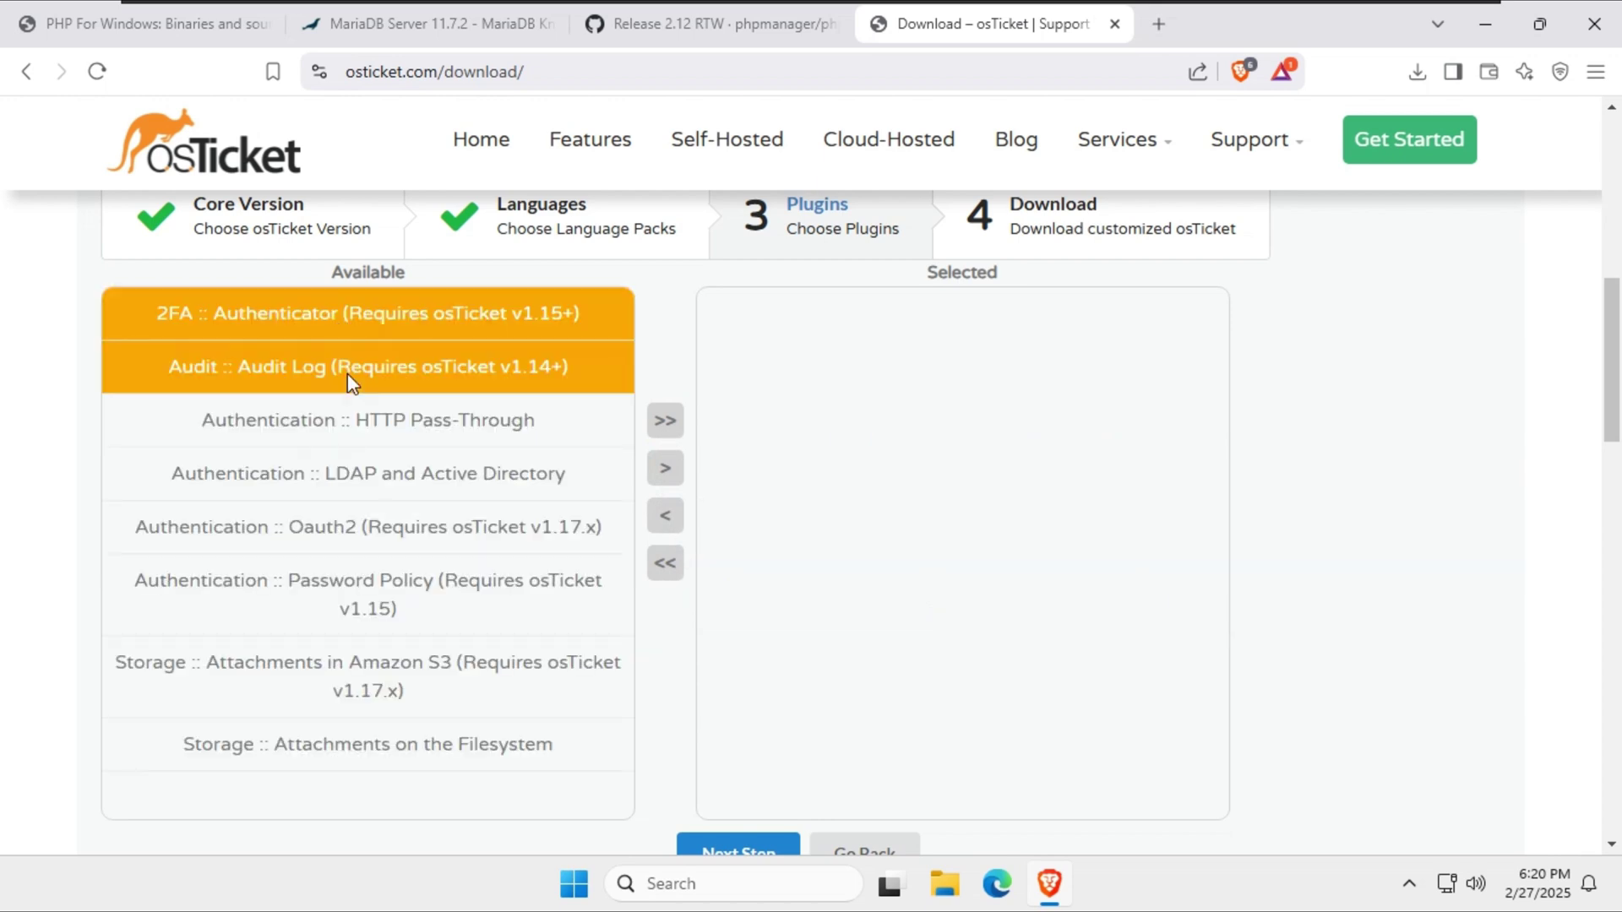
ctrl+click(393, 443)
ctrl+click(407, 474)
ctrl+click(453, 534)
ctrl+click(490, 585)
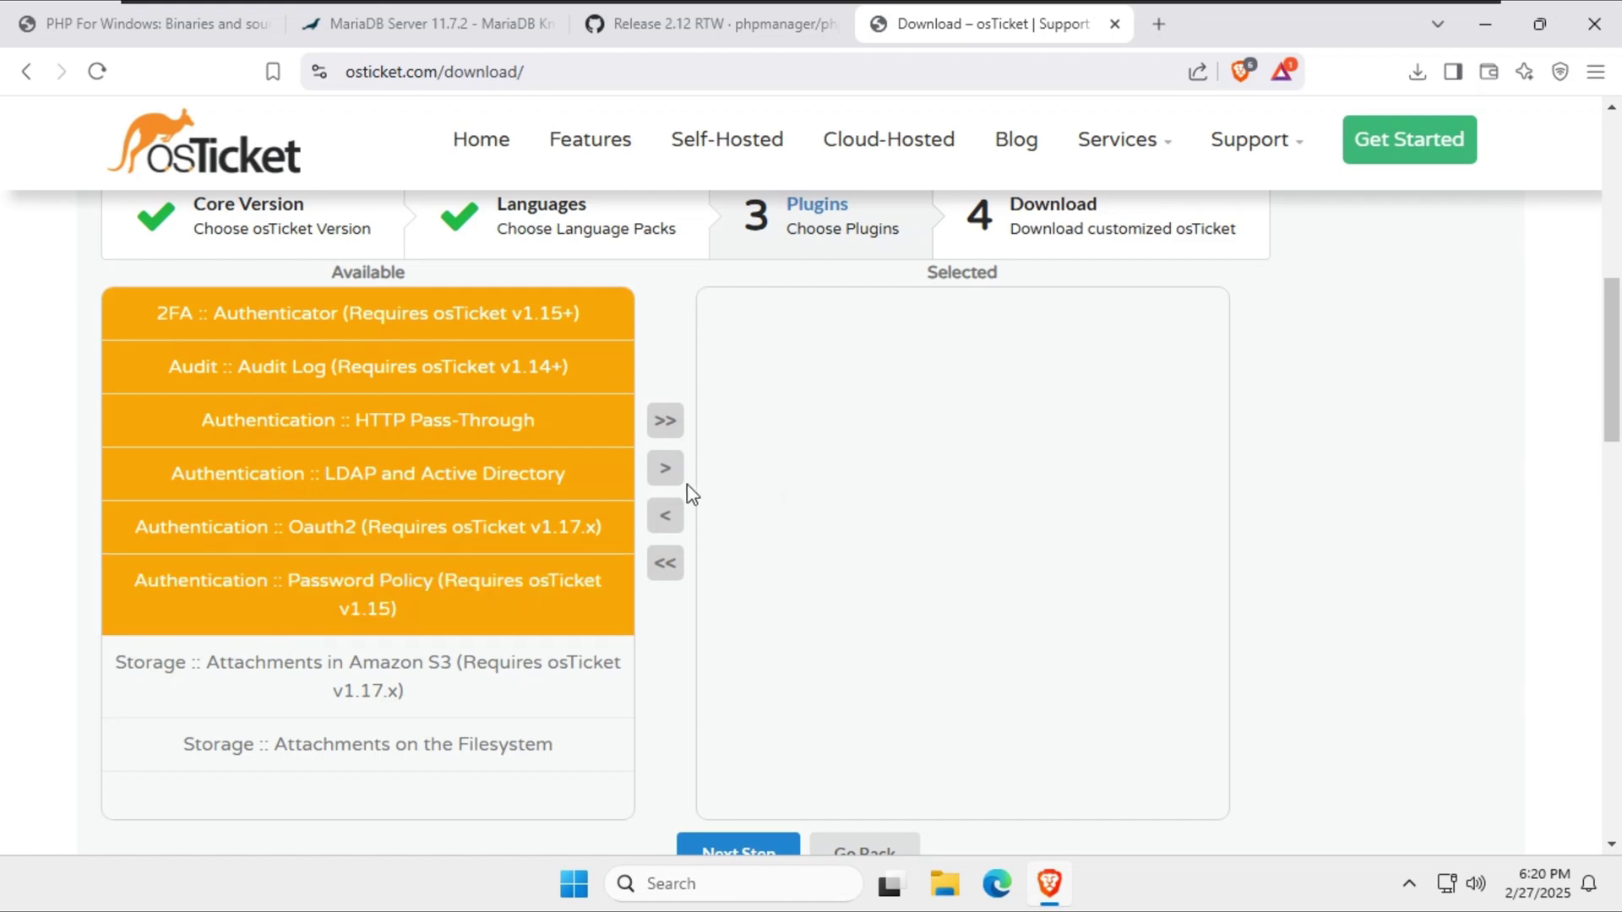
click(665, 469)
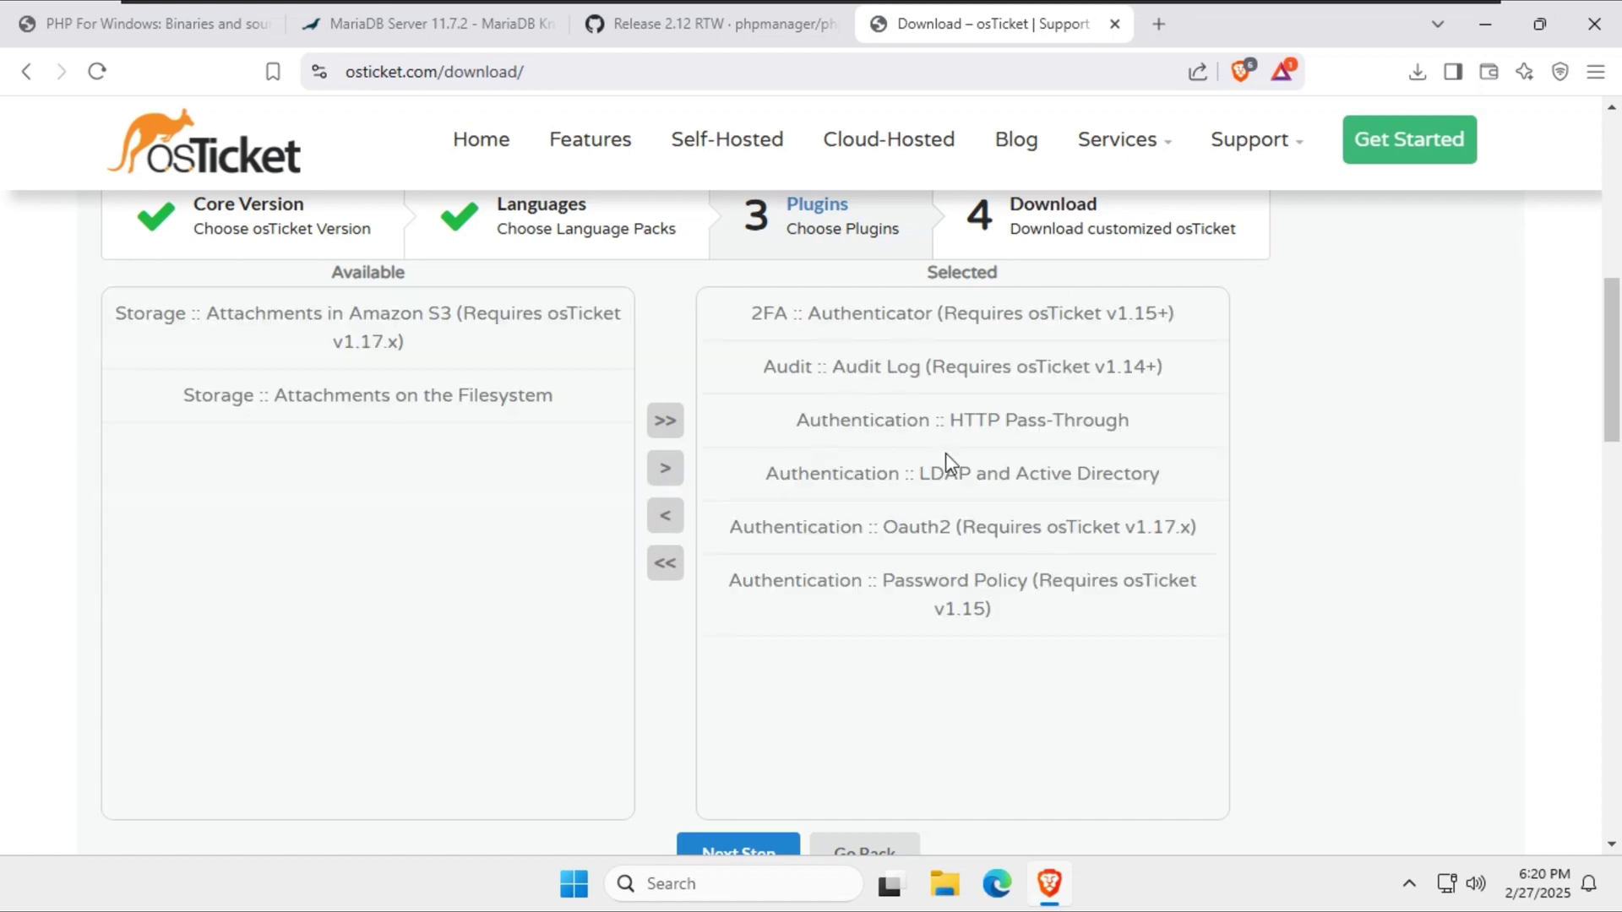
scroll(842, 578, down, 3)
click(749, 616)
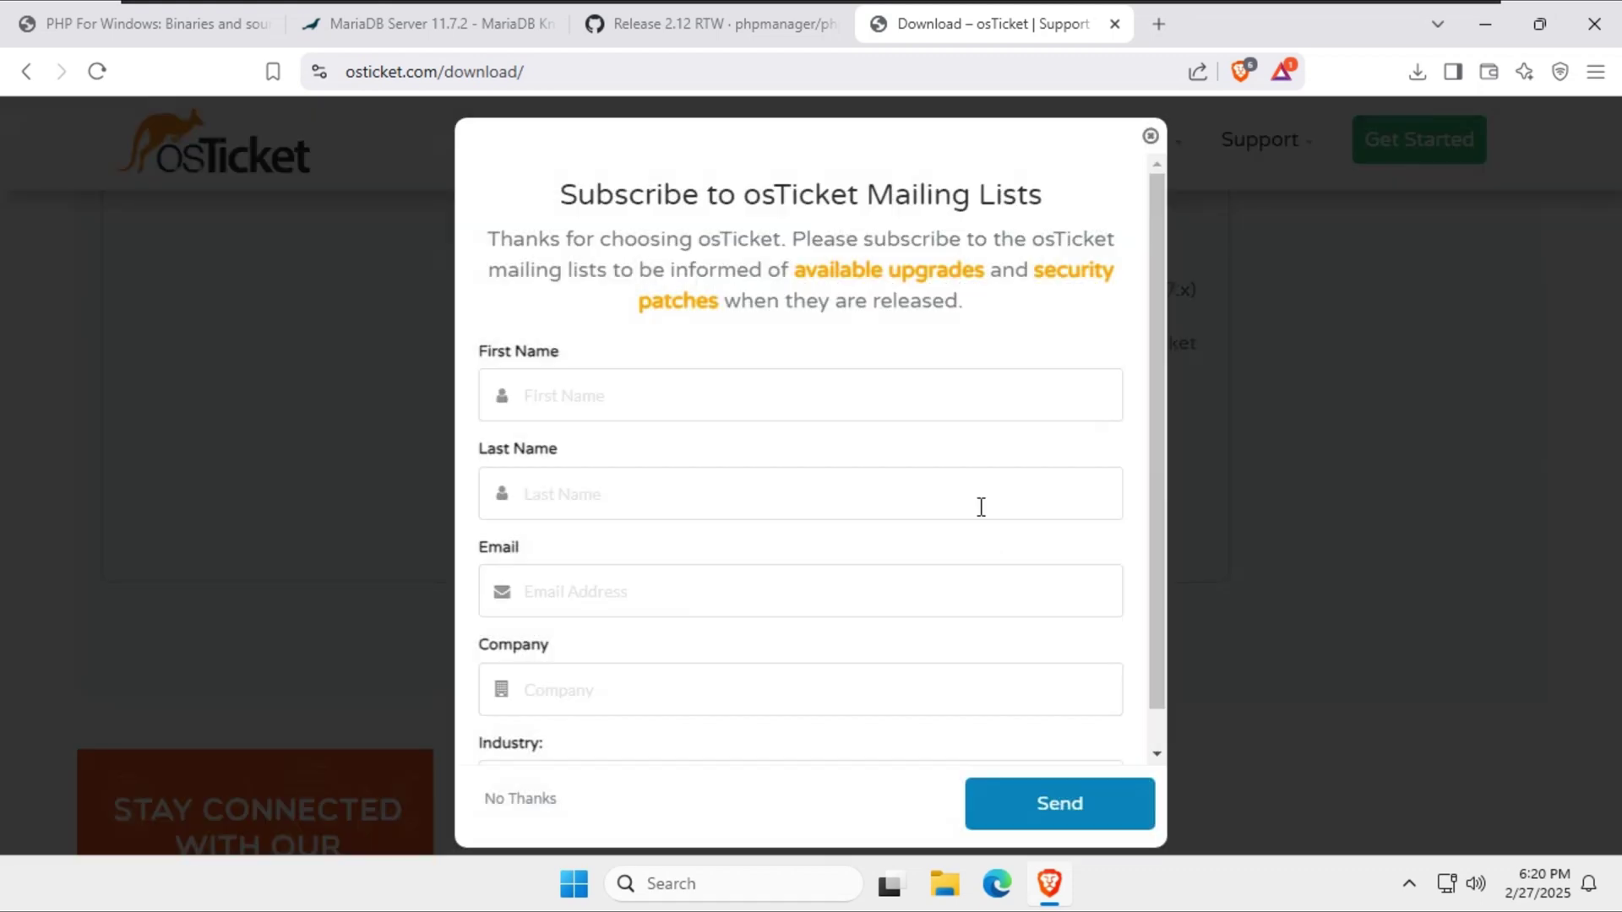
Decline the mailing list signup and save osTicket.zip.
scroll(980, 507, down, 1)
click(510, 807)
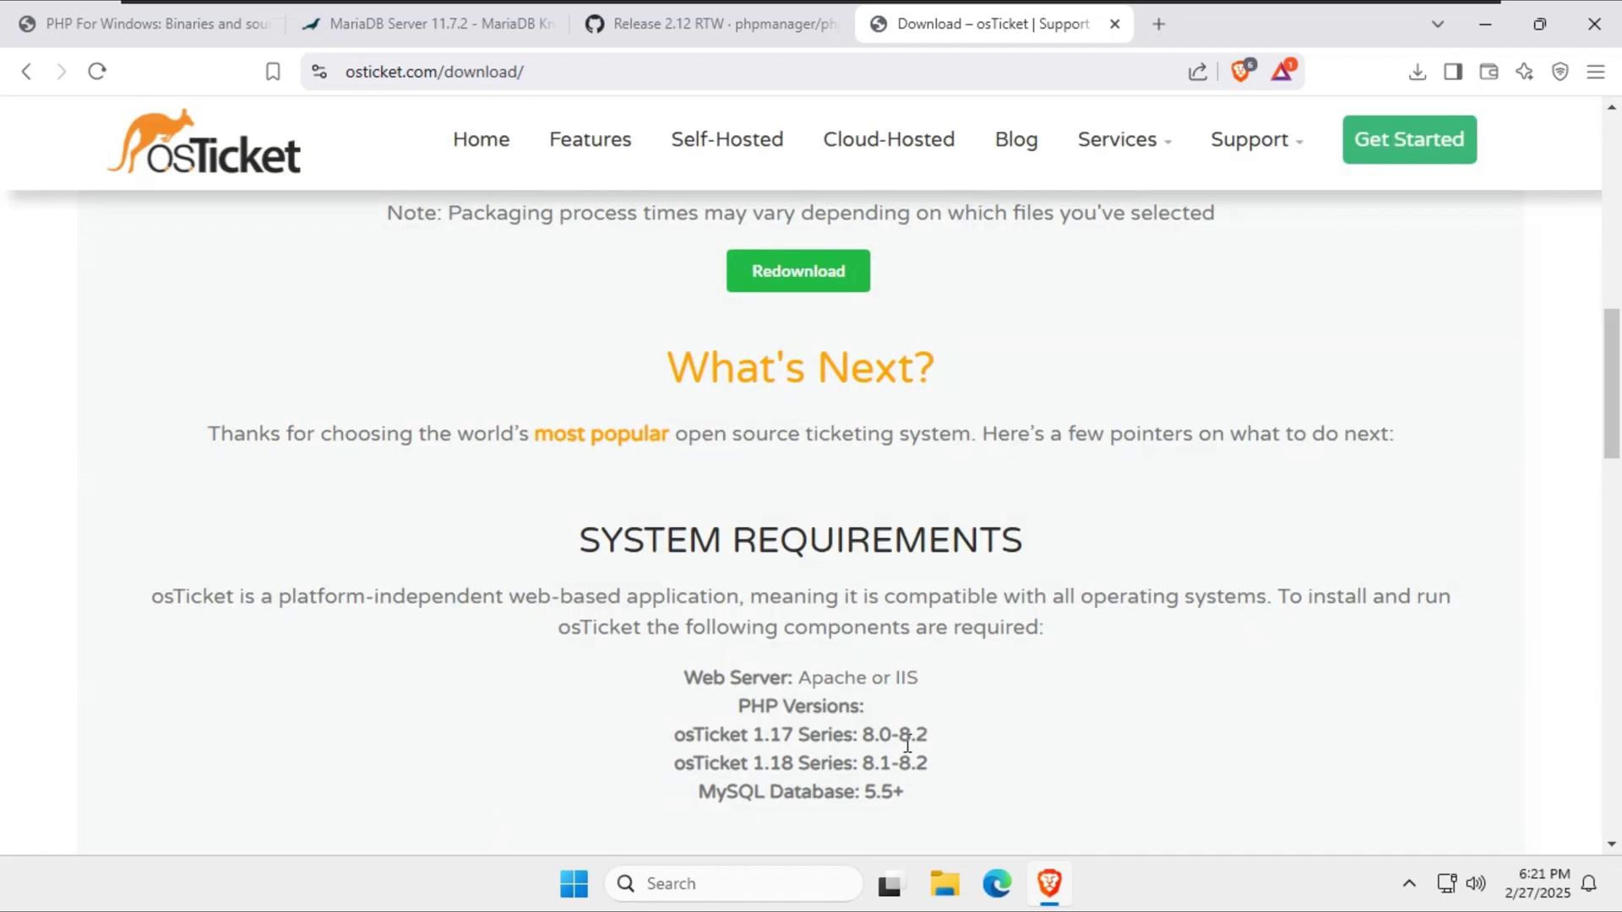
click(588, 535)
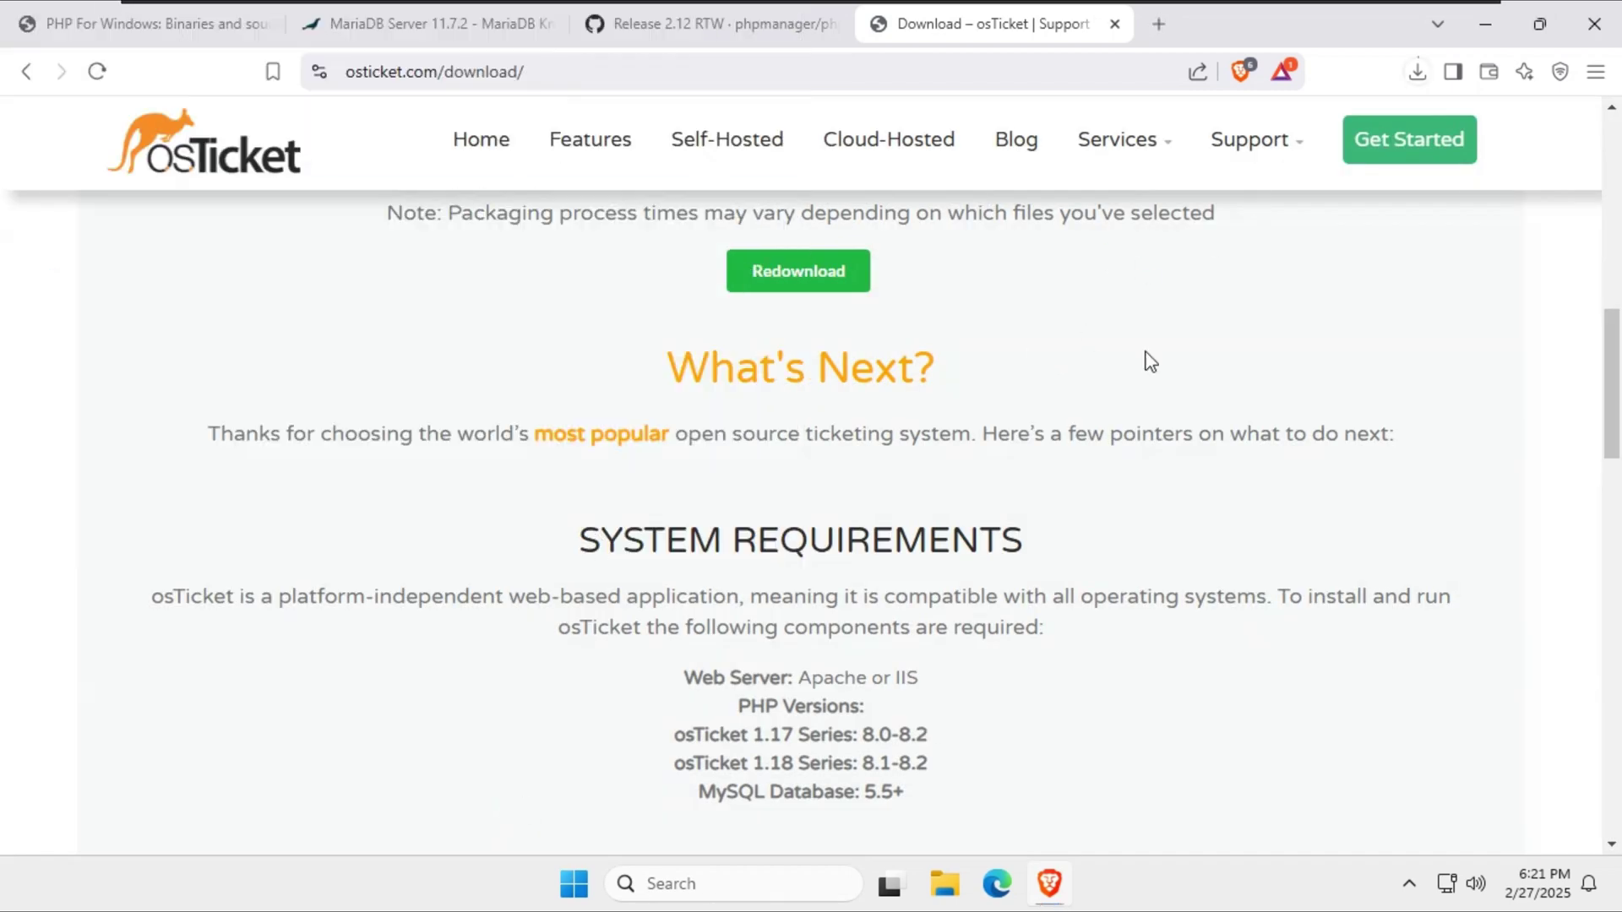
Watch the osTicket.zip download progress, then minimise Brave.
click(1422, 76)
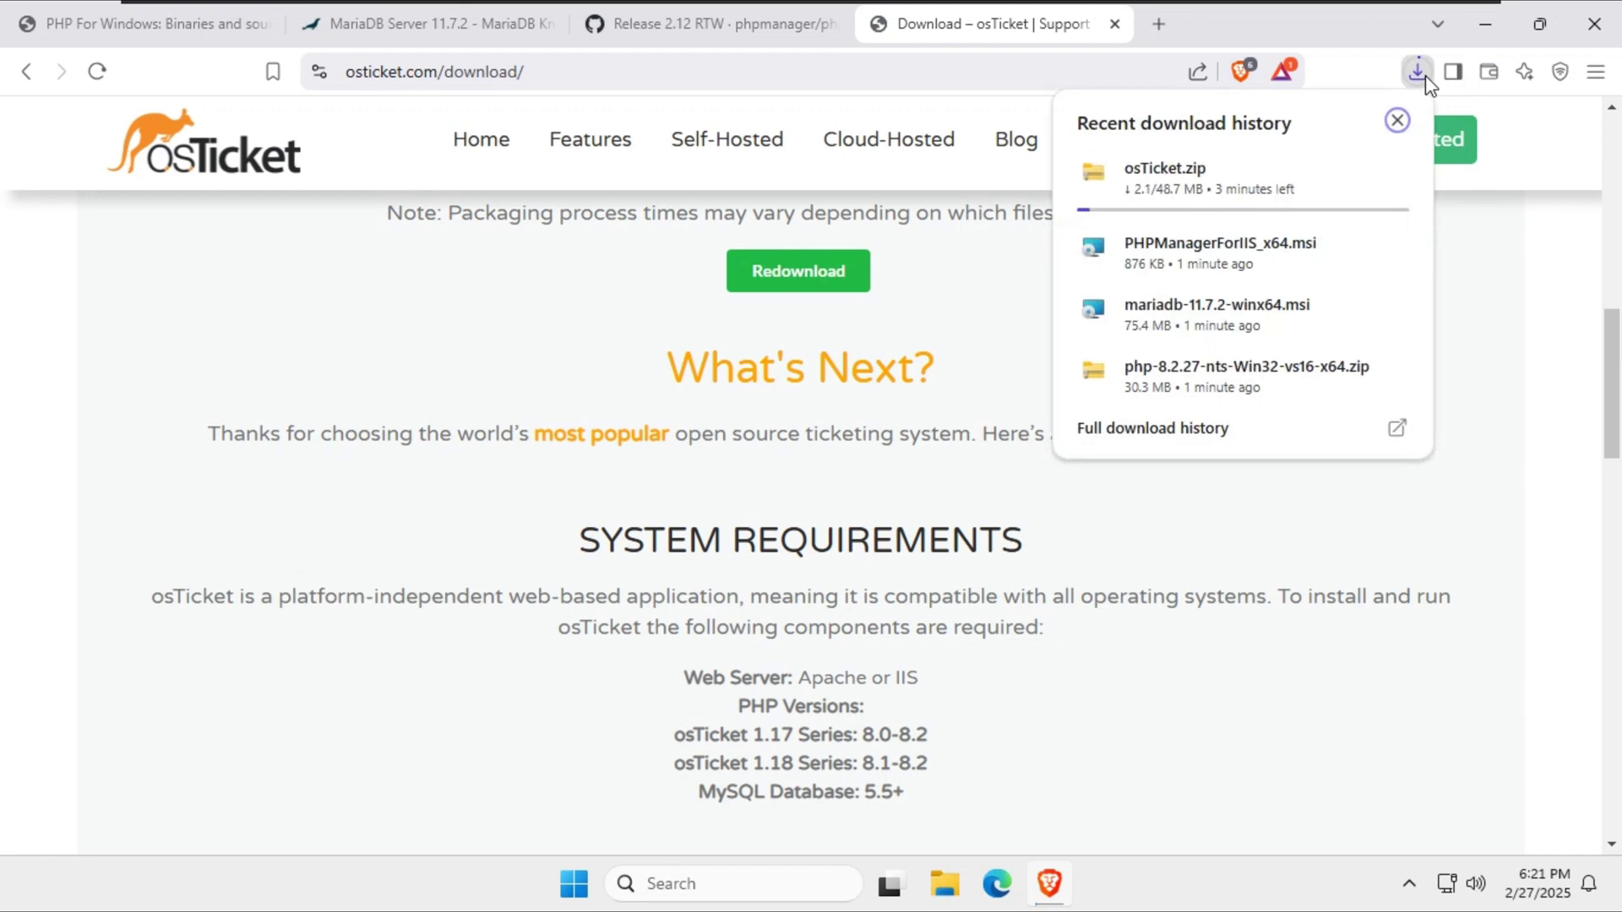
click(1451, 259)
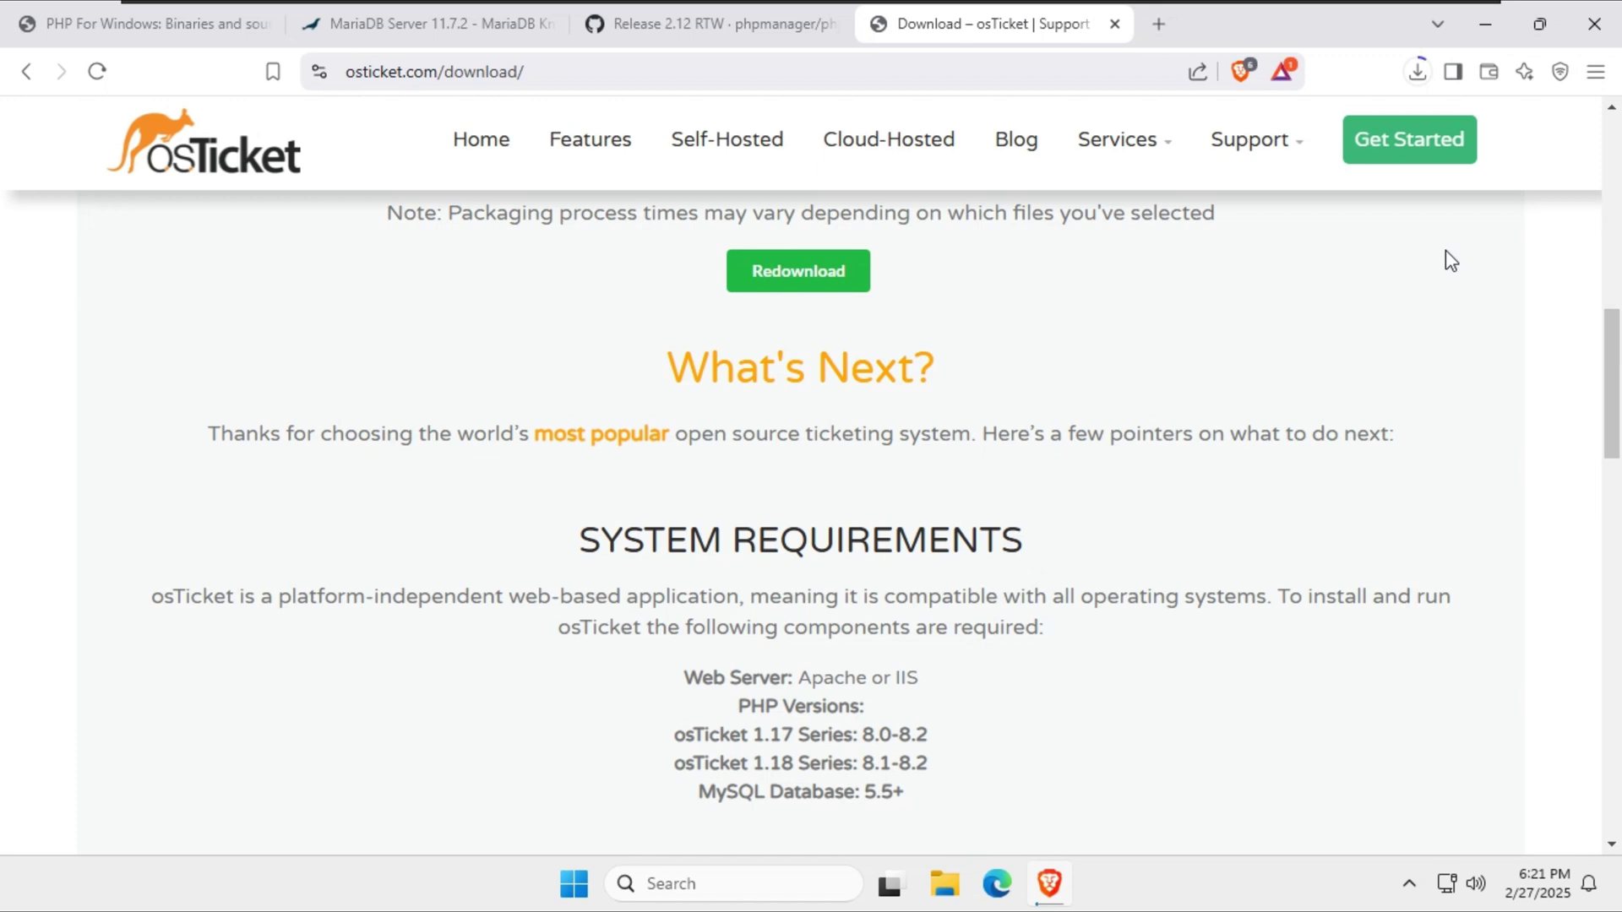
click(1403, 76)
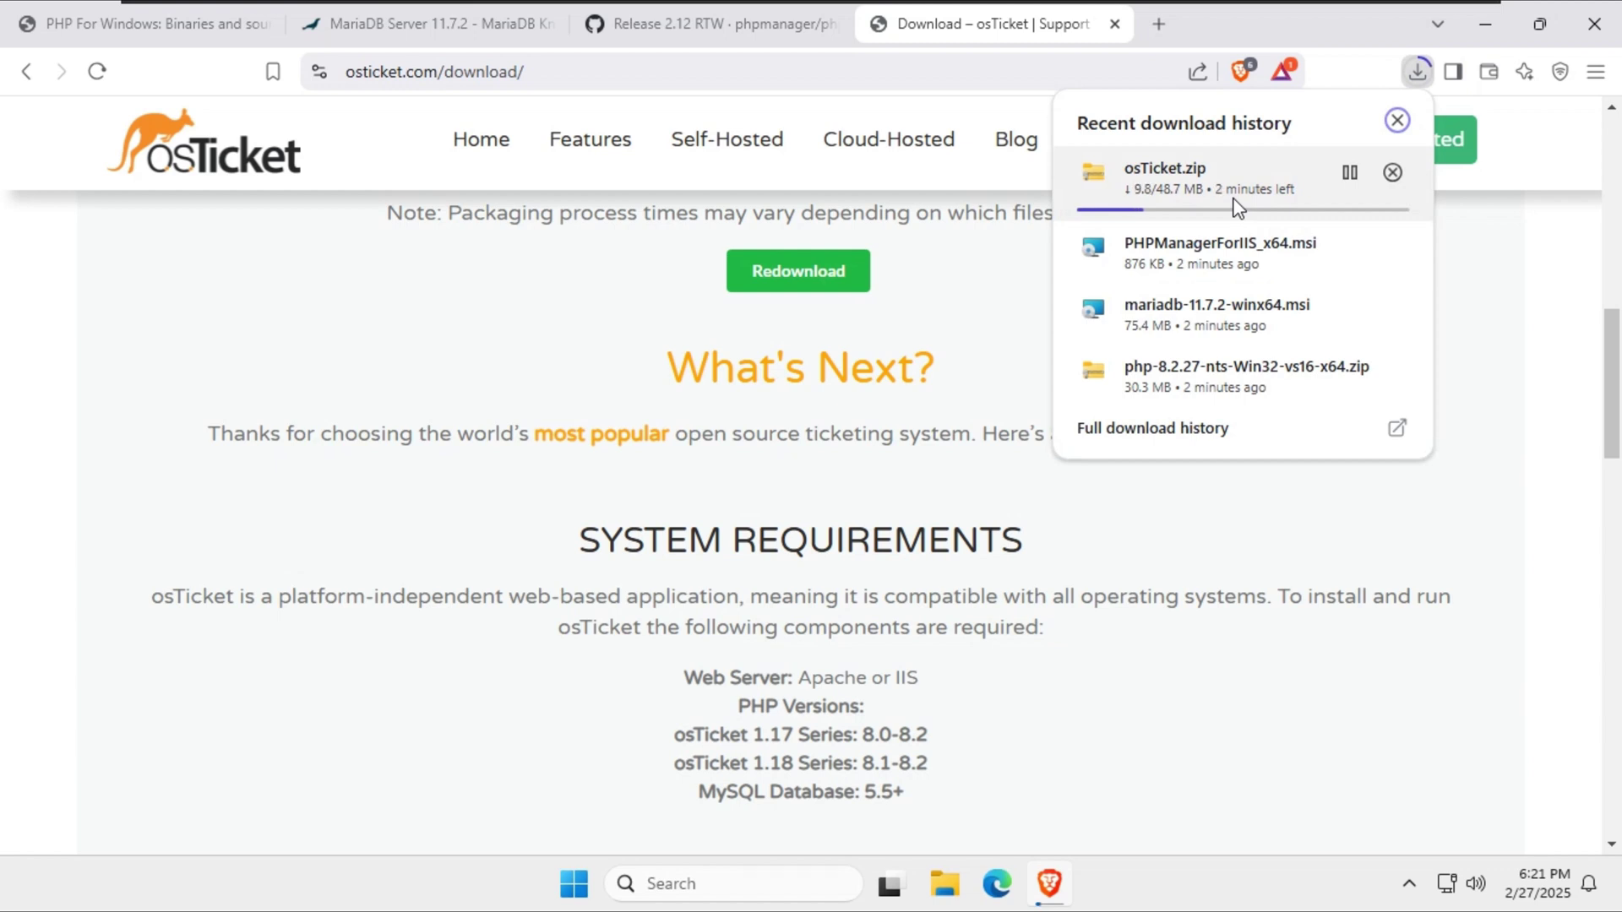
click(1476, 287)
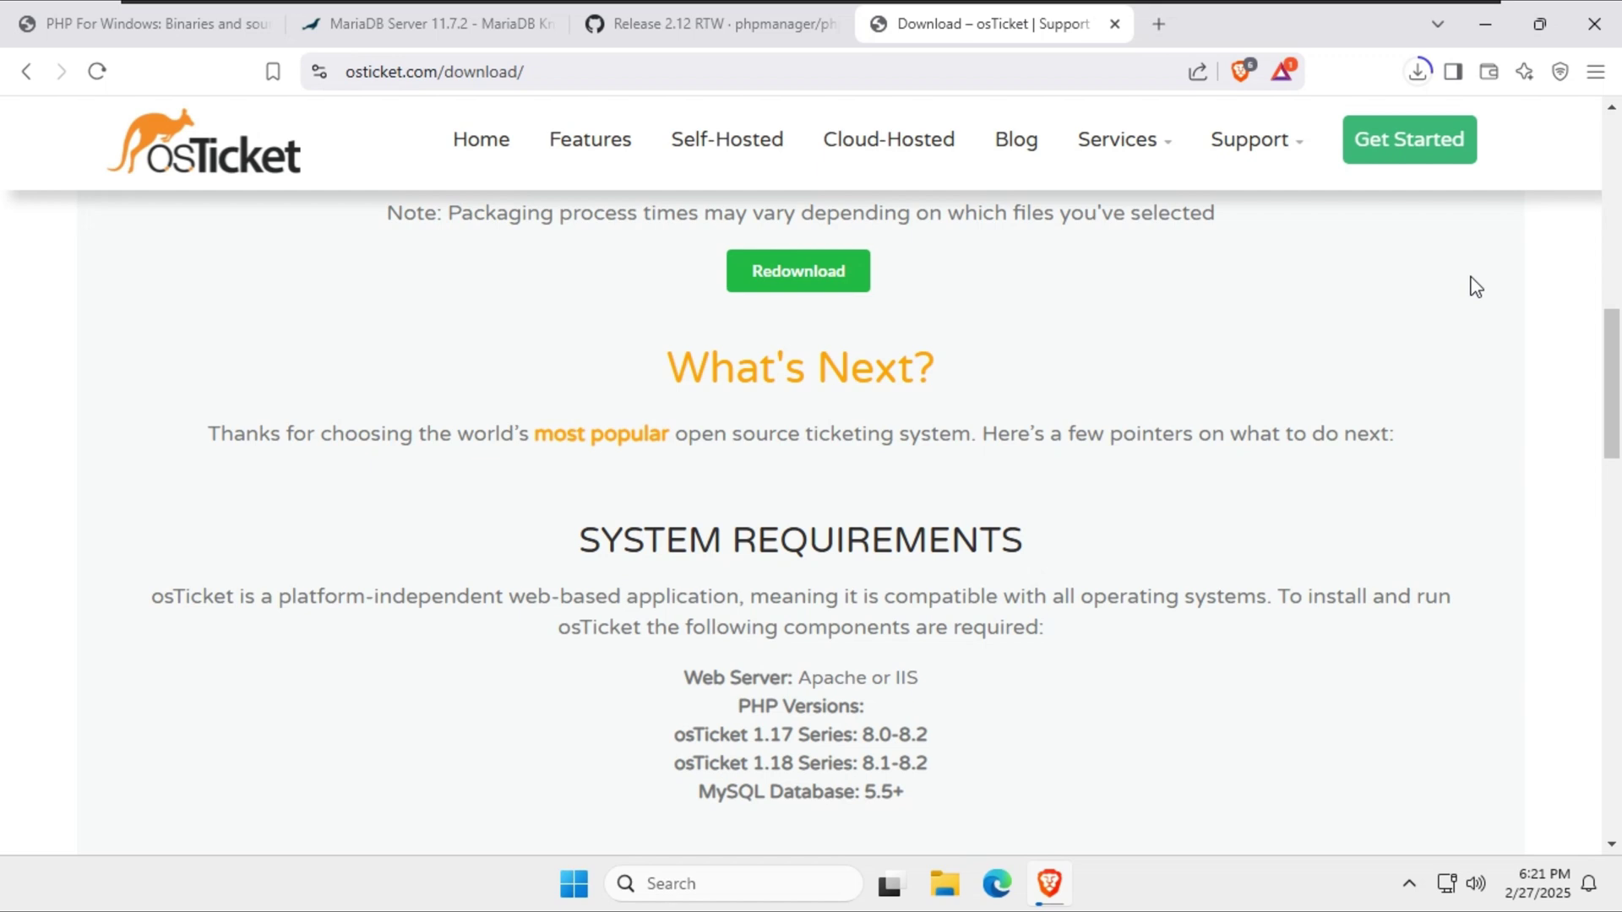
click(1418, 71)
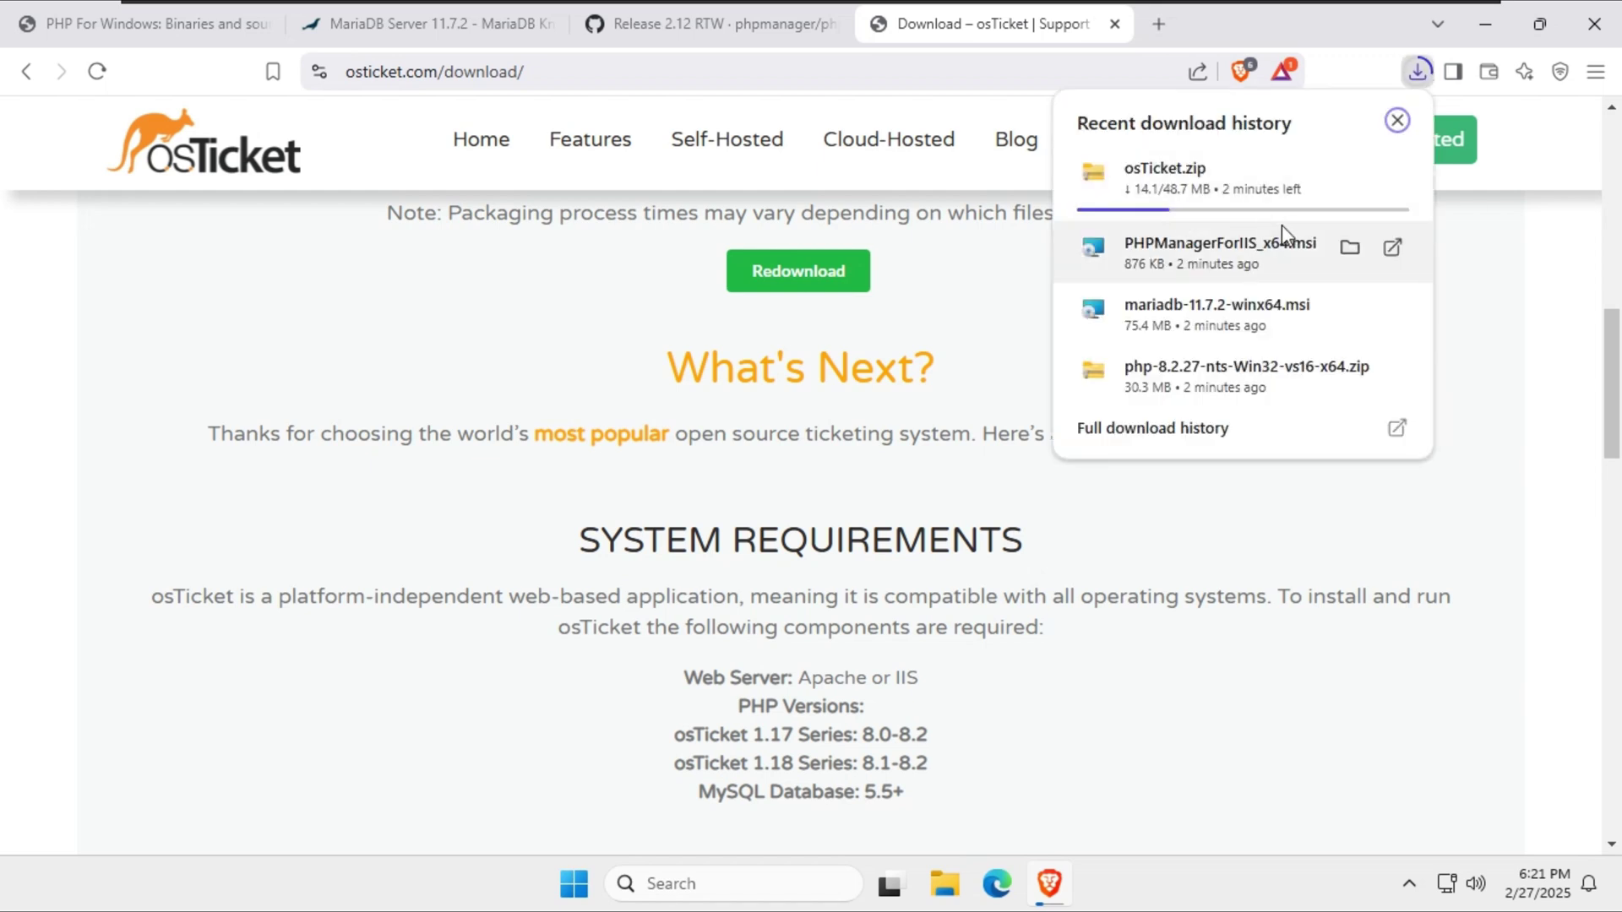
click(1503, 334)
click(1487, 33)
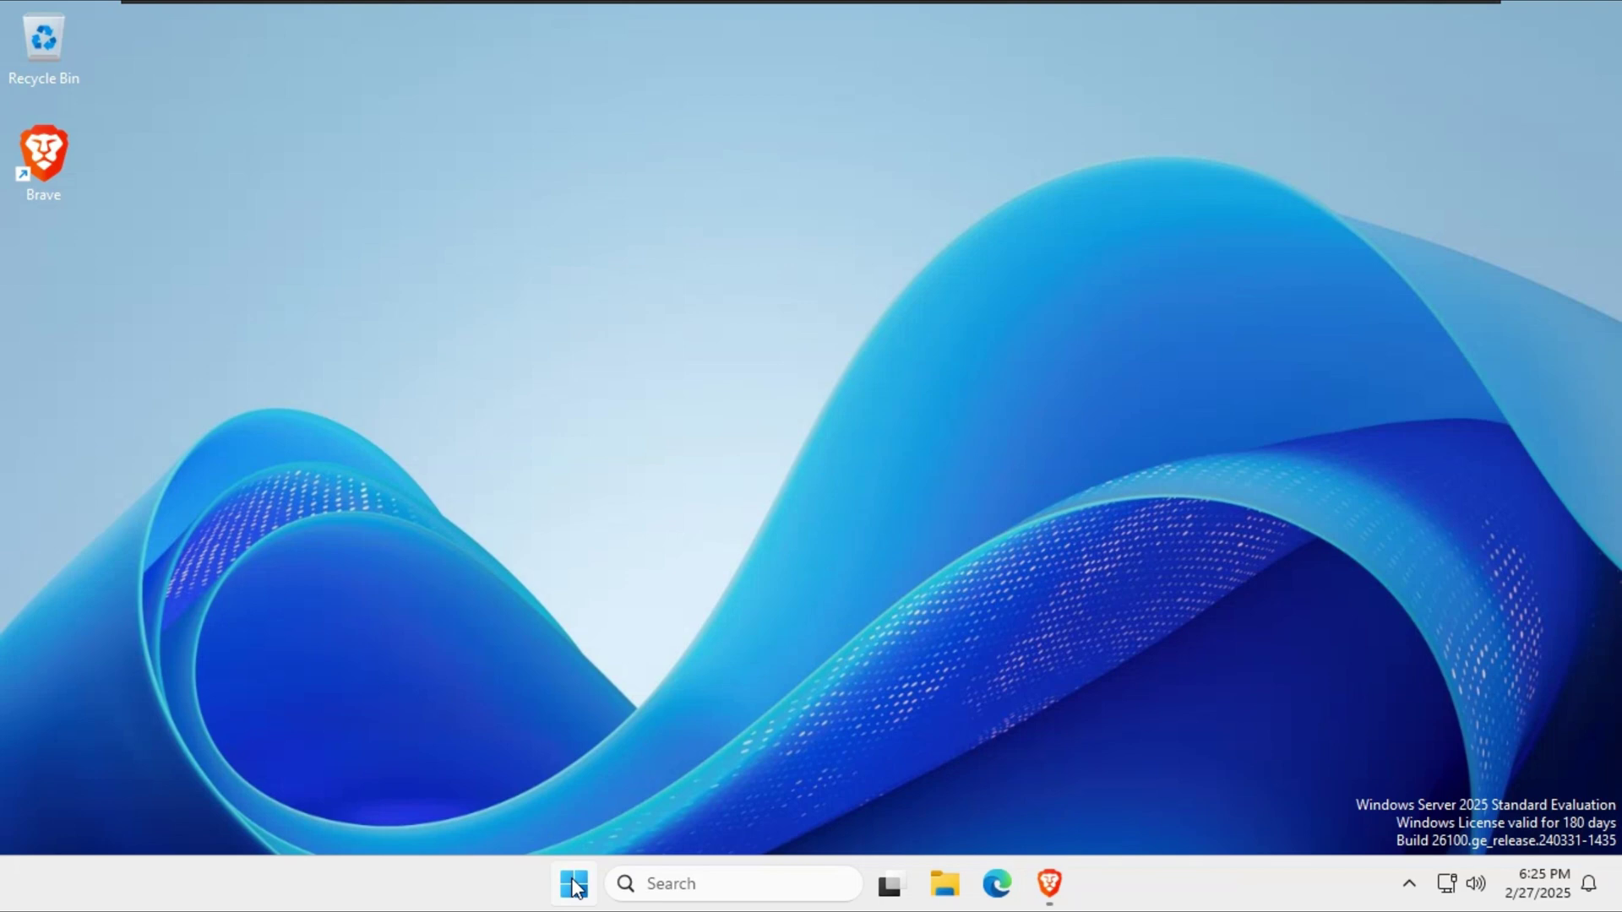
In Add Roles and Features, add the Web Server (IIS) role with its management tools.
click(574, 885)
click(676, 266)
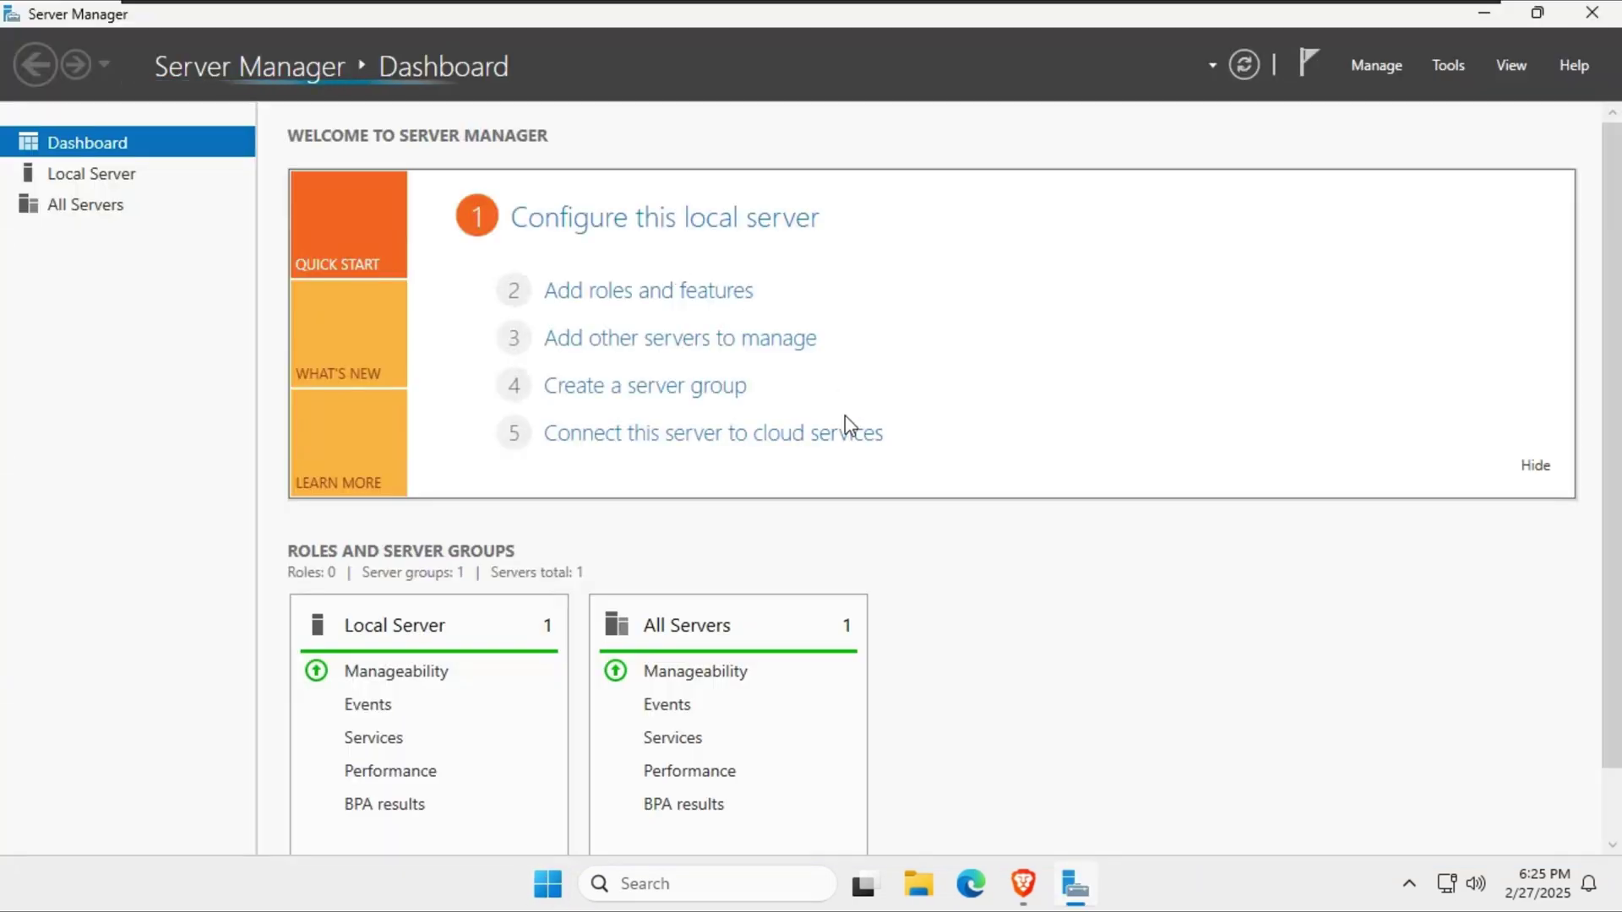
click(1375, 66)
click(1397, 94)
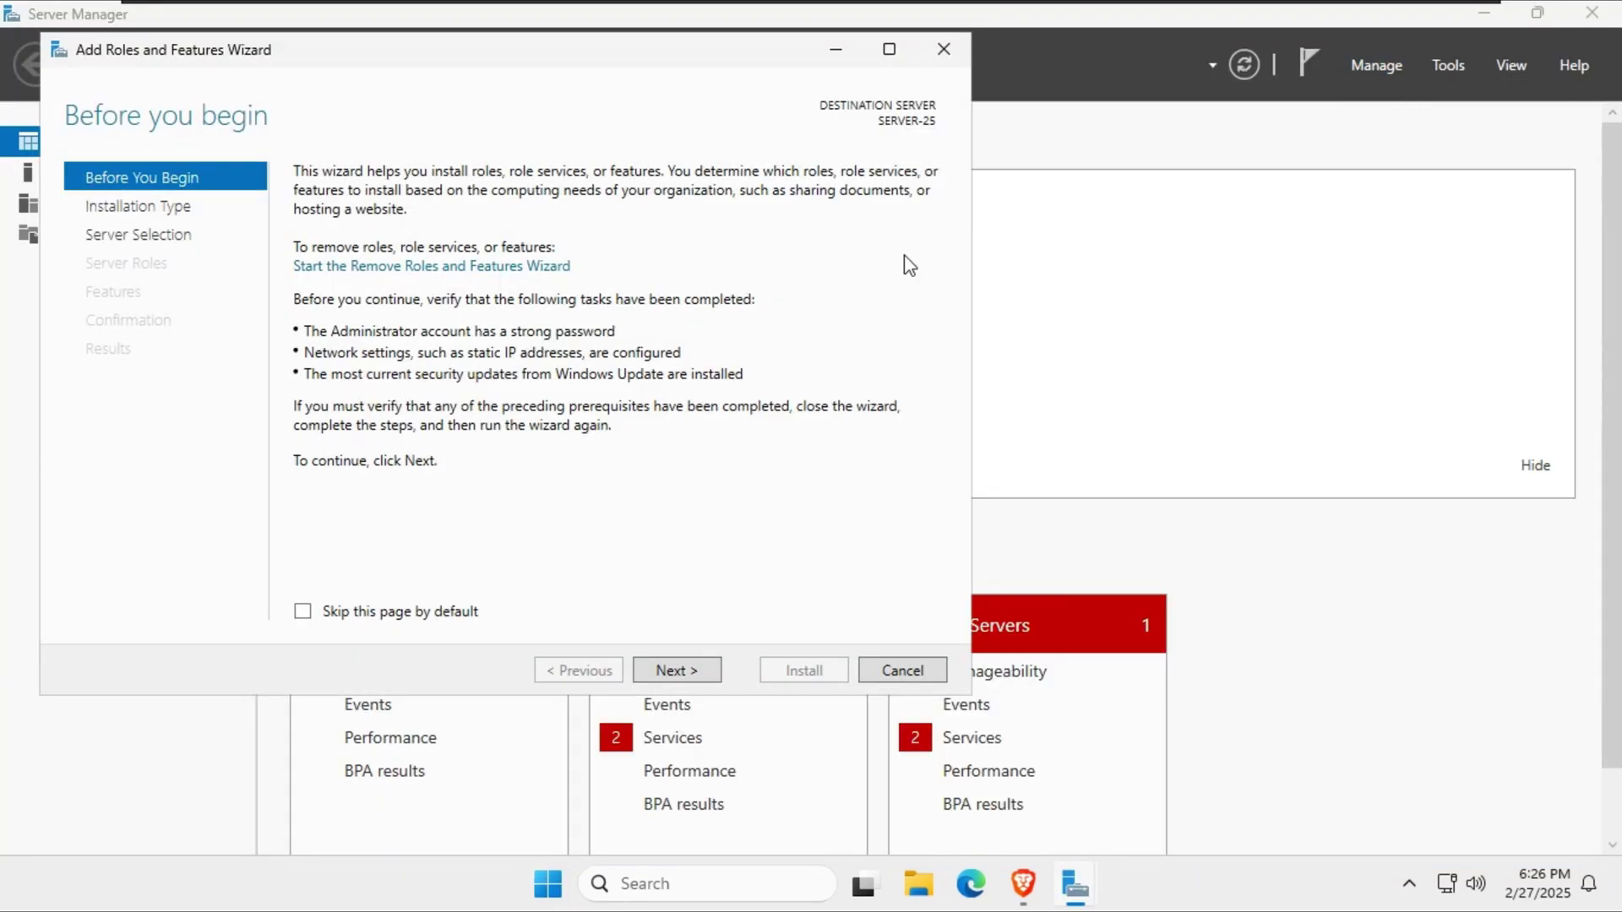
click(680, 667)
click(668, 672)
click(676, 669)
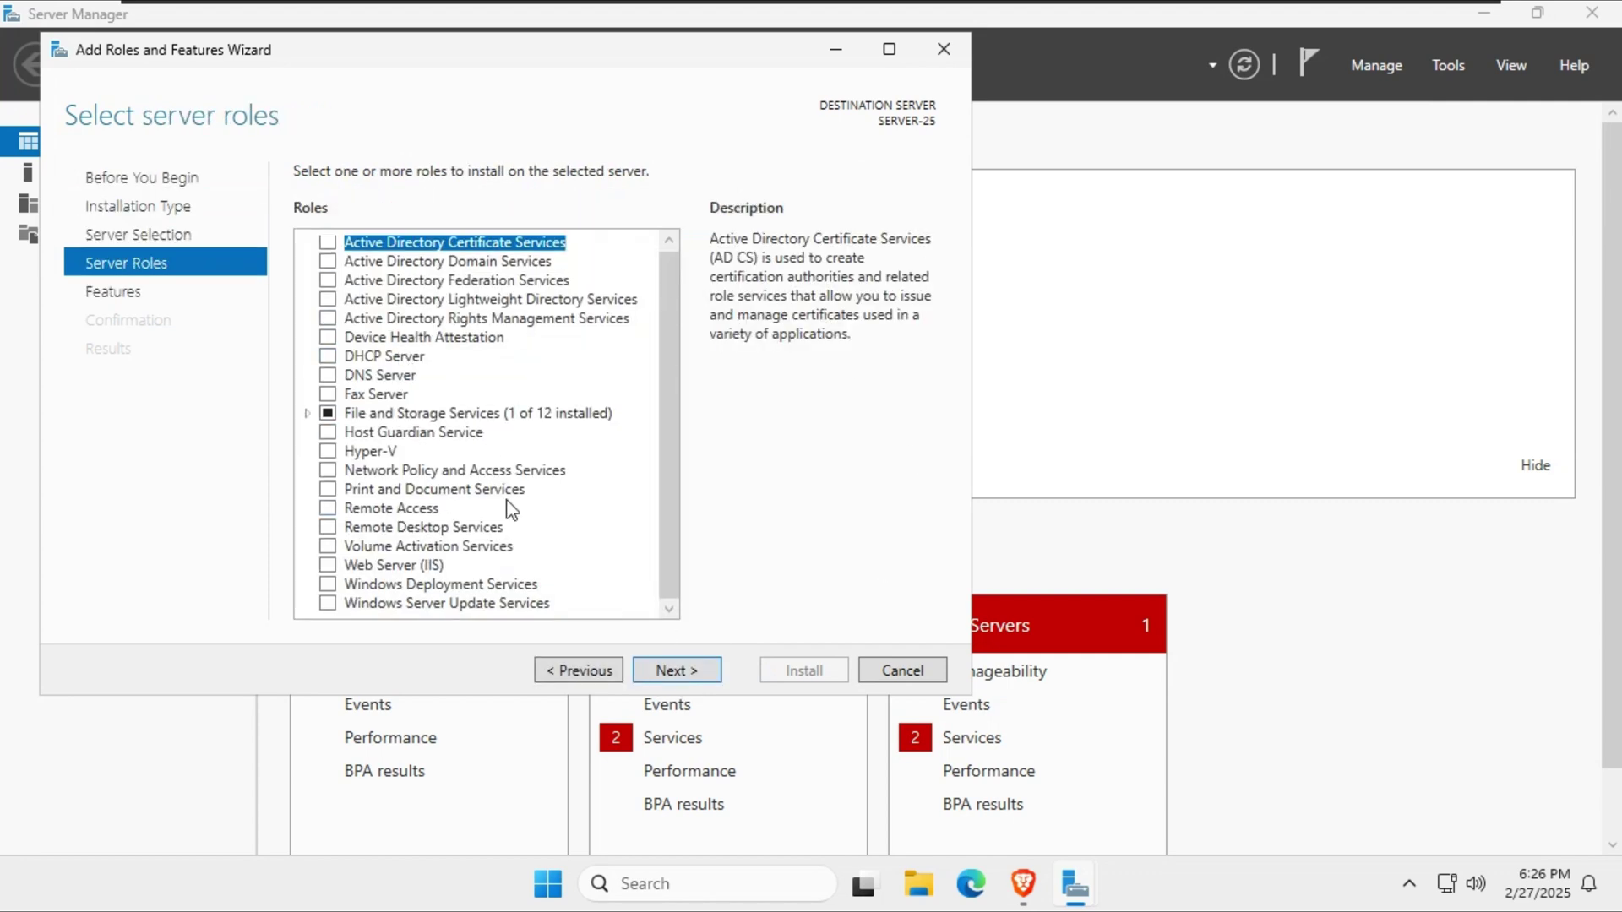
click(333, 566)
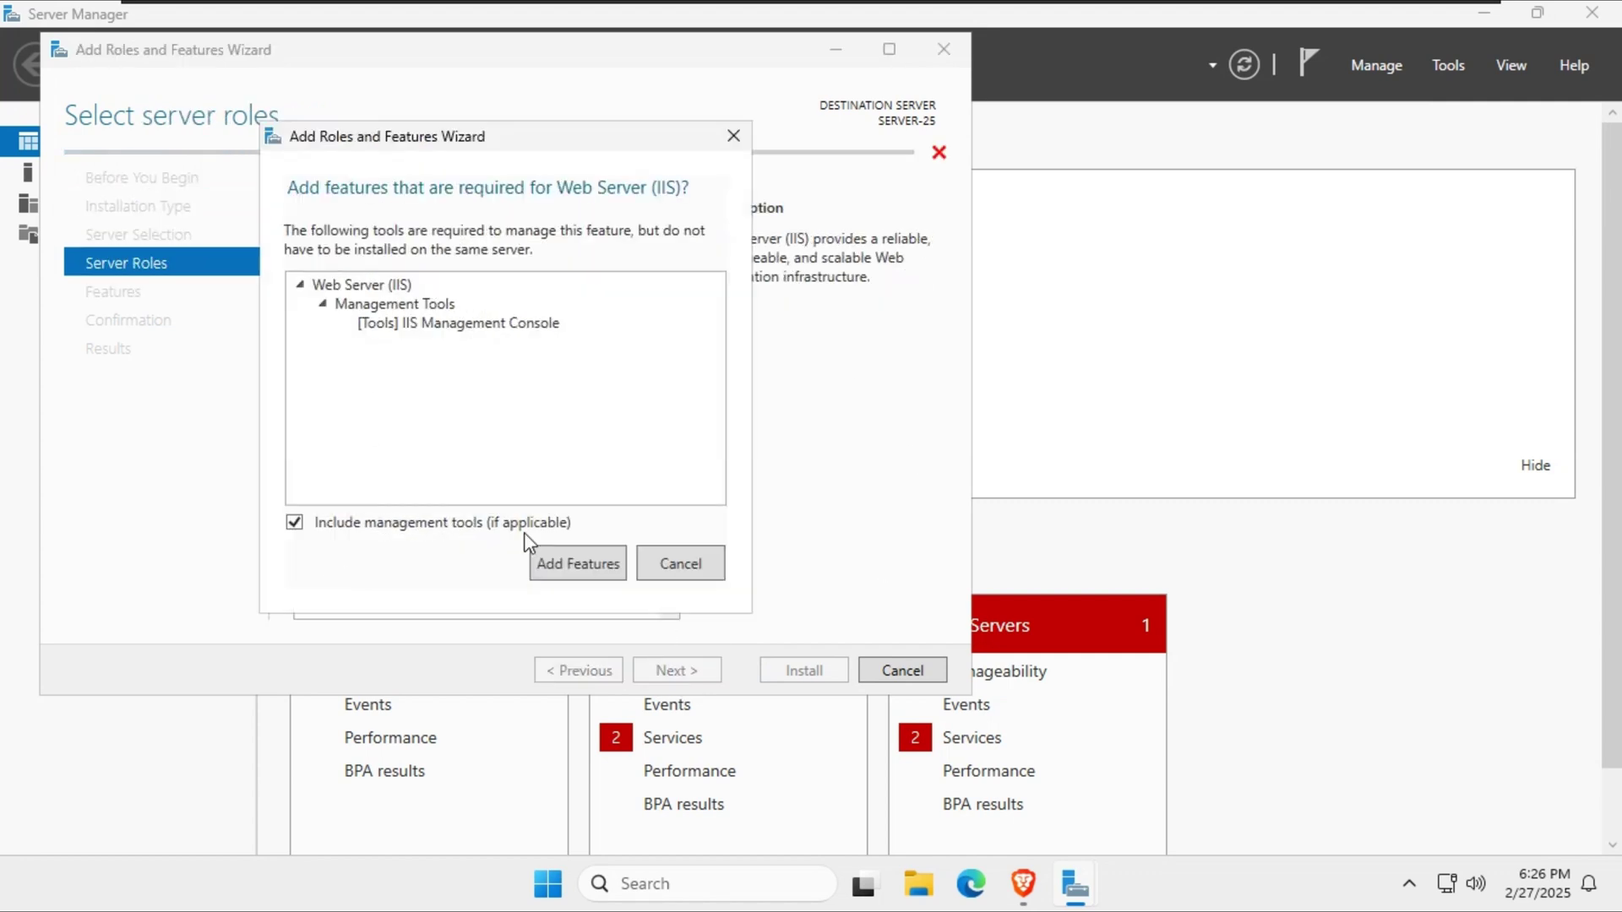
click(579, 571)
click(680, 673)
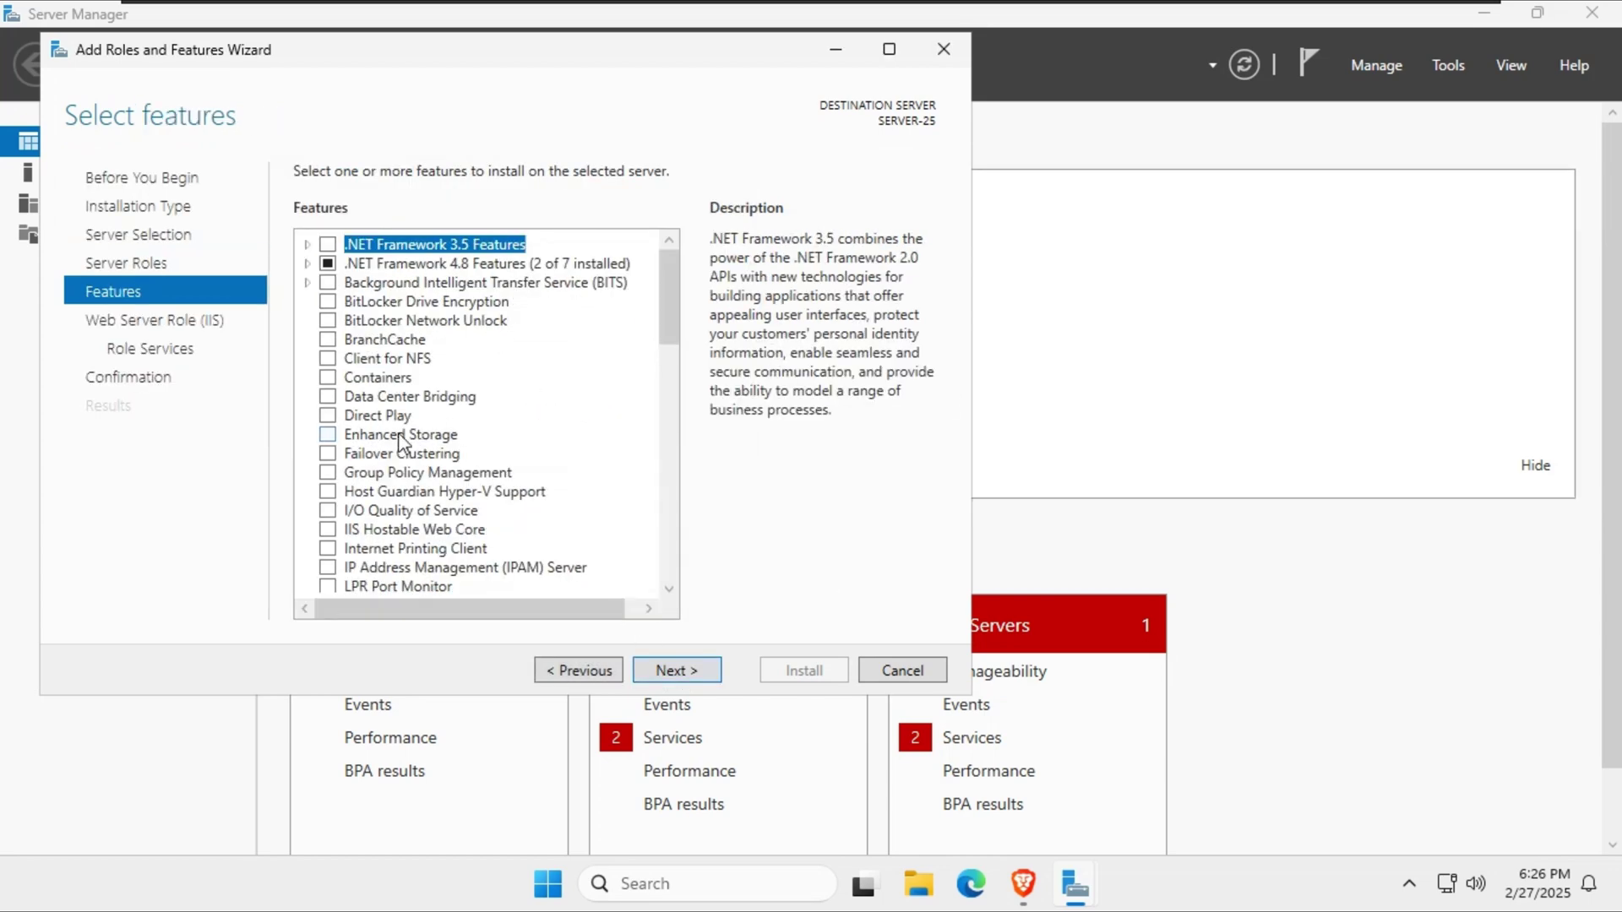
Include the CGI role service under Application Development.
scroll(402, 441, down, 15)
scroll(402, 441, down, 2)
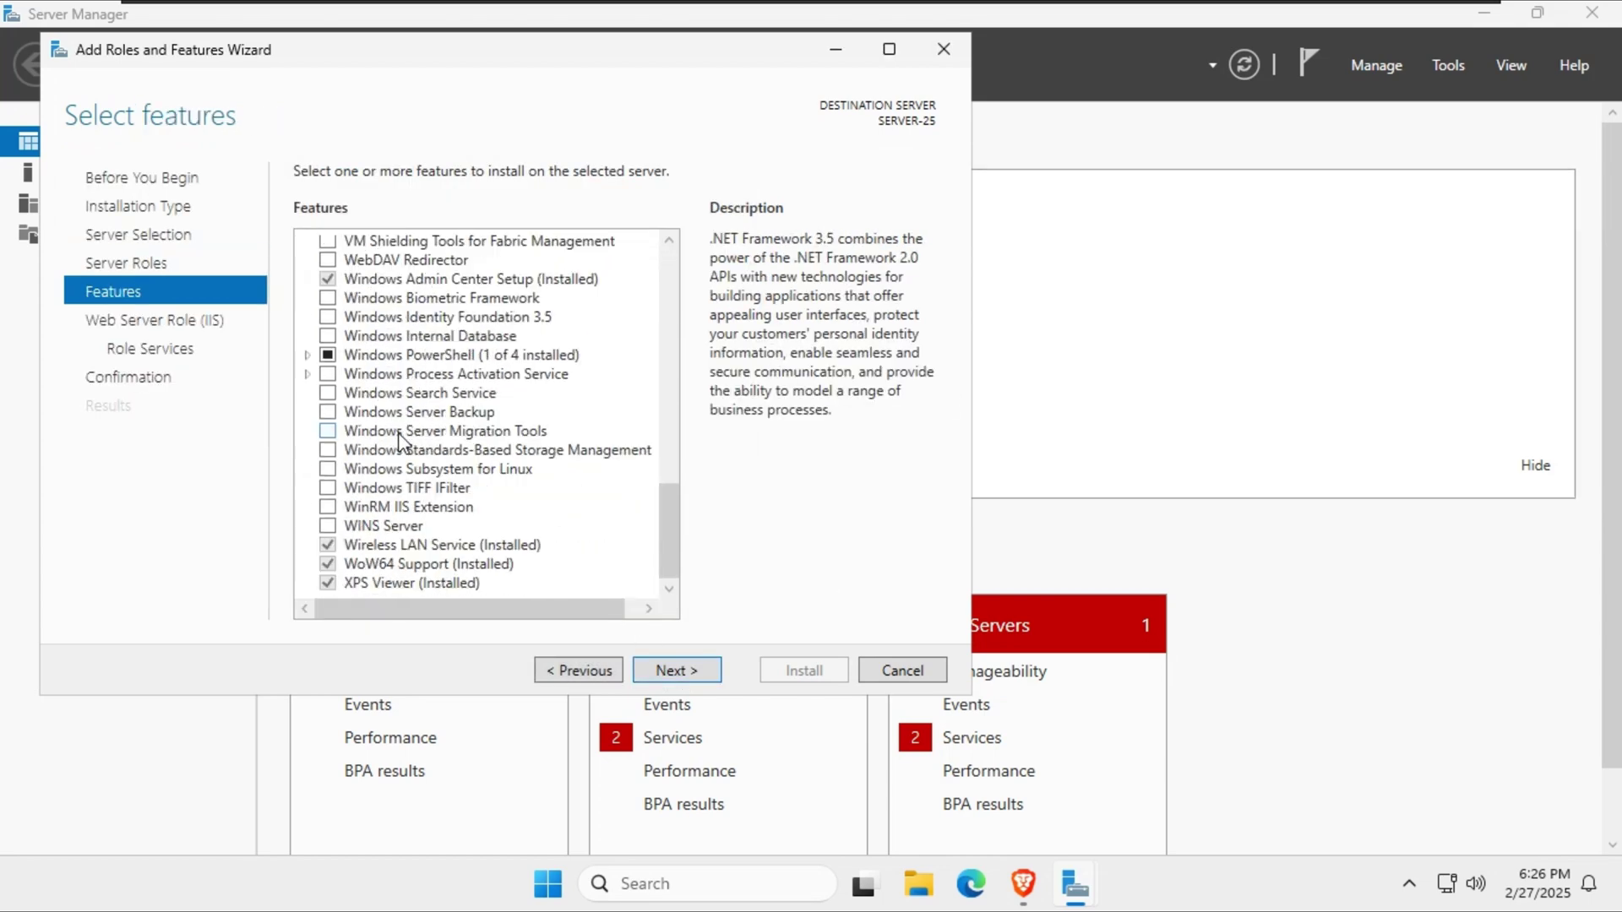
click(694, 670)
click(696, 675)
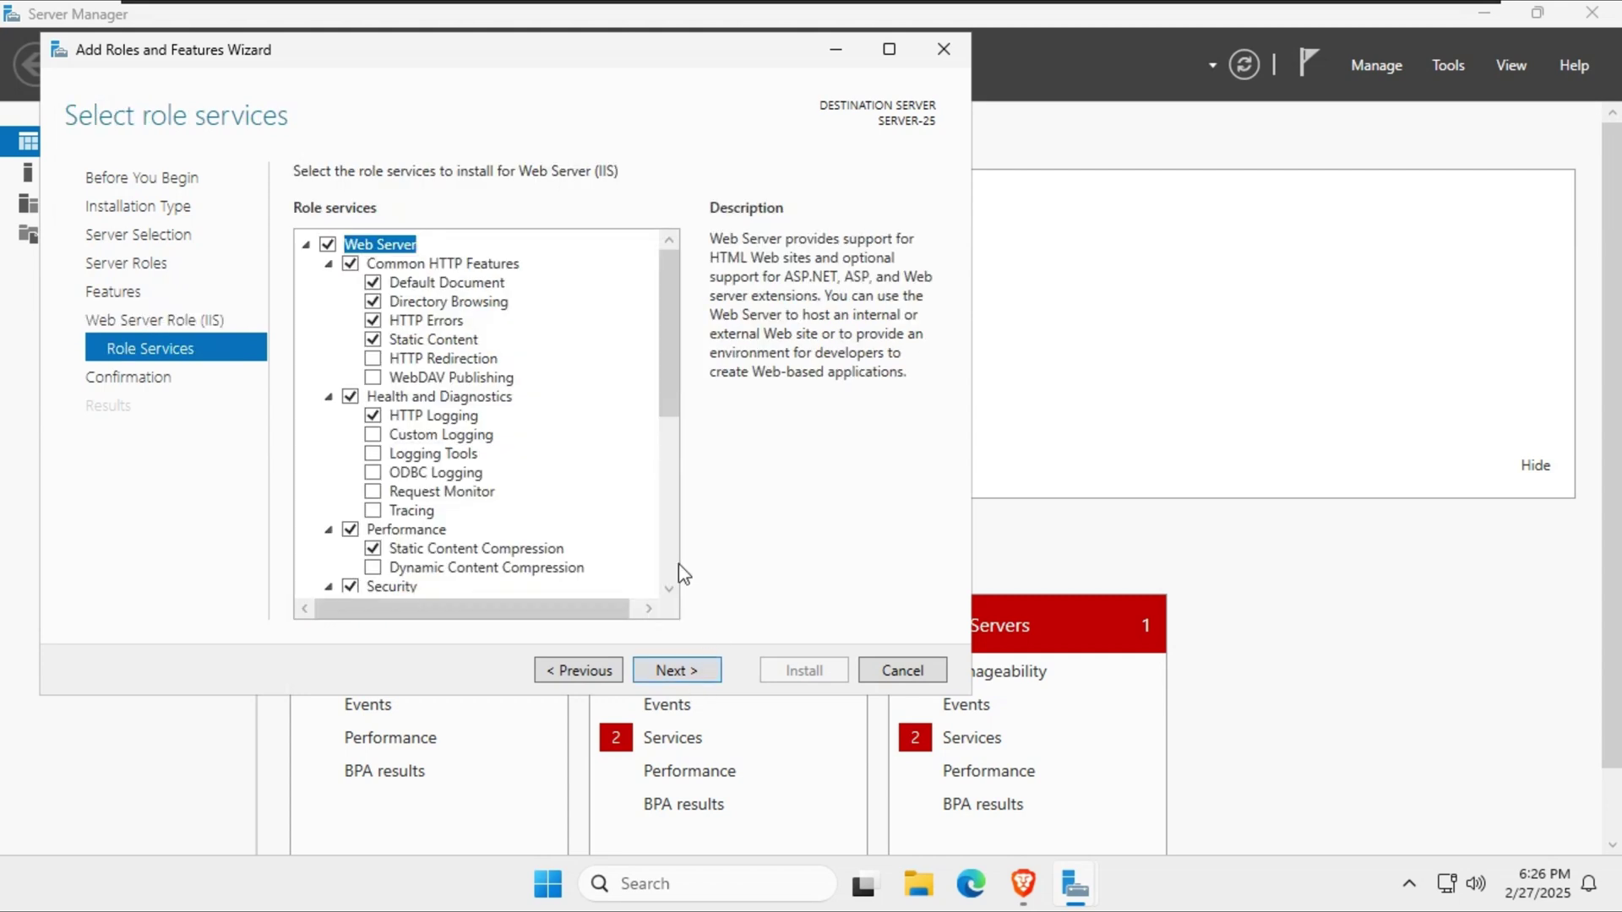
scroll(414, 338, down, 6)
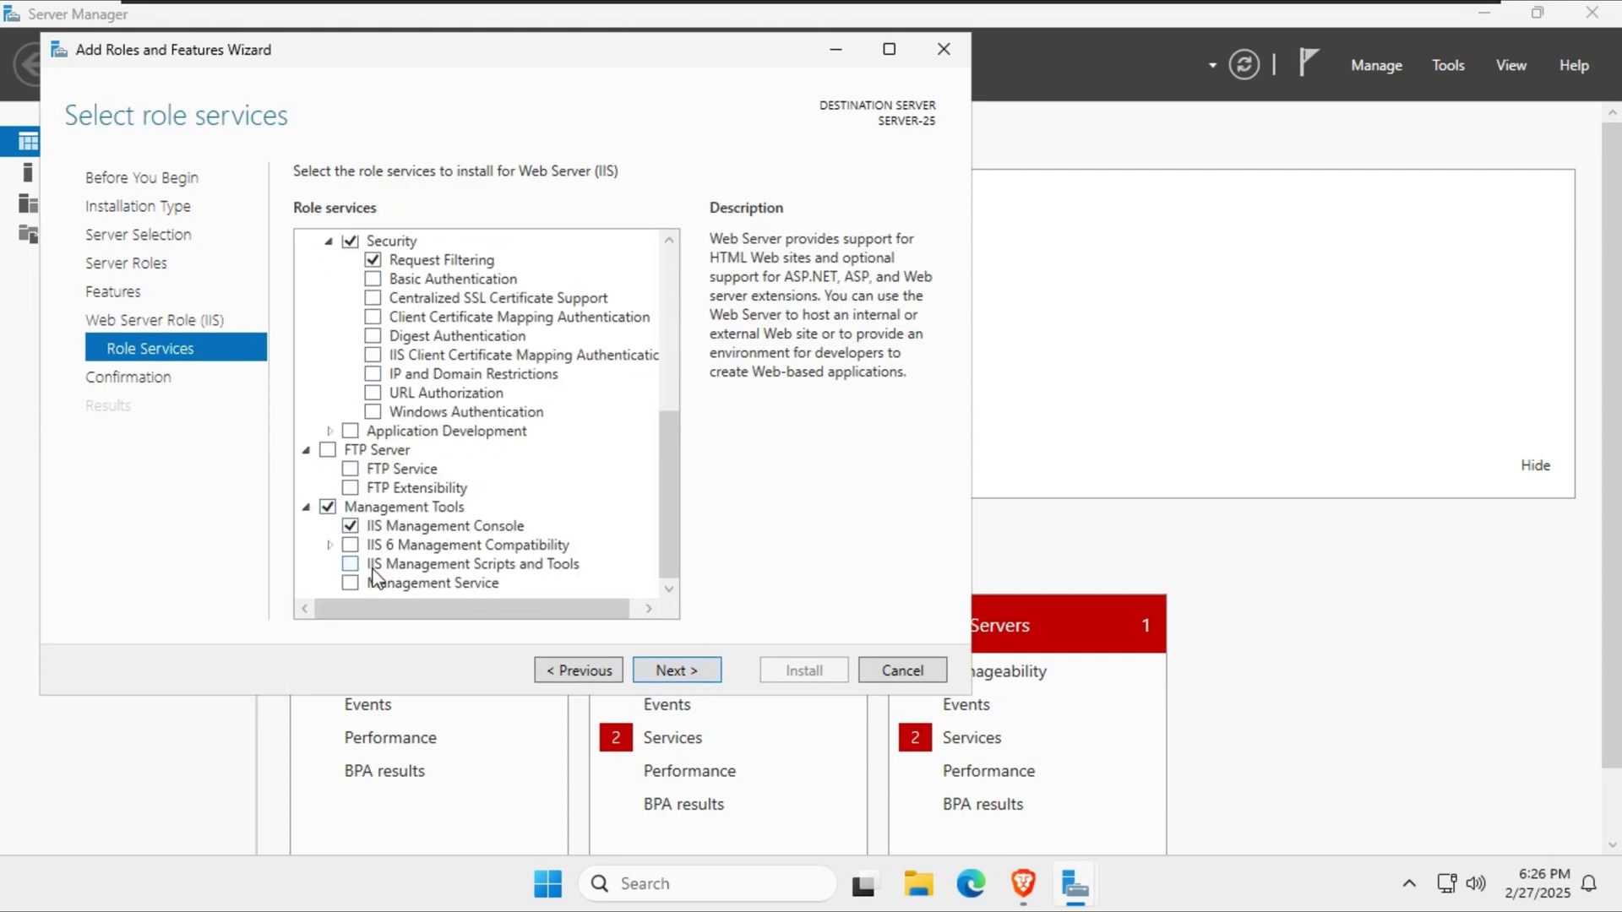
click(331, 431)
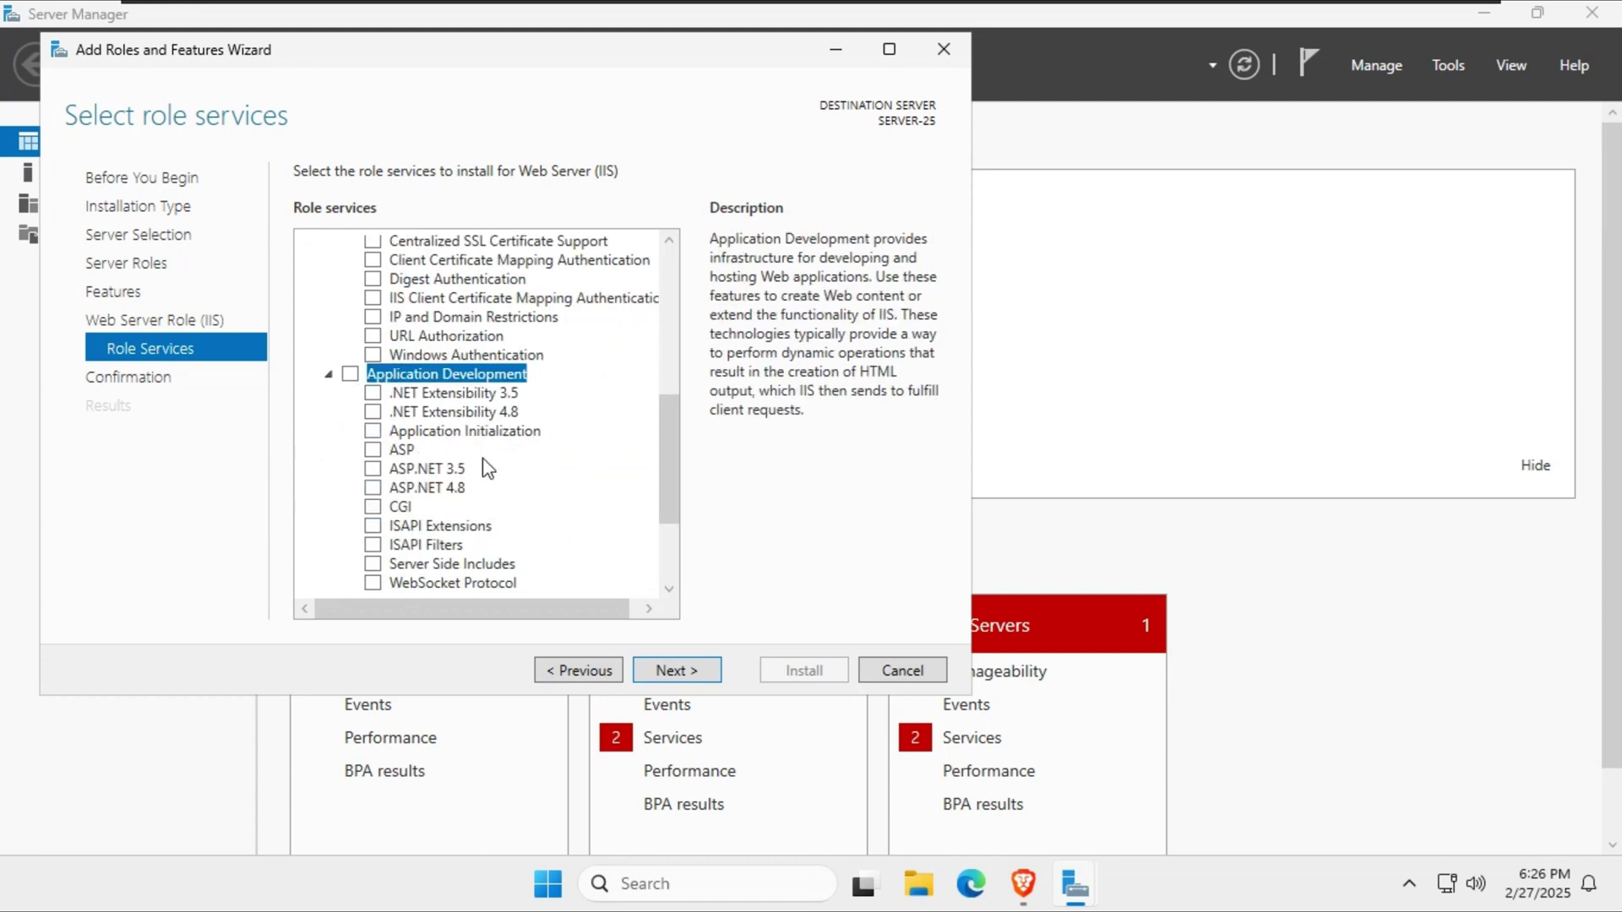
click(372, 507)
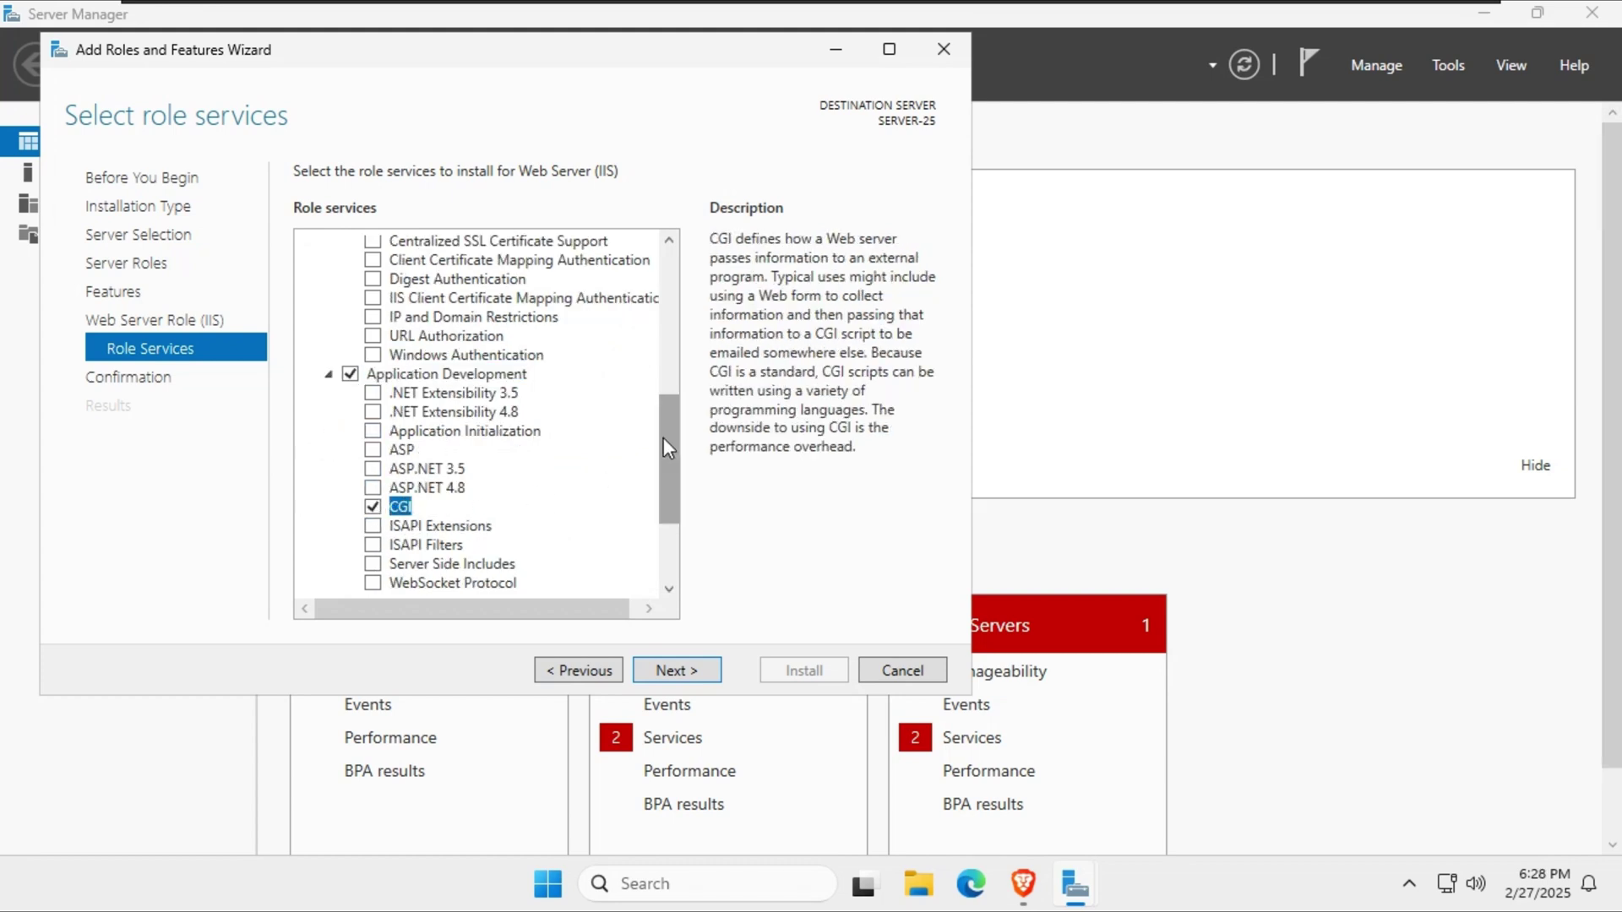
scroll(662, 438, down, 3)
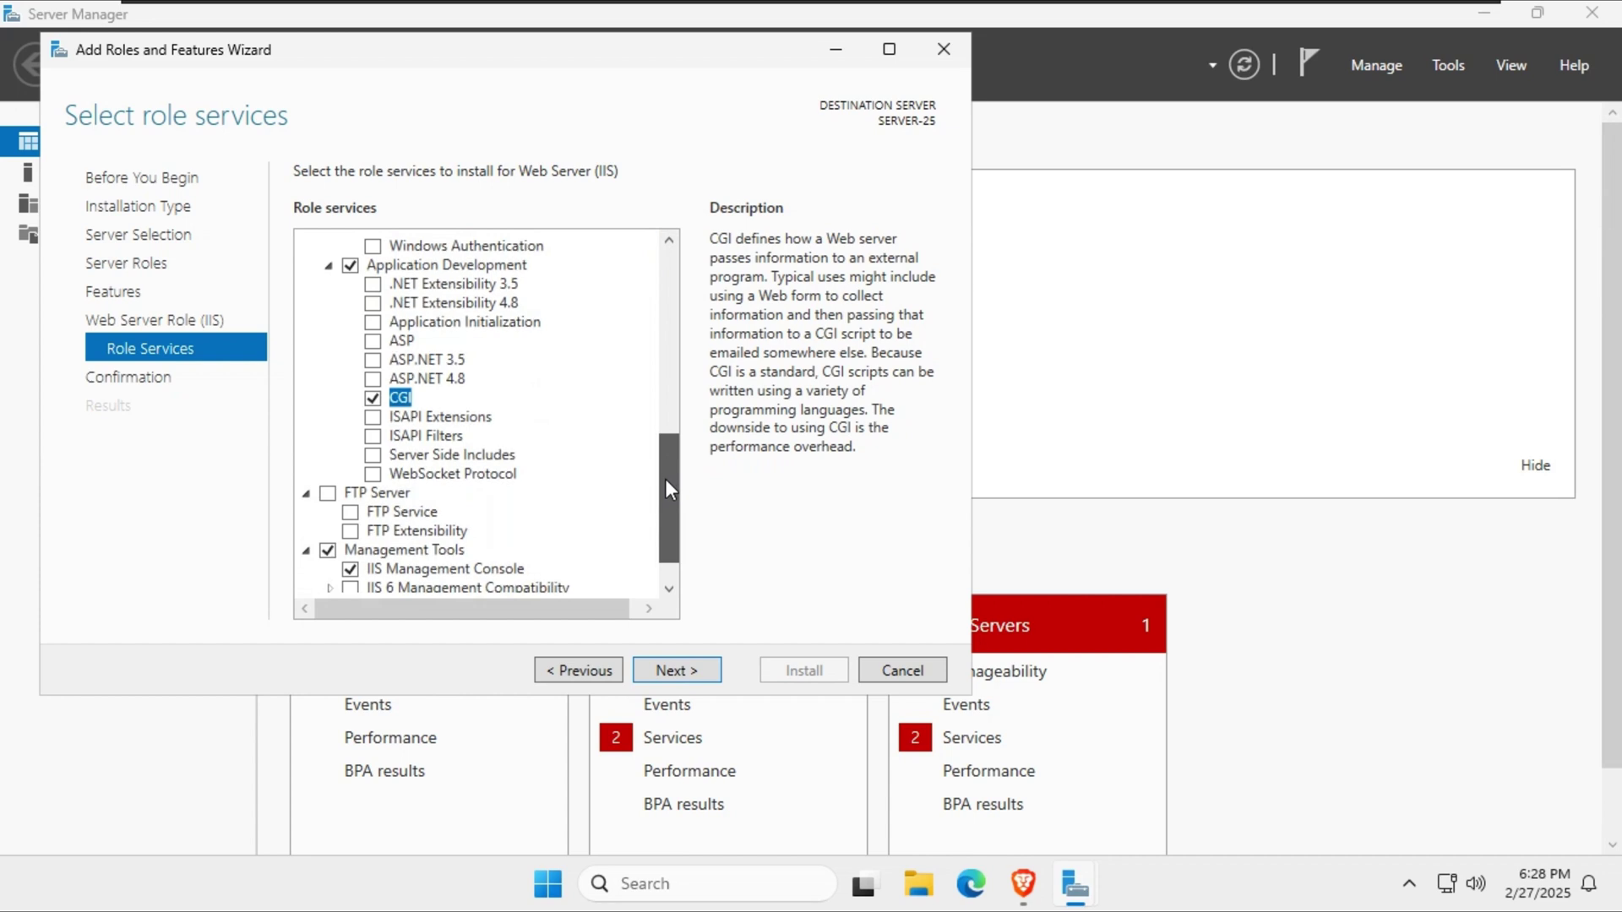
scroll(664, 482, up, 2)
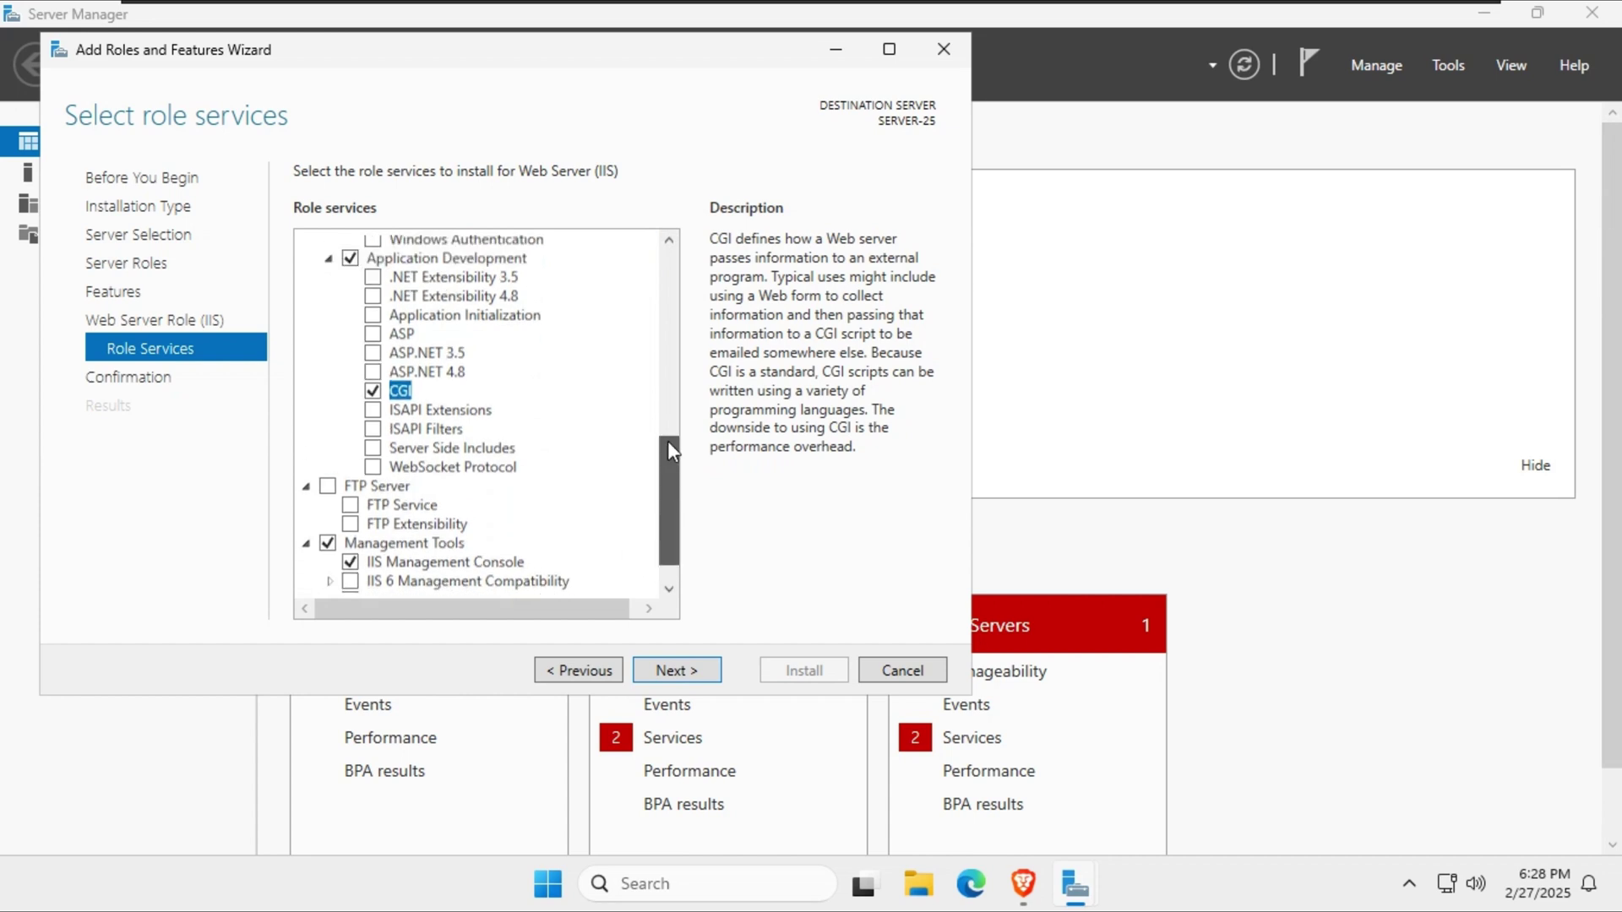
scroll(664, 448, down, 3)
Start the IIS installation and minimise Server Manager while it runs.
click(683, 670)
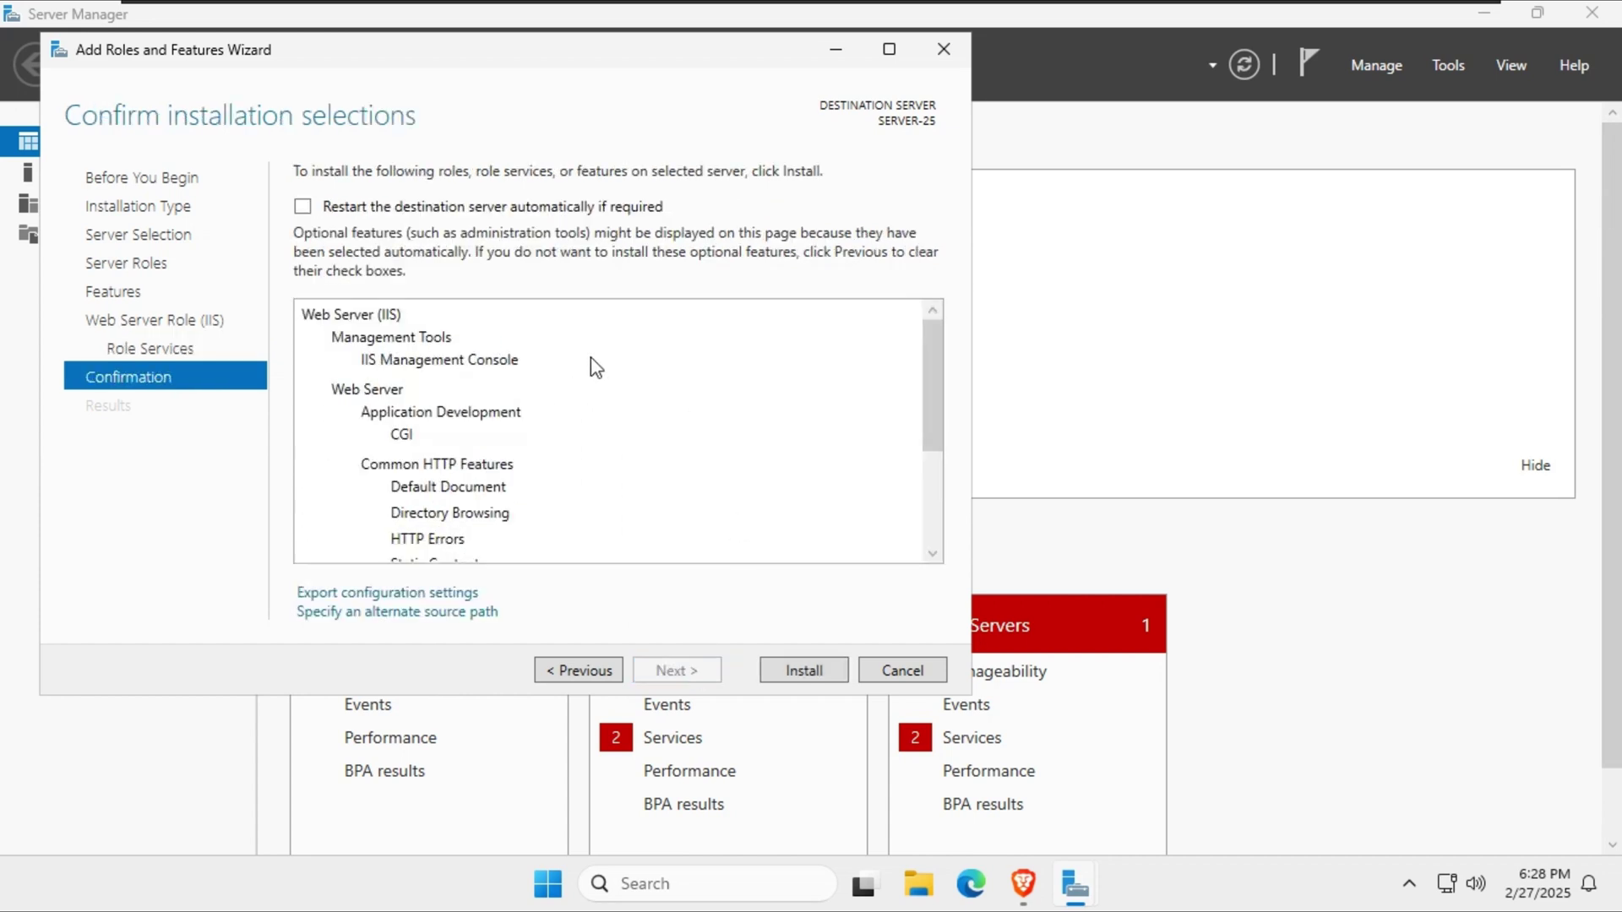
click(795, 672)
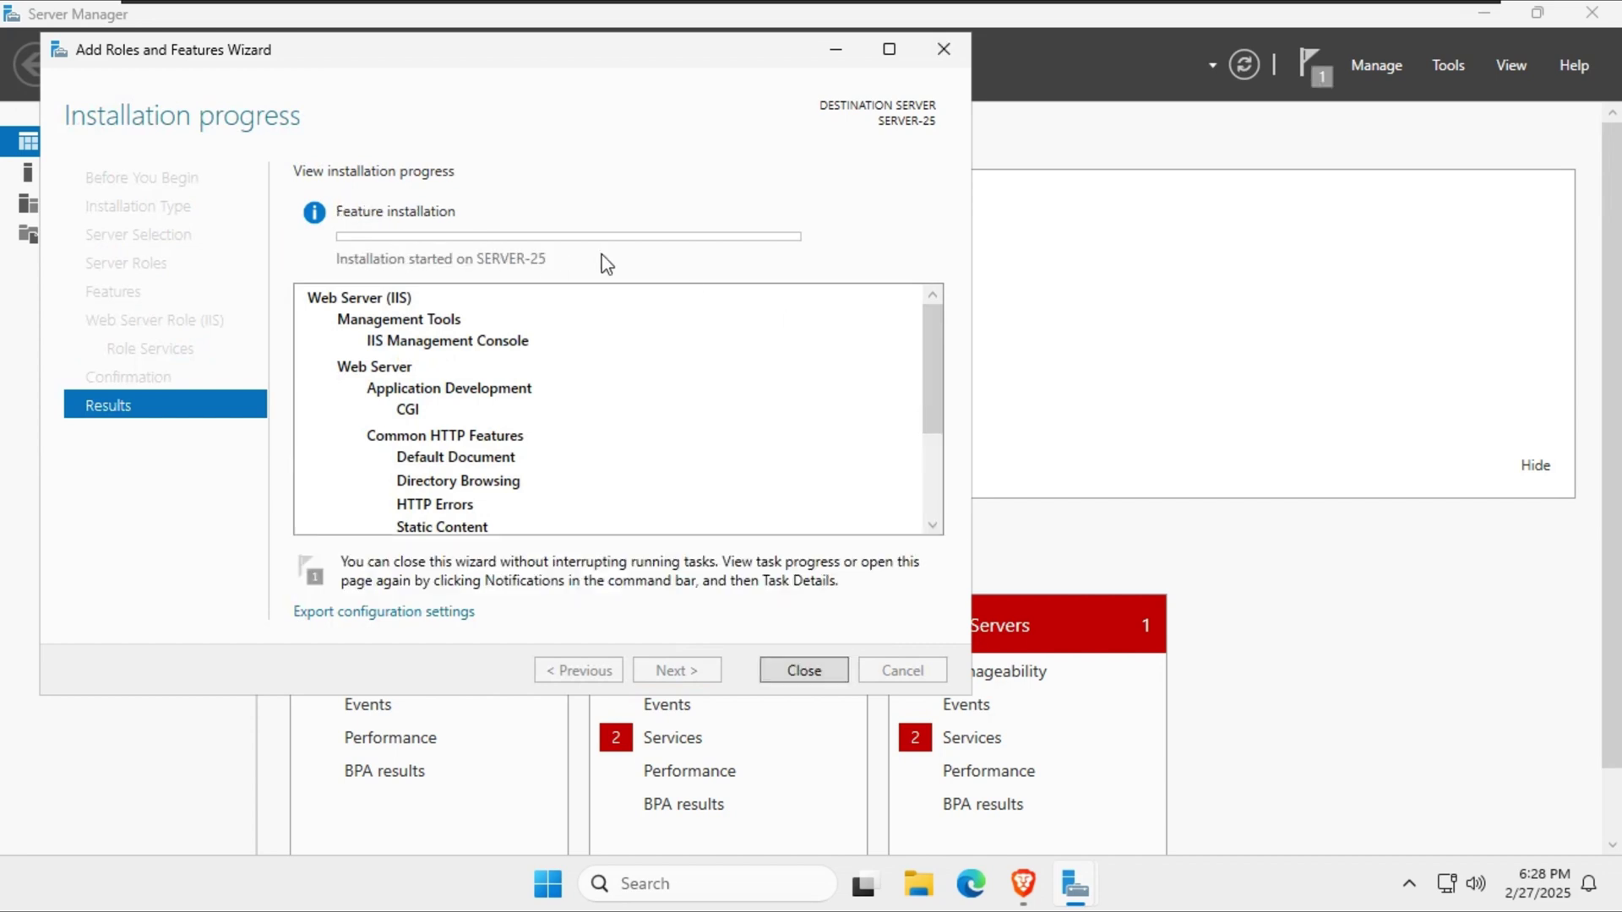
click(851, 64)
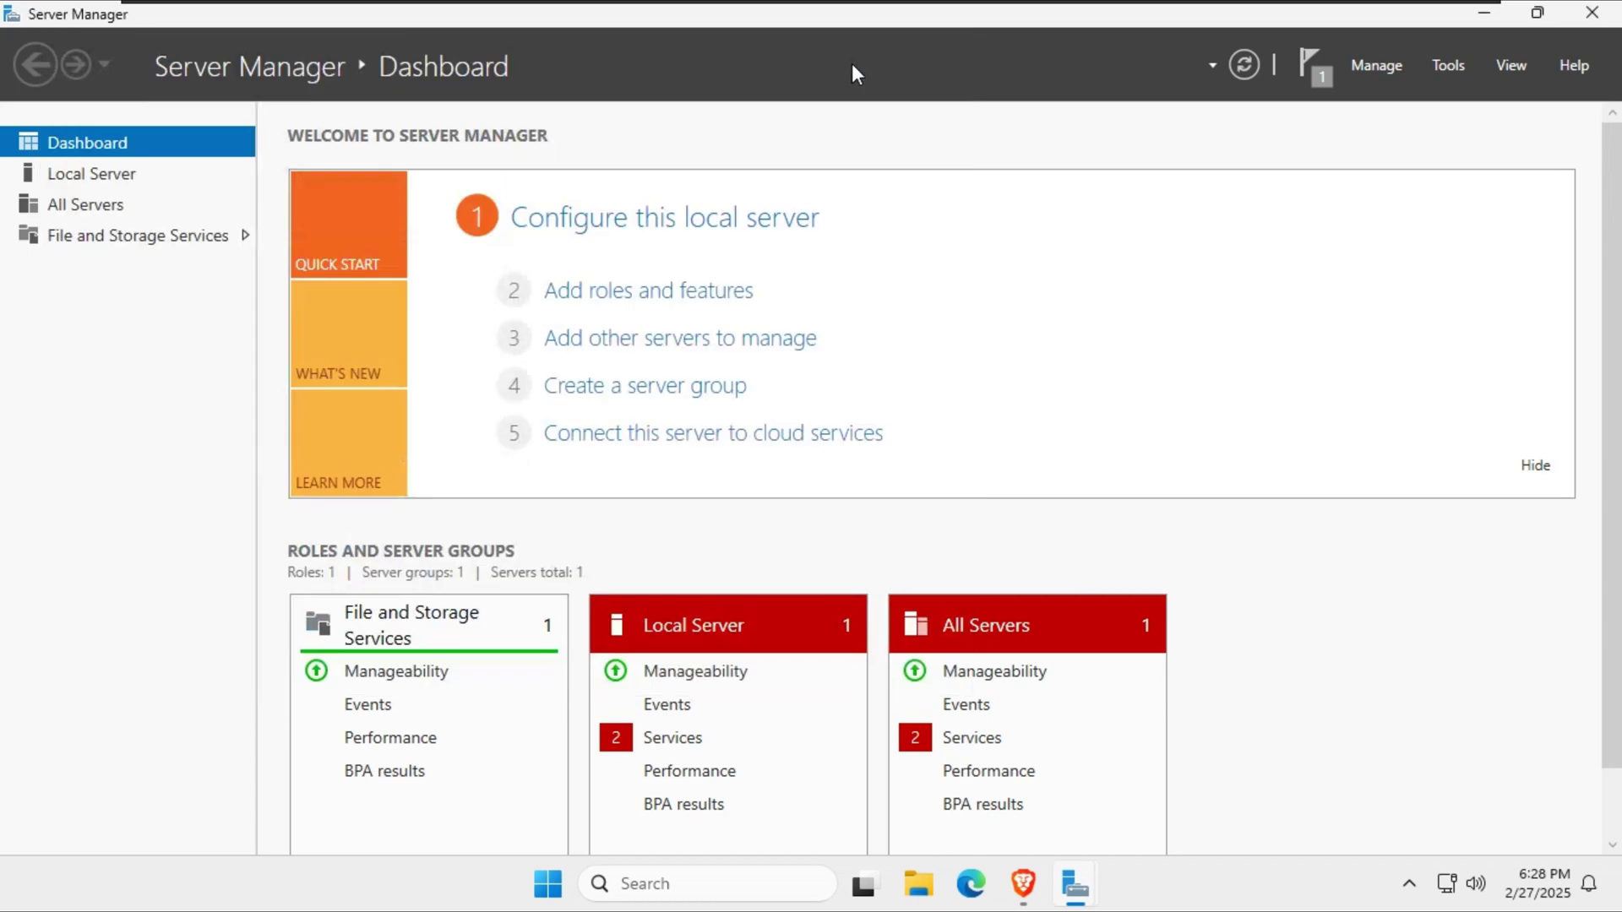
click(1480, 22)
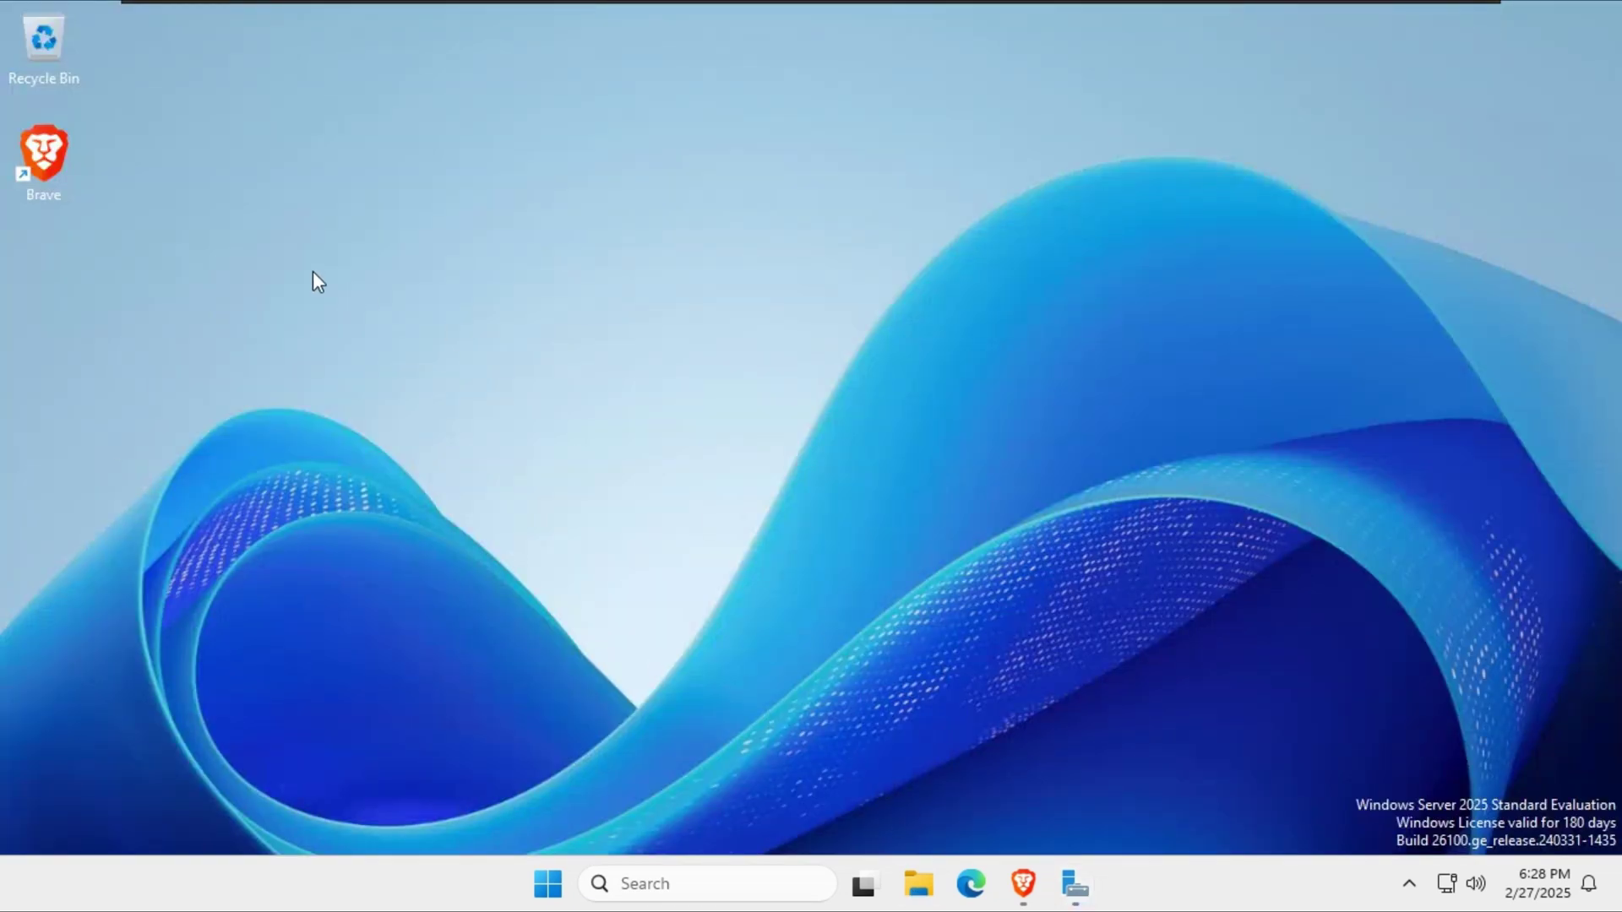
Extract the php-8.2.27-nts-Win32-vs16-x64 zip in Downloads to its default folder.
key(super+e)
click(245, 422)
double_click(612, 110)
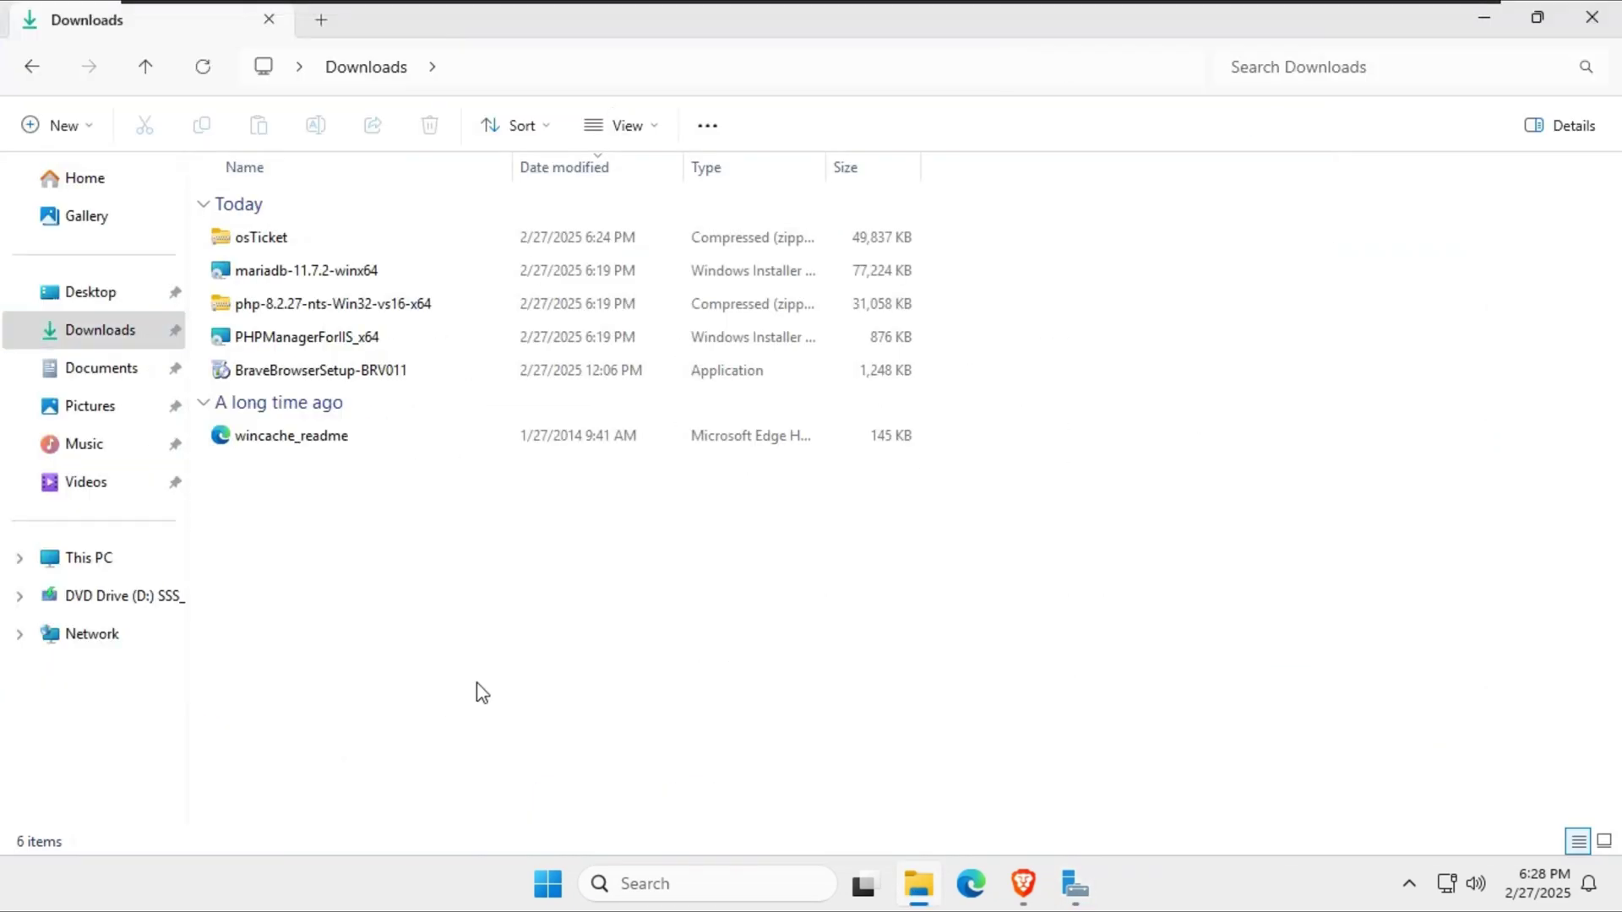
right_click(270, 306)
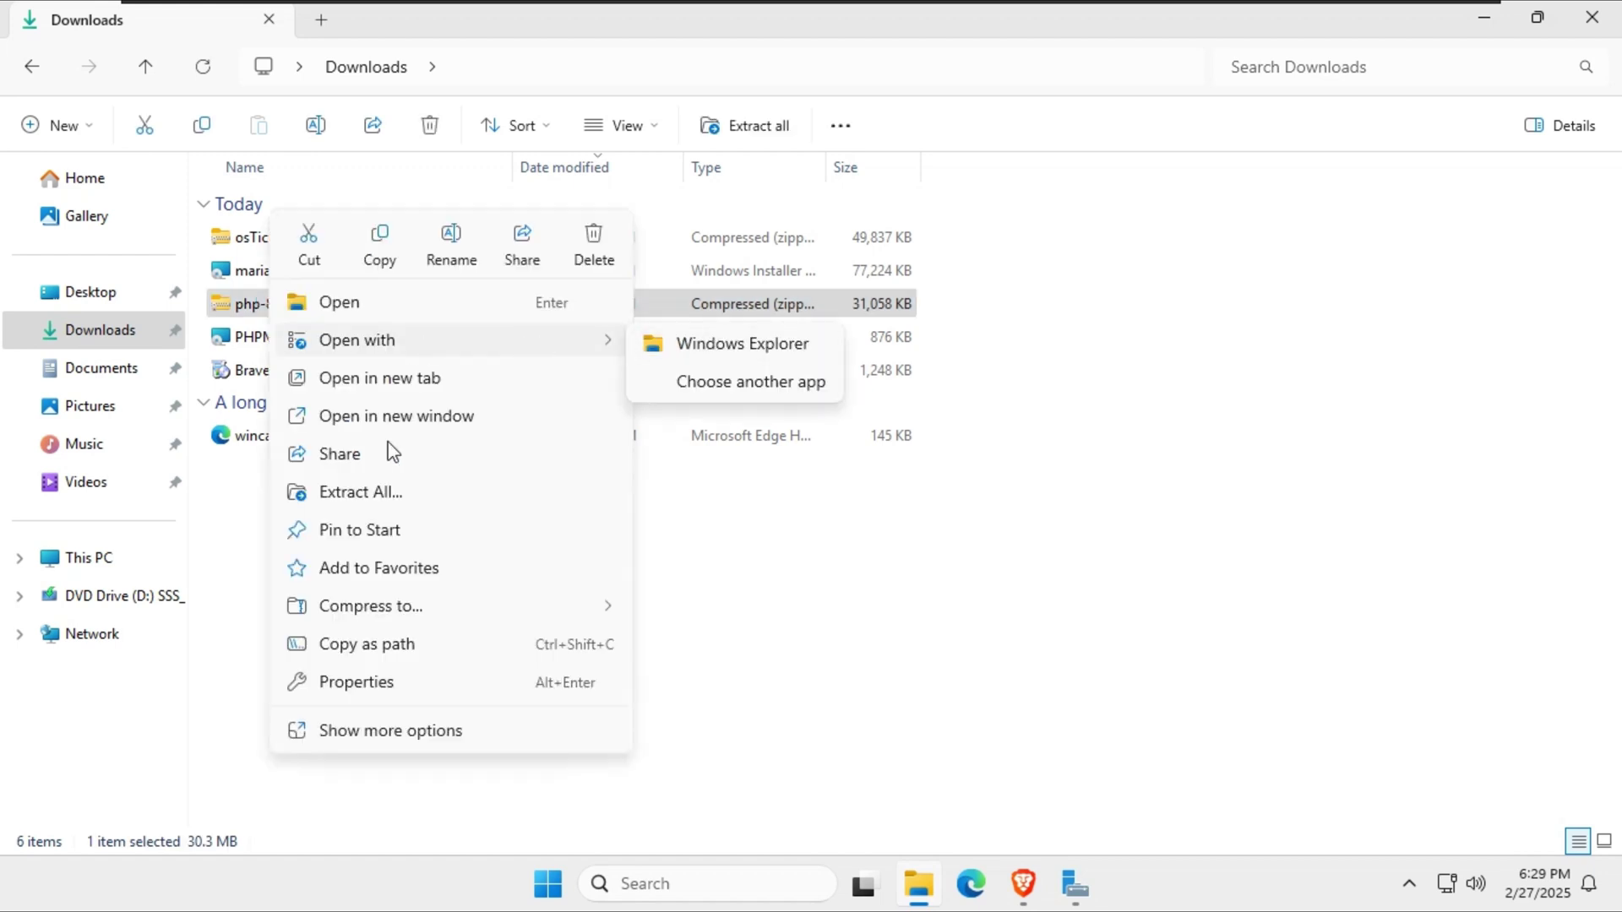
click(378, 503)
click(1021, 671)
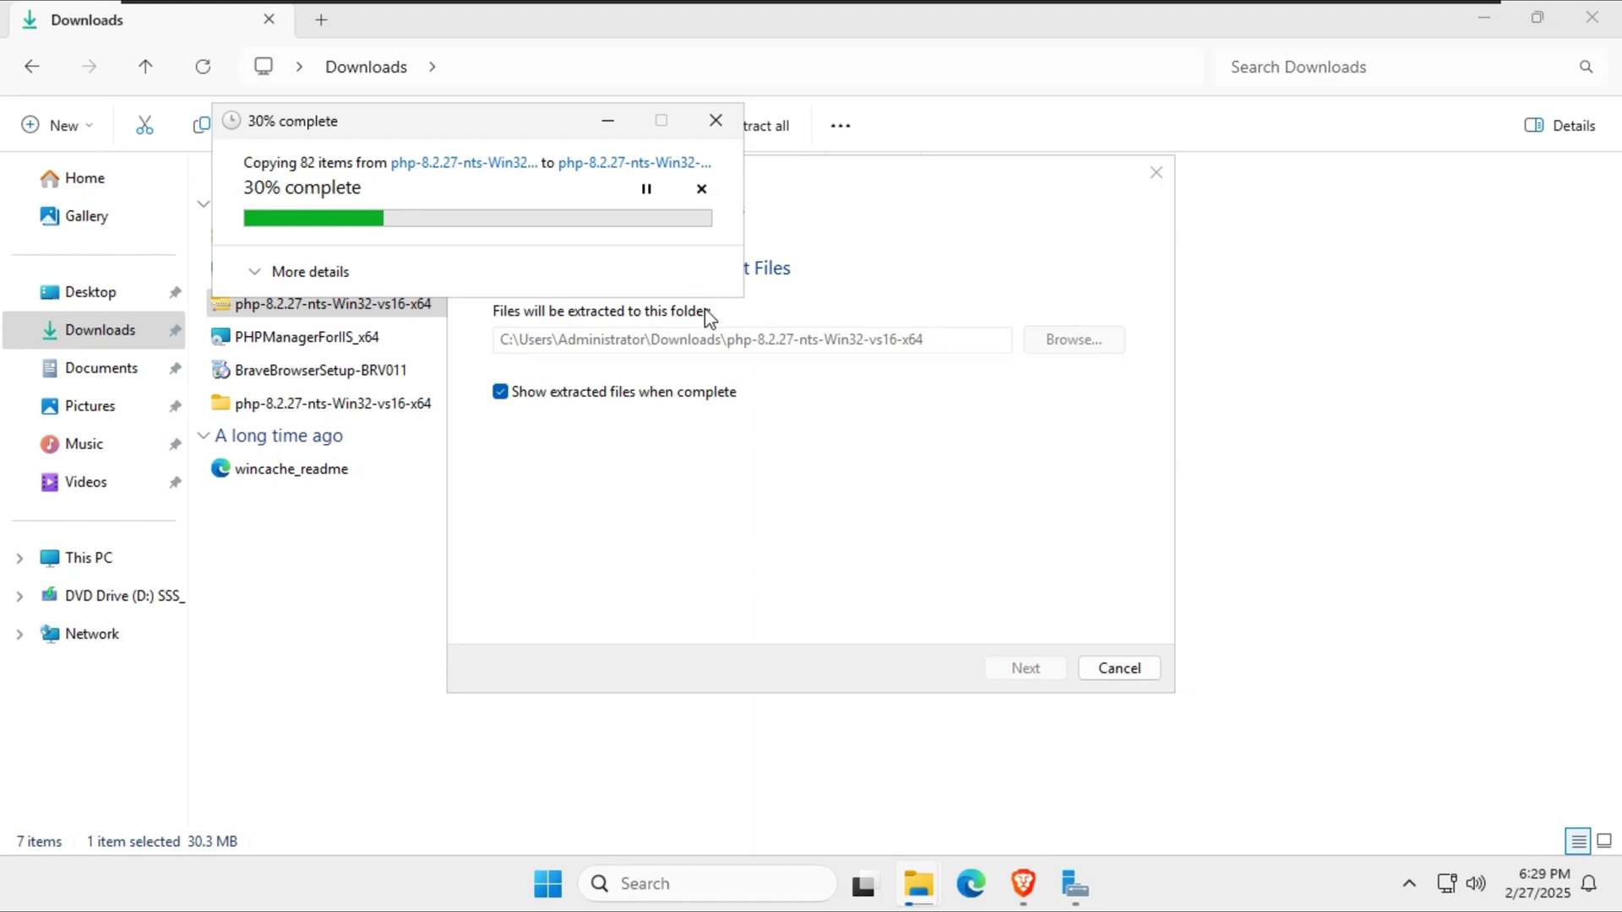
click(336, 274)
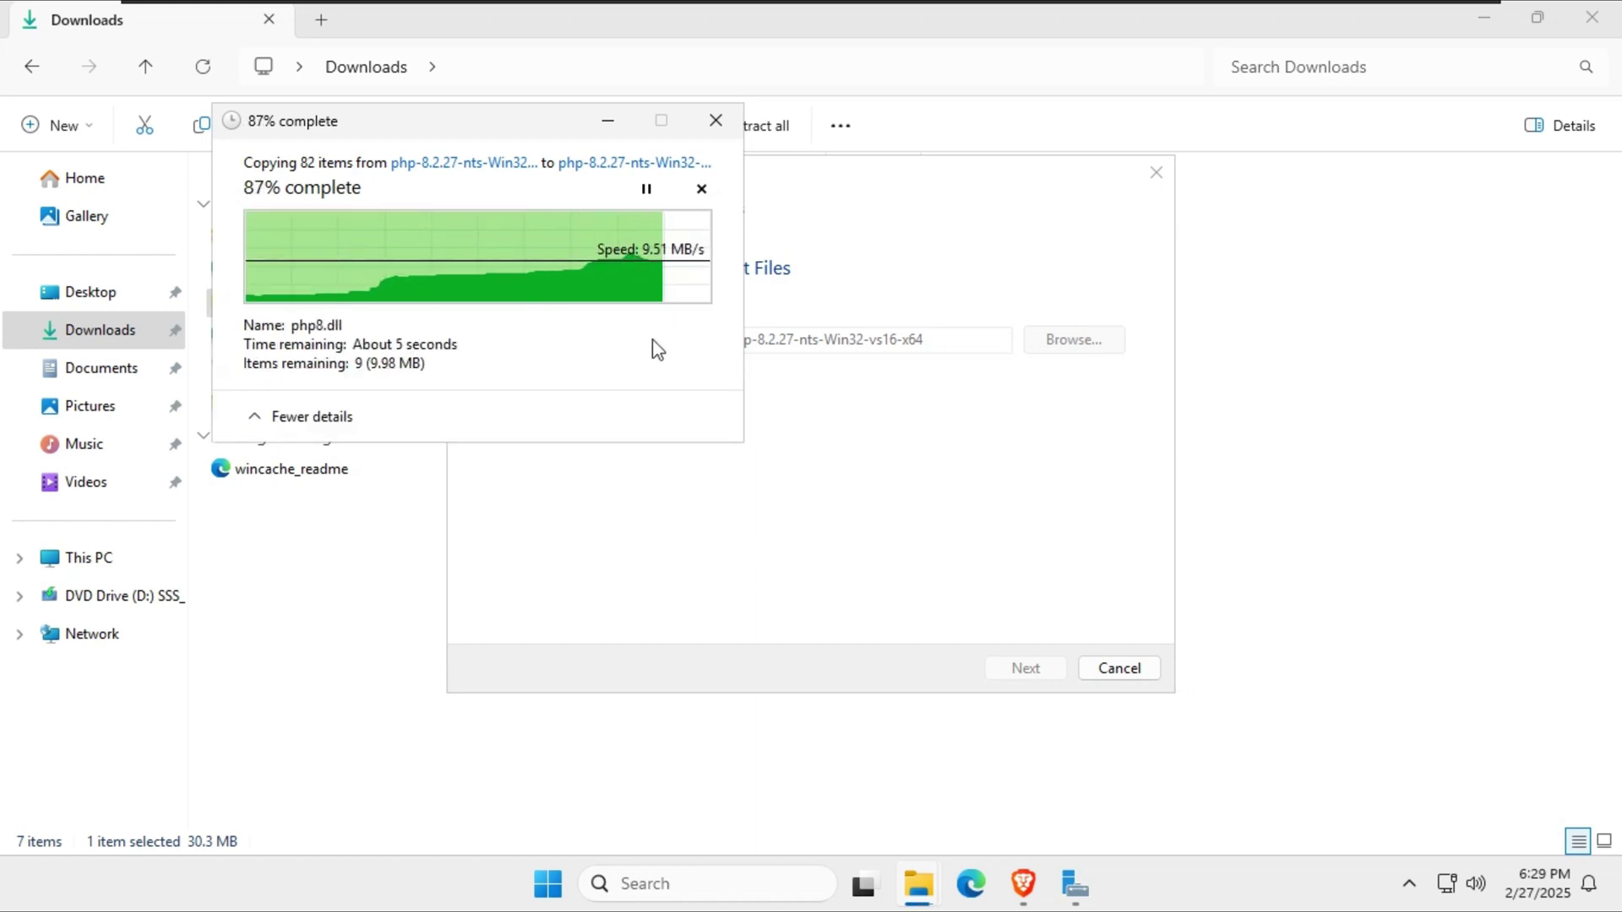
click(1563, 126)
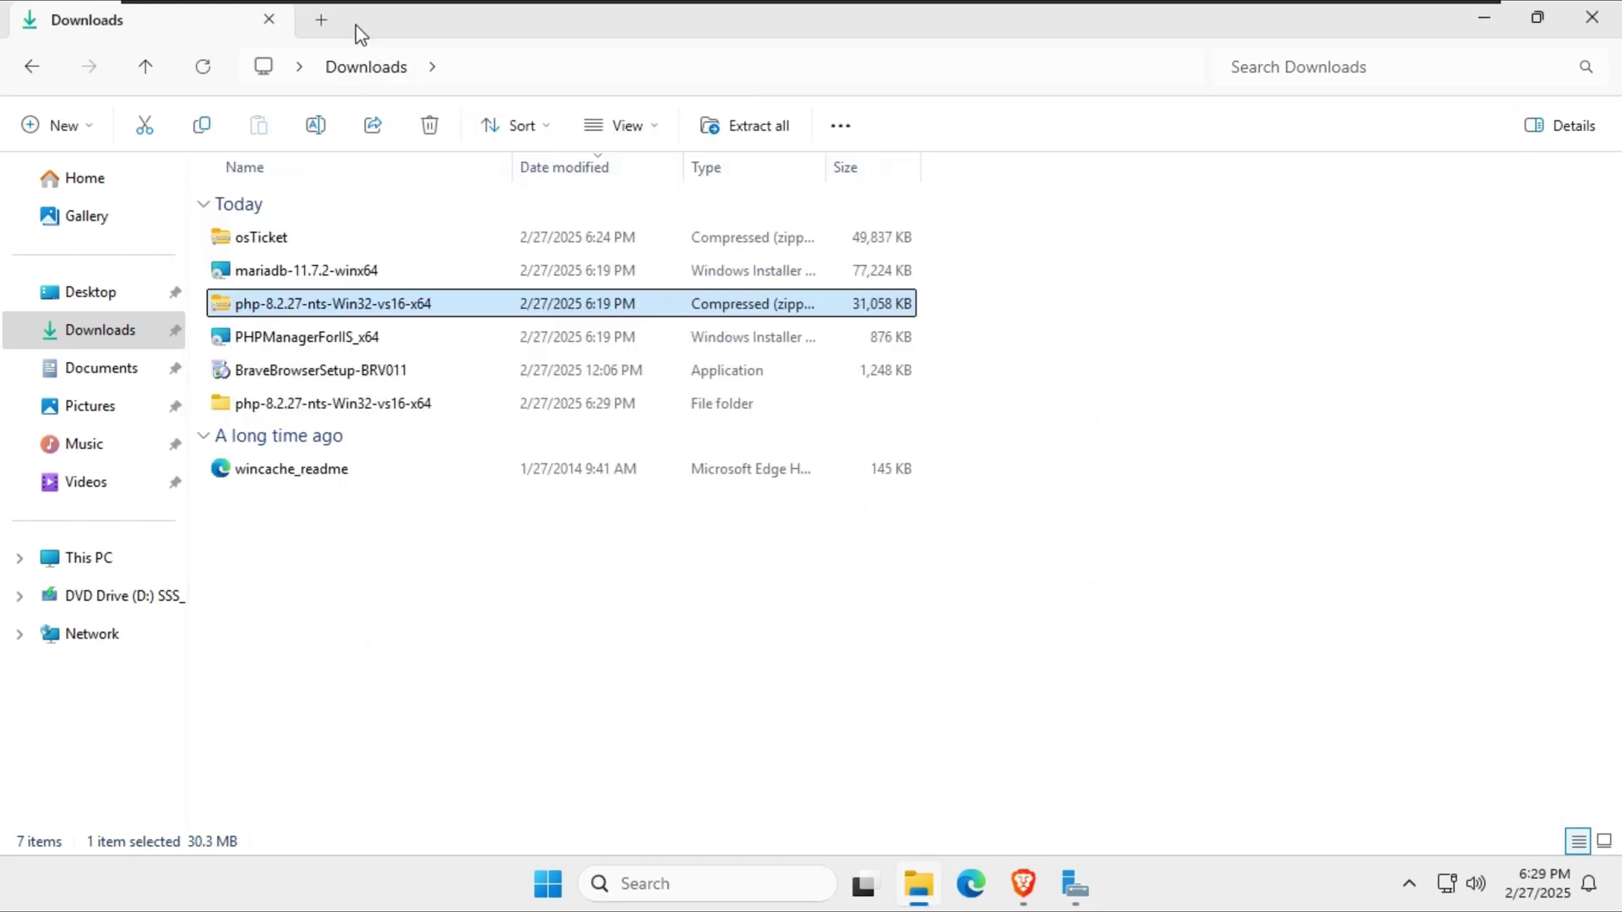
Create a new folder named PHP on the C: drive.
click(321, 19)
click(88, 557)
click(365, 232)
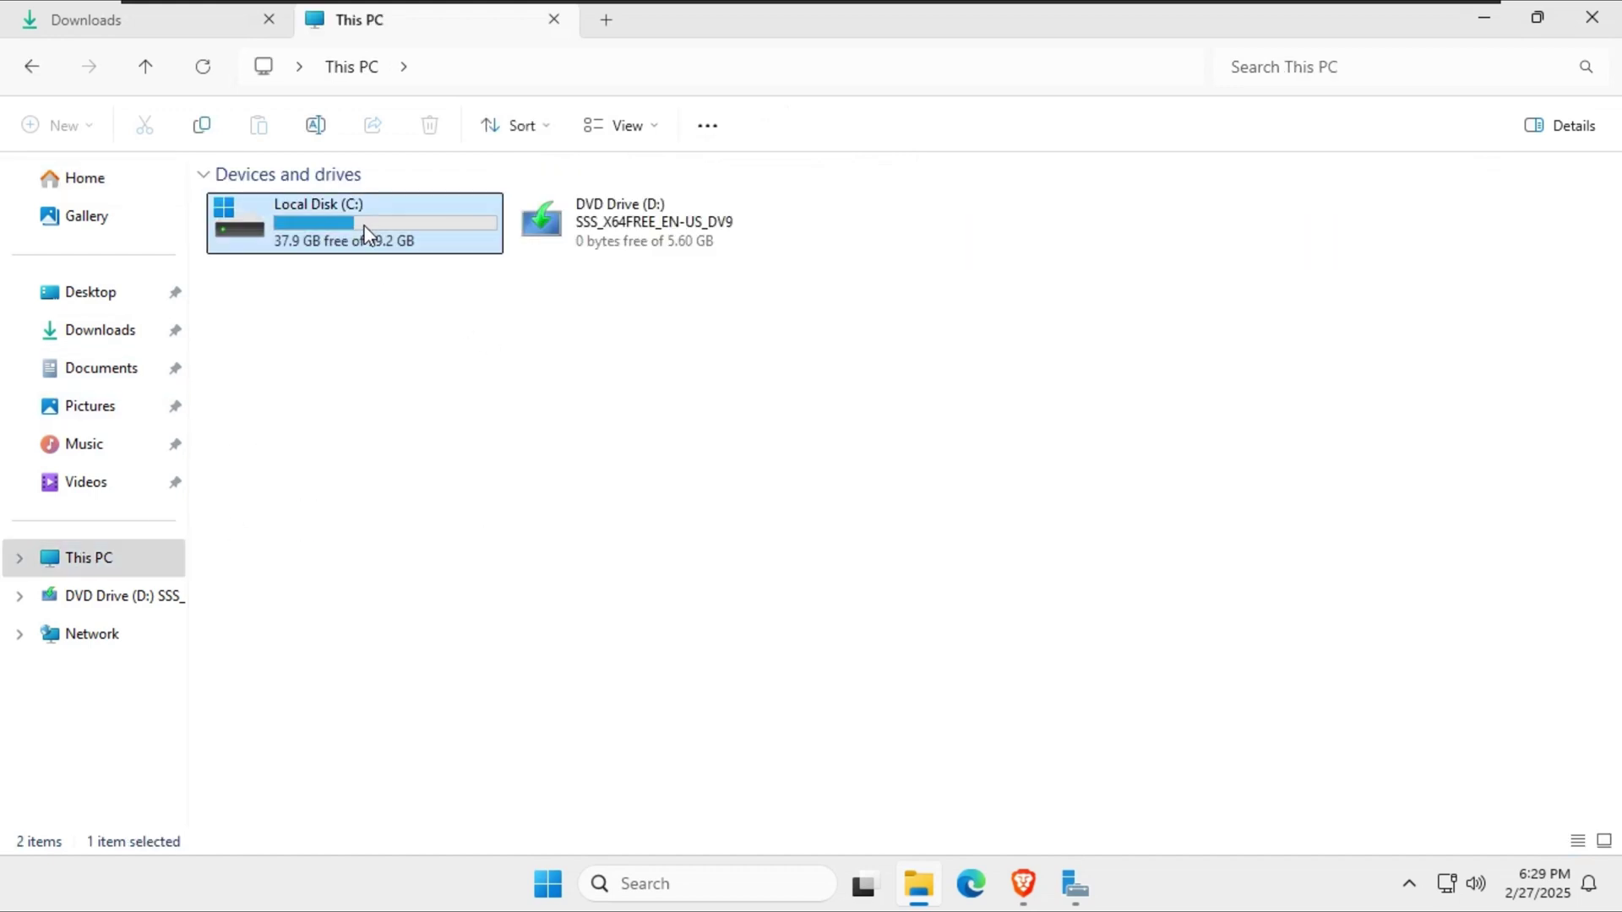
double_click(365, 233)
right_click(358, 488)
mouse_move(619, 637)
click(792, 649)
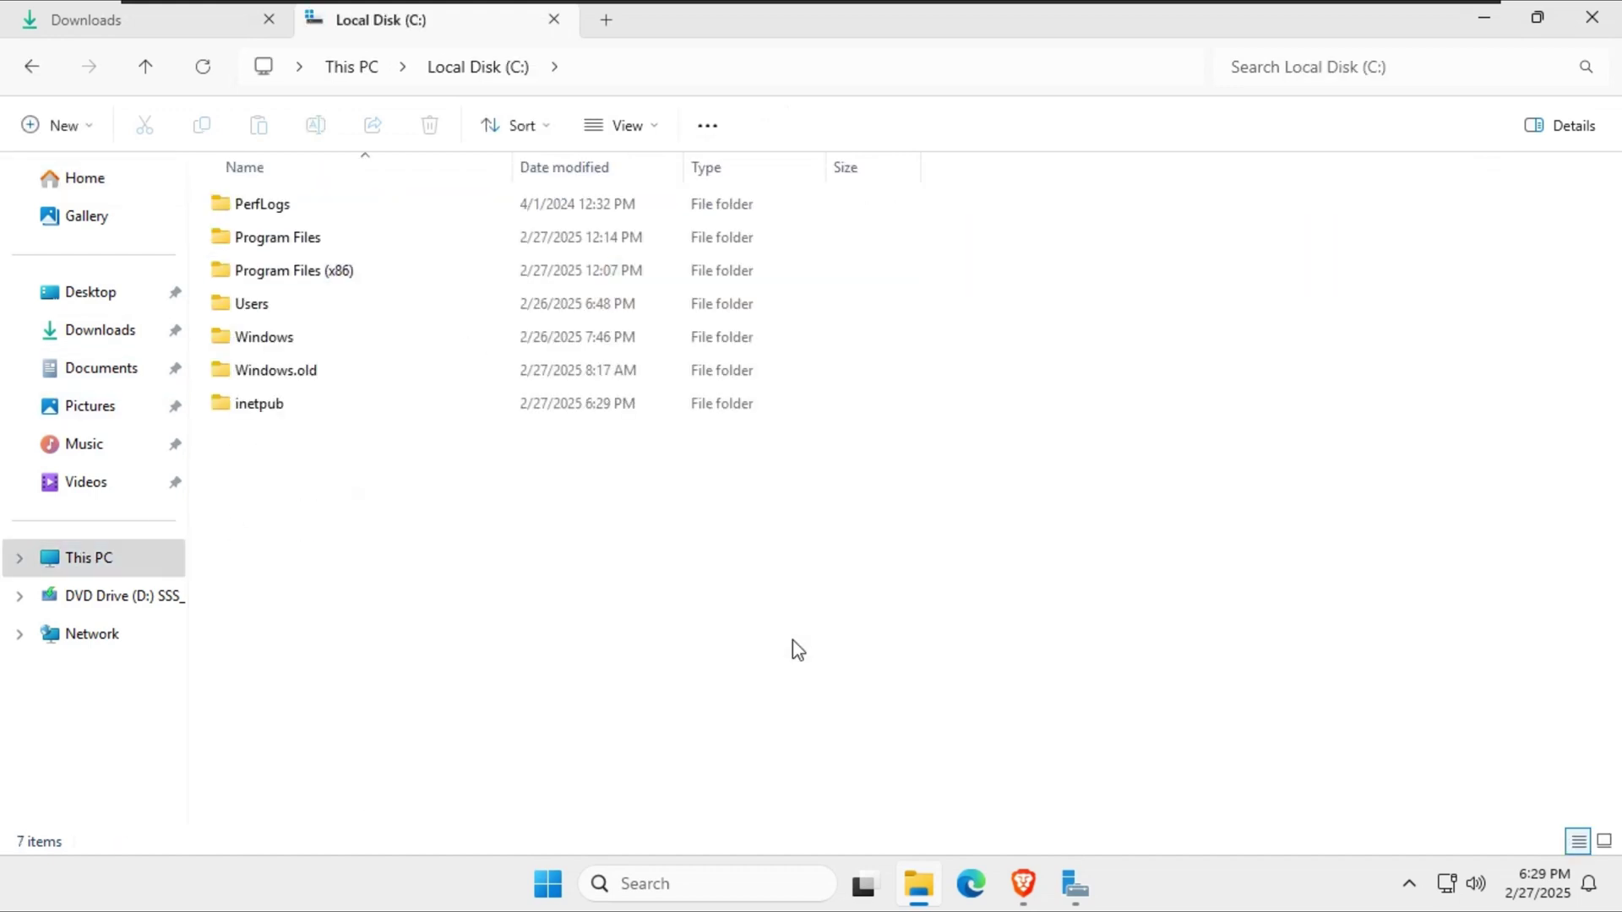
text(PHP)
key(Return)
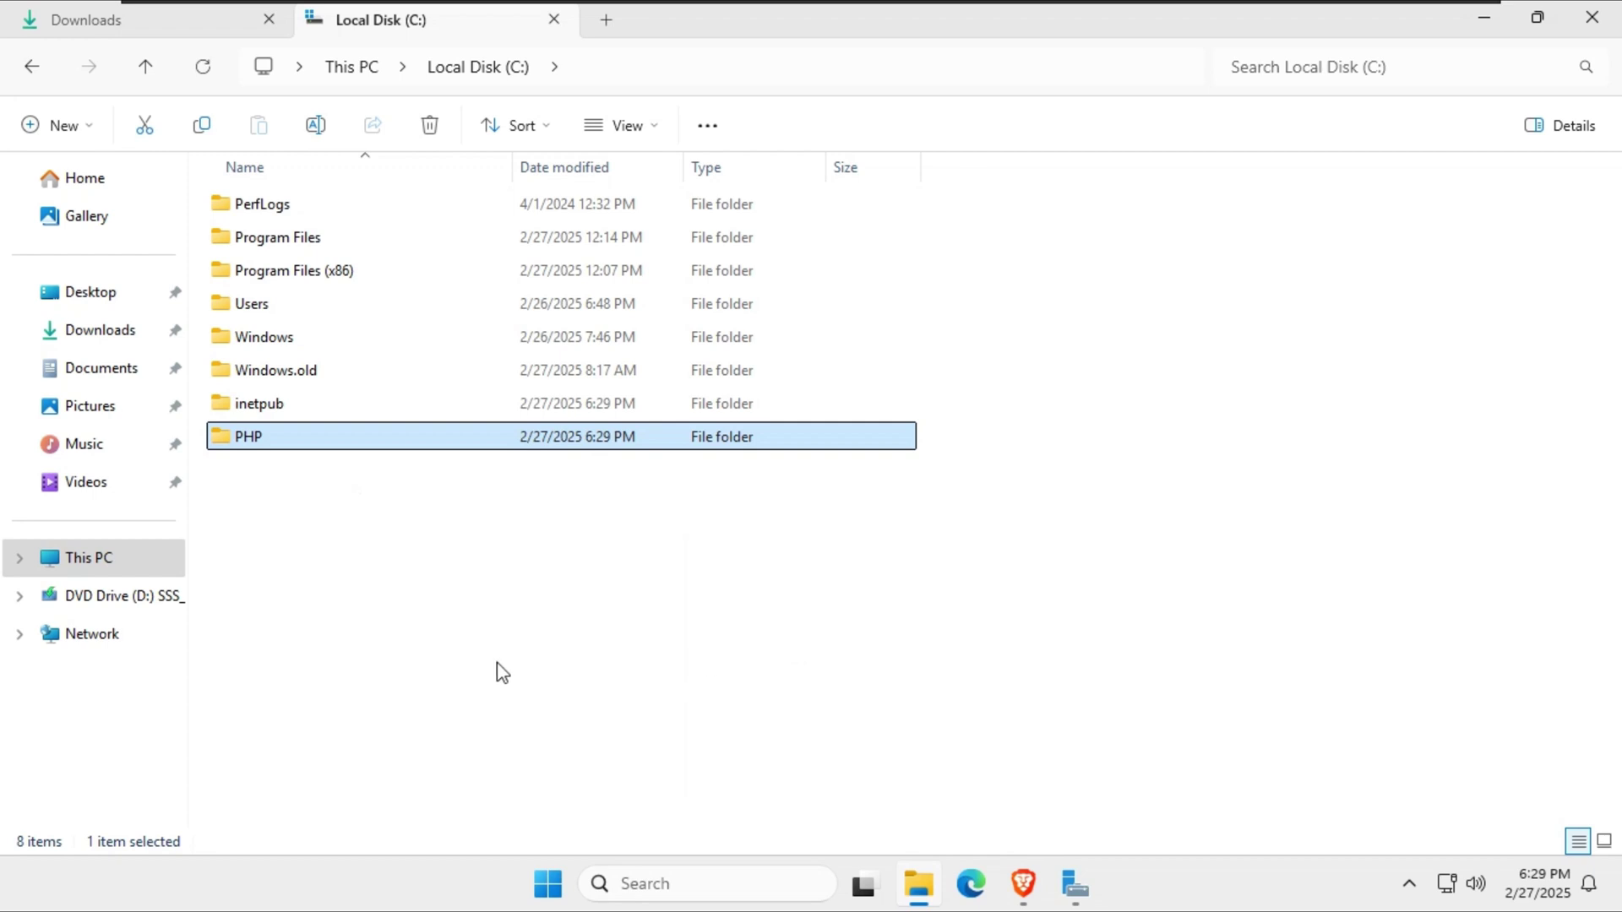
double_click(408, 446)
Copy all 36 extracted PHP files into C:\PHP and close the Explorer windows.
key(ctrl+Tab)
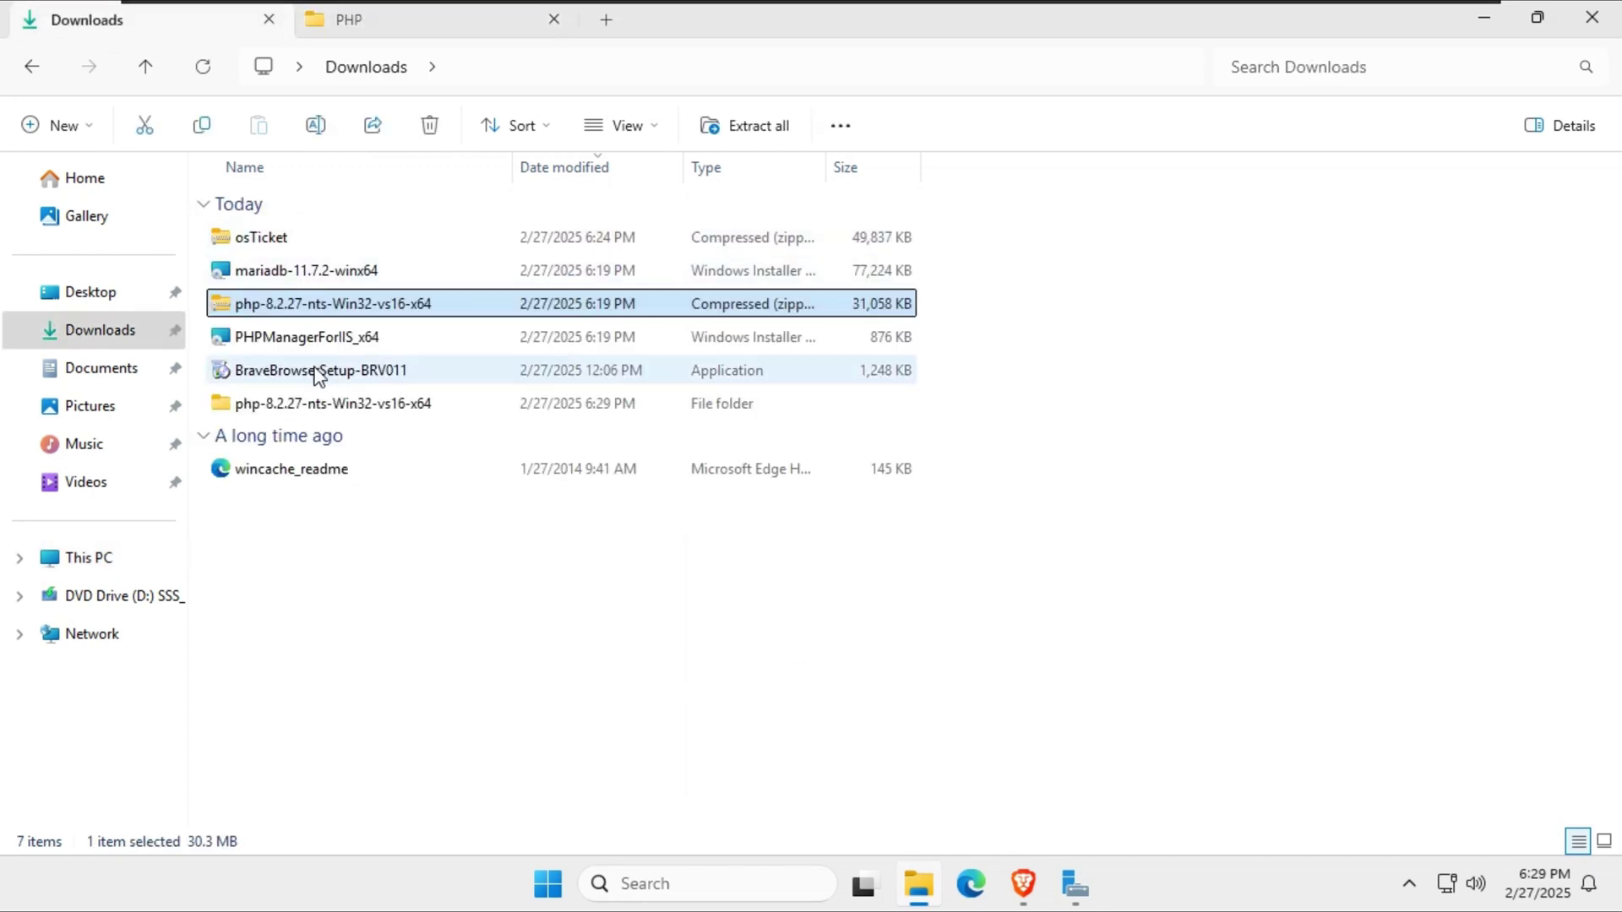
double_click(325, 404)
key(ctrl+a)
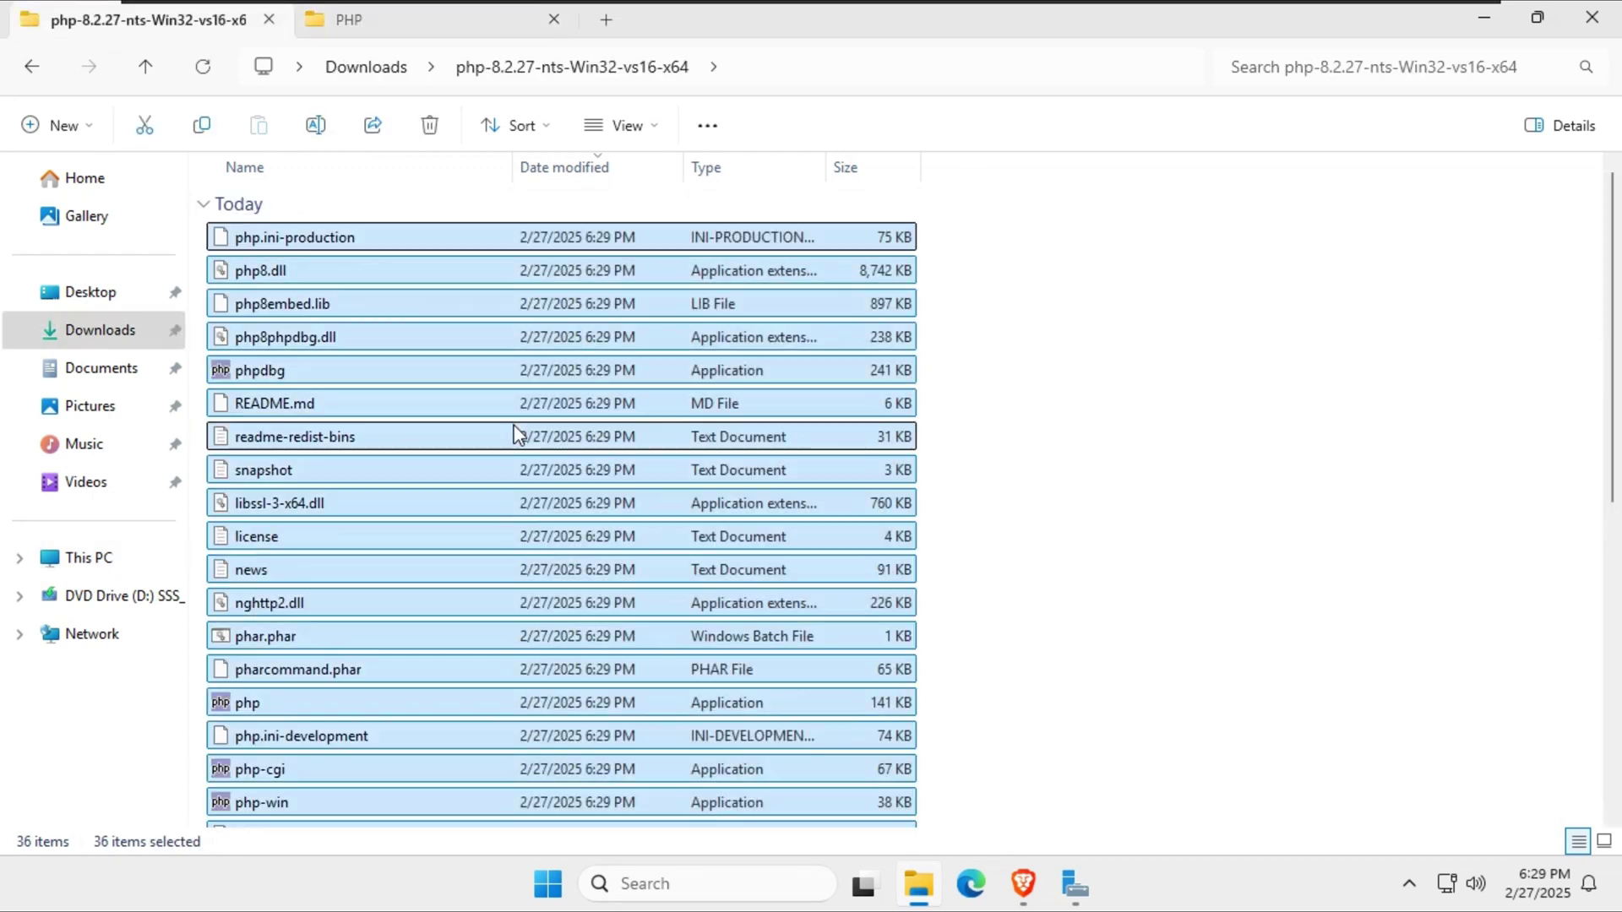
right_click(434, 382)
click(543, 406)
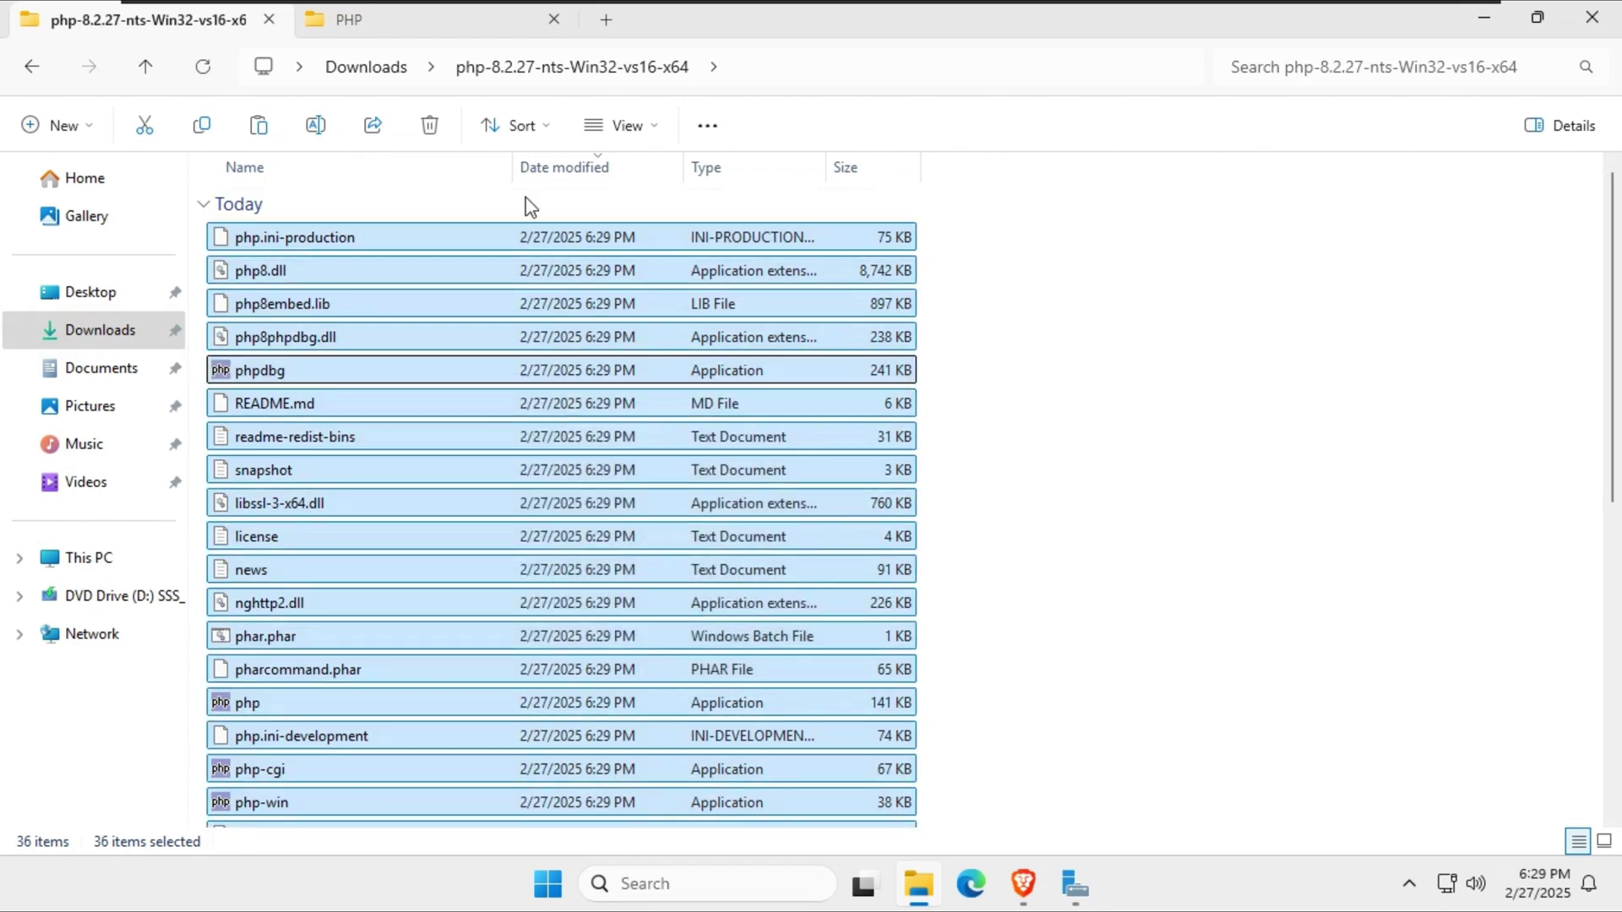
key(ctrl+Tab)
right_click(477, 333)
click(518, 374)
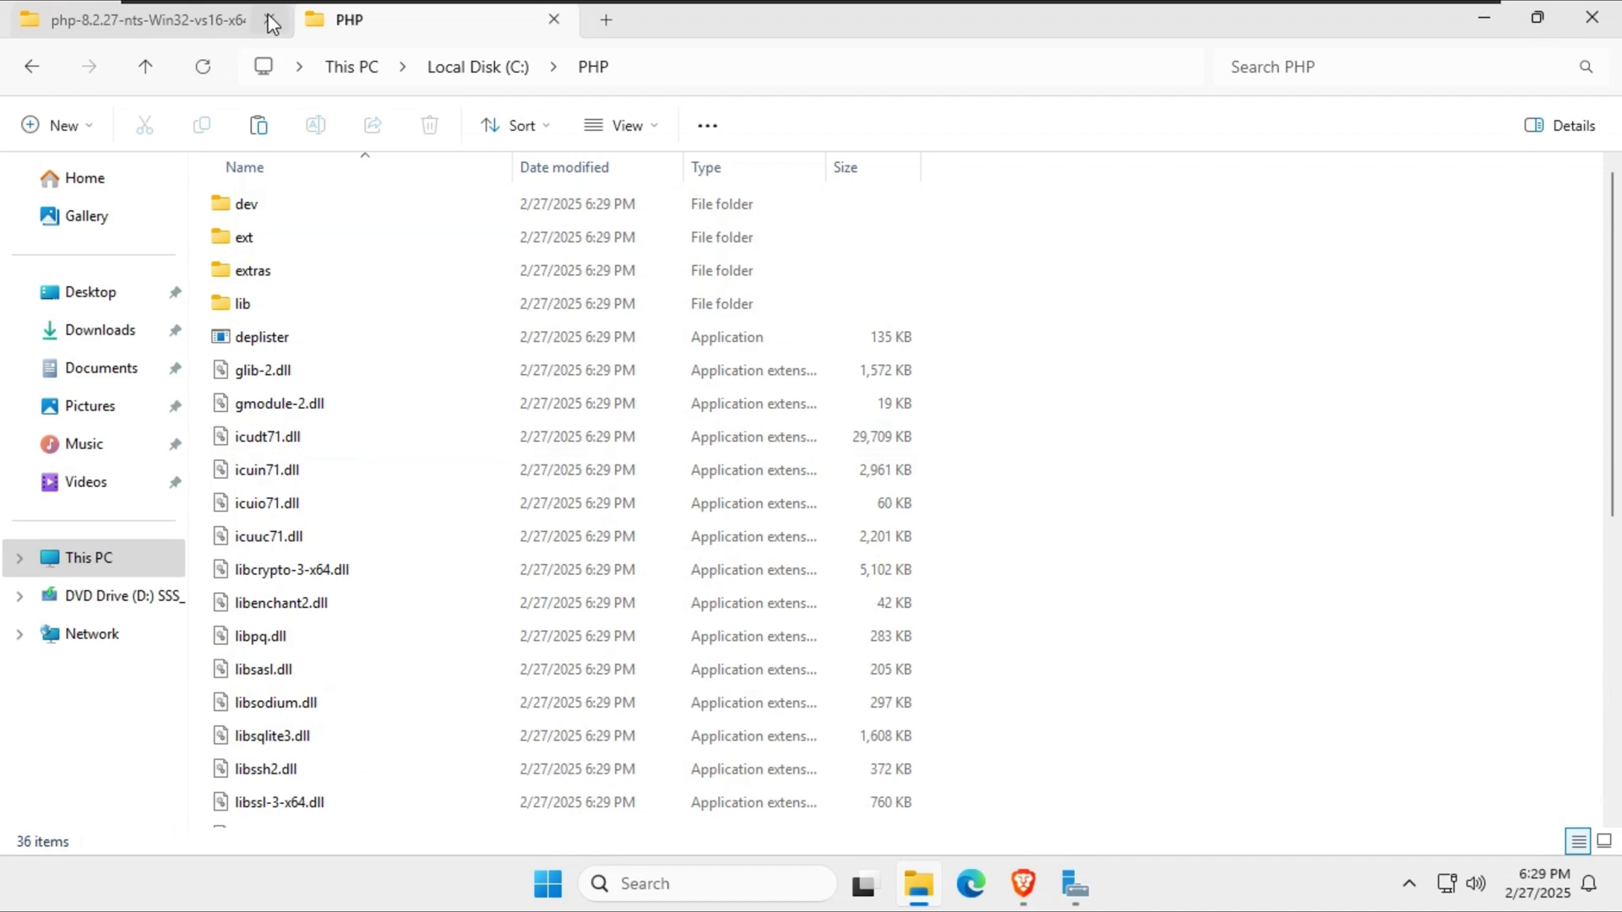
click(269, 19)
click(269, 20)
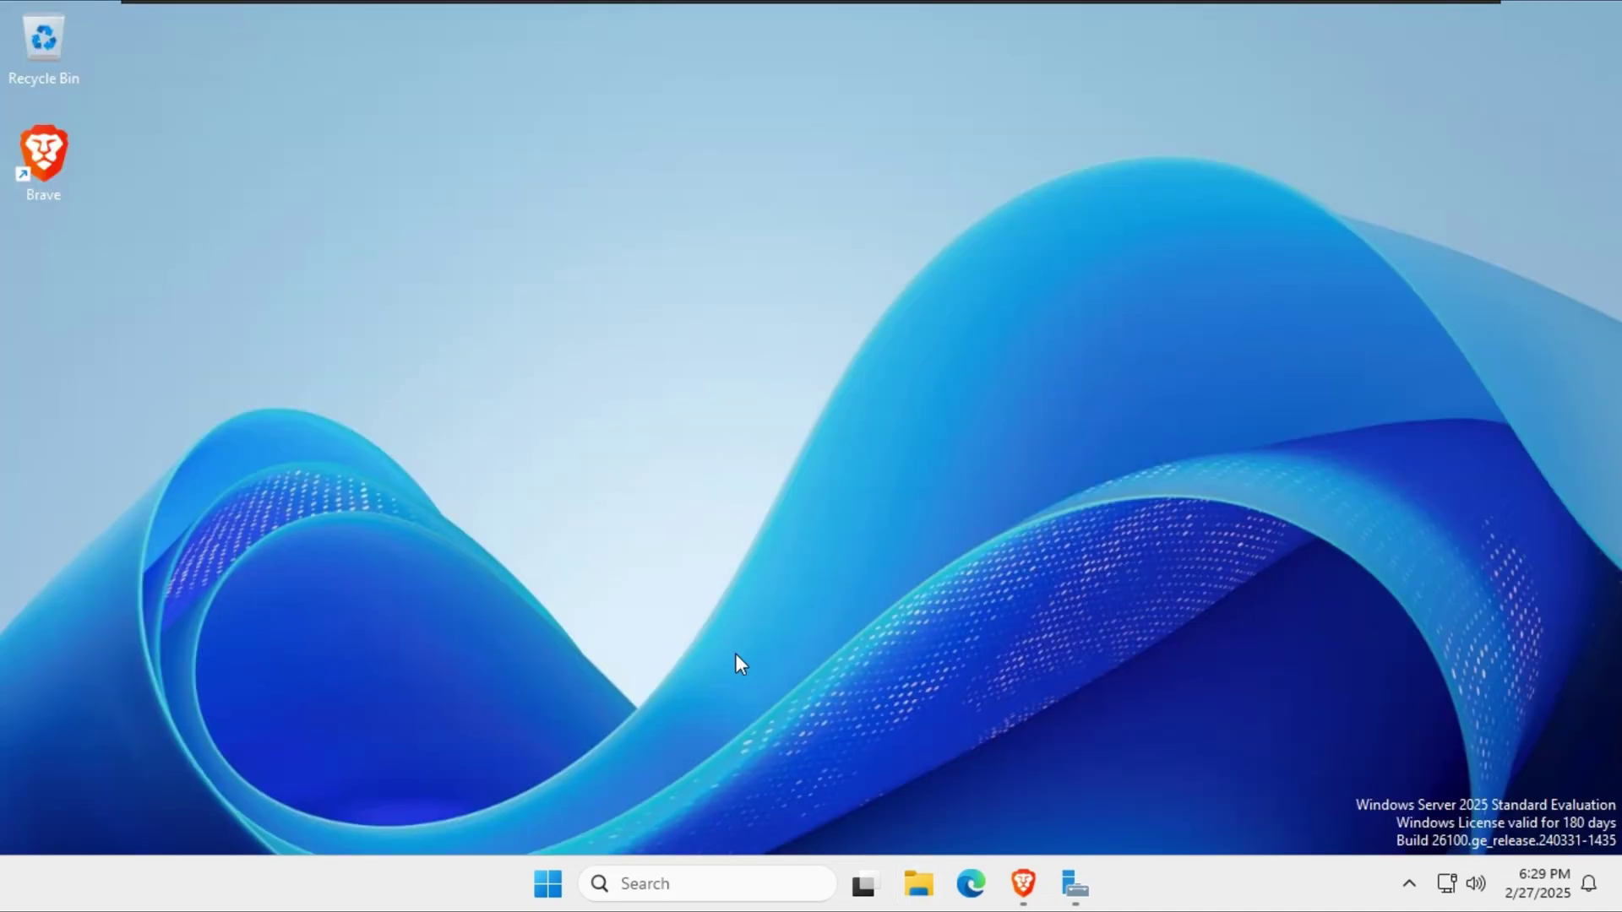
Launch the mariadb-11.7.2-winx64 installer, accept the license and keep default features.
key(super+e)
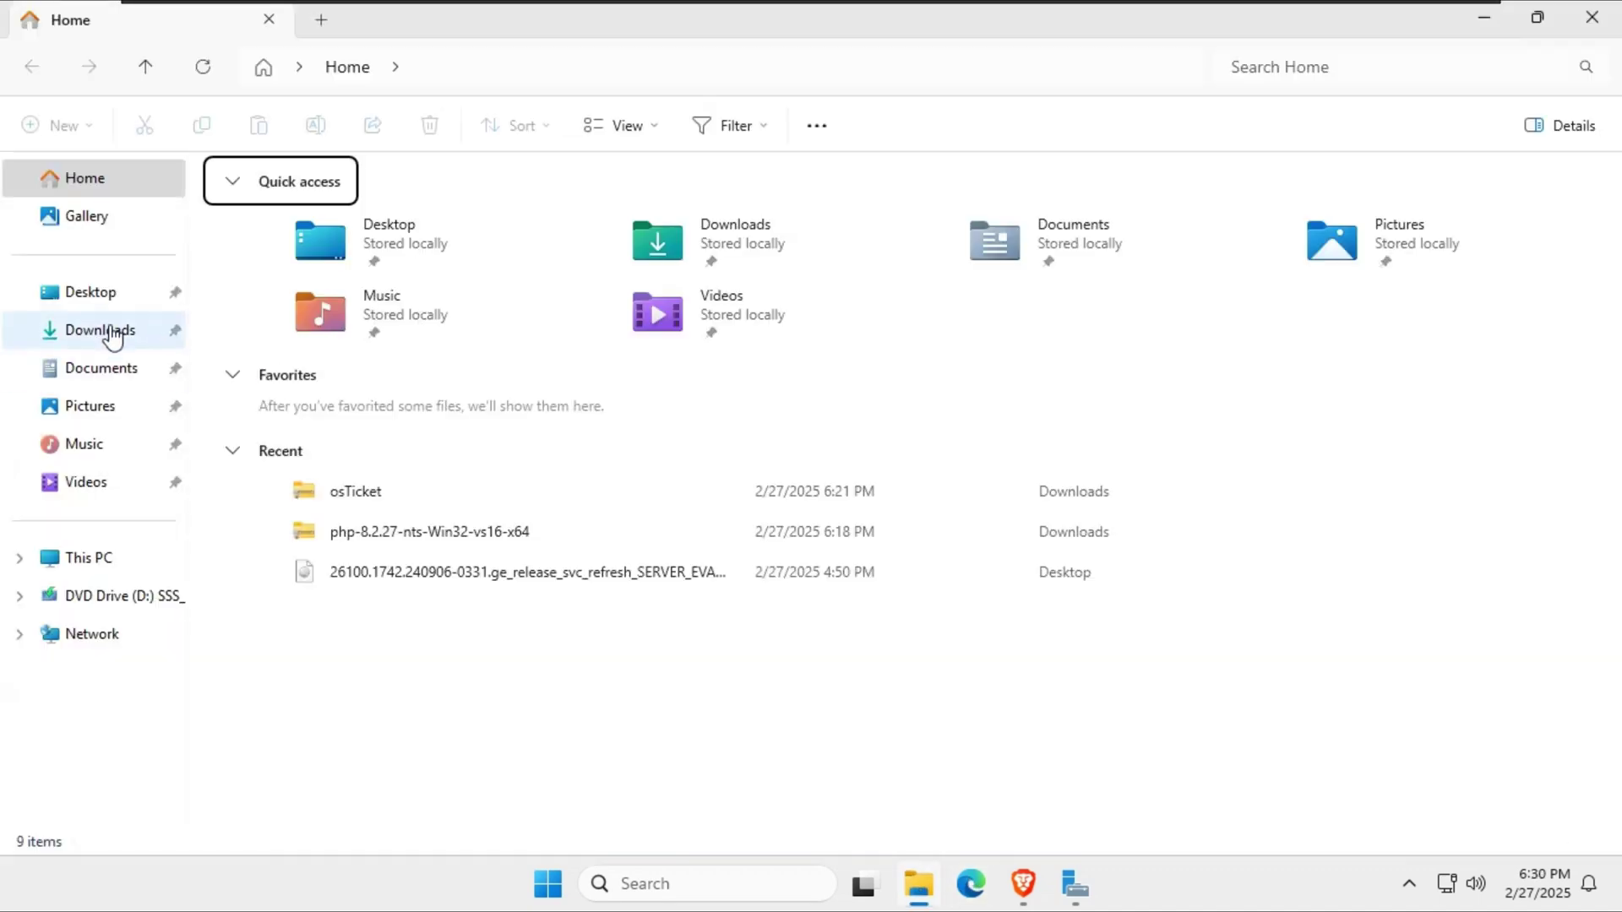
click(106, 330)
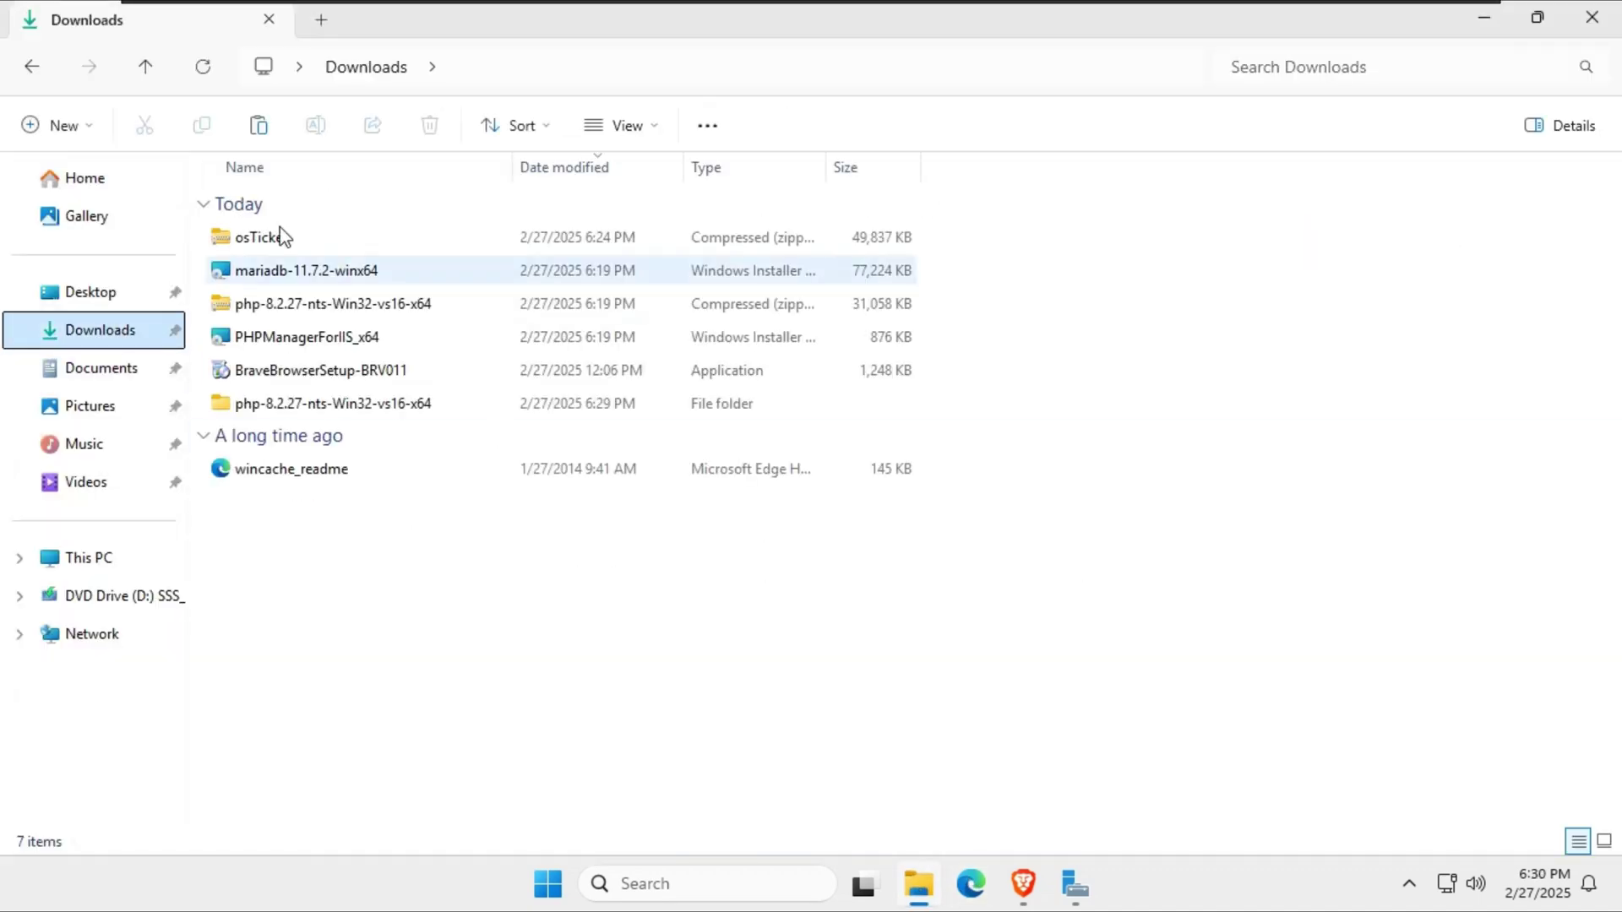
double_click(306, 272)
click(934, 625)
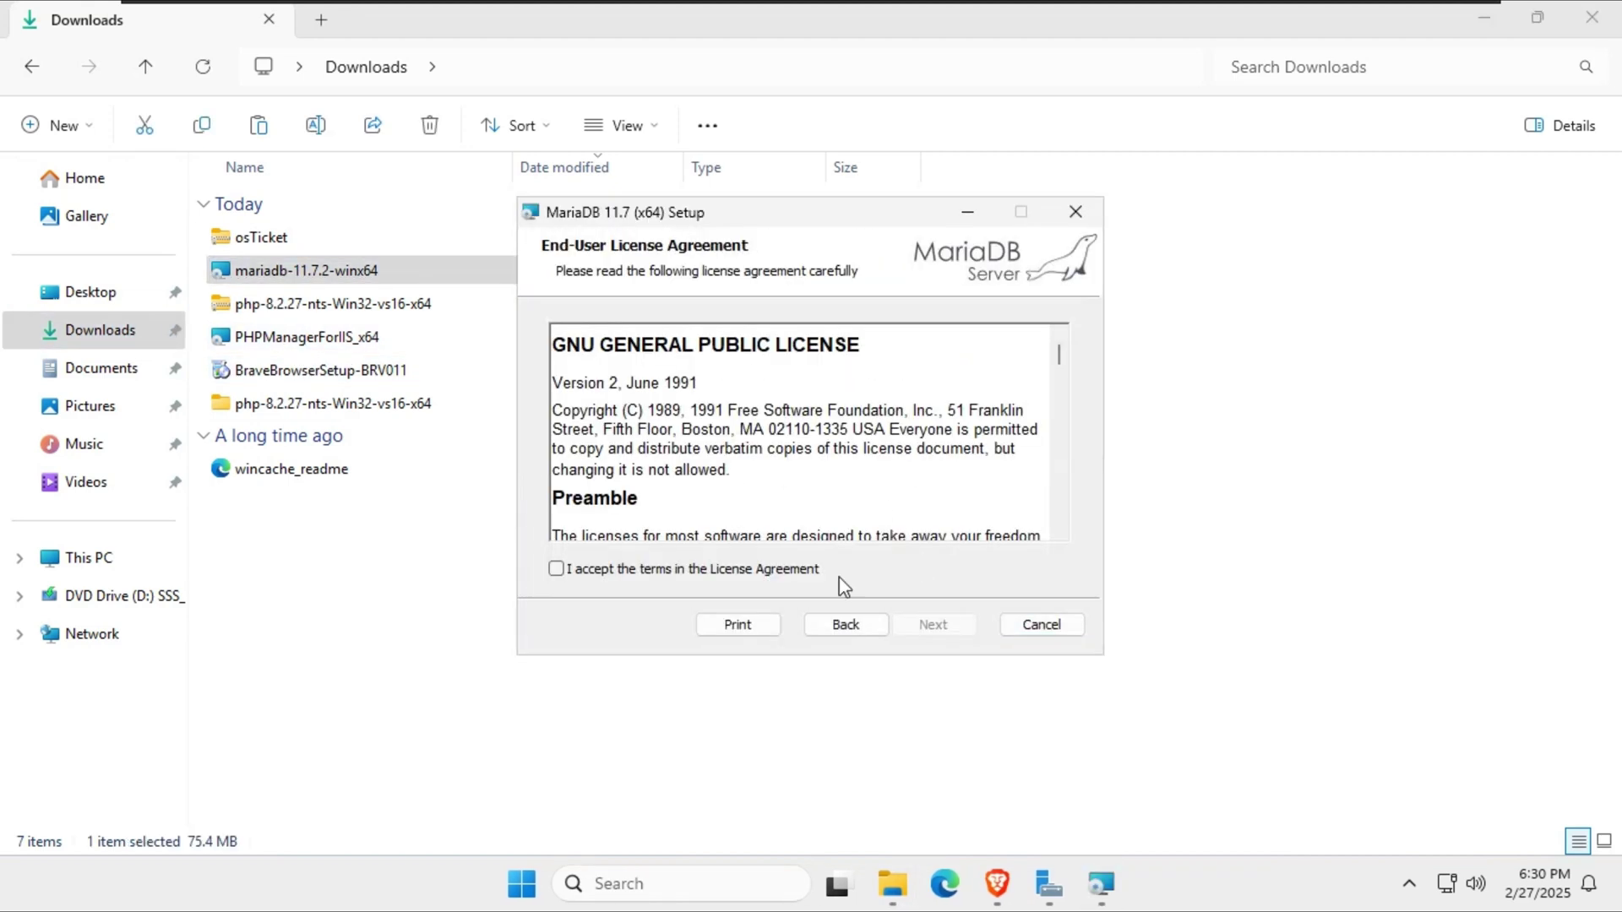
click(557, 568)
click(934, 624)
click(951, 634)
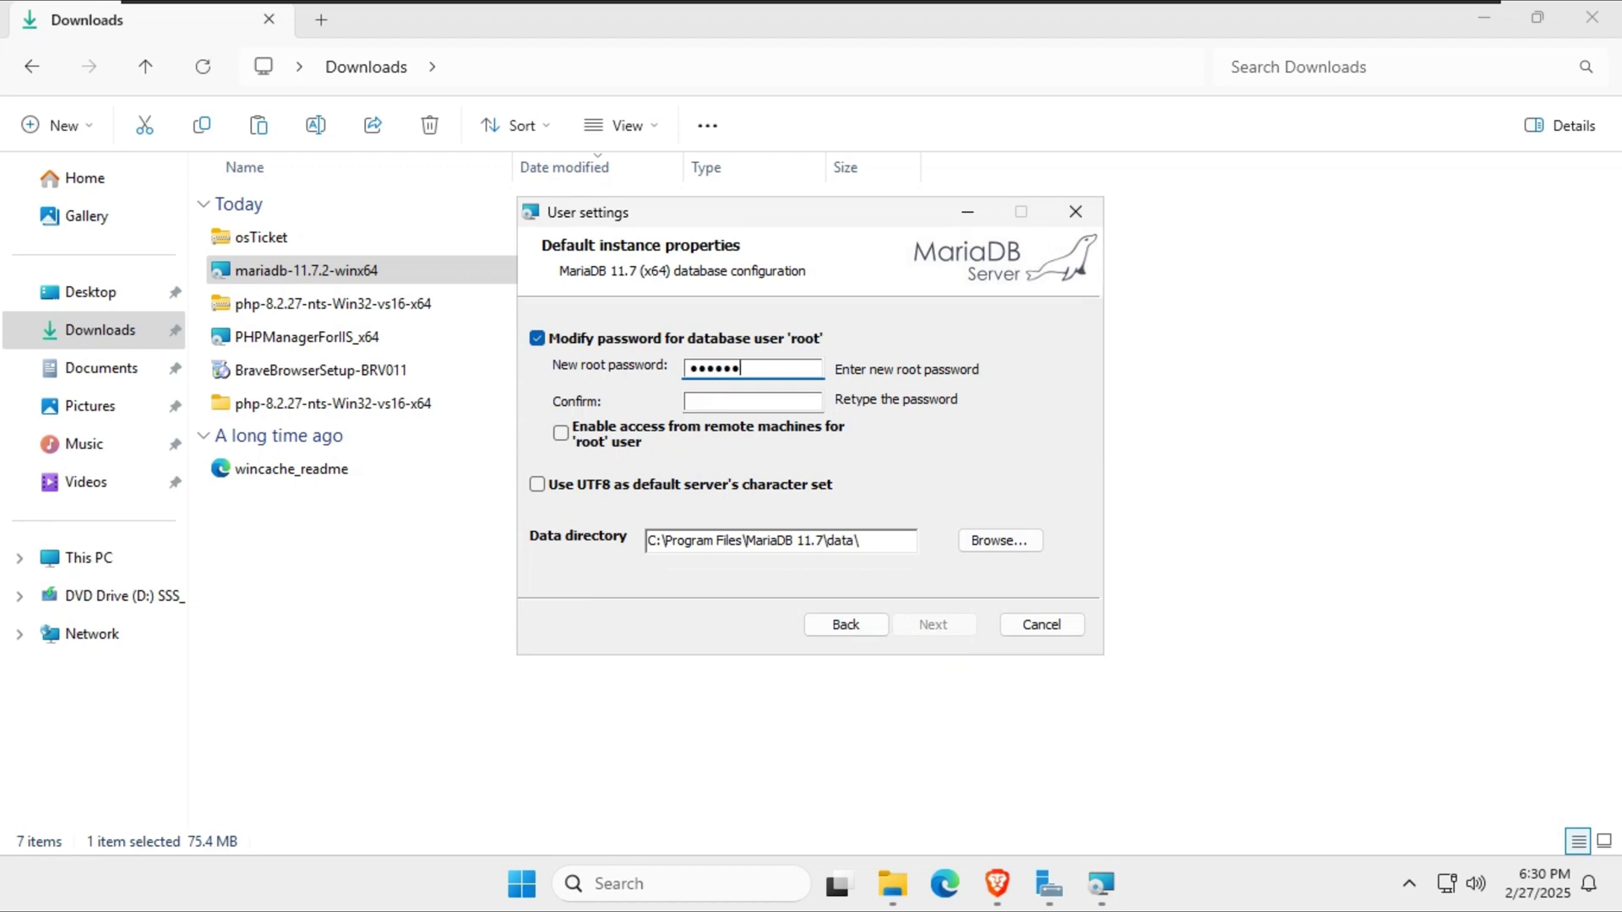
Set the root password with remote root access allowed and complete the MariaDB install.
click(752, 402)
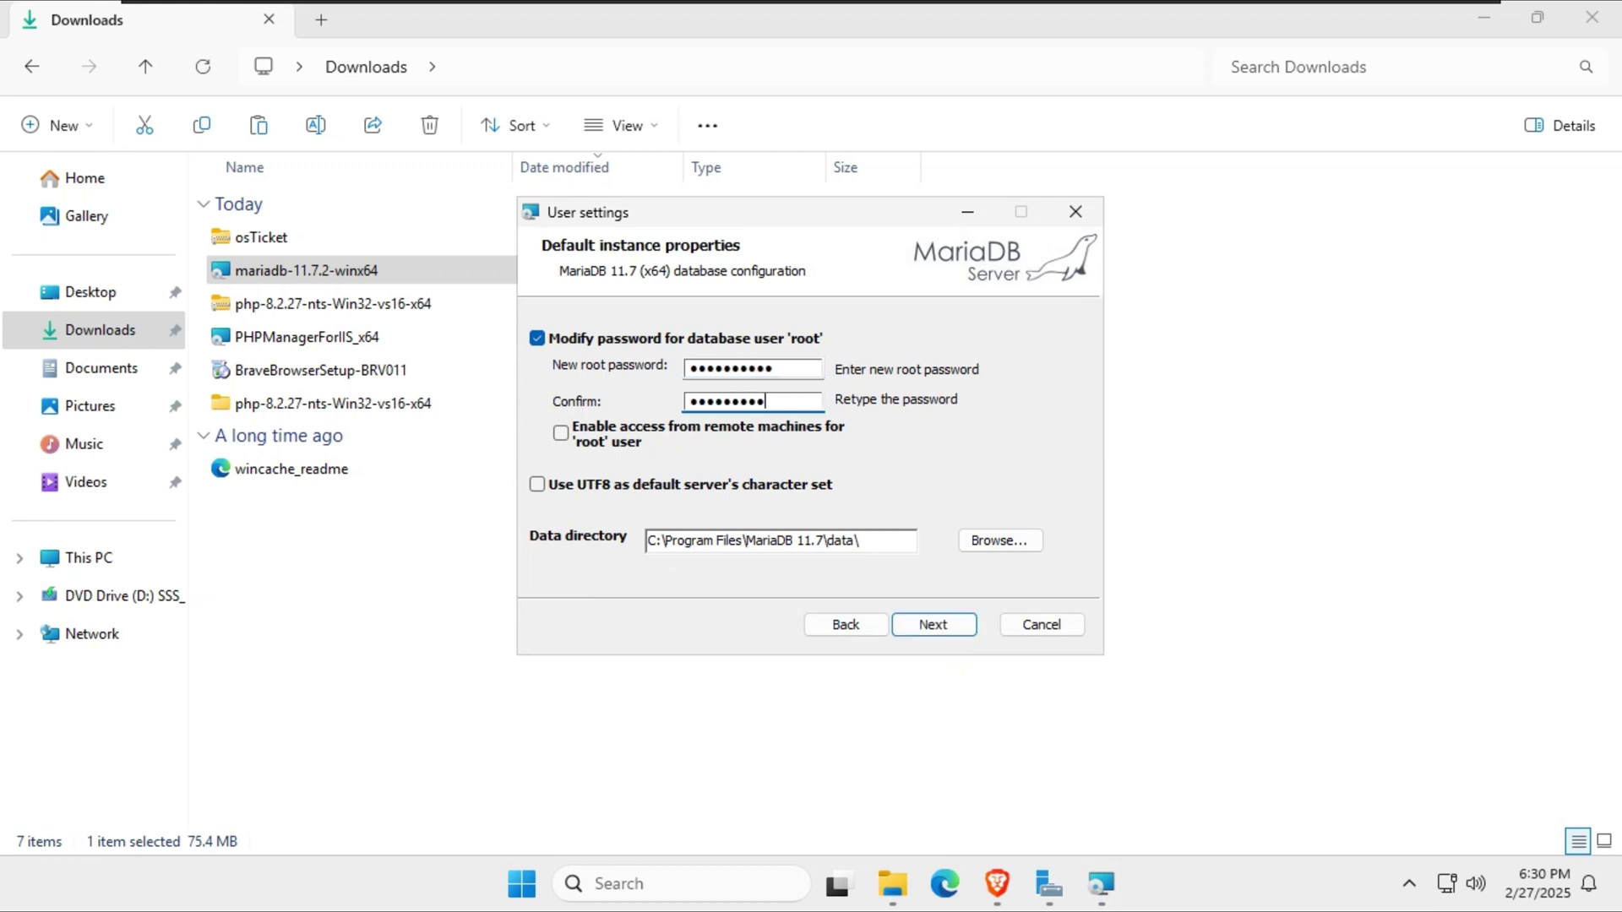
click(578, 445)
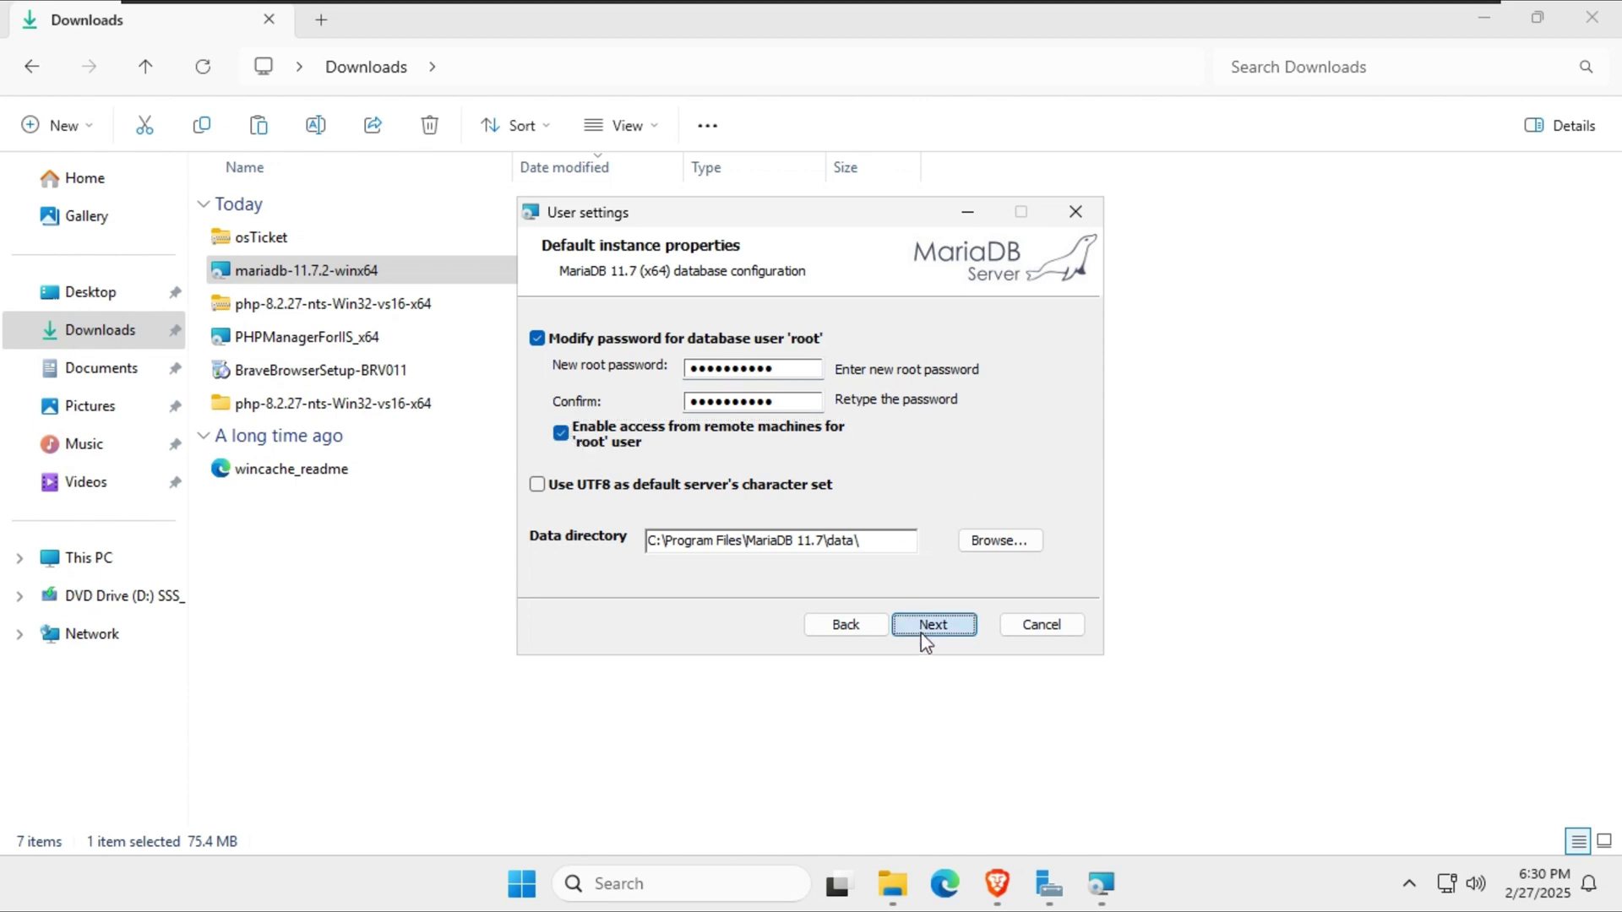
click(929, 625)
click(909, 626)
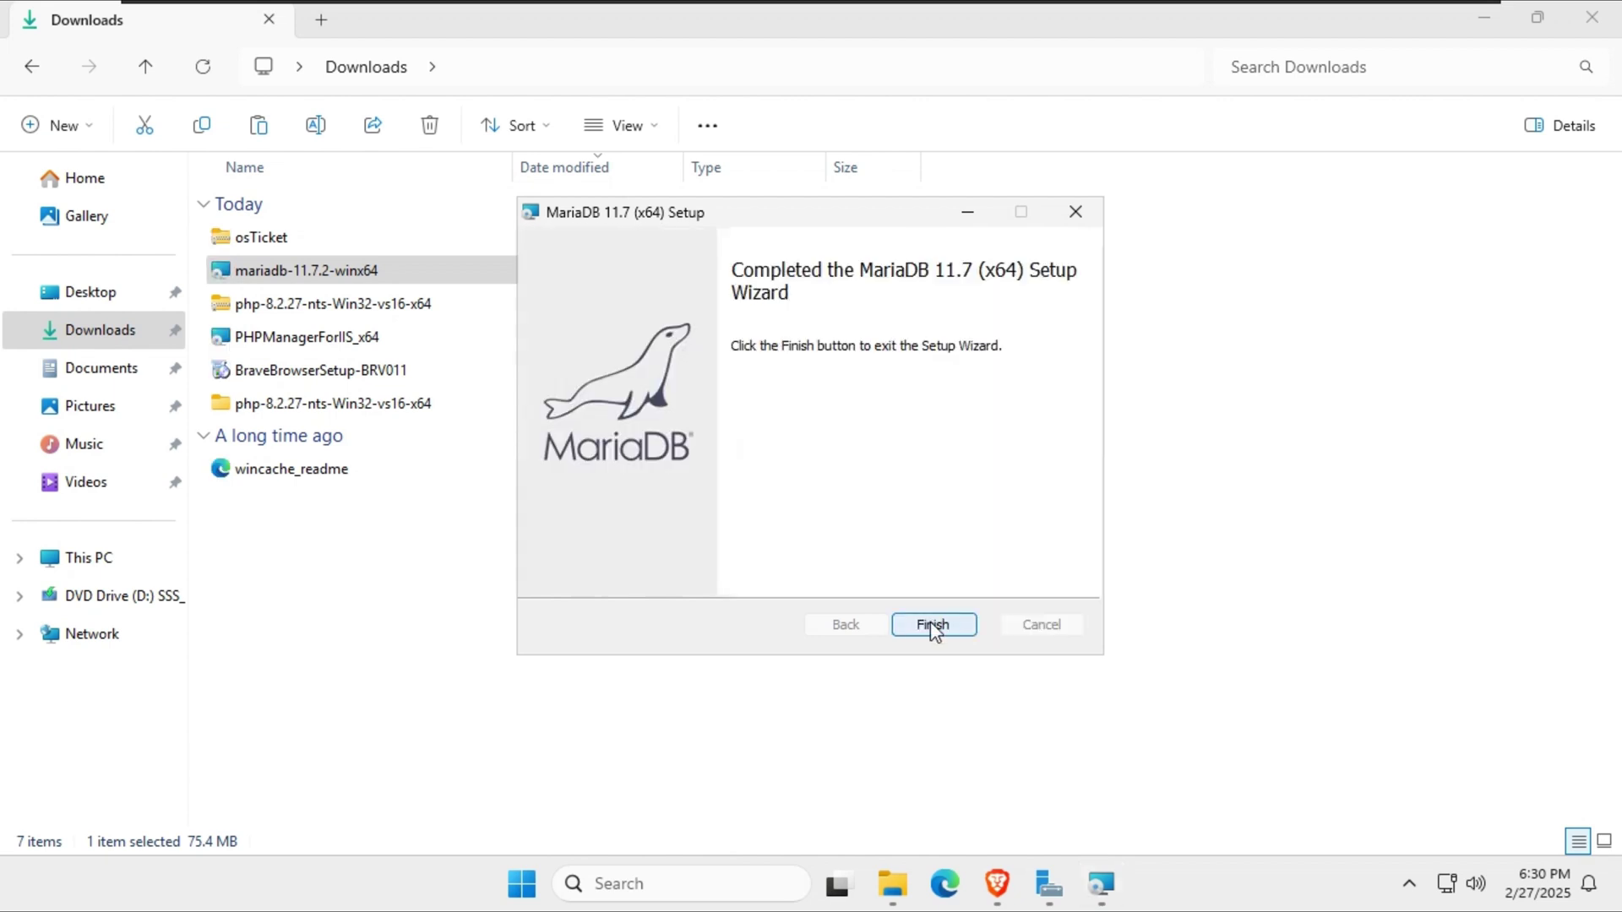
click(931, 623)
click(1078, 881)
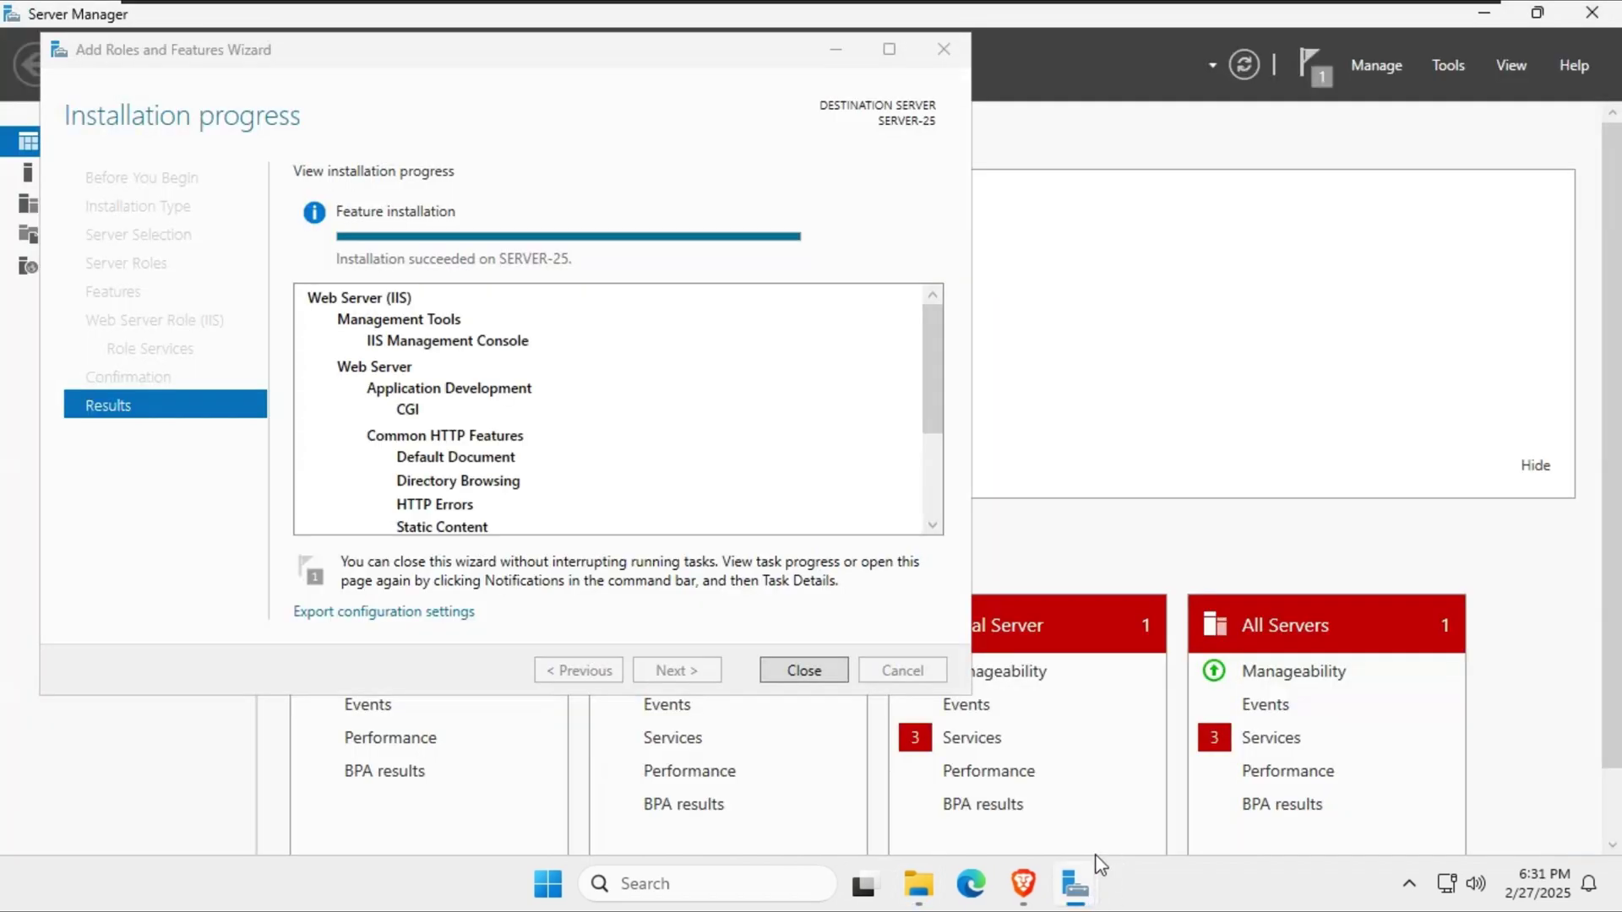
Close the finished Add Roles wizard and Server Manager, refresh Downloads, and minimize Explorer to the desktop.
click(803, 671)
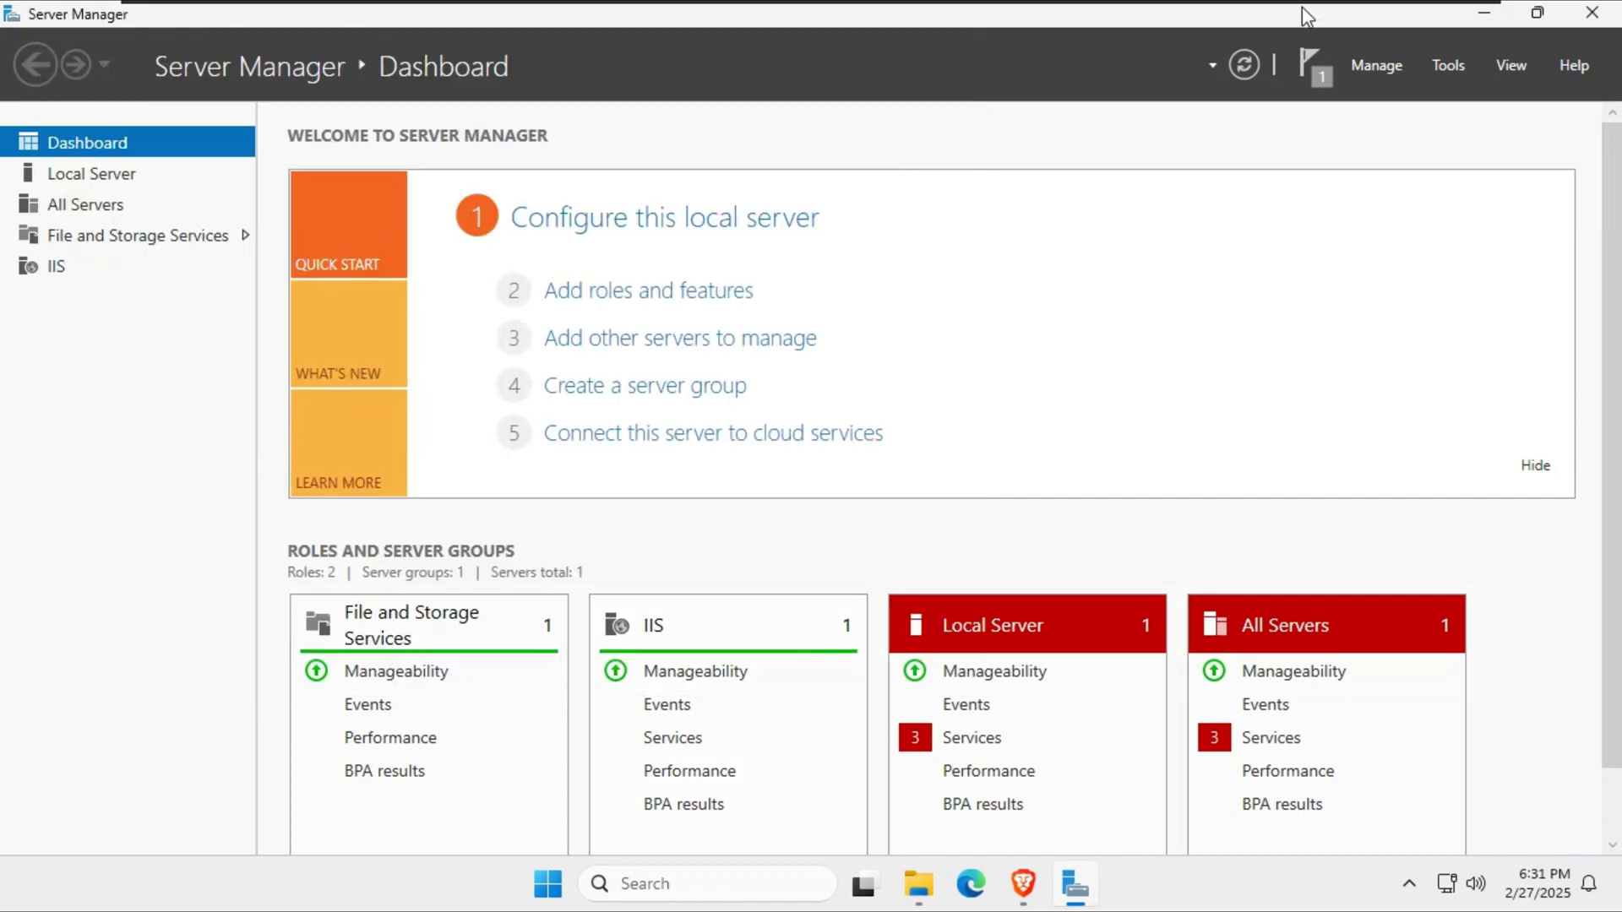
click(1591, 13)
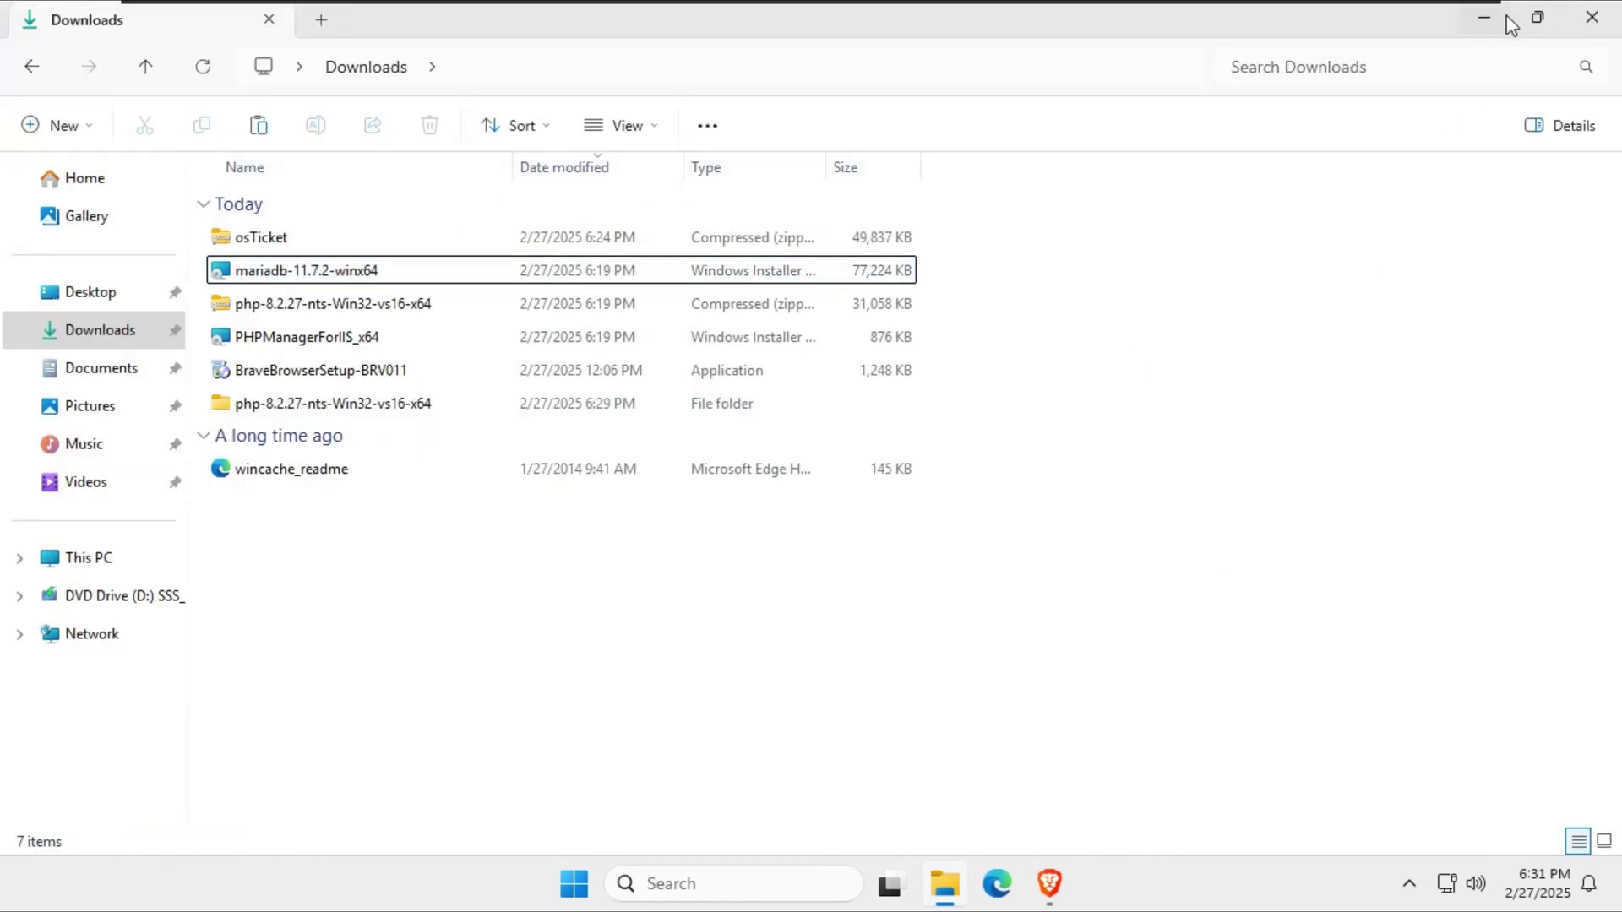
right_click(677, 696)
click(769, 664)
click(815, 417)
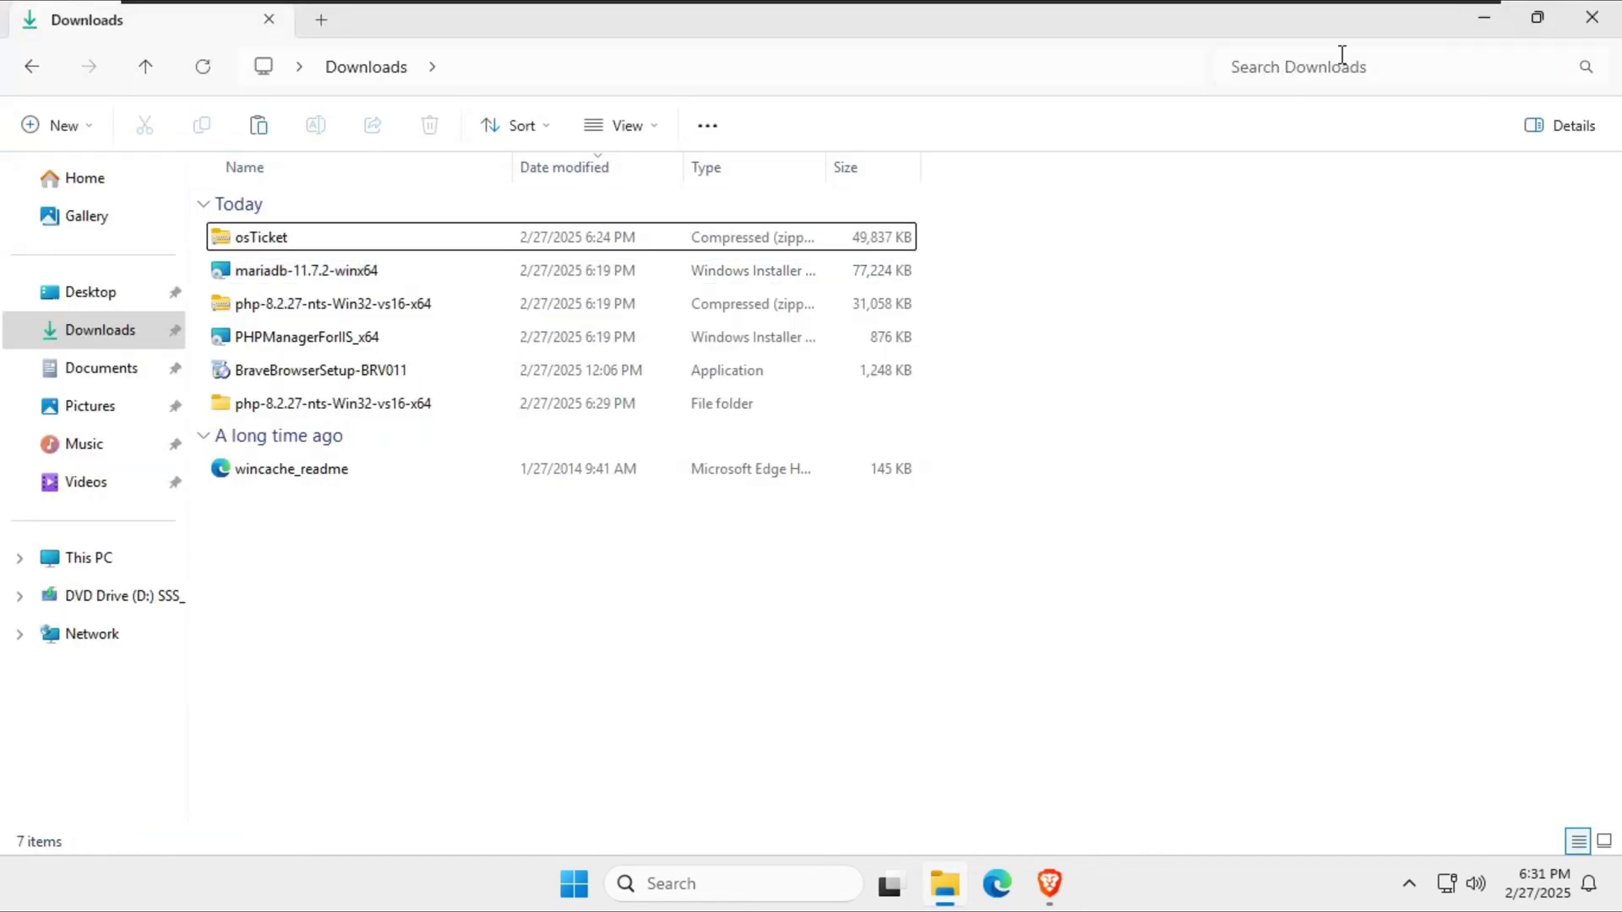
click(1484, 17)
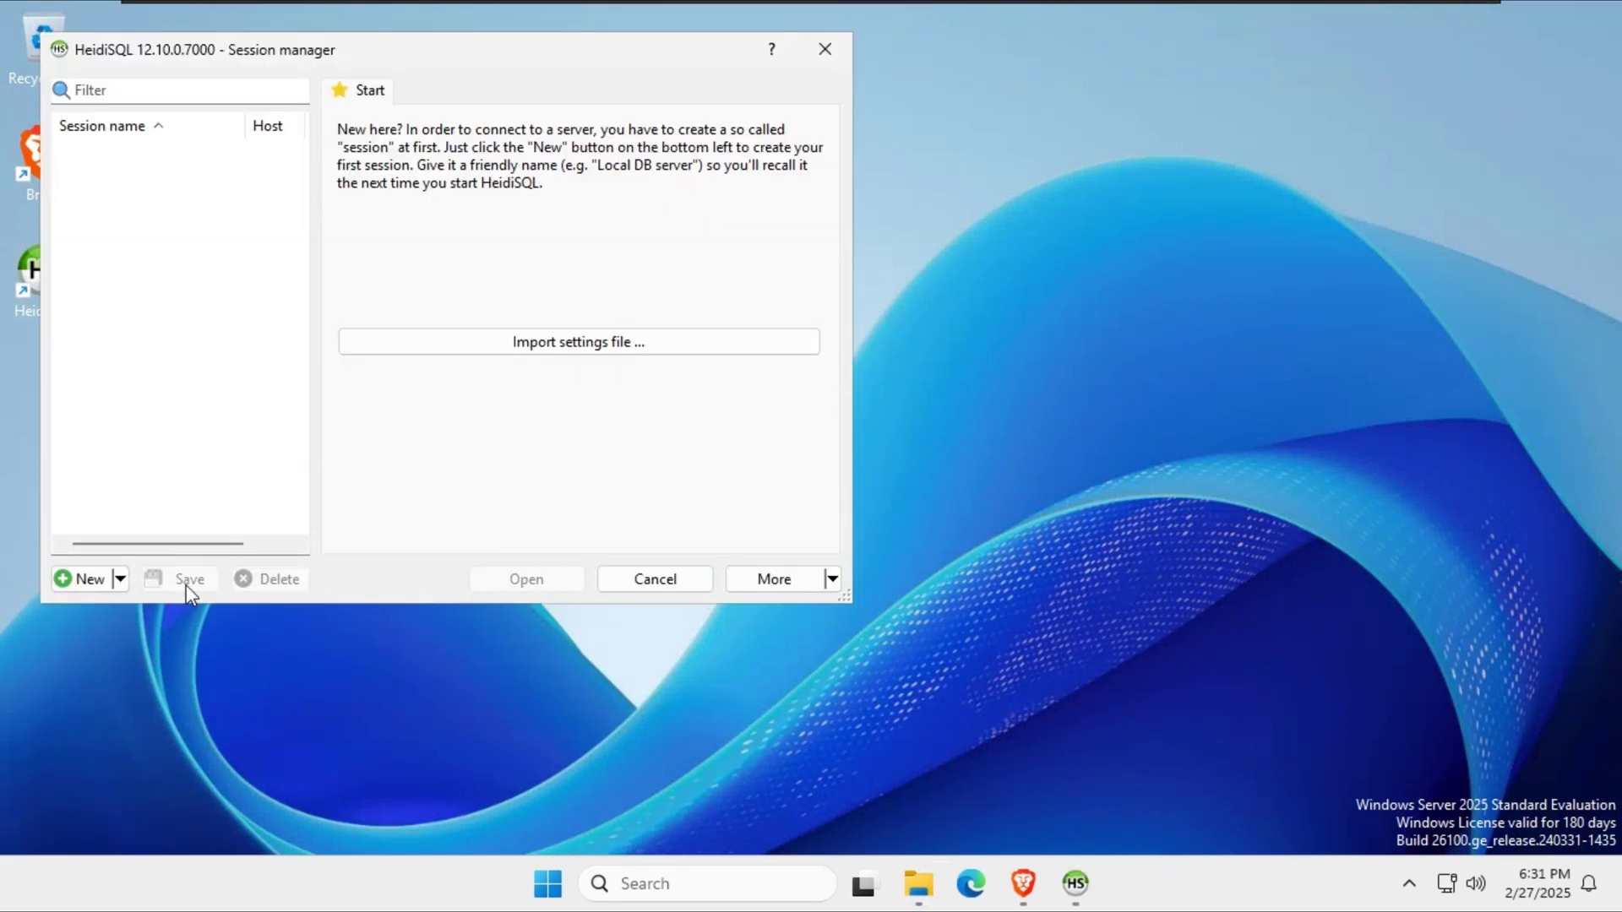
Create a HeidiSQL session named os ticket, enter the root password, and connect.
click(84, 578)
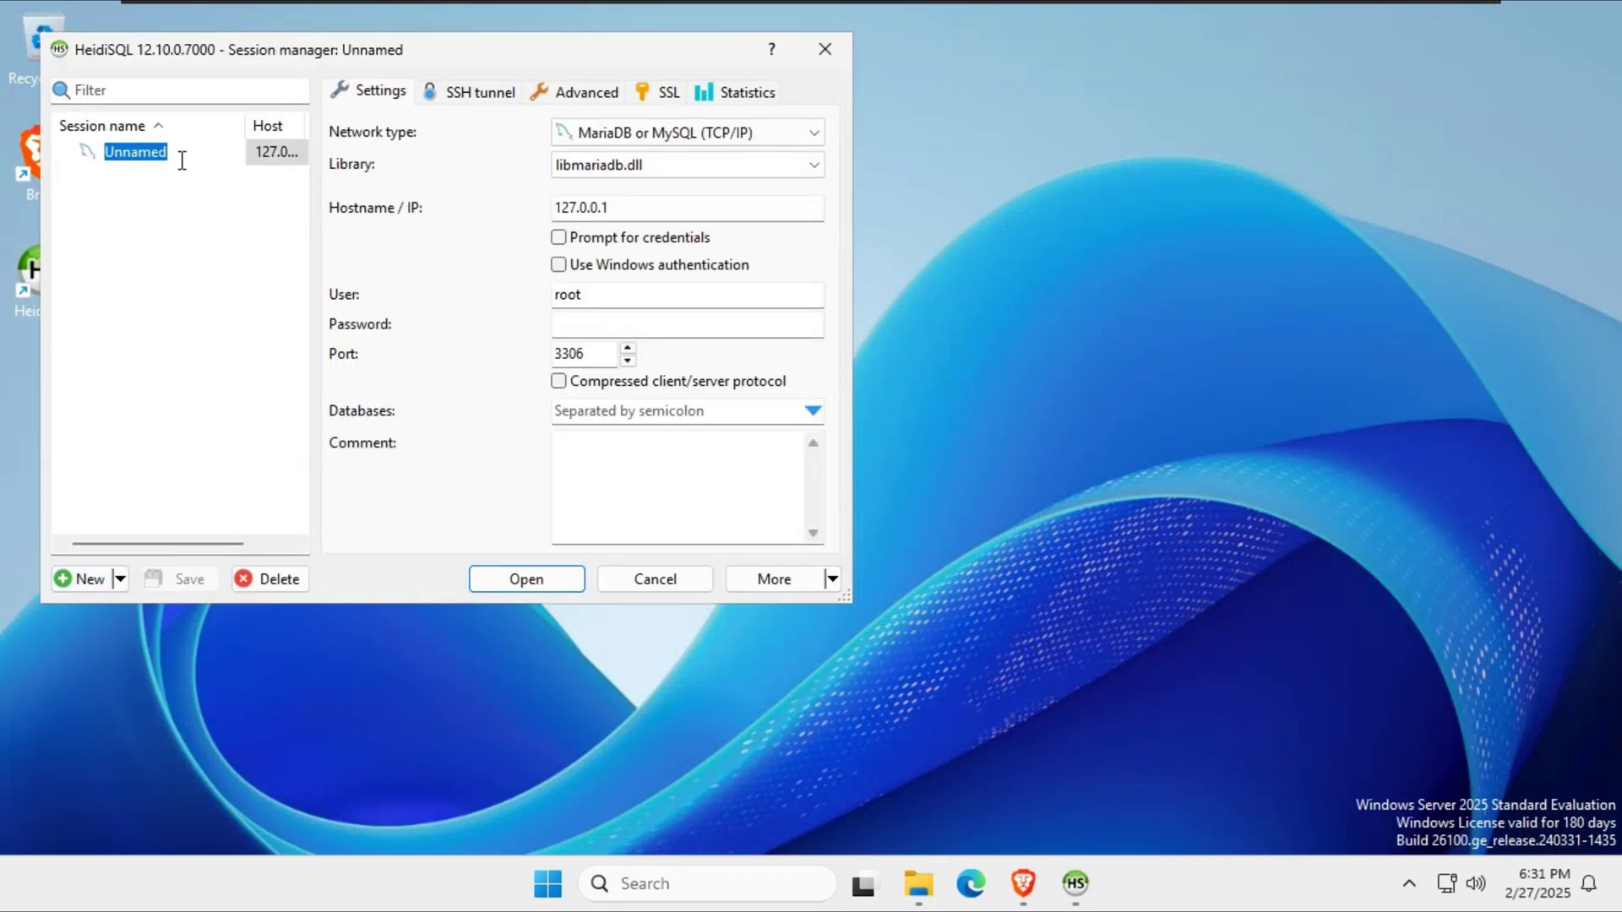
text(os ticket)
key(Return)
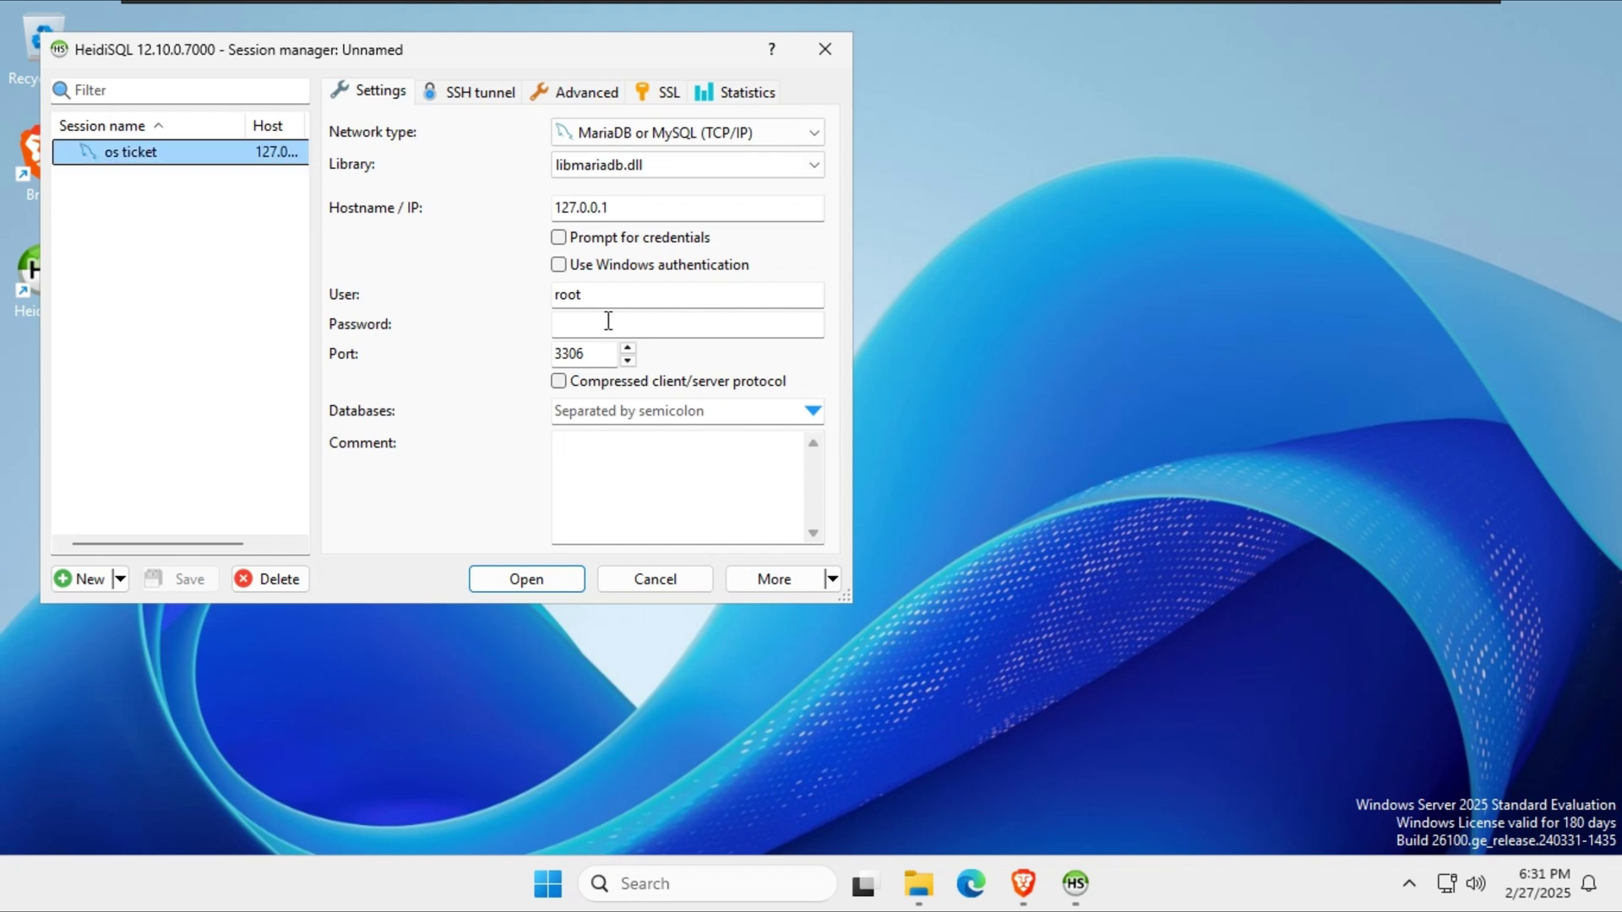
click(608, 321)
text(******)
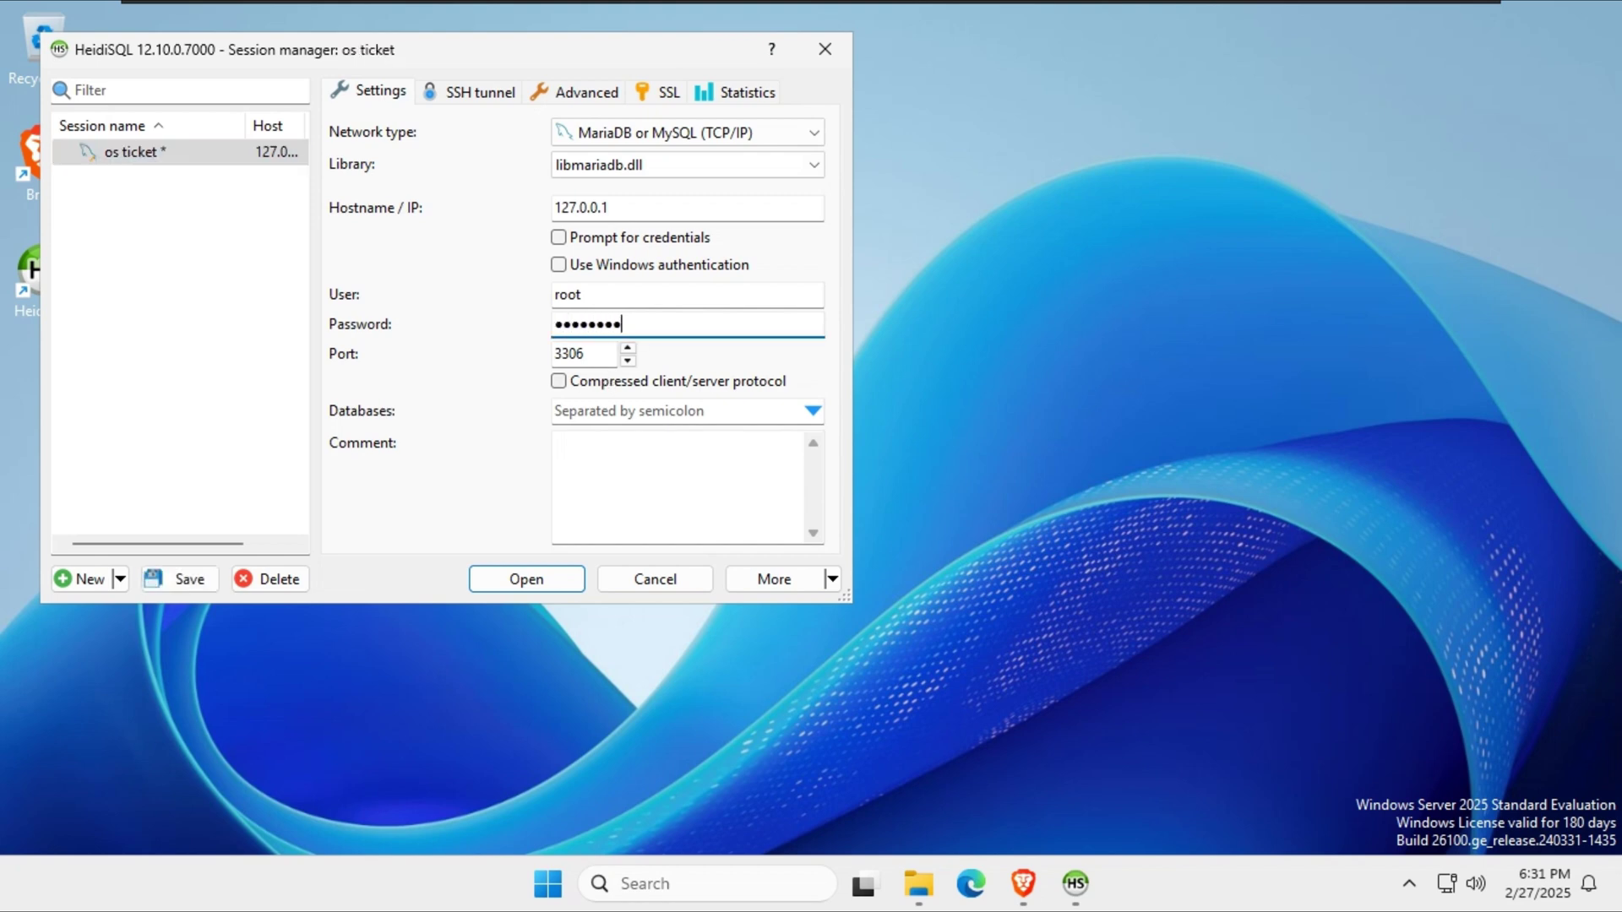
click(526, 579)
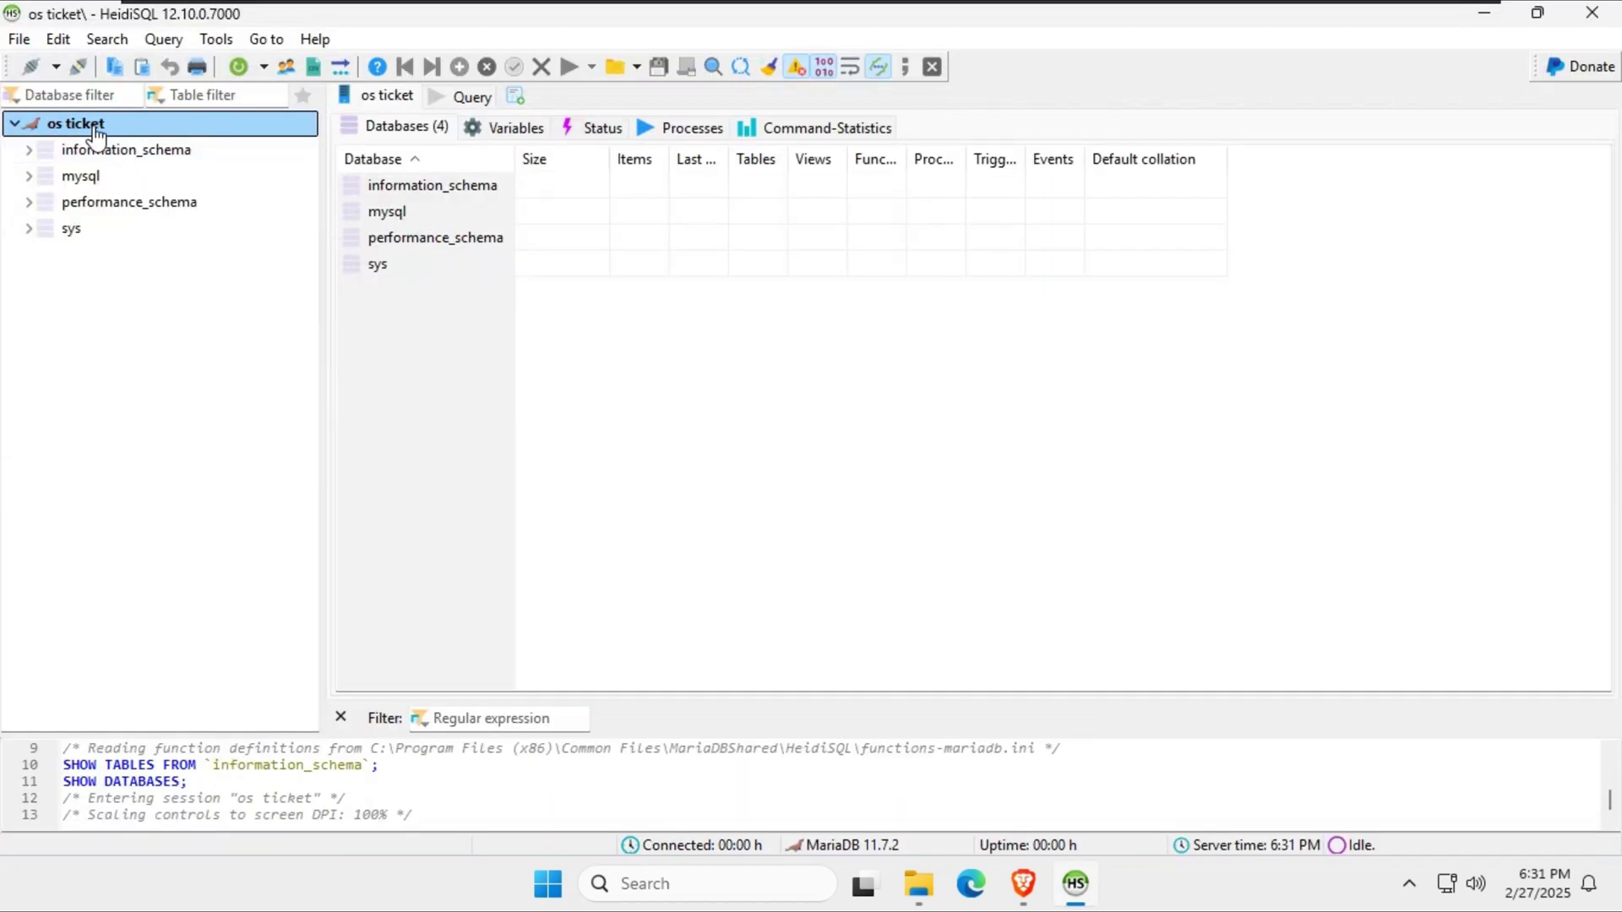
Create the database osticket-database with utf8mb4_unicode_ci collation.
right_click(96, 135)
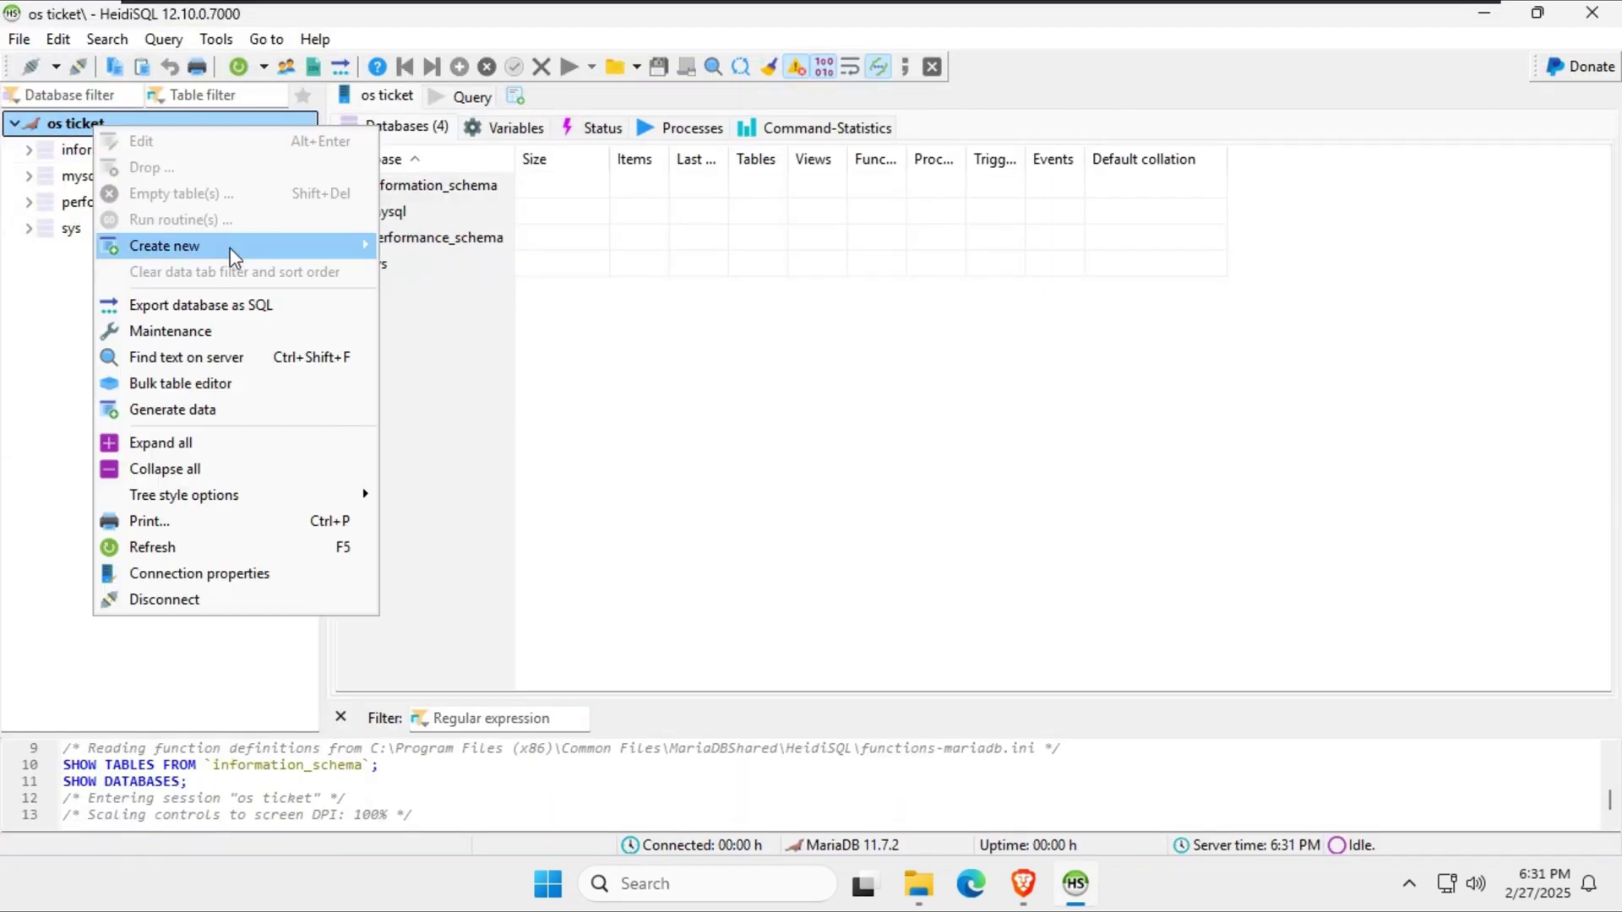
mouse_move(228, 246)
click(417, 243)
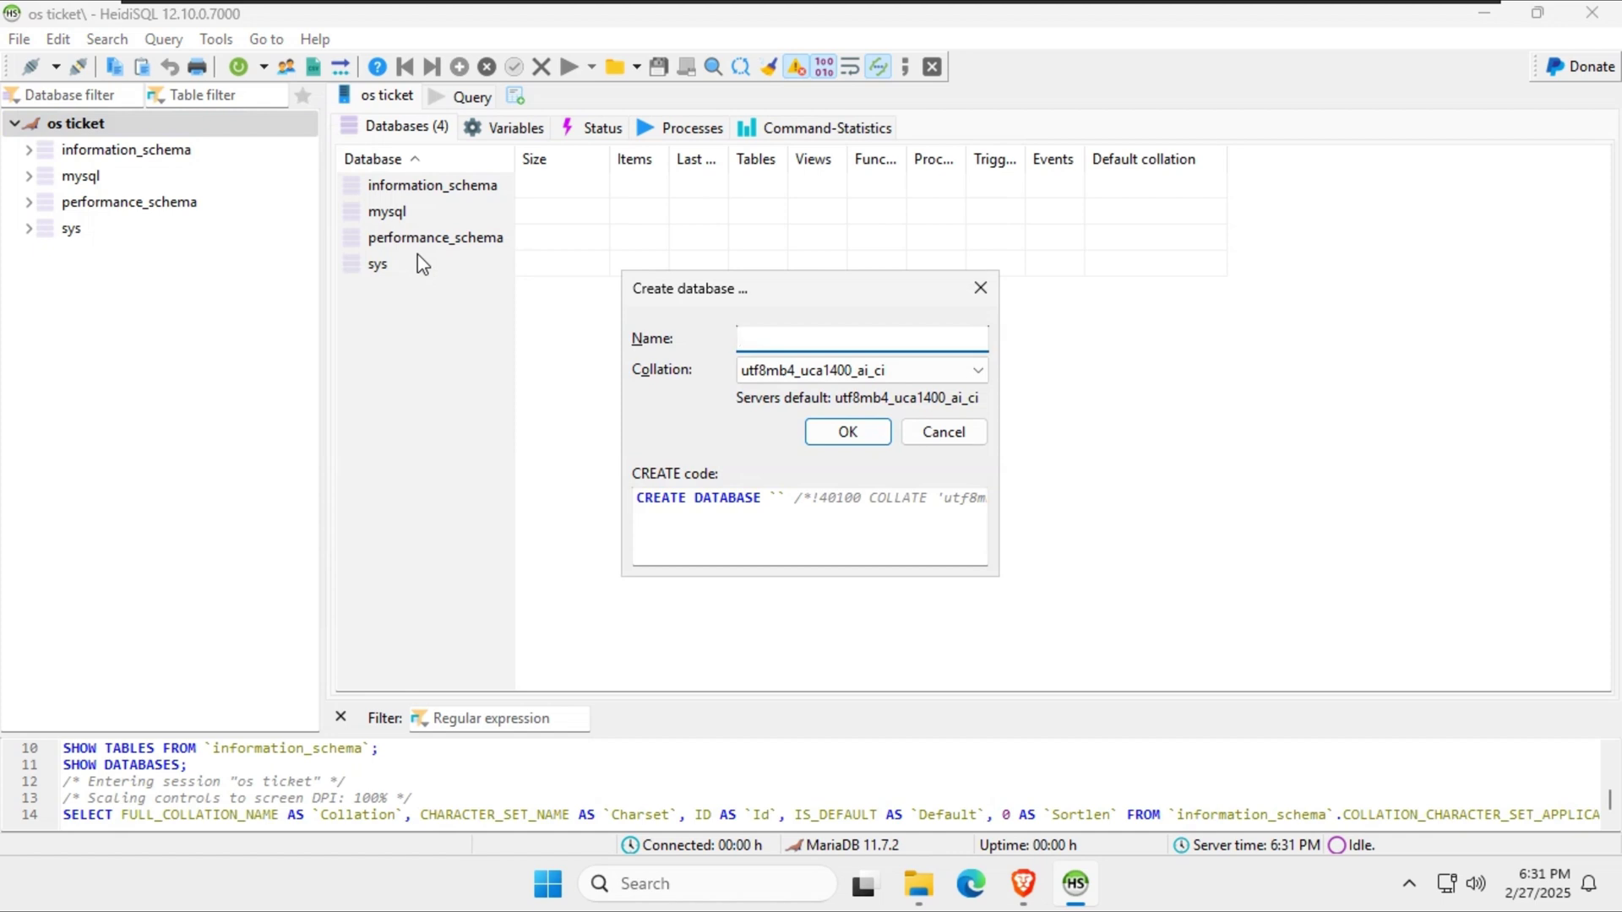
text(os)
key(BackSpace)
key(BackSpace)
text(os)
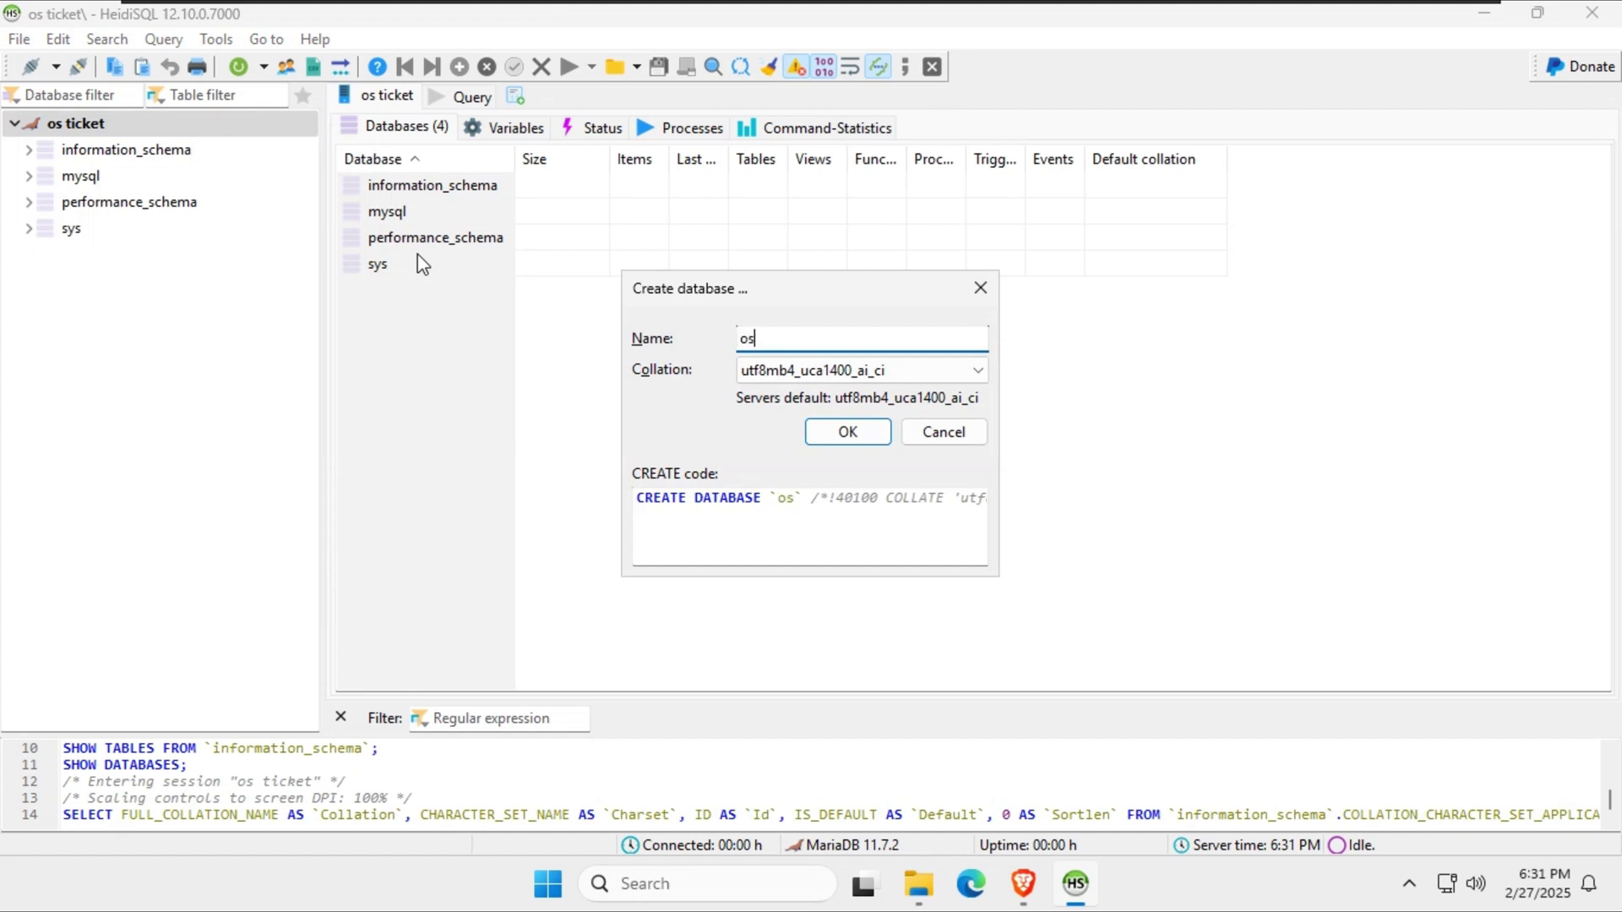
text(ticket-)
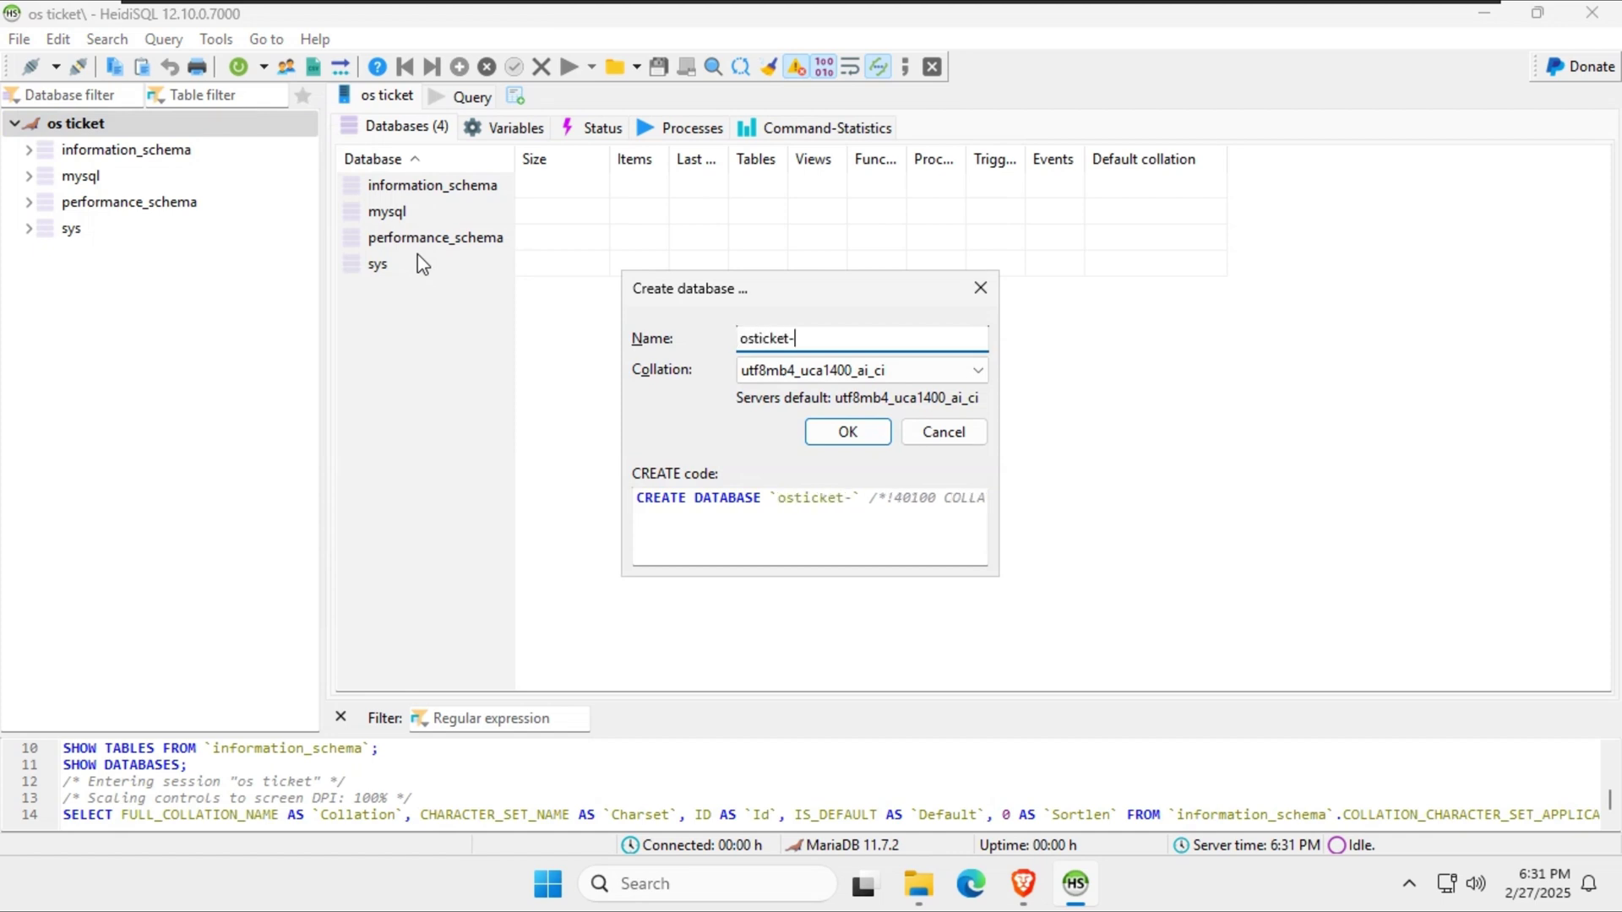
text(dfatabase)
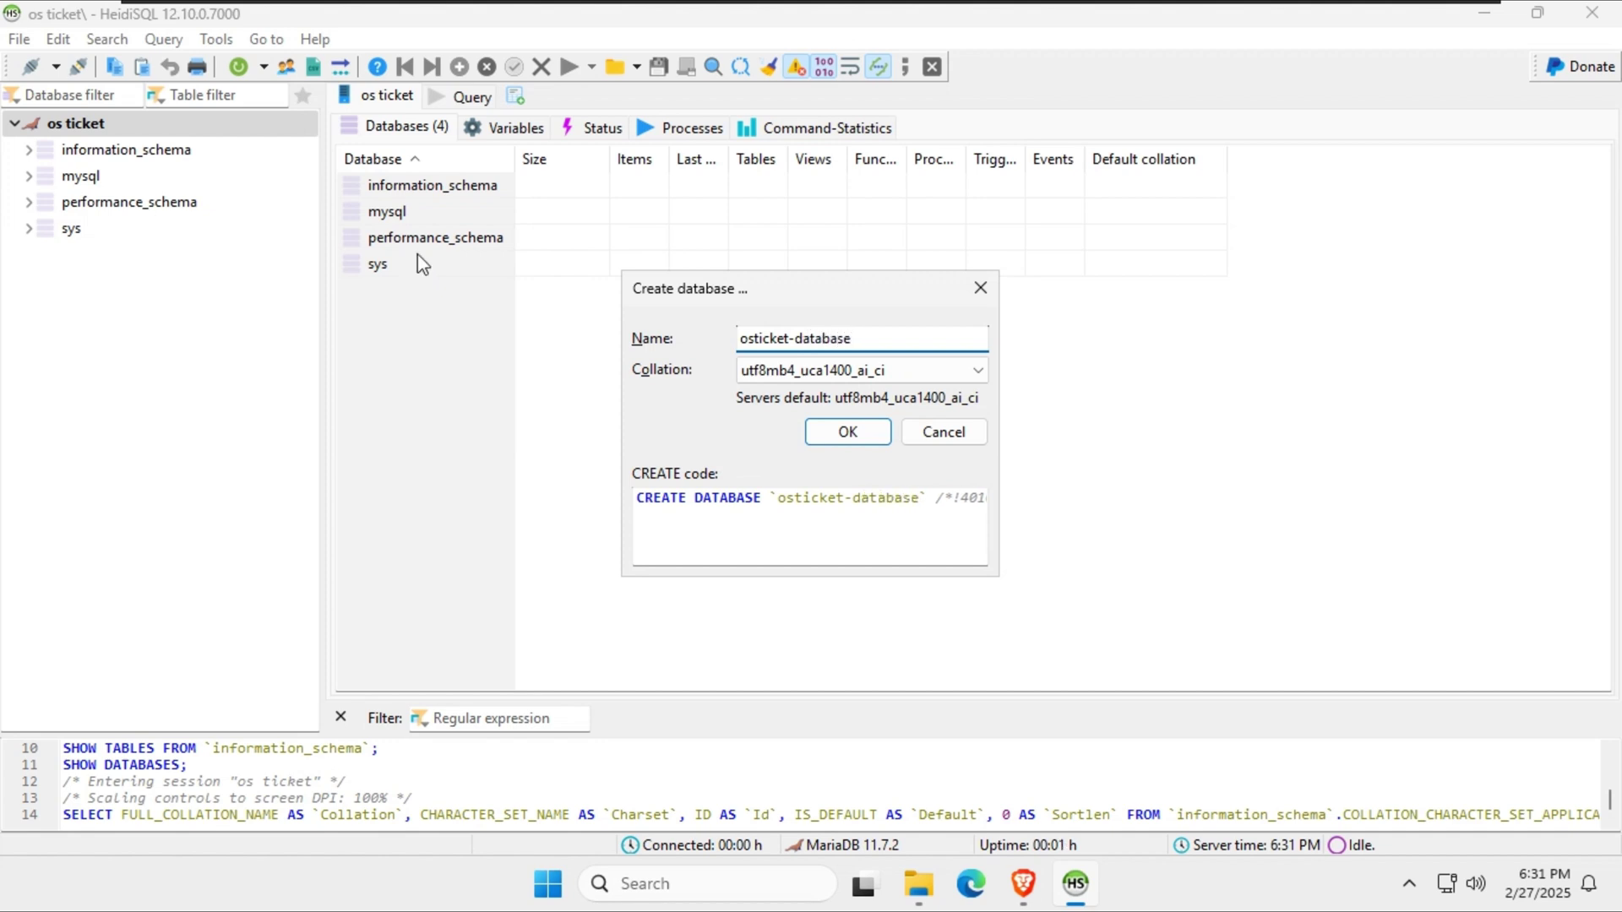
click(809, 372)
scroll(976, 611, down, 15)
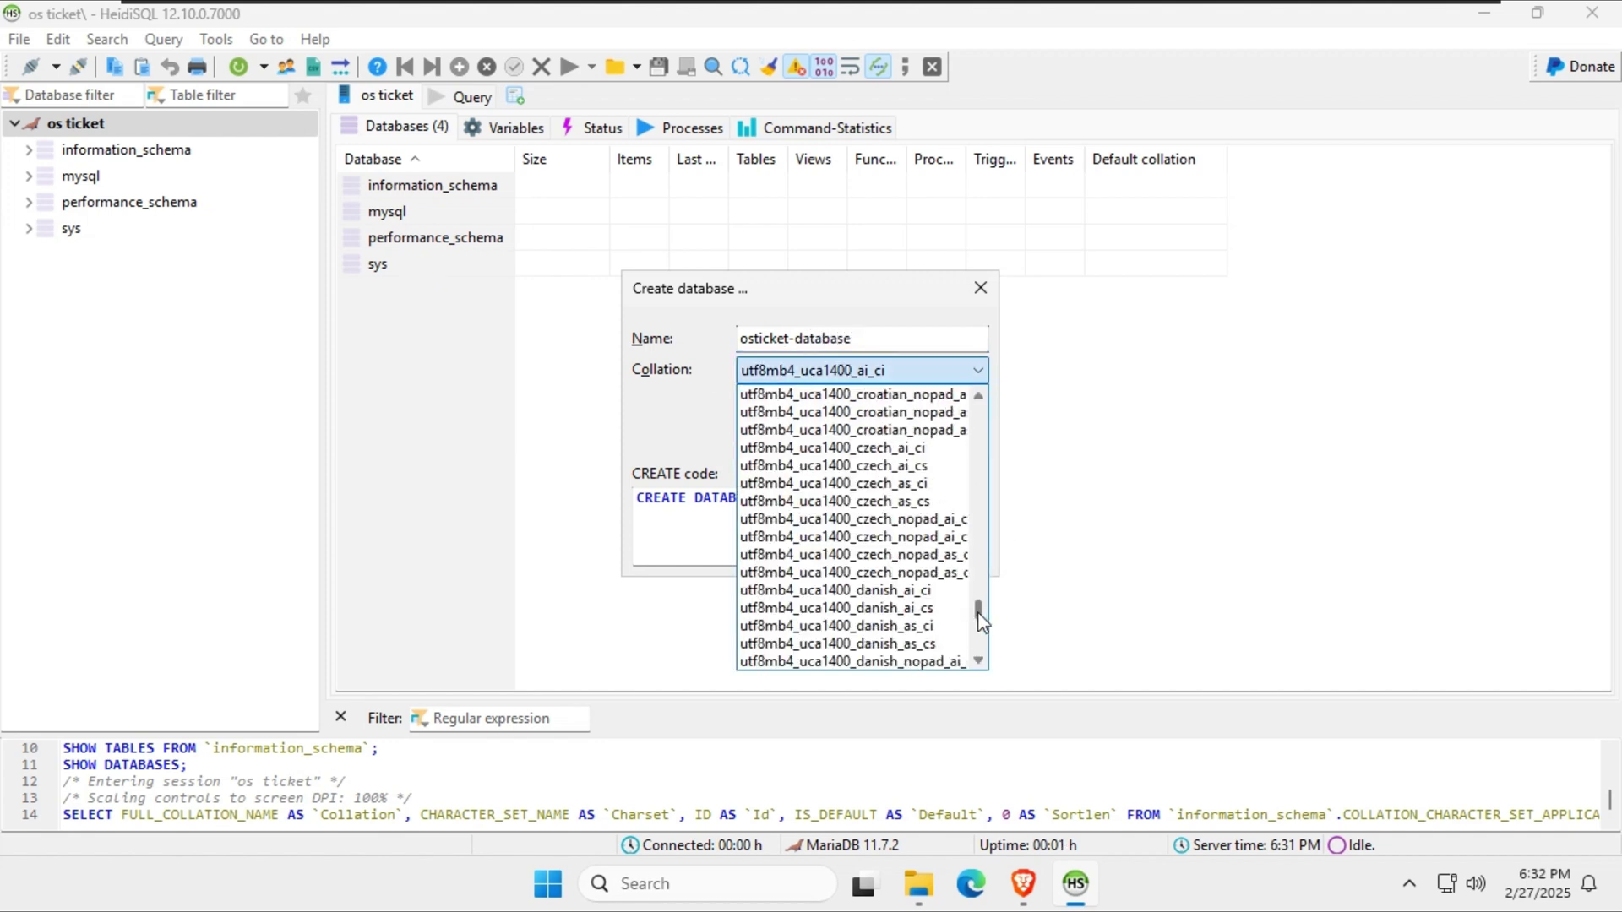
scroll(999, 630, down, 10)
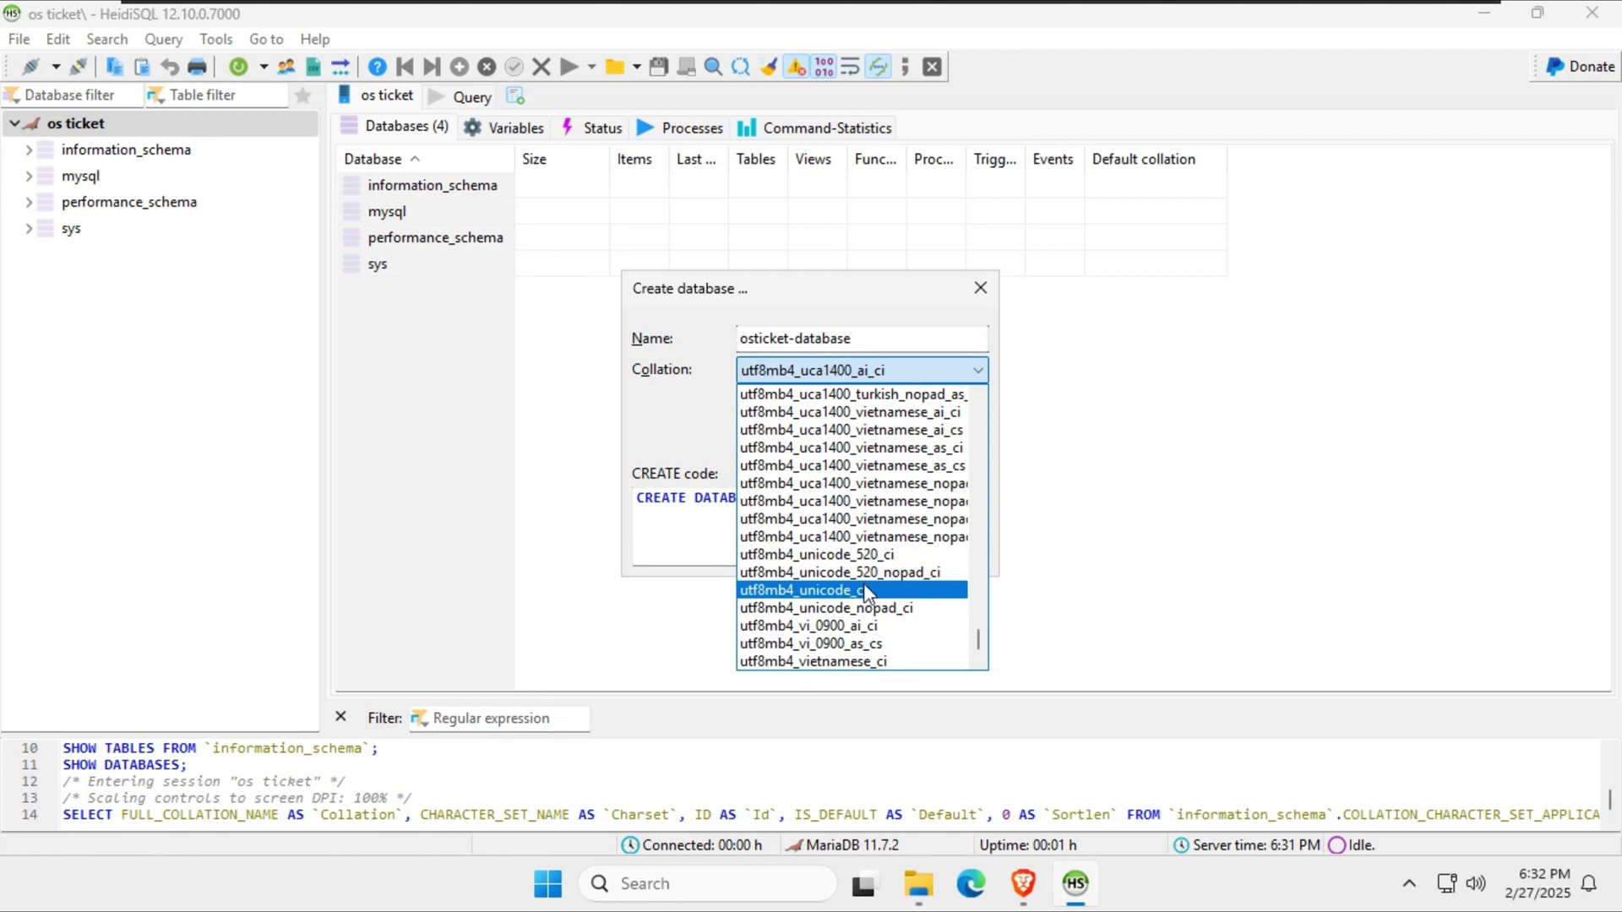
click(812, 591)
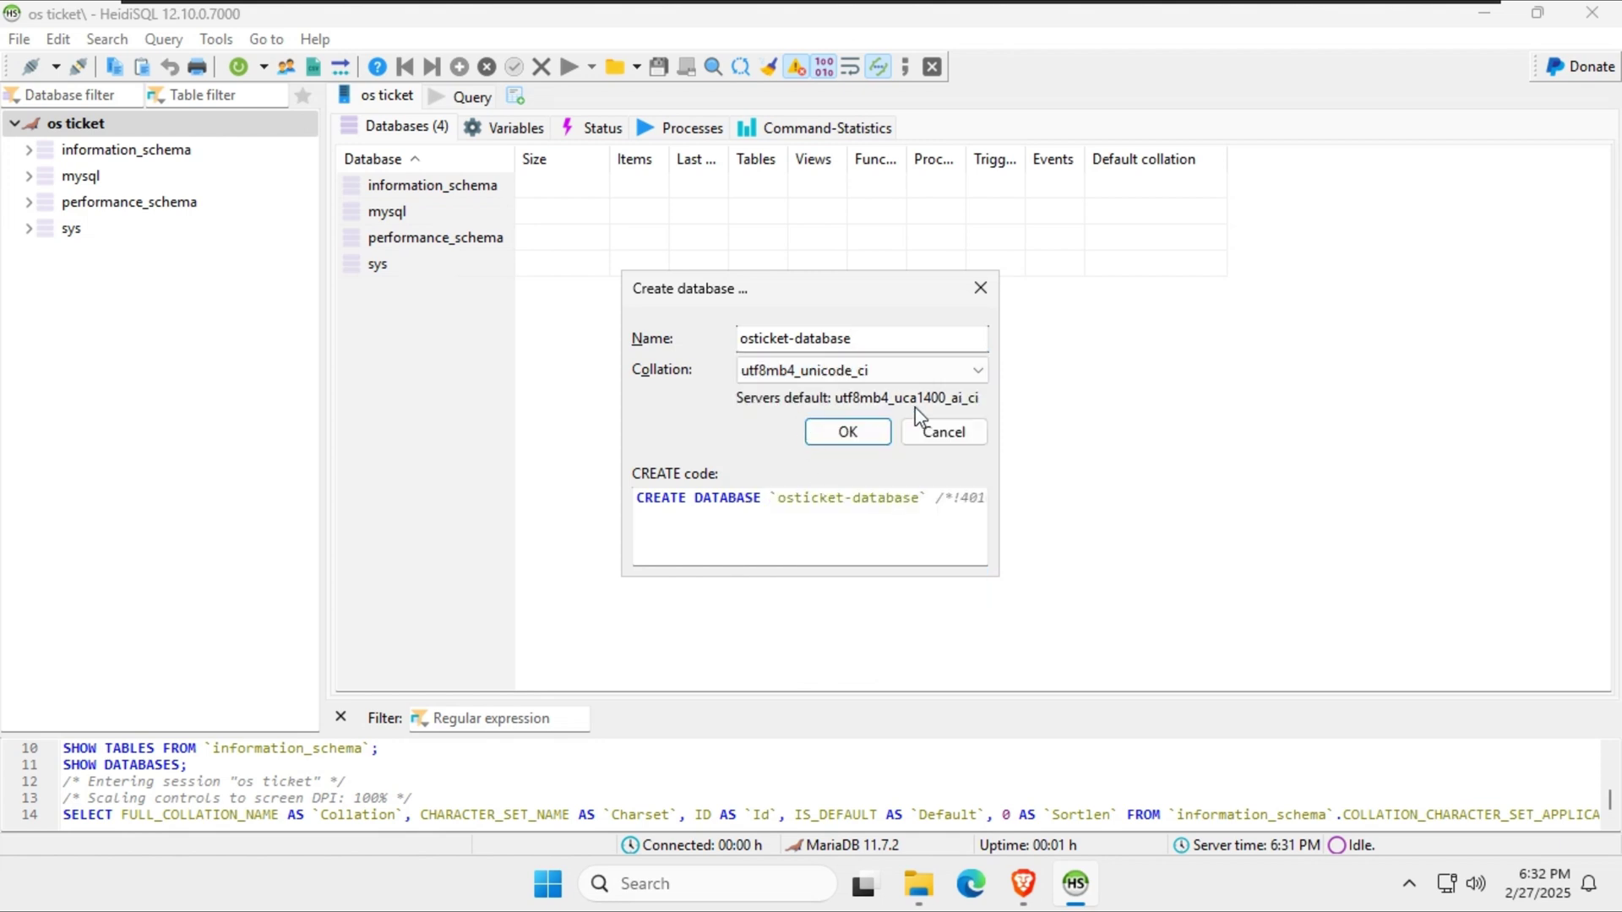
click(847, 432)
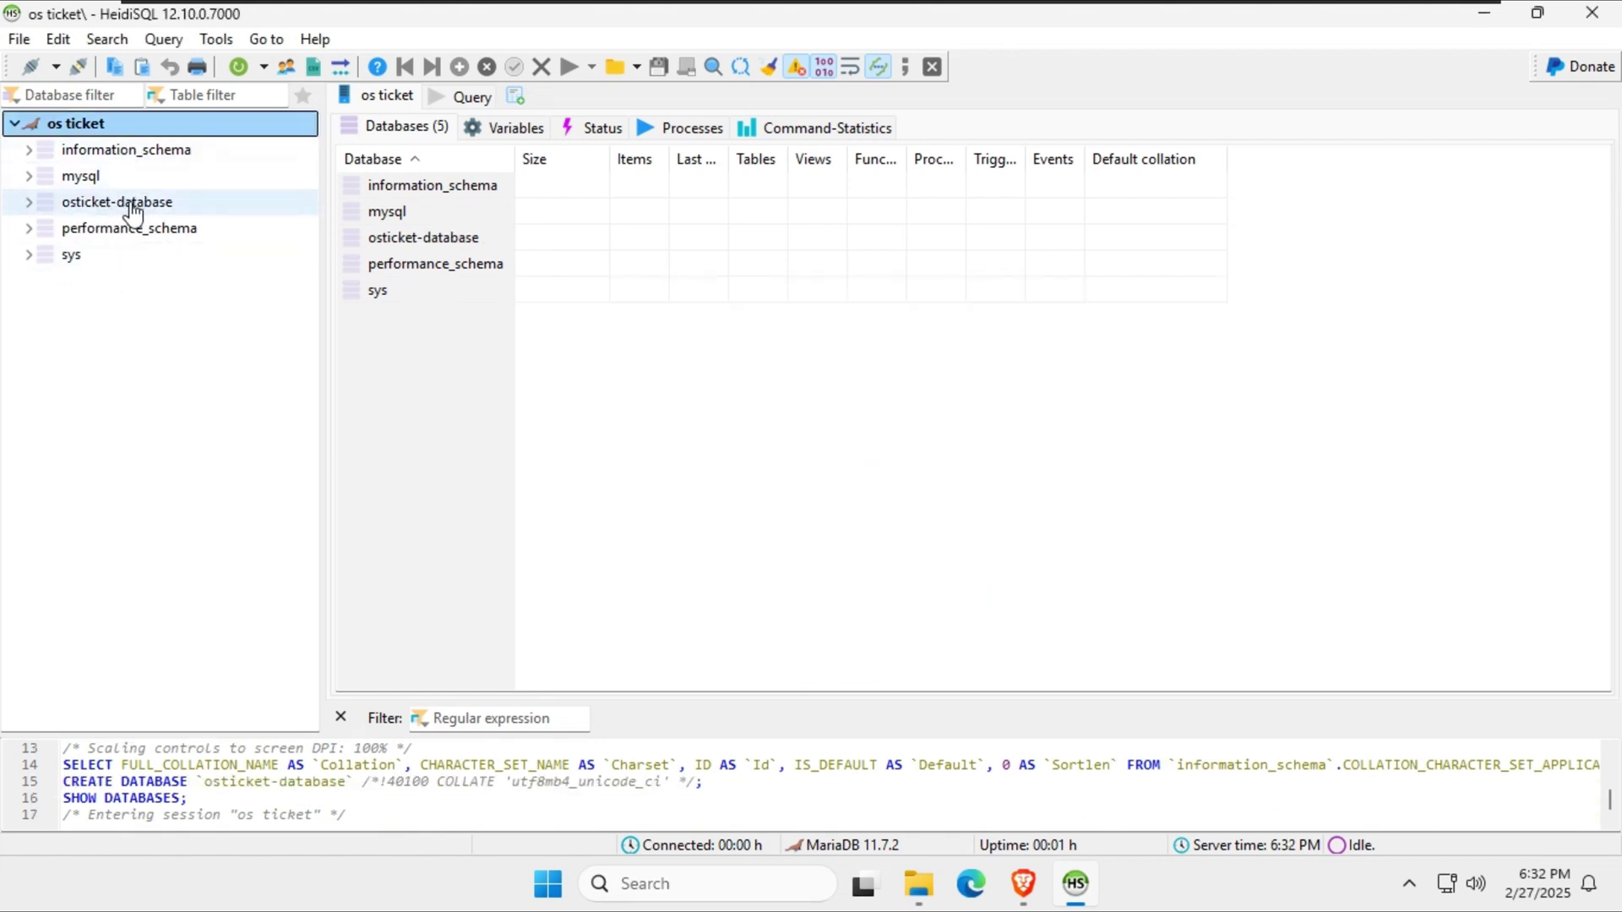
click(286, 67)
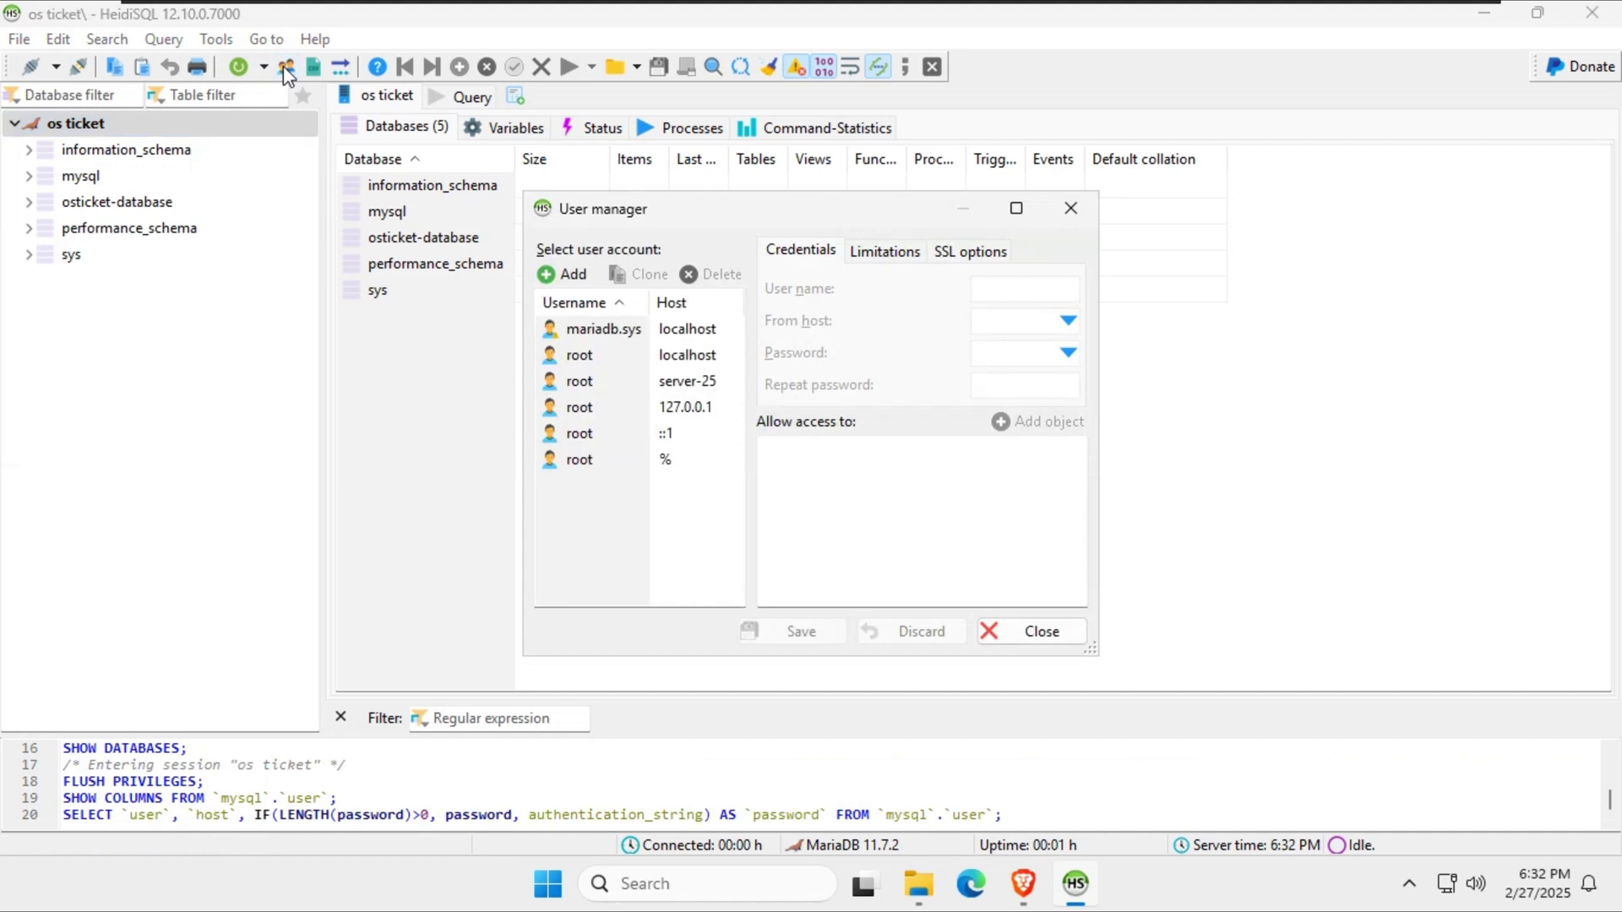
Add a new osticket user account on localhost and set its password.
click(570, 275)
text(osticket)
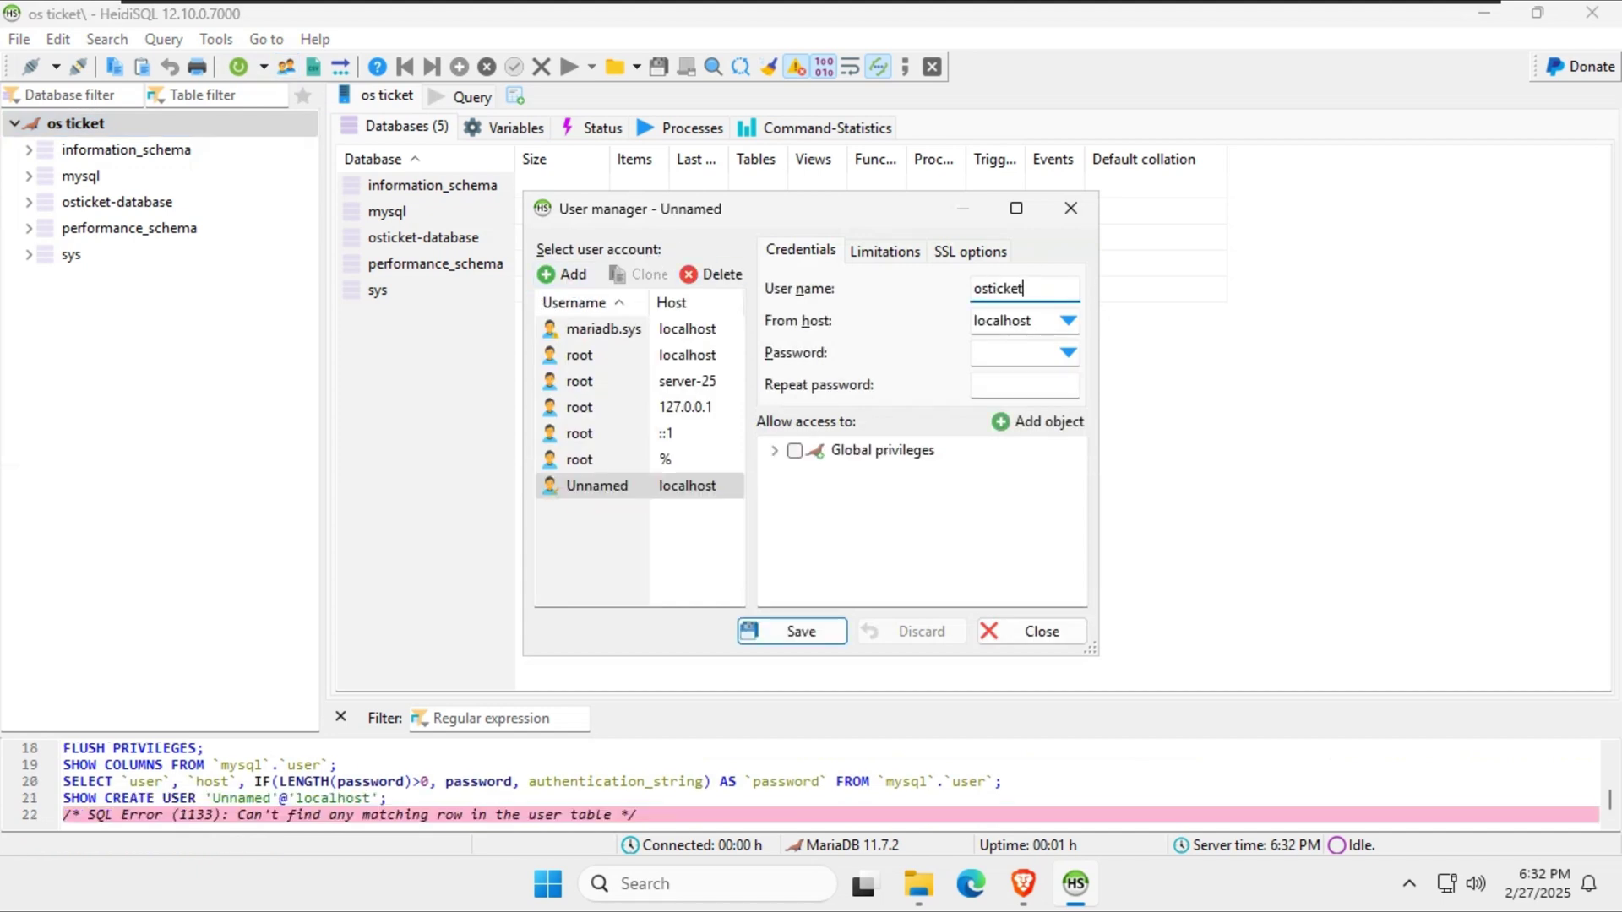
click(1030, 362)
text(1)
key(Tab)
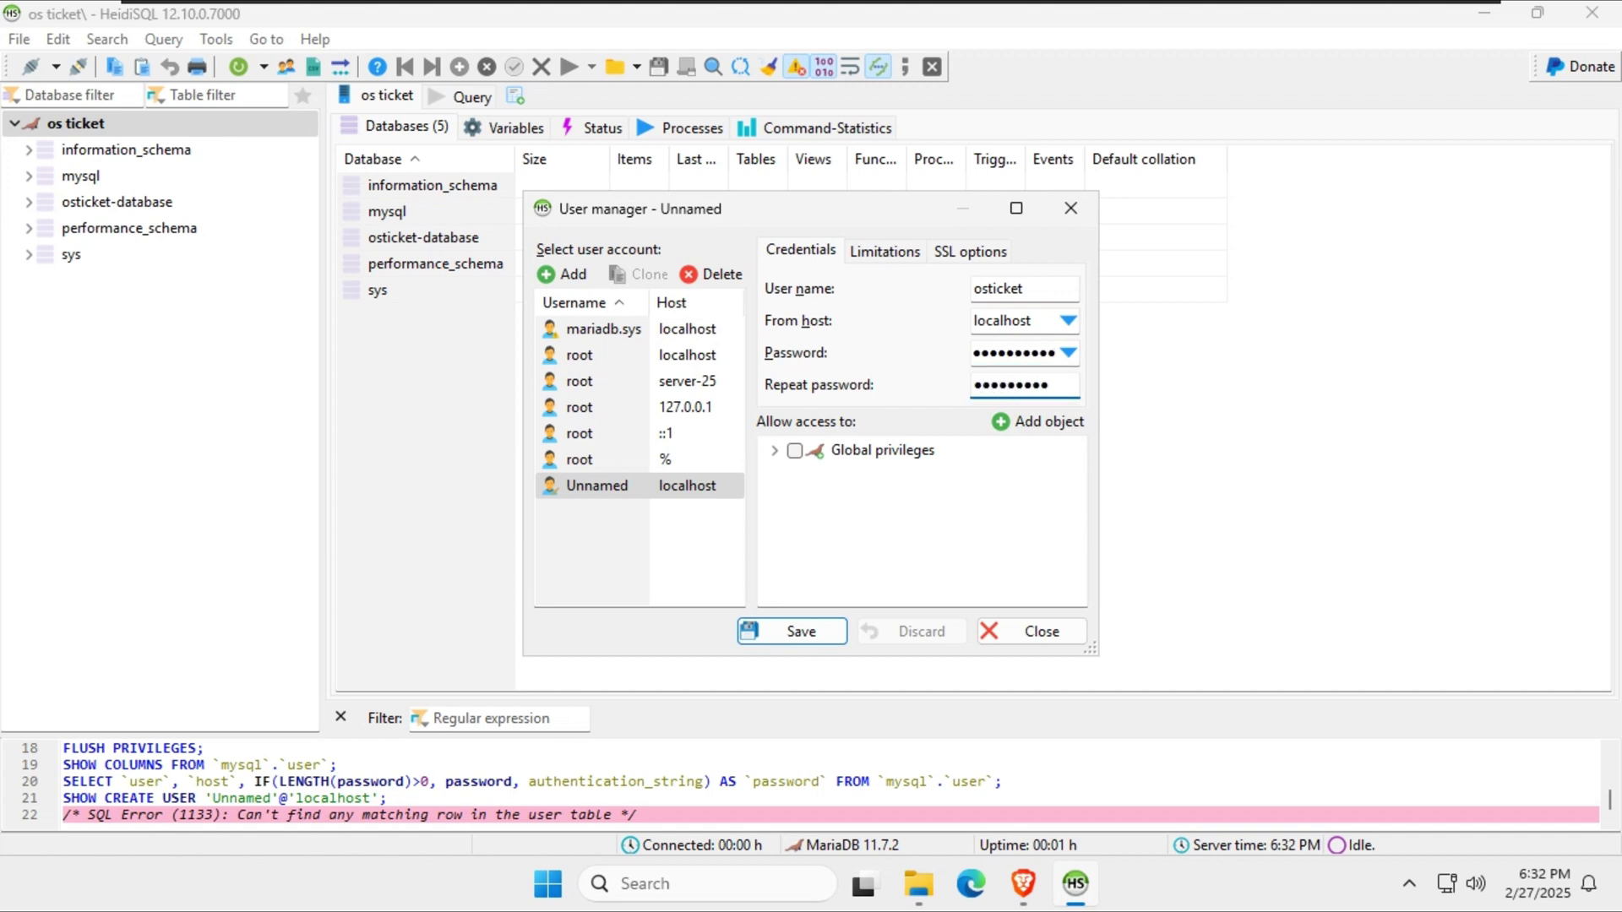
Grant the user all privileges on osticket-database, save it, and close HeidiSQL.
click(1026, 425)
click(804, 376)
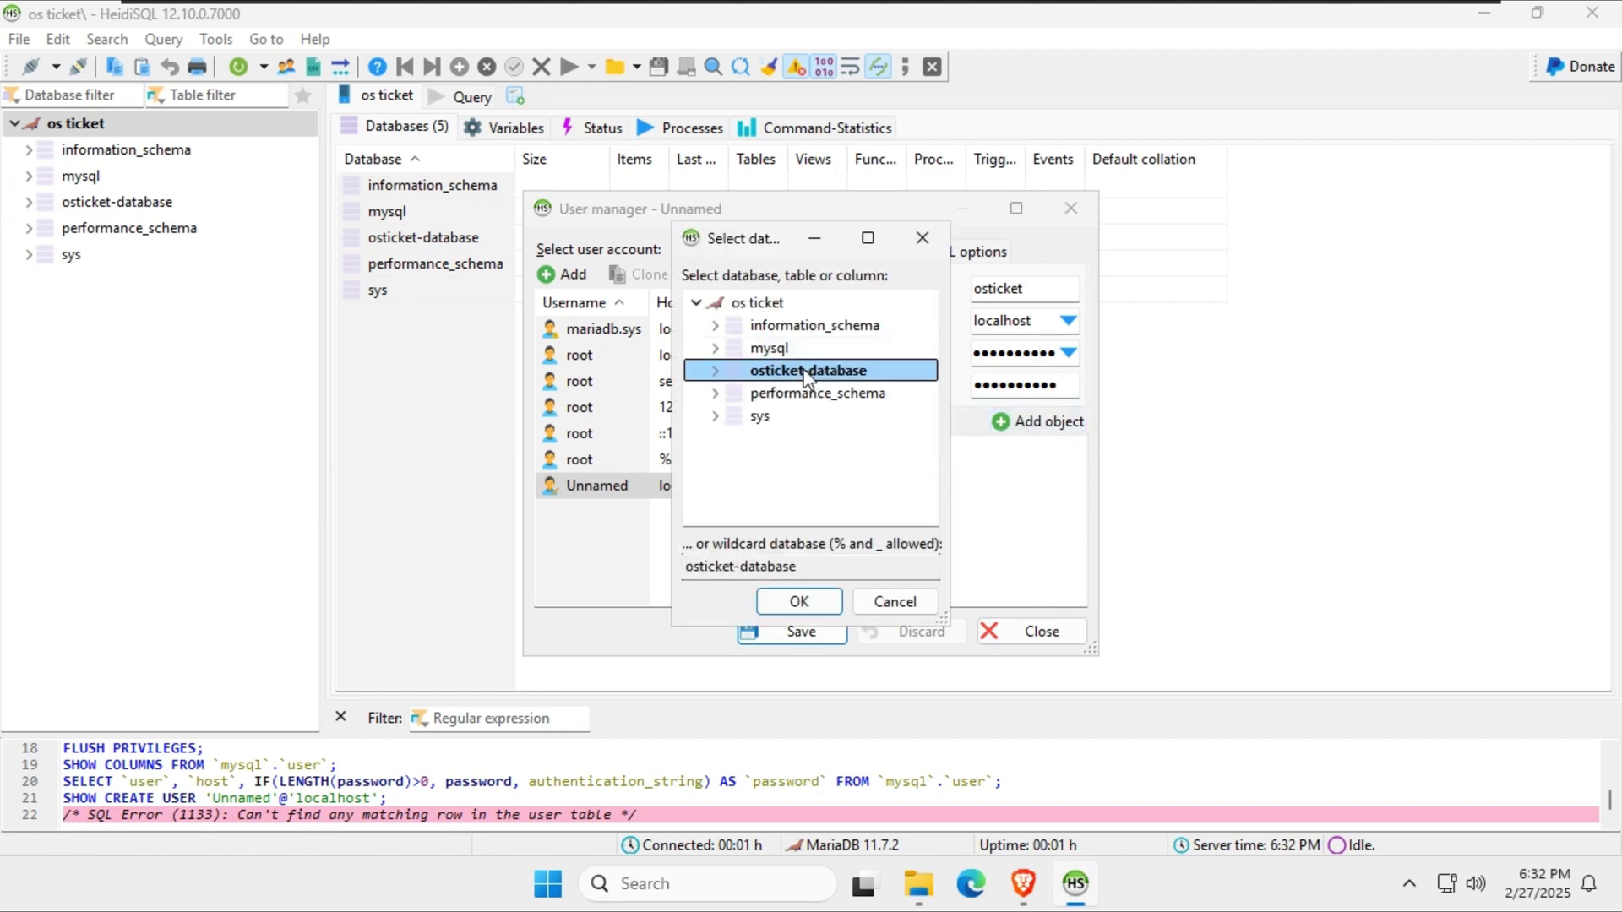
click(799, 602)
click(803, 475)
scroll(902, 517, down, 5)
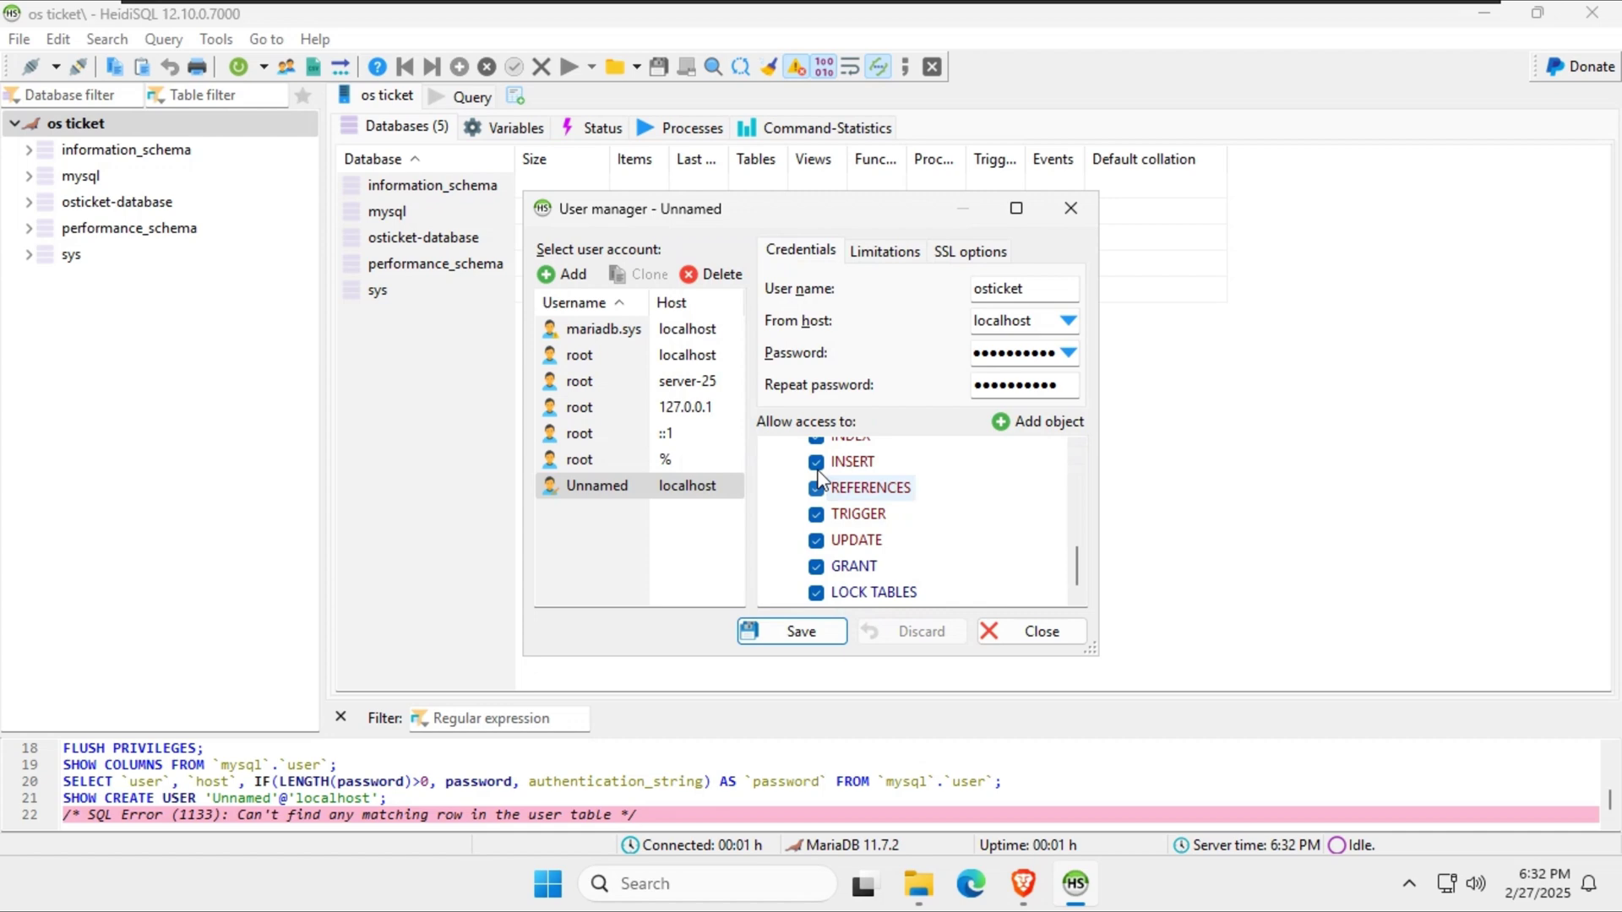
click(812, 631)
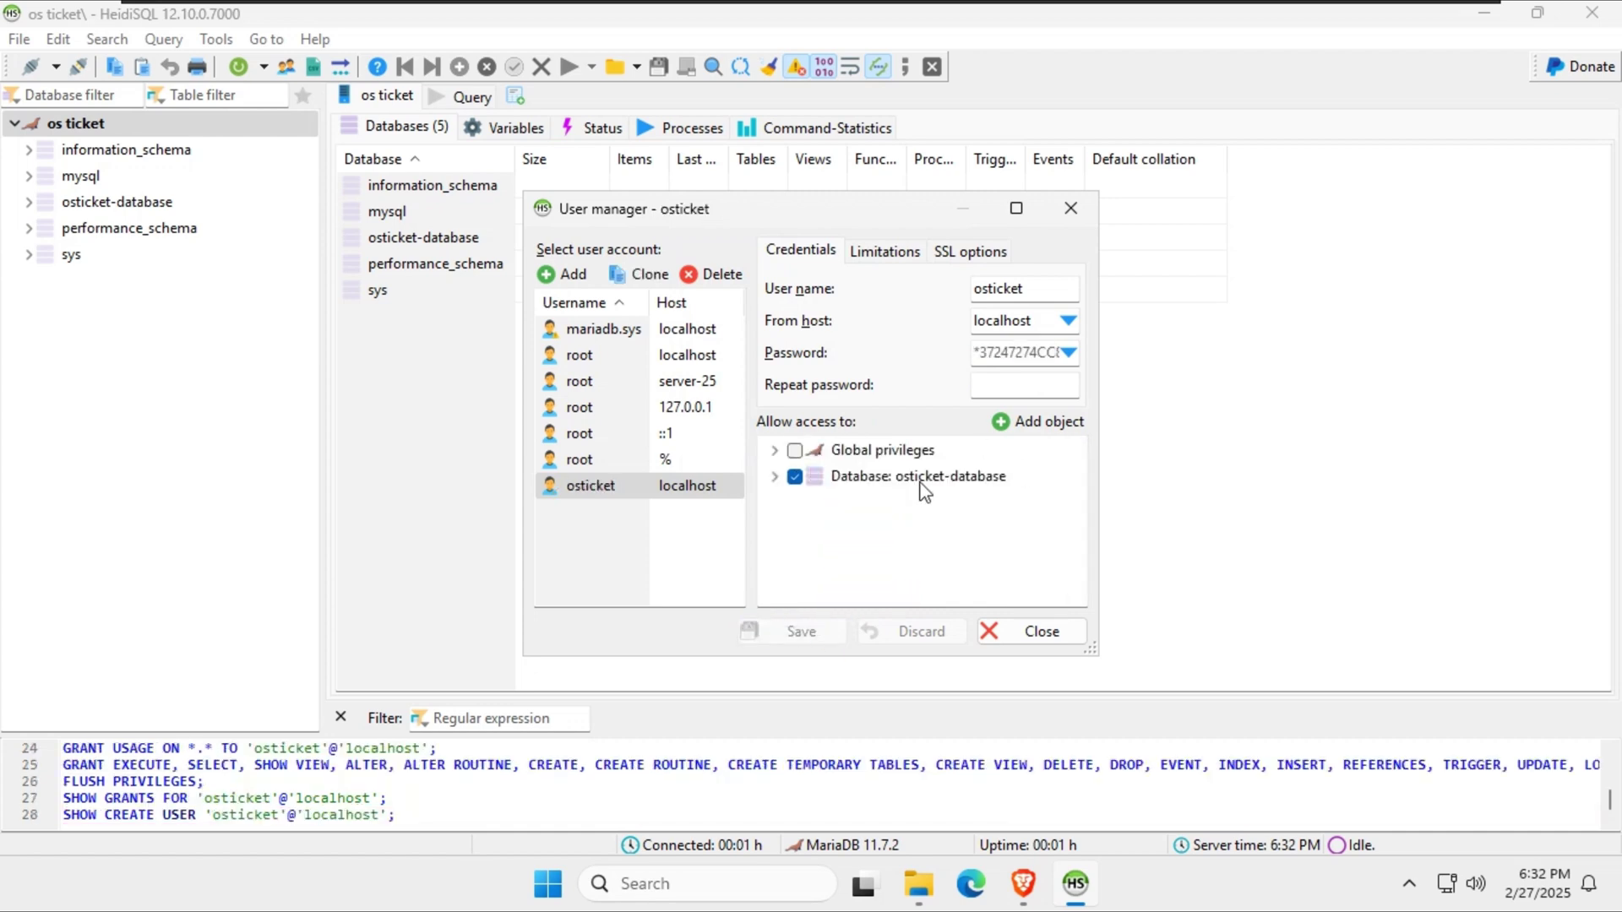
click(1027, 633)
click(116, 204)
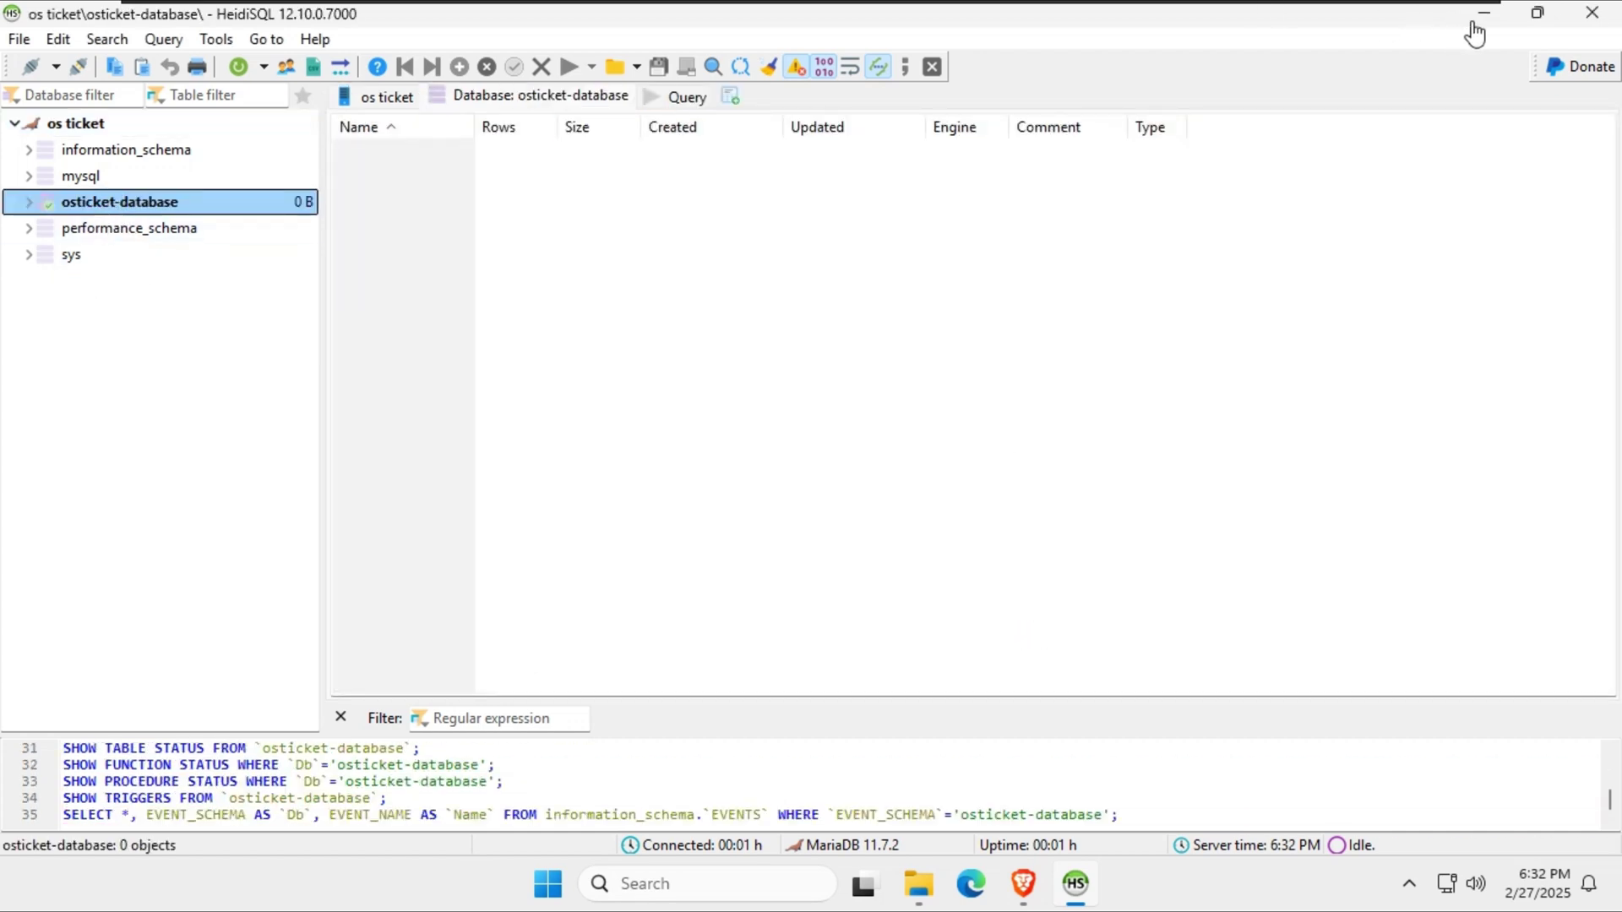
click(1578, 10)
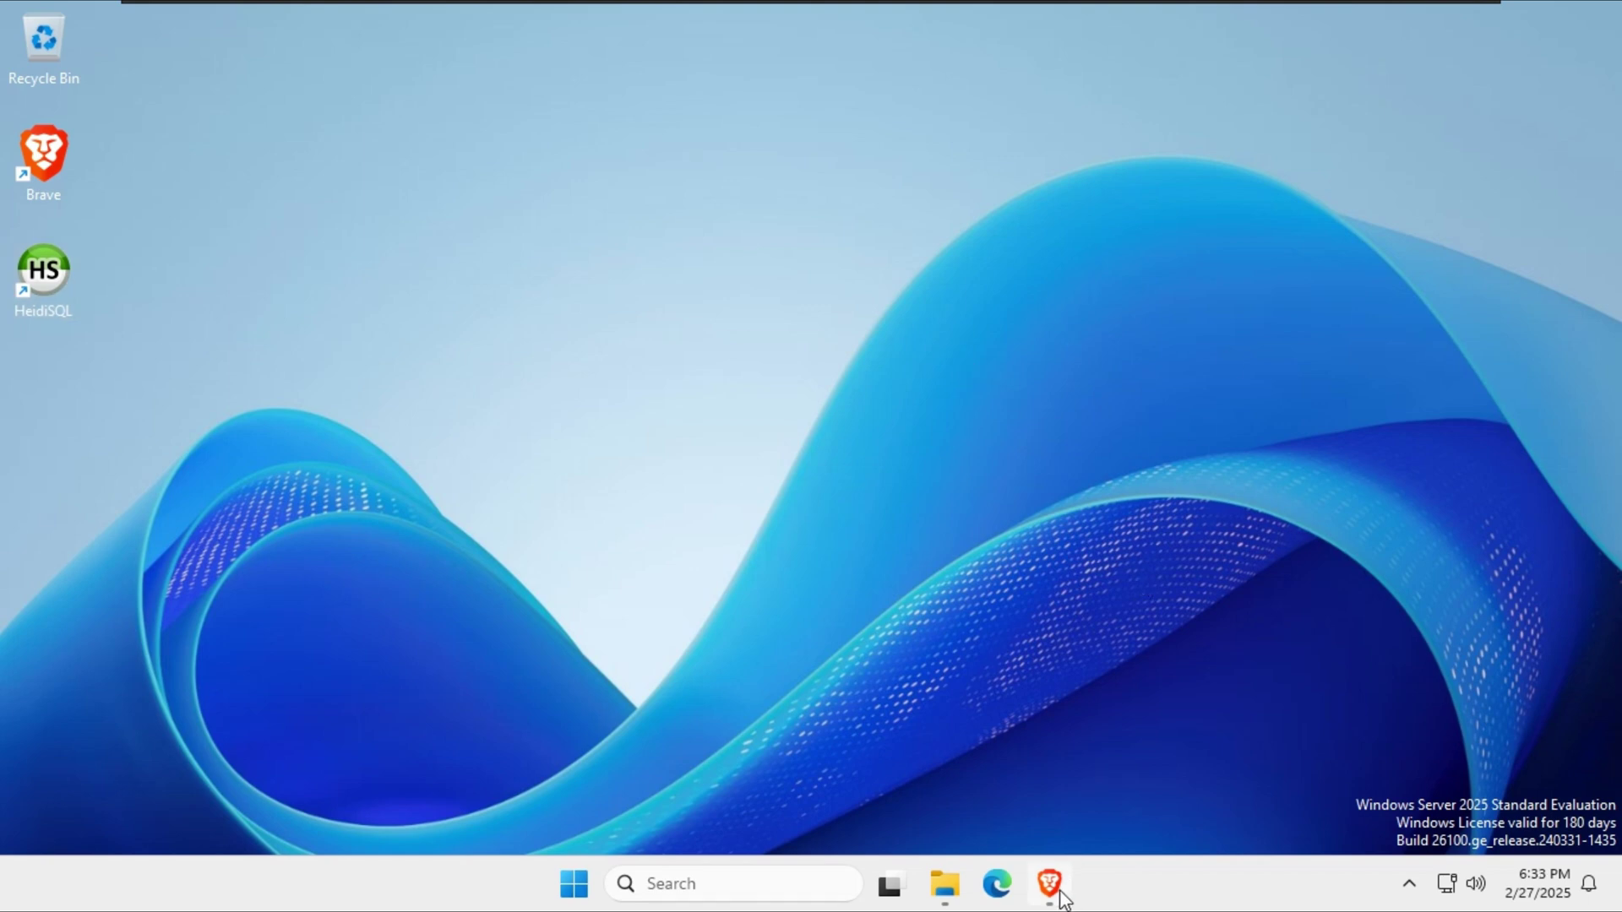
Extract the downloaded osTicket zip from the Downloads folder.
mouse_move(1062, 898)
key(super)
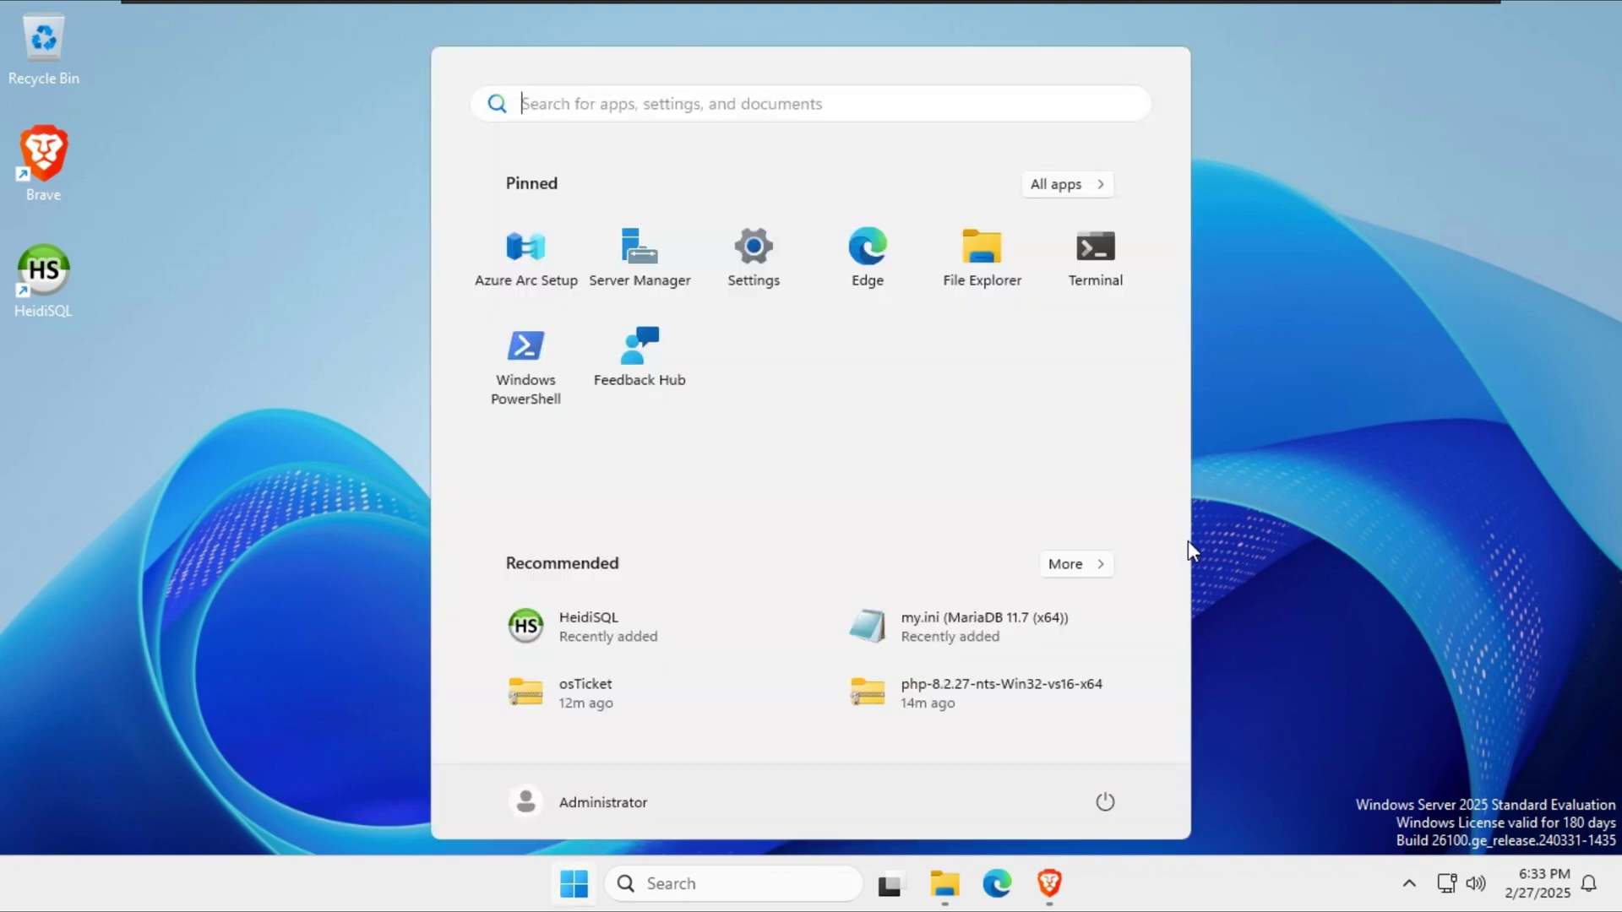
key(super+e)
click(99, 563)
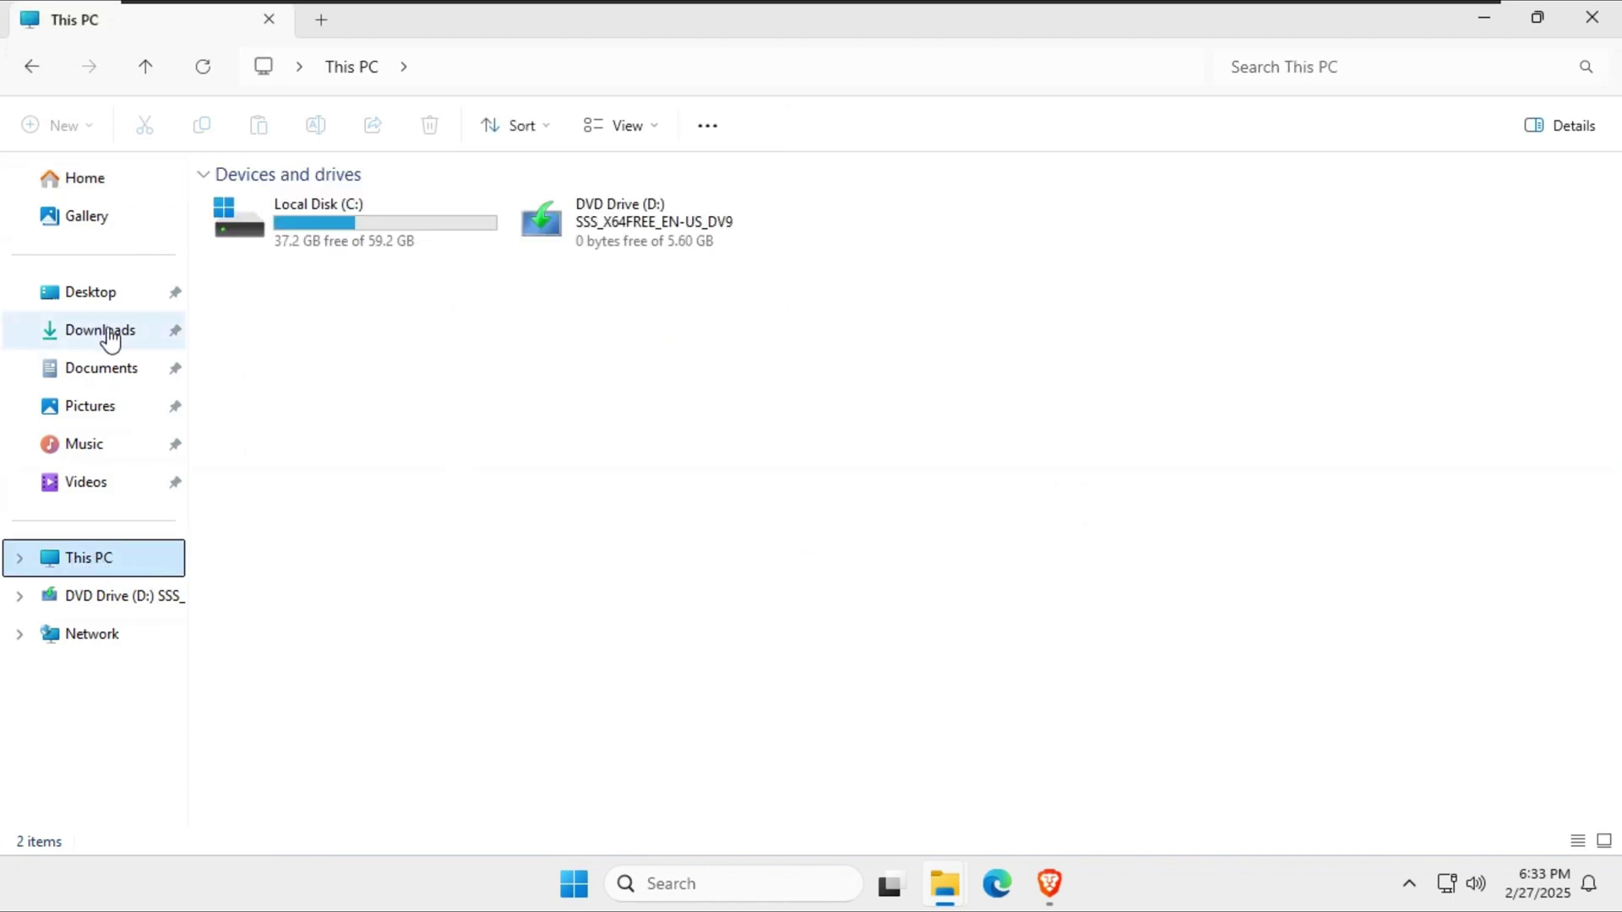
click(101, 331)
right_click(262, 249)
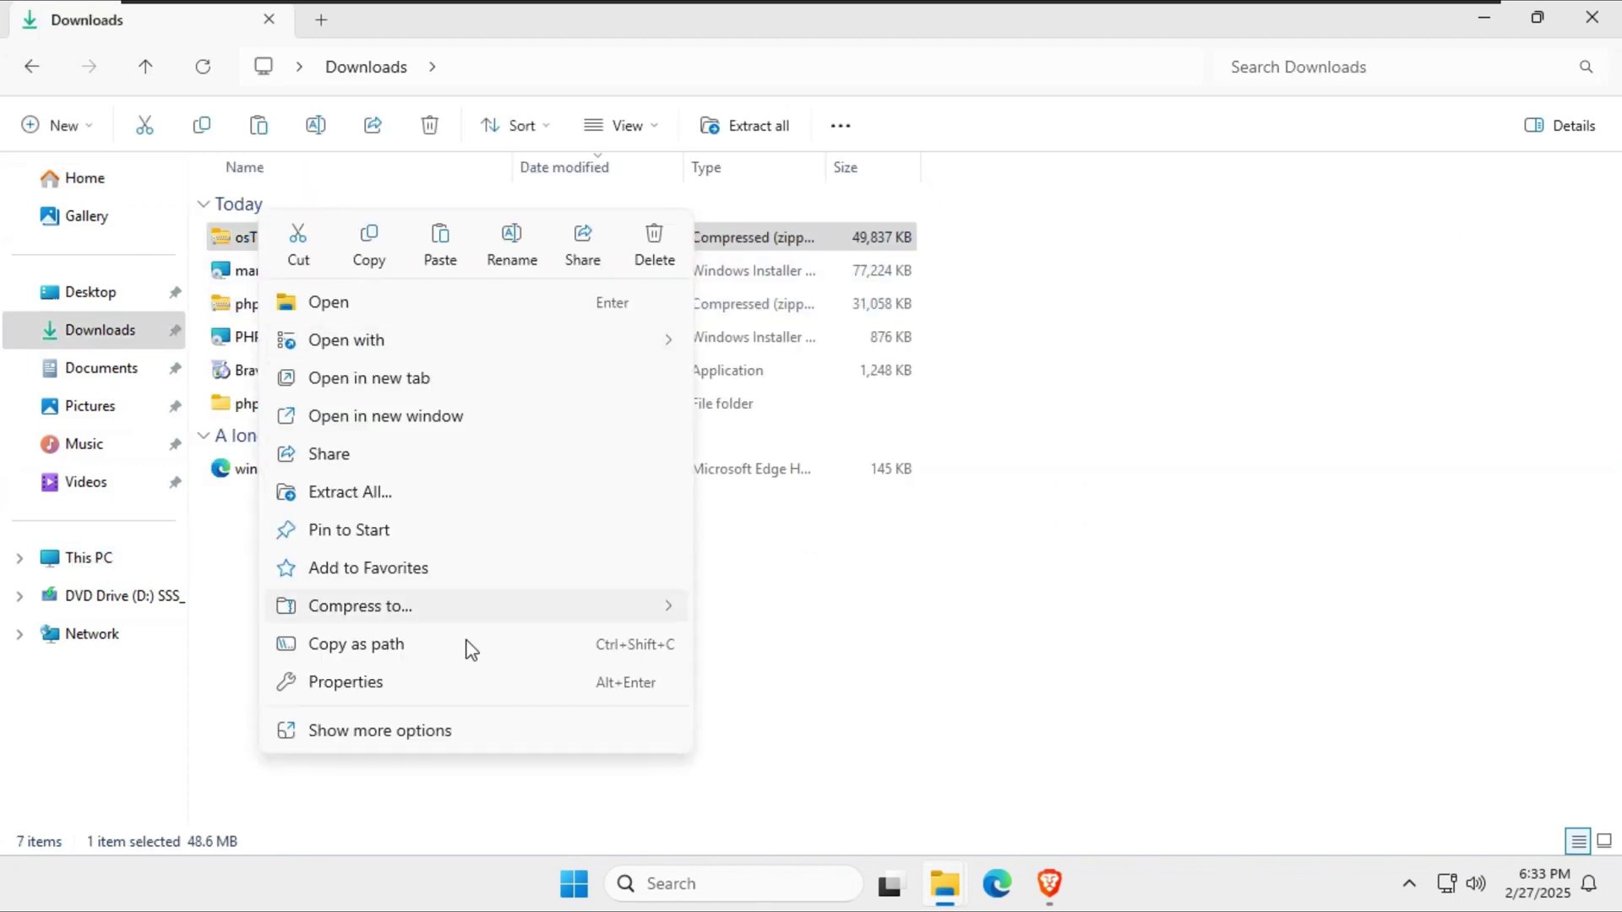
click(346, 493)
click(1039, 674)
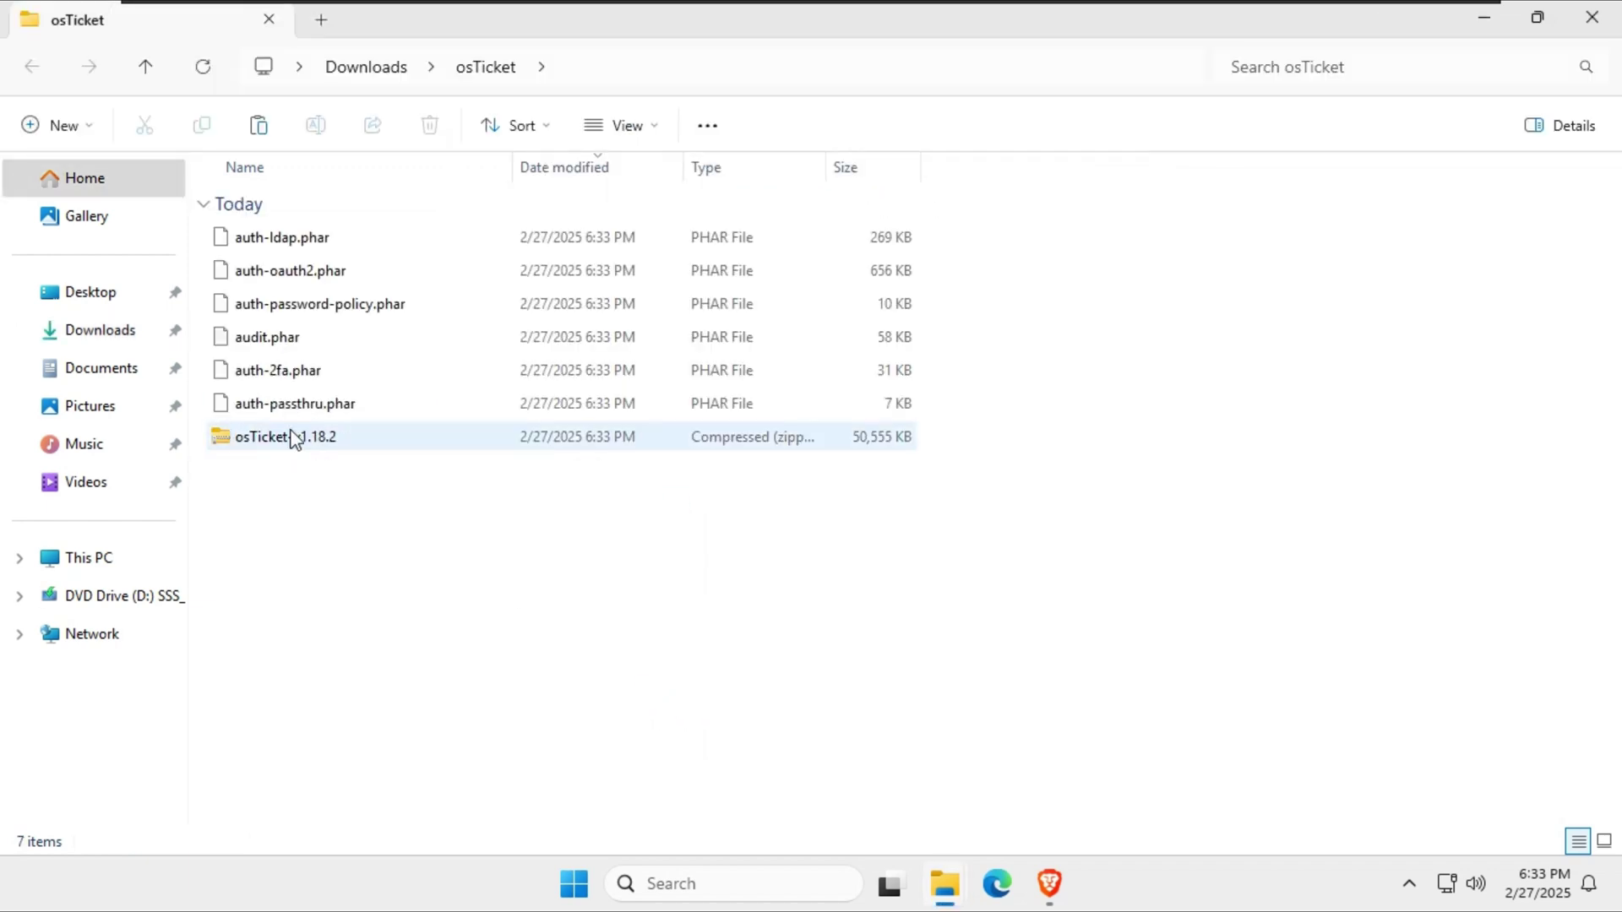
Extract the inner osTicket-v1.18.2 zip archive.
right_click(289, 438)
click(404, 490)
click(1017, 665)
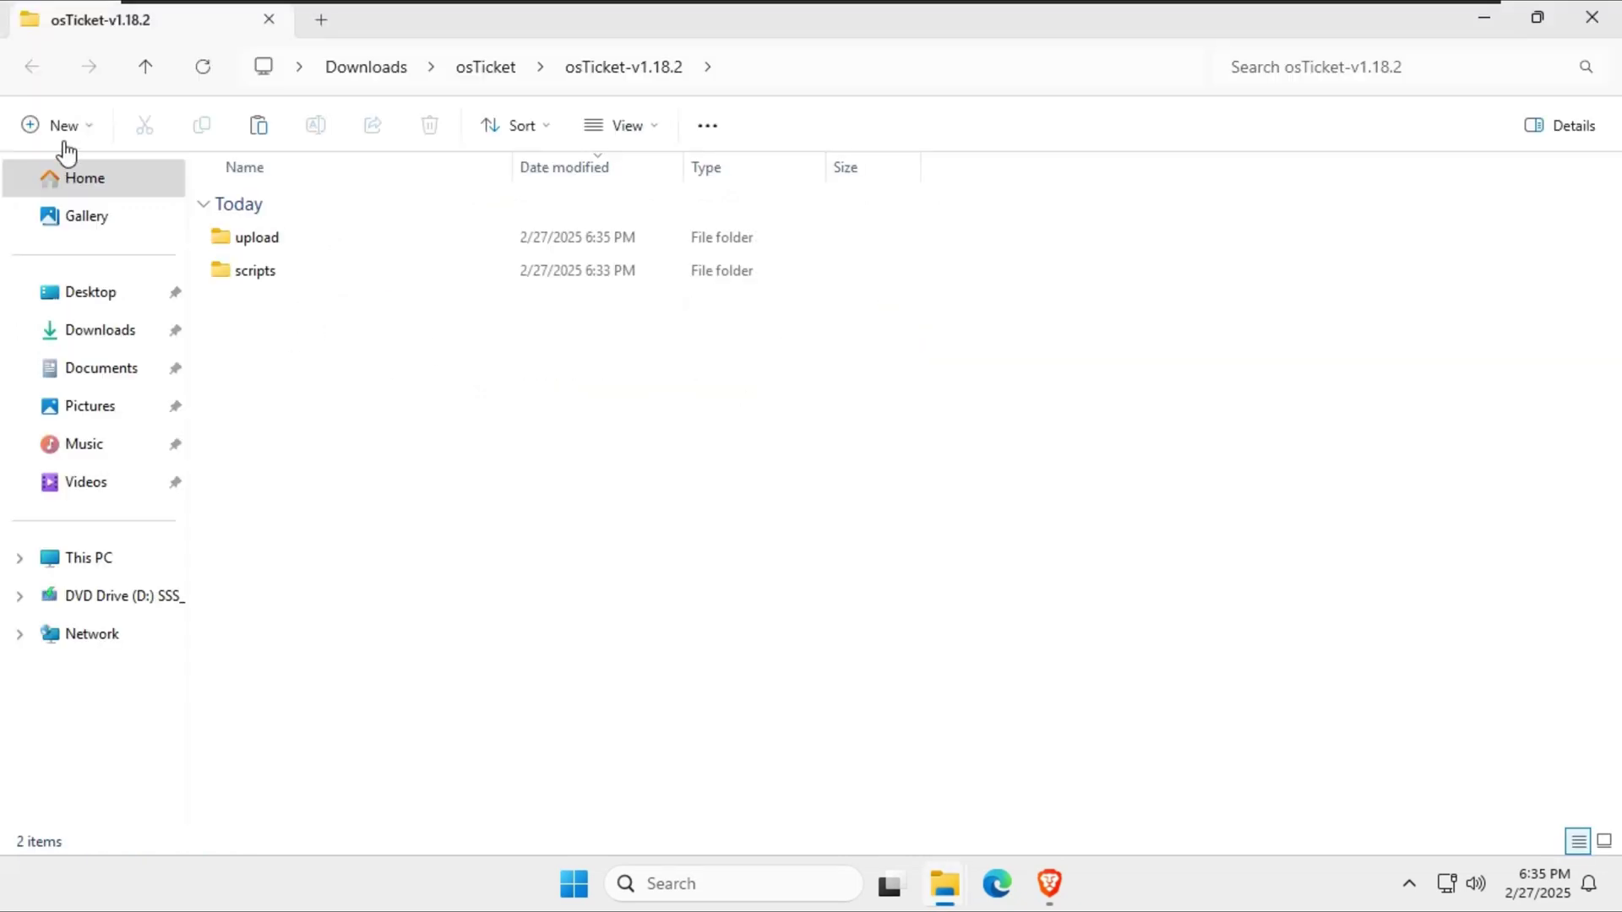
Open the extracted osTicket-v1.18.2 folder and its upload subfolder.
click(1592, 16)
double_click(319, 466)
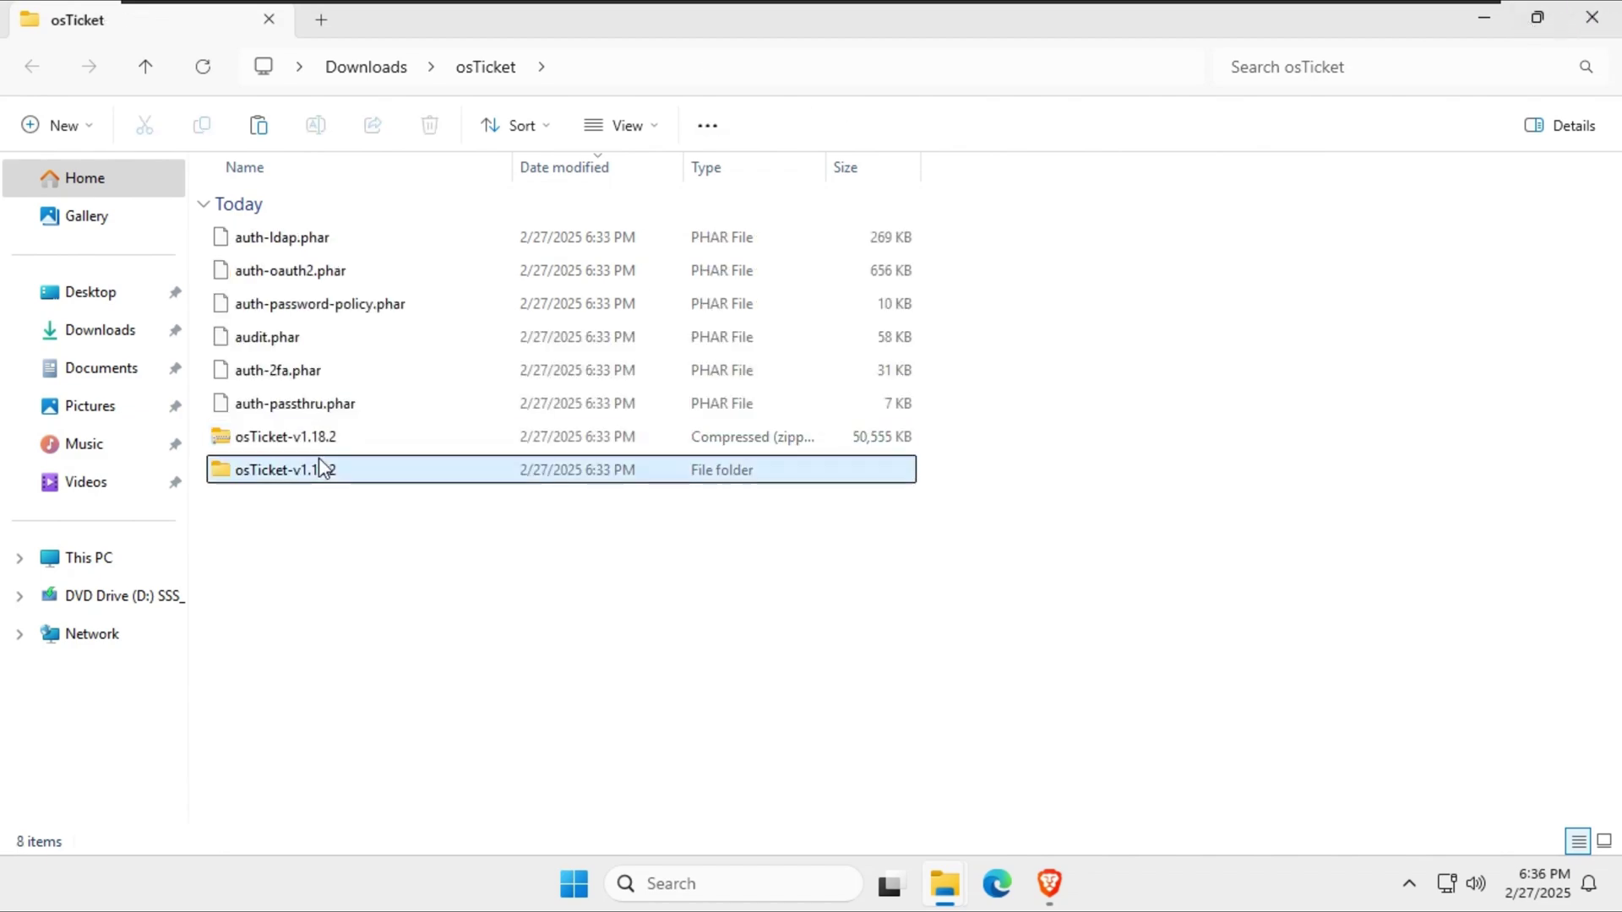
double_click(252, 239)
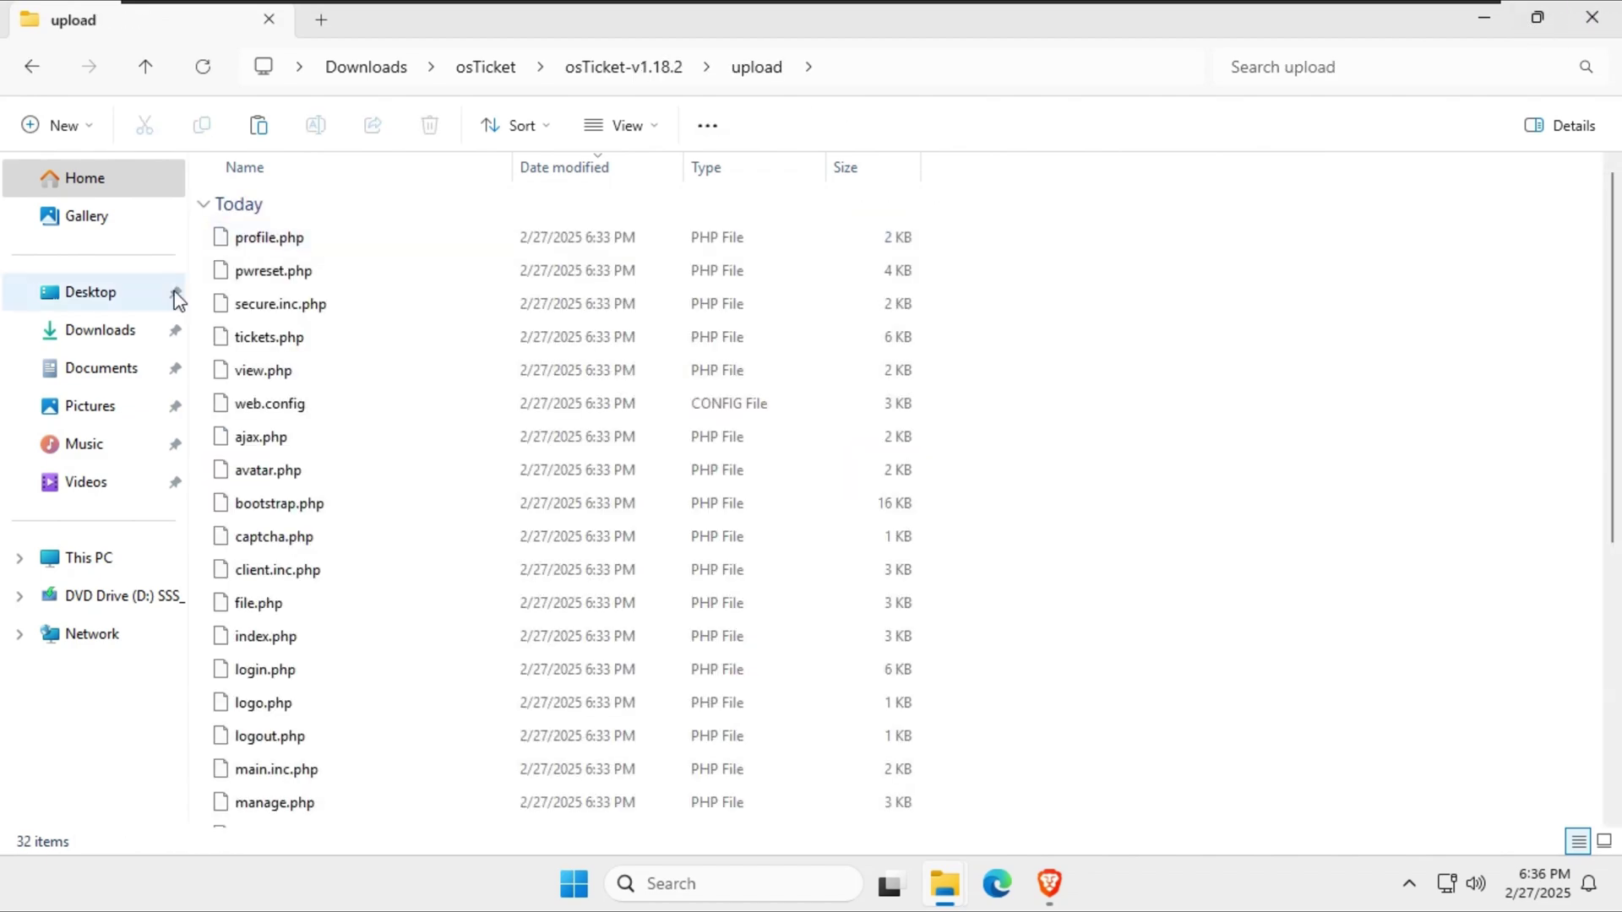
Create a new osticket folder in C:\inetpub\wwwroot in a second Explorer tab.
click(319, 24)
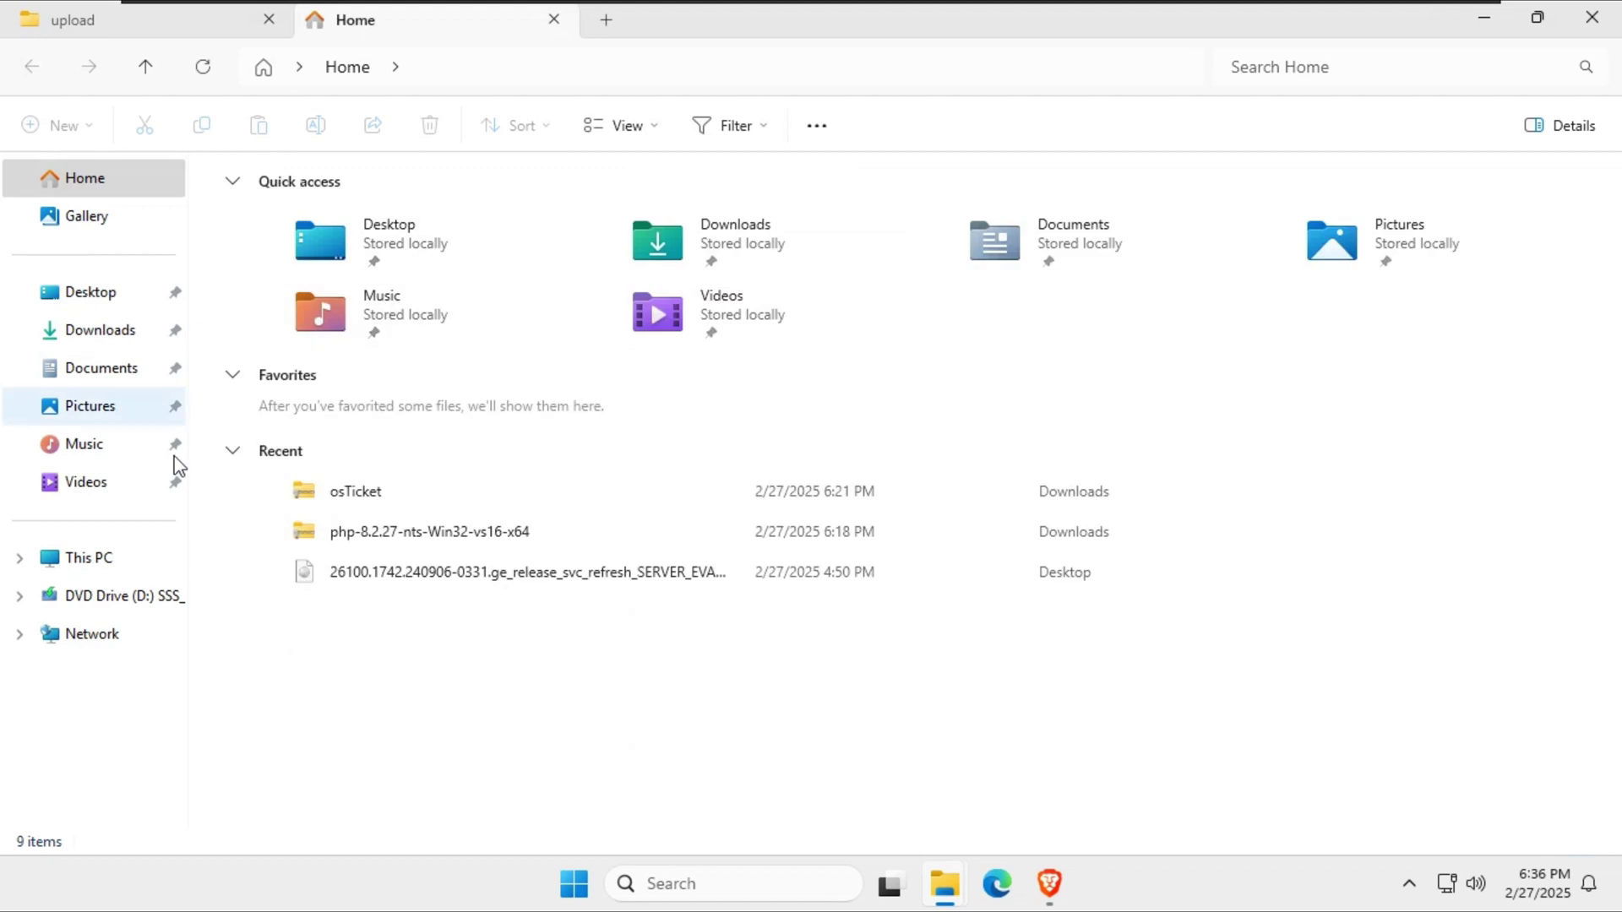
click(89, 558)
click(338, 243)
double_click(338, 244)
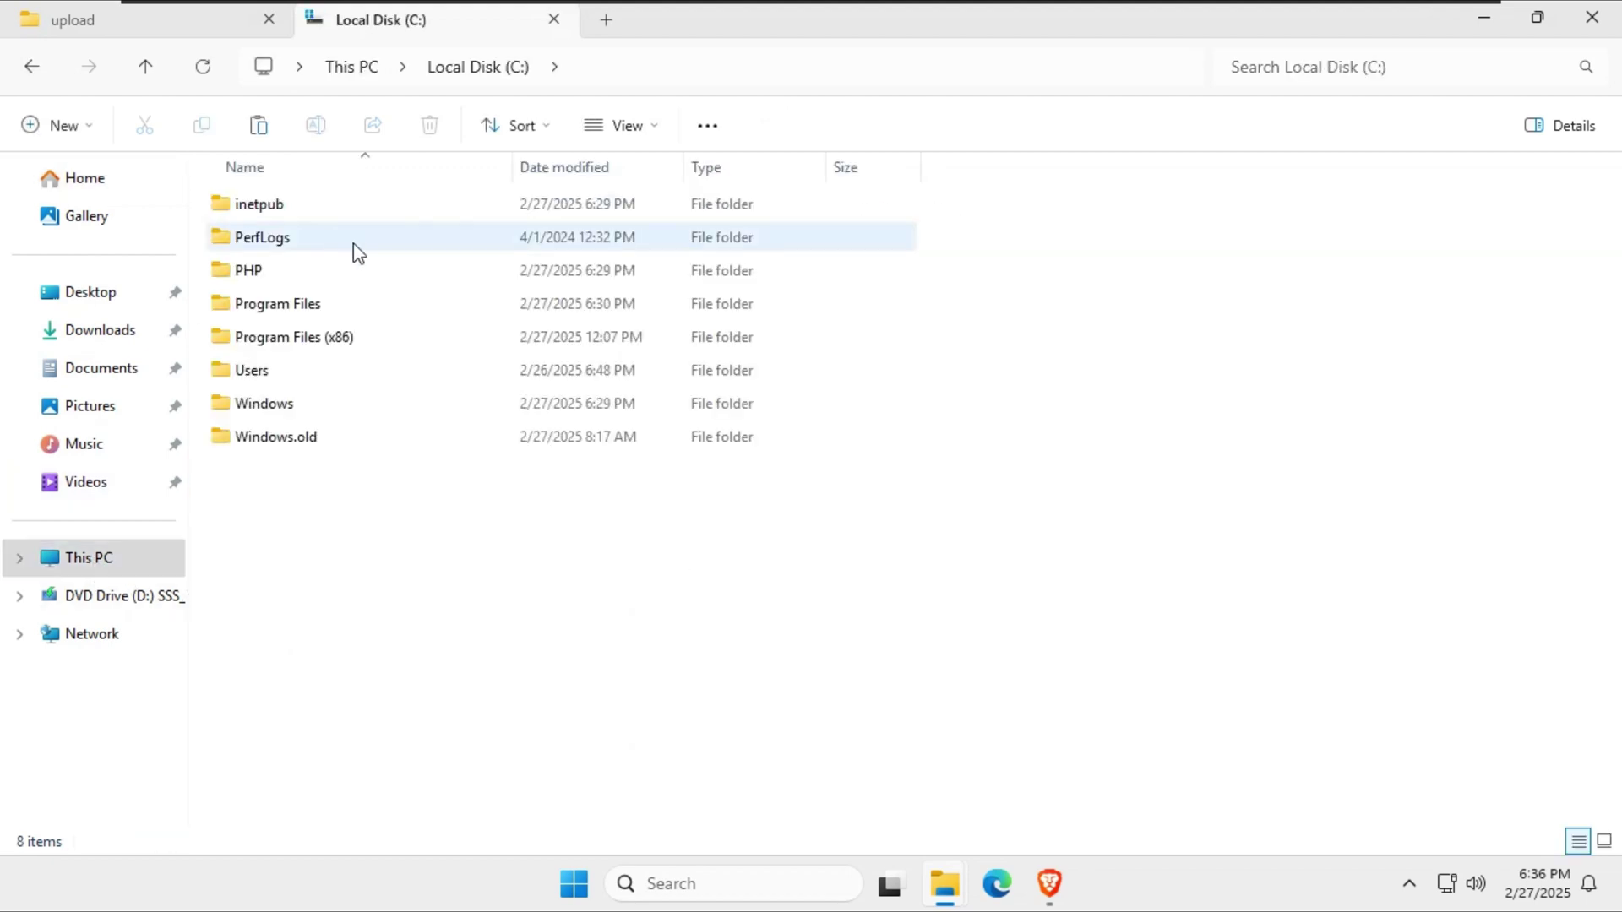
double_click(272, 206)
double_click(278, 338)
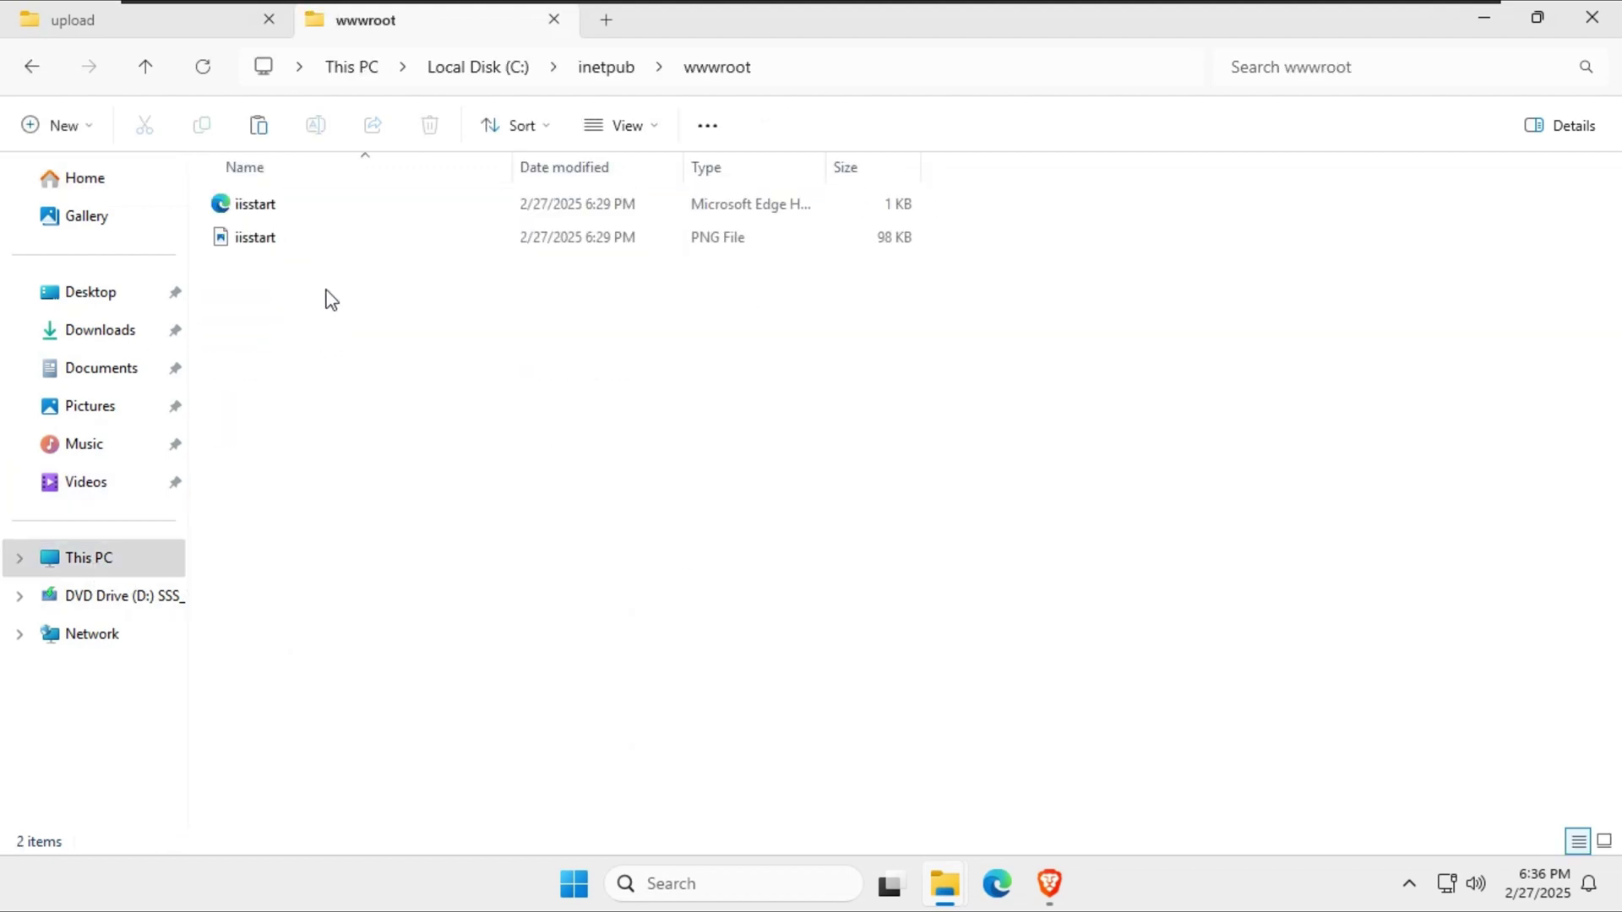
right_click(274, 363)
mouse_move(448, 577)
click(654, 581)
text(osticket)
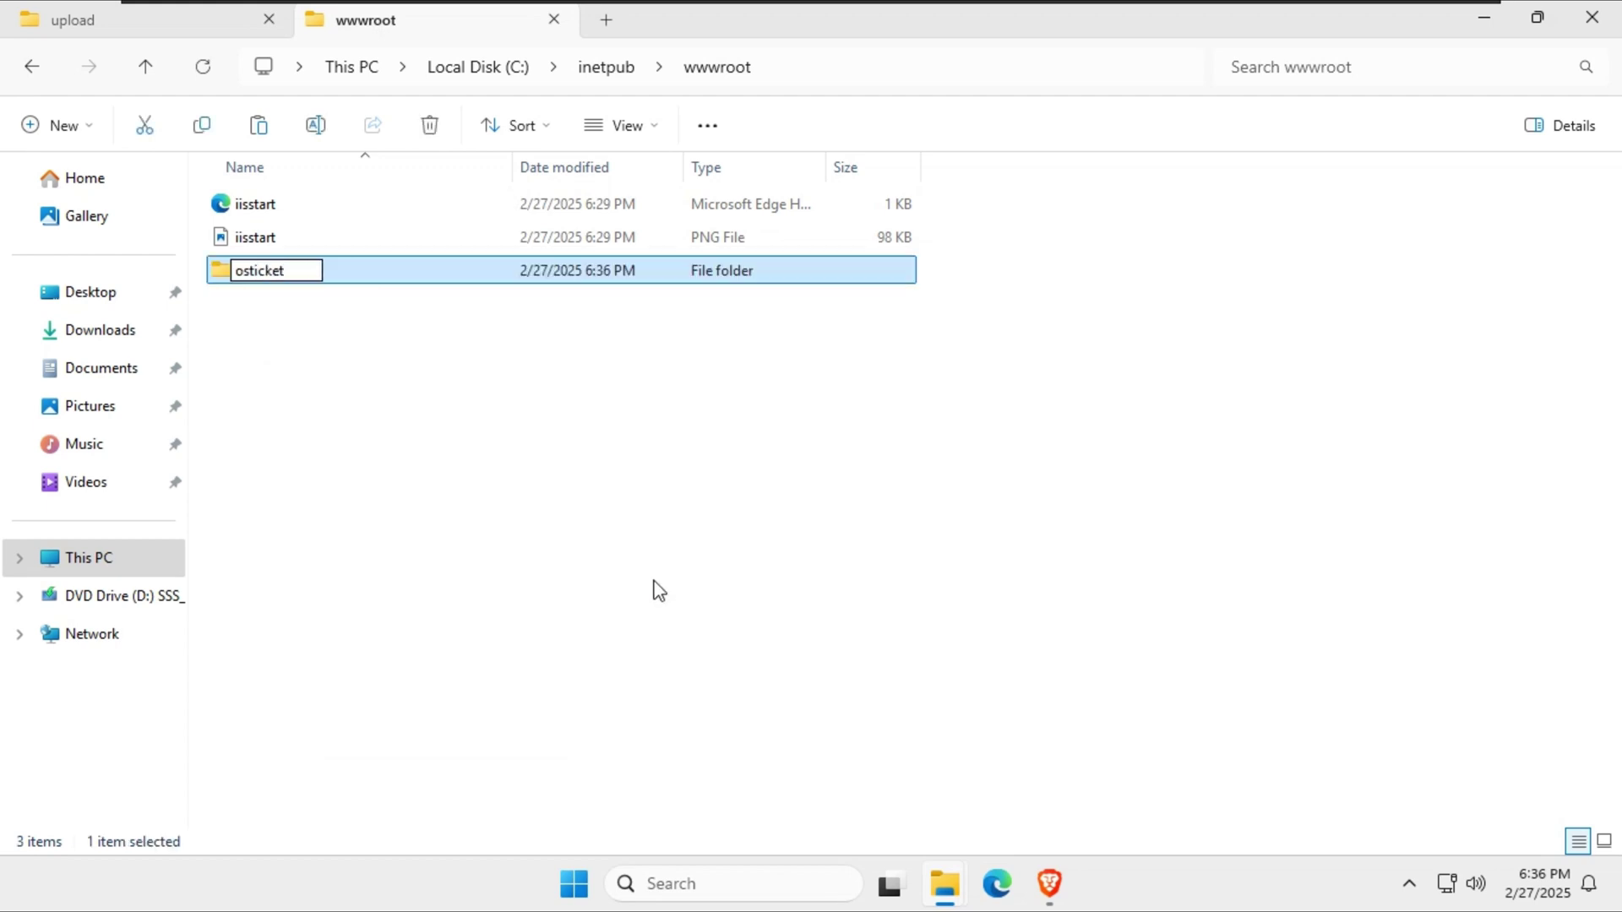
key(Return)
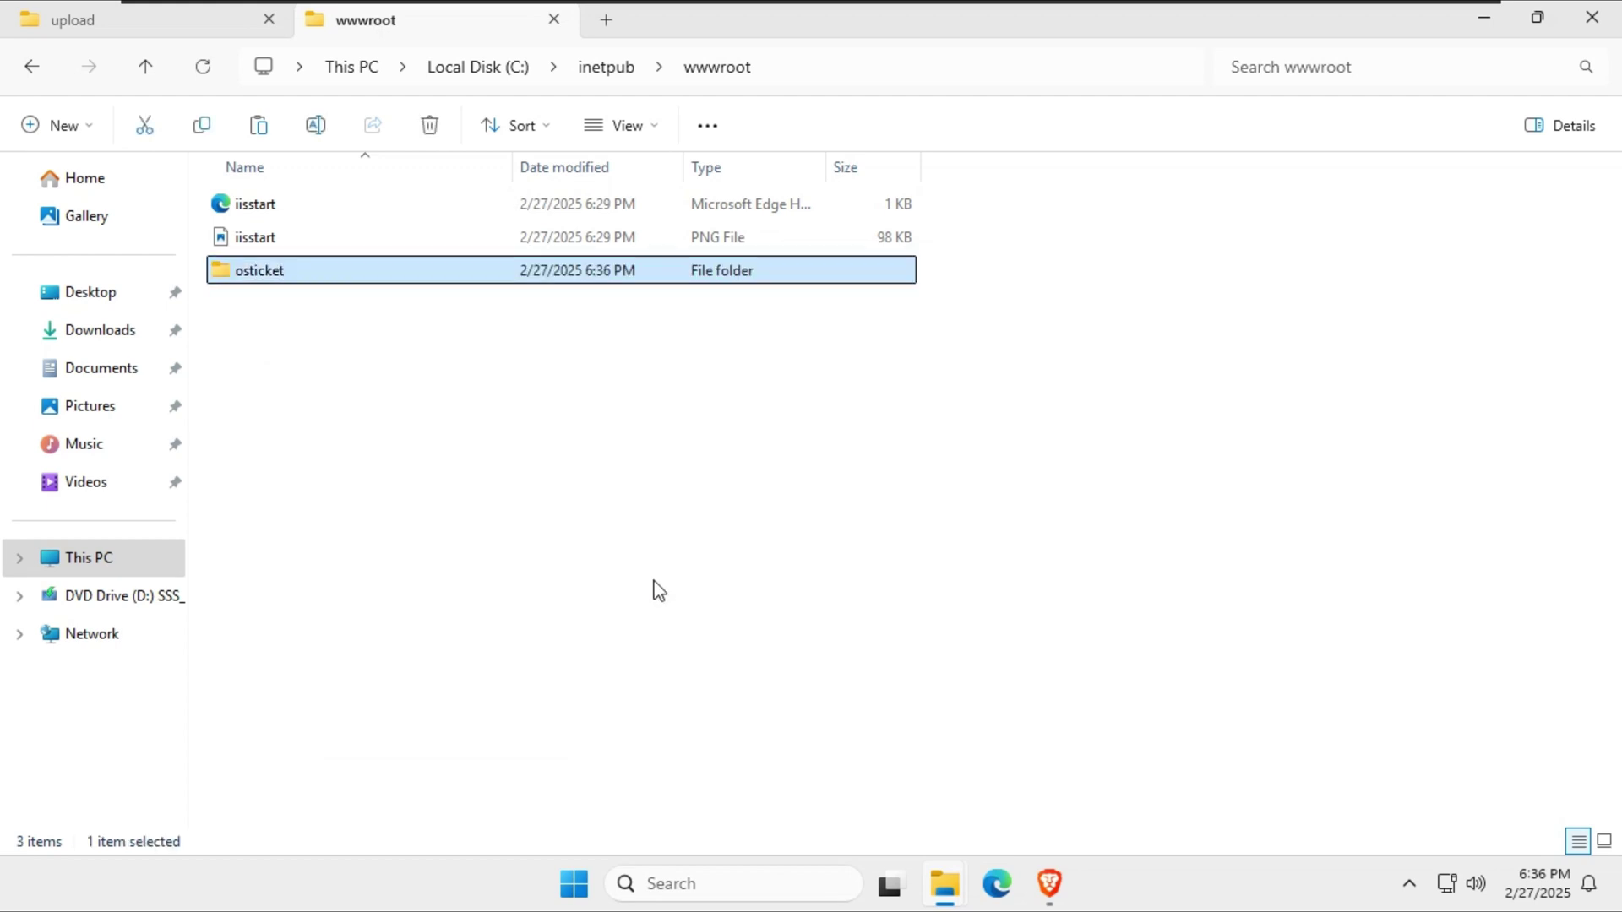
key(Return)
Copy all 32 items from the upload folder into the osticket folder.
click(58, 12)
click(31, 67)
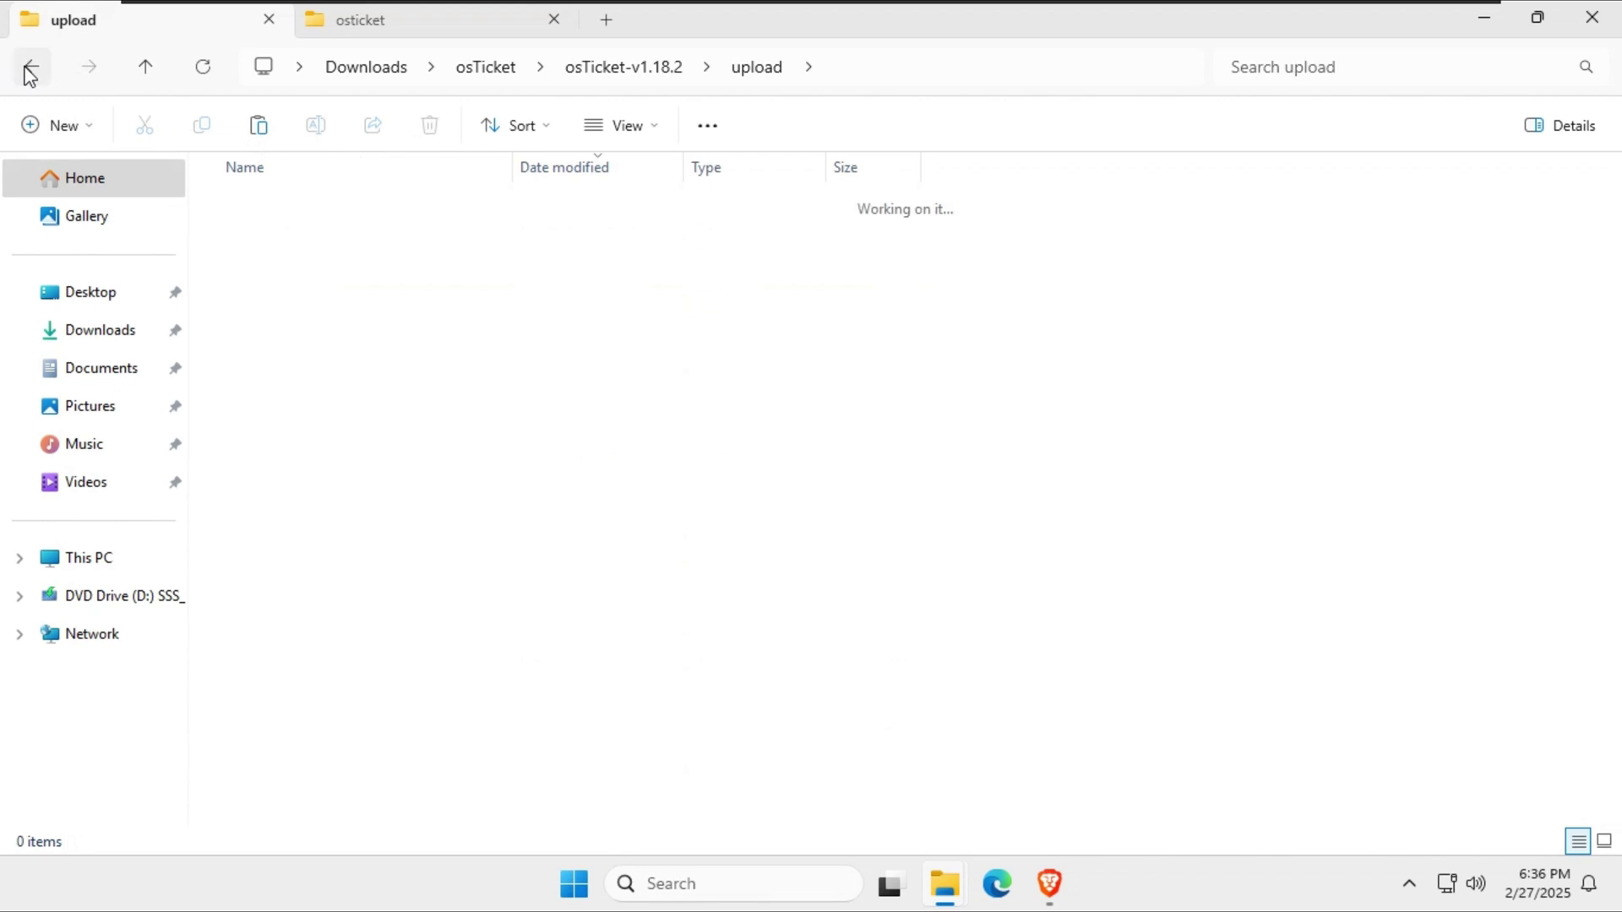
double_click(282, 244)
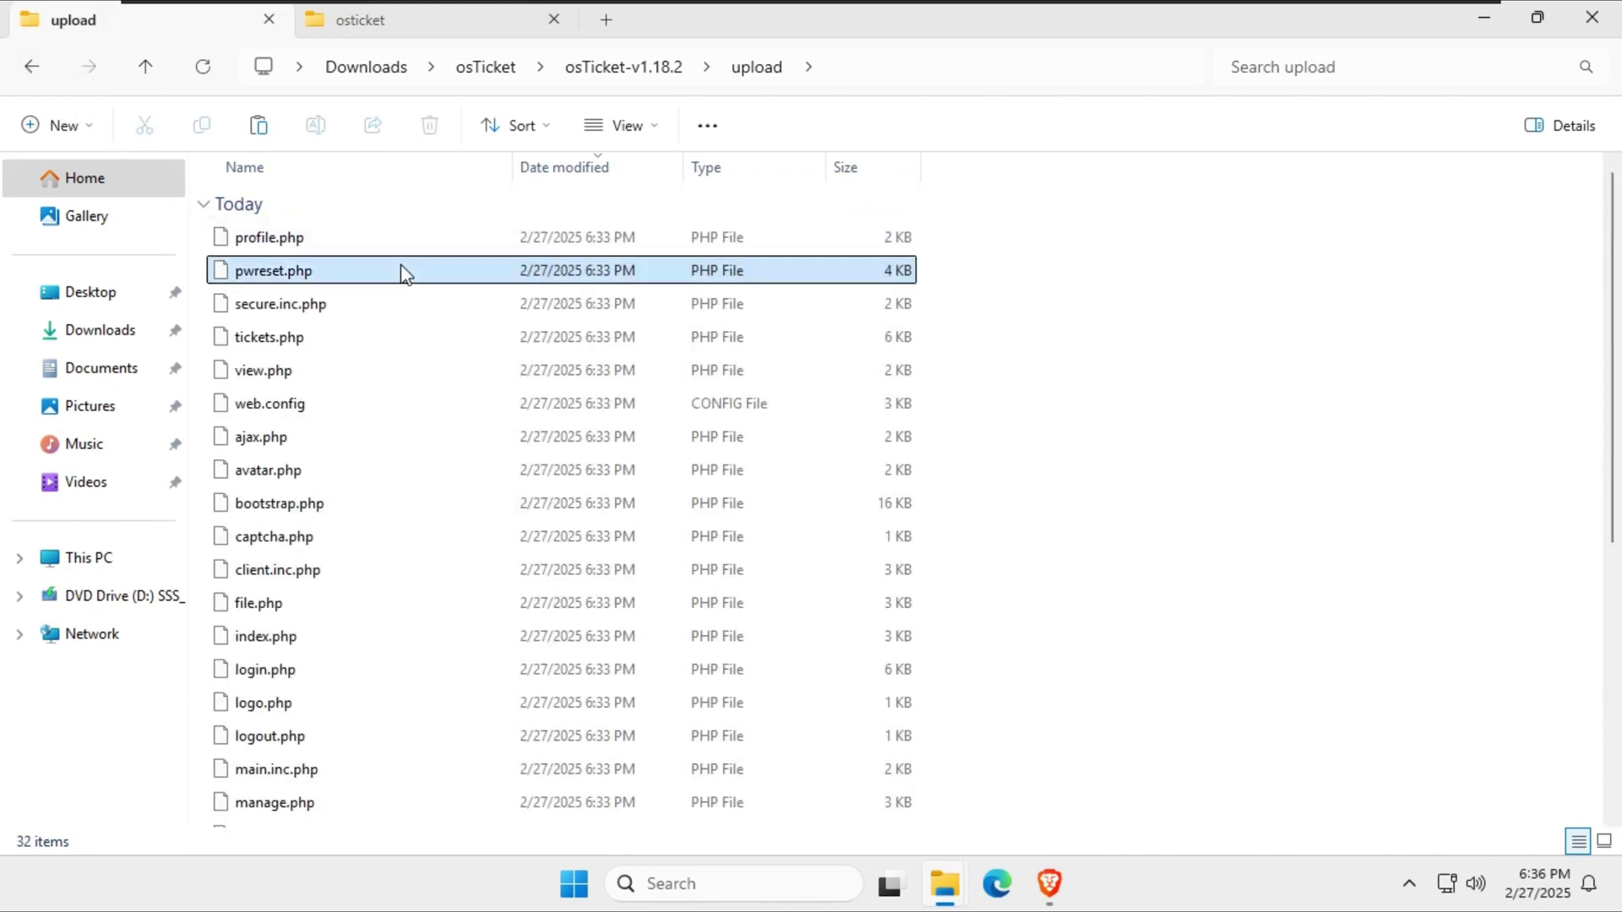
key(ctrl+a)
right_click(387, 242)
click(499, 268)
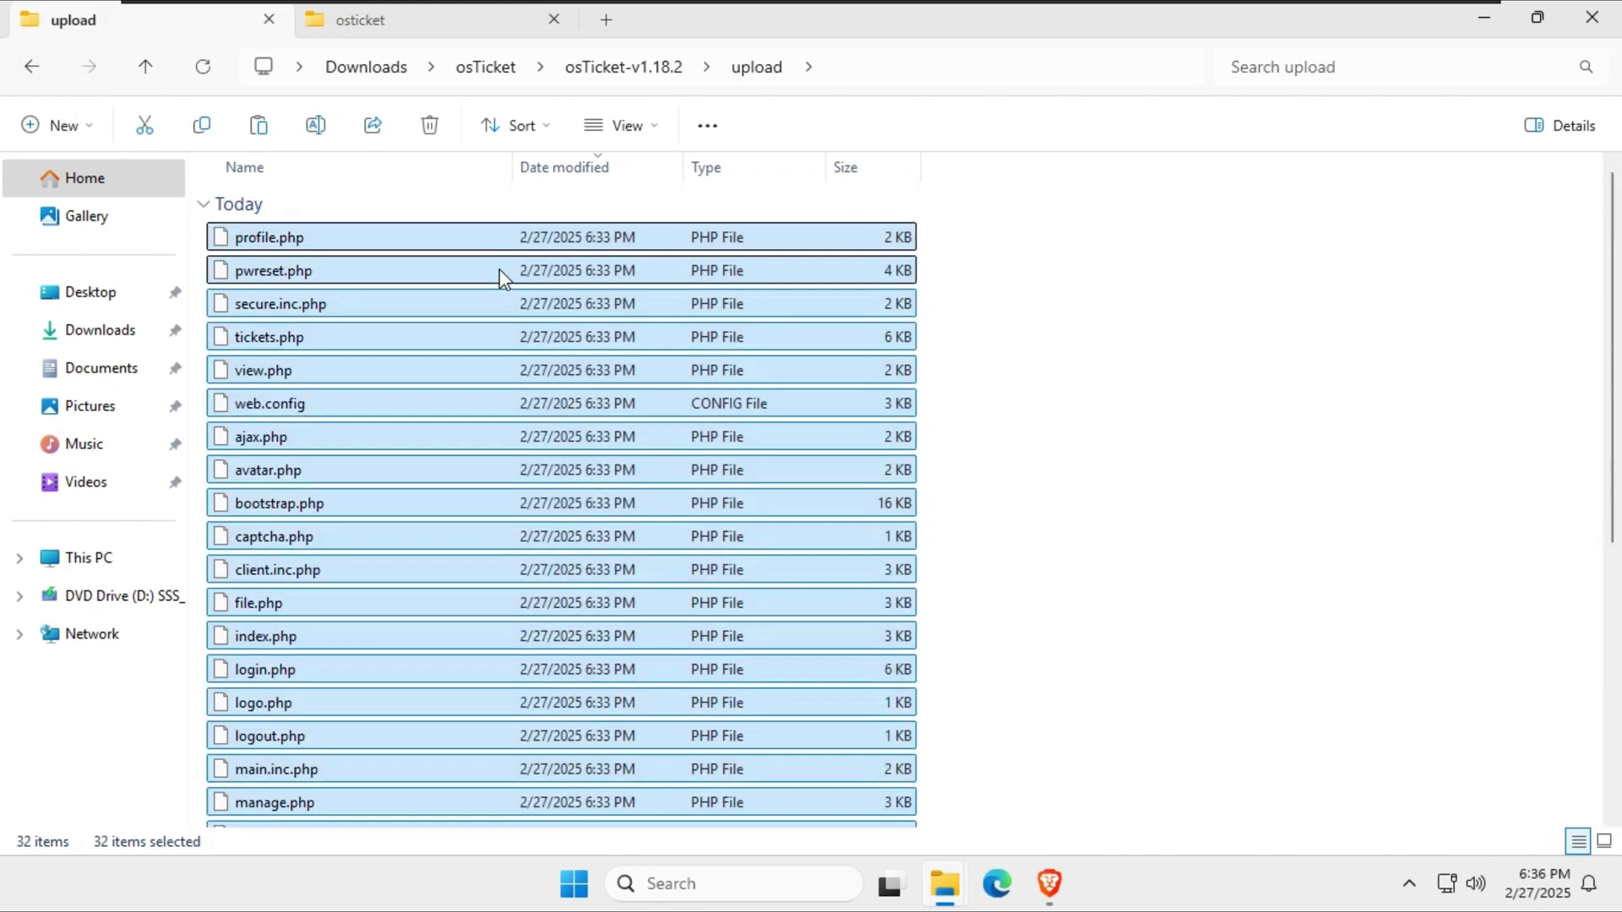
click(377, 21)
right_click(422, 303)
click(460, 334)
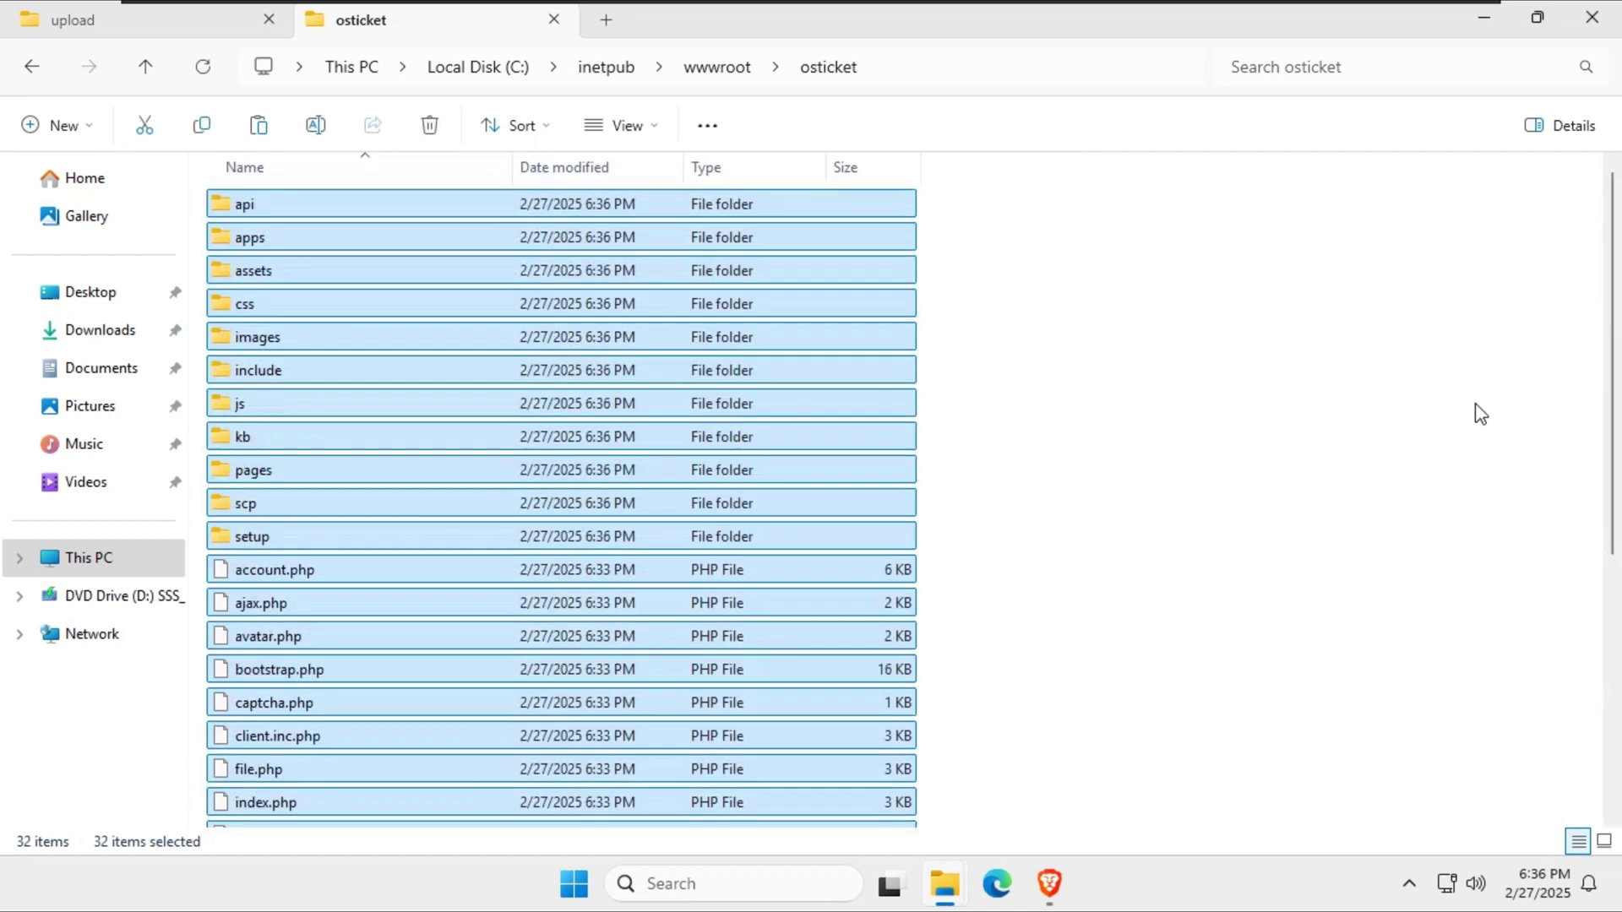
Refresh the desktop and return File Explorer to This PC.
click(1307, 369)
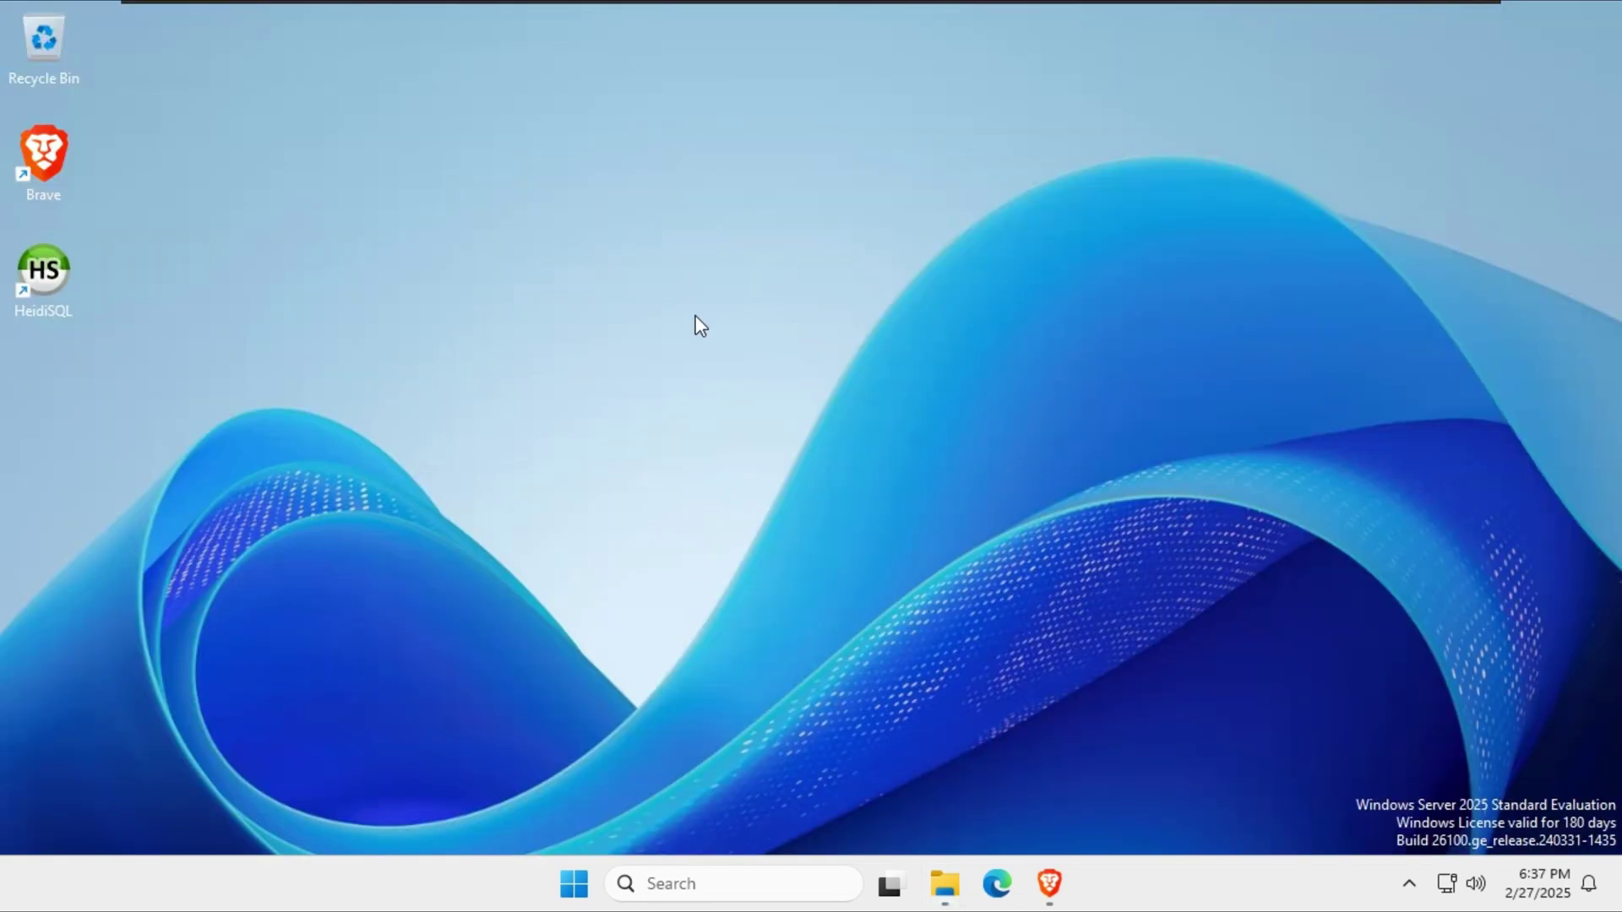
right_click(682, 253)
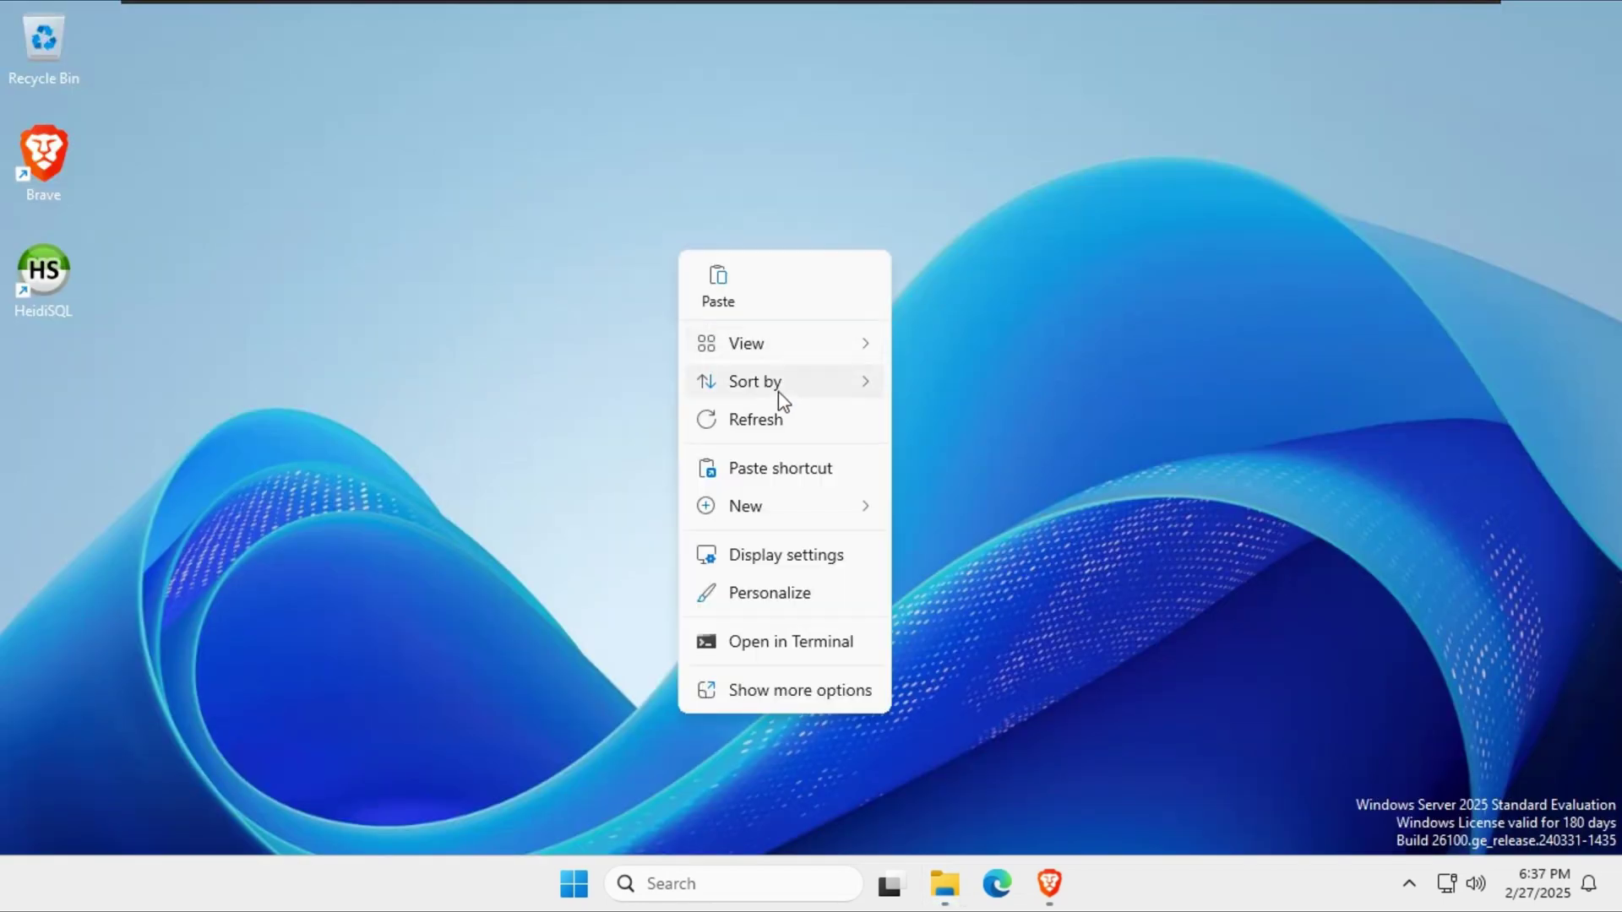
click(769, 419)
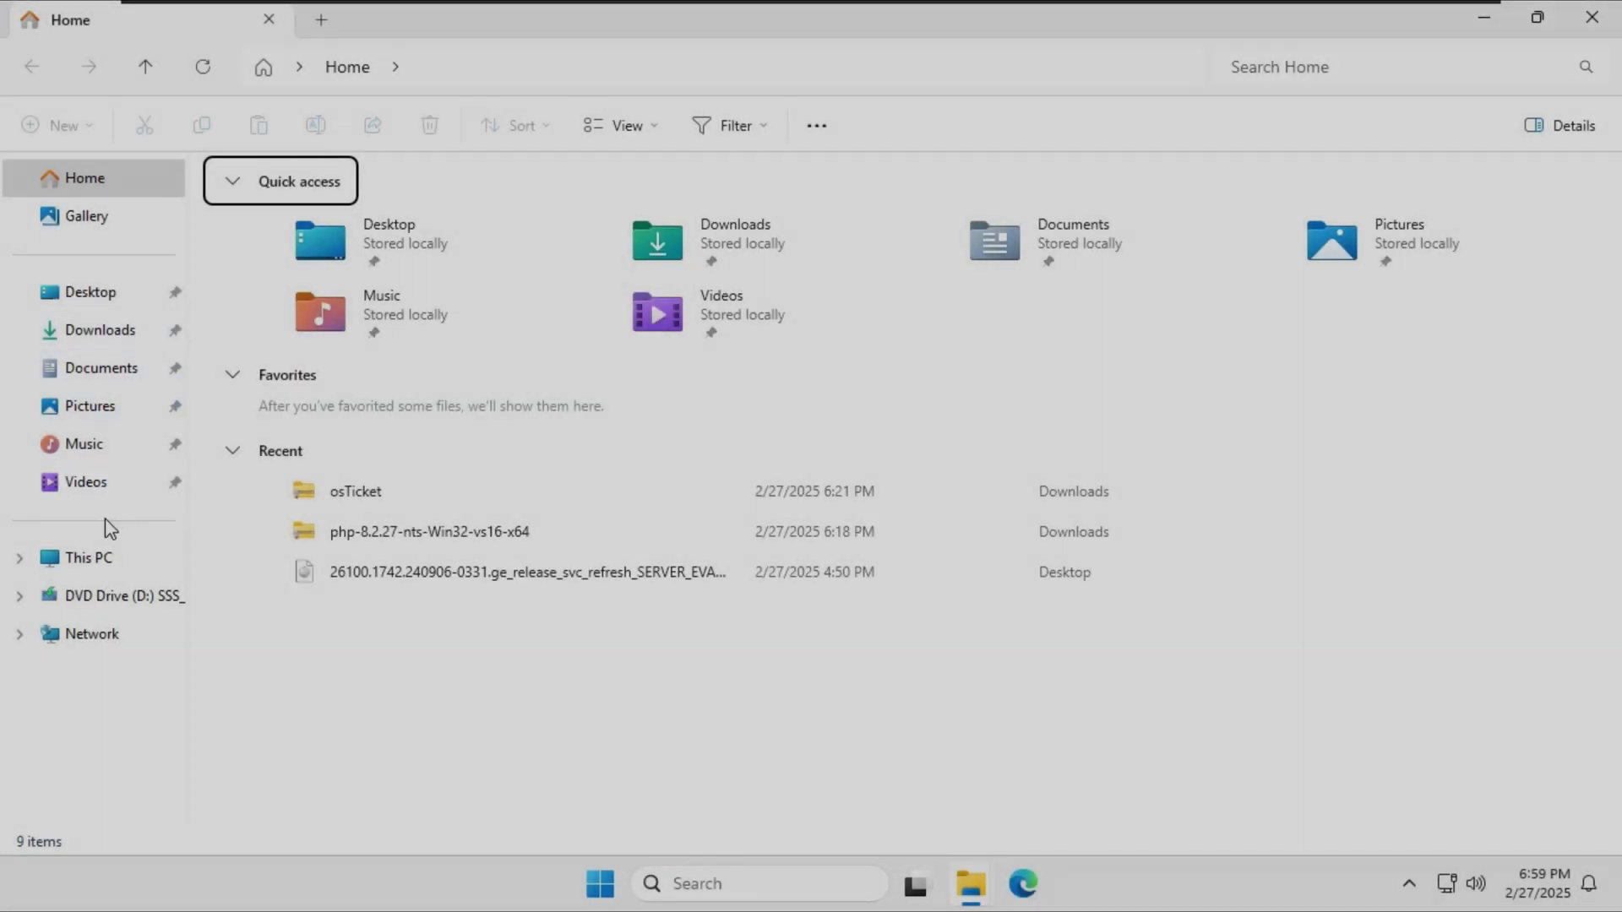
click(89, 557)
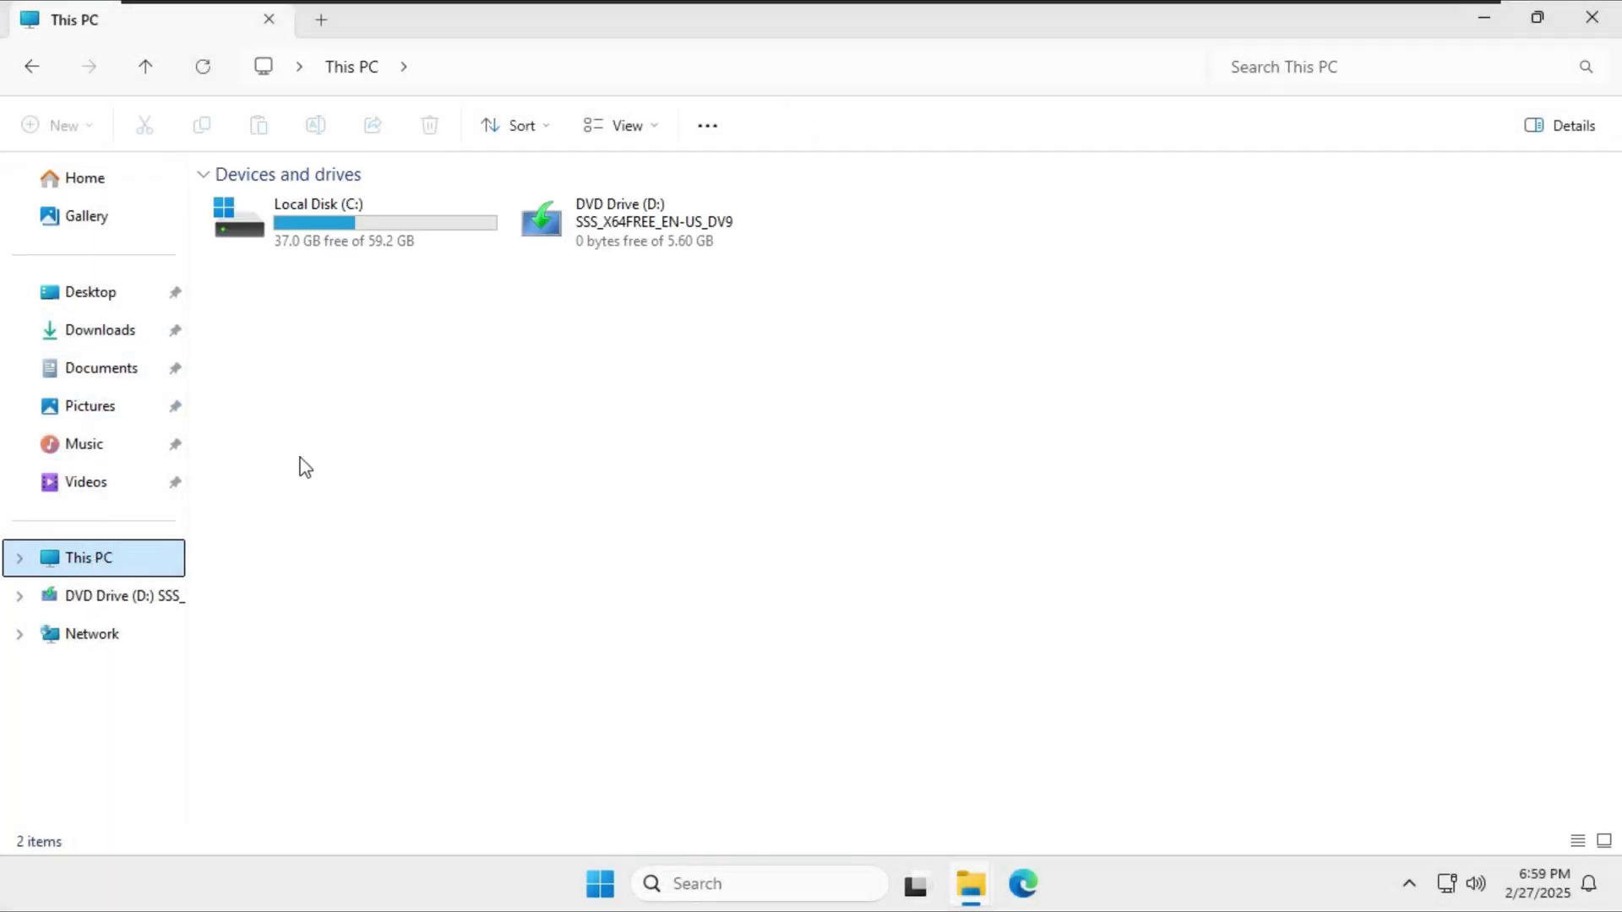
Run PHPManagerForIIS_x64 from Downloads, accept the license, and install PHP Manager 2 for IIS 2.12.0.0.
click(303, 249)
click(131, 336)
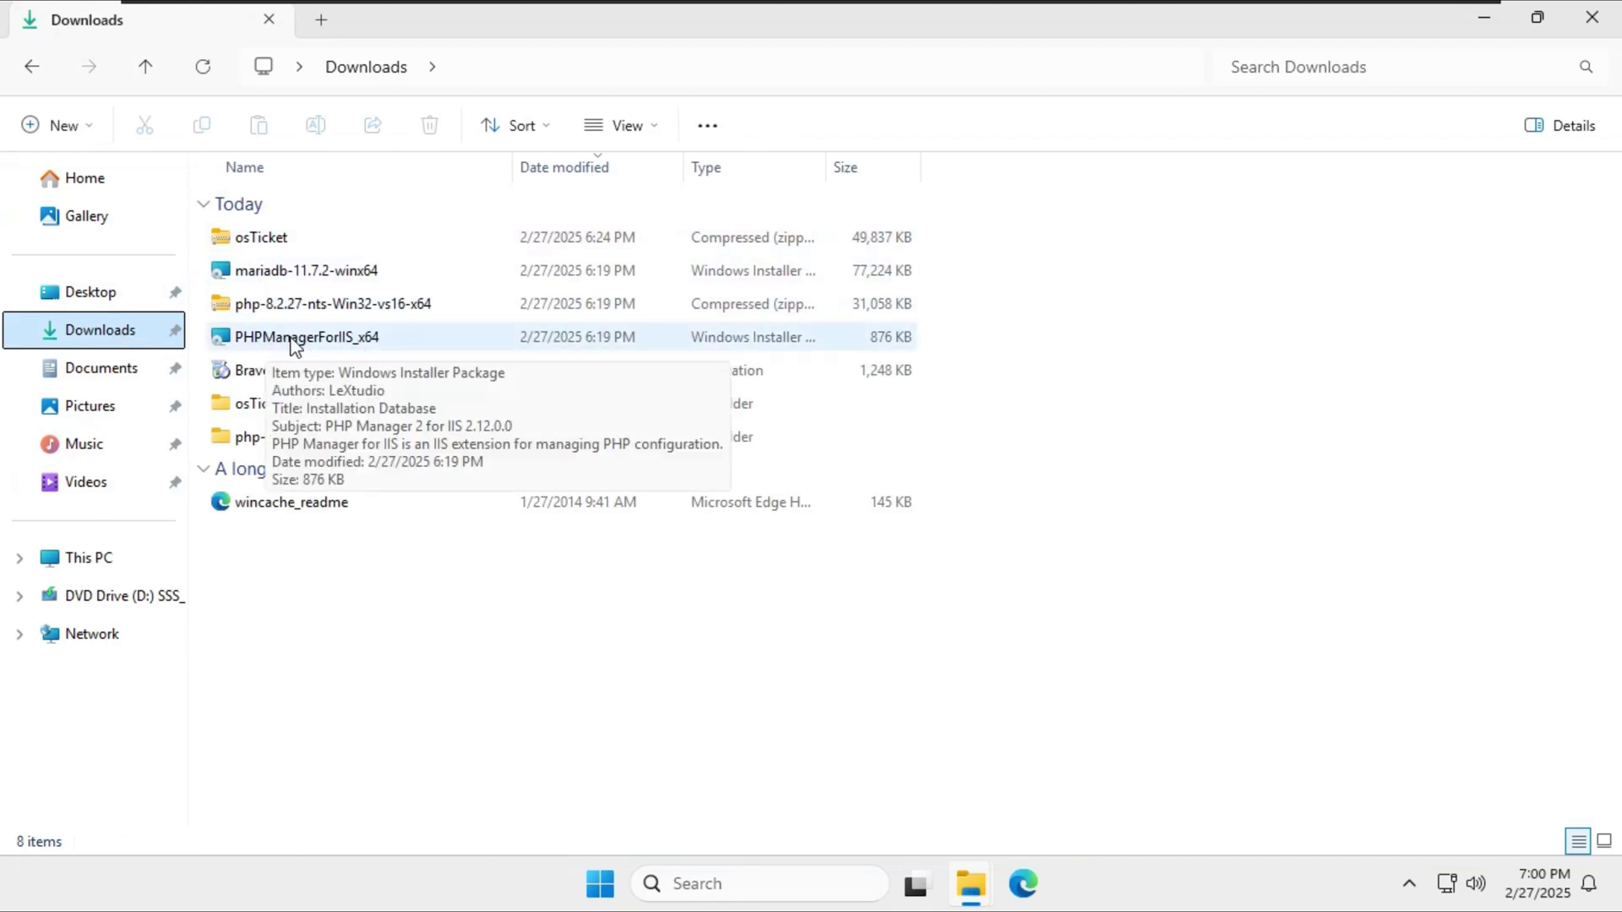
double_click(293, 342)
click(977, 626)
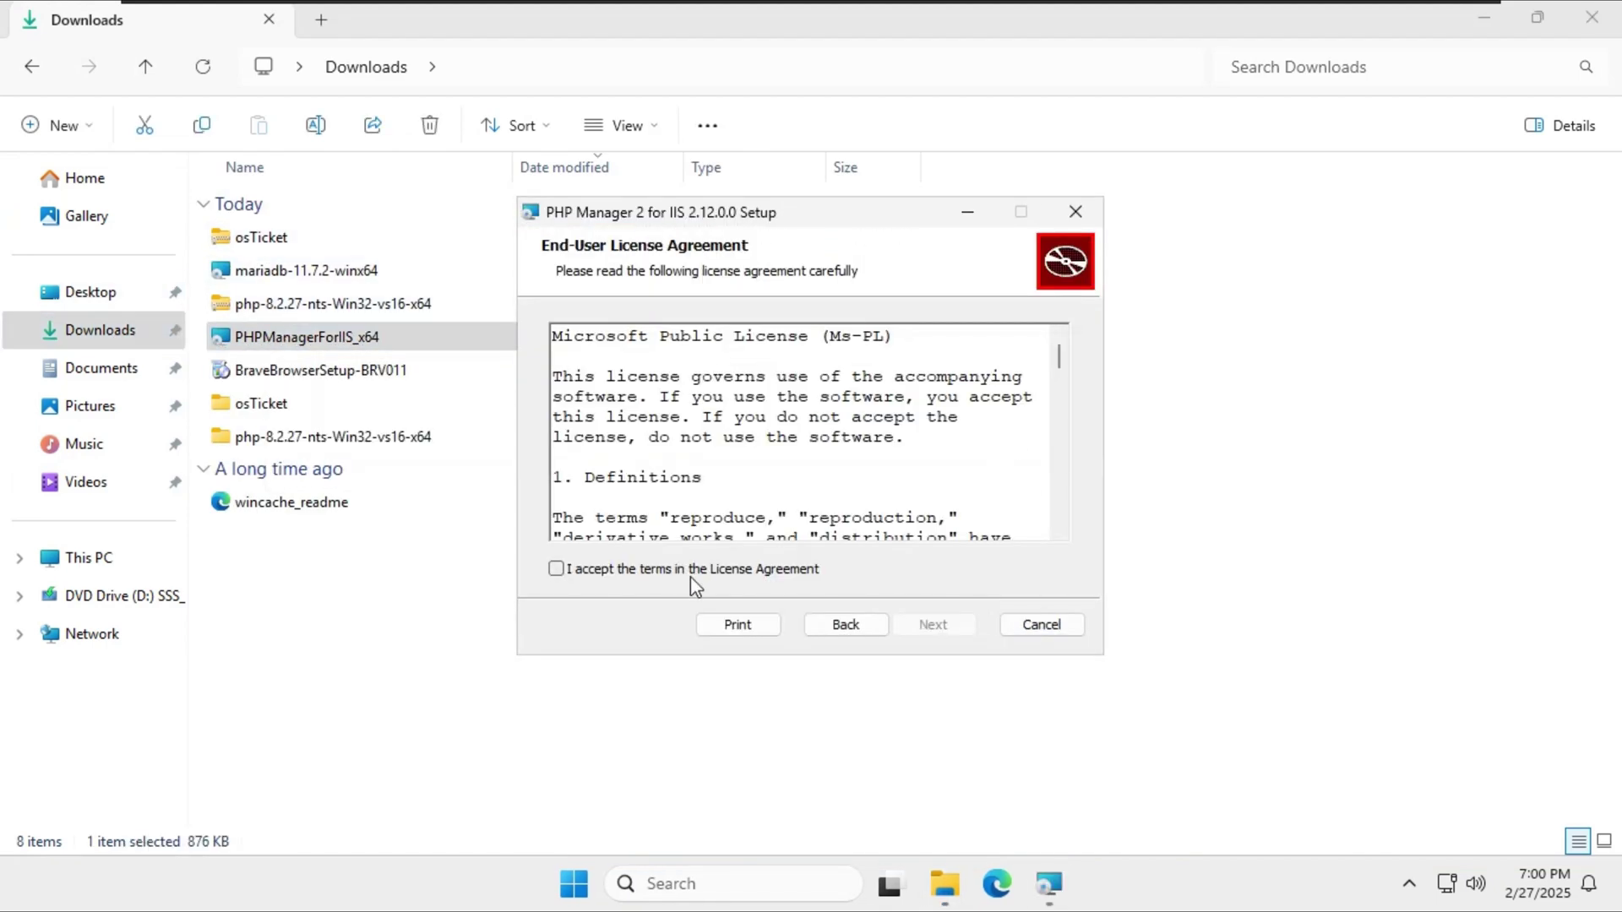
click(691, 576)
click(933, 624)
click(965, 625)
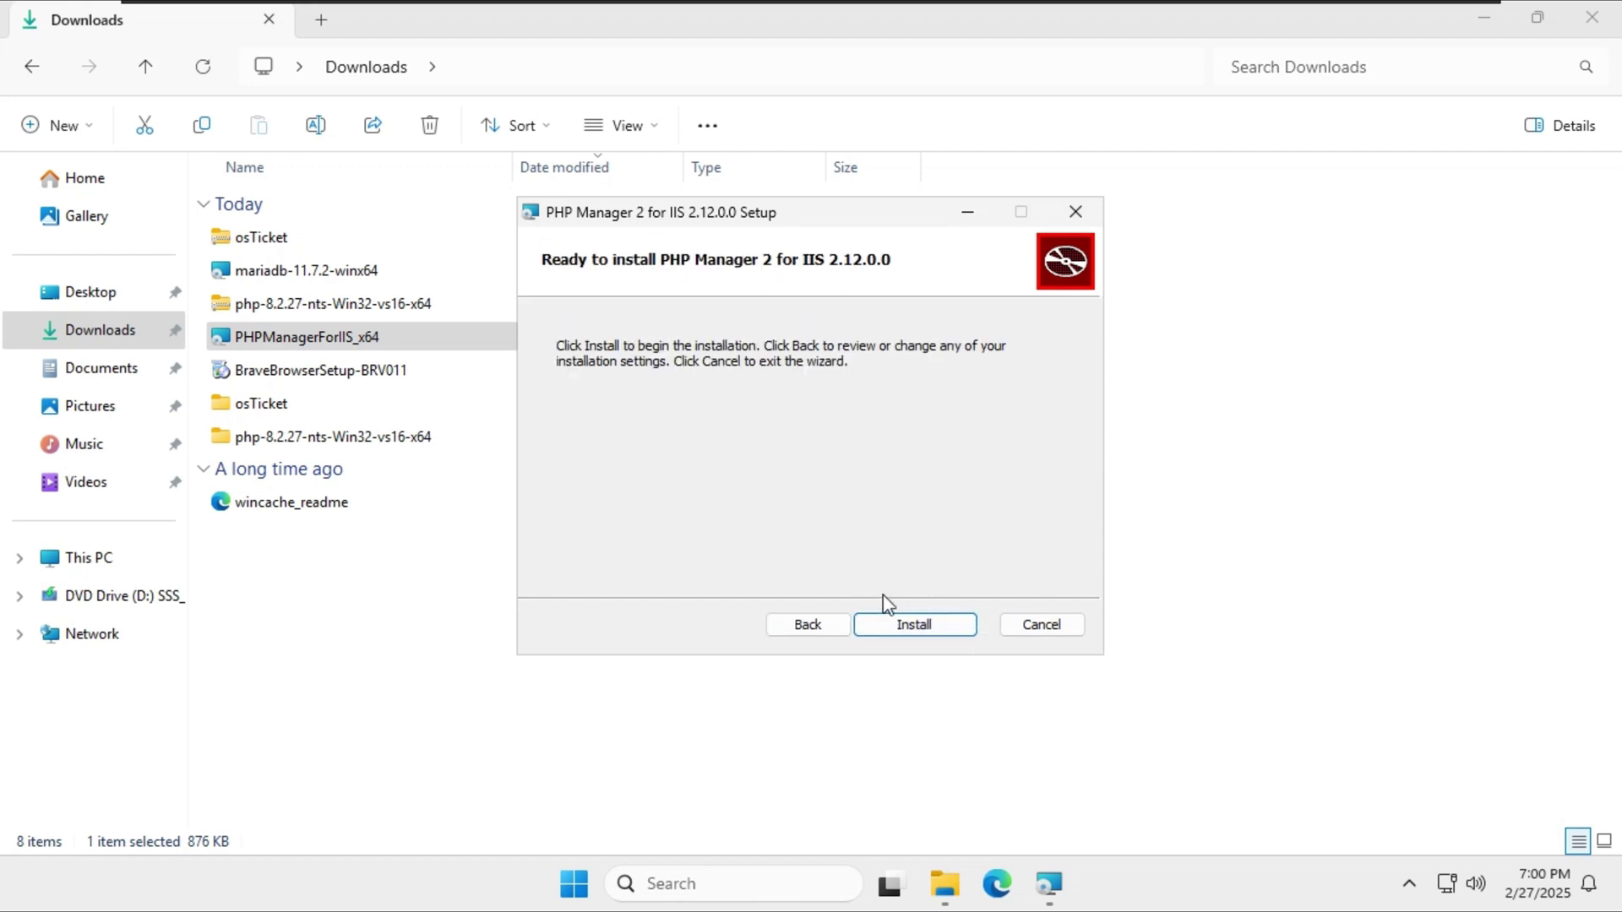
click(897, 624)
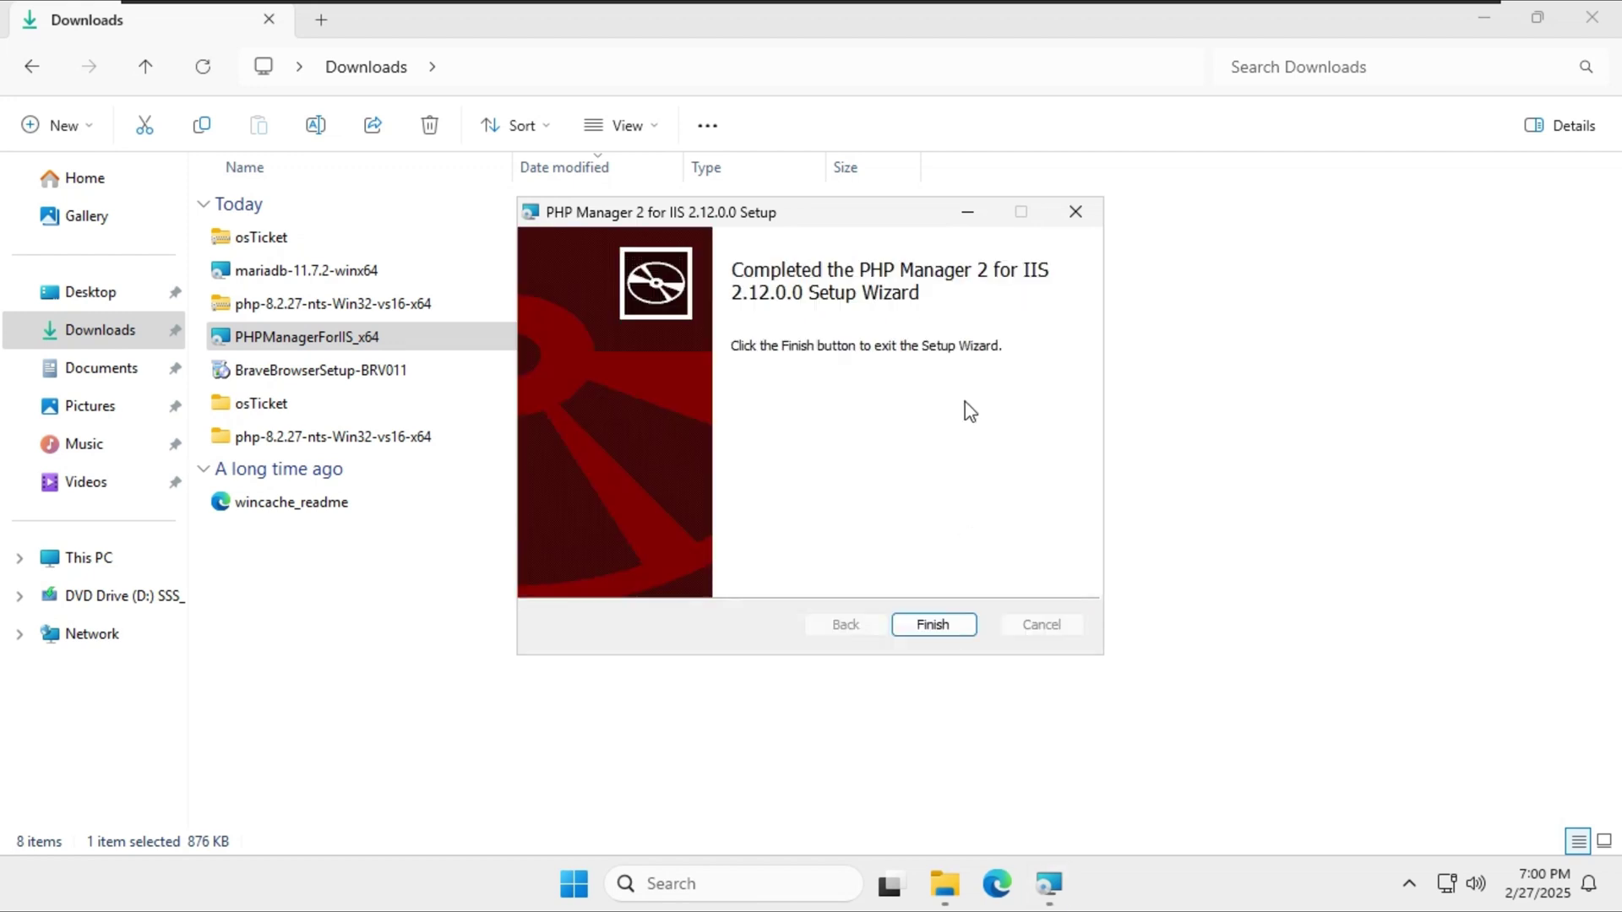
click(934, 624)
click(929, 637)
click(1575, 34)
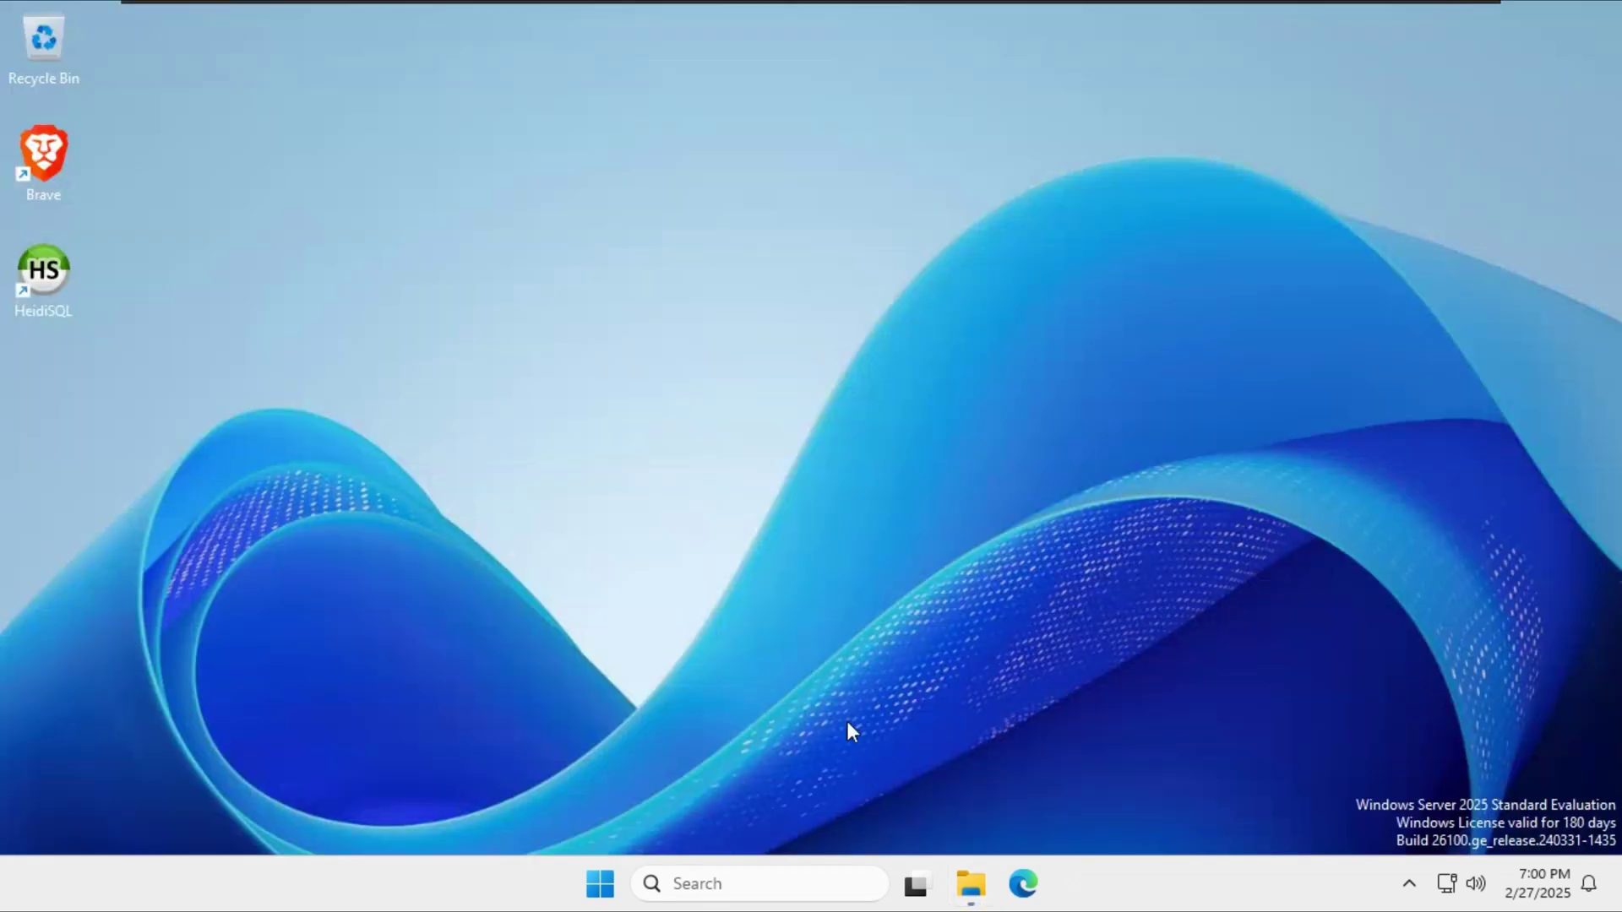
Launch Internet Information Services (IIS) Manager, maximize it, and open PHP Manager for SERVER-25.
click(615, 887)
text(internet Information Services (IIS) Manager)
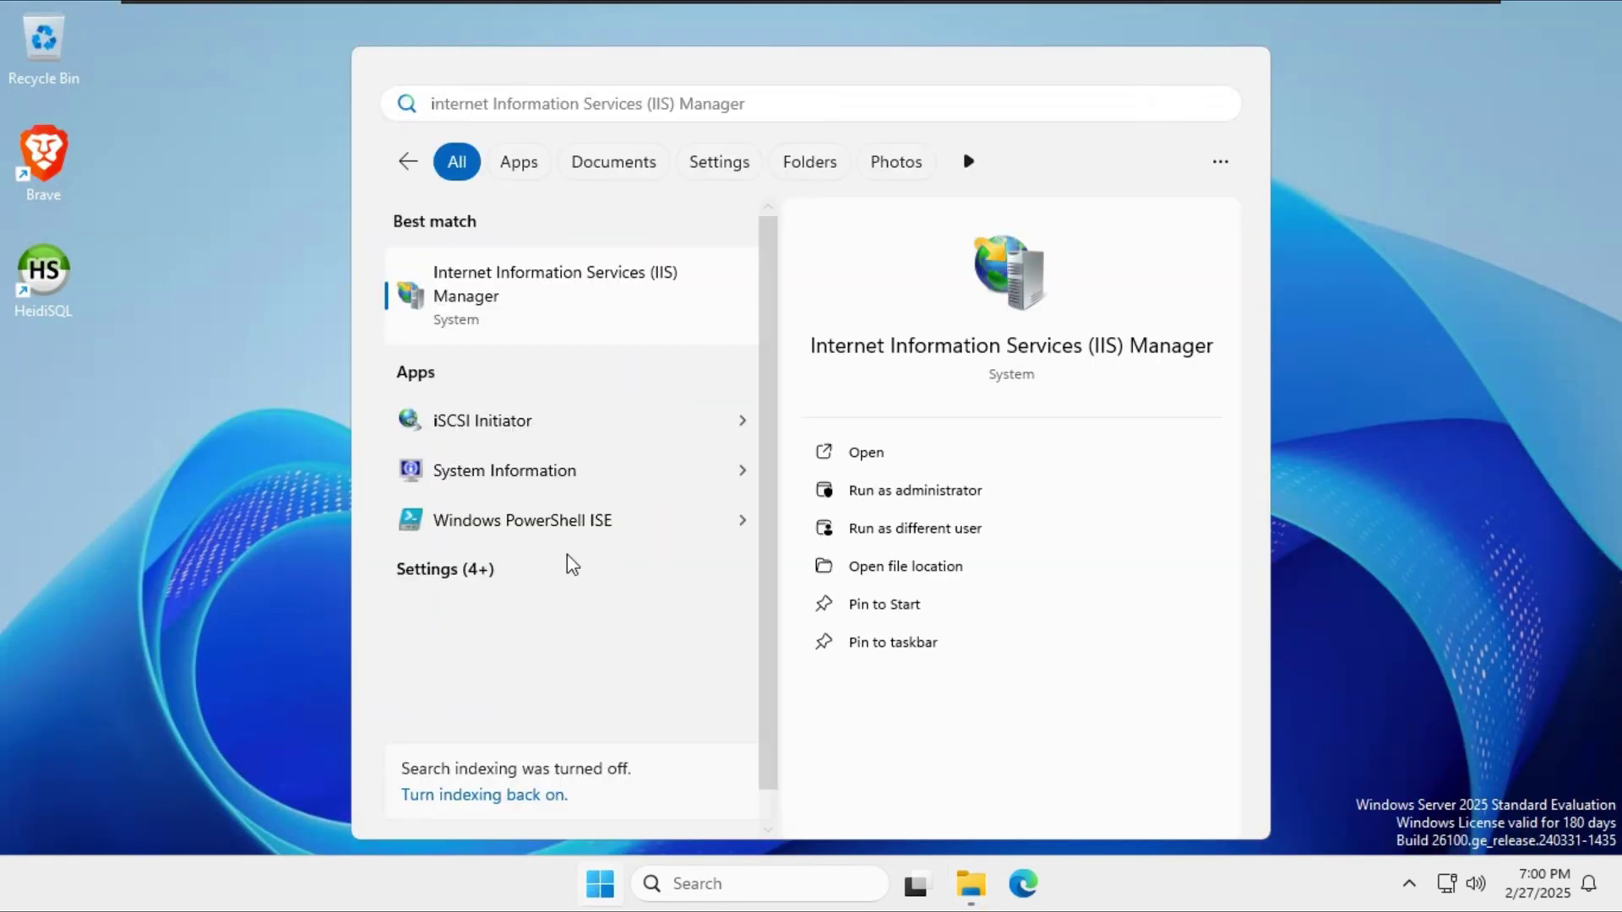
click(510, 293)
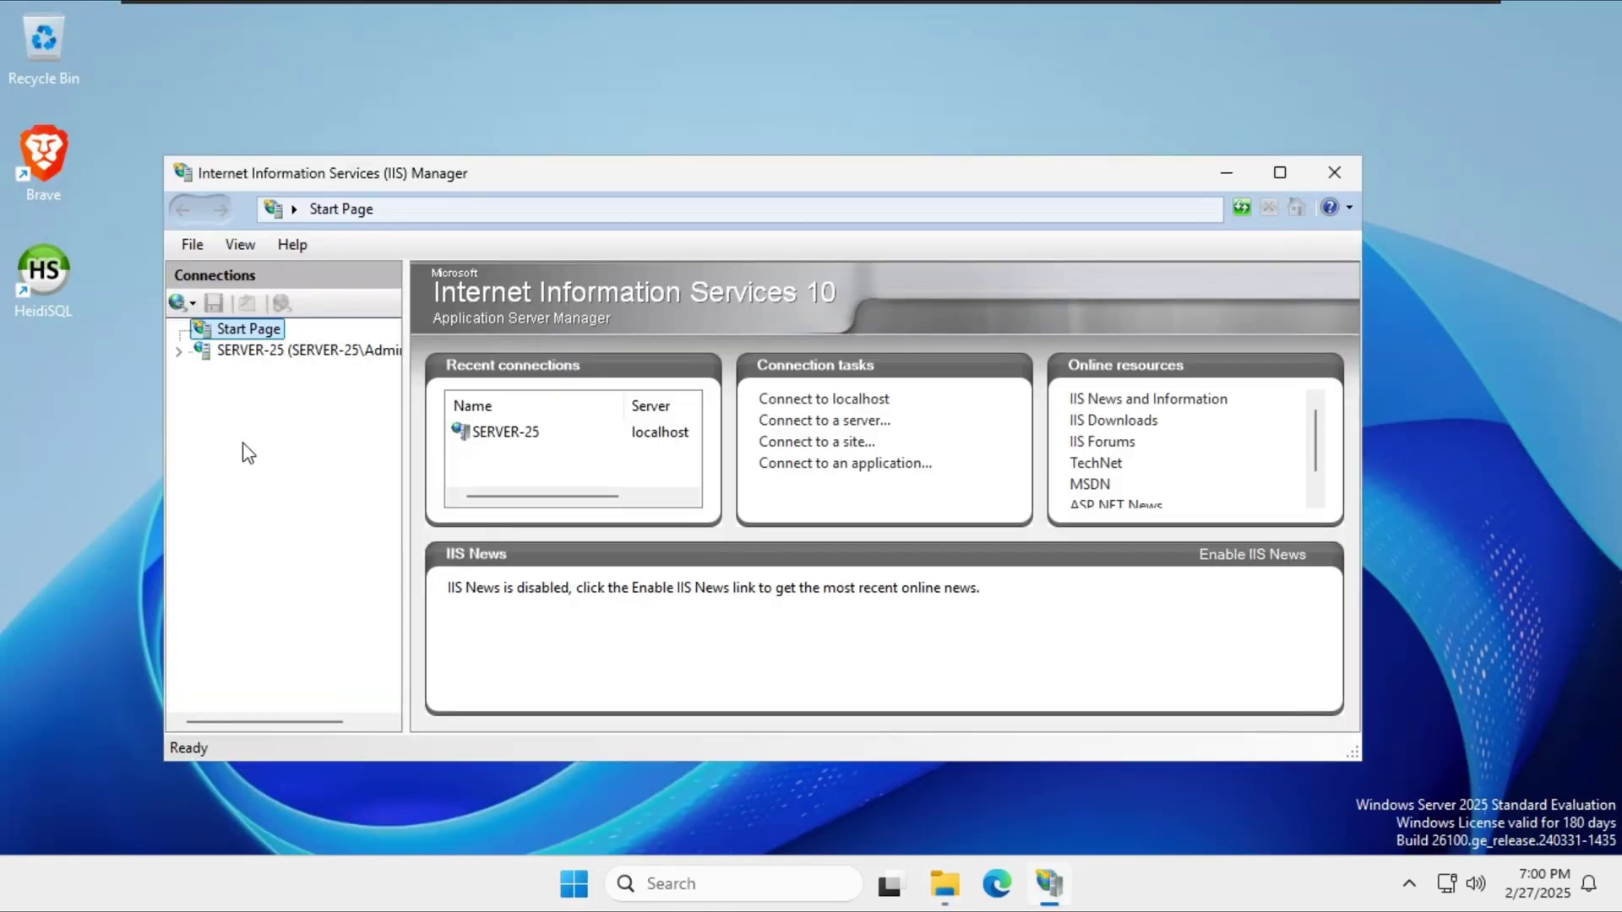
click(1274, 177)
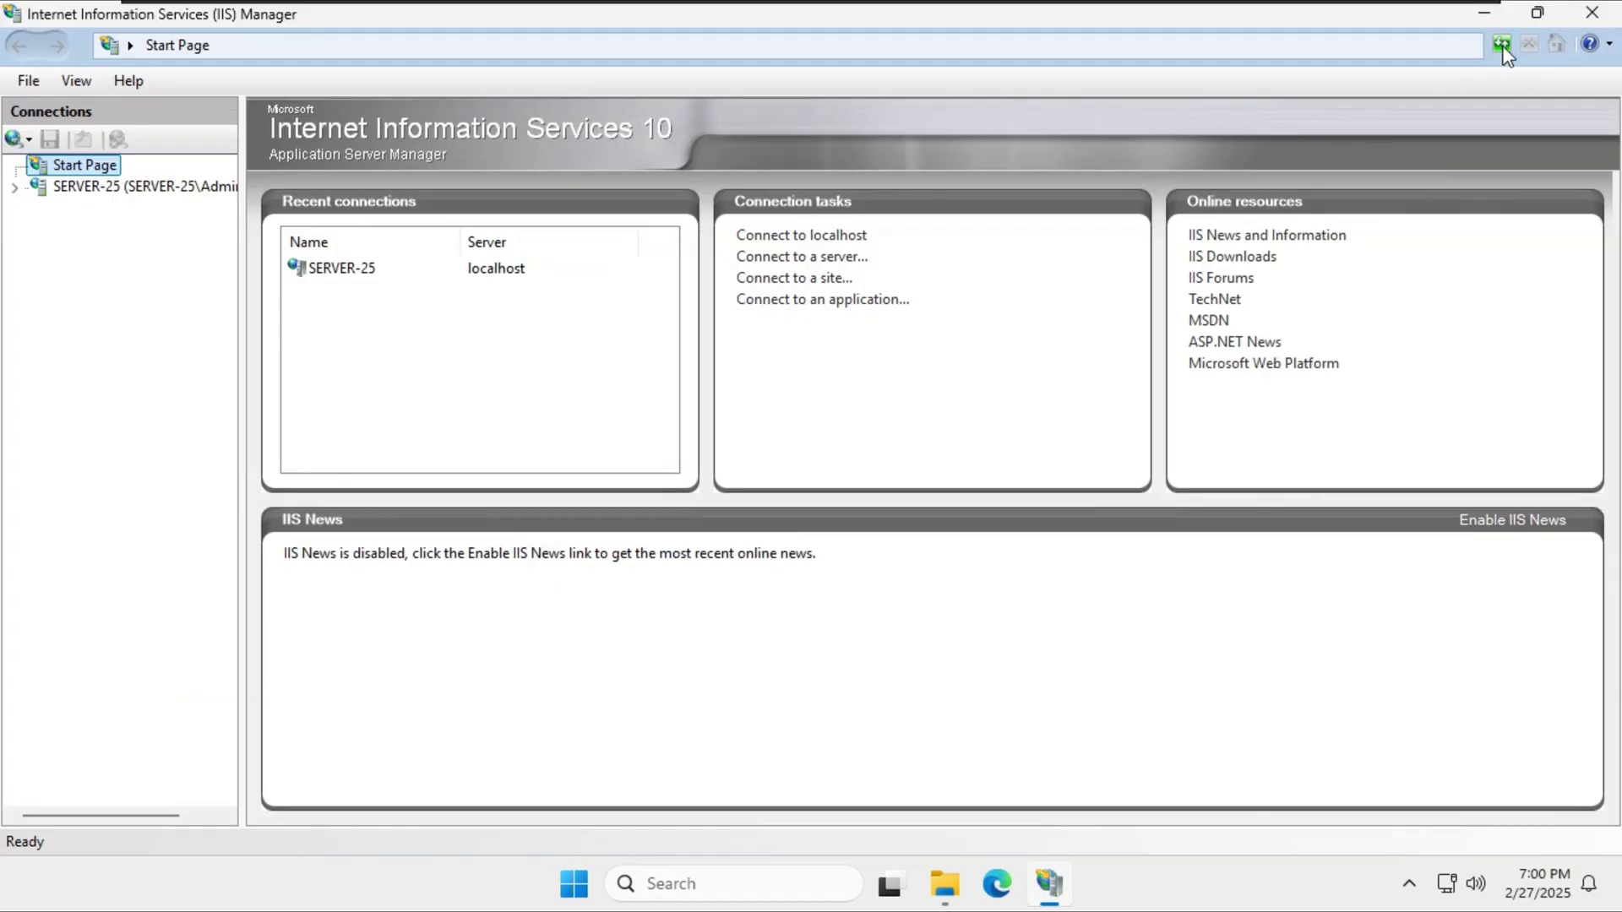
click(140, 187)
click(777, 511)
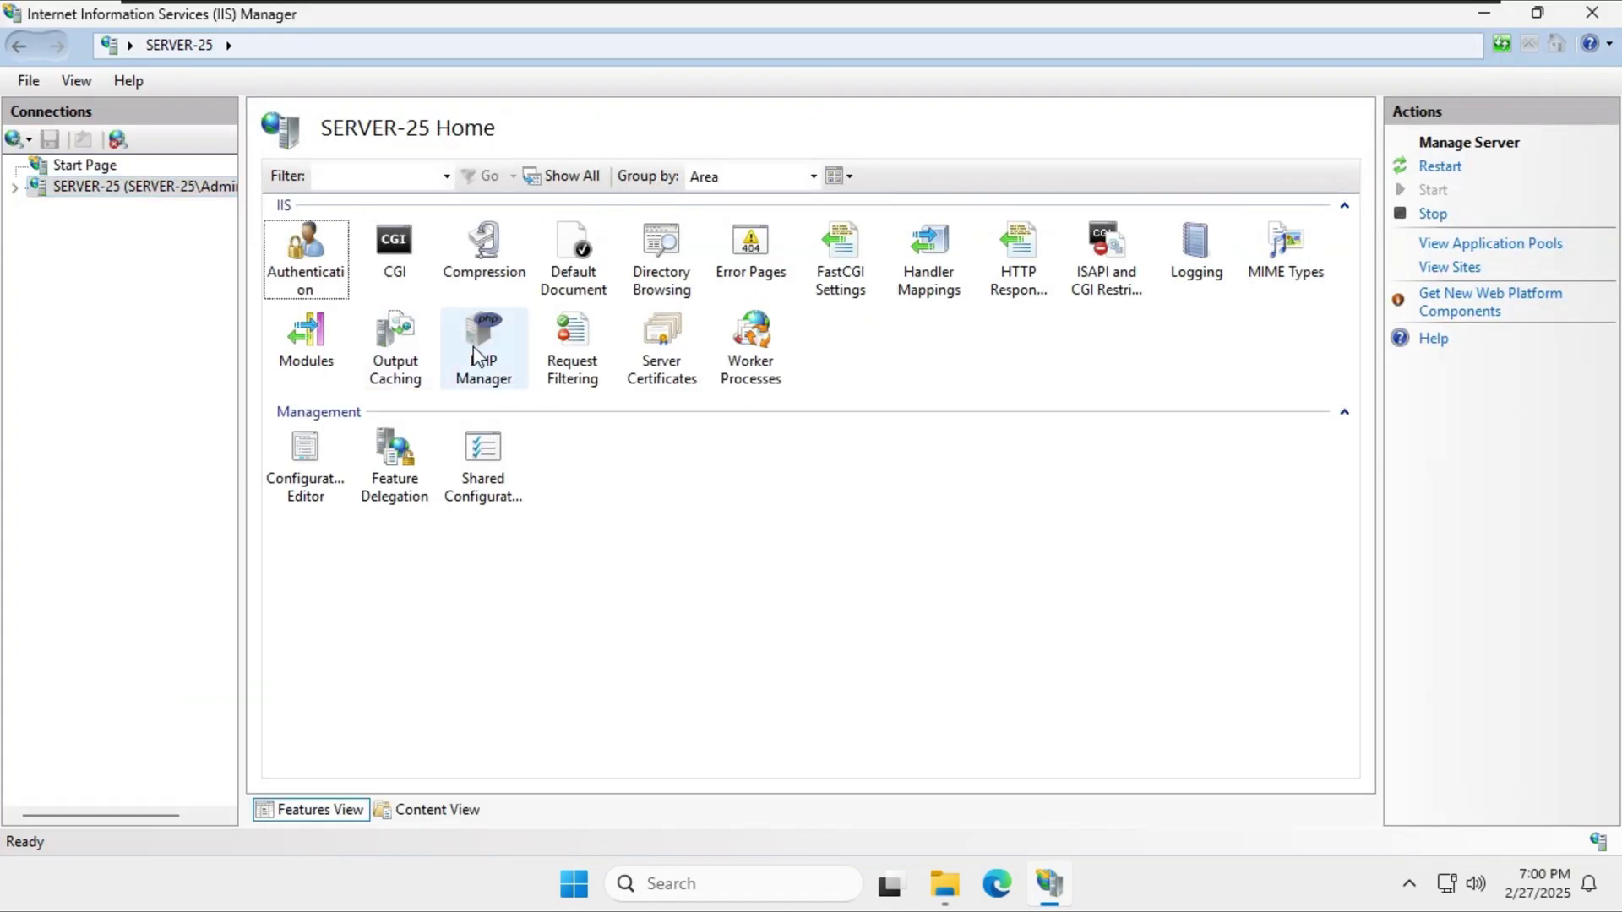
click(494, 341)
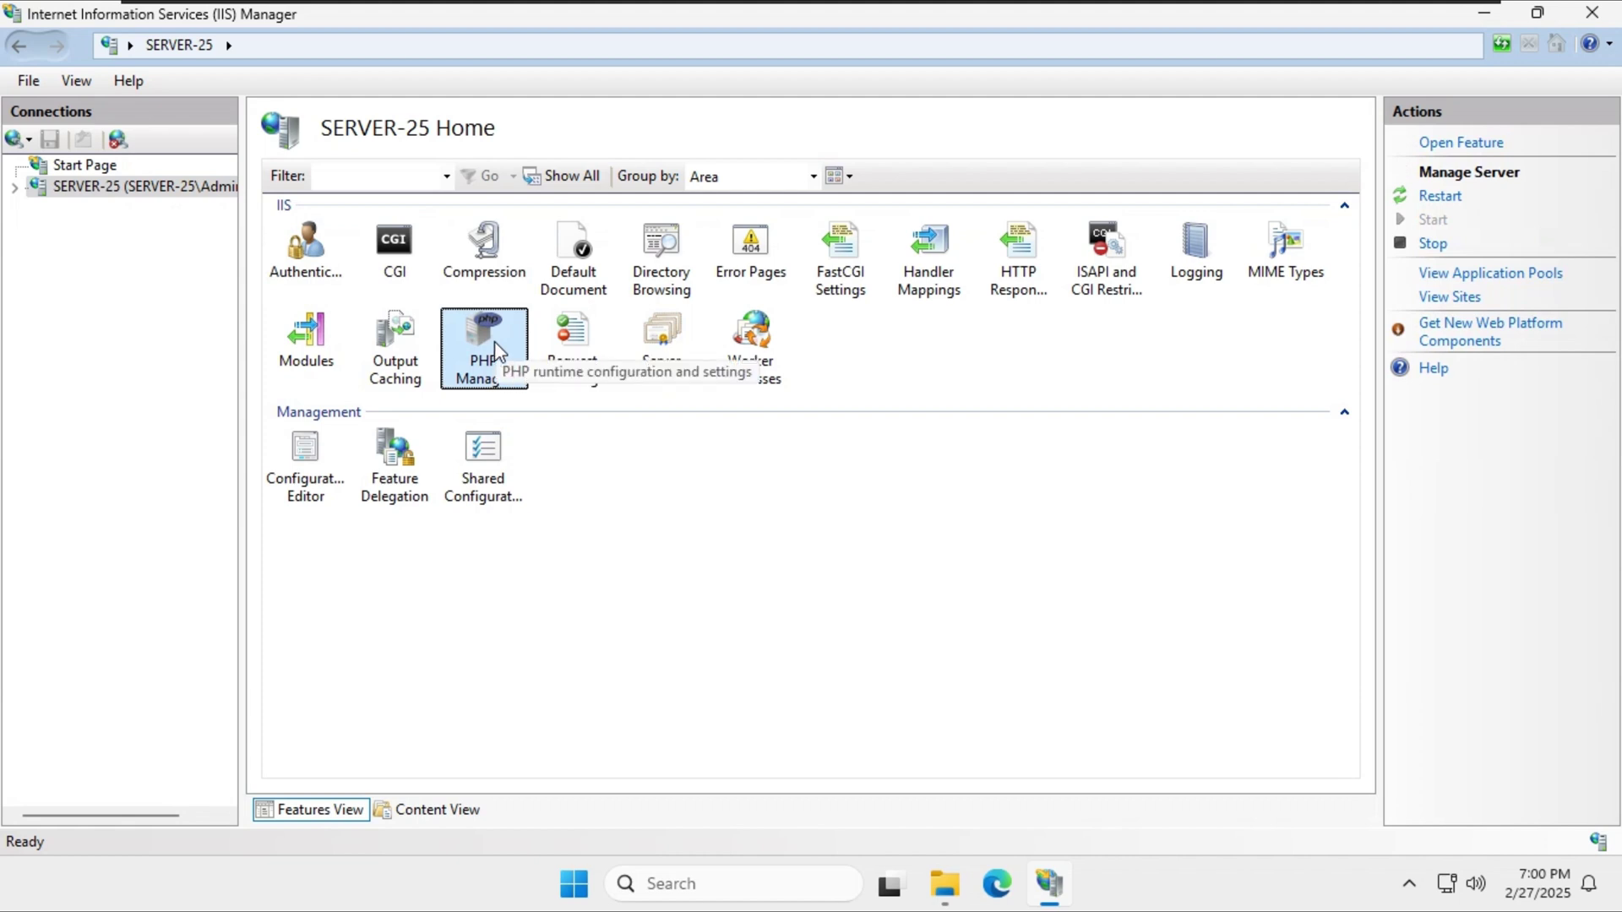
double_click(490, 344)
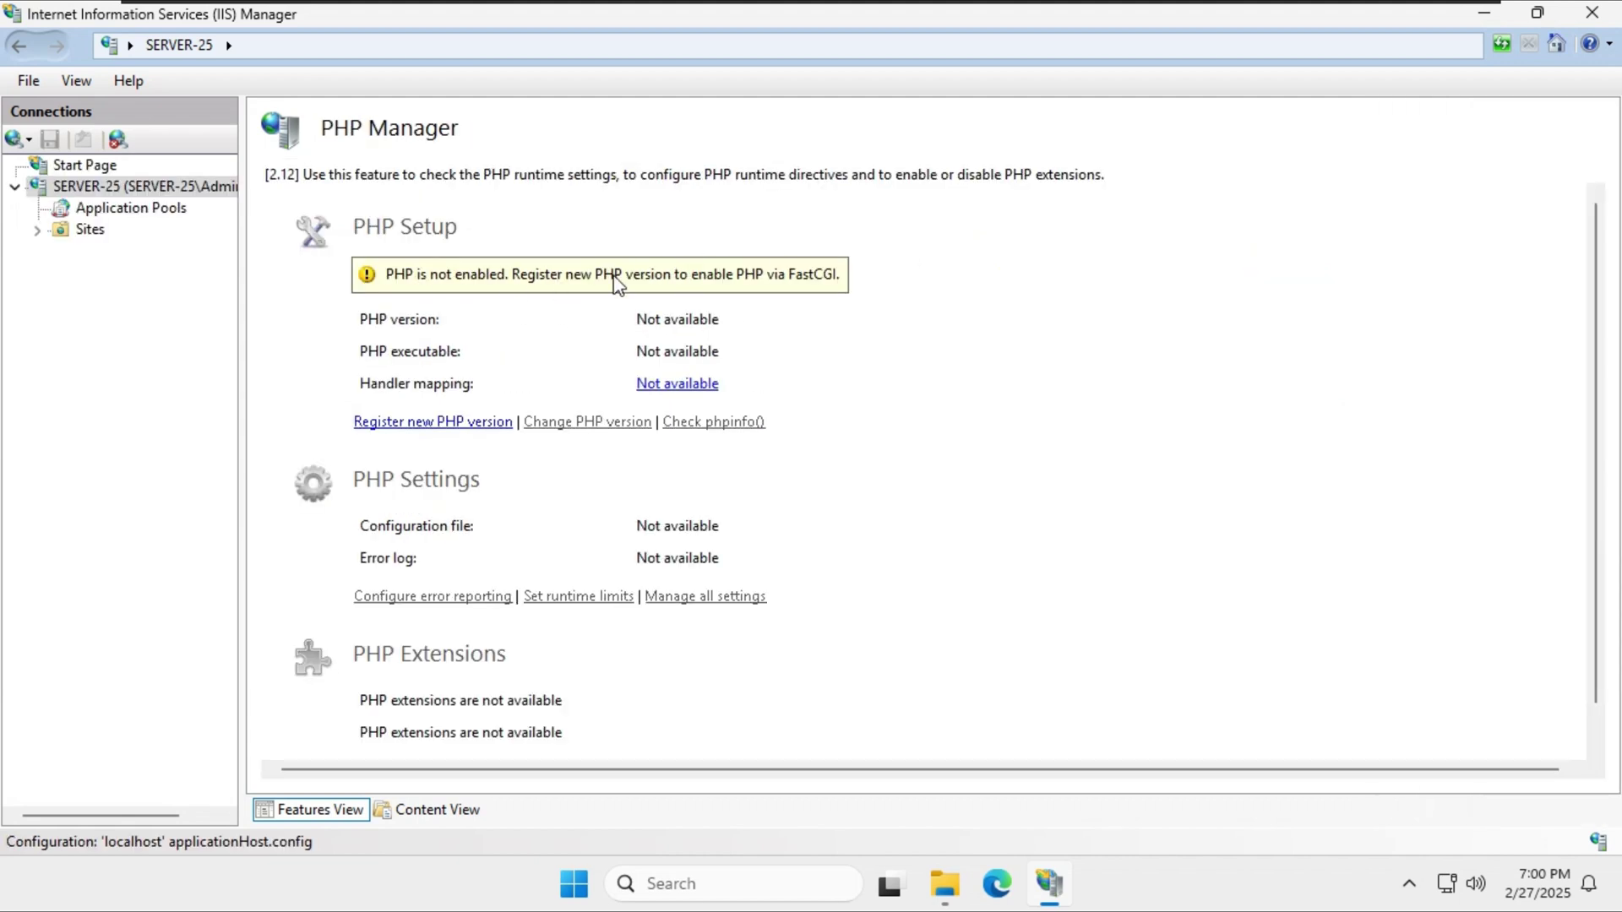
Register C:\PHP\php-cgi.exe as a new PHP version, enabling PHP 8.2.27.
click(401, 422)
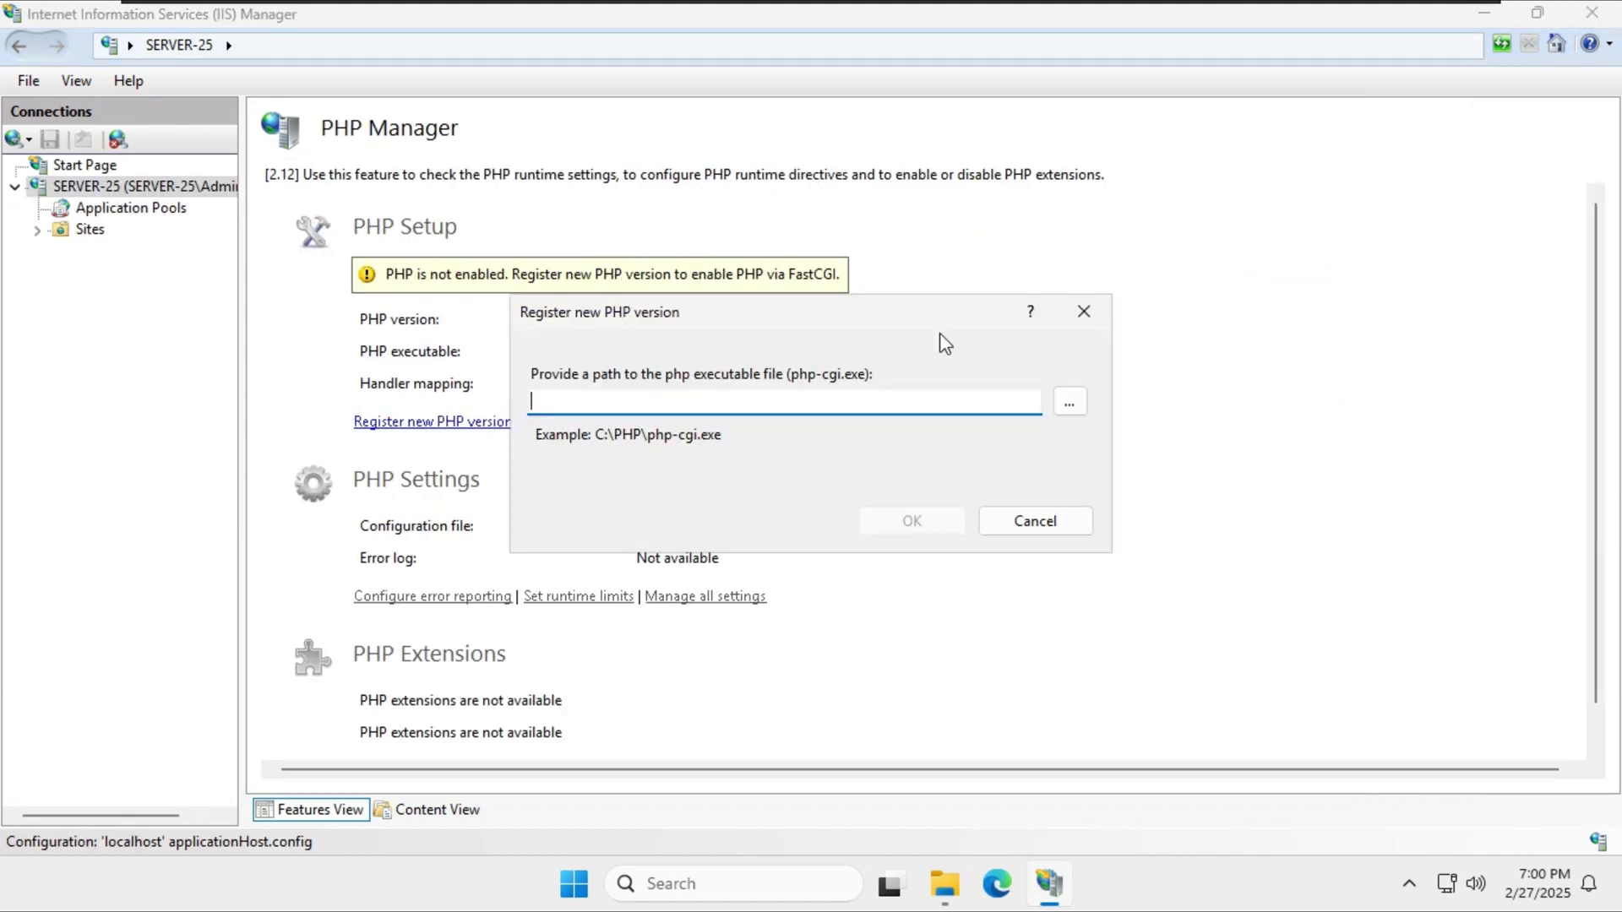
click(1071, 402)
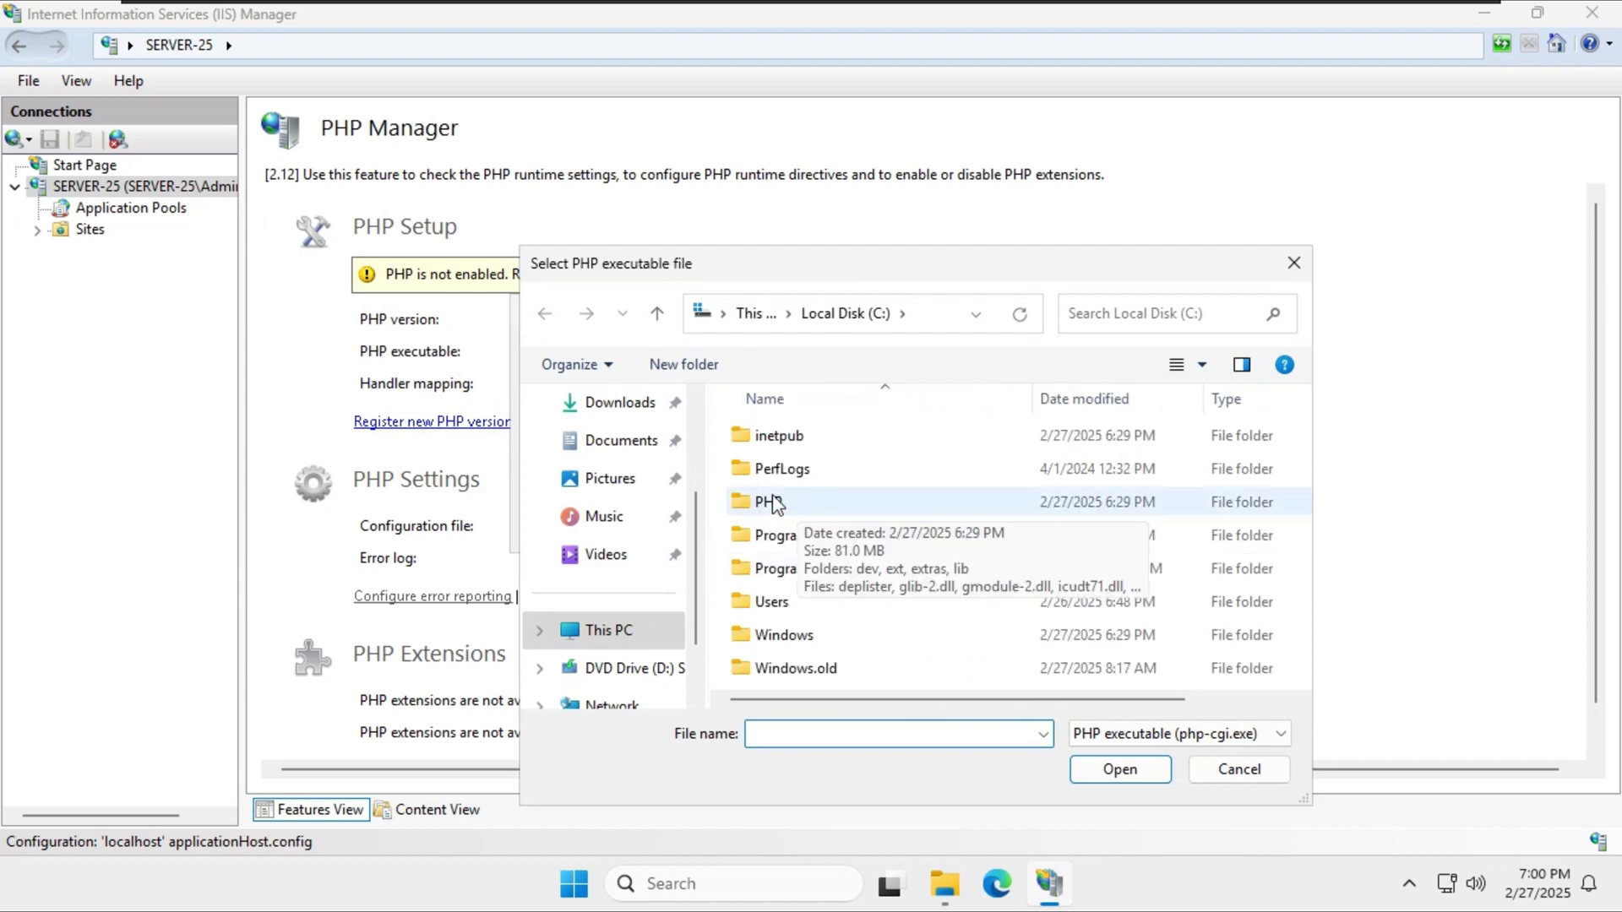
key(alt+Up)
double_click(840, 442)
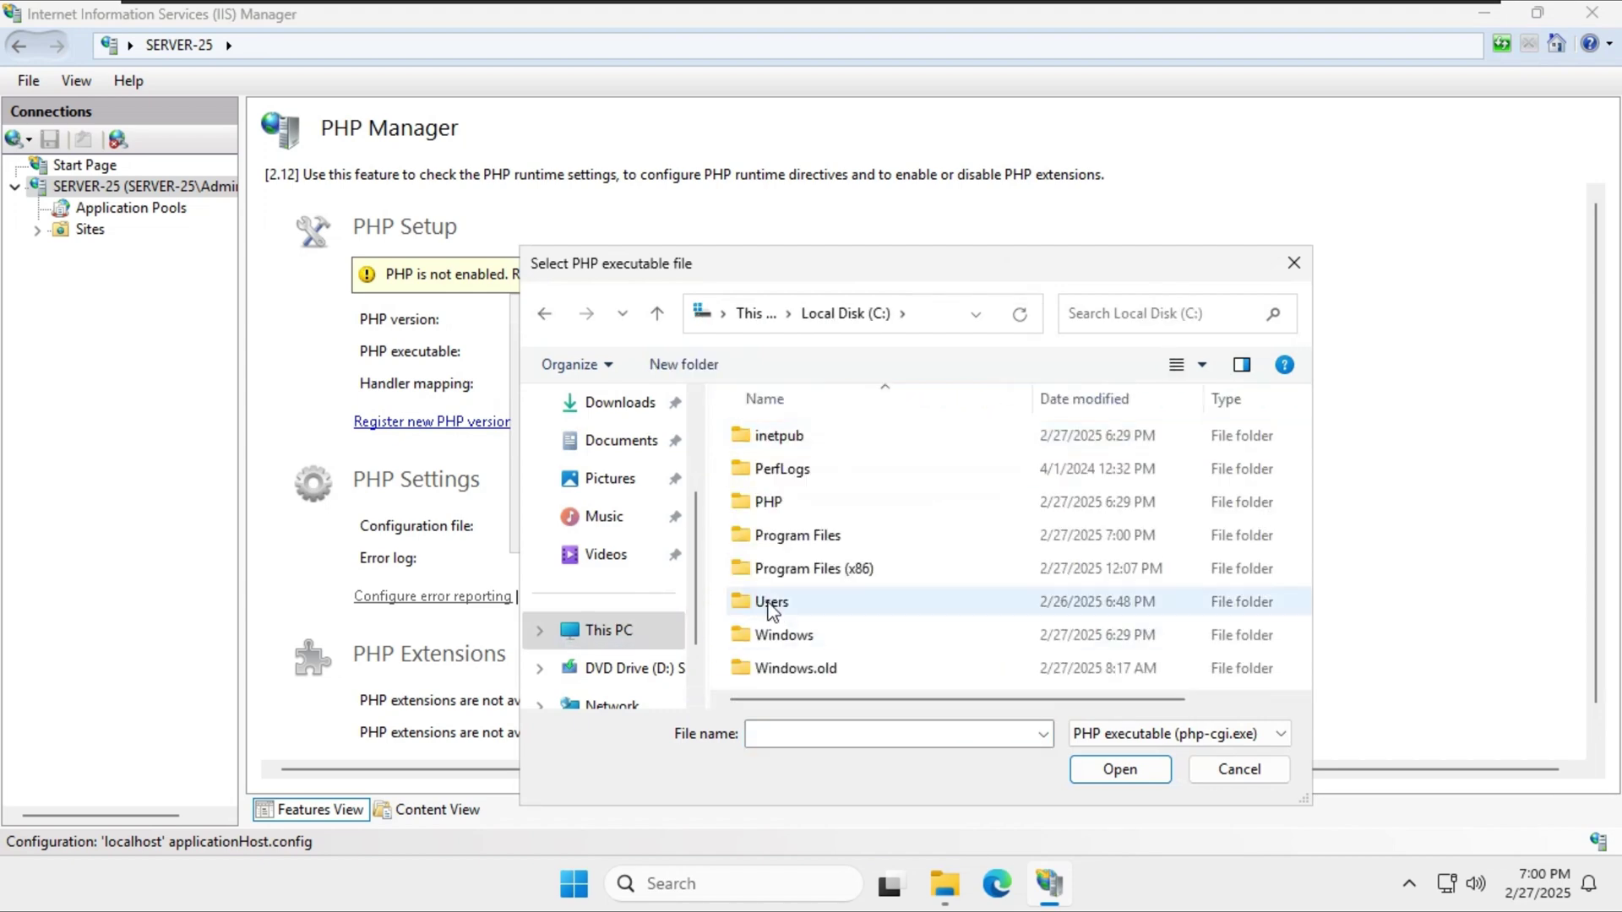
double_click(771, 518)
double_click(778, 569)
click(939, 528)
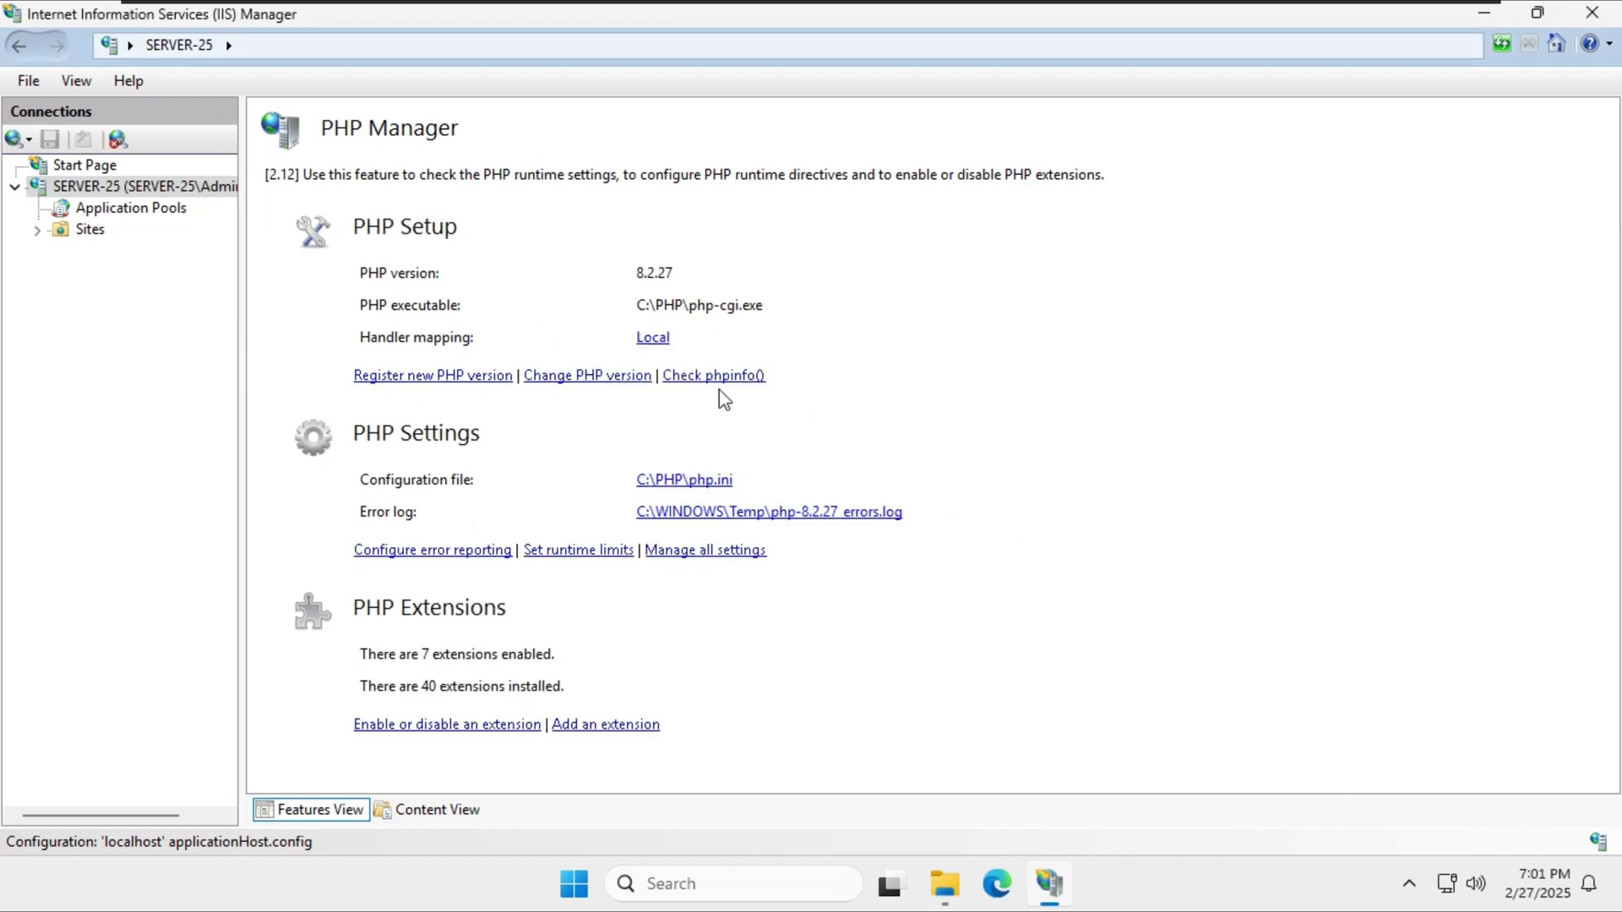
Start a phpinfo() check and choose Default Web Site as the site.
click(674, 382)
click(771, 376)
click(712, 398)
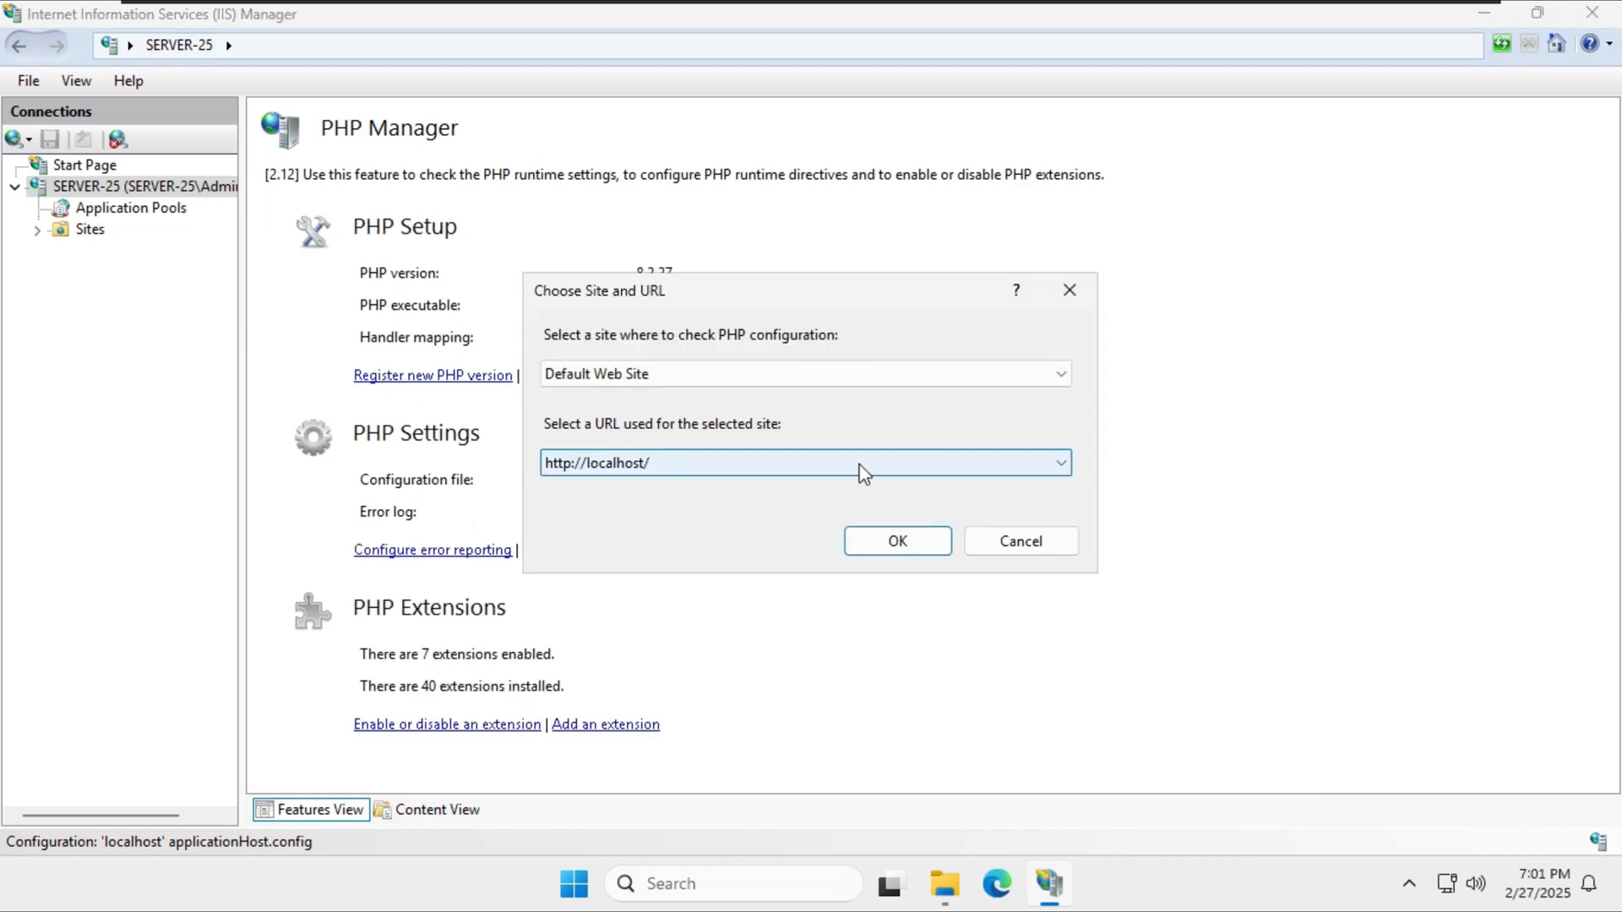
Confirm the site and URL, scroll through the PHP 8.2.27 phpinfo() output, then list the PHP extensions.
click(895, 540)
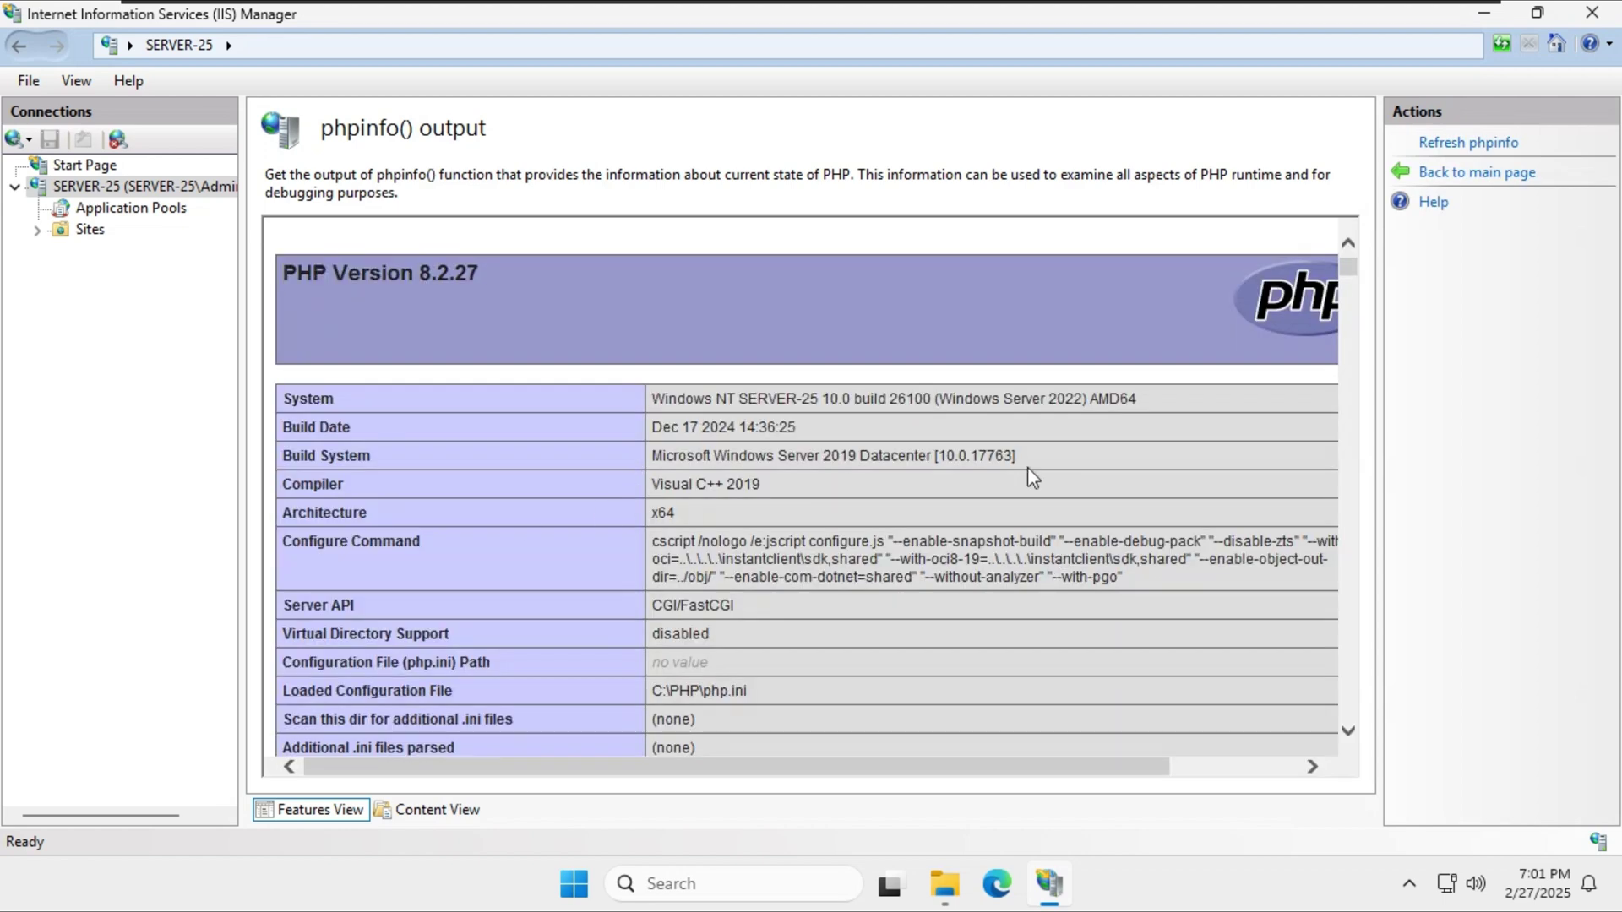
scroll(694, 274, down, 3)
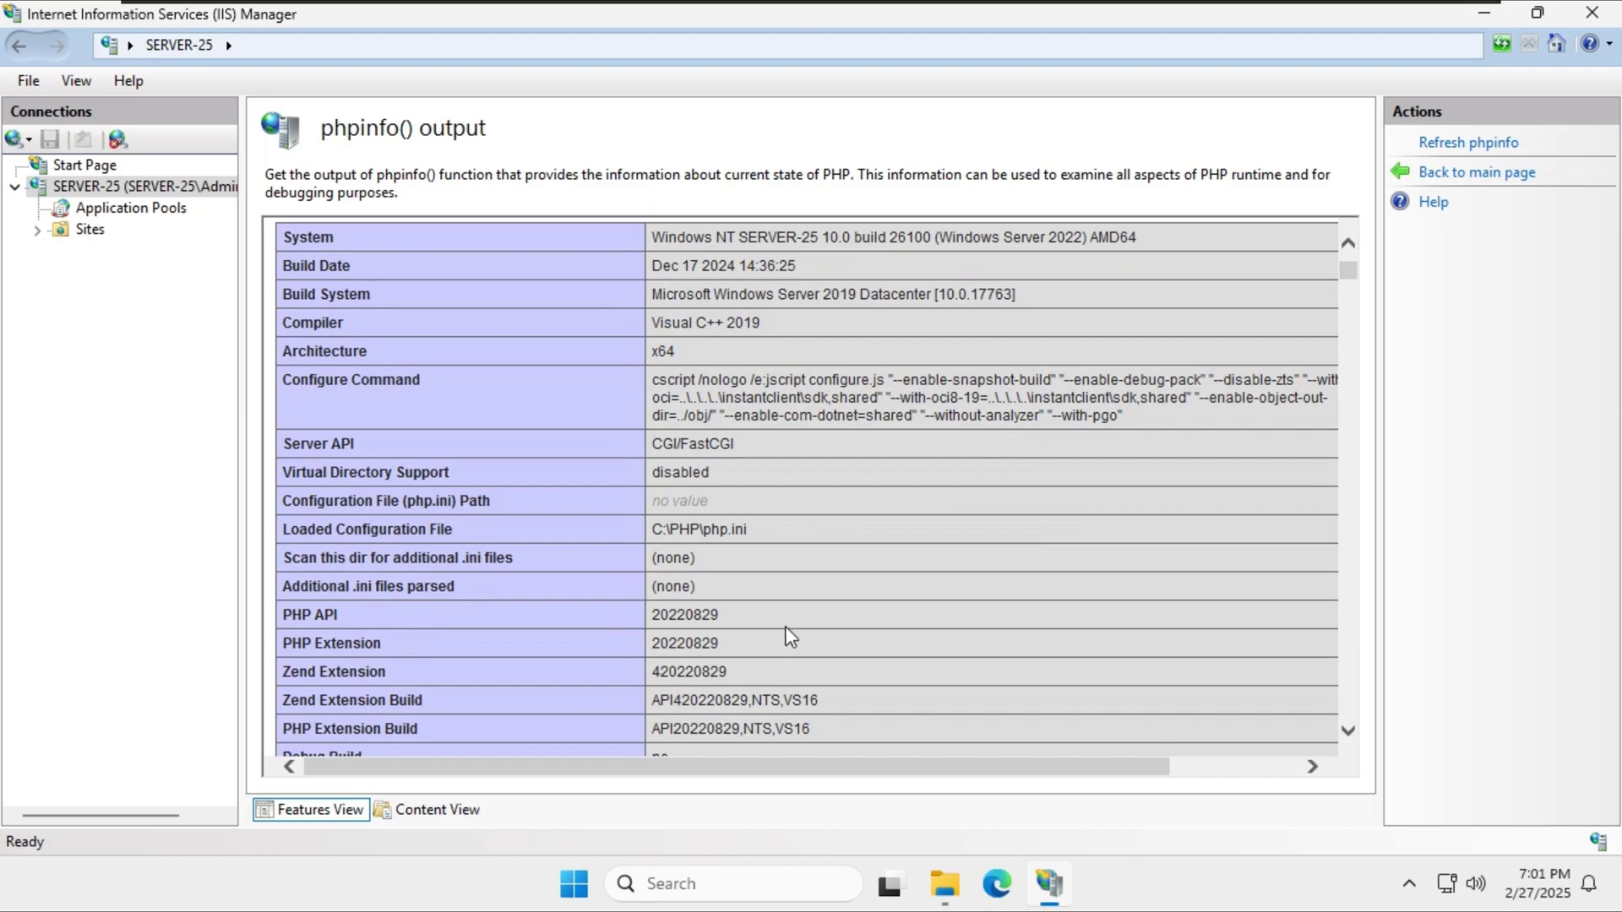
scroll(789, 635, down, 20)
scroll(503, 515, up, 10)
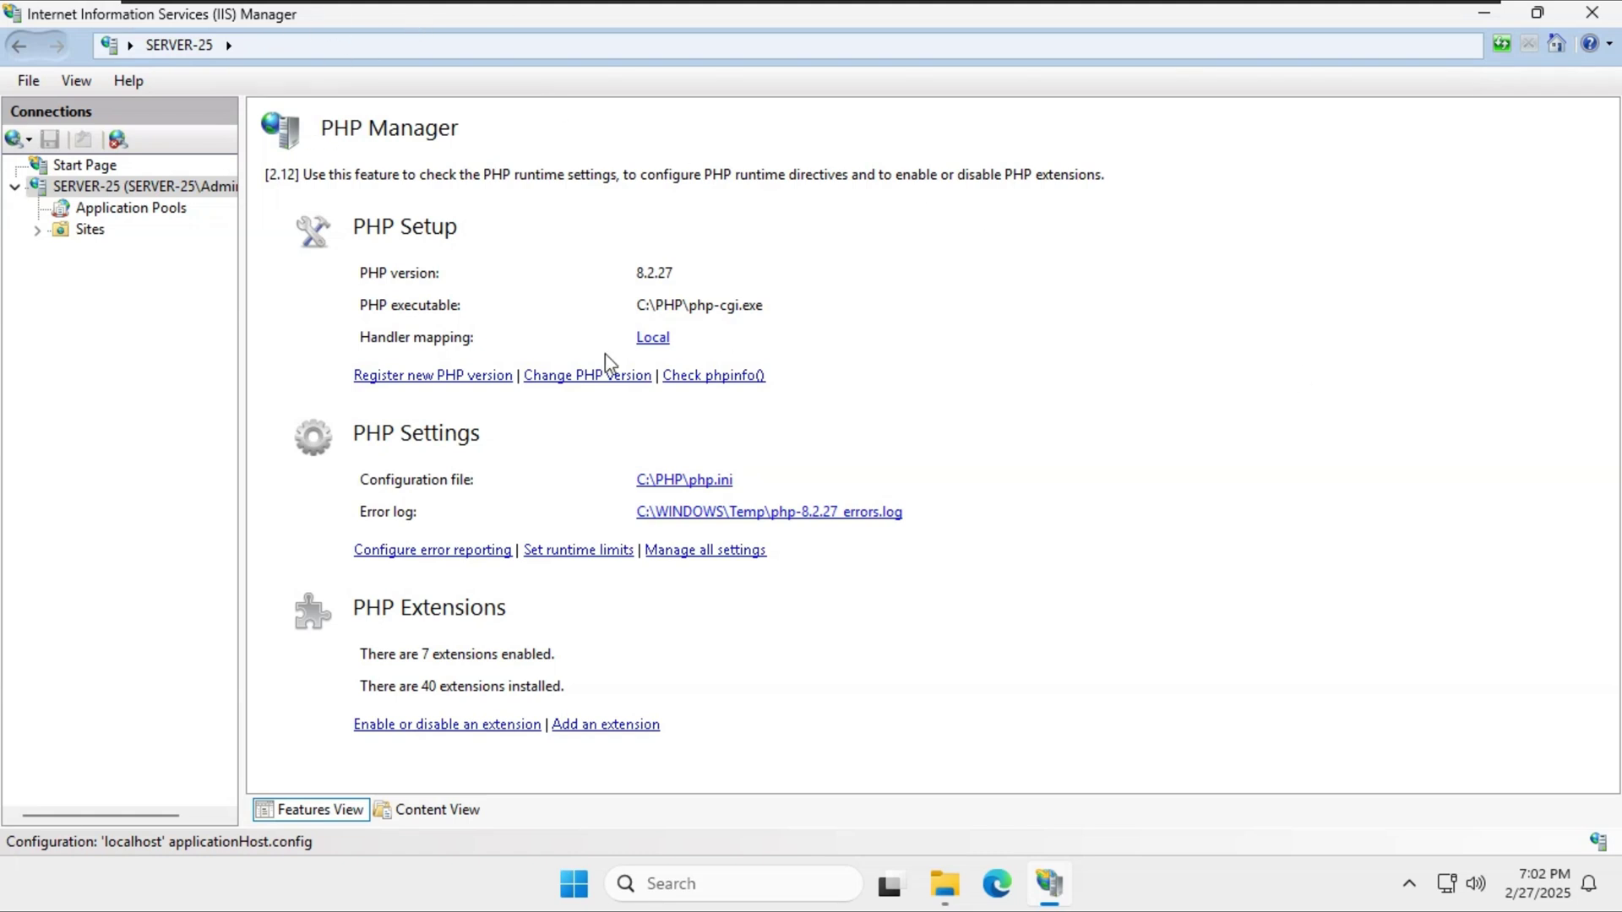
click(391, 732)
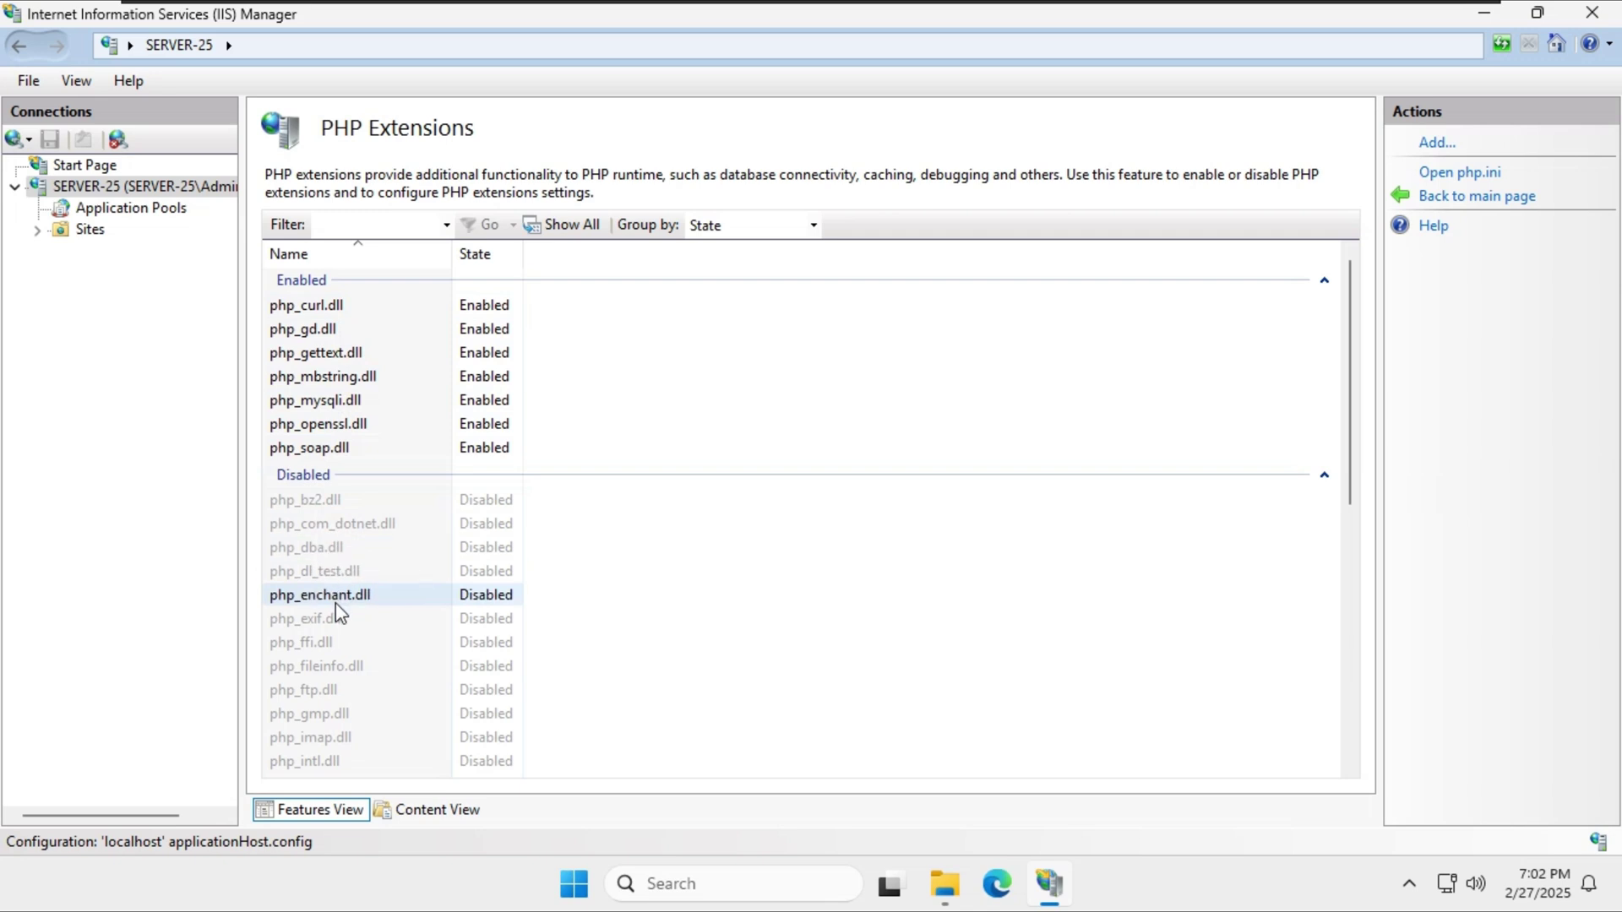
Enable the php_imap.dll and php_intl.dll PHP extensions.
scroll(336, 607, down, 1)
click(325, 668)
right_click(329, 669)
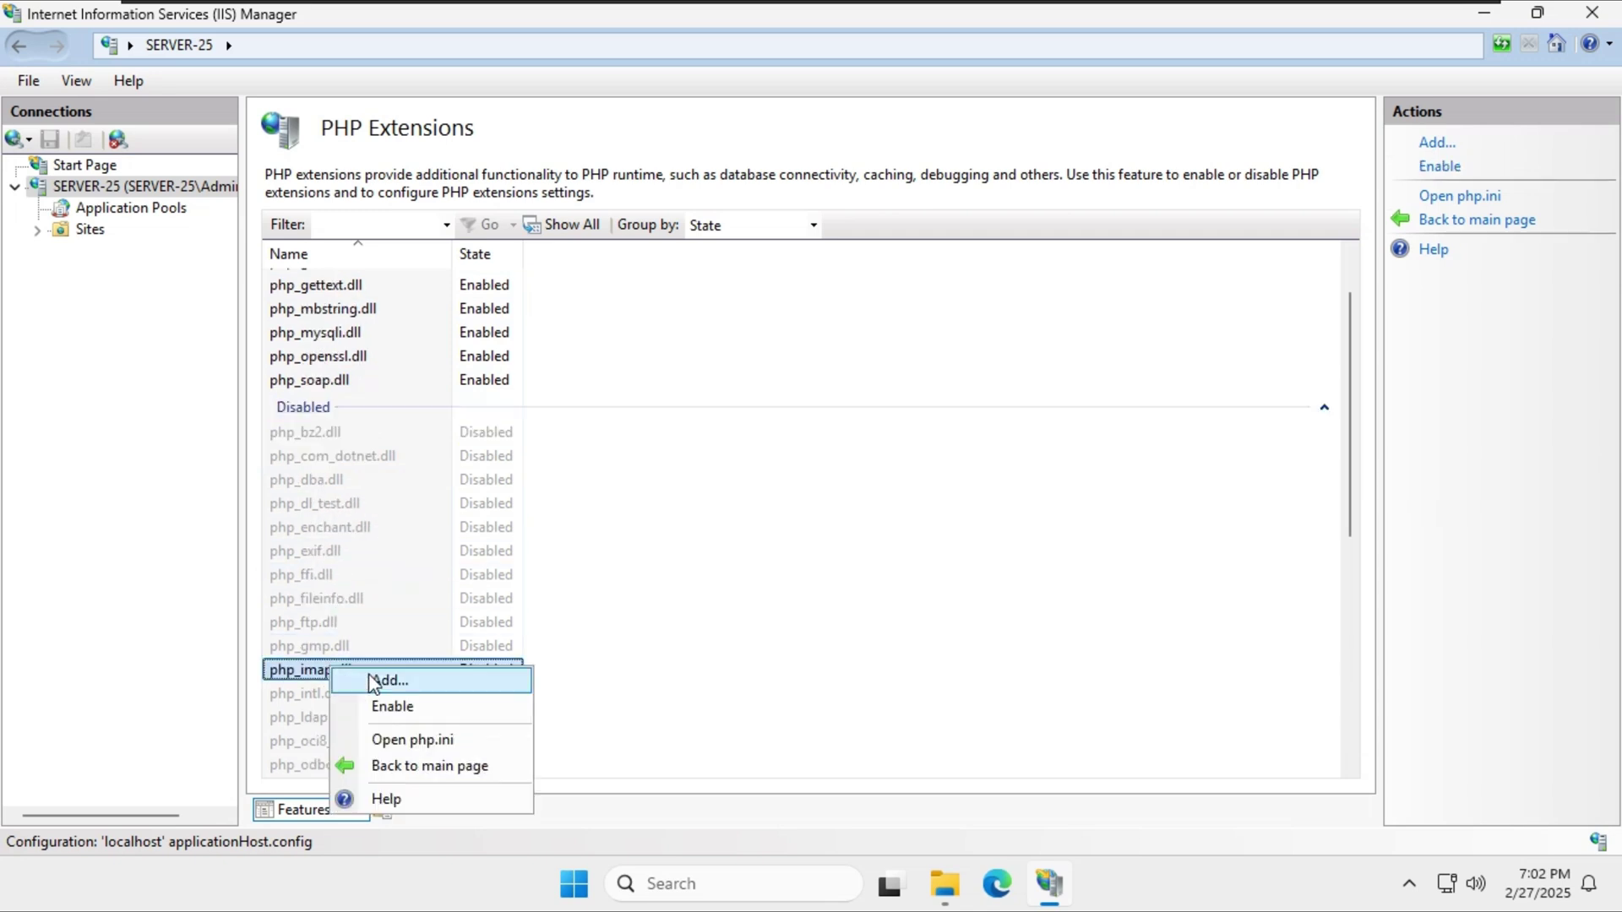
click(397, 706)
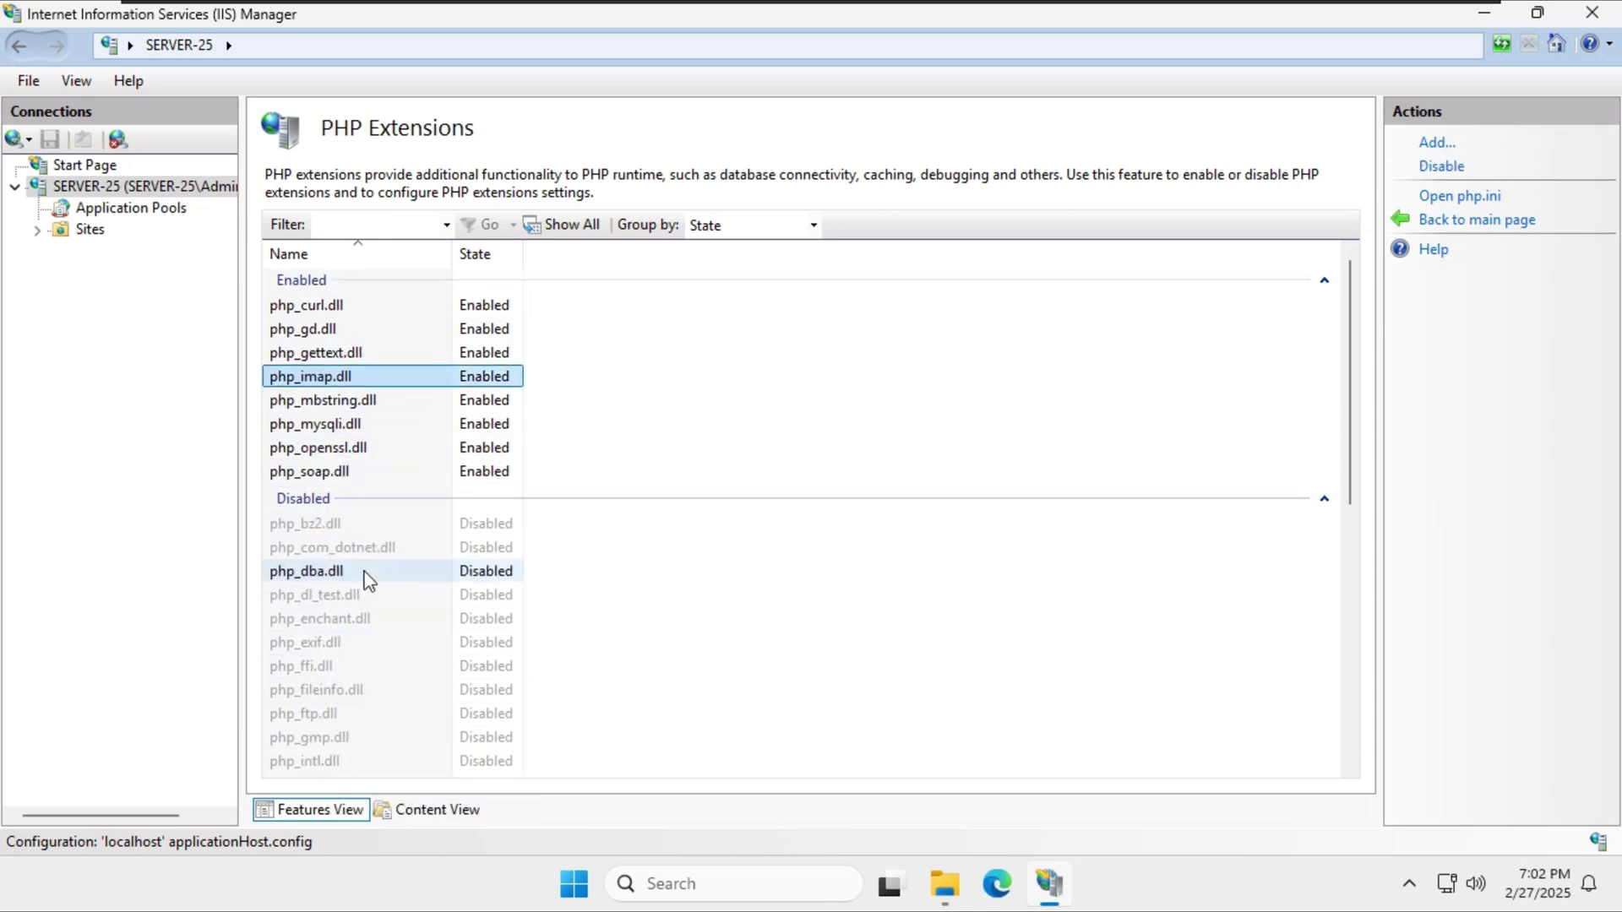
scroll(336, 680, down, 1)
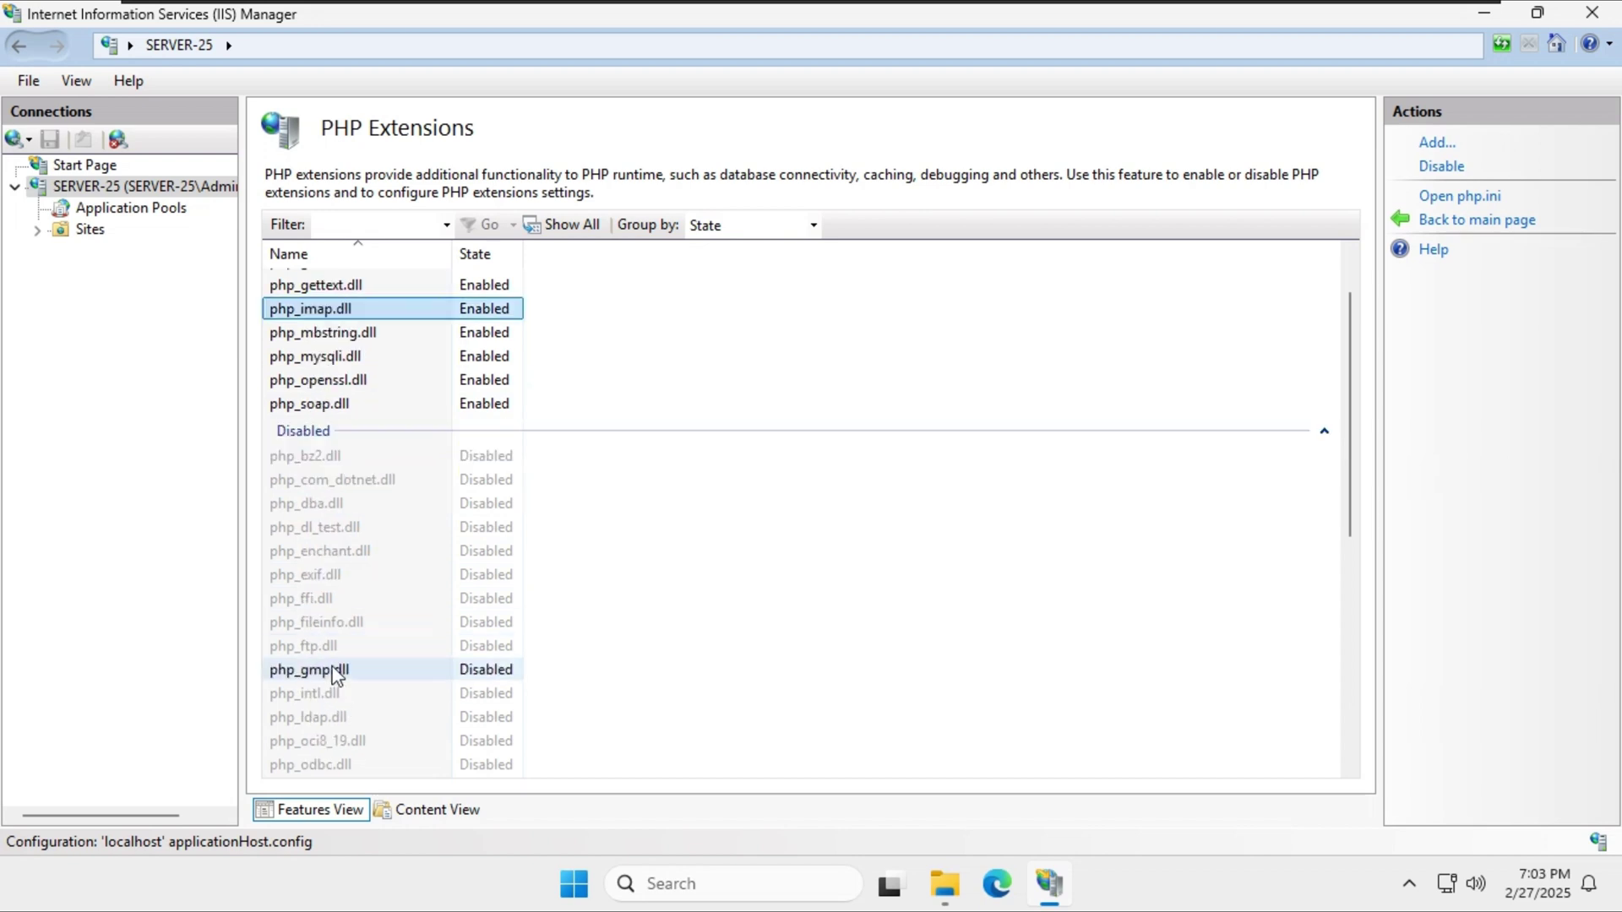
right_click(349, 698)
click(387, 739)
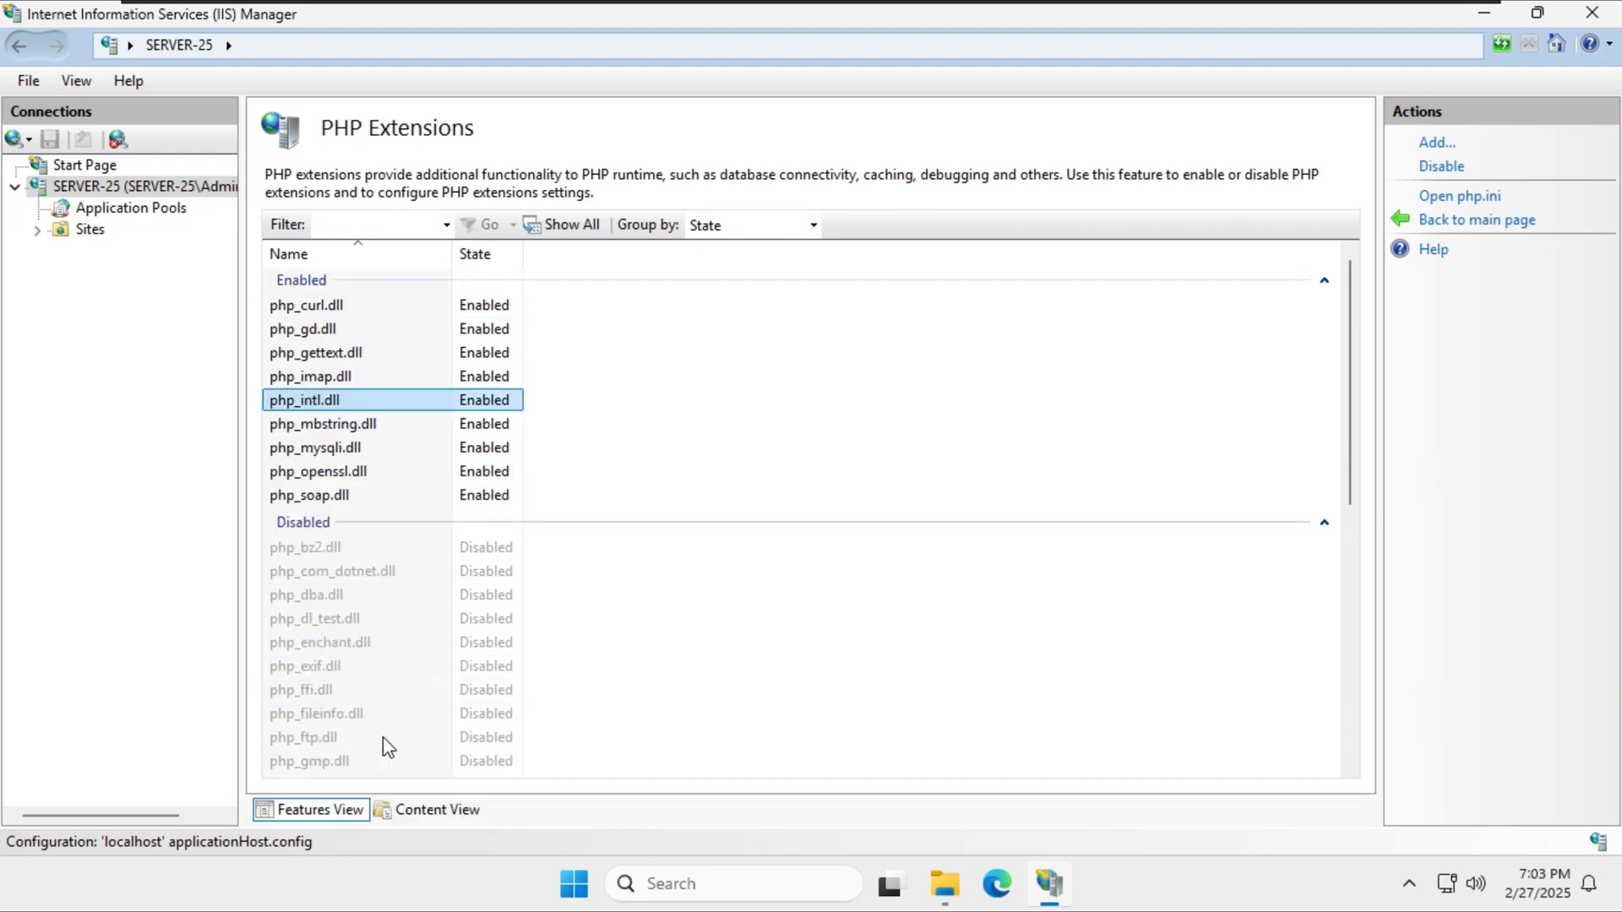
Find php_opcache.dll in the extension list and enable it.
scroll(351, 648, down, 6)
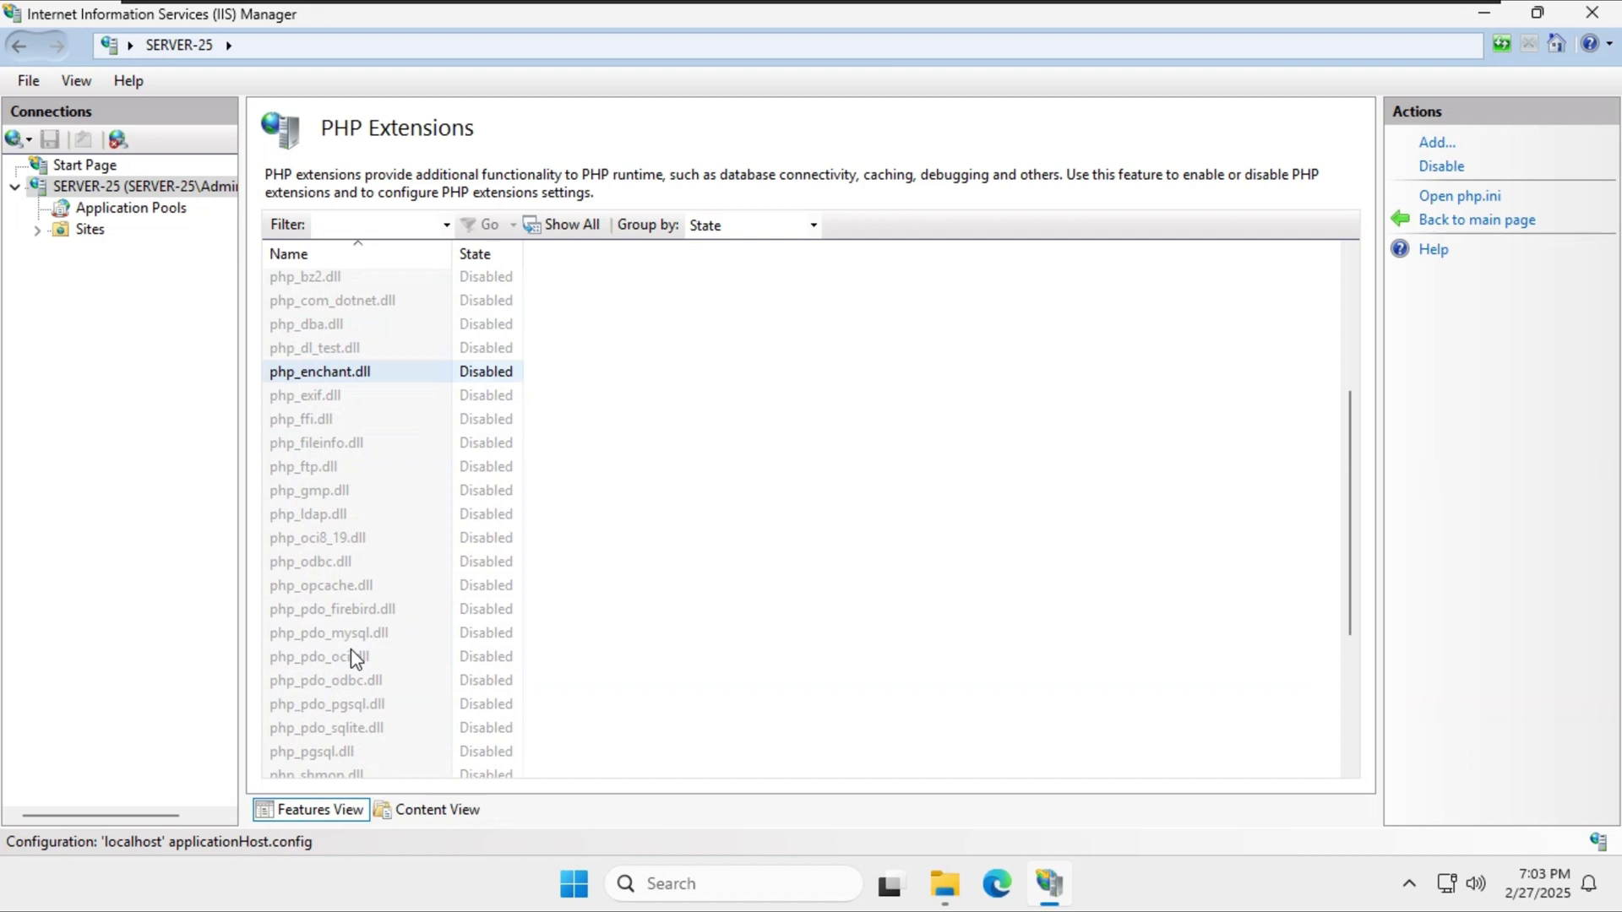
scroll(351, 648, down, 1)
click(353, 519)
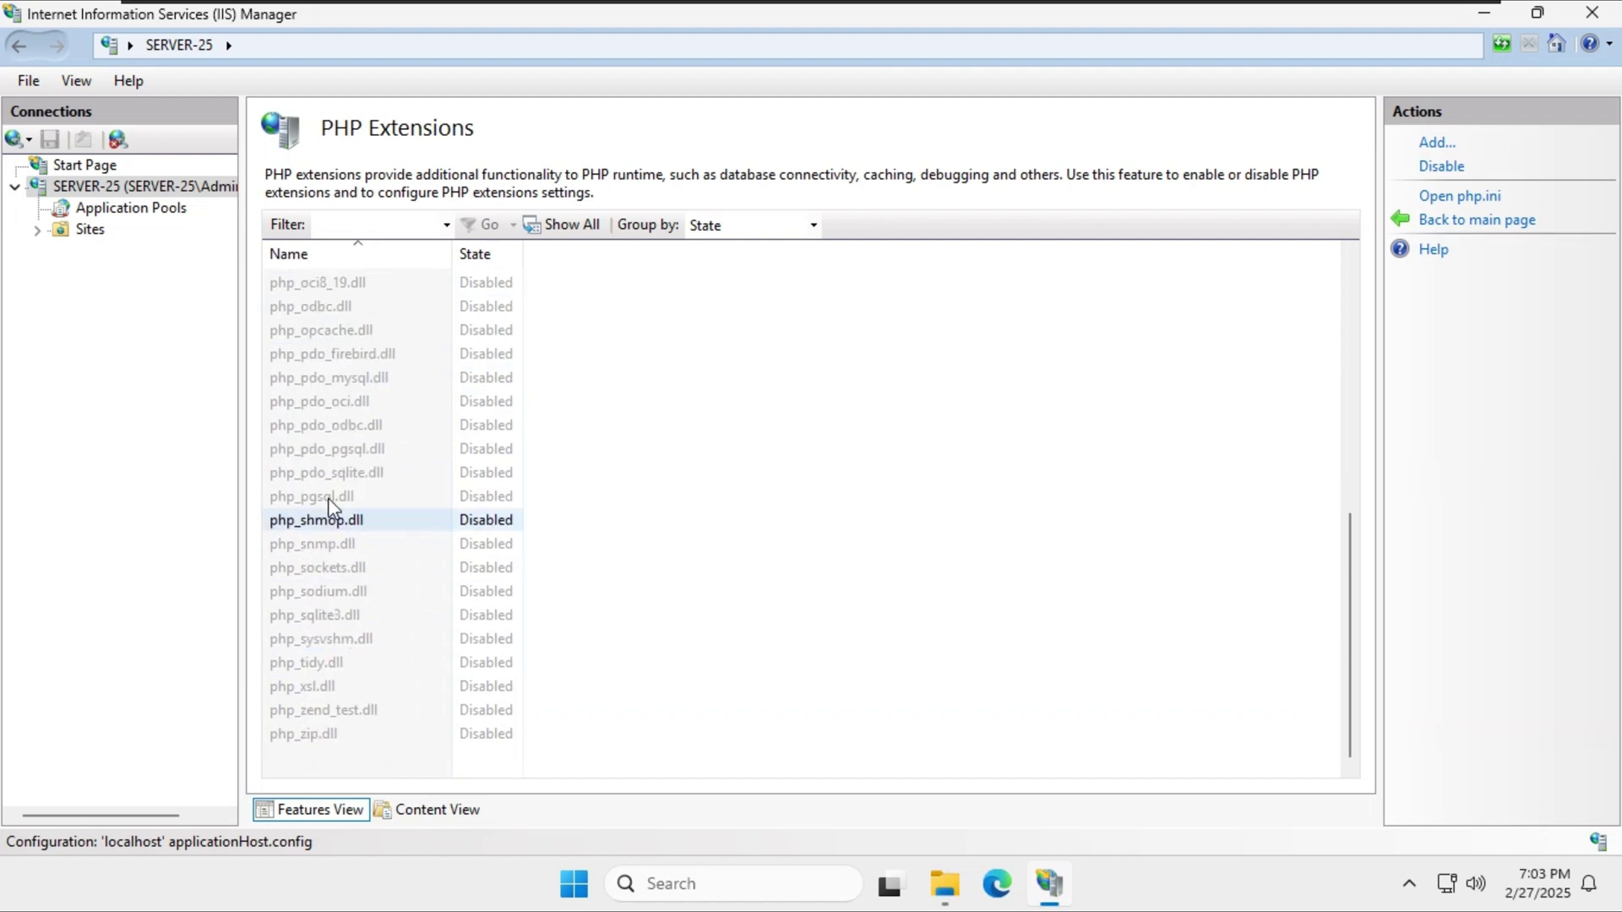
scroll(329, 503, up, 3)
scroll(326, 495, up, 5)
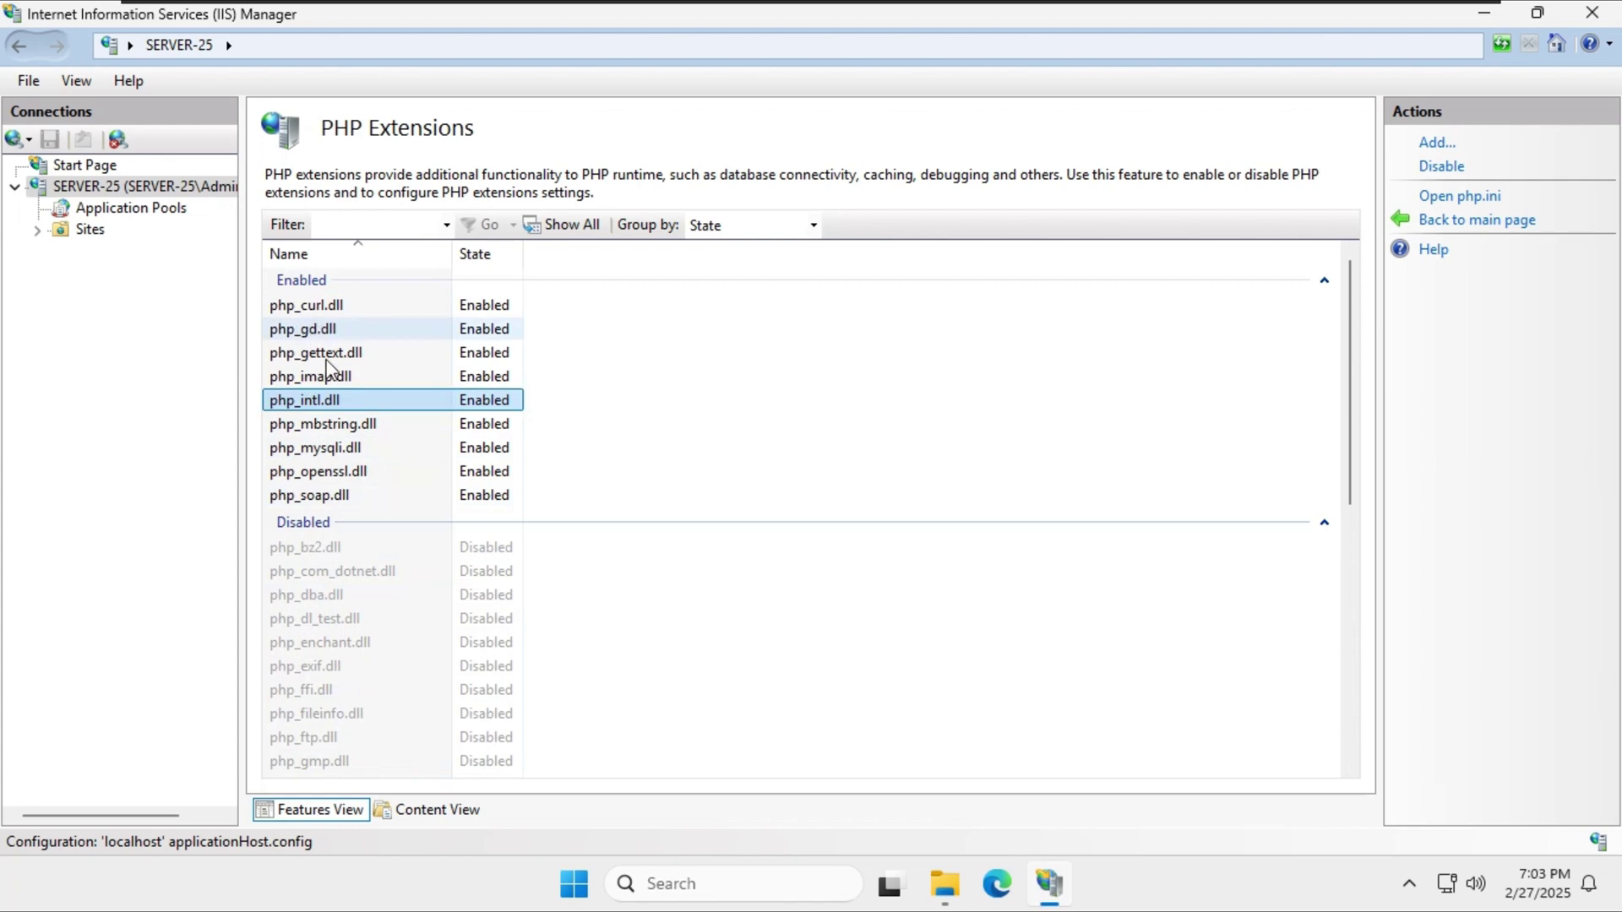
scroll(372, 570, down, 8)
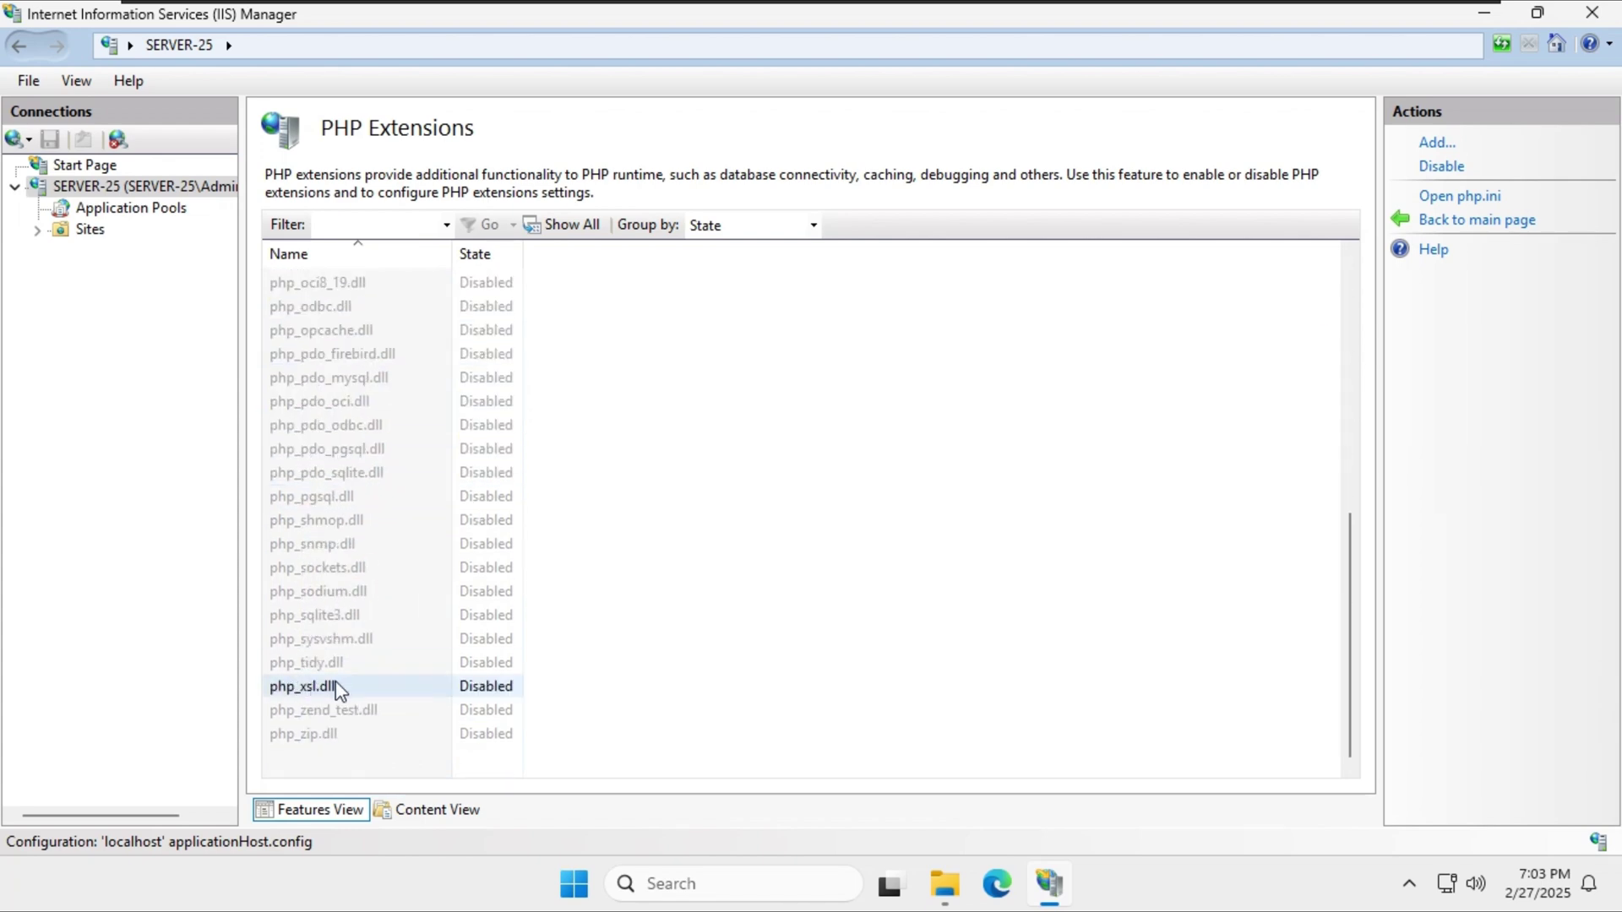
scroll(338, 689, up, 8)
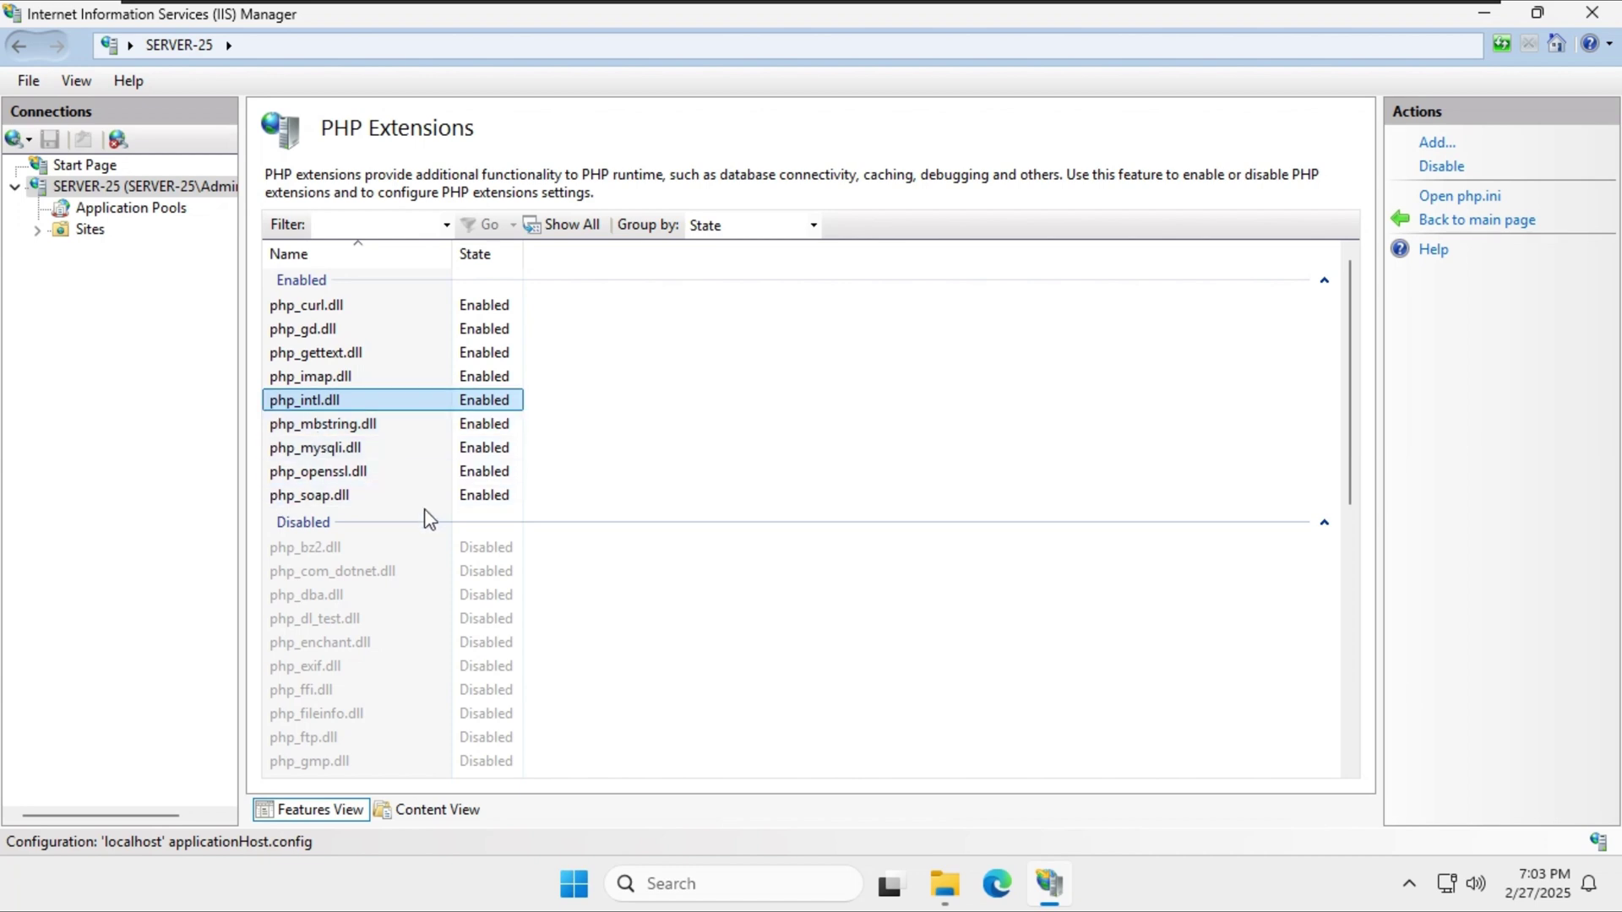
scroll(424, 626, down, 8)
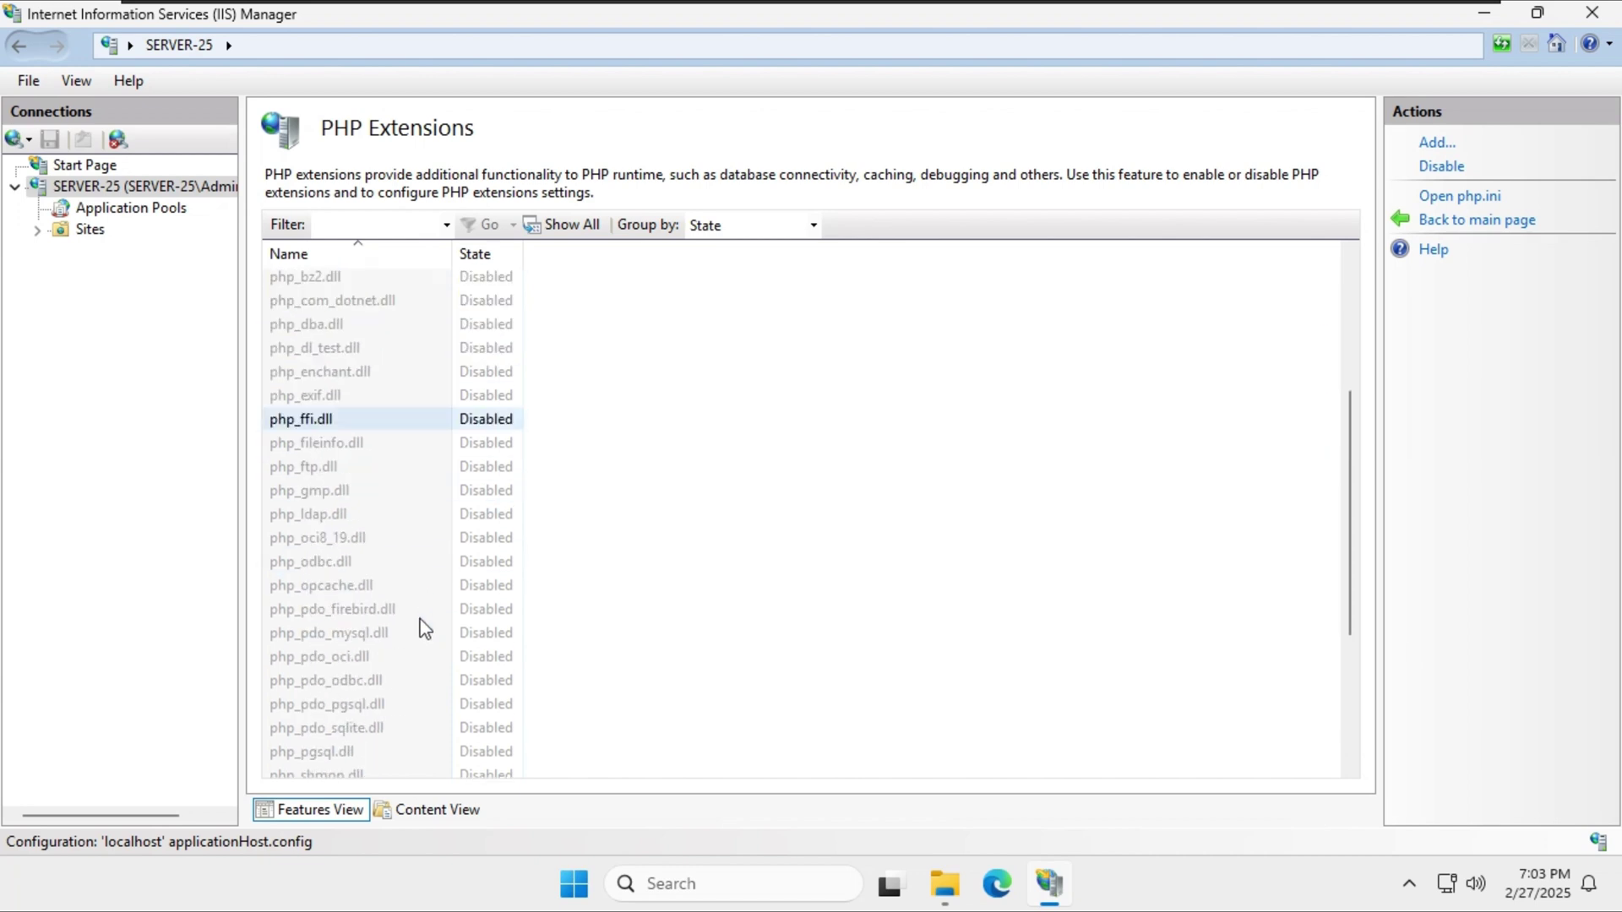
scroll(424, 627, up, 2)
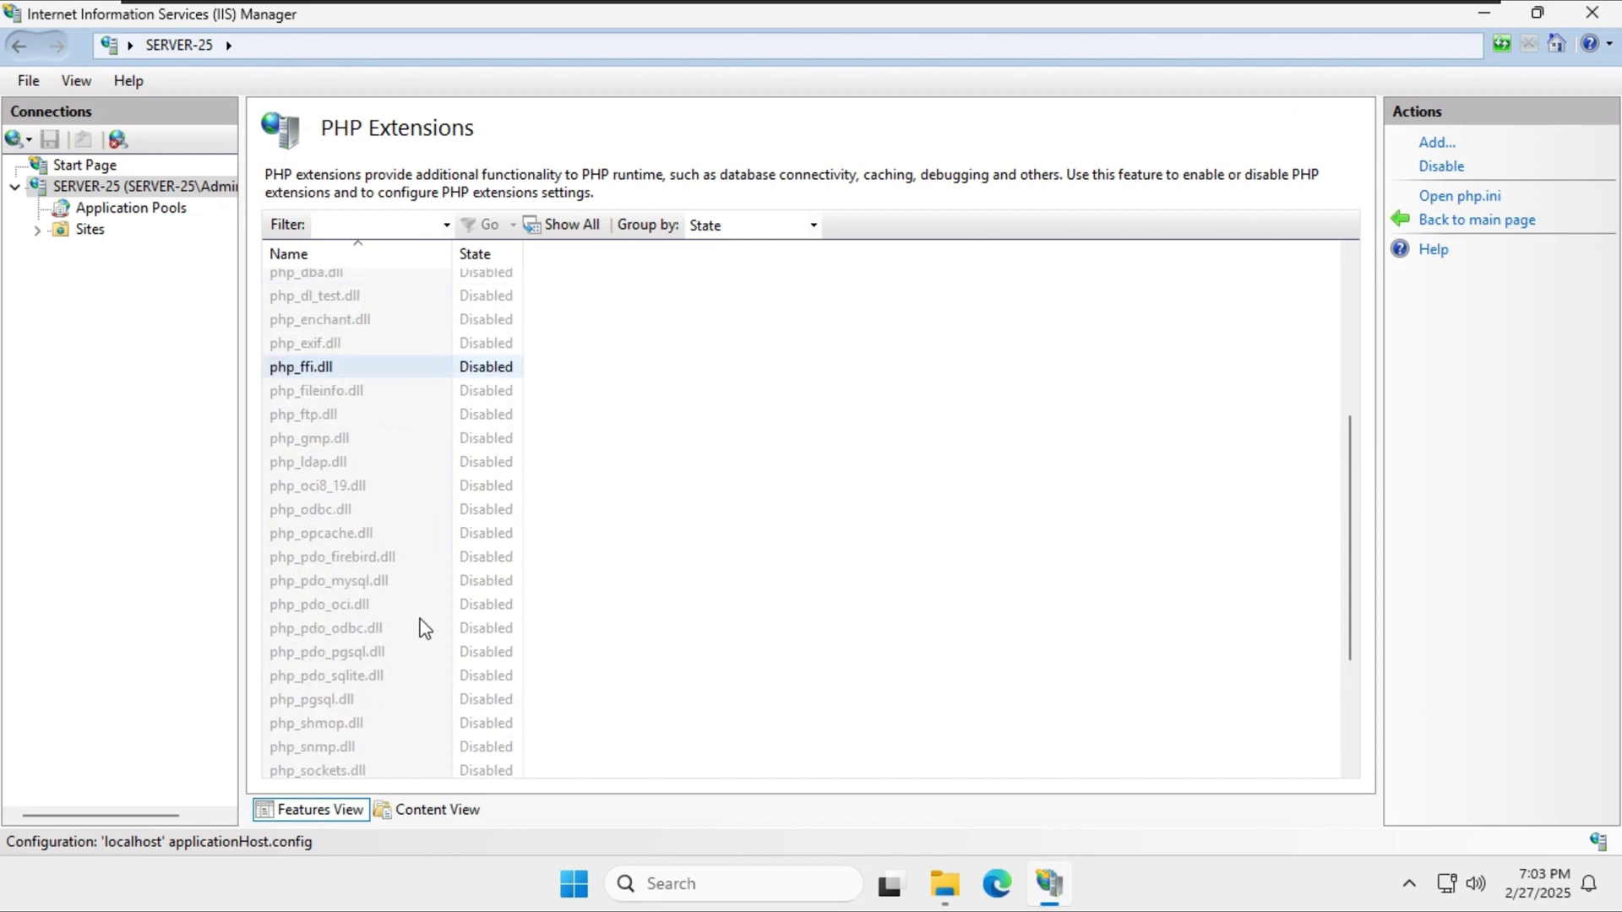
scroll(424, 627, up, 1)
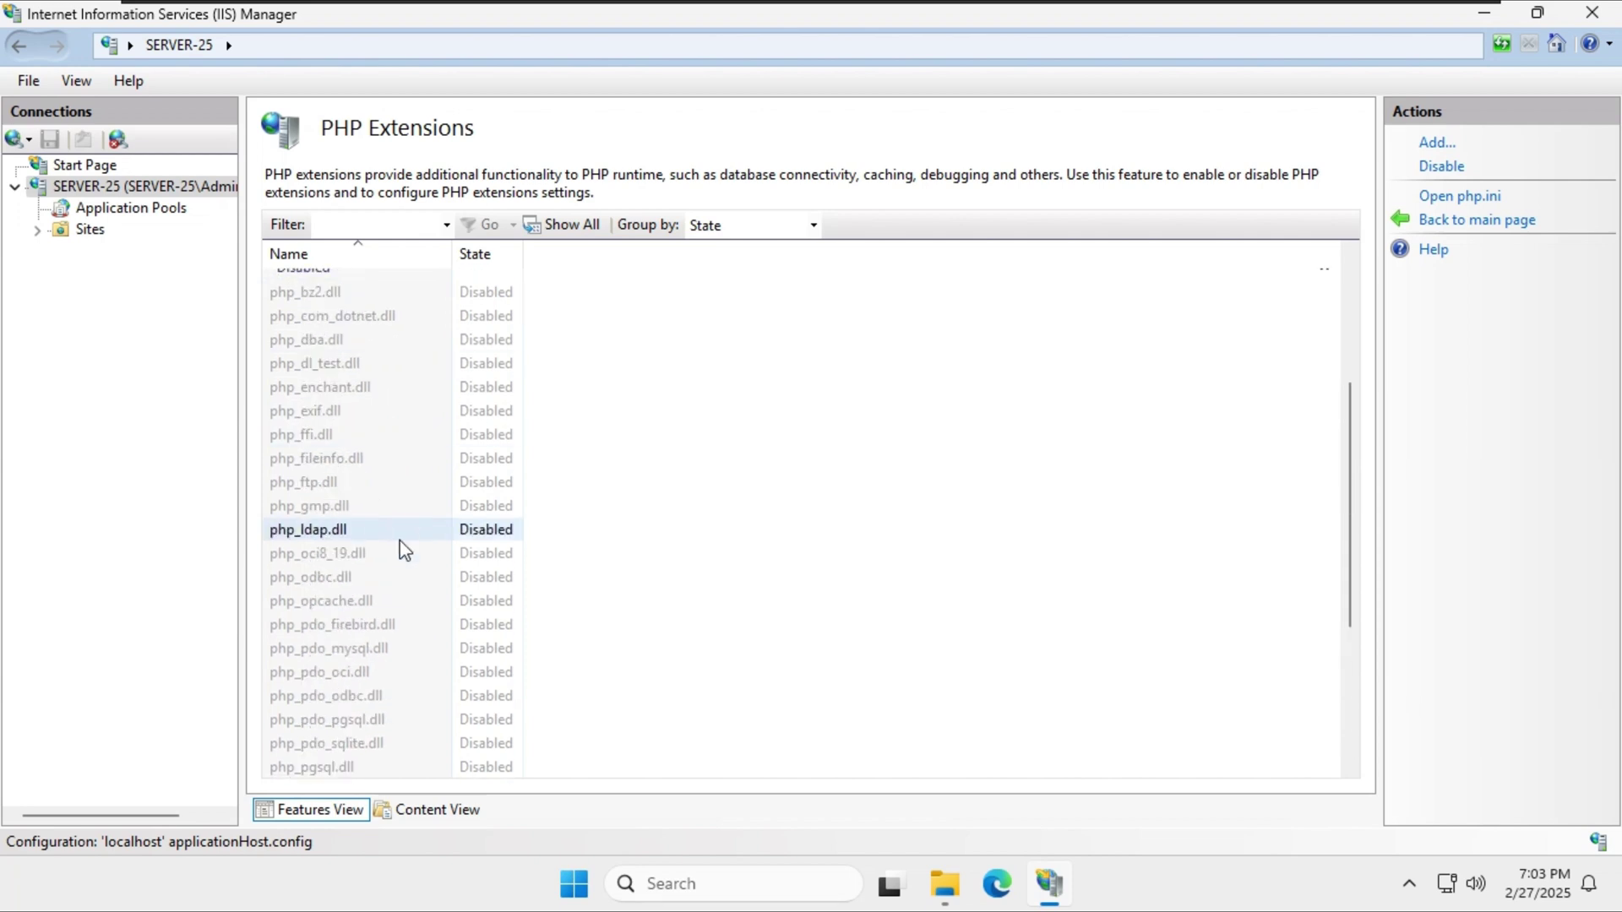
scroll(377, 456, up, 2)
scroll(376, 447, up, 2)
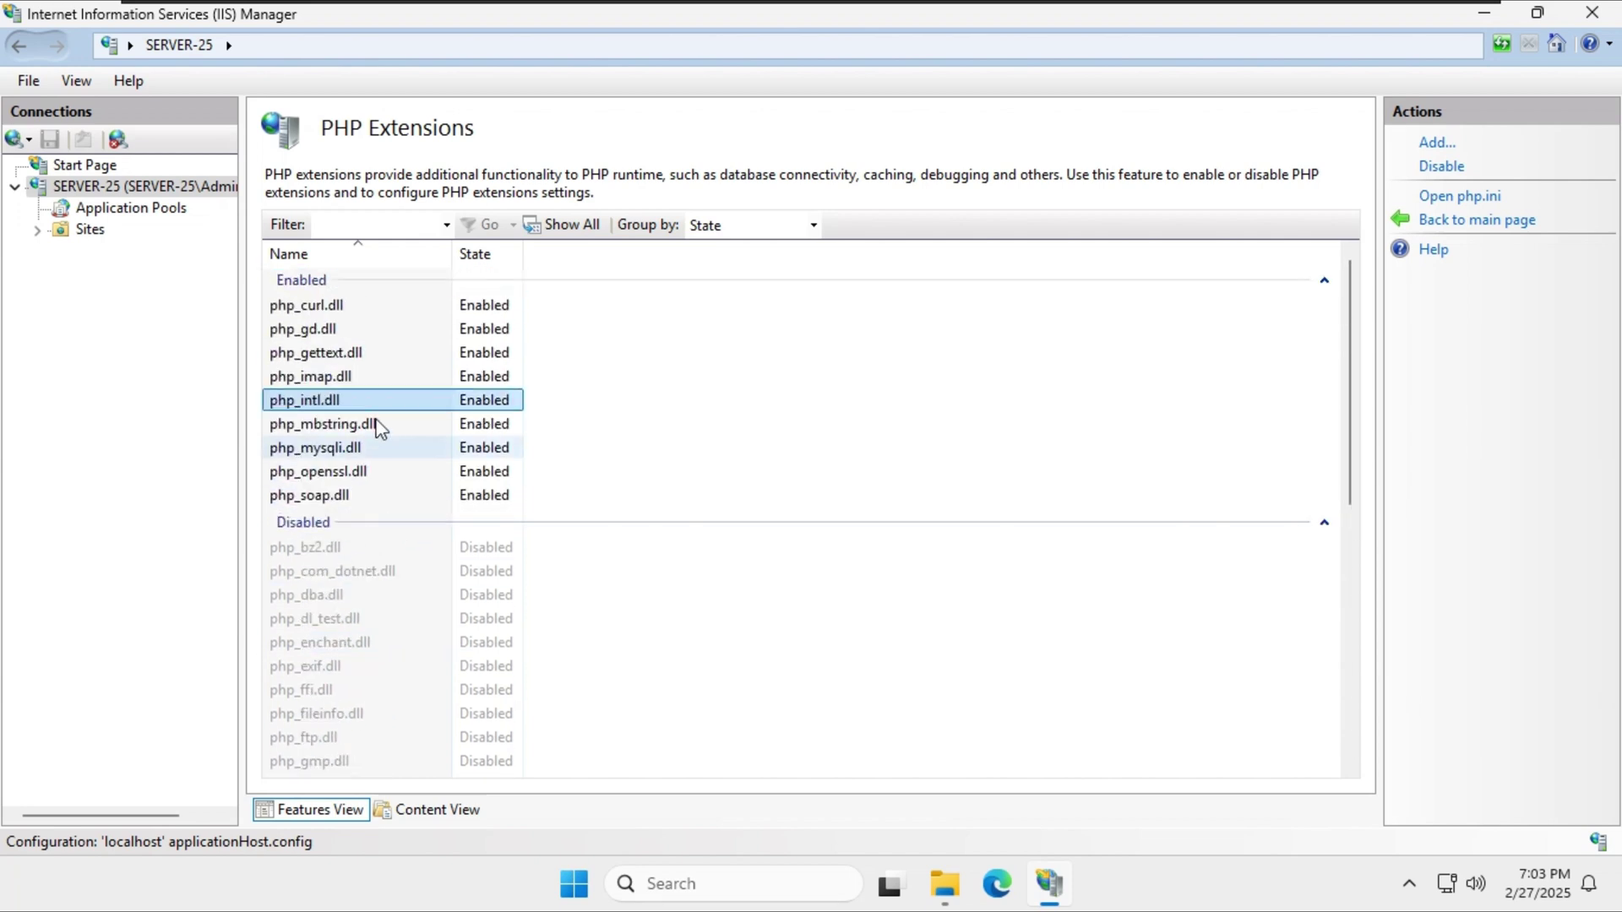
scroll(336, 723, down, 12)
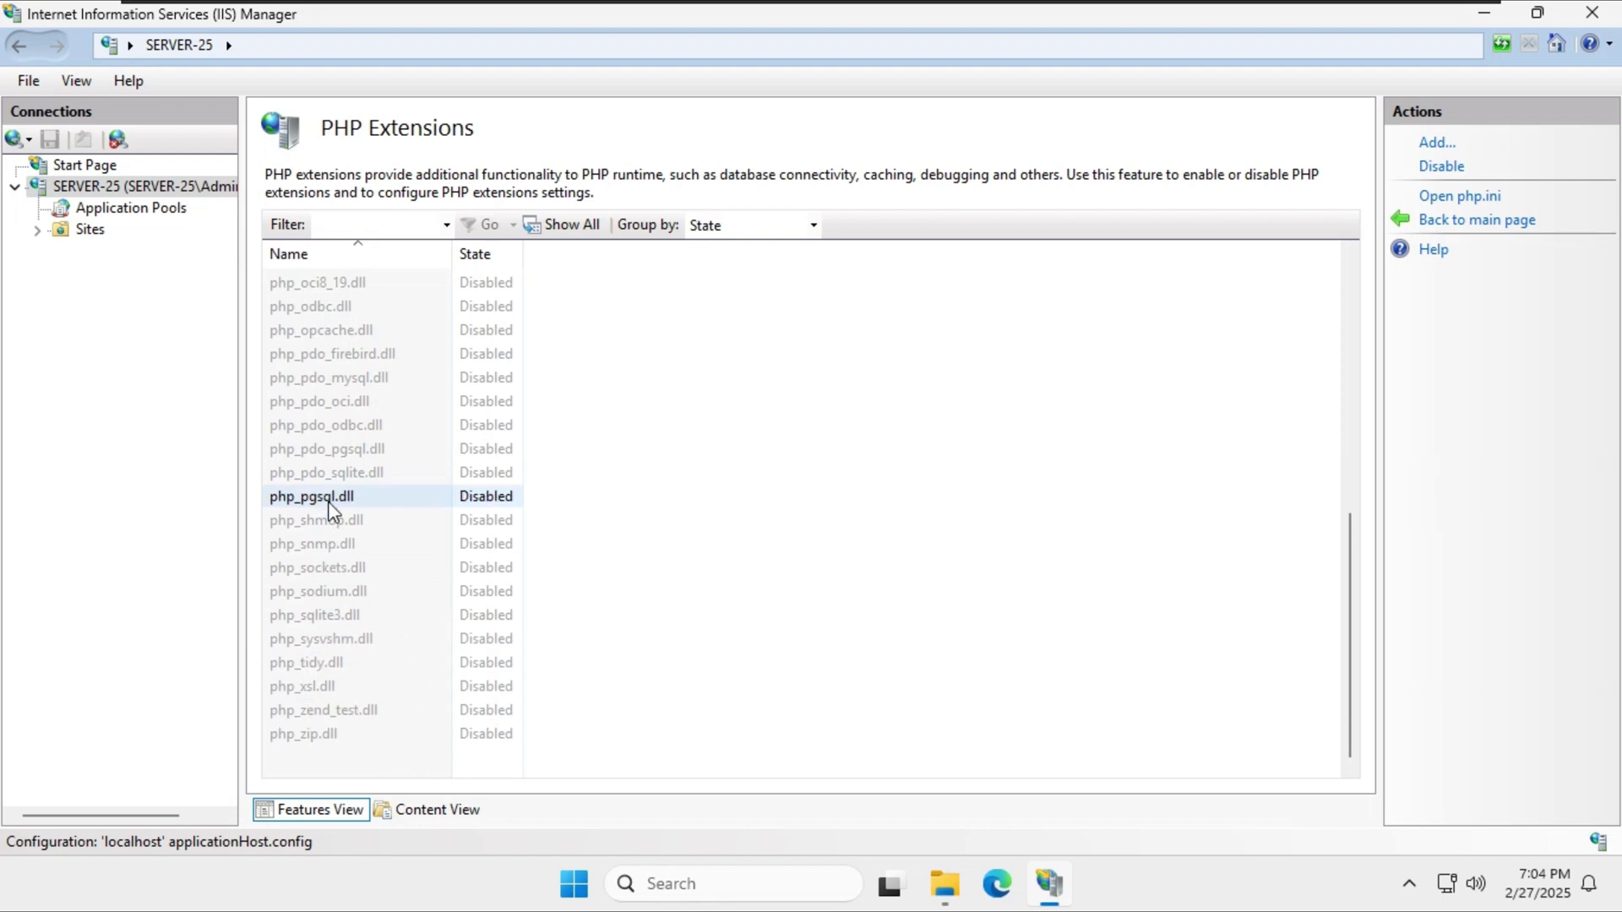
scroll(333, 513, up, 2)
right_click(313, 467)
click(379, 503)
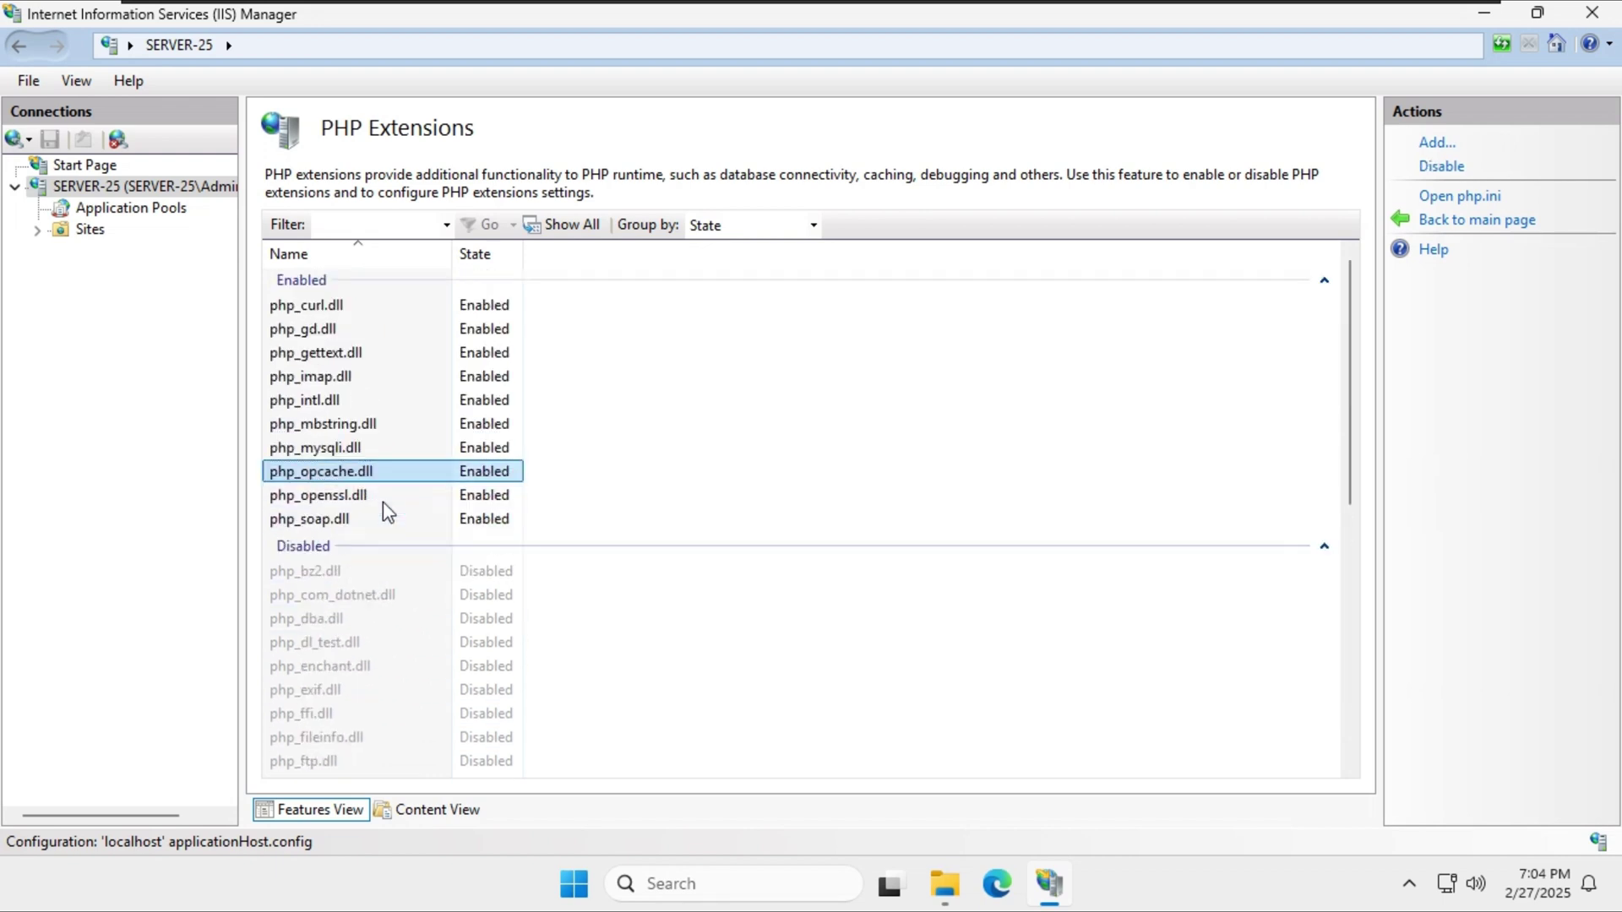
Check PHP Manager's summary of 10 enabled extensions, then minimize IIS Manager.
scroll(394, 593, down, 6)
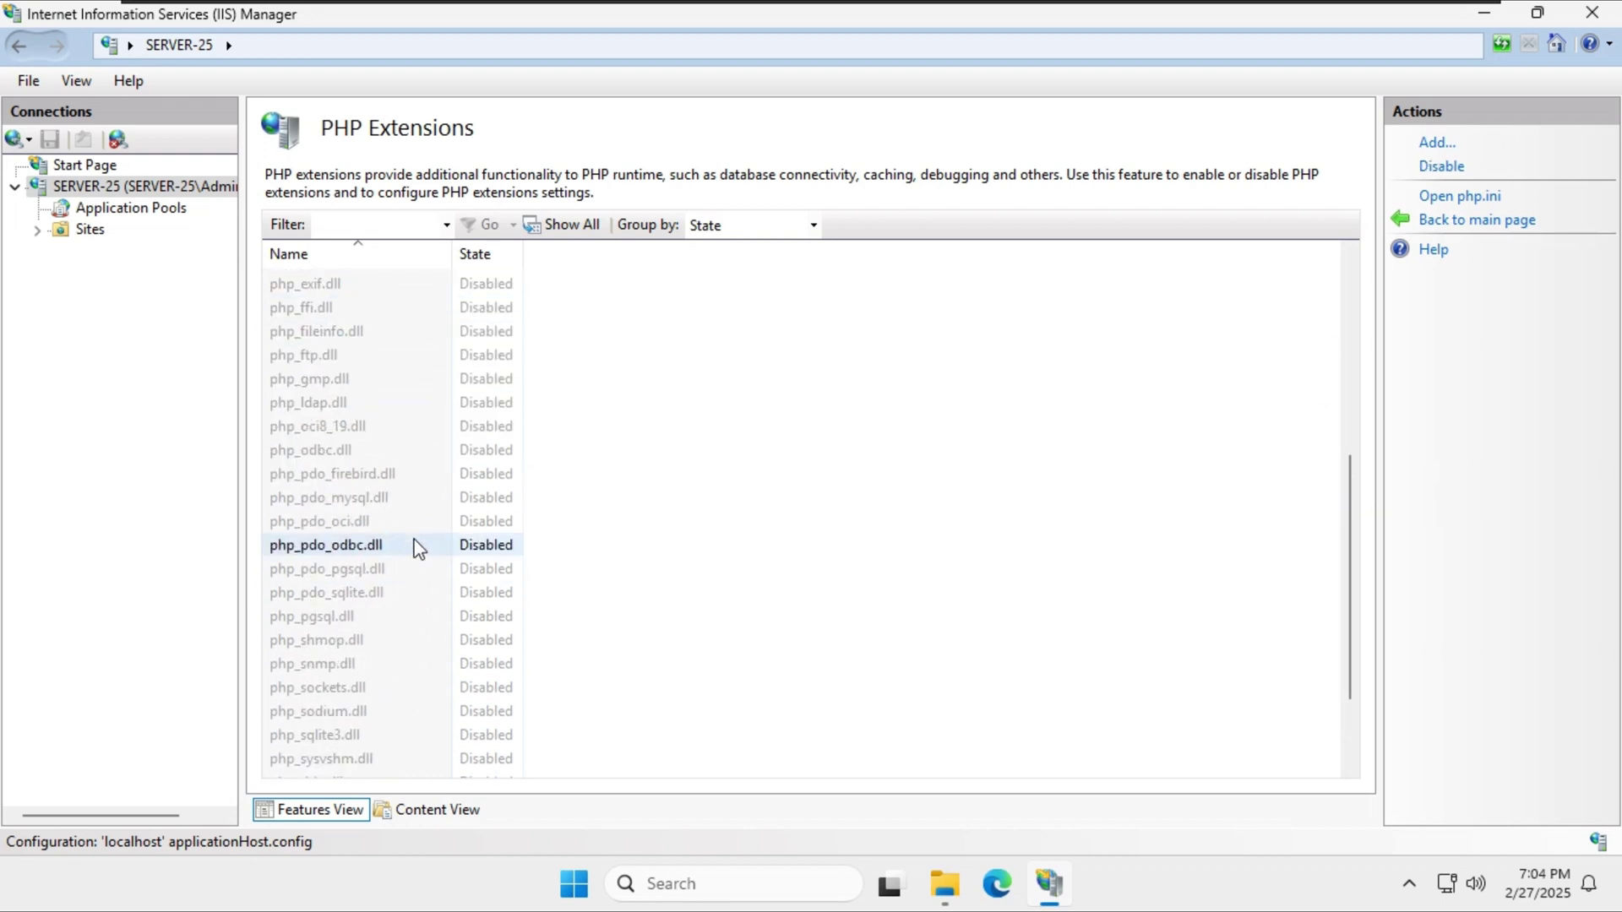
scroll(393, 506, up, 5)
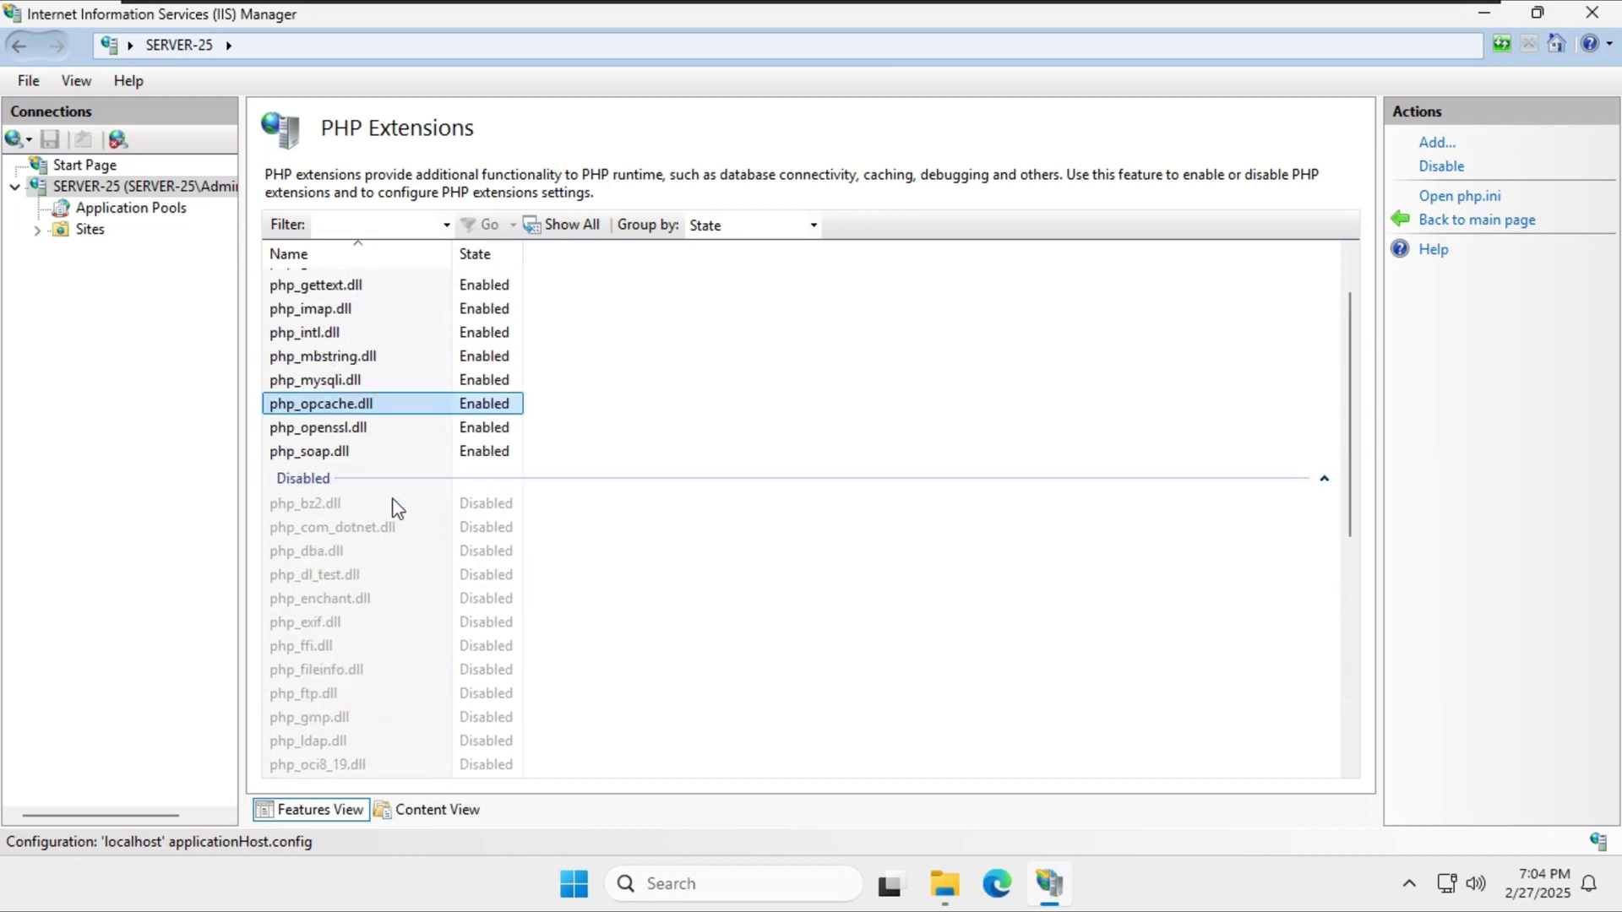
scroll(408, 499, down, 7)
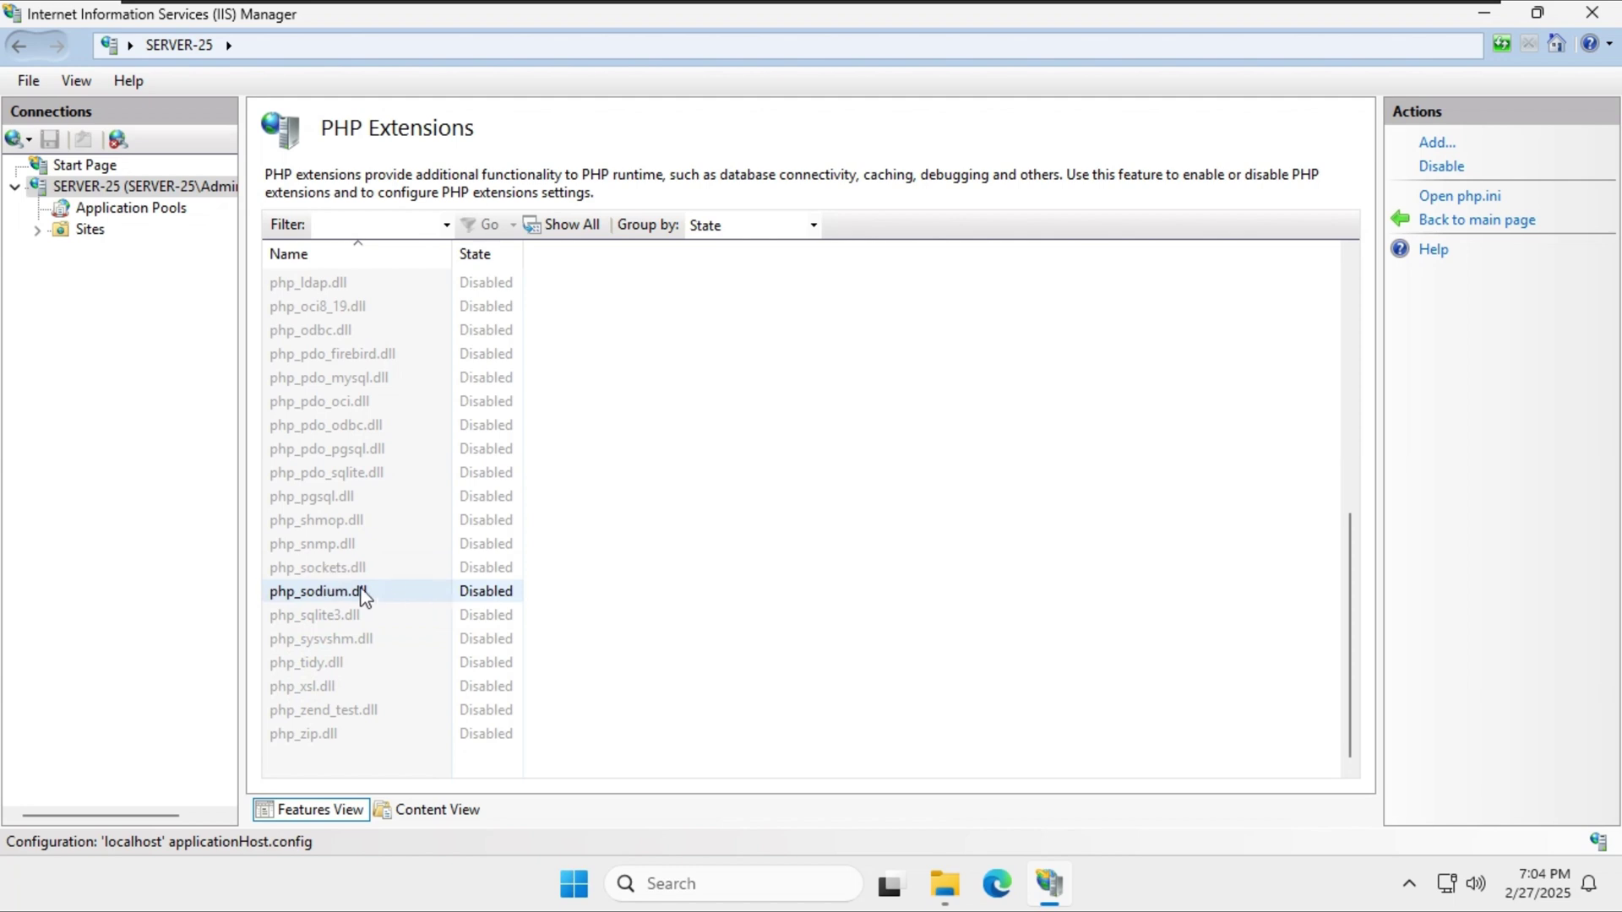
scroll(363, 595, up, 6)
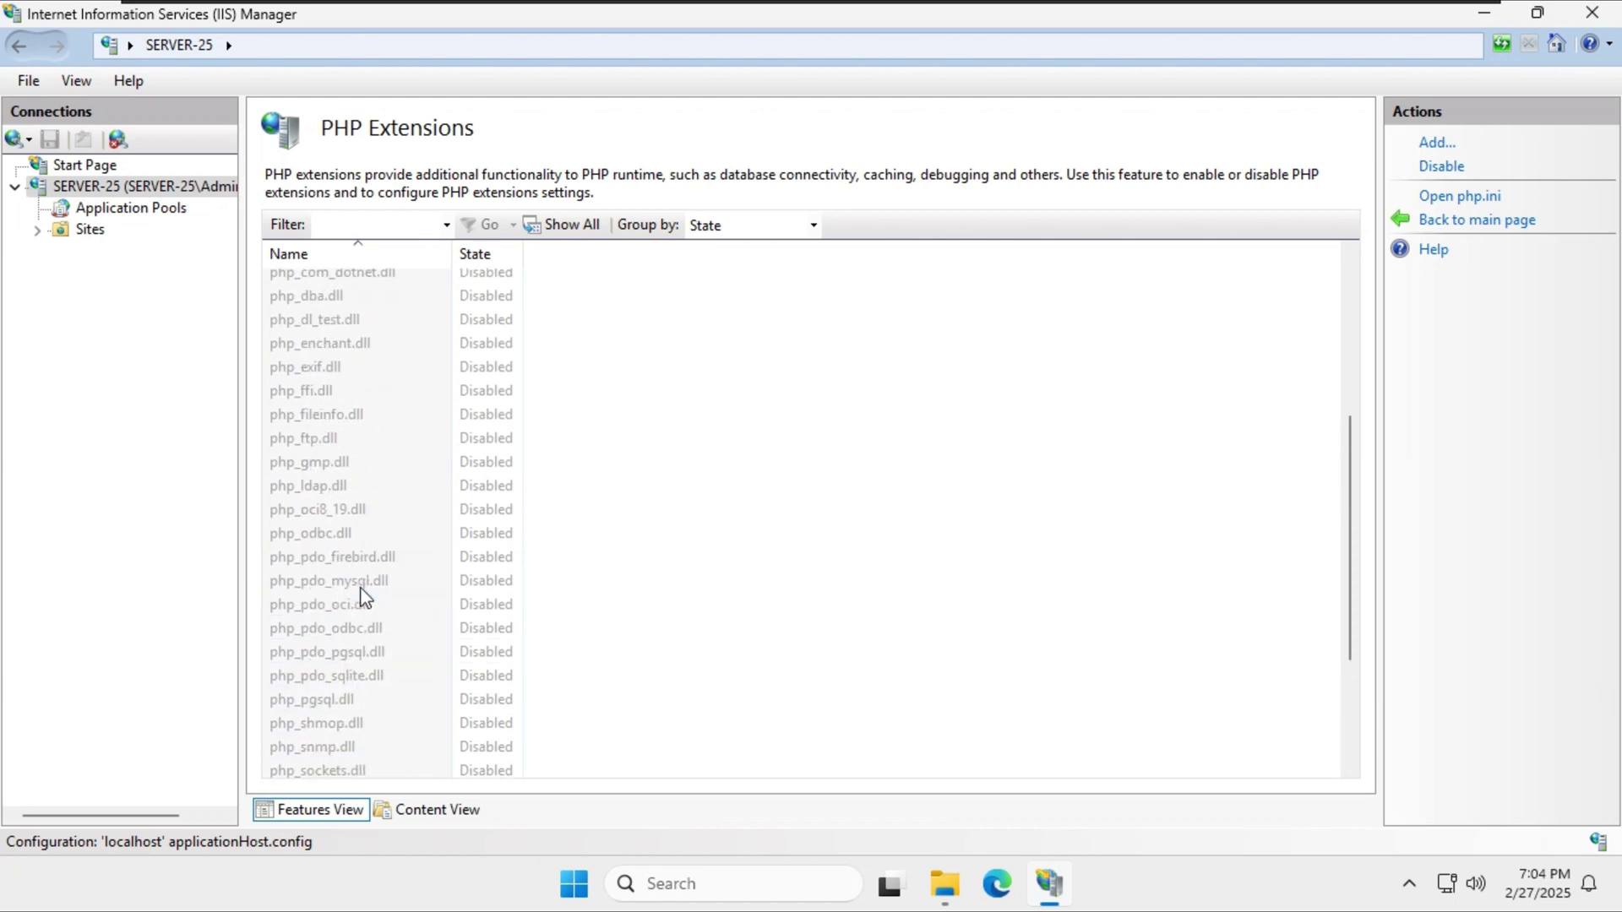
scroll(388, 358, up, 2)
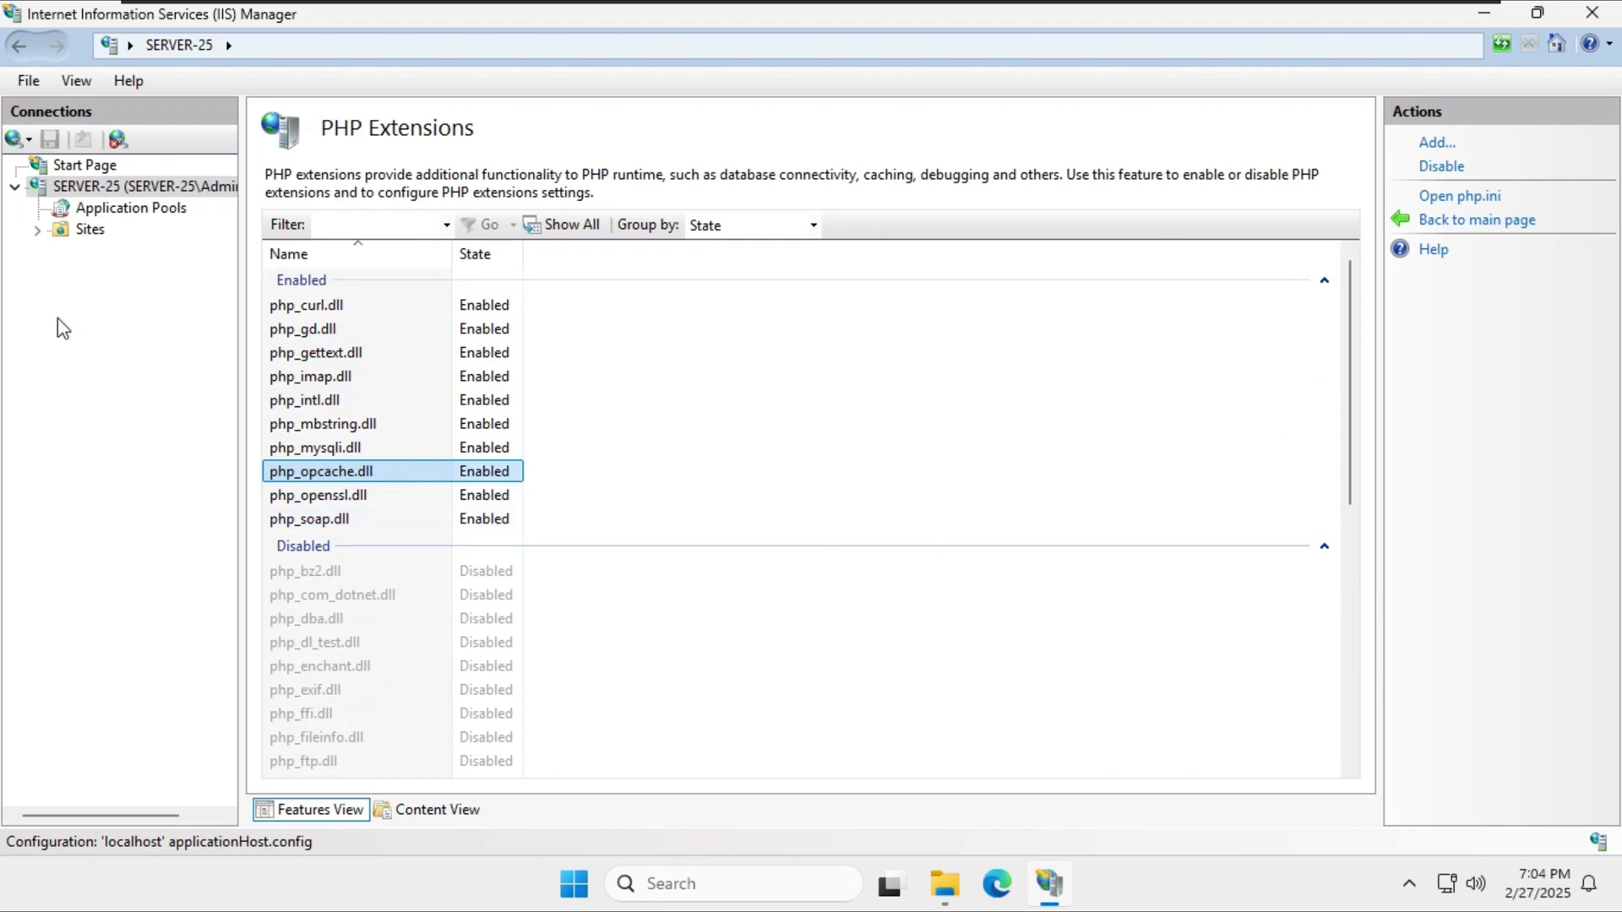
click(150, 187)
click(479, 350)
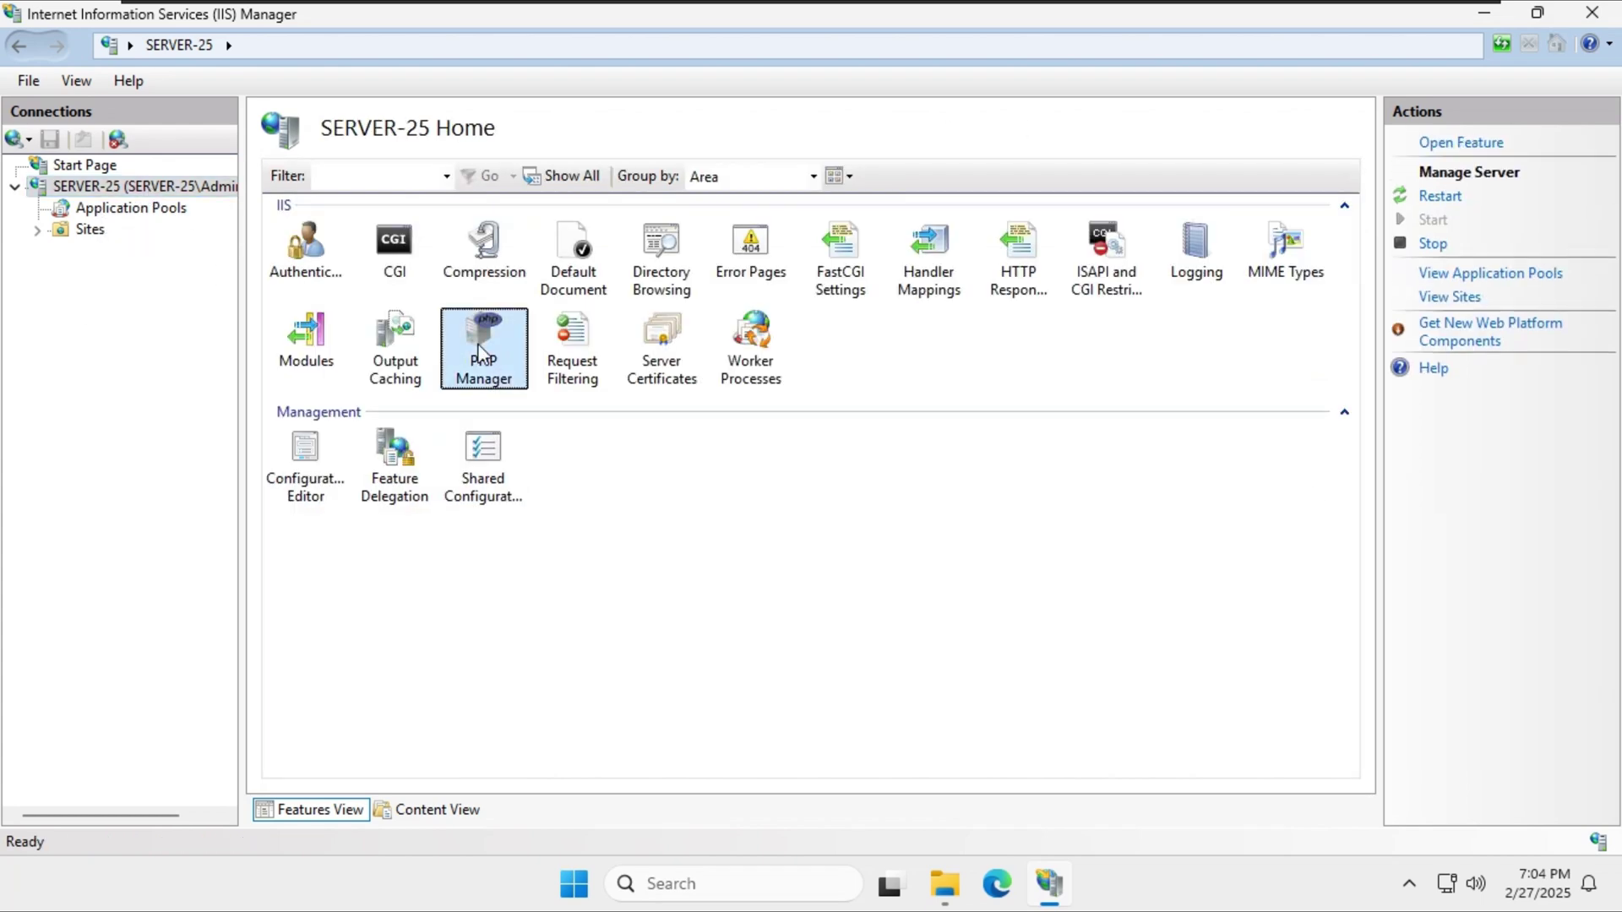
double_click(480, 351)
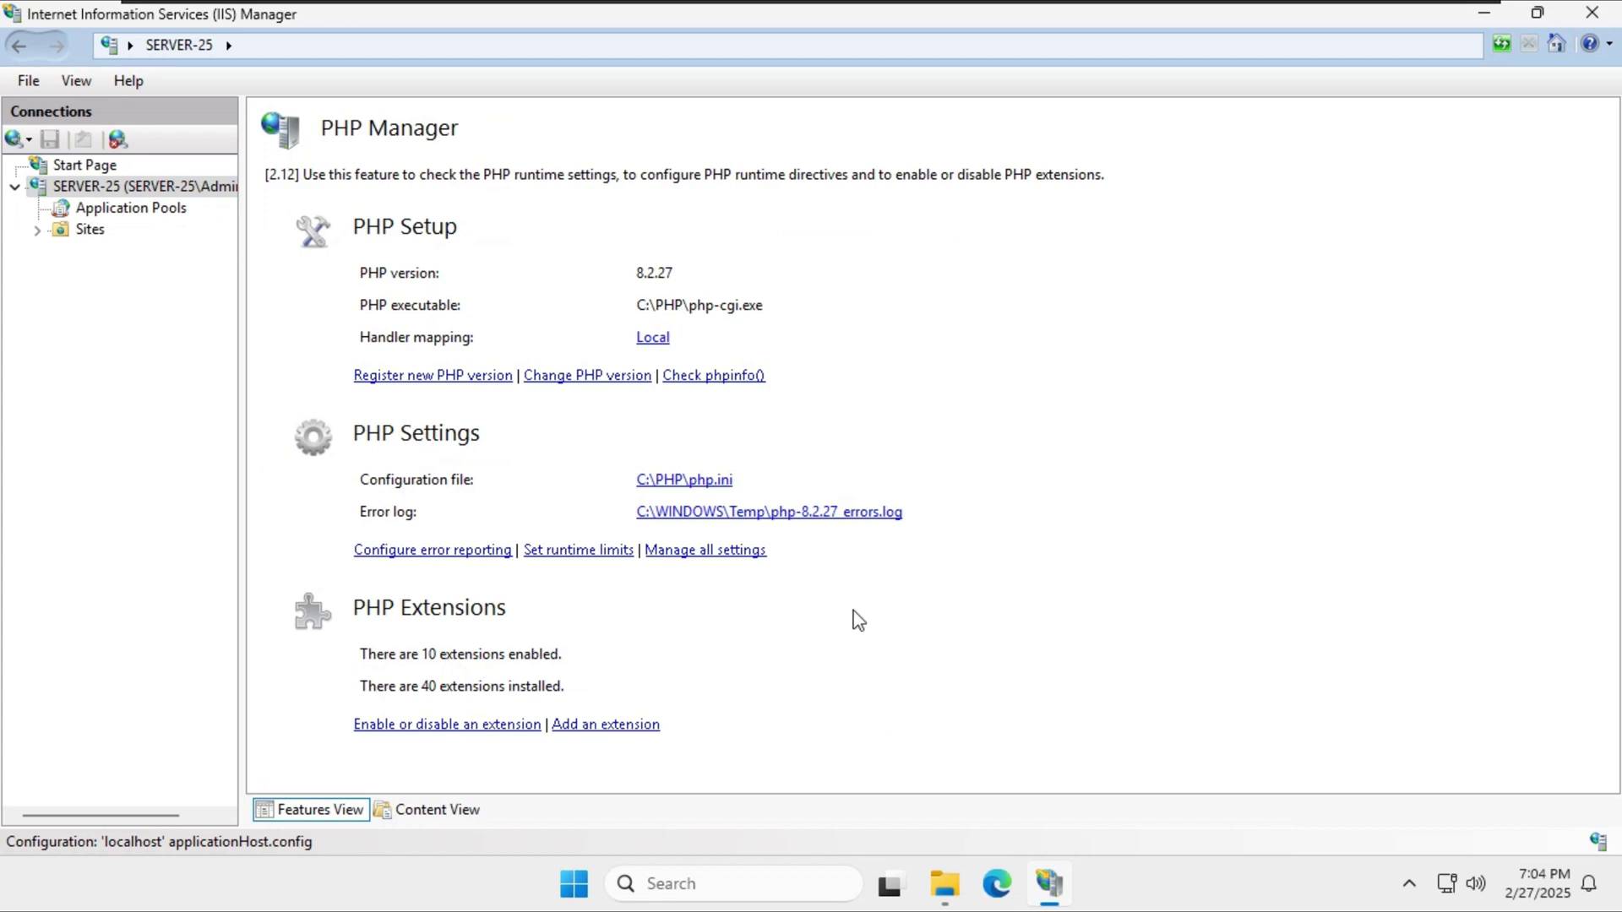
click(1484, 13)
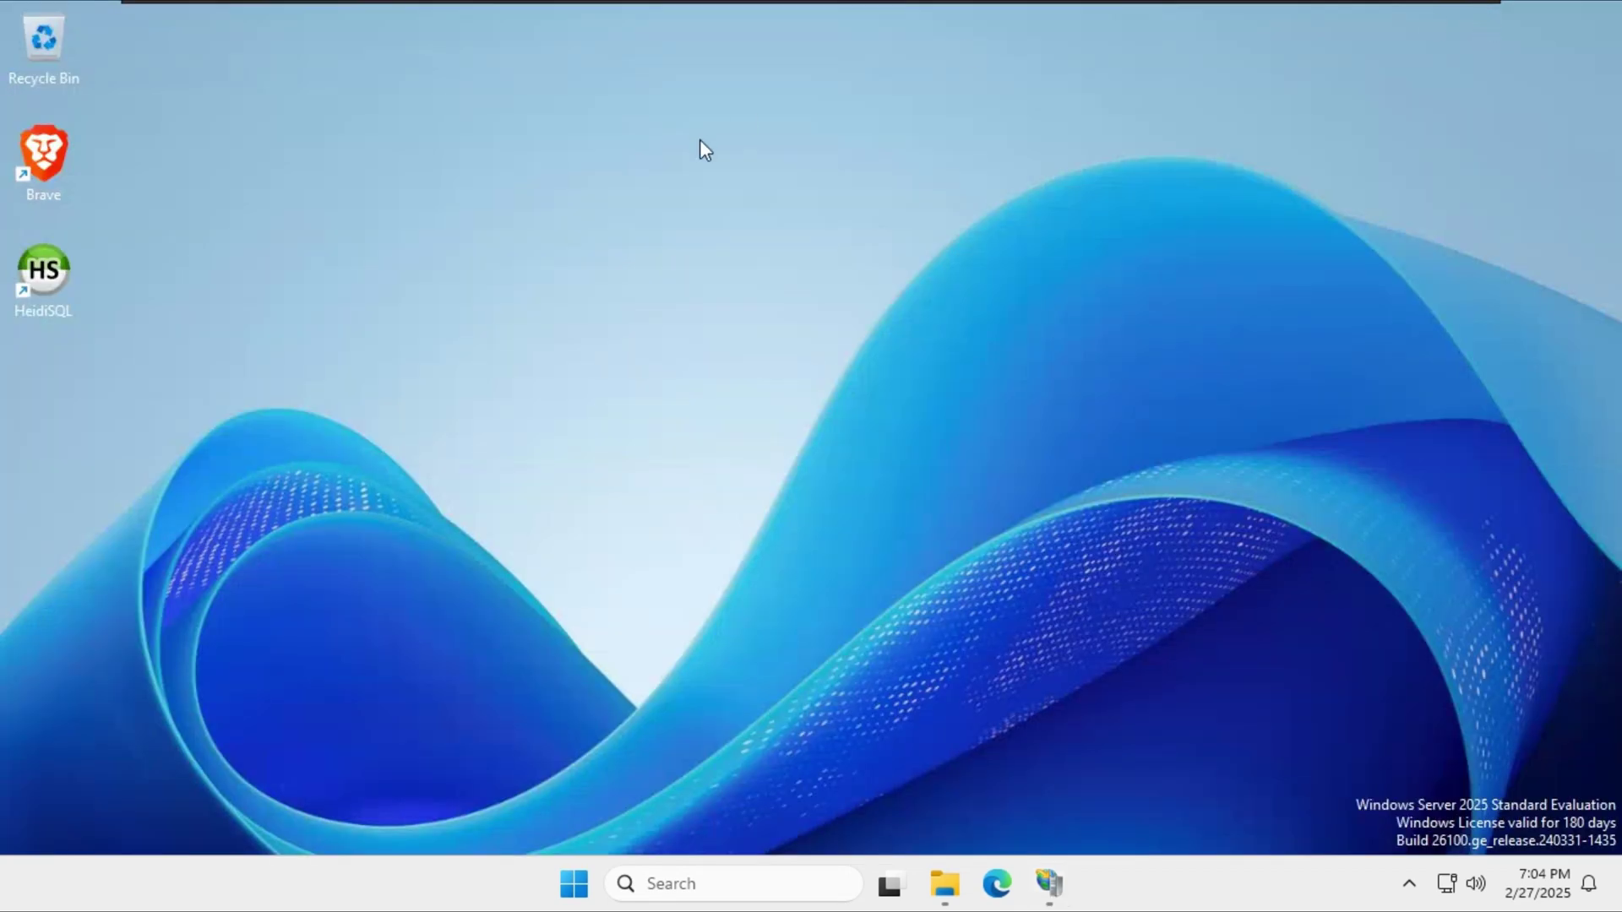
Open the Properties of C:\inetpub\wwwroot\osticket and view its Sharing tab.
key(super+e)
click(80, 557)
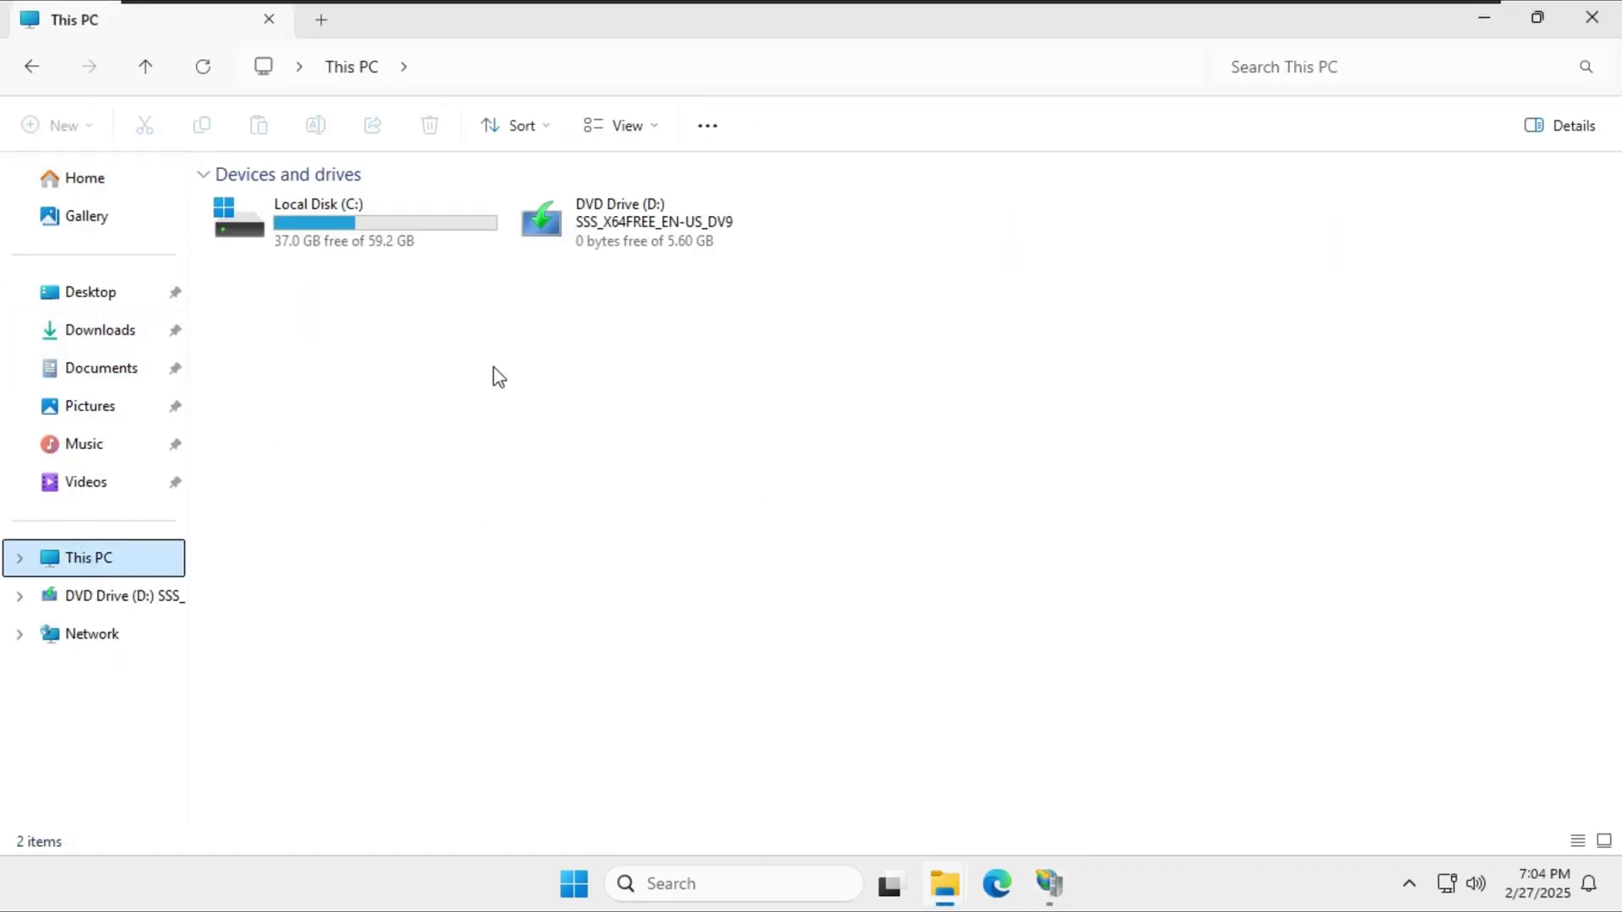
double_click(317, 227)
double_click(254, 207)
double_click(300, 346)
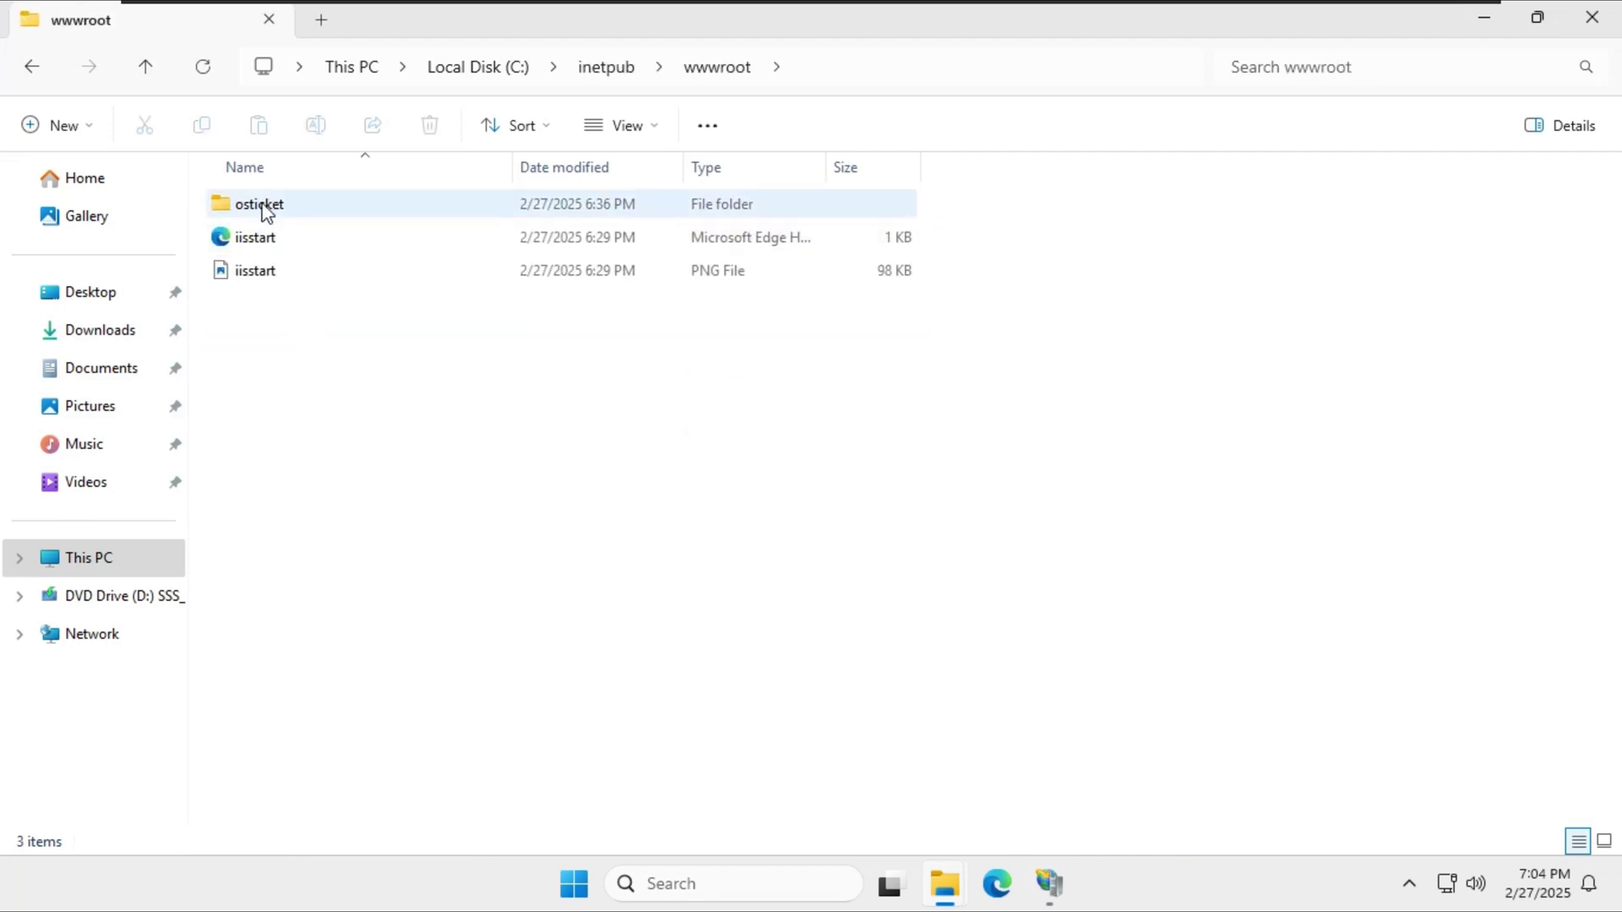
right_click(264, 209)
click(326, 665)
click(337, 677)
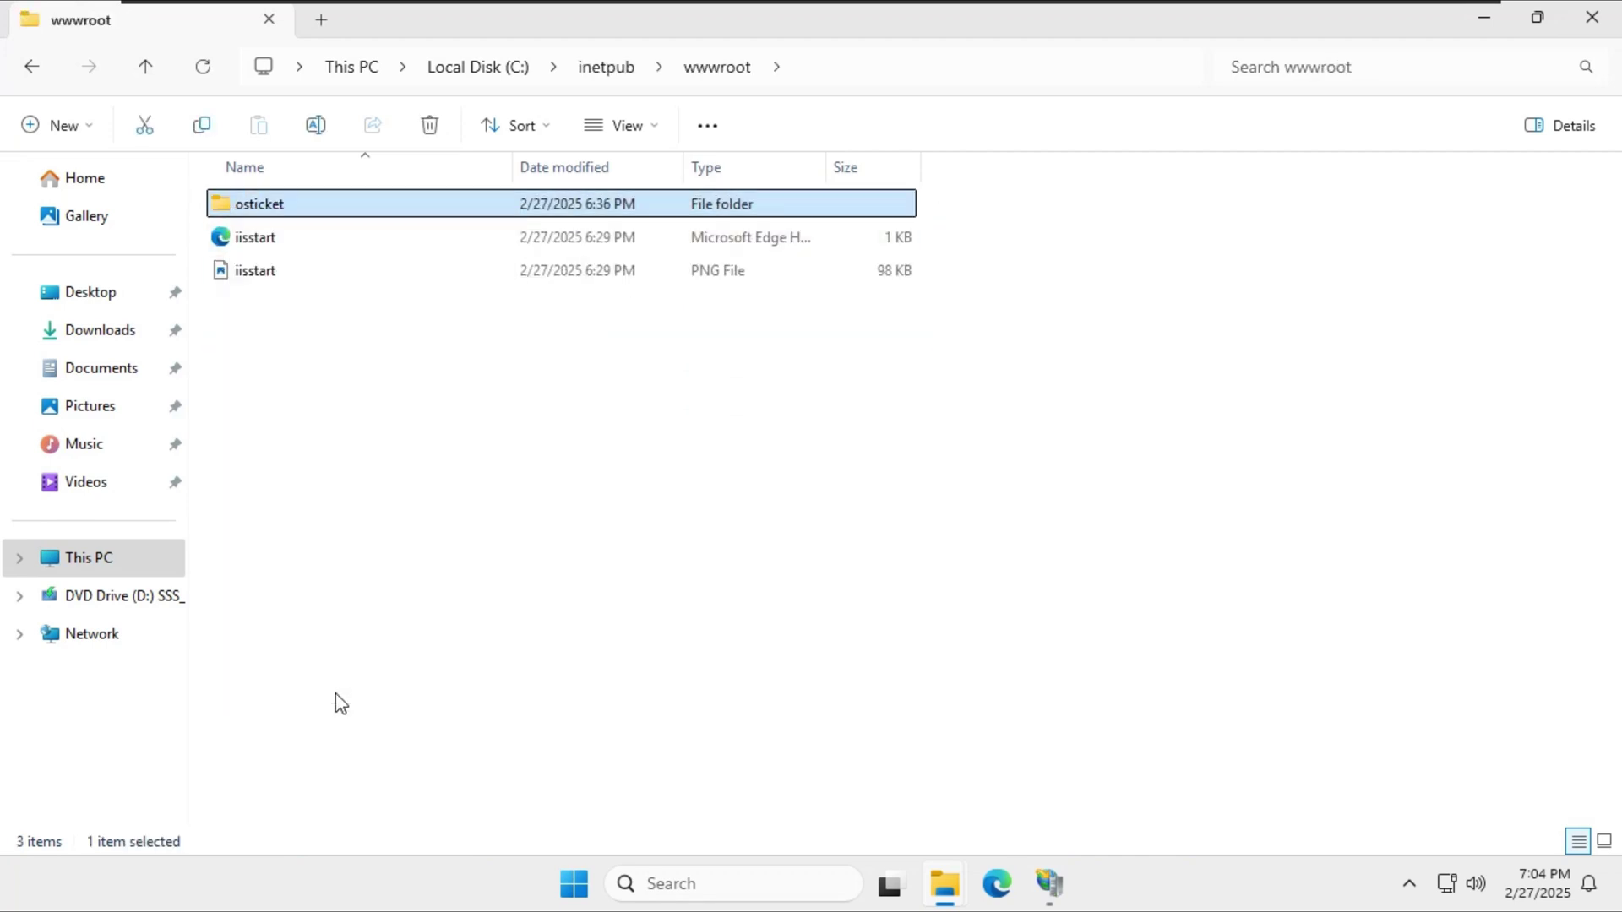
click(335, 266)
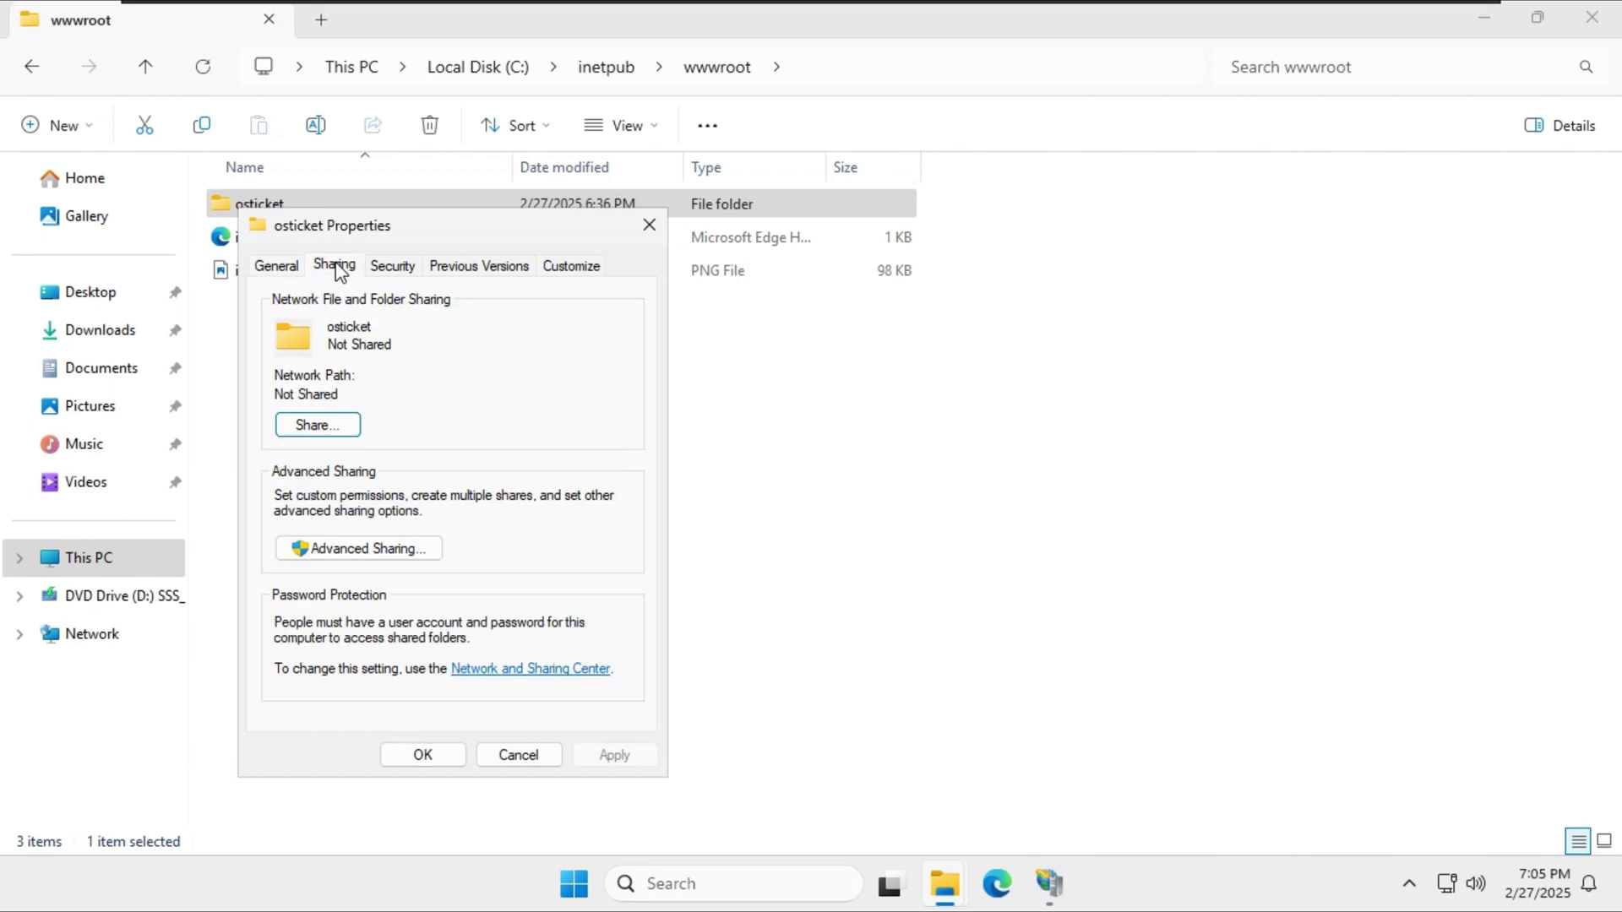
Add IUSR to the osticket folder's security permissions list.
click(414, 271)
scroll(371, 433, down, 2)
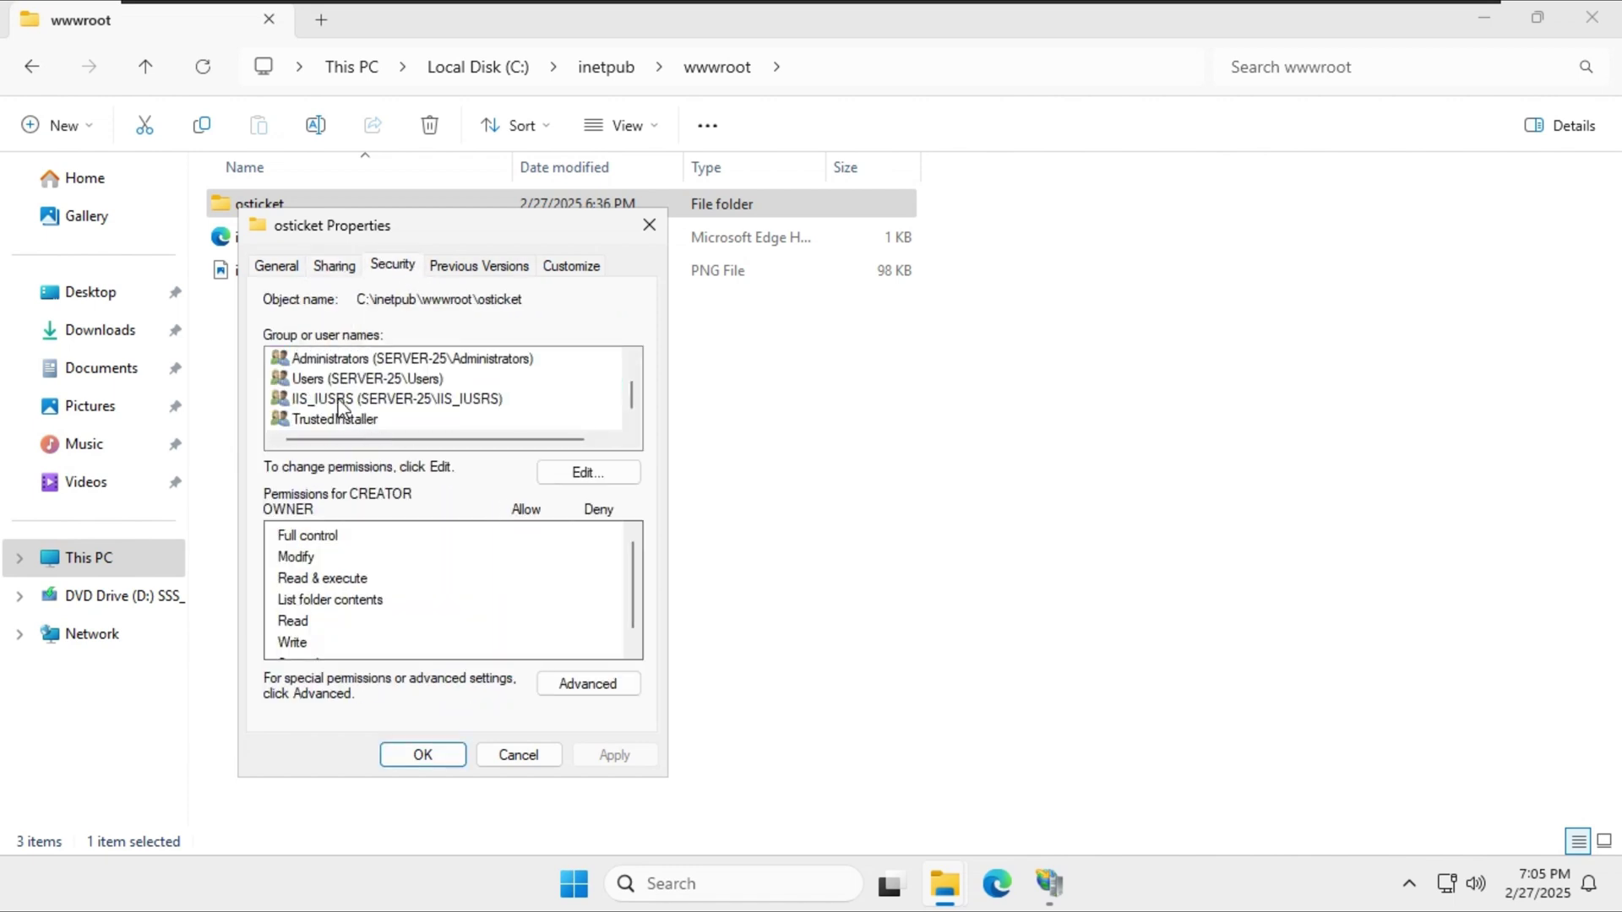
click(557, 472)
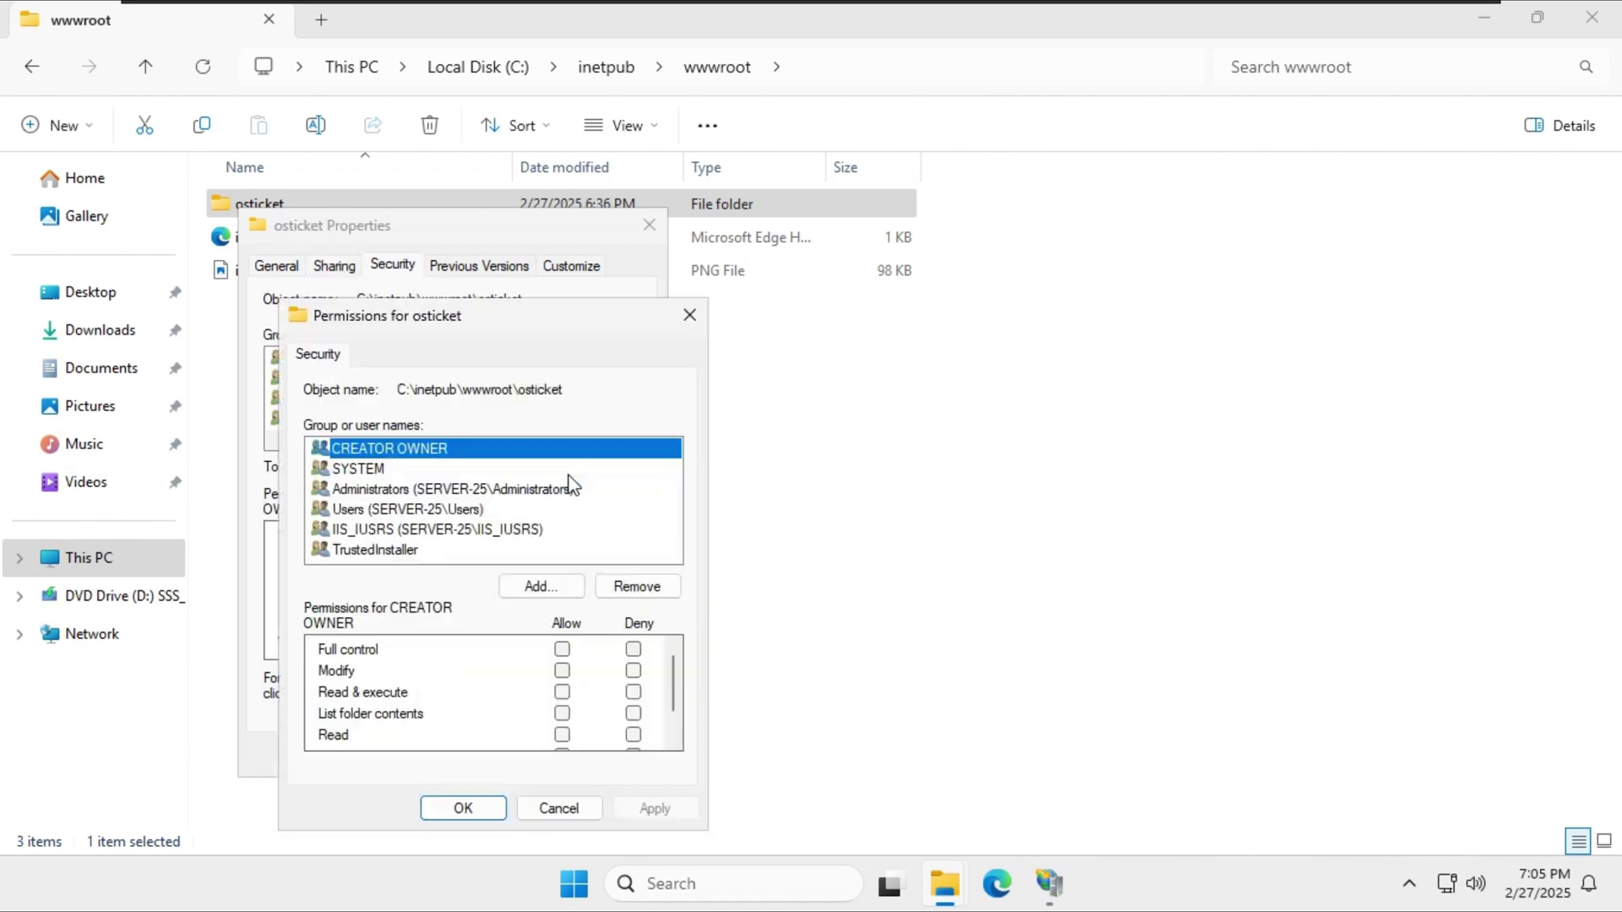
click(520, 589)
text(ius)
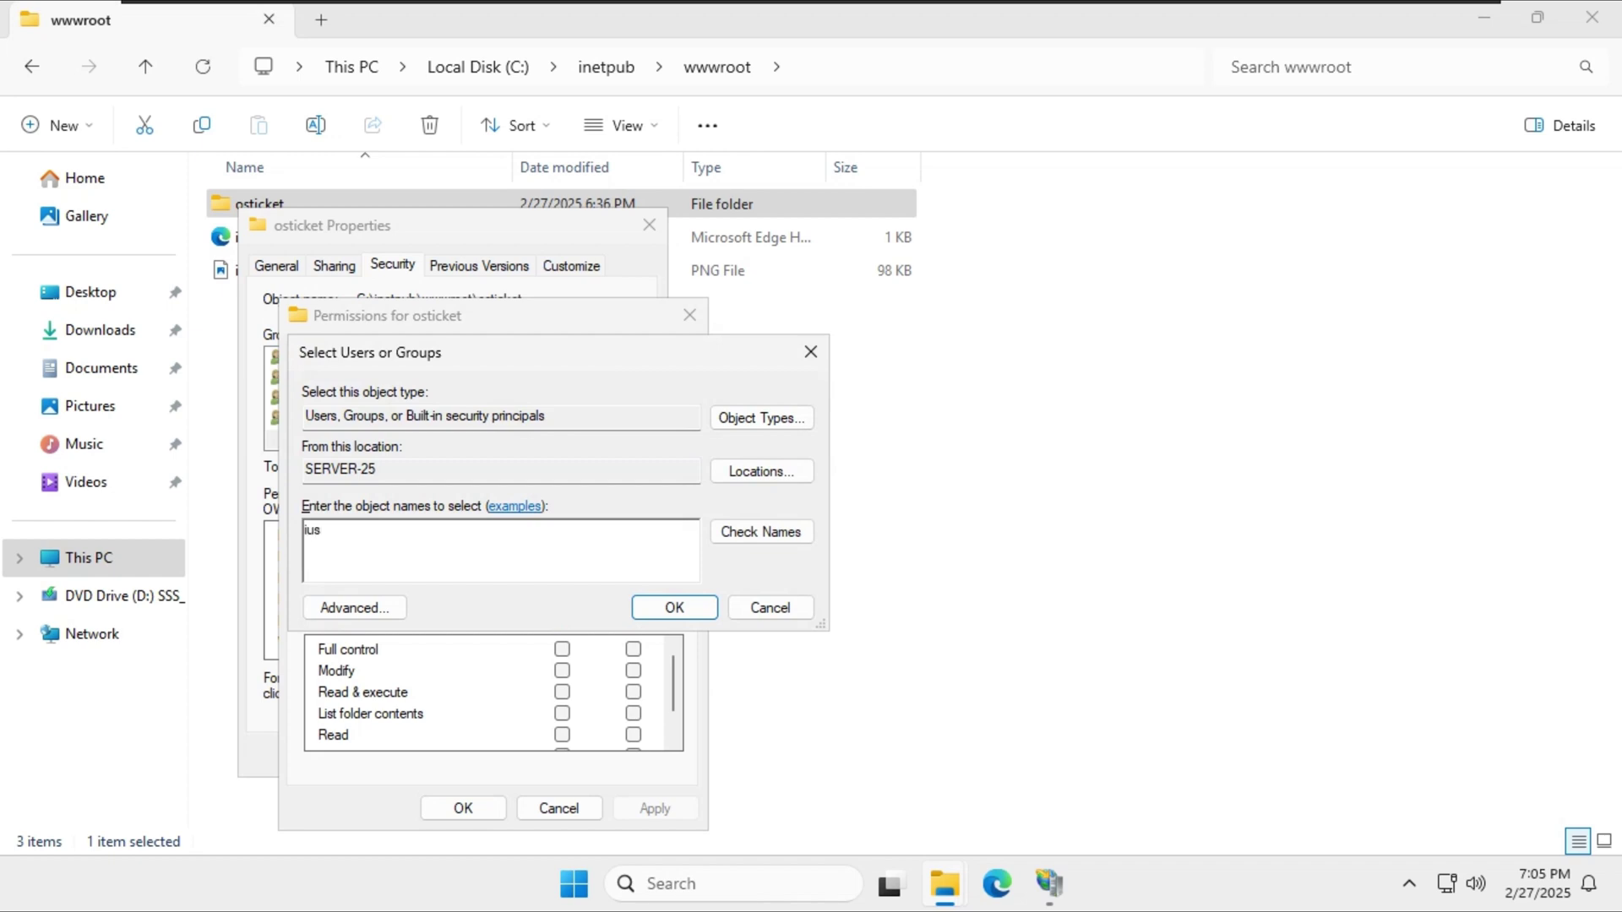
text(rs)
click(760, 531)
click(800, 732)
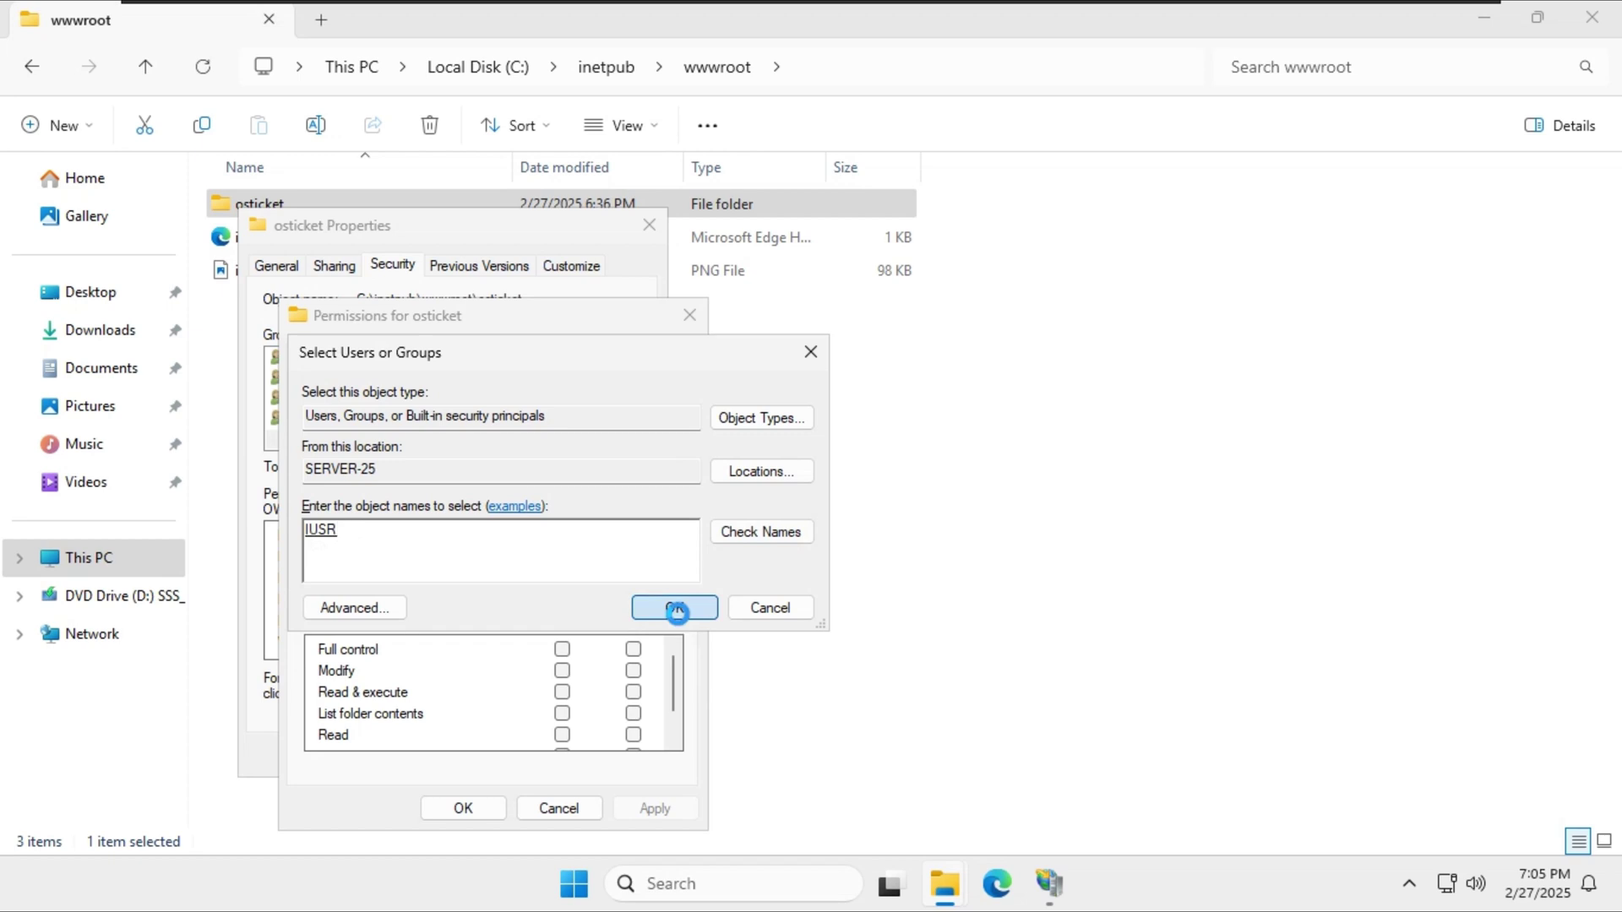
click(674, 607)
Allow IUSR Full control, apply it, and close the permission dialogs.
click(562, 649)
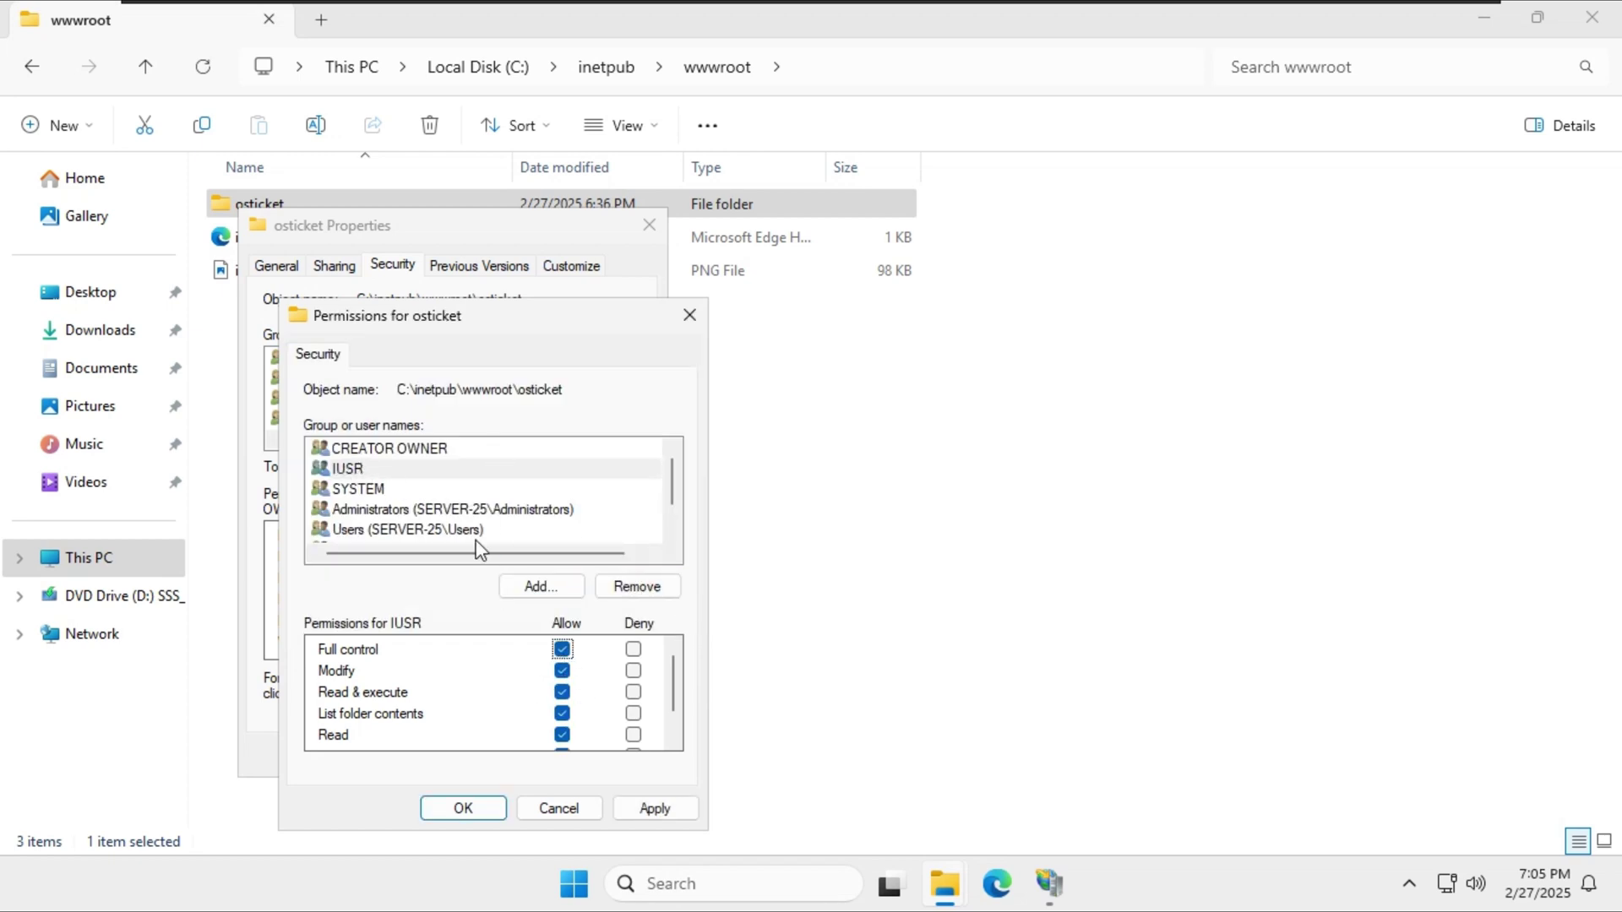
click(656, 809)
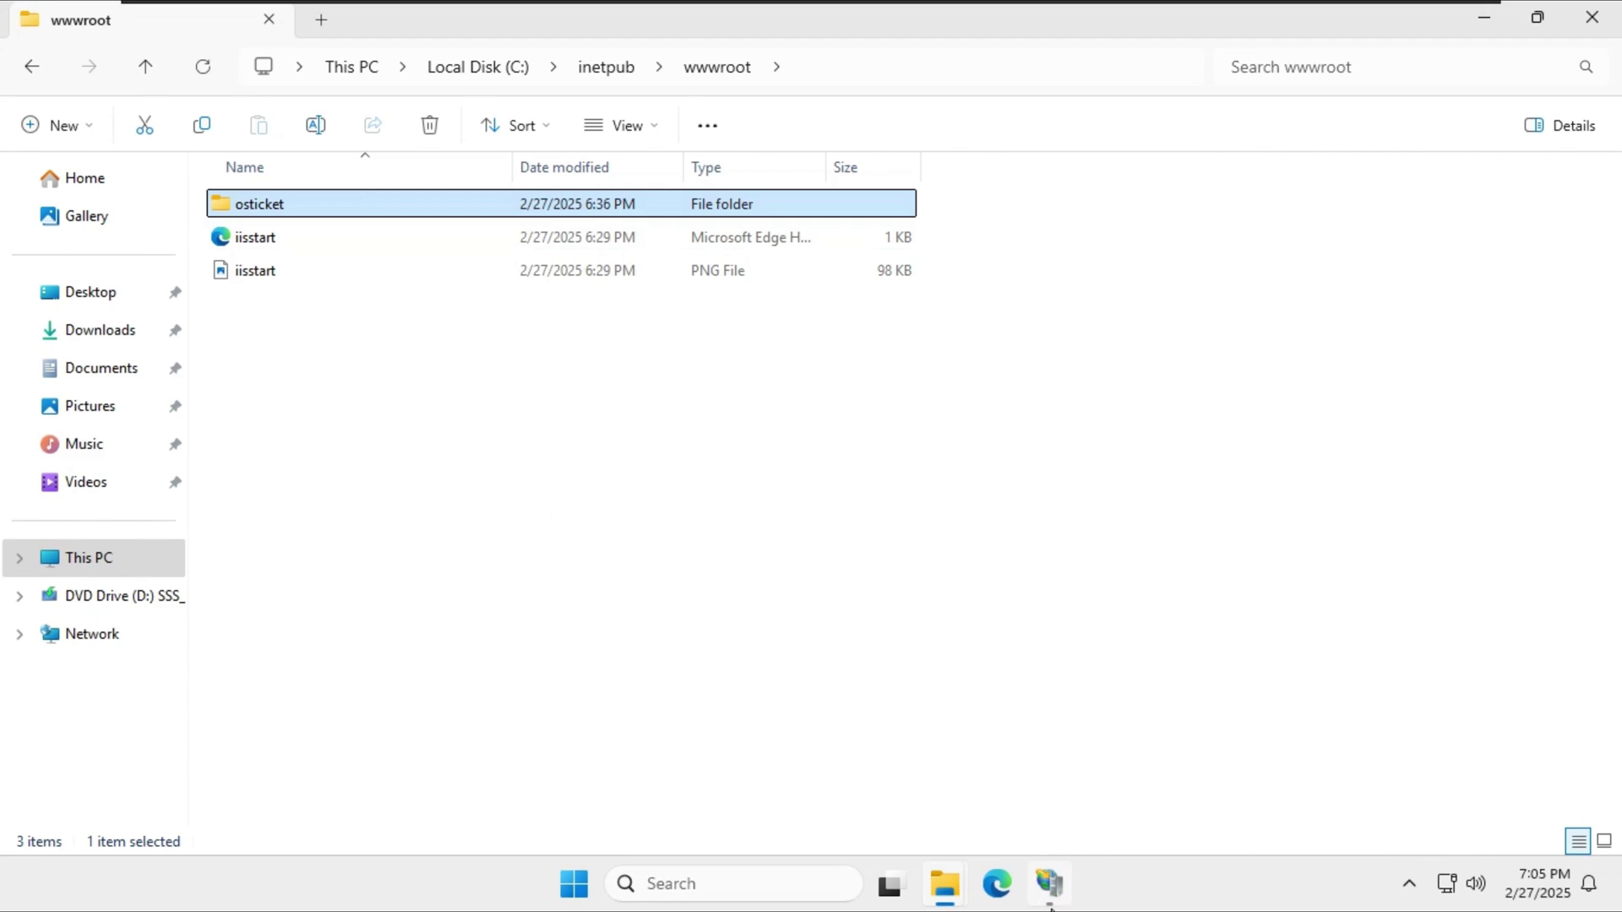
click(1049, 884)
click(1050, 884)
mouse_move(944, 883)
click(1166, 745)
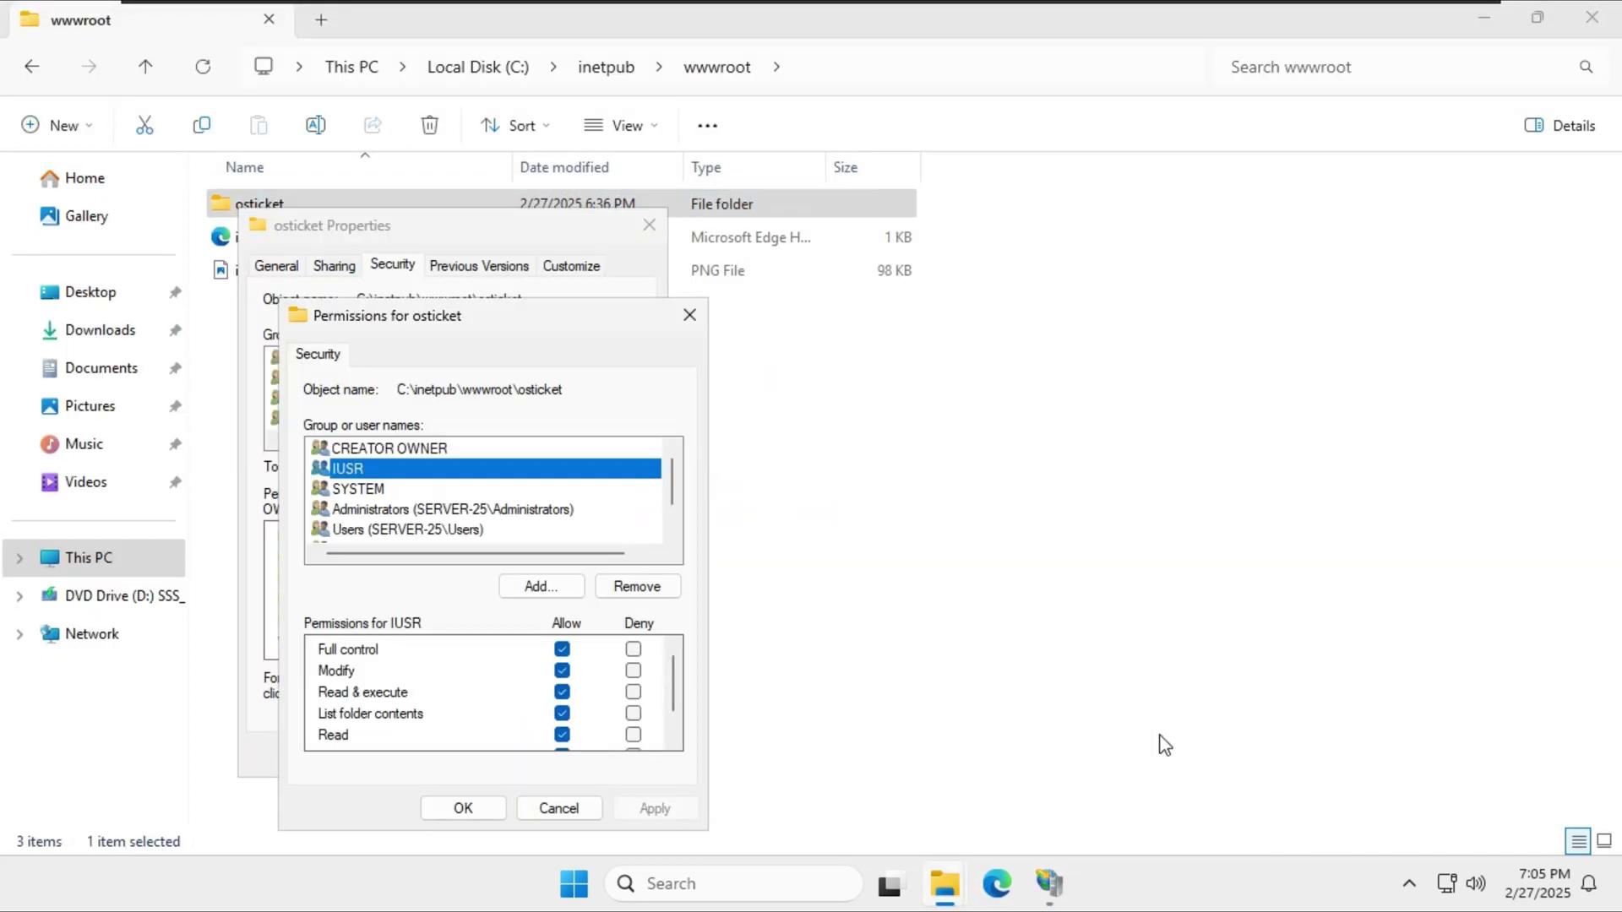
click(461, 806)
click(435, 752)
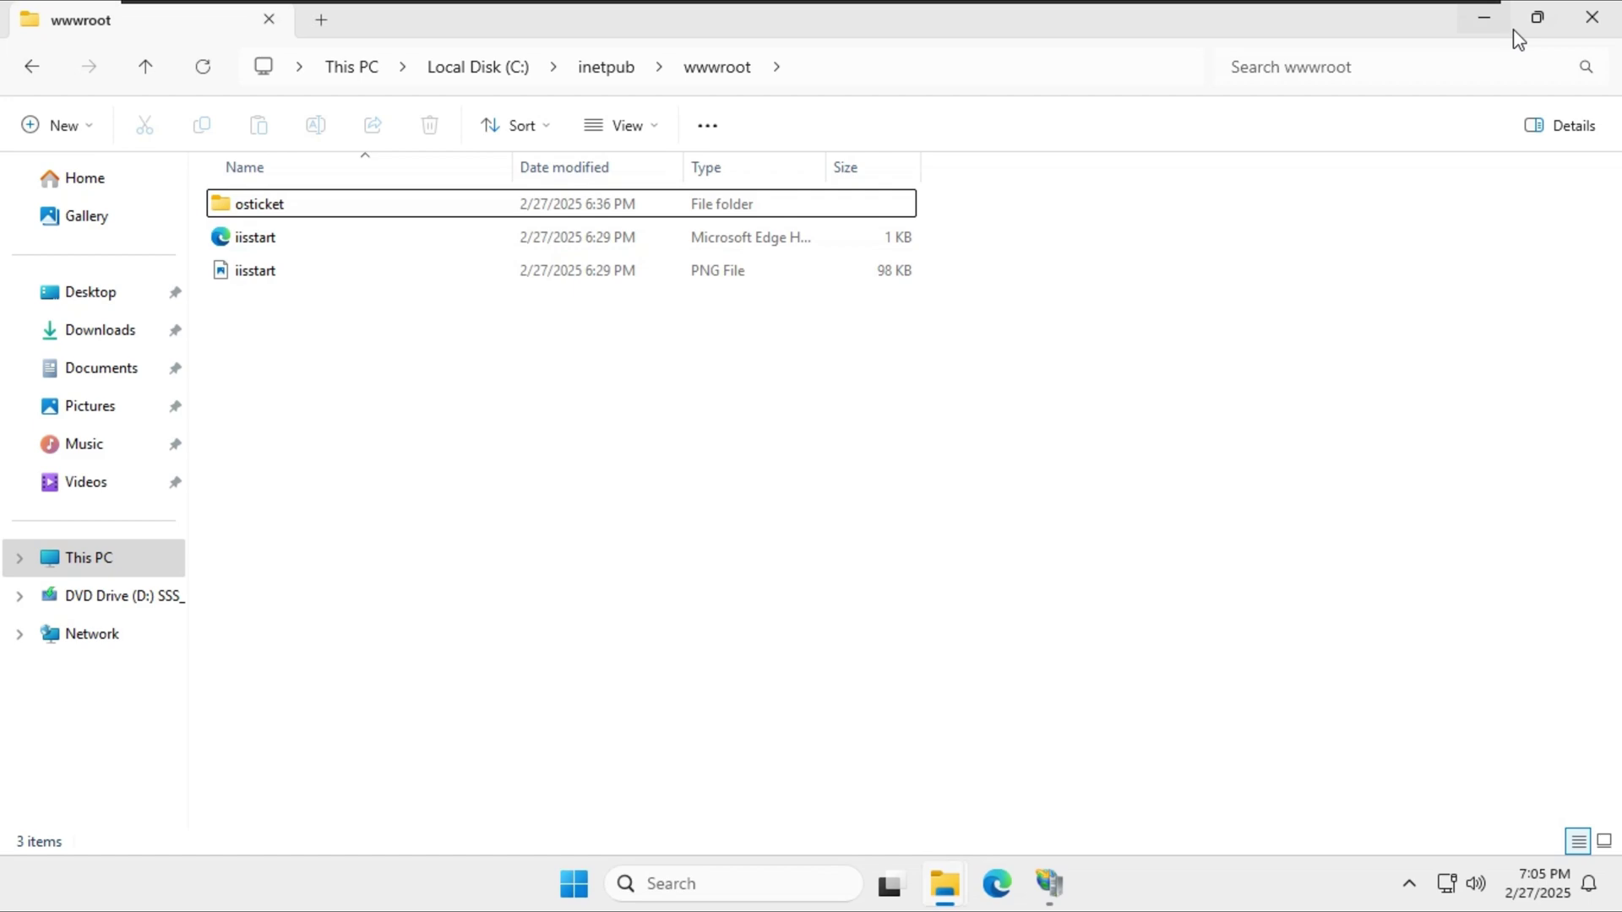
Close File Explorer and start a new IIS website named osticket.
click(1591, 17)
click(1050, 883)
click(87, 229)
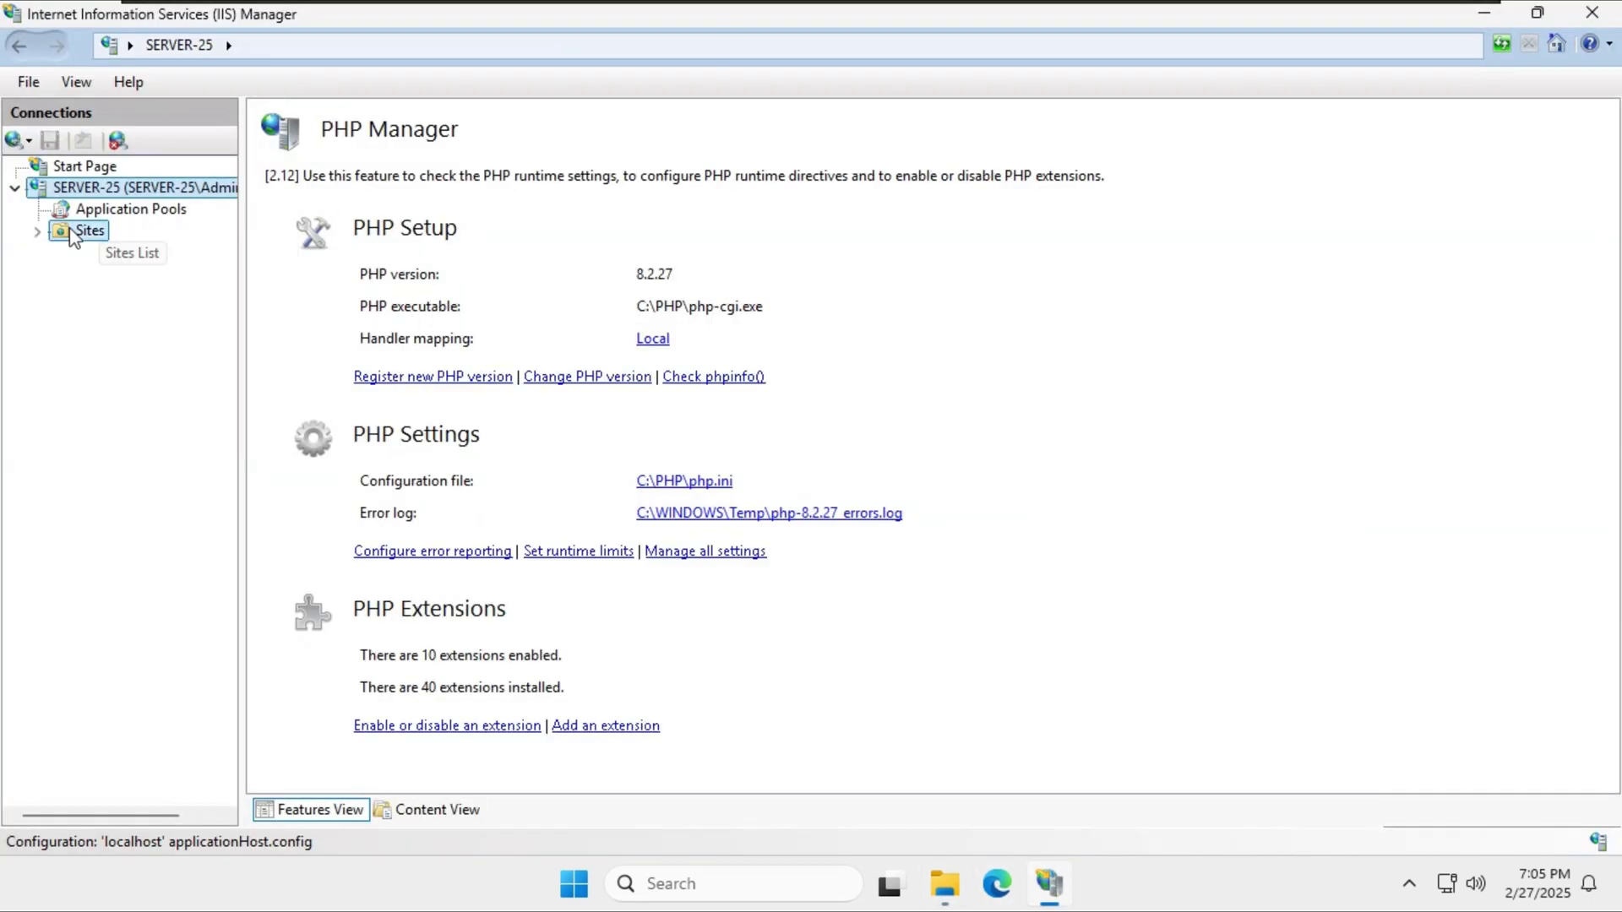
right_click(71, 229)
click(137, 245)
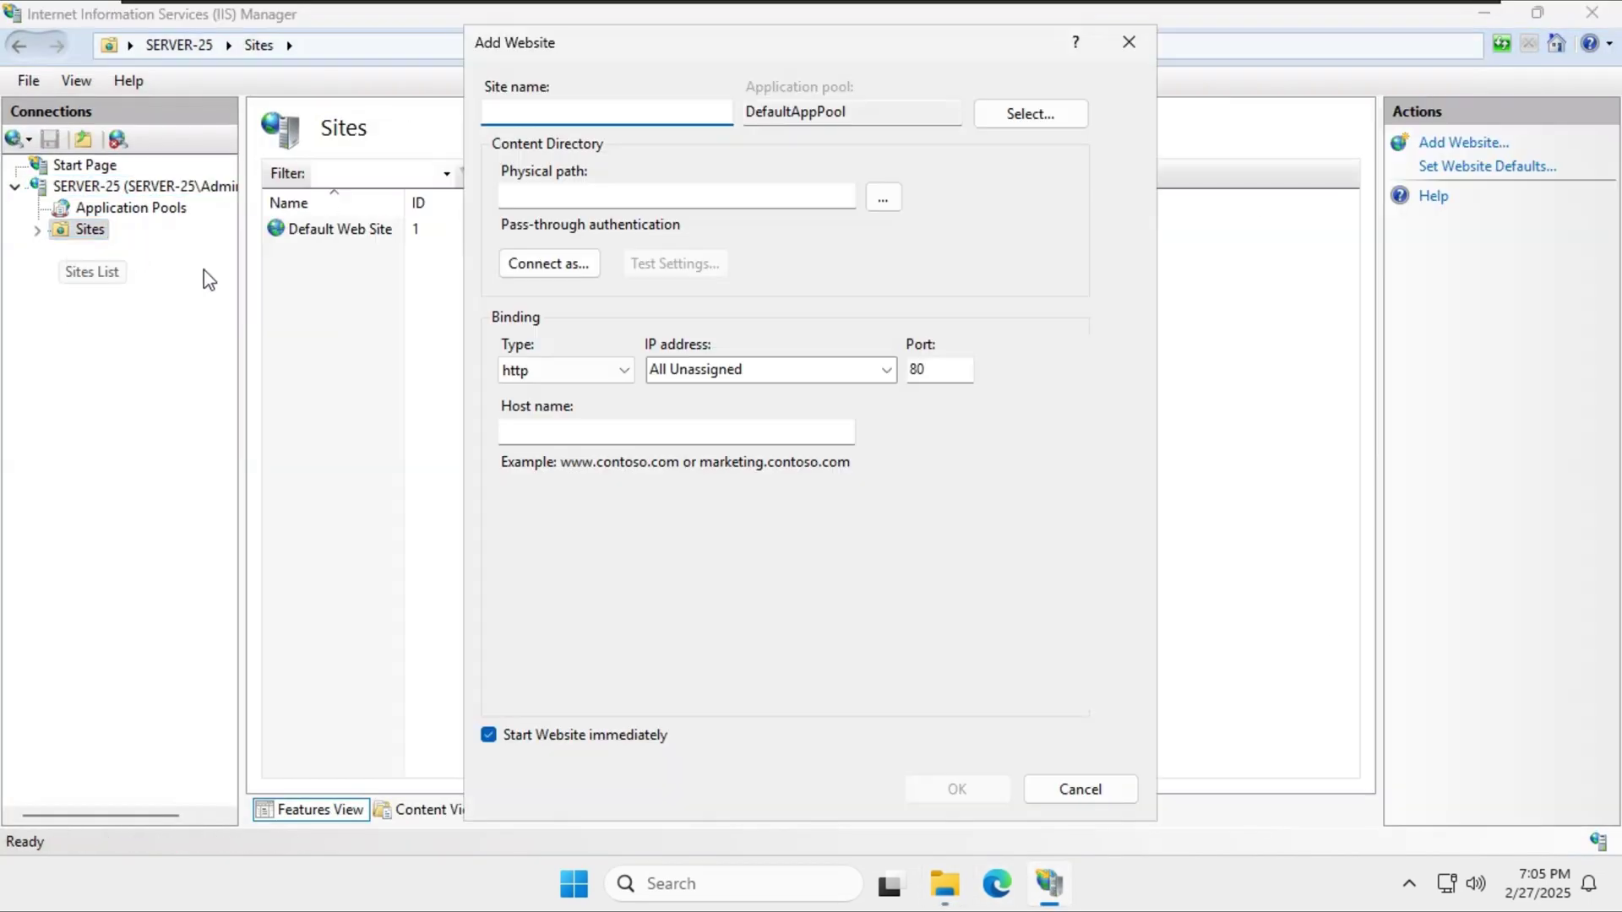
text(osticket)
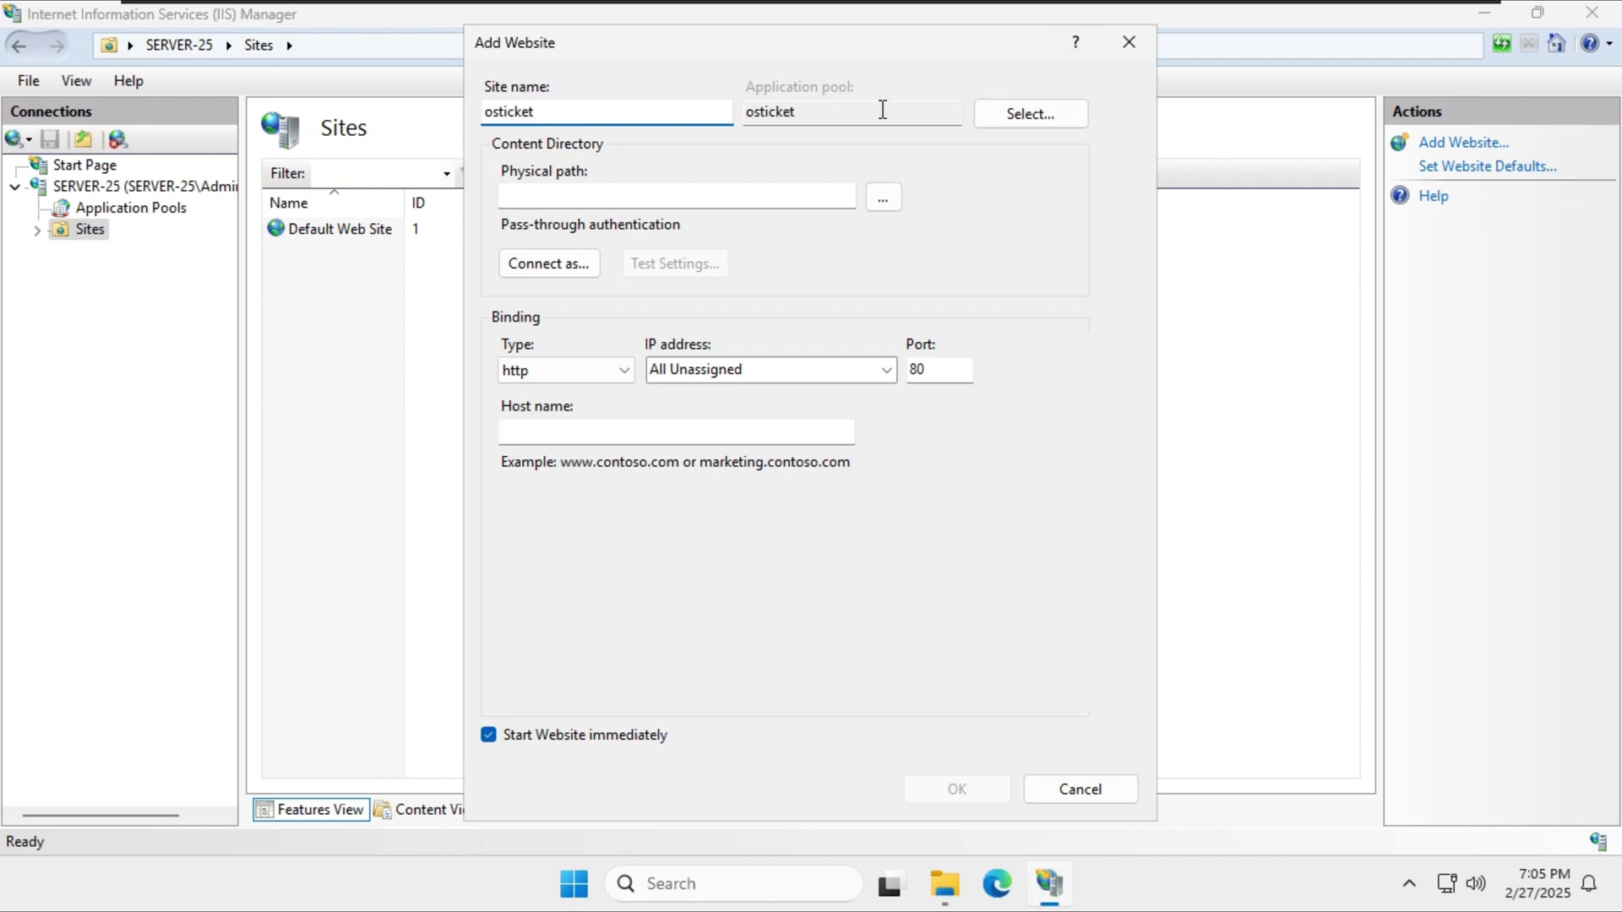
click(825, 193)
Set the site's physical path to C:\inetpub\wwwroot\osticket.
click(884, 197)
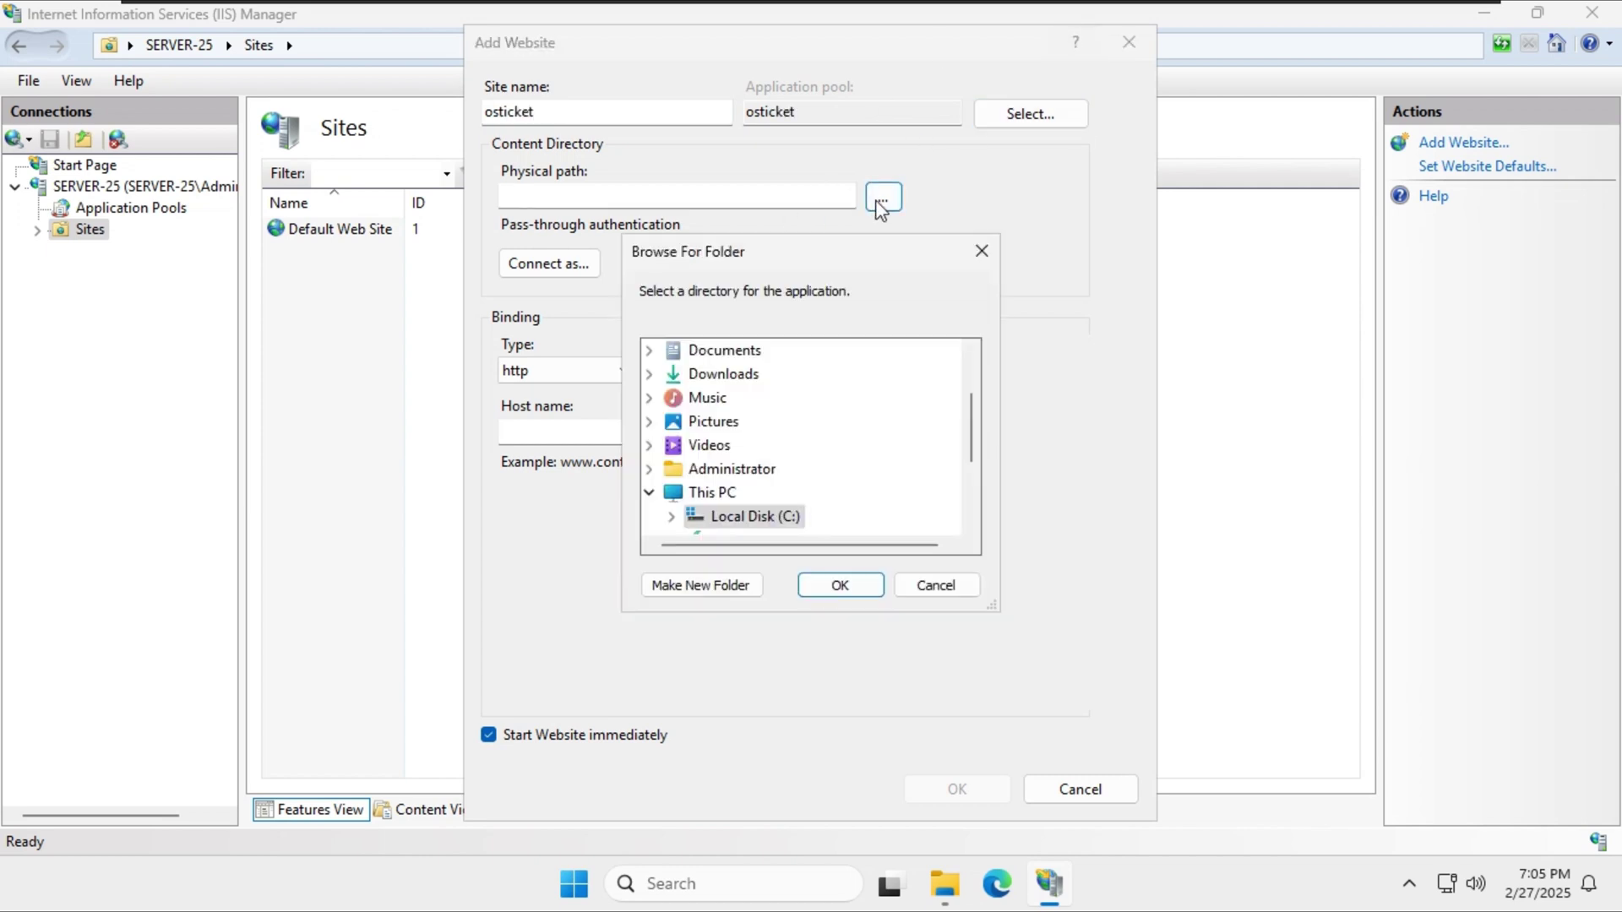
scroll(825, 439, down, 5)
scroll(705, 427, up, 1)
click(706, 422)
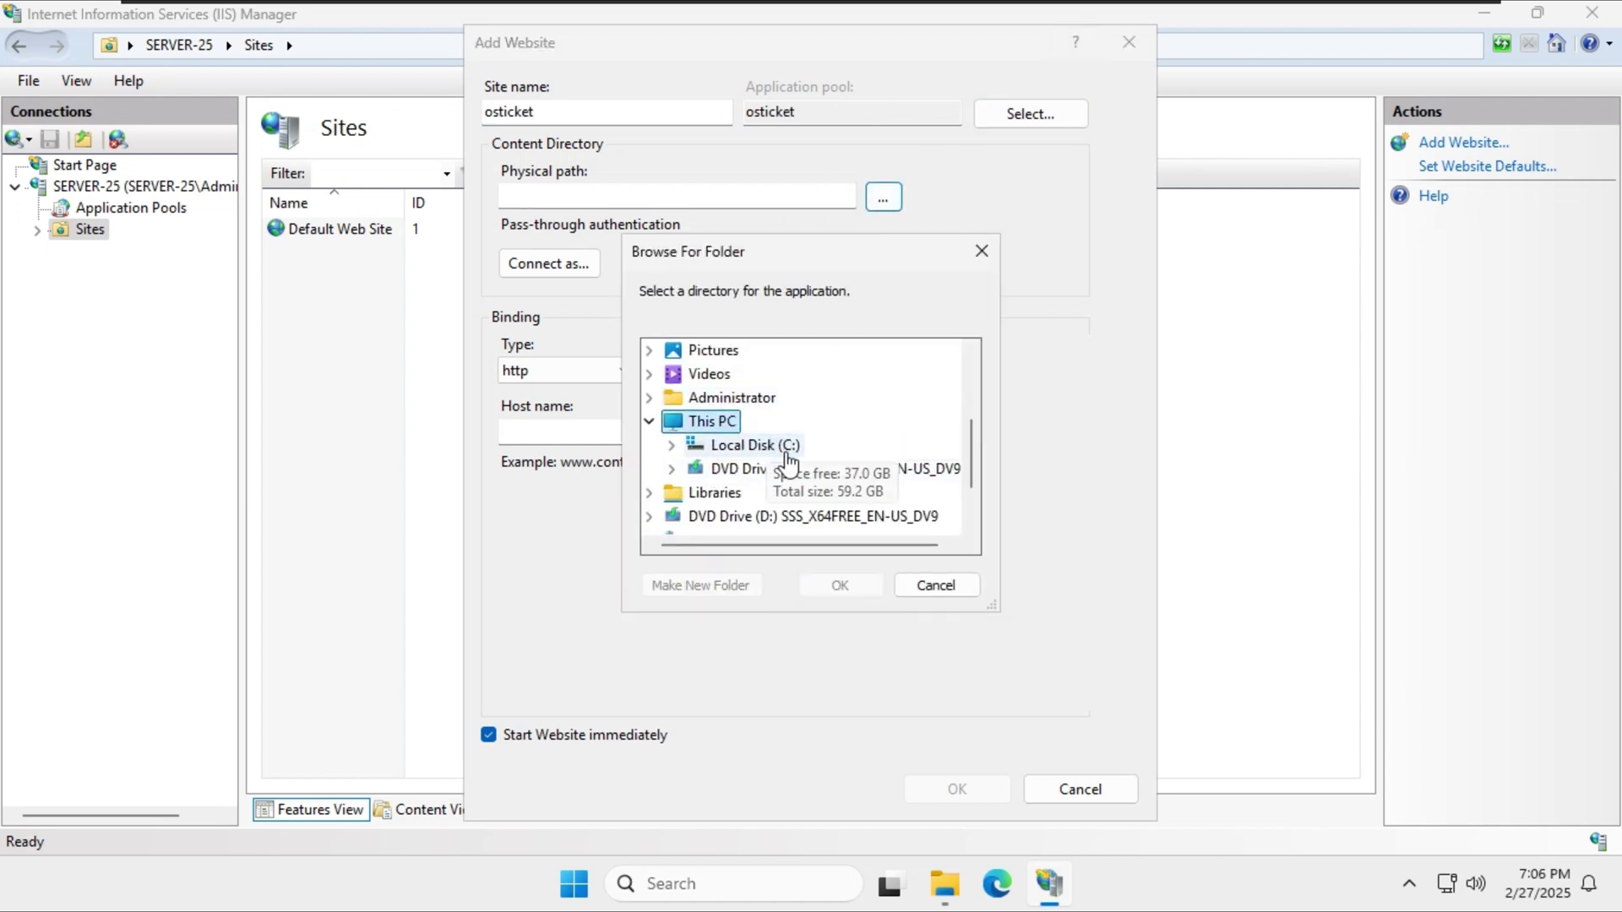
click(760, 445)
click(757, 374)
scroll(770, 423, up, 1)
click(785, 516)
click(803, 516)
scroll(782, 471, down, 3)
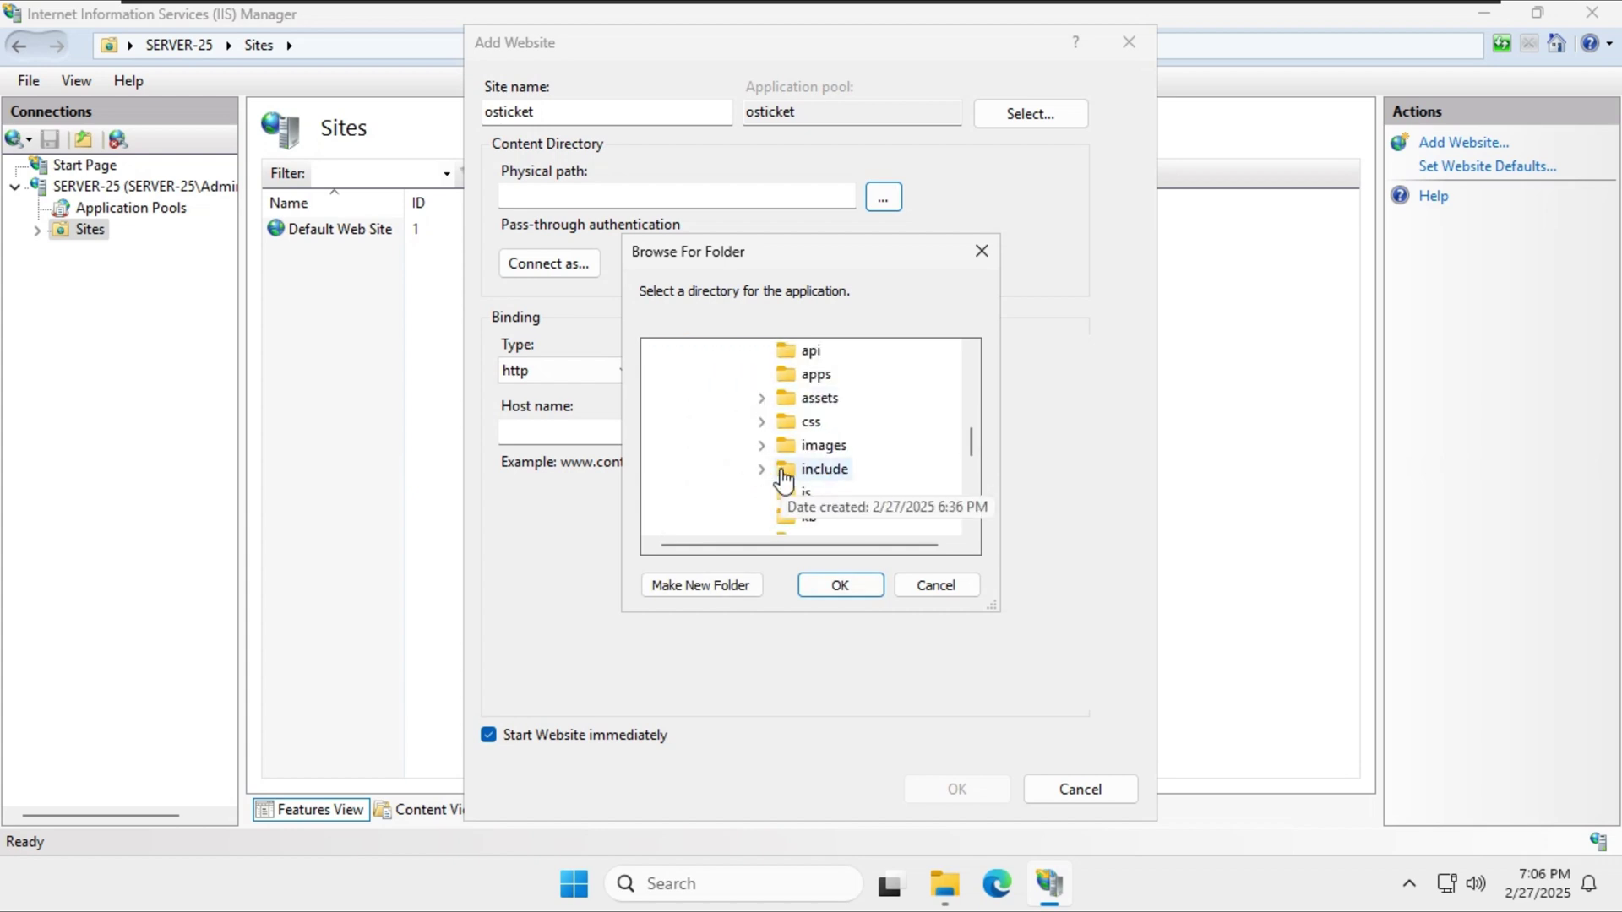
scroll(803, 406, up, 3)
click(878, 591)
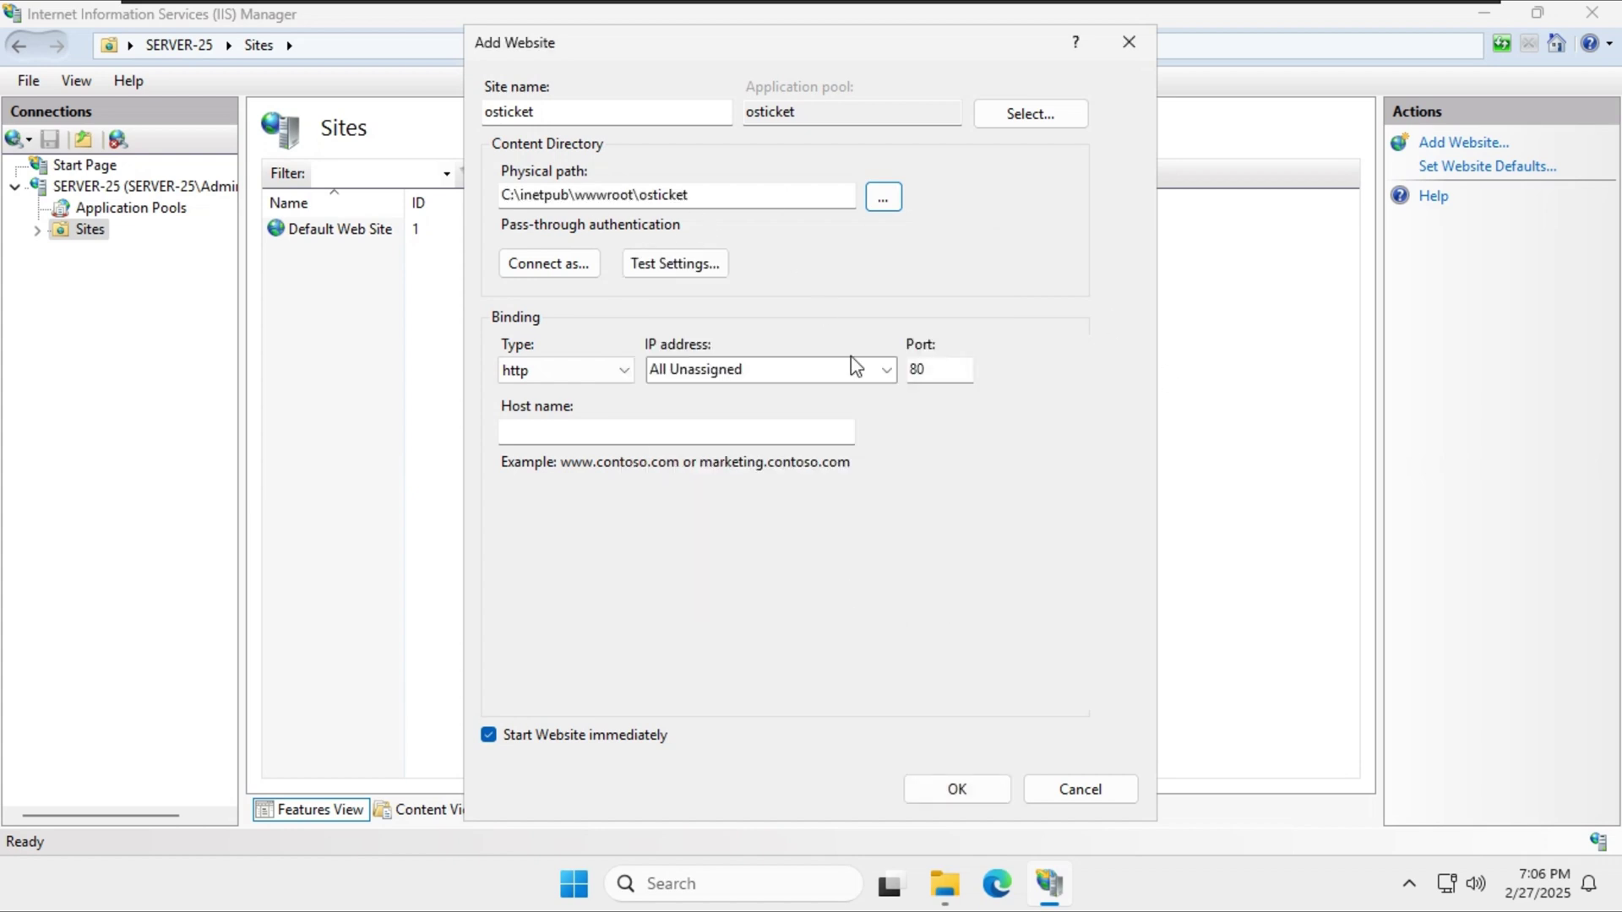
Bind the site to 192.168.145.135 on port 80, create it, and select it.
click(880, 372)
click(880, 372)
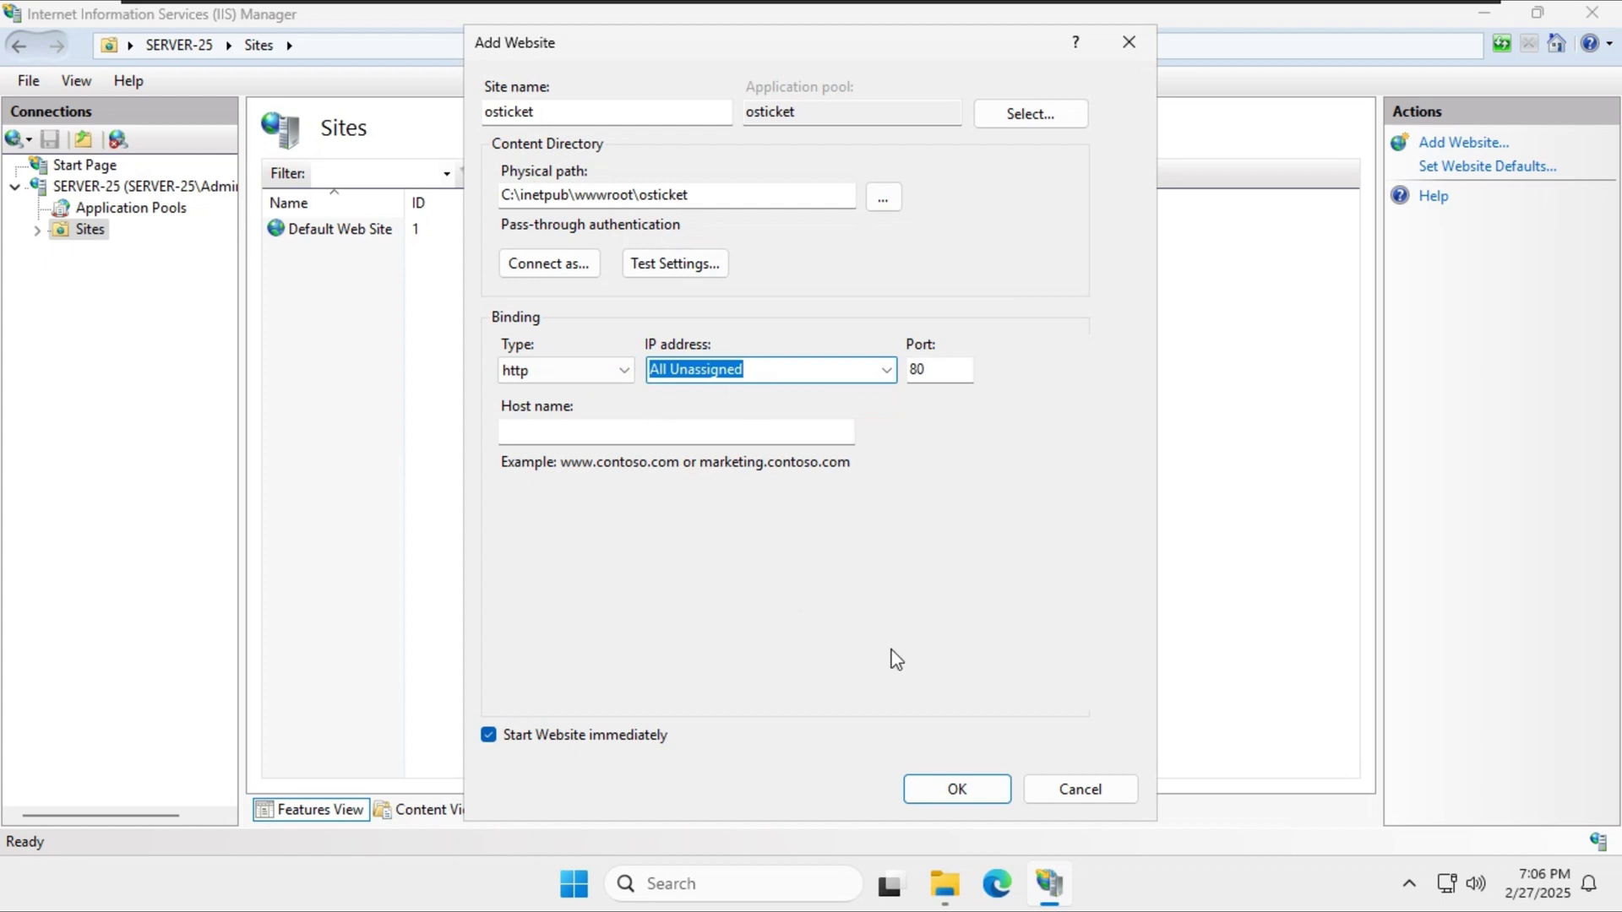
click(967, 785)
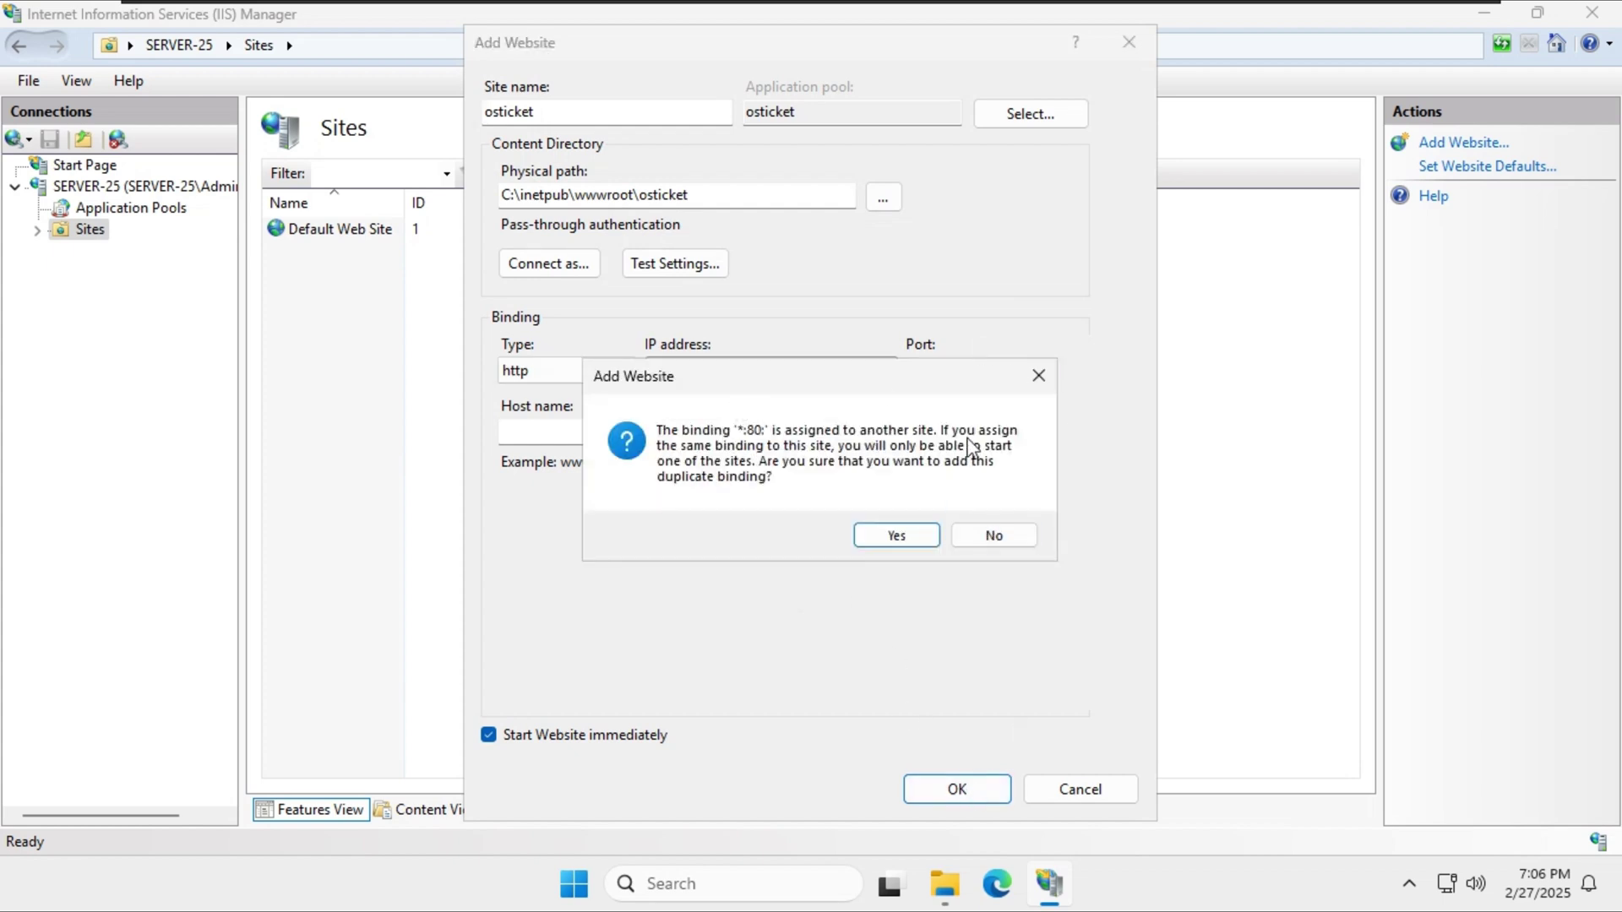
click(994, 535)
click(886, 370)
click(844, 409)
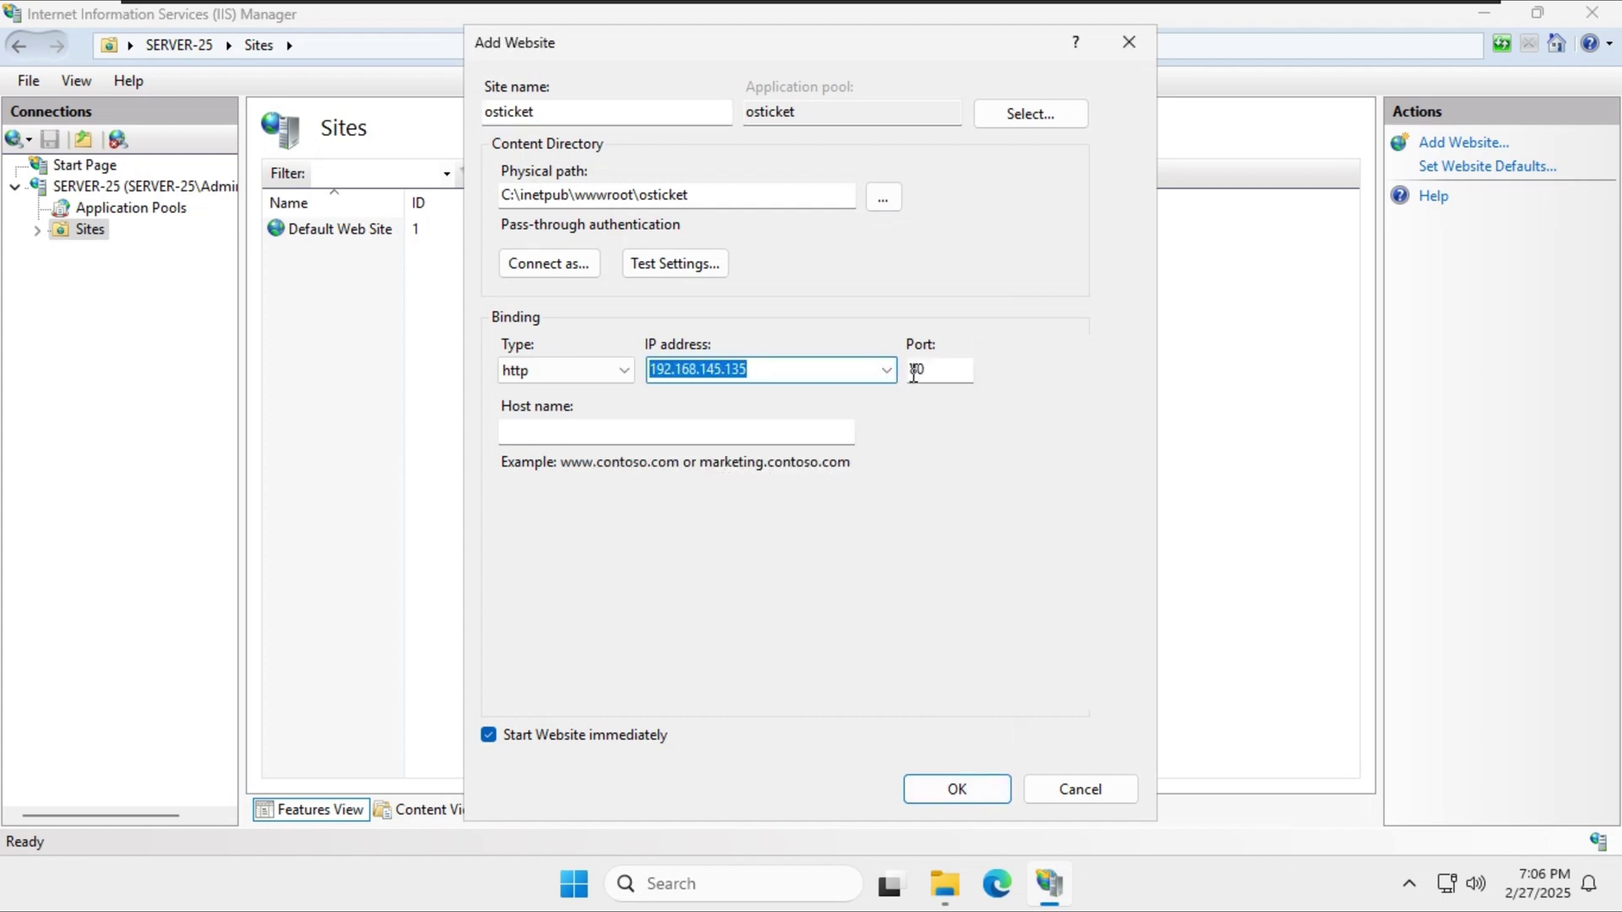
click(955, 786)
click(381, 253)
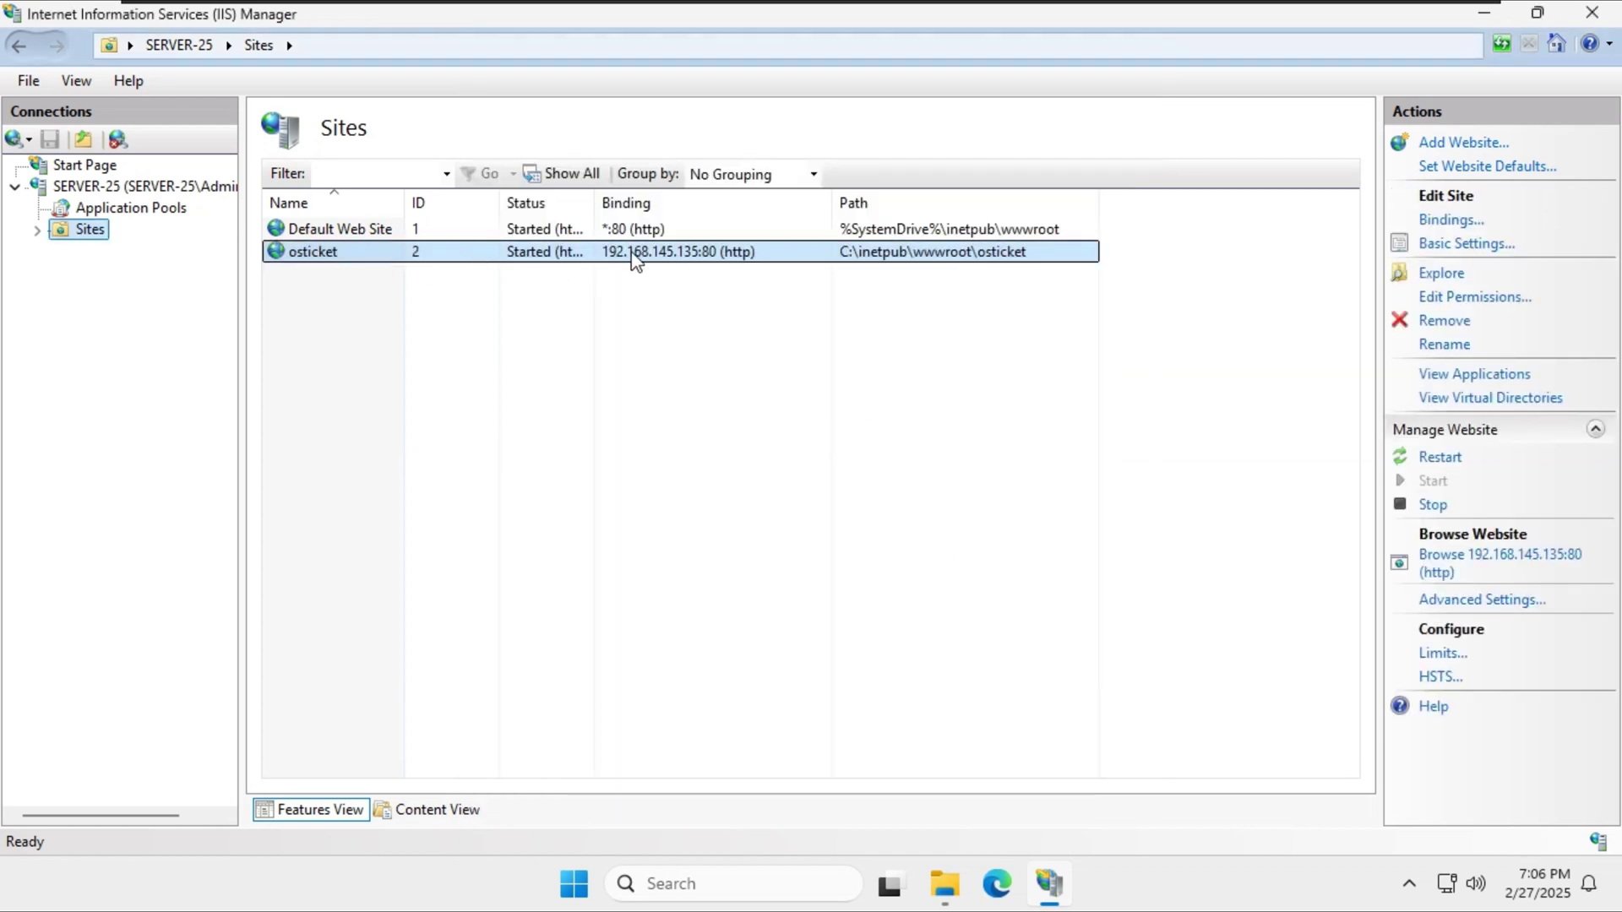
click(662, 352)
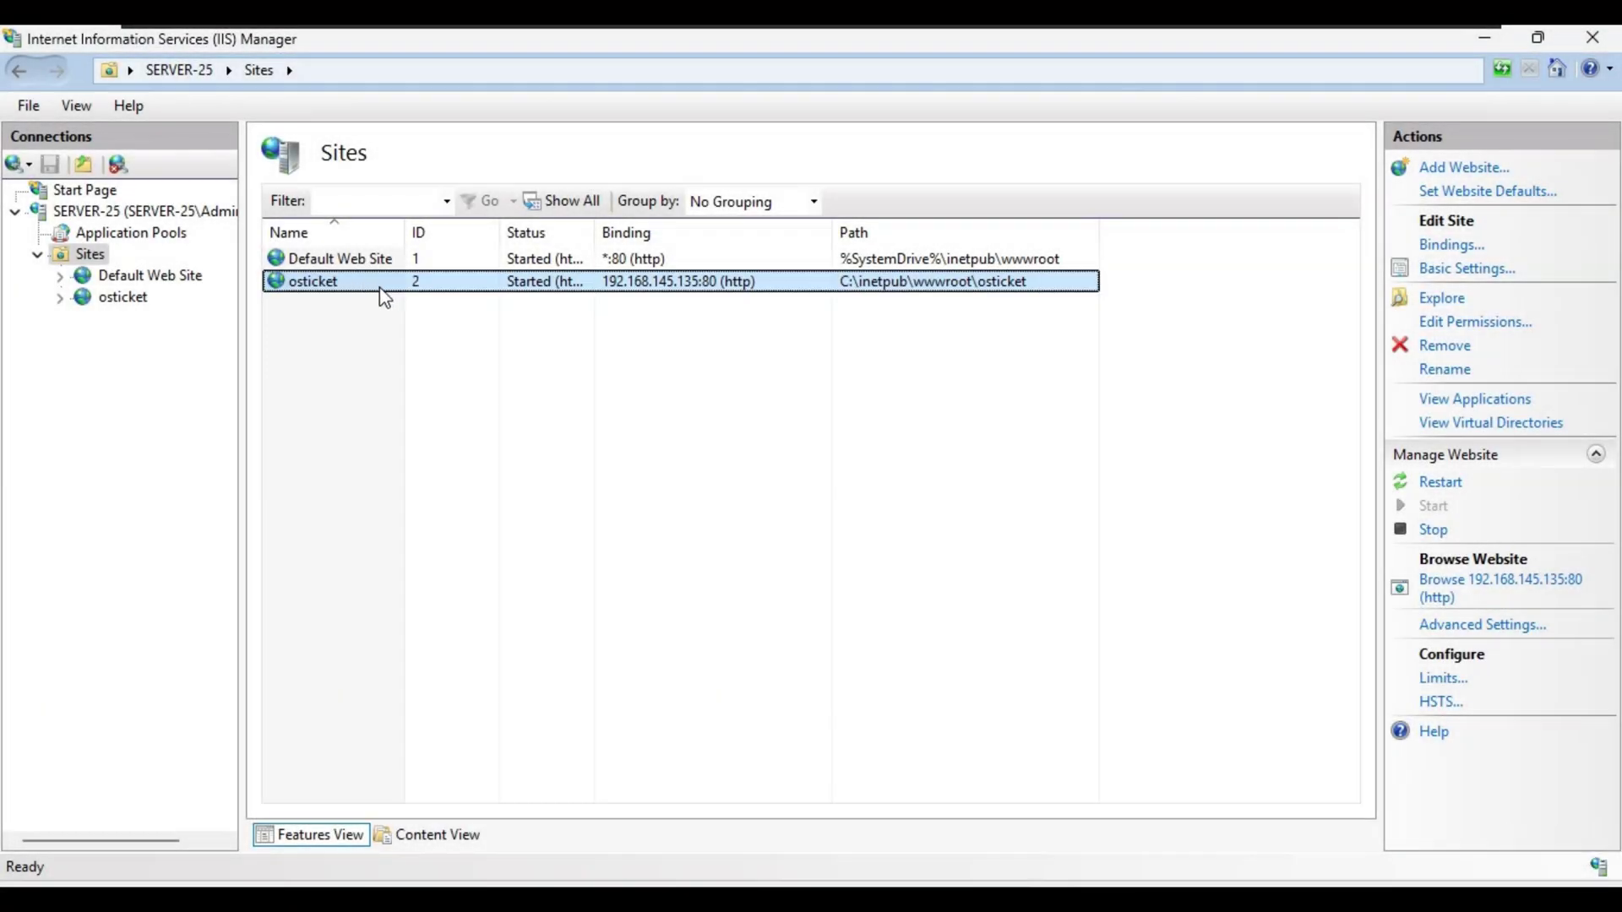
Read the HTTP Error 500.19 page text, then close both Brave tabs.
double_click(380, 283)
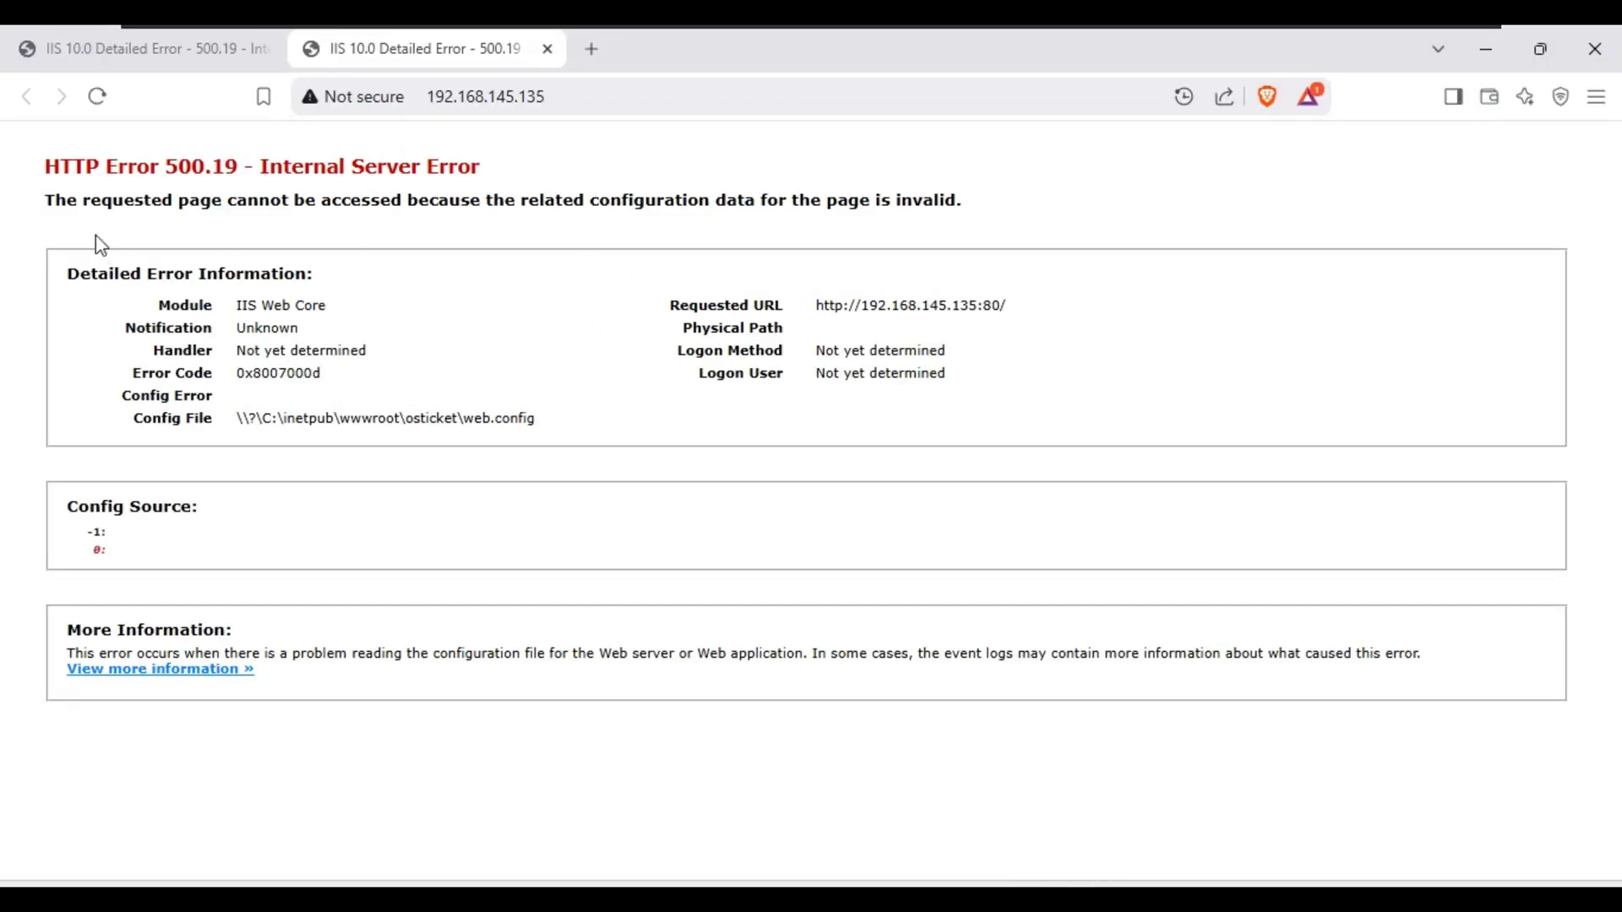
drag(103, 171, 515, 167)
click(532, 173)
drag(151, 199, 924, 196)
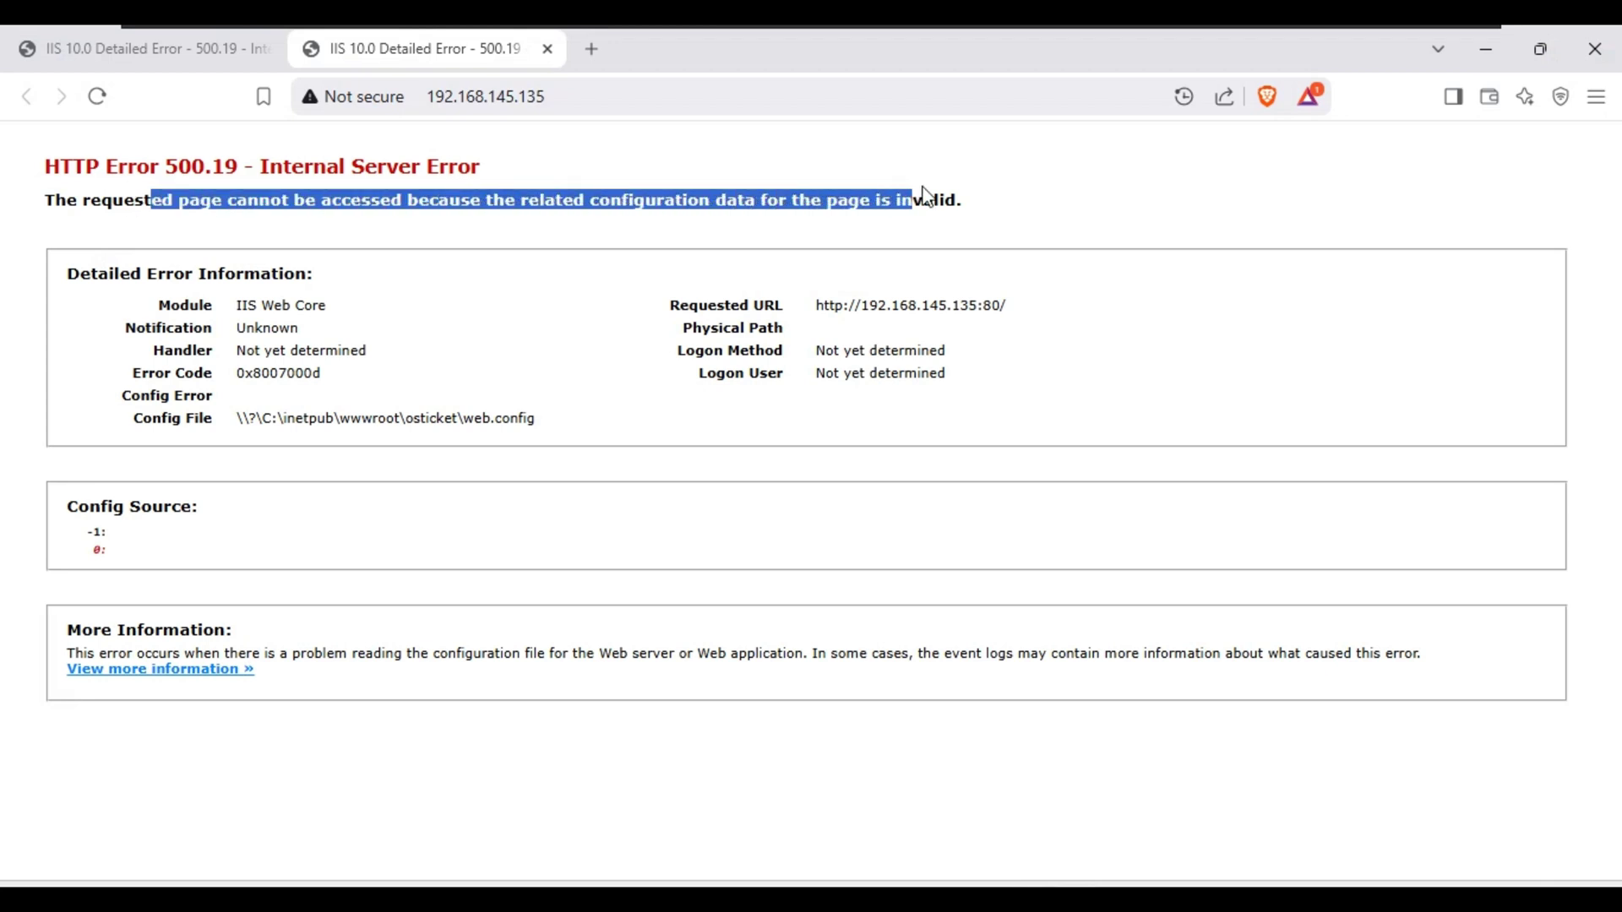
click(992, 202)
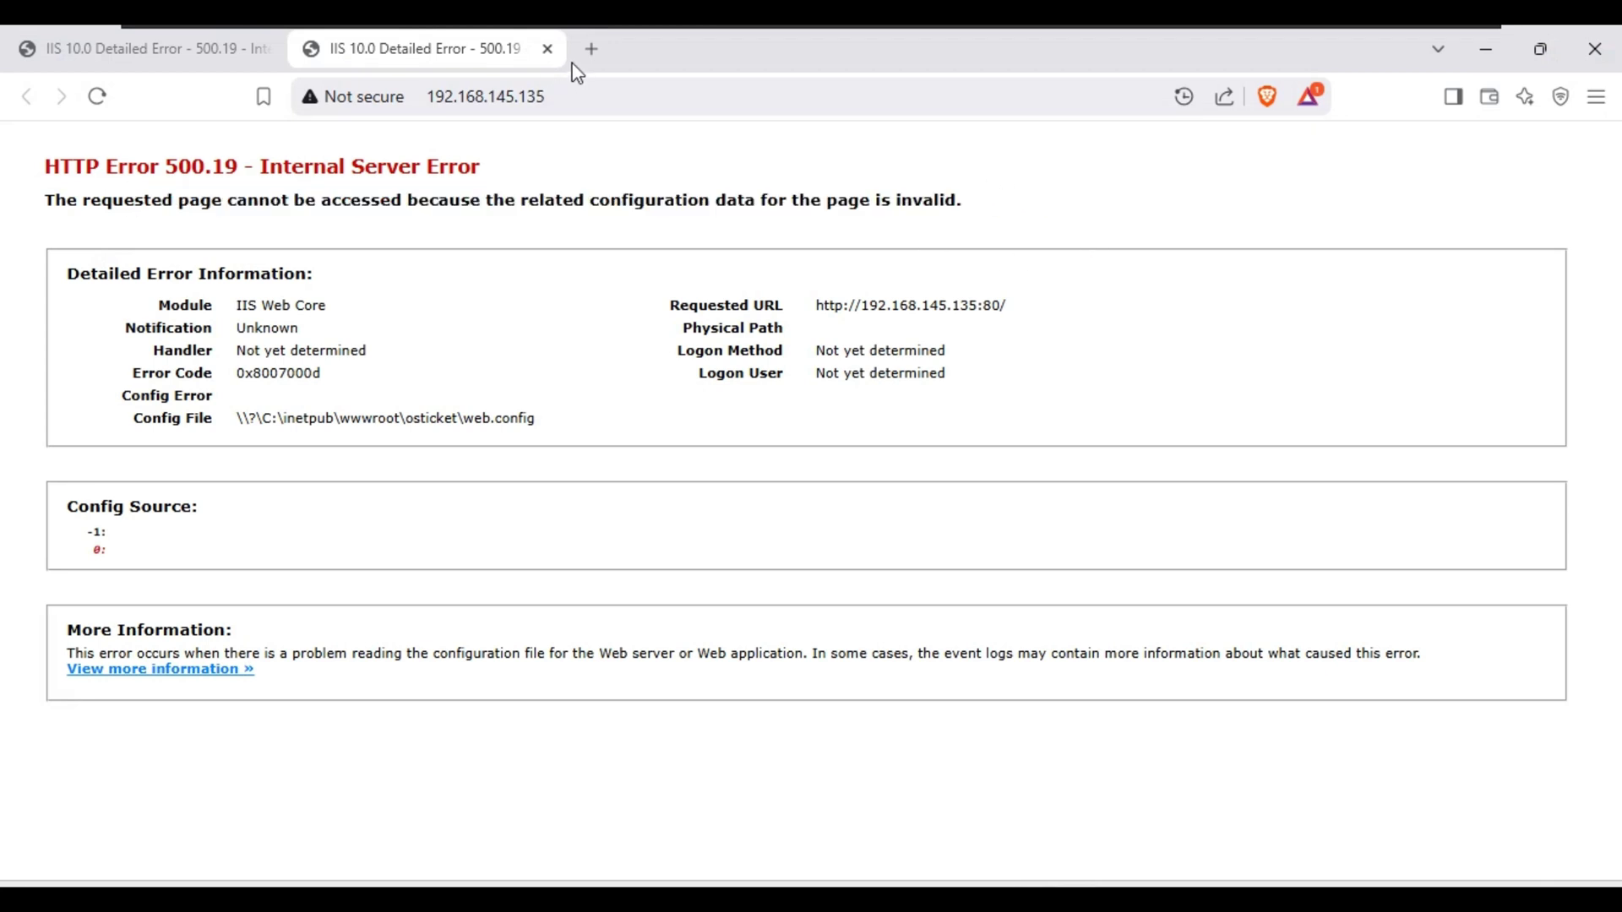
click(547, 48)
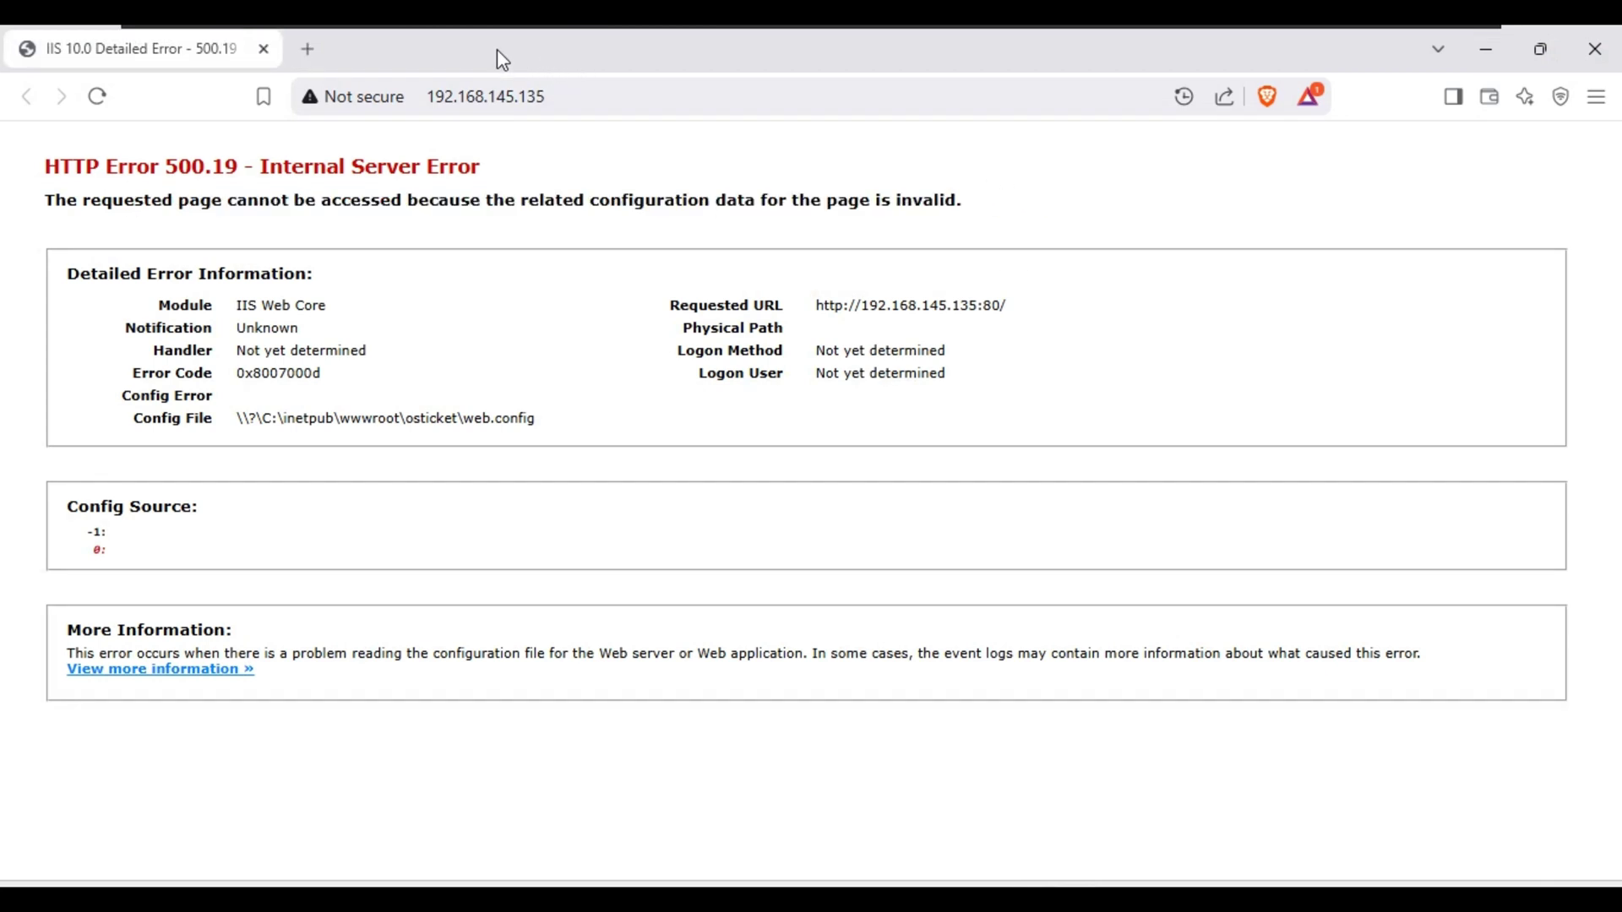
click(264, 49)
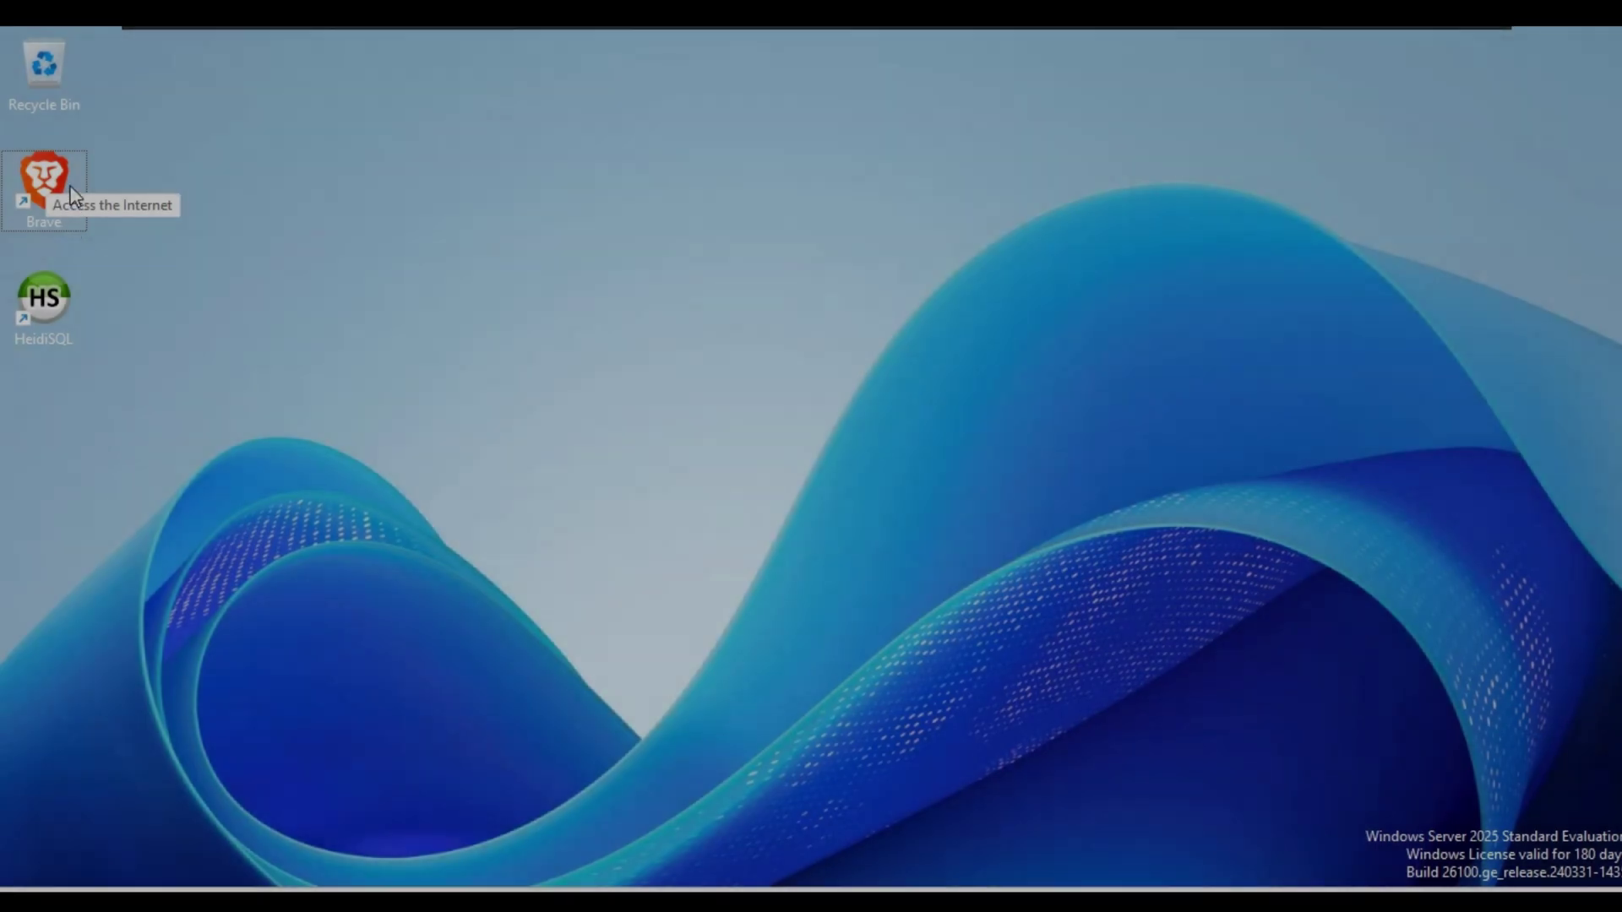
Search 'url rewrite for iis' in Brave and download the English x64 rewrite_amd64_en-US.msi.
double_click(44, 182)
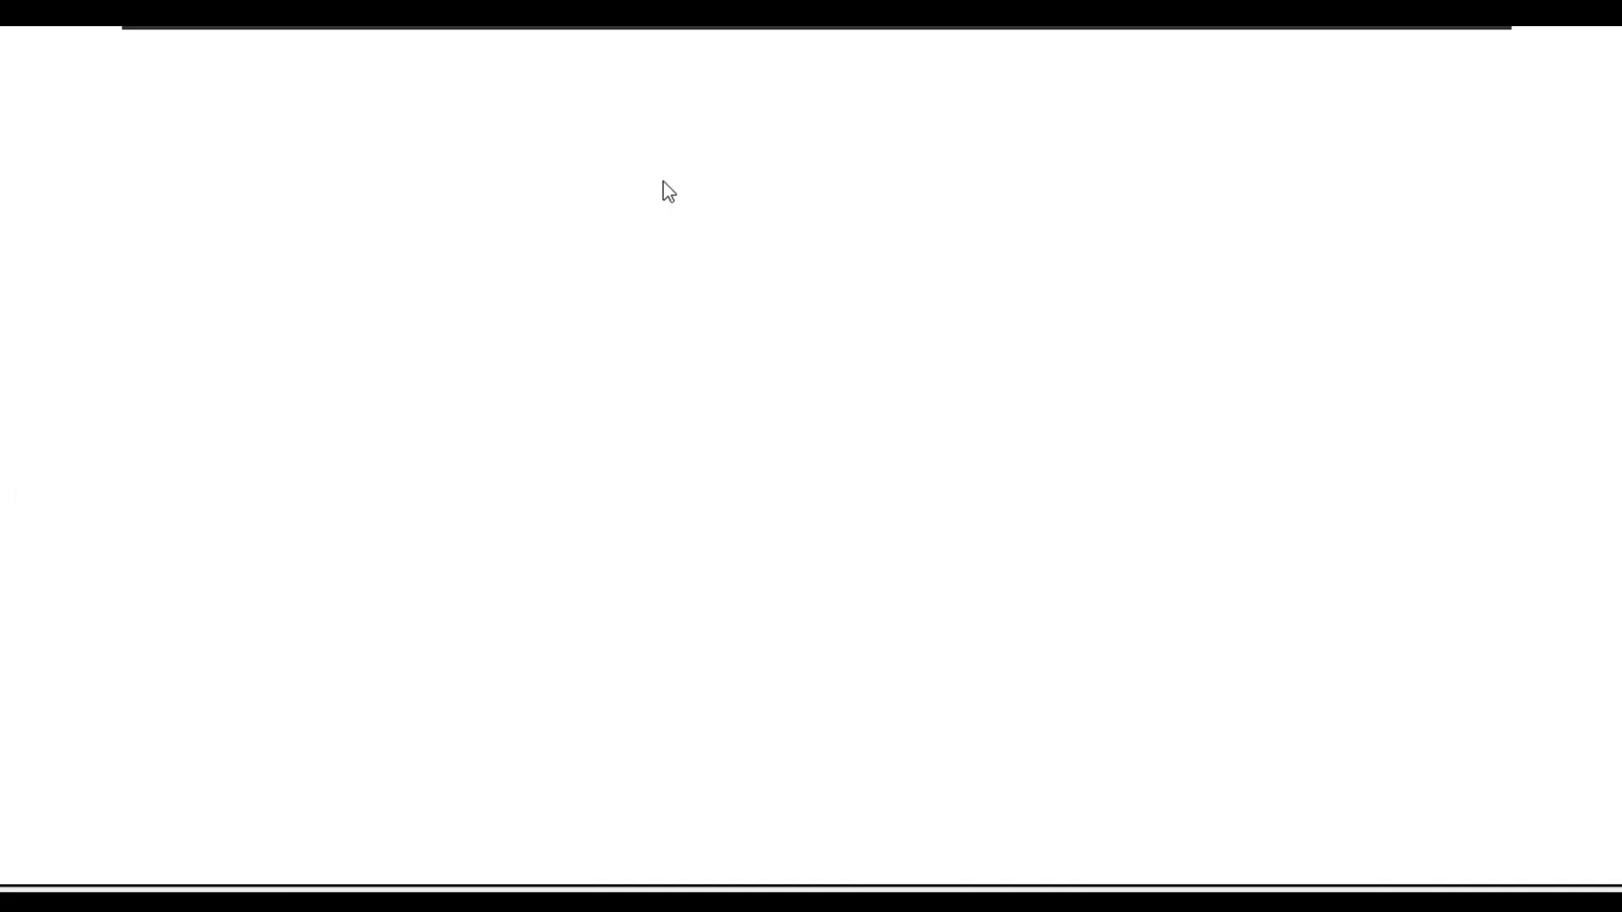
text(url )
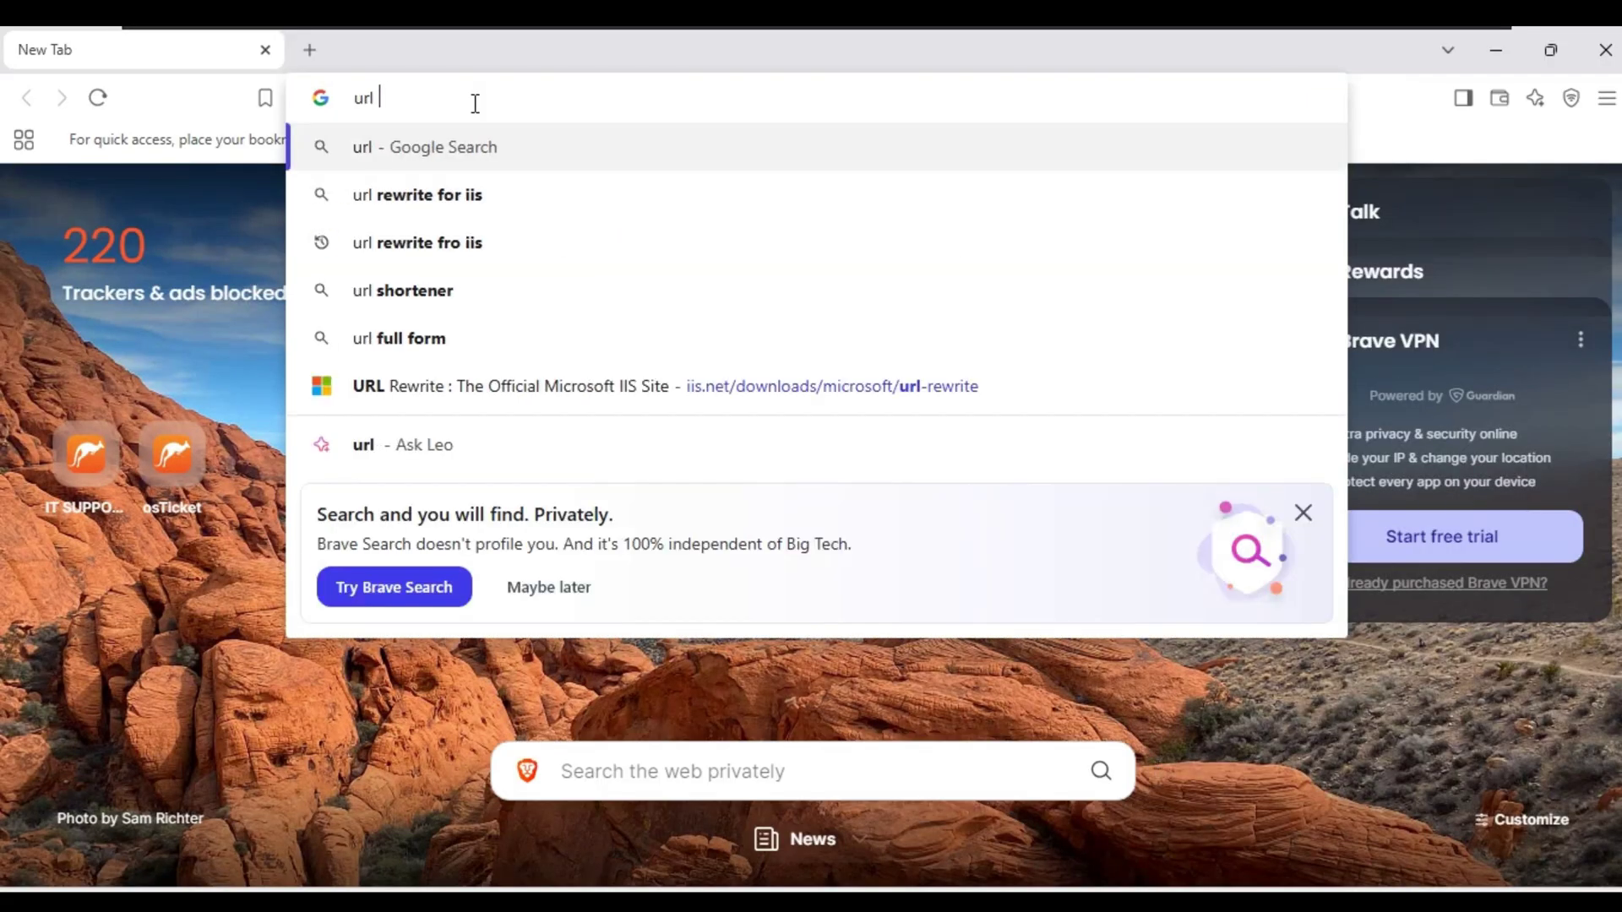
text(rewrite for )
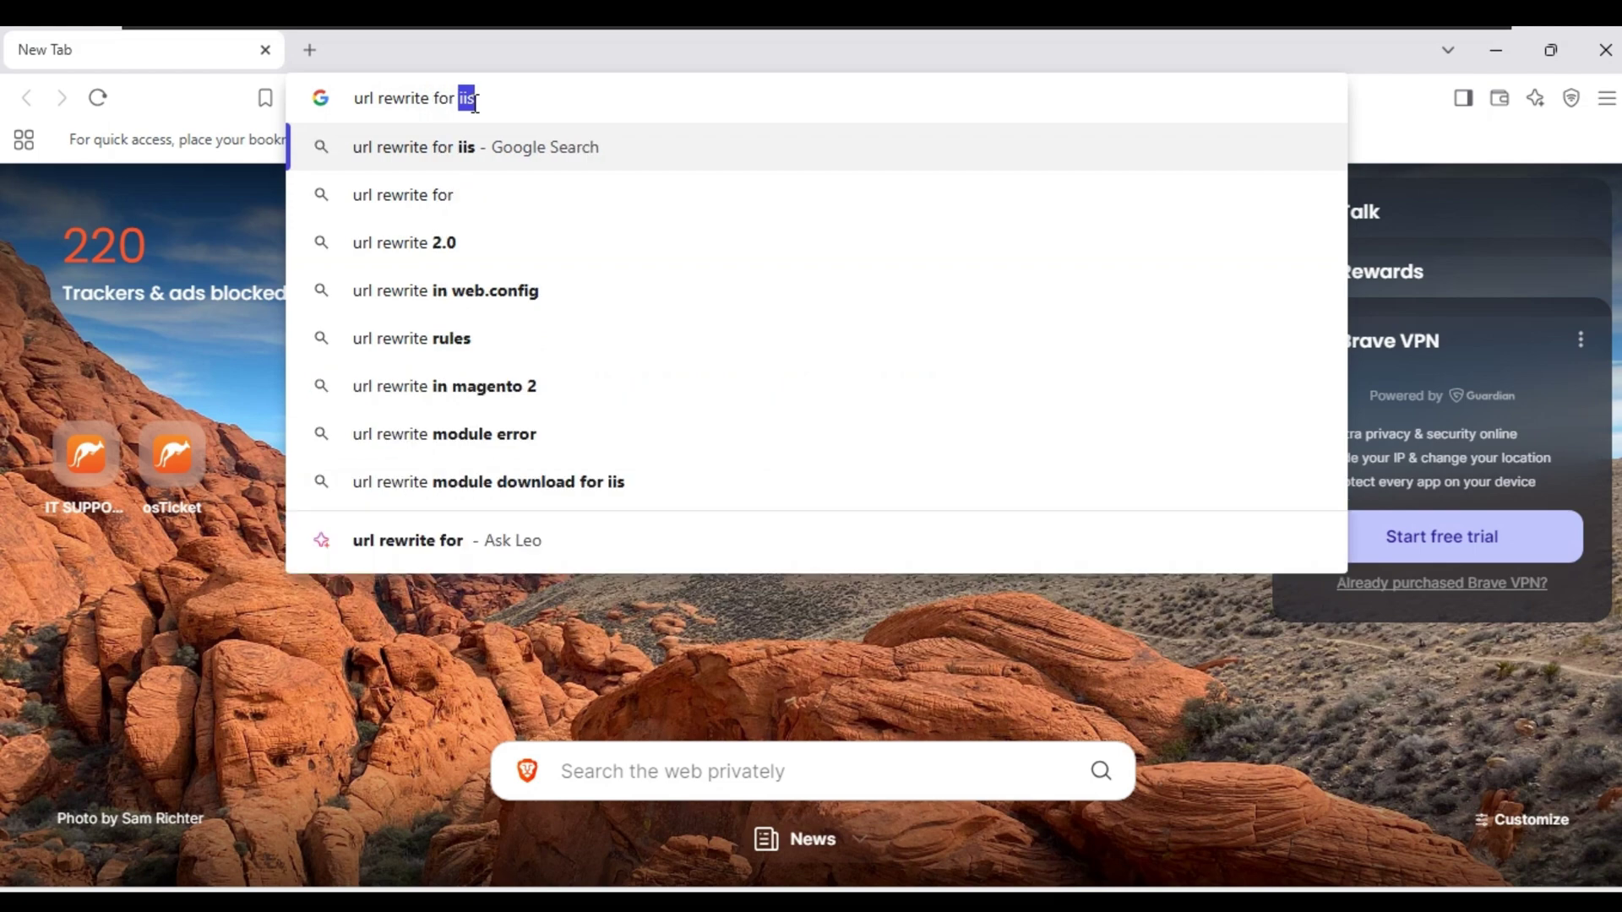
text(iis)
key(Return)
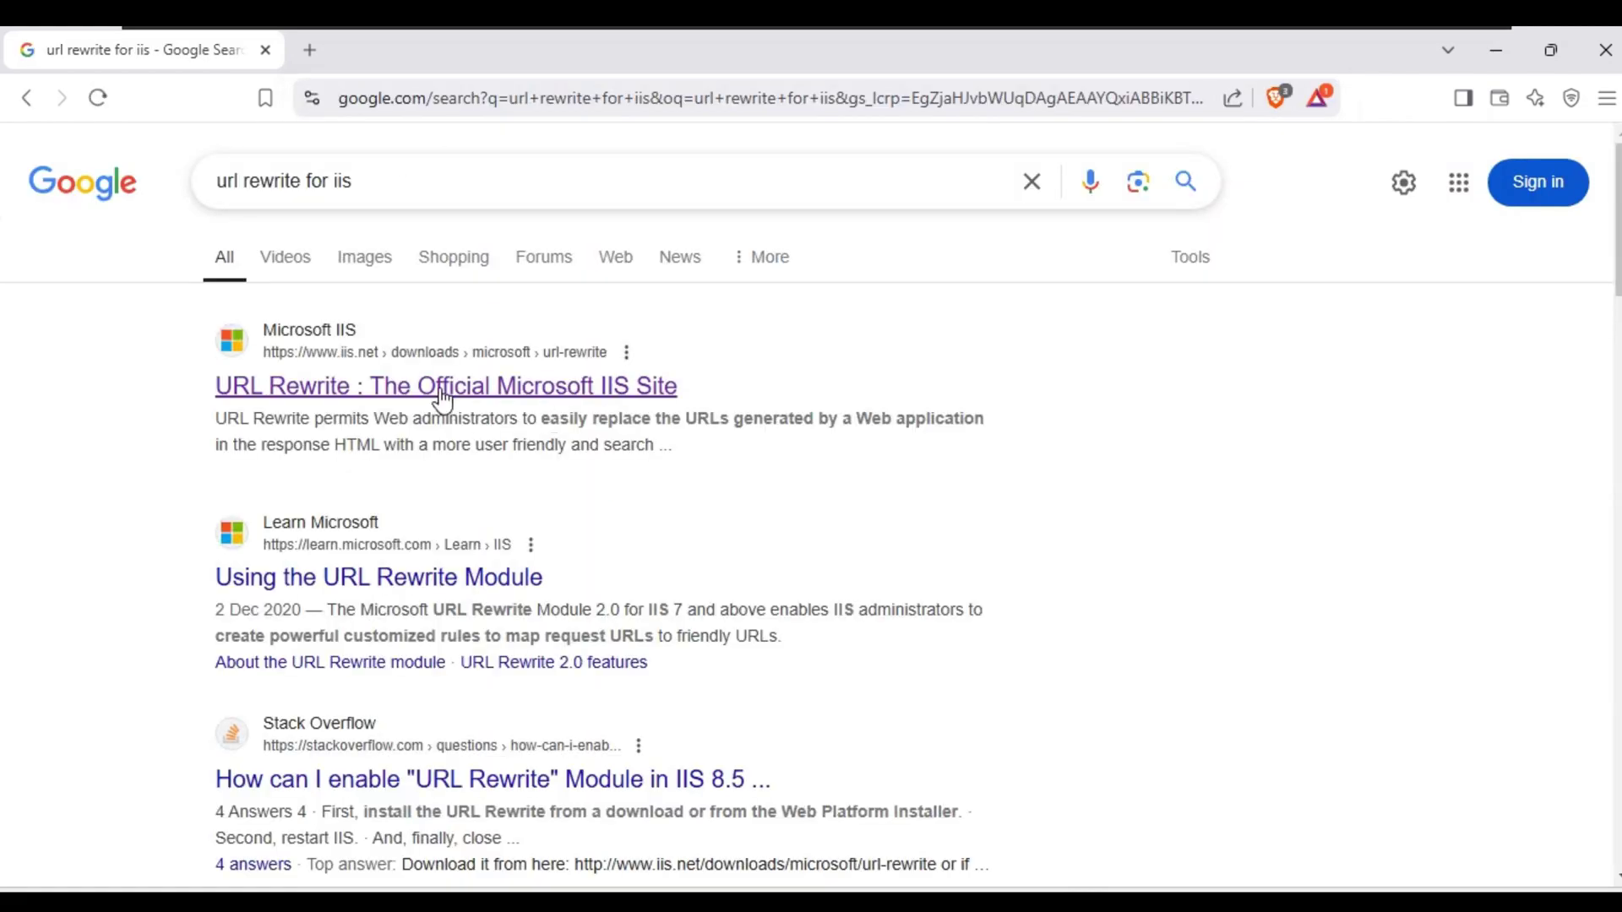
click(441, 392)
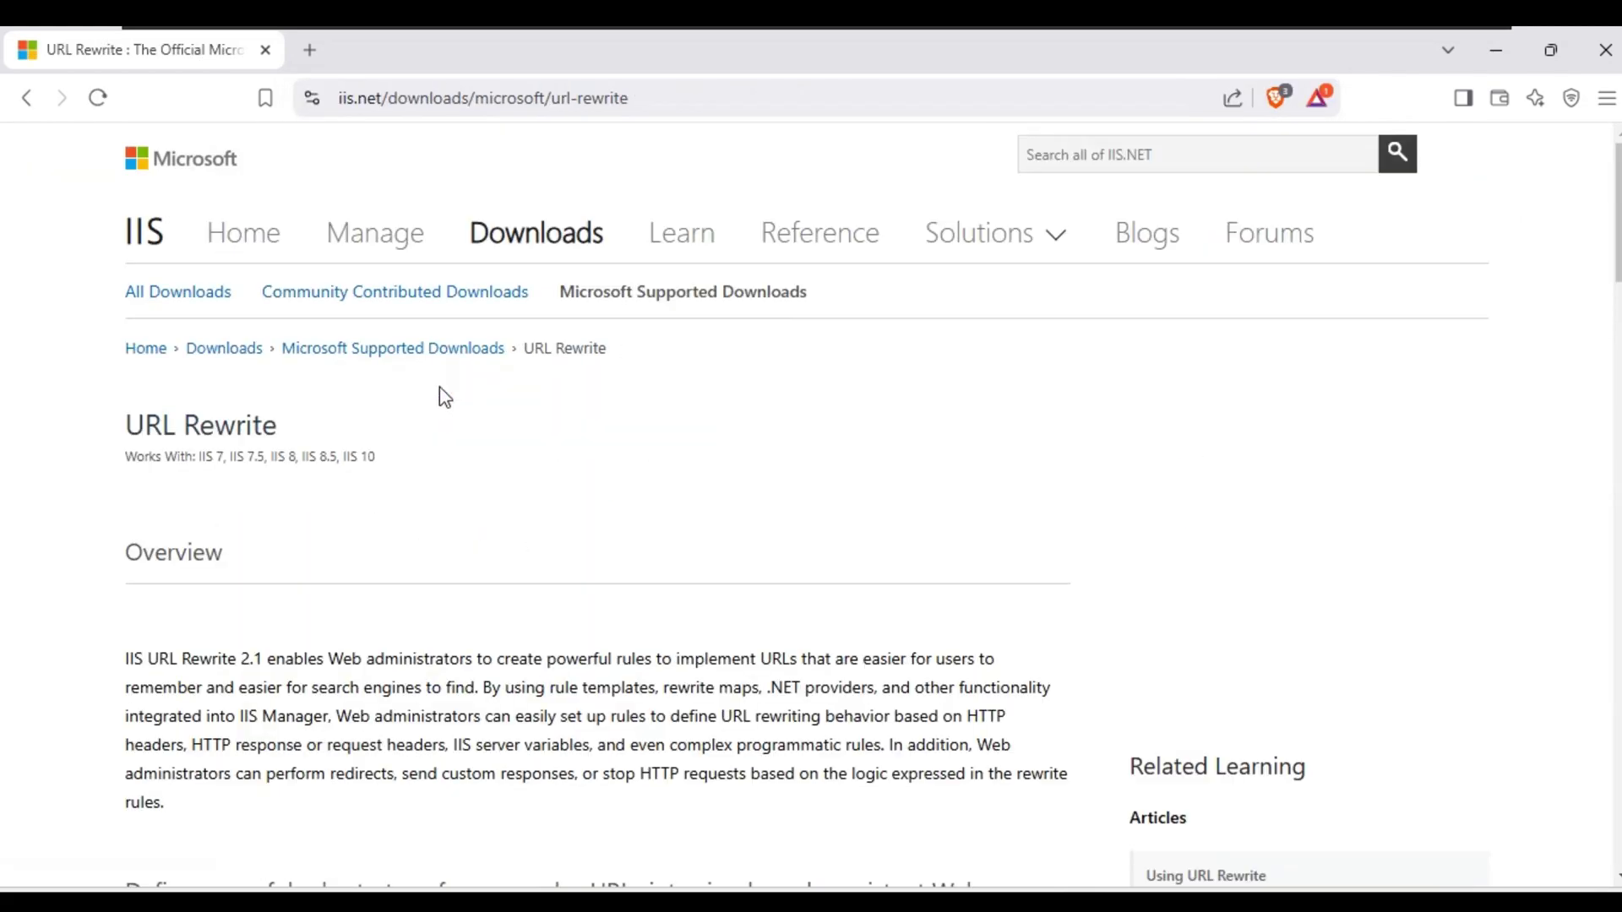
scroll(763, 572, down, 20)
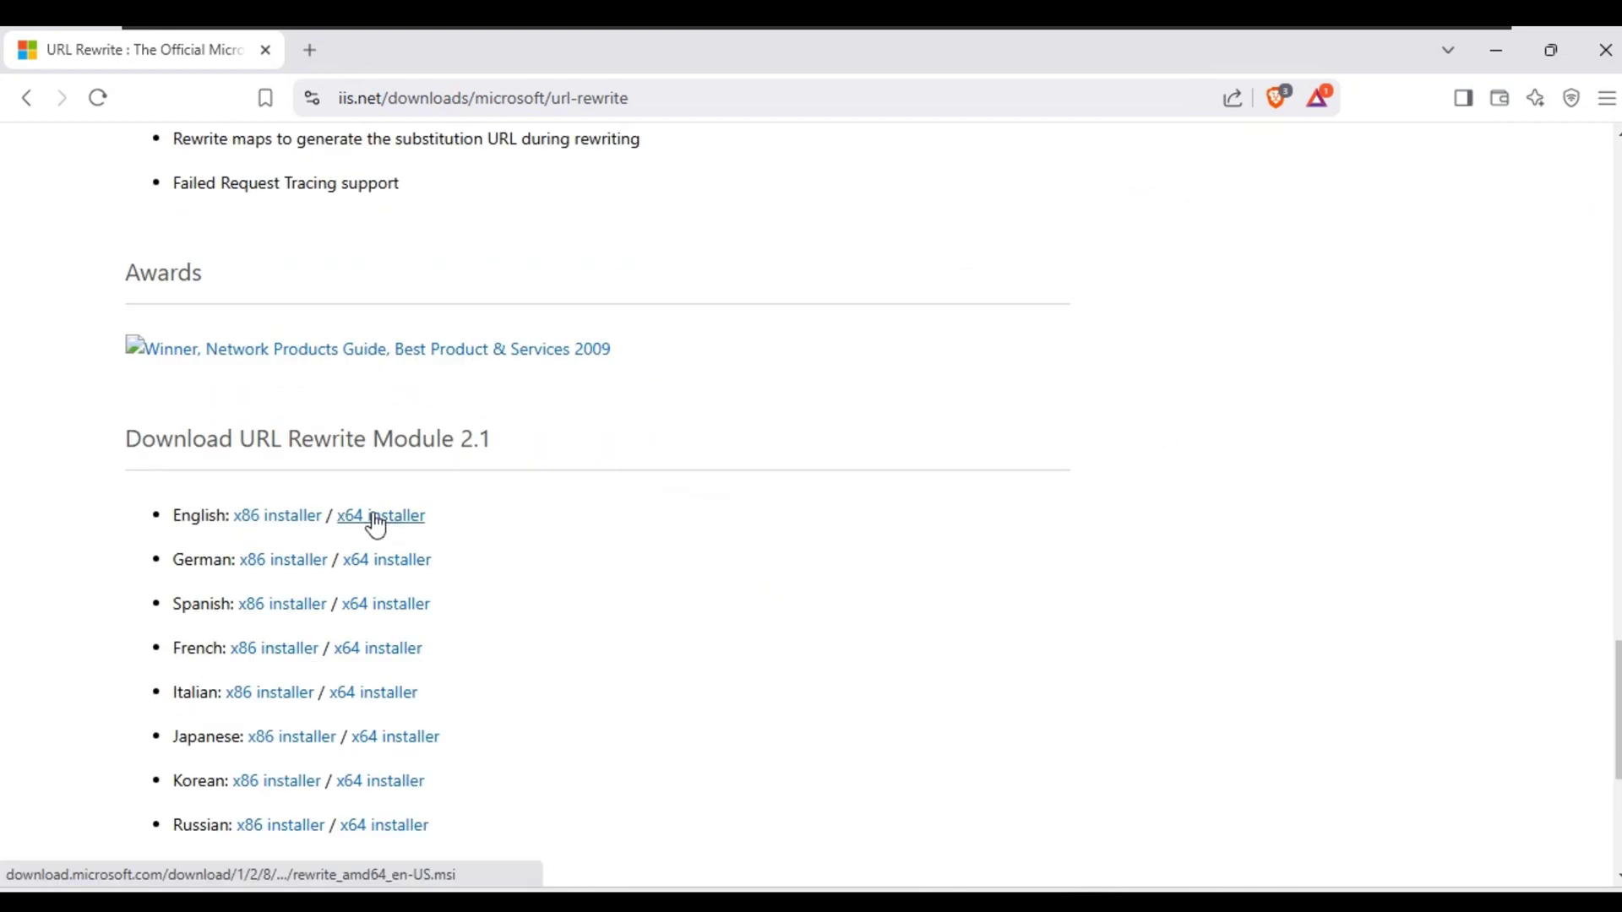
click(377, 525)
click(630, 565)
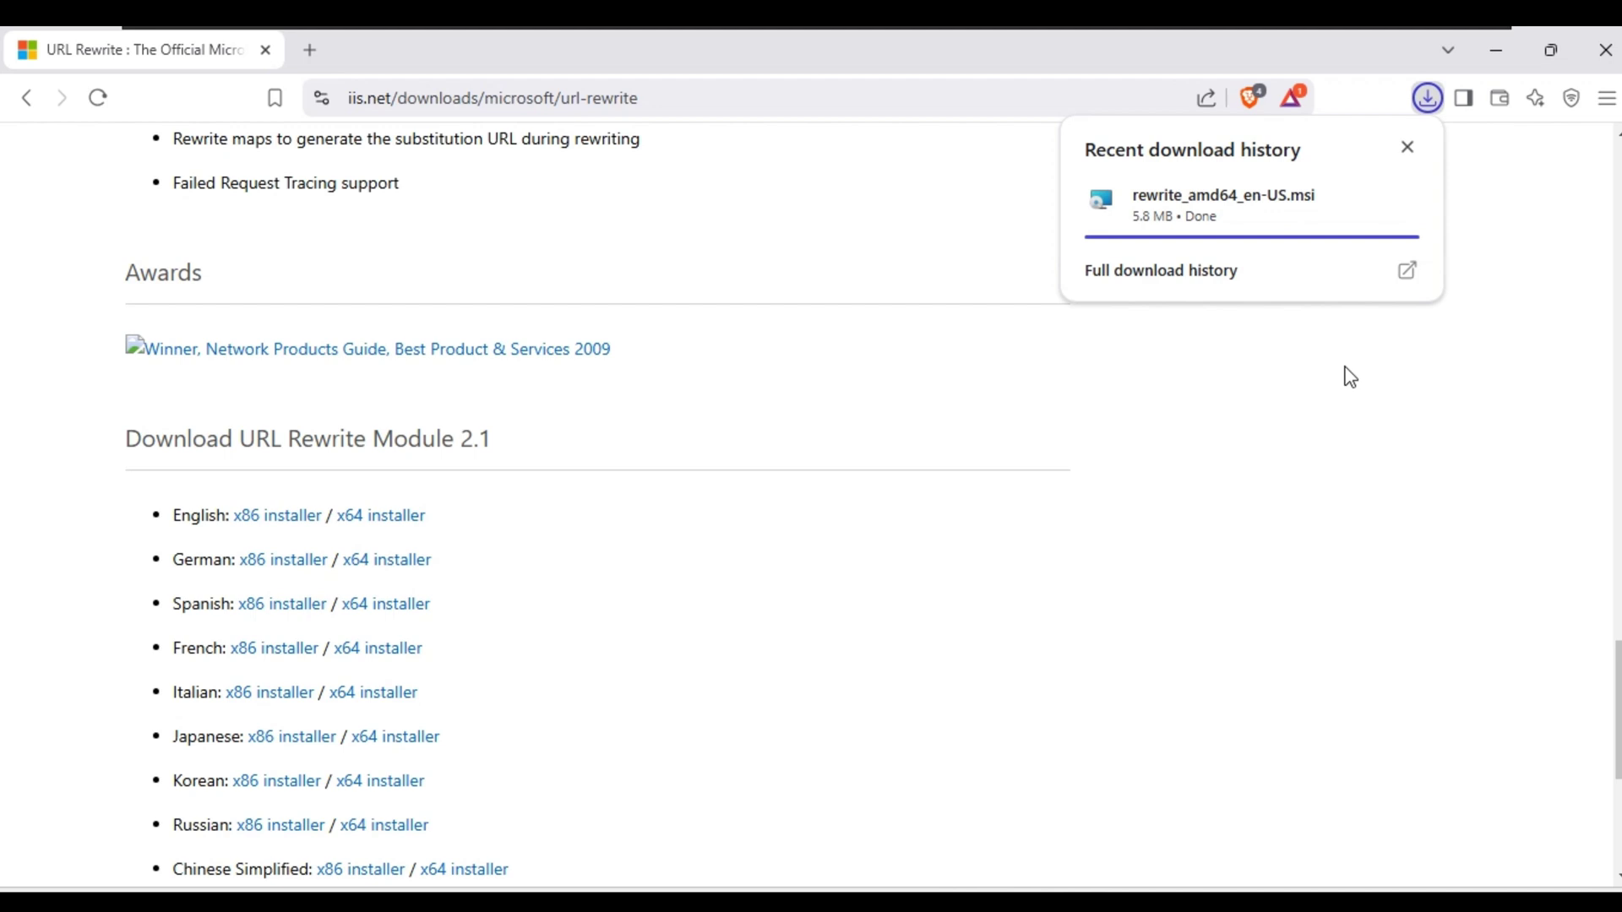
click(1428, 98)
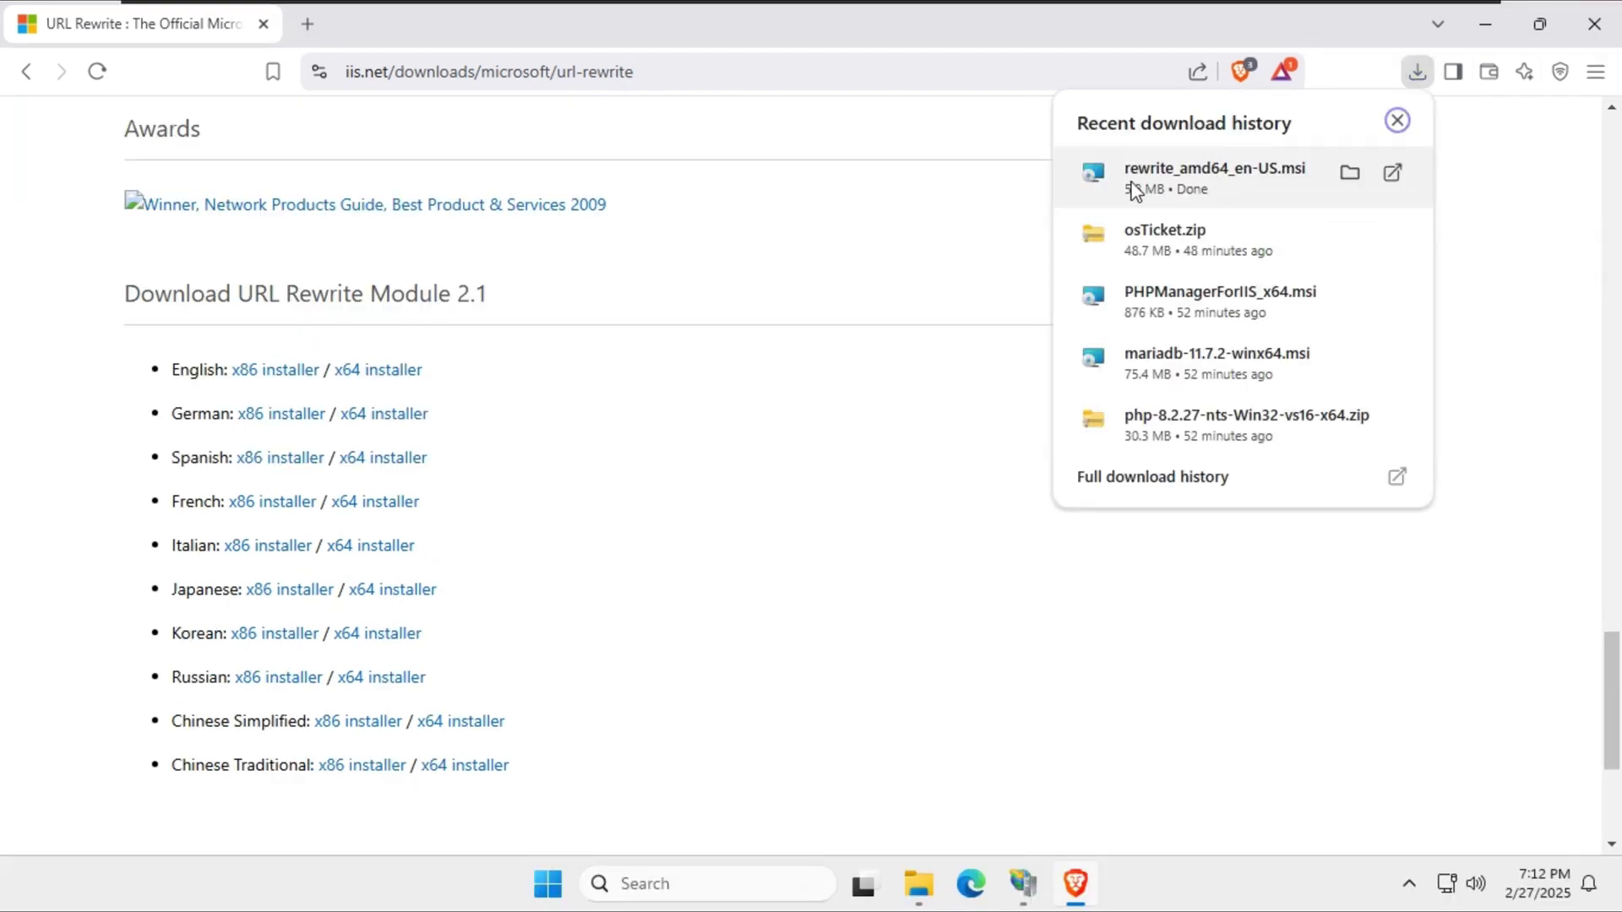
Run rewrite_amd64_en-US.msi, accept the license, install, and close IIS Manager to finish.
click(1350, 173)
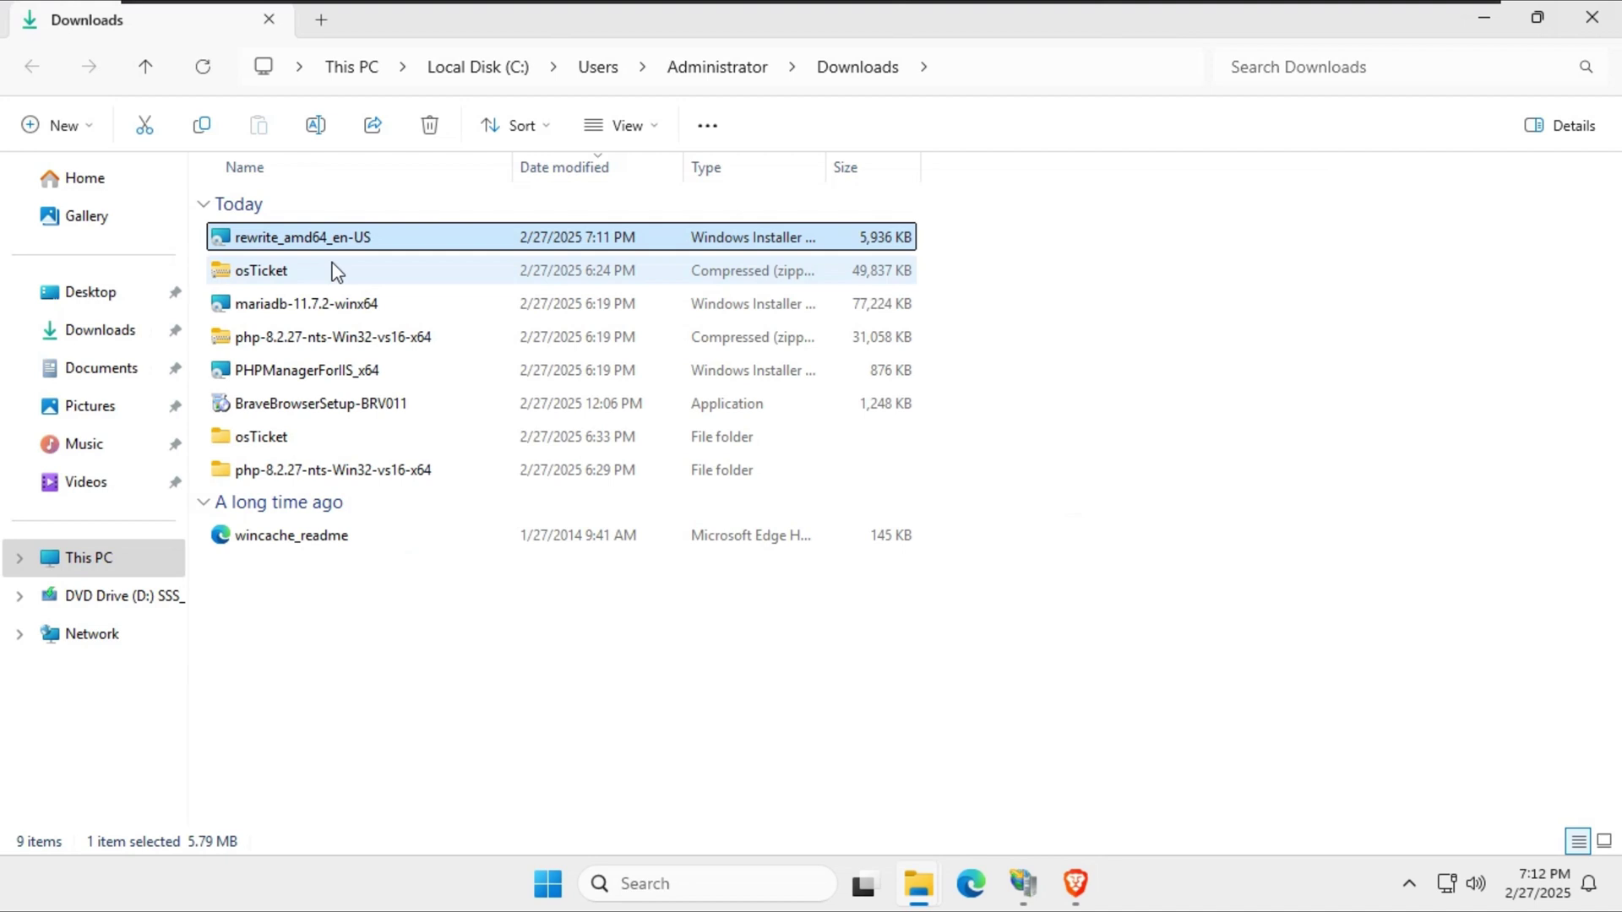
double_click(281, 241)
click(731, 566)
click(896, 623)
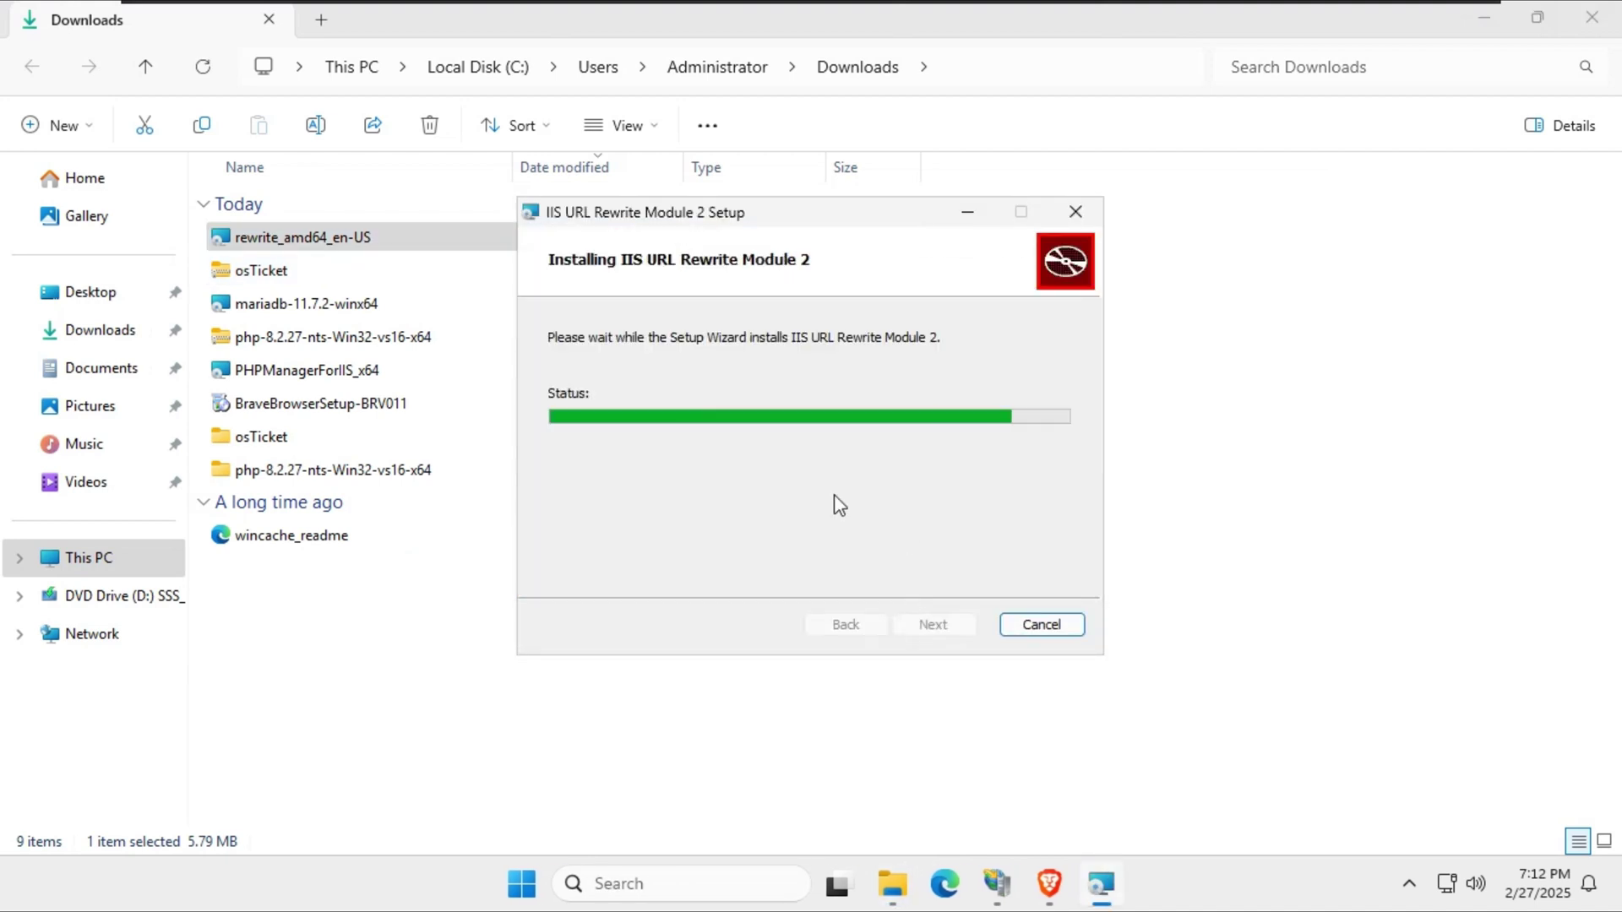
mouse_move(997, 883)
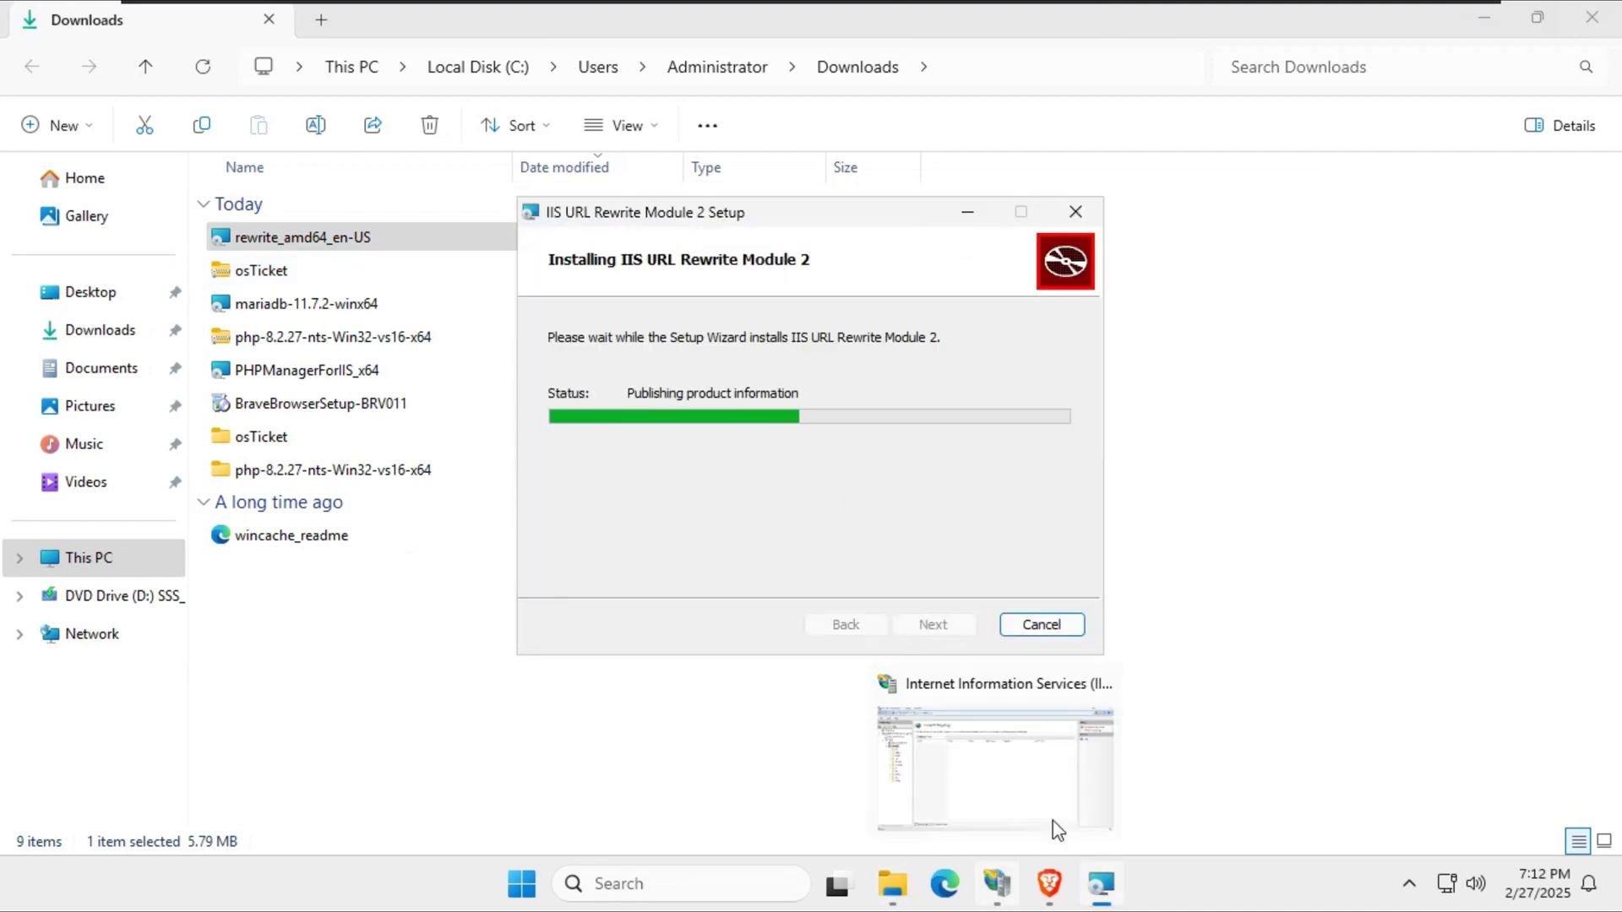
click(1113, 684)
click(848, 515)
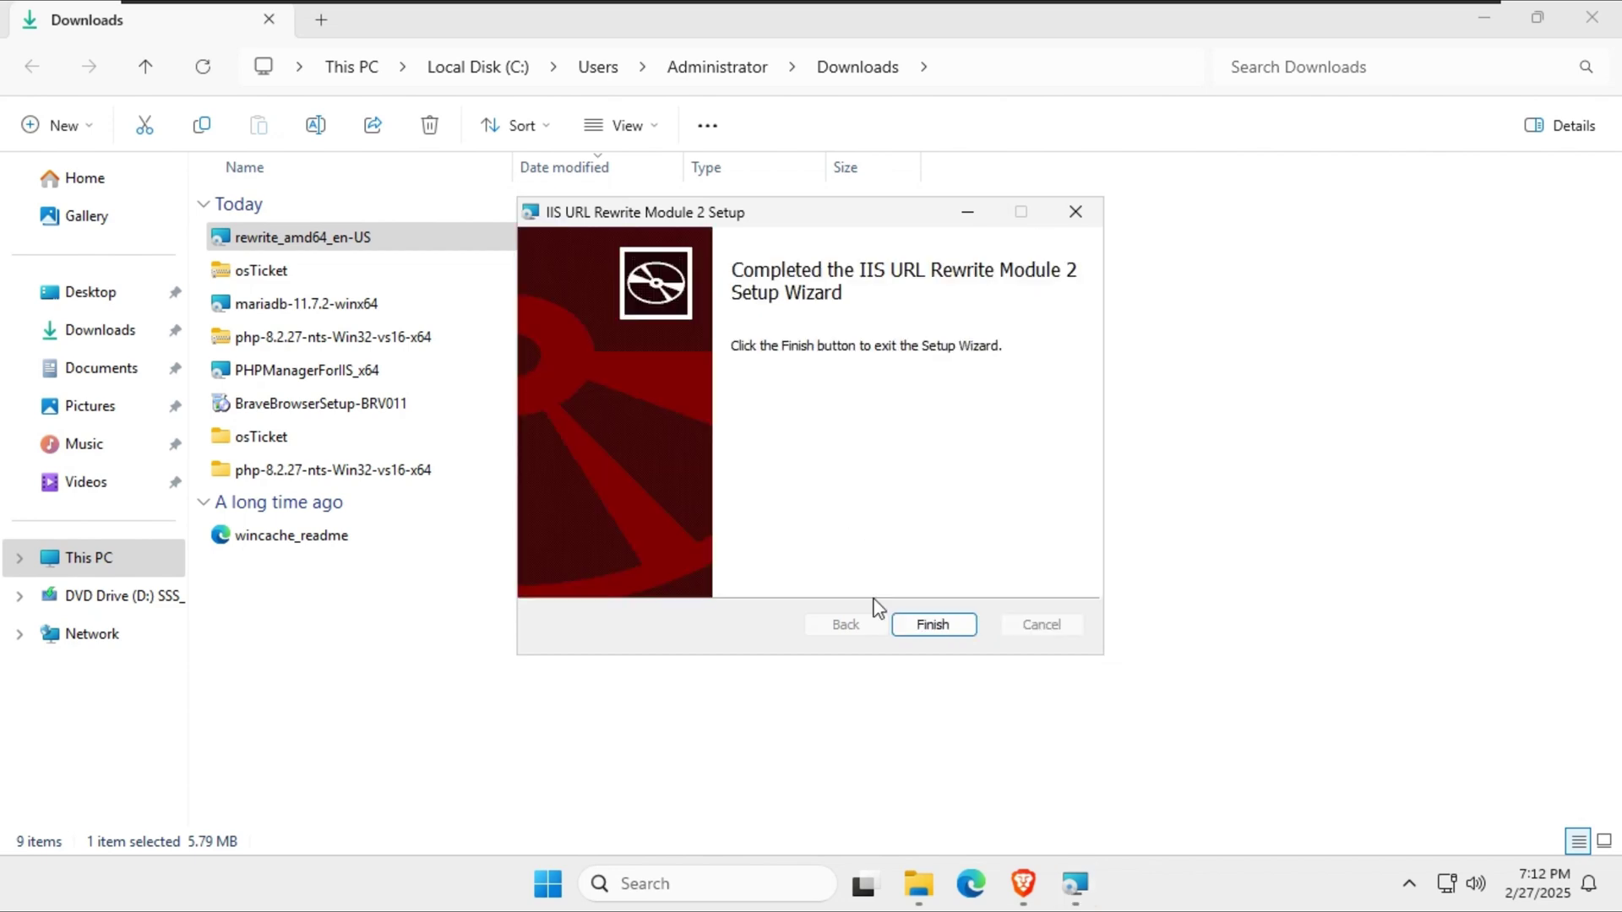
click(940, 631)
Minimize the Downloads folder and Brave to reveal the desktop.
right_click(937, 652)
key(Escape)
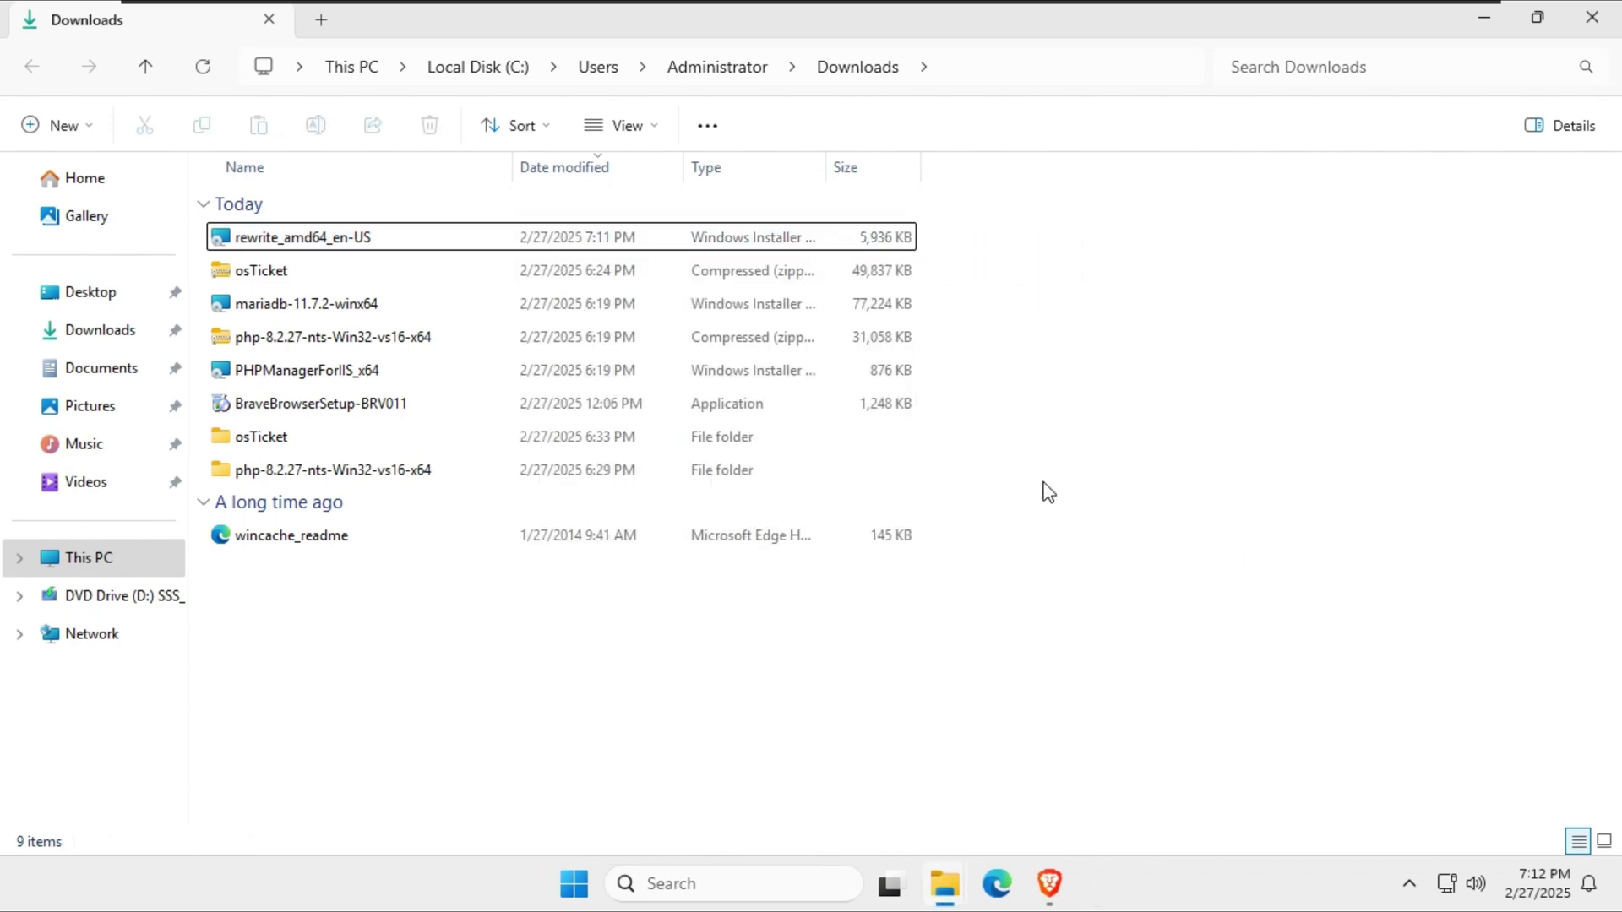
click(1470, 19)
click(1483, 25)
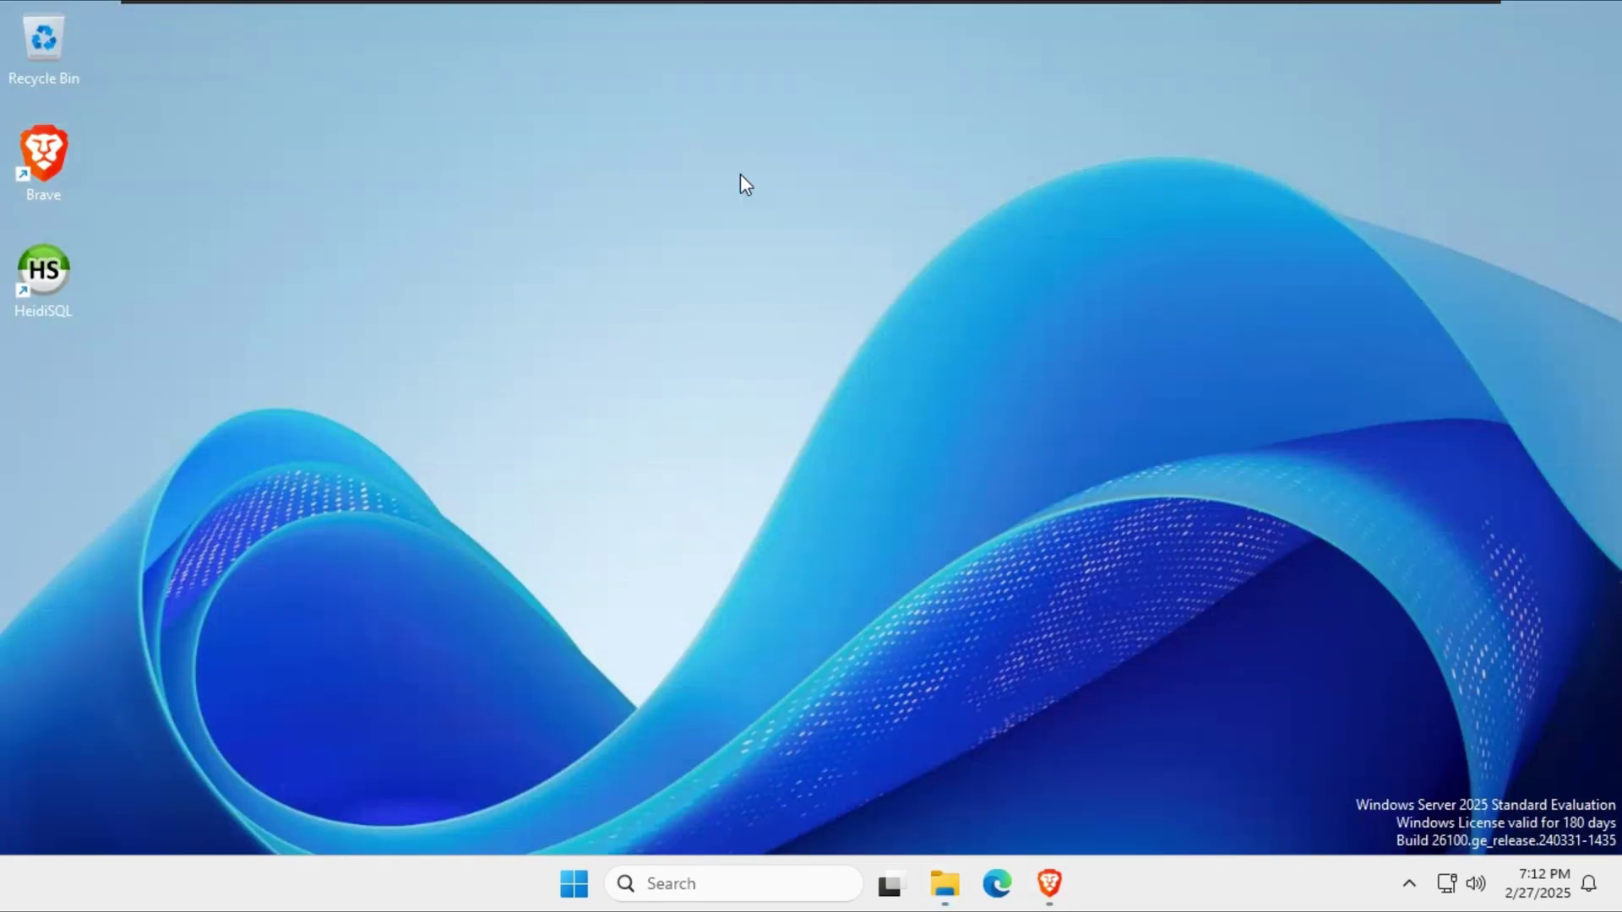
Relaunch IIS Manager and open Handler Mappings for the osticket site.
click(574, 884)
text(iis)
key(Return)
double_click(576, 204)
click(85, 186)
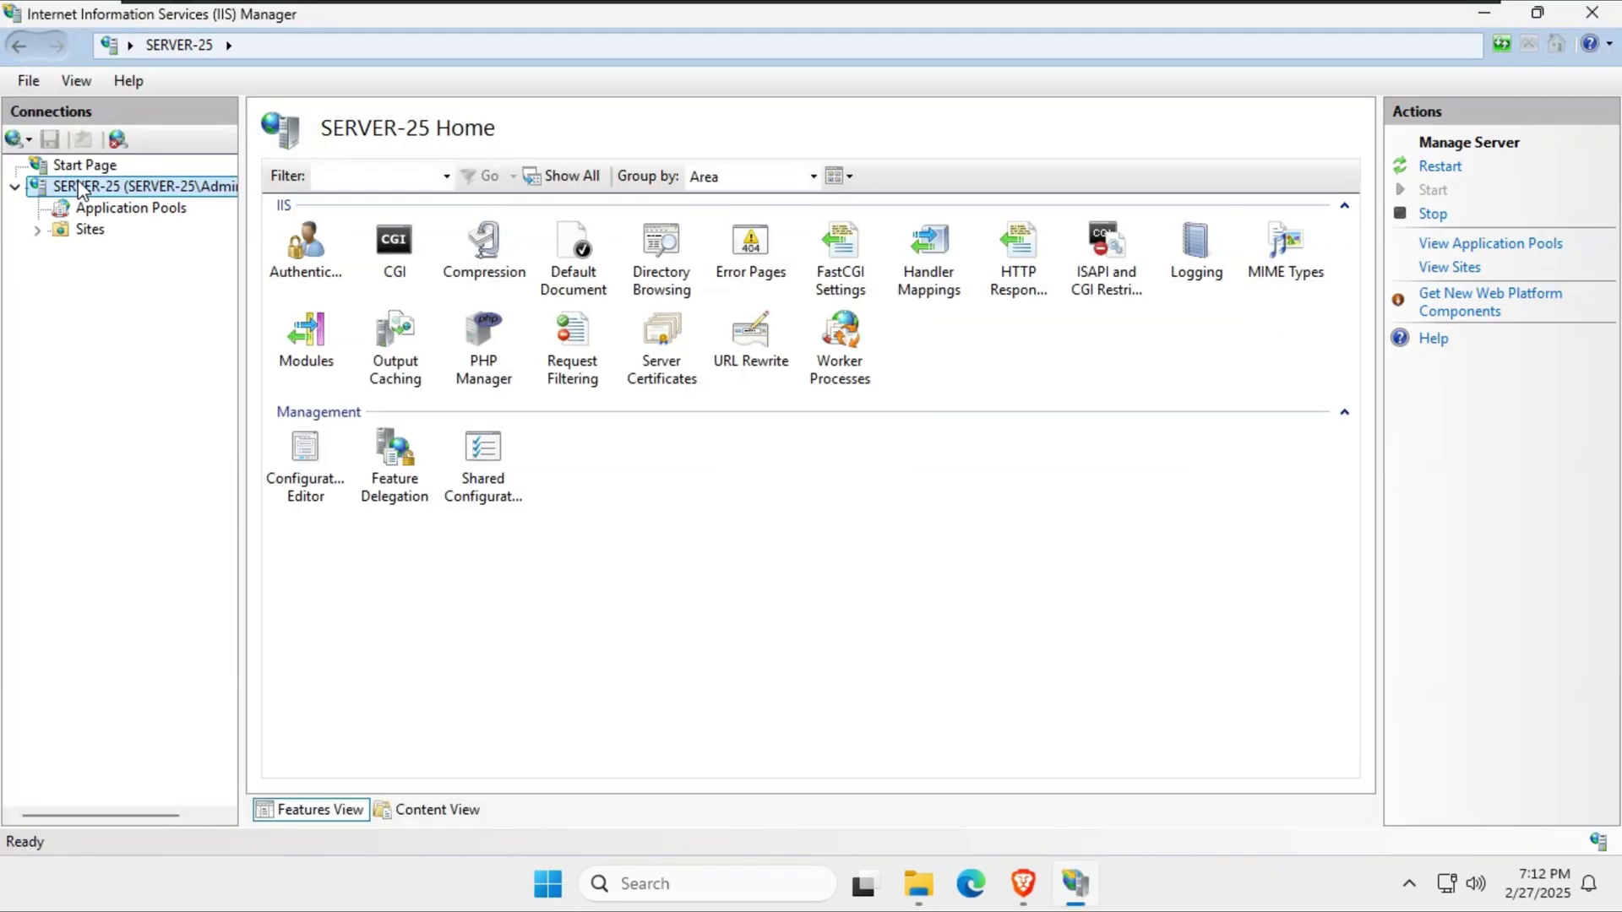
click(89, 229)
click(118, 271)
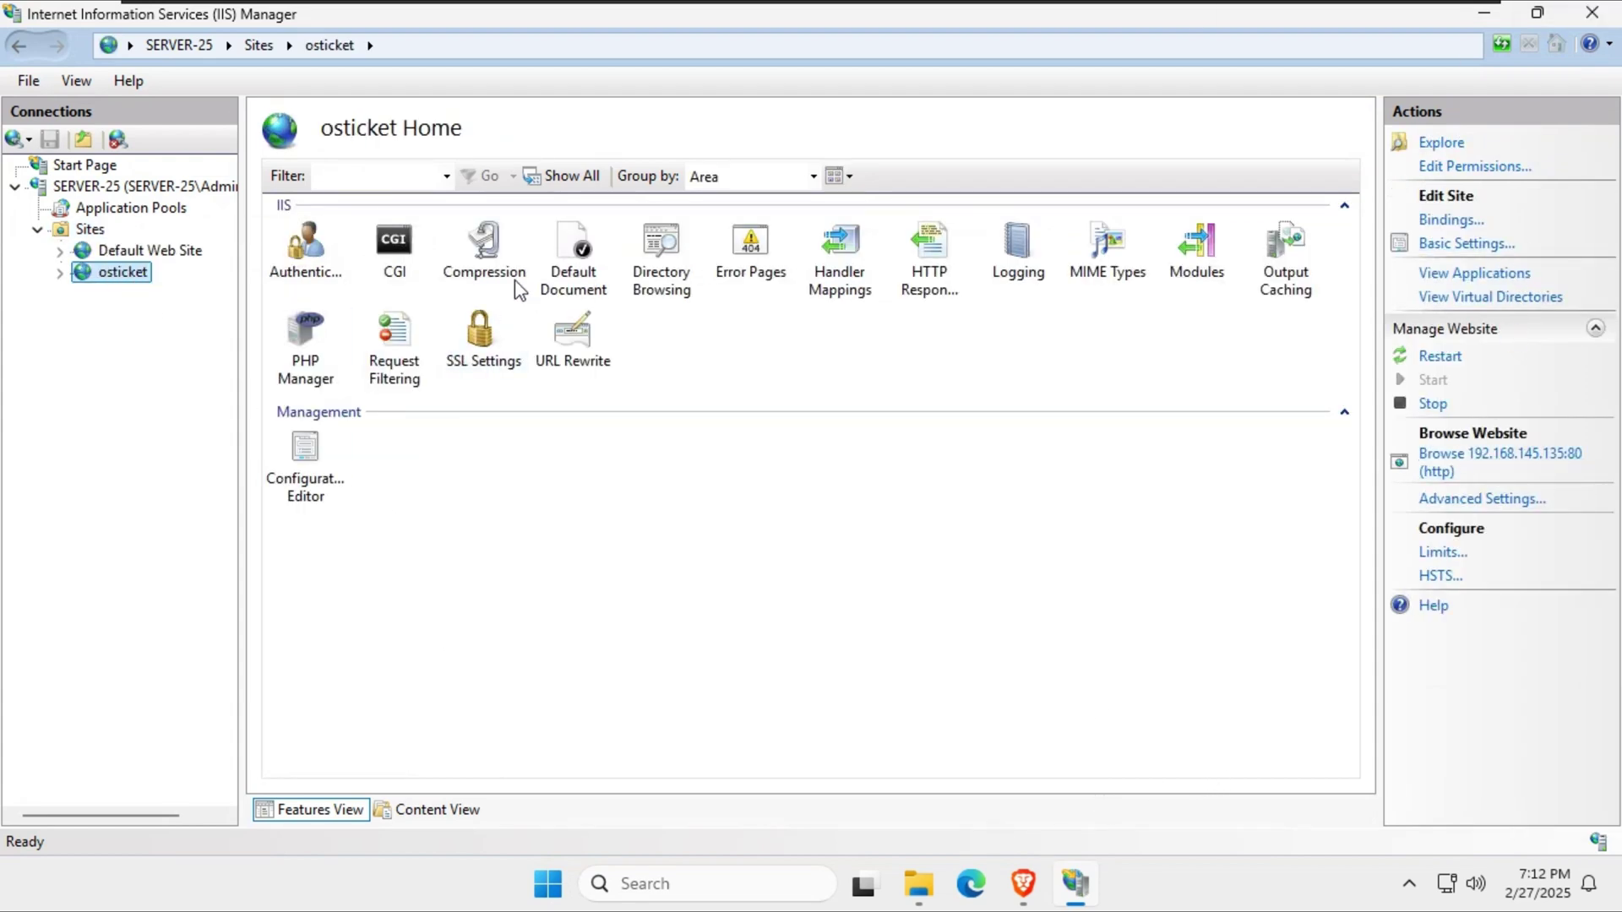
double_click(866, 270)
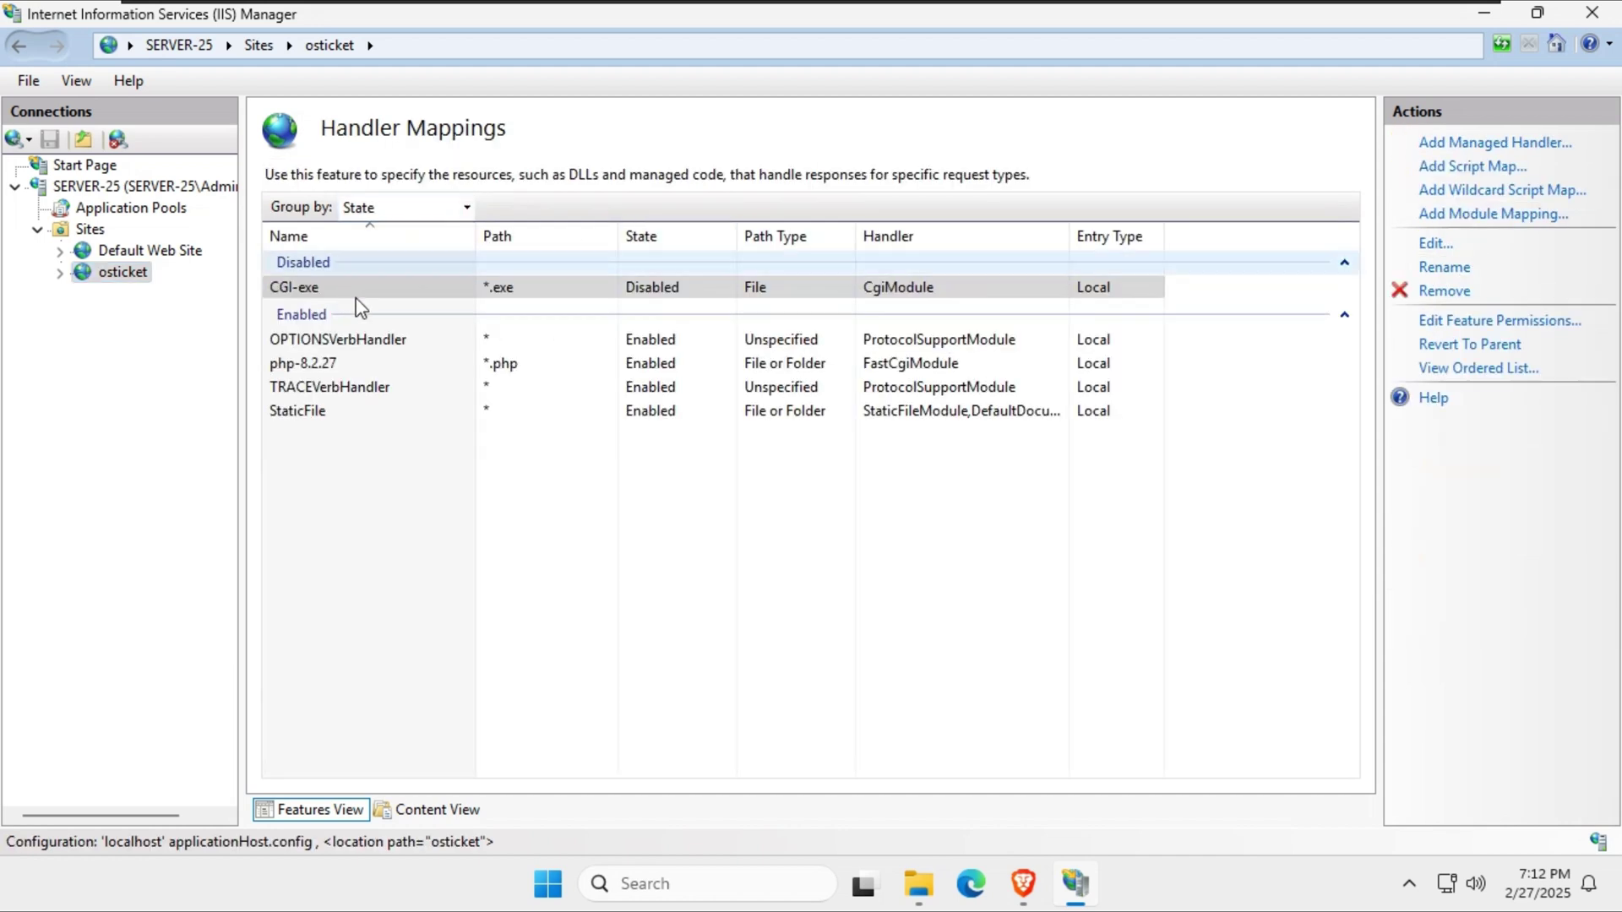
Add a module mapping with request path *php handled by FastCgiModule.
click(374, 495)
right_click(375, 493)
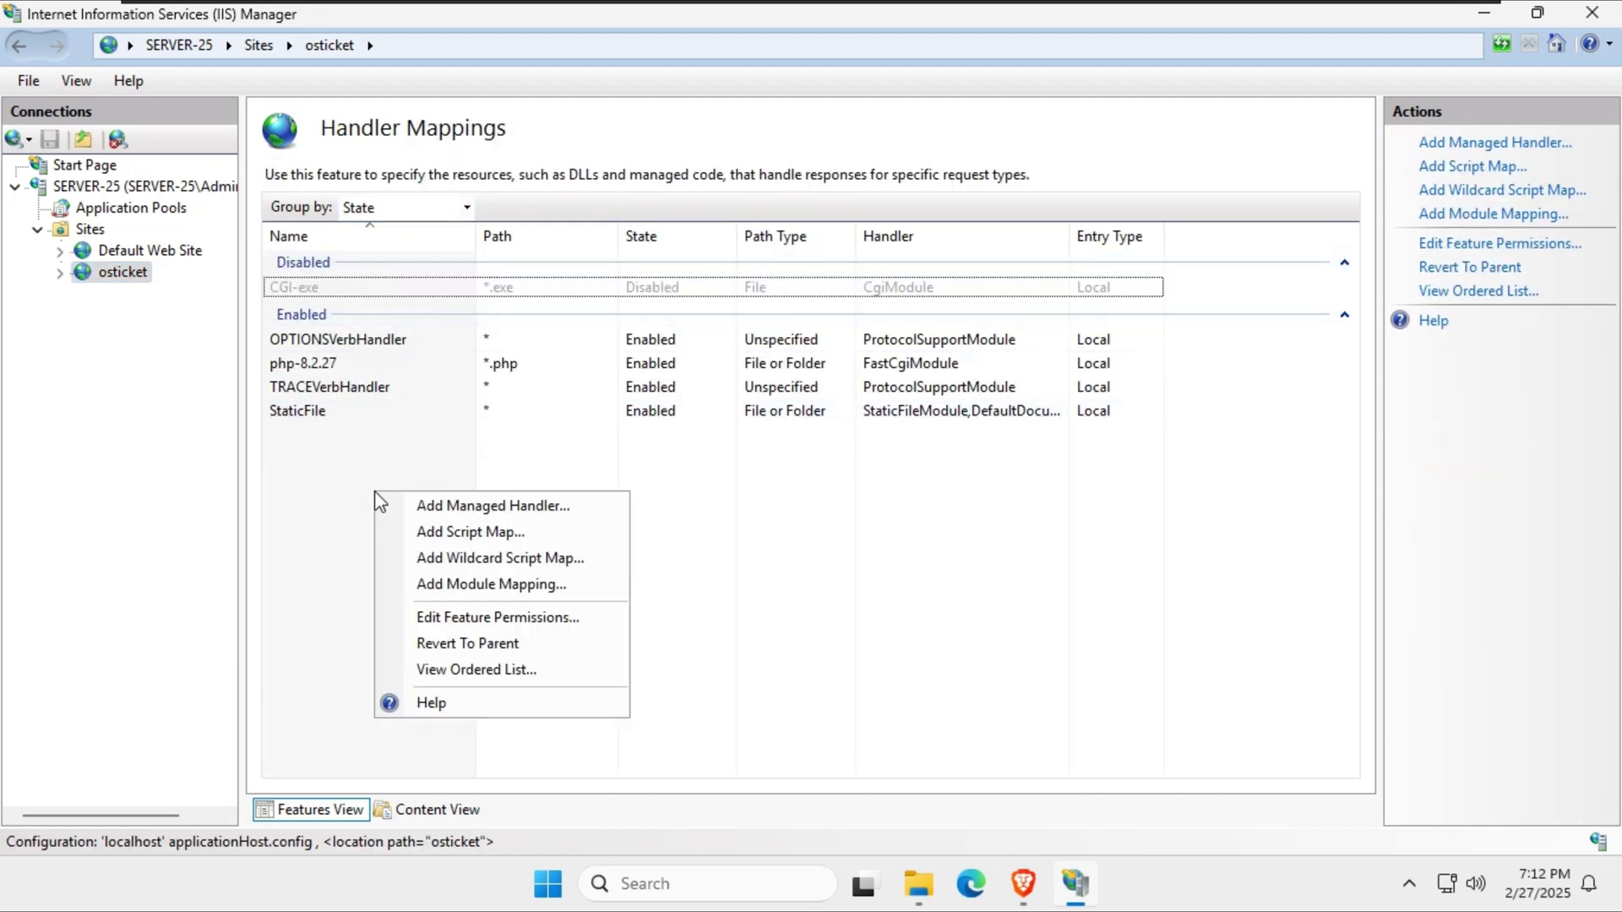
click(505, 585)
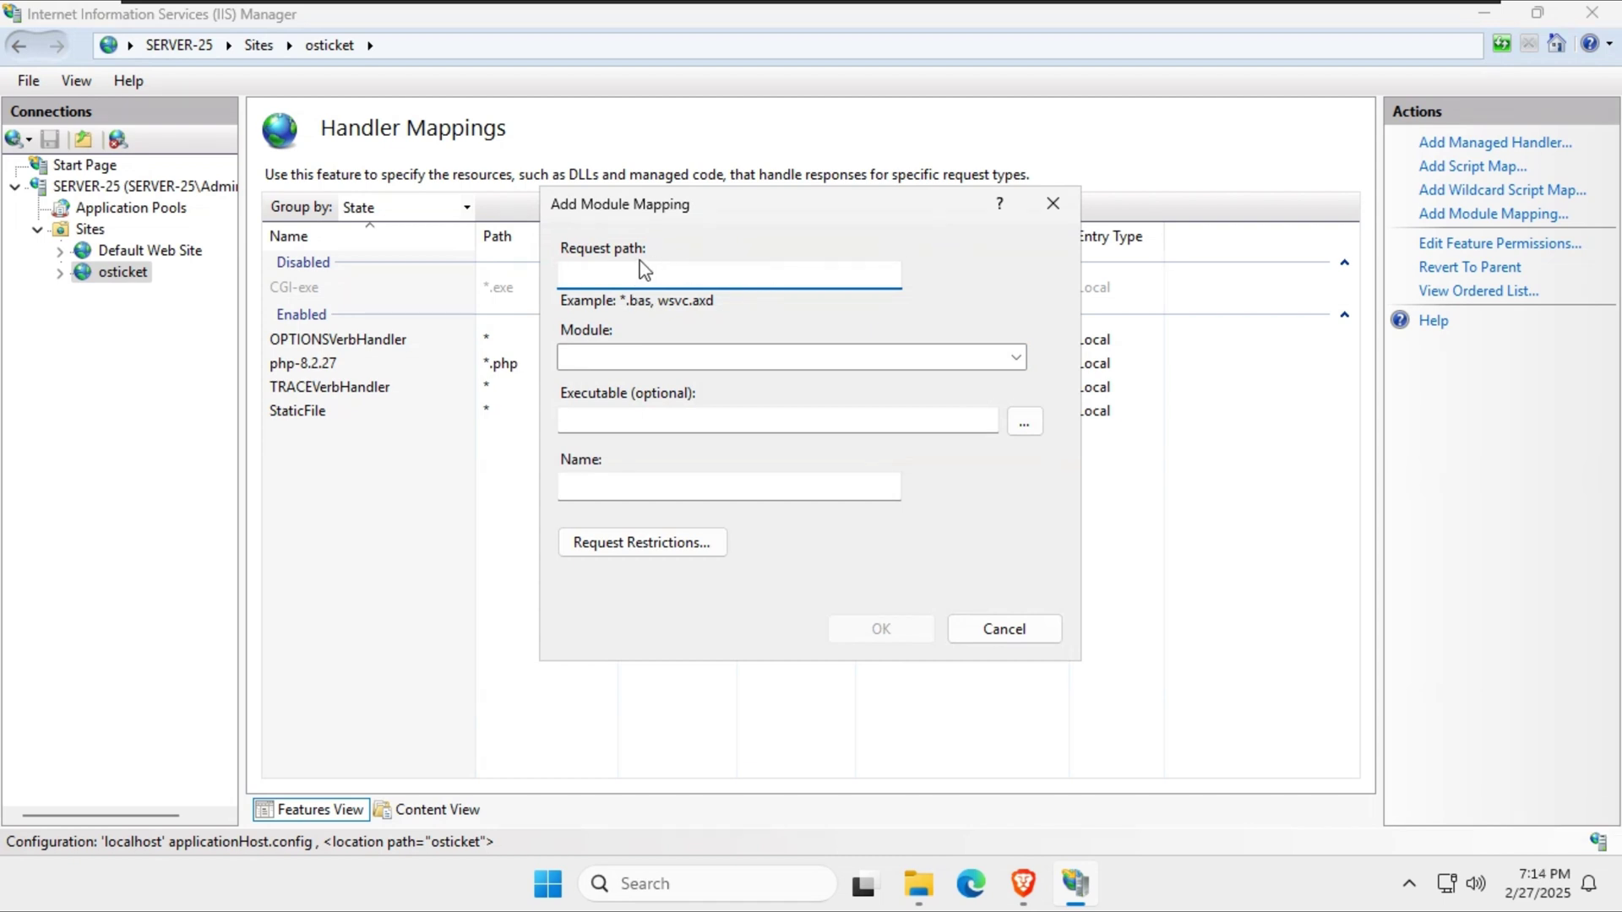
text(*phjp)
text(ph)
key(Tab)
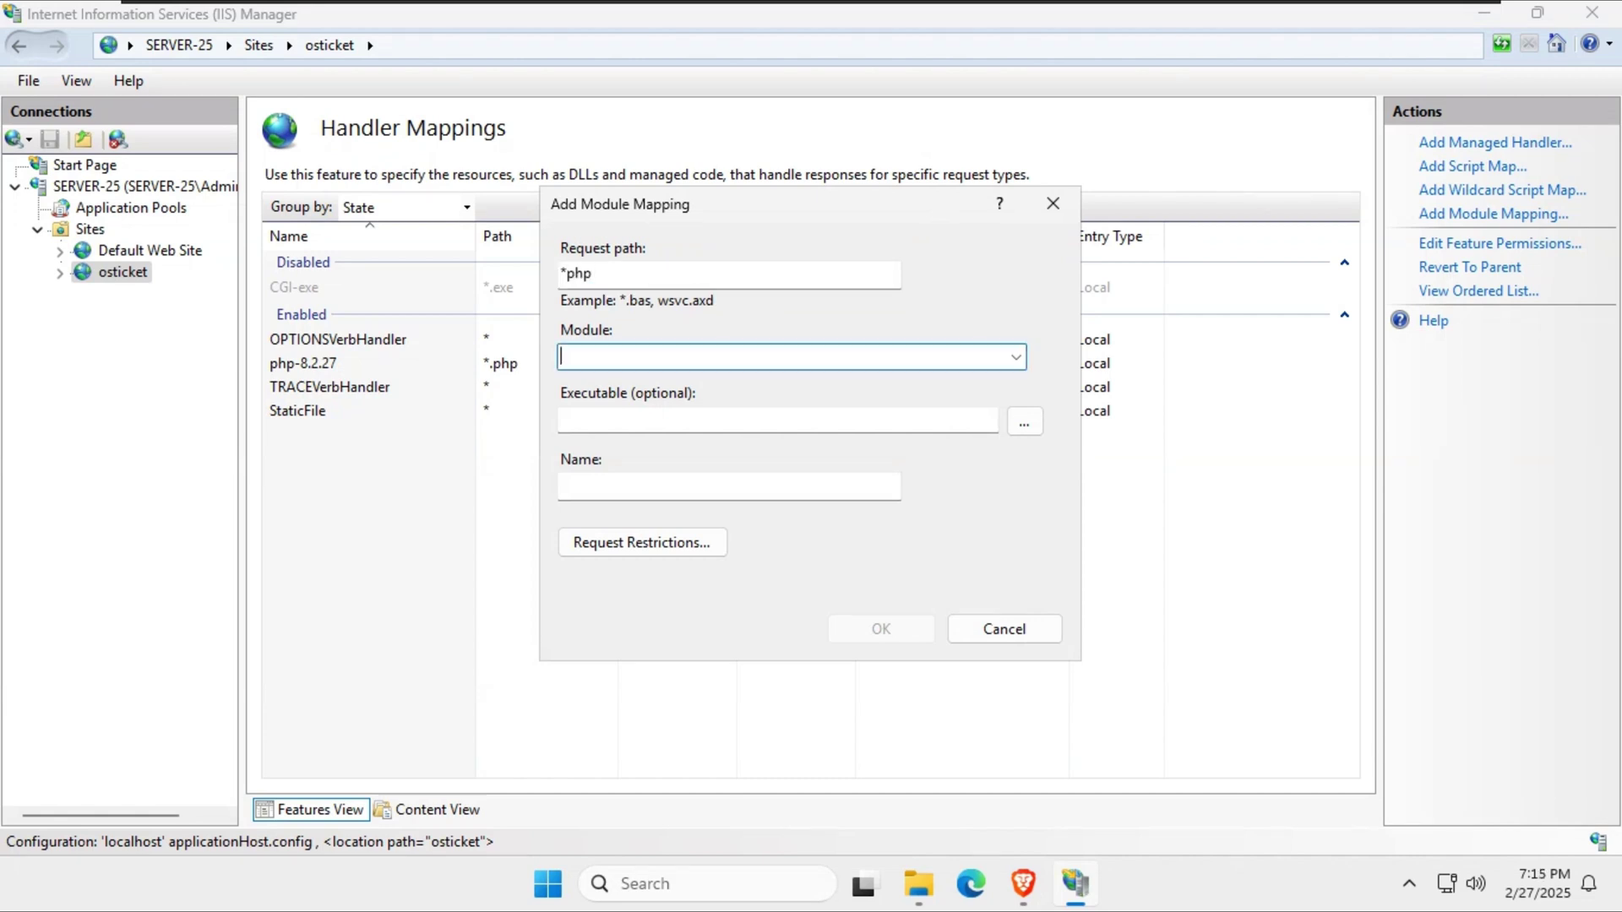
click(1016, 358)
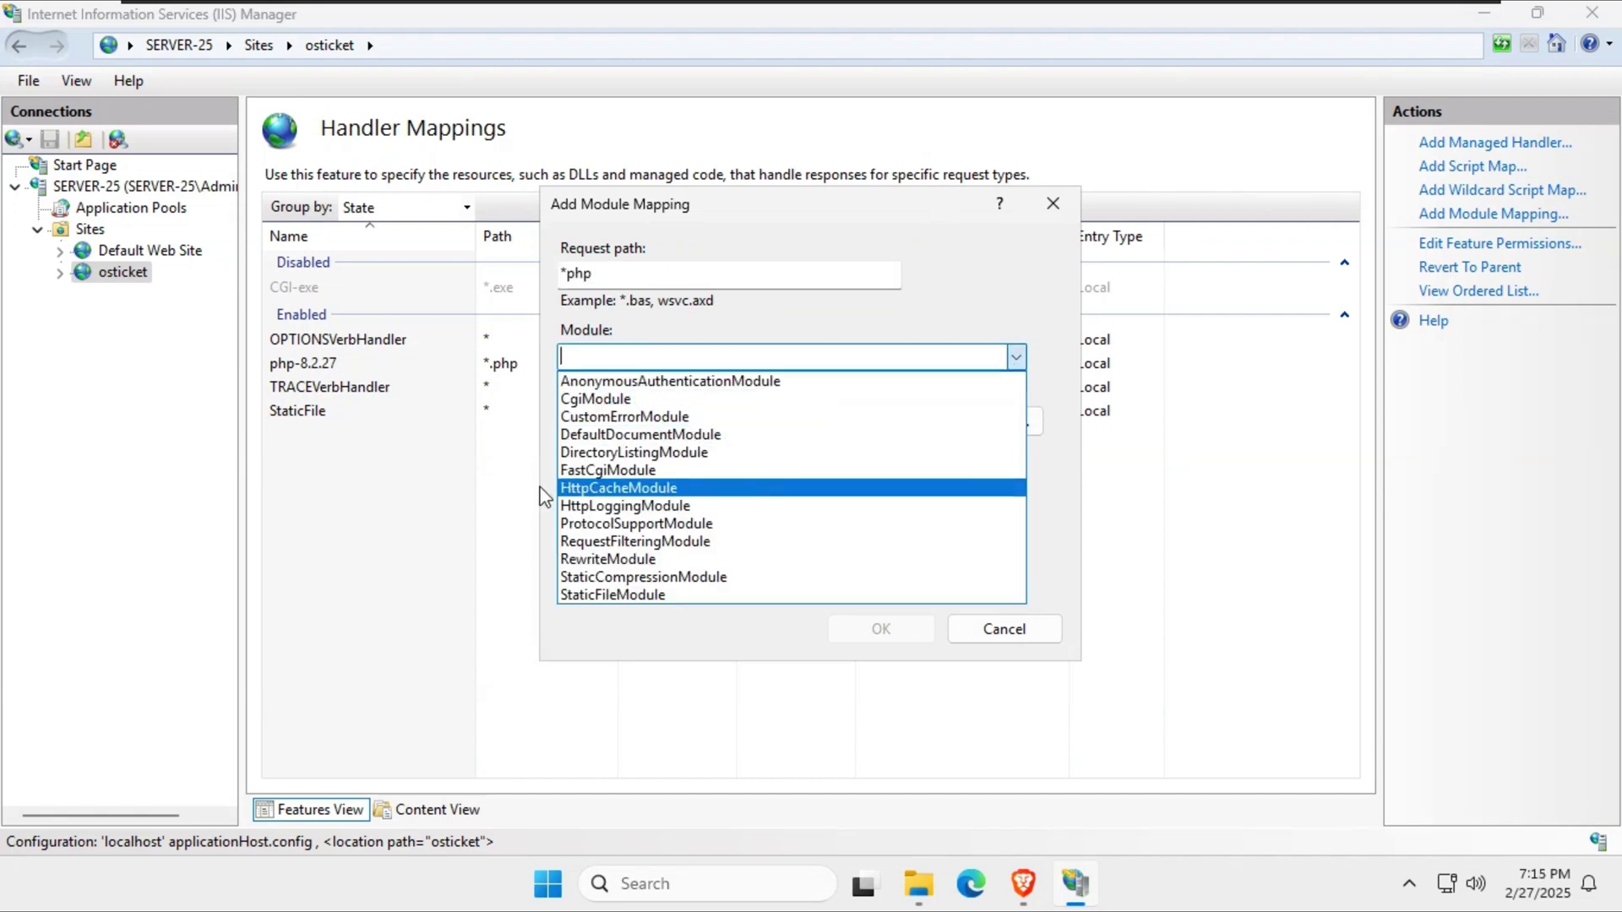
click(618, 478)
Set the mapping's executable to C:\PHP\php-cgi.exe and start naming it PHP.
click(685, 417)
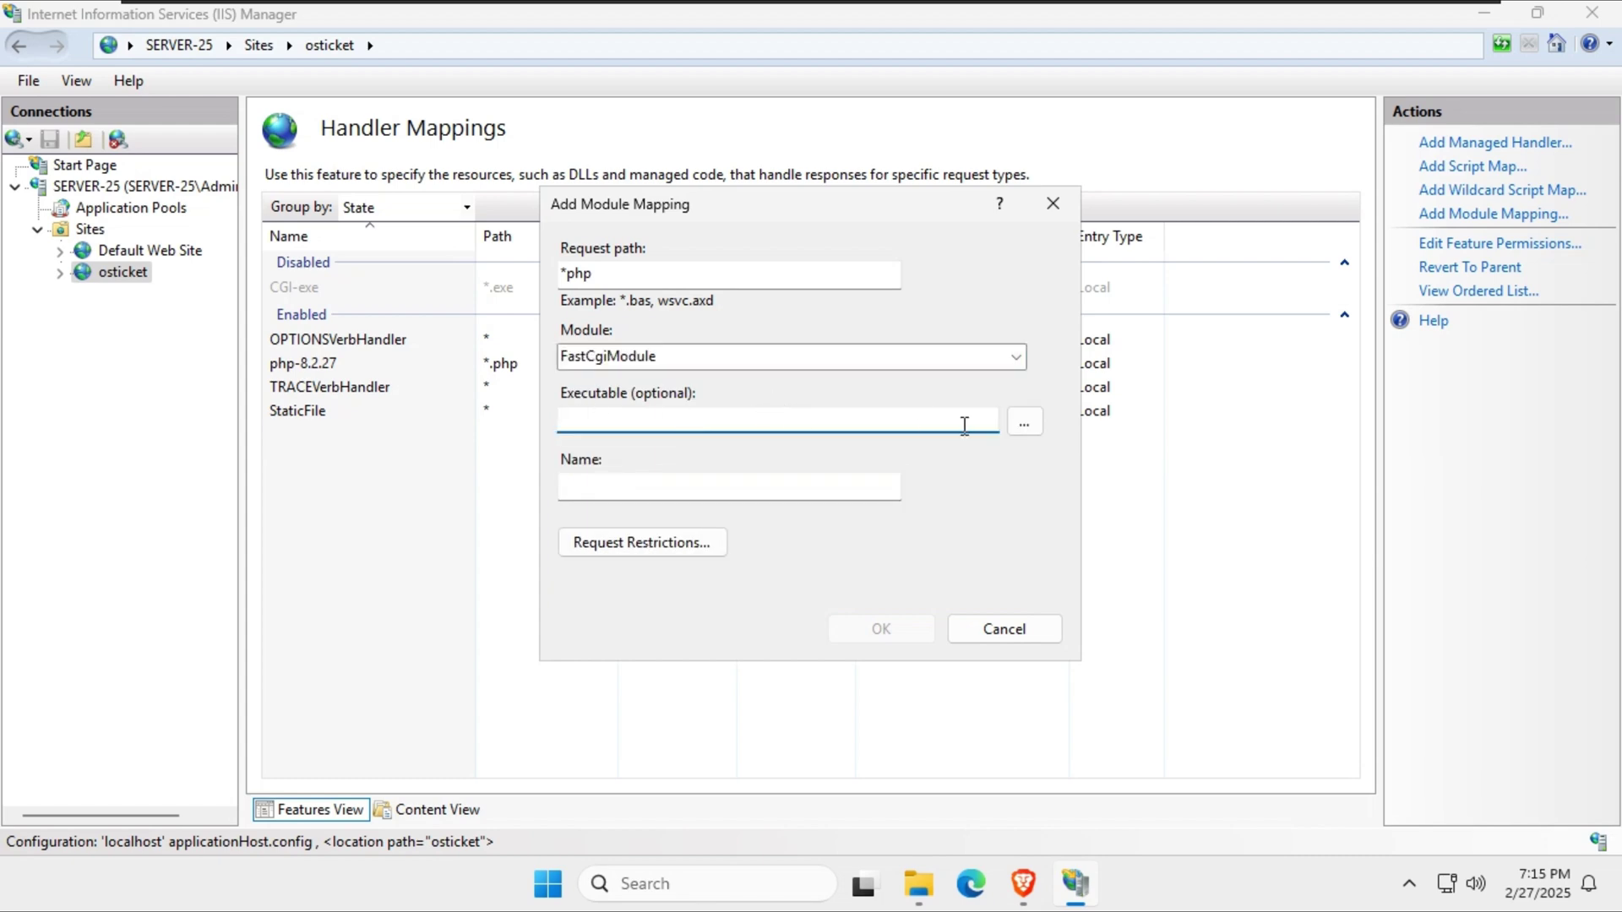
click(1023, 423)
click(810, 291)
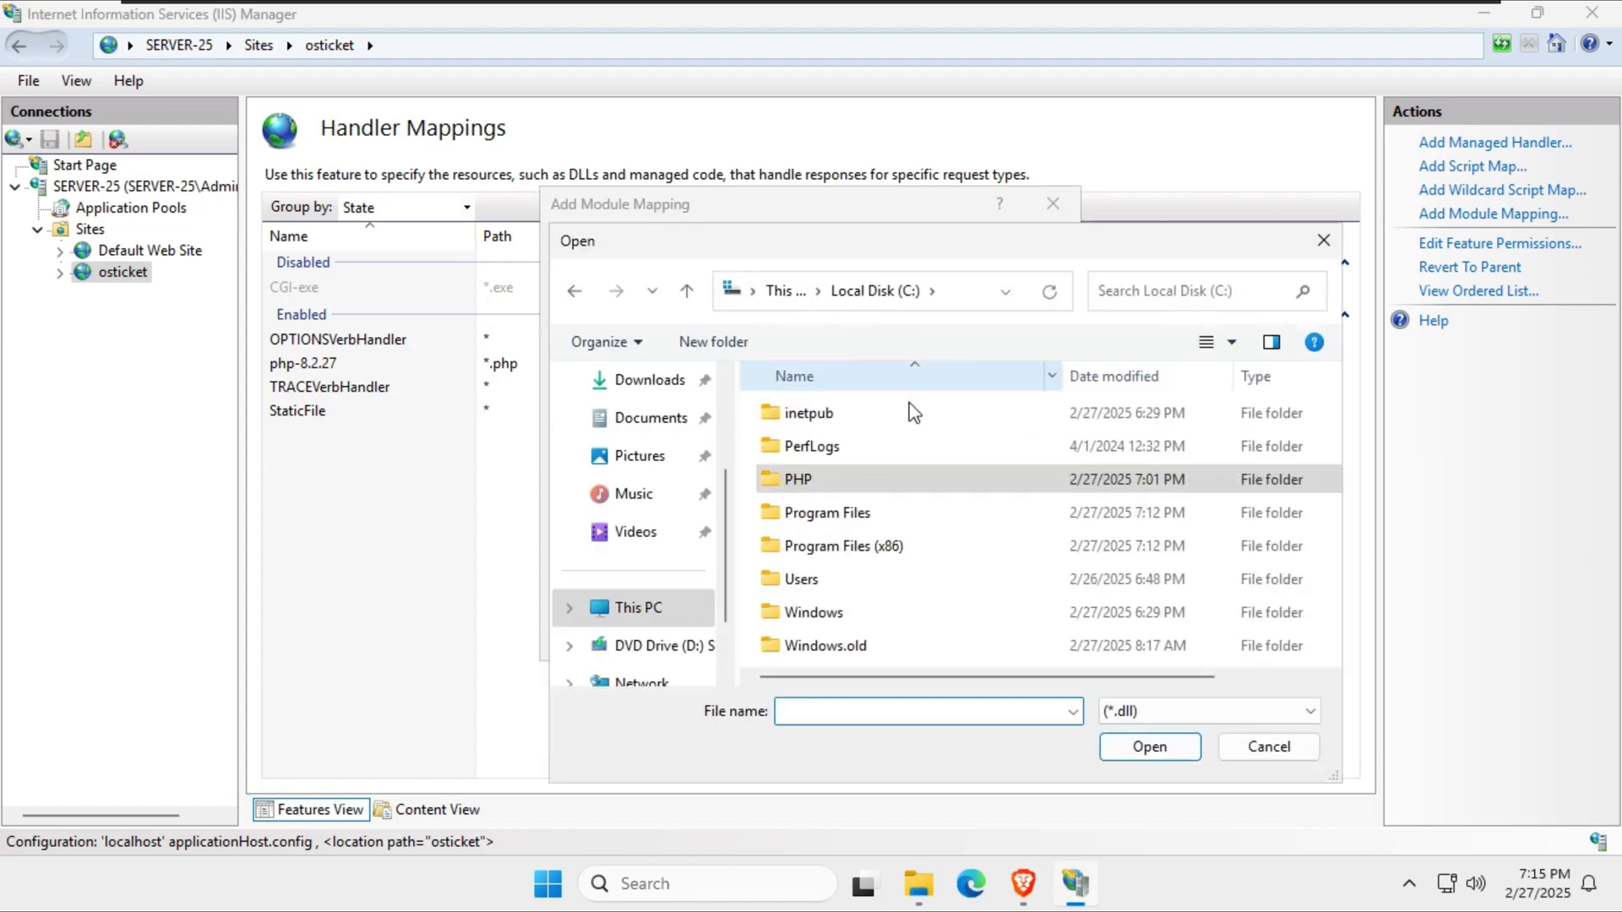
double_click(798, 479)
scroll(924, 581, down, 5)
click(1182, 711)
click(1145, 755)
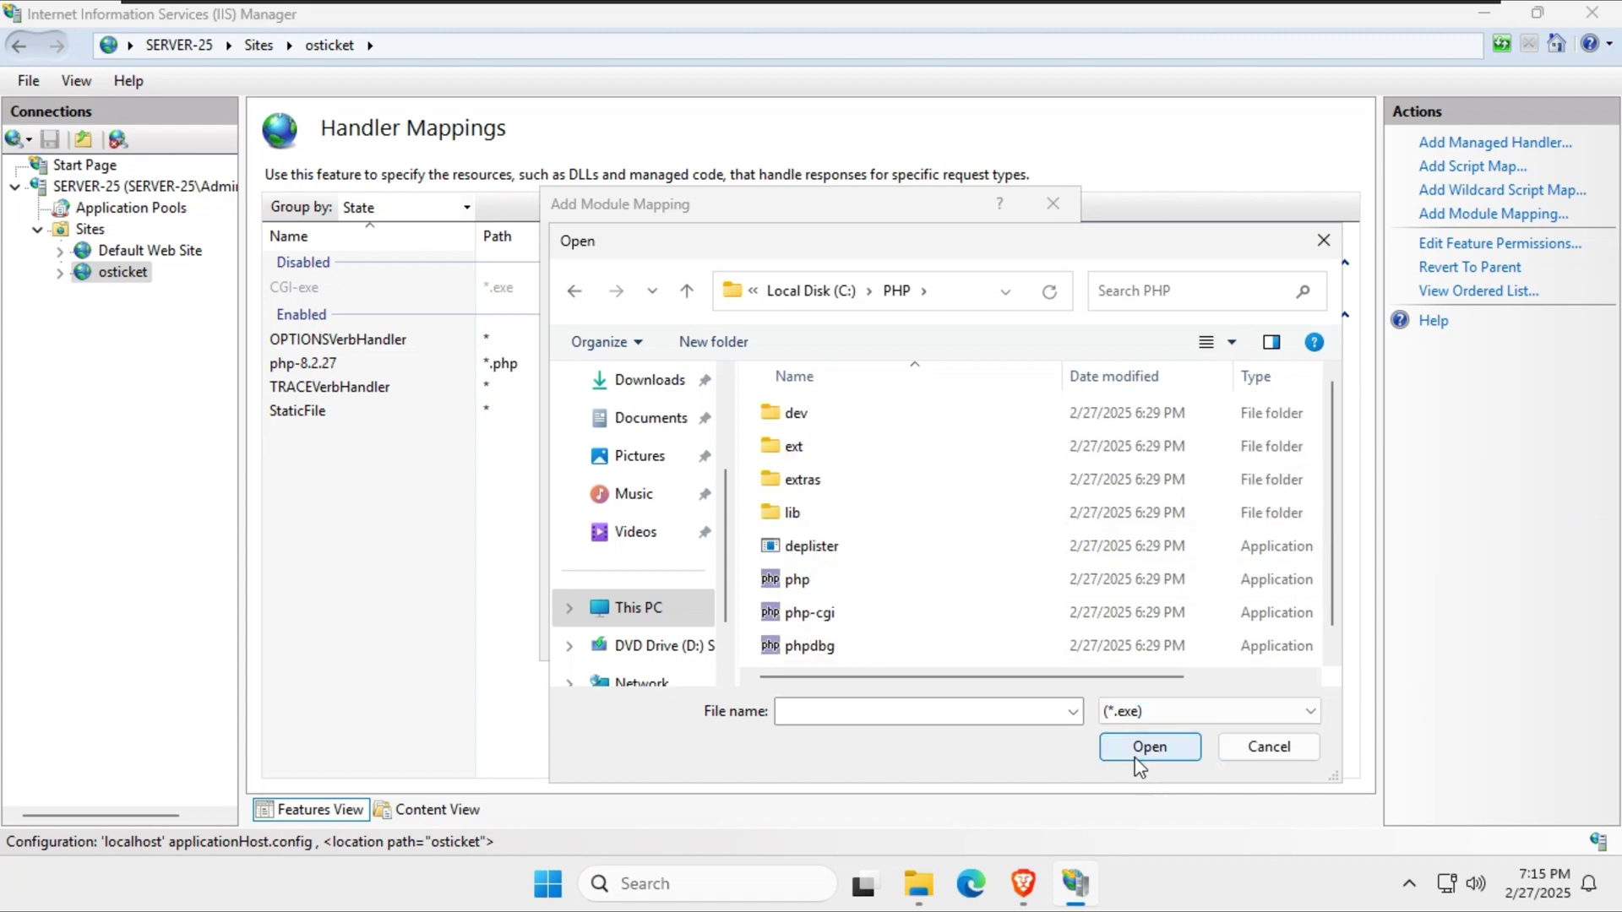
scroll(940, 651, down, 1)
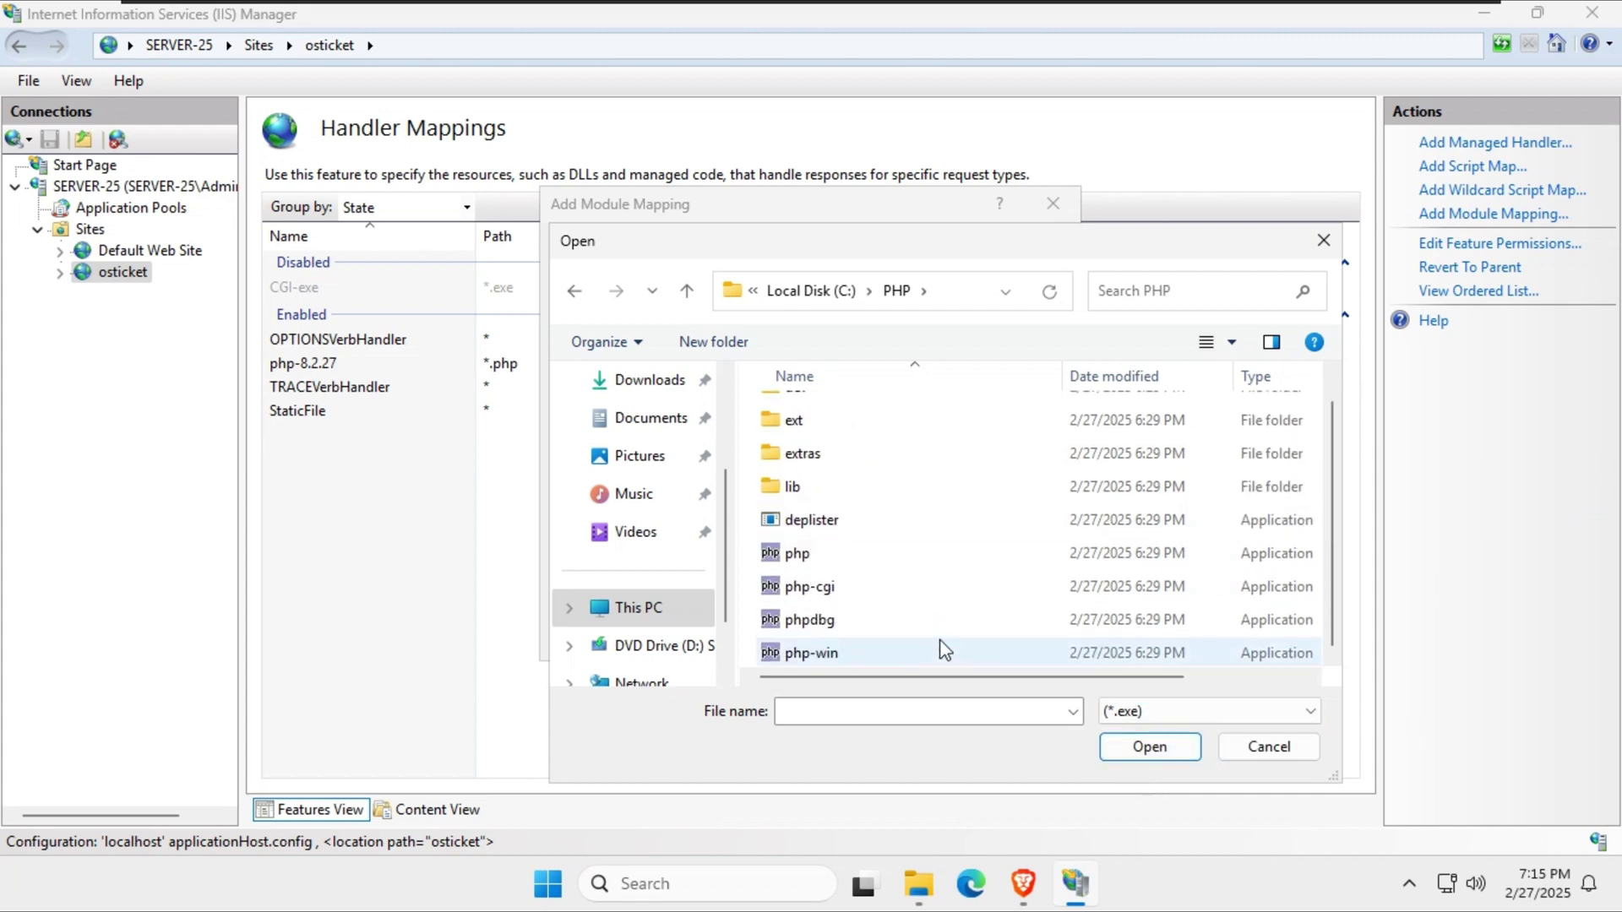
double_click(823, 586)
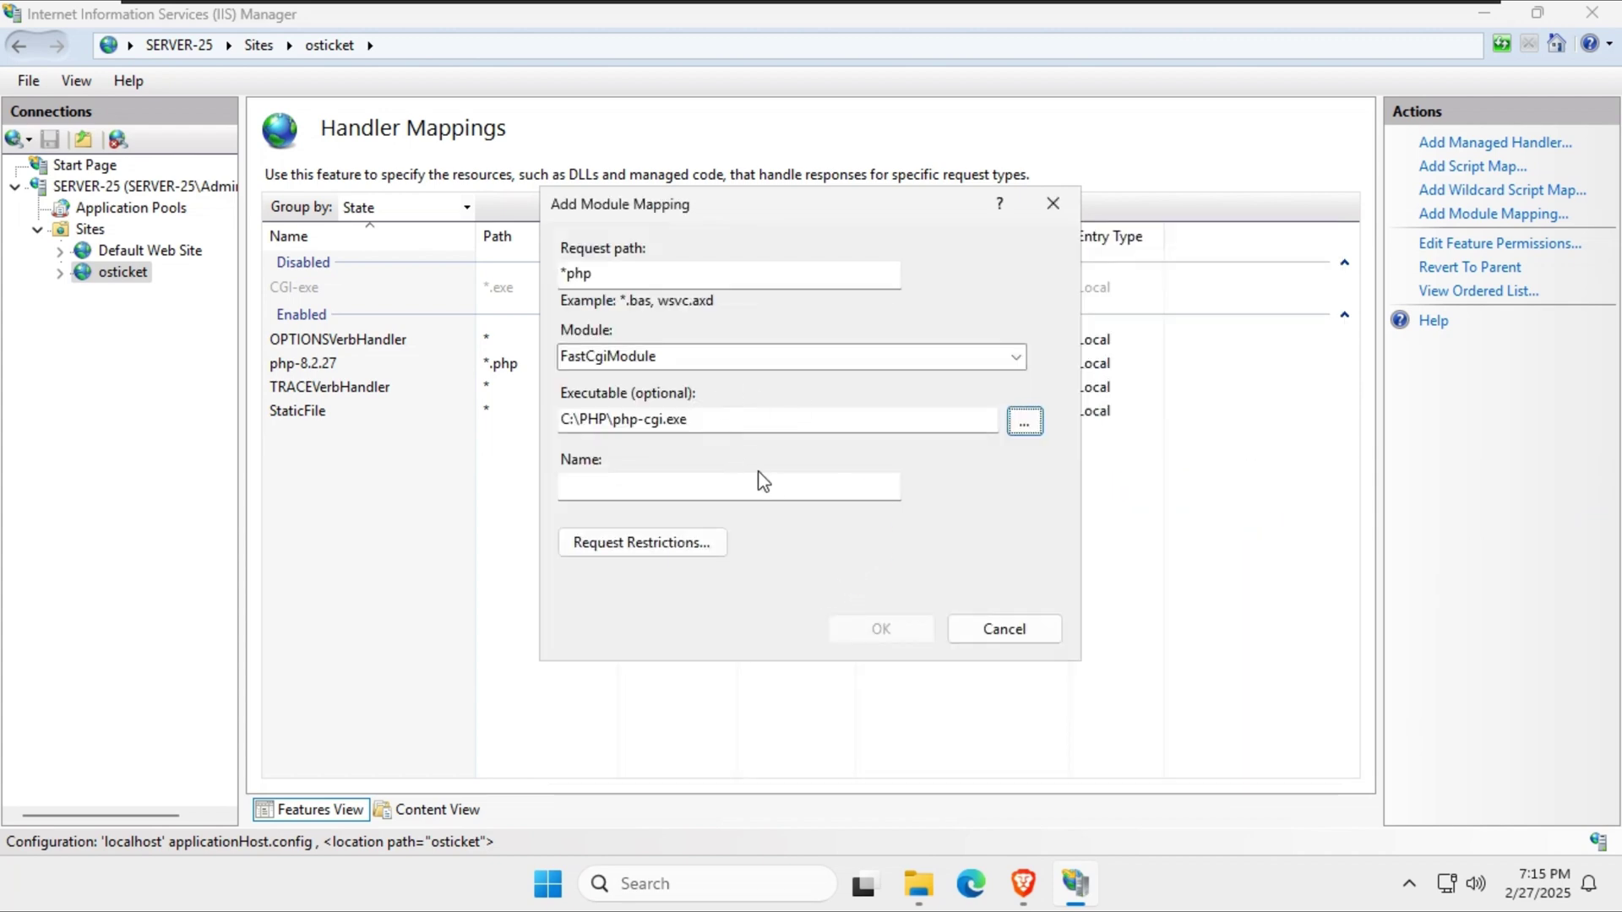
click(677, 484)
text(PHP via FastGI)
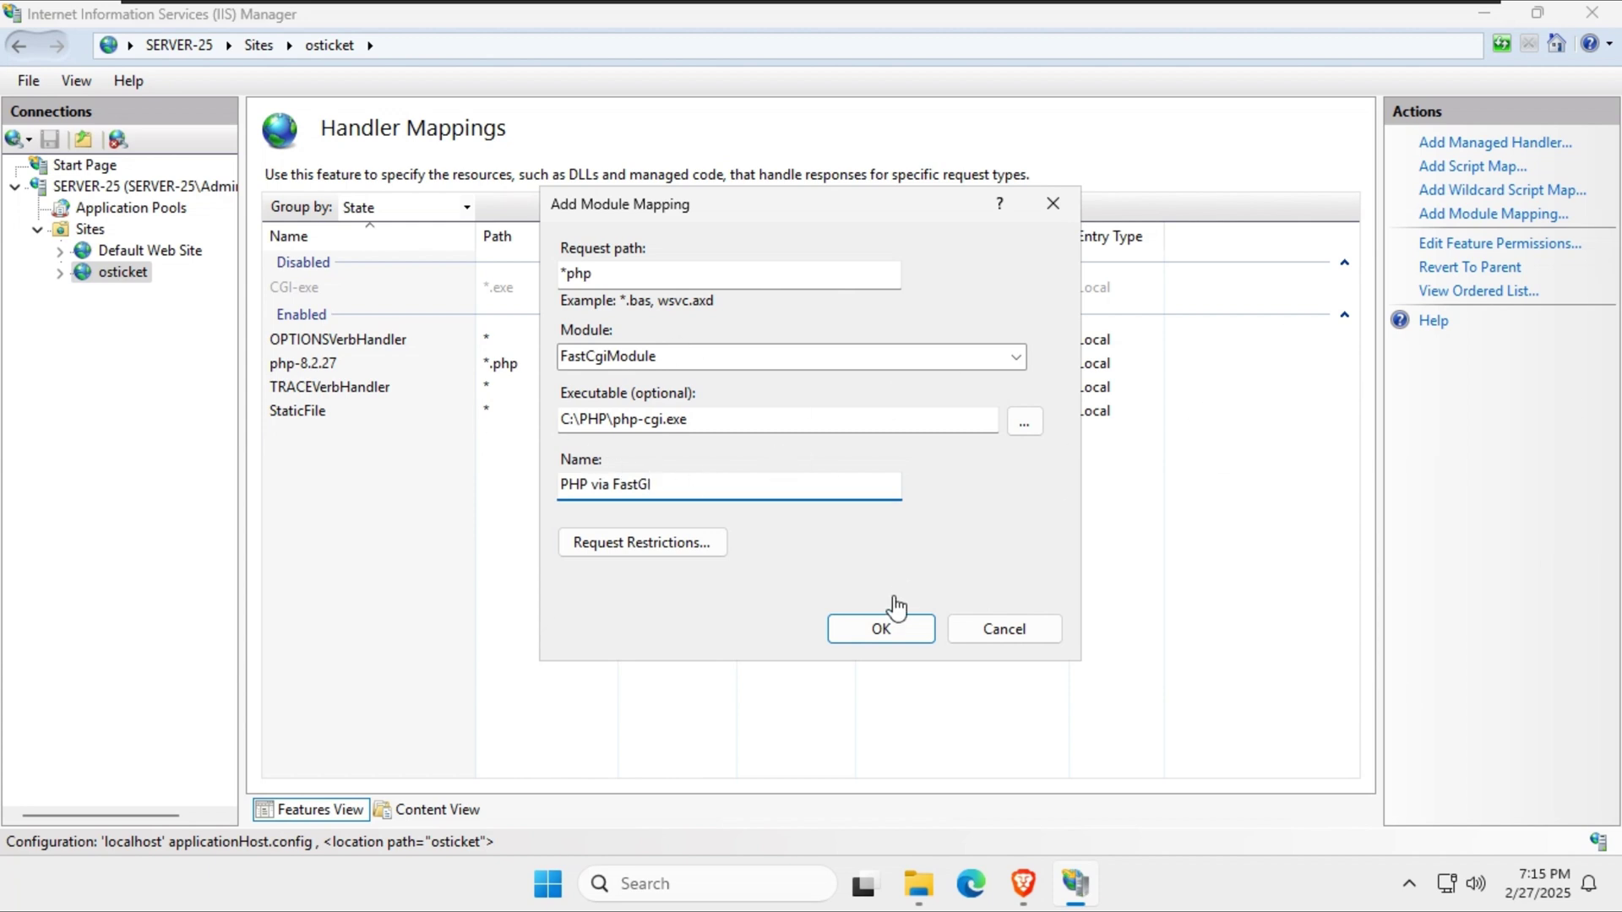
Save the PHP via FastGI mapping for *php, create its FastCGI application, and browse the osticket site.
click(885, 628)
click(798, 535)
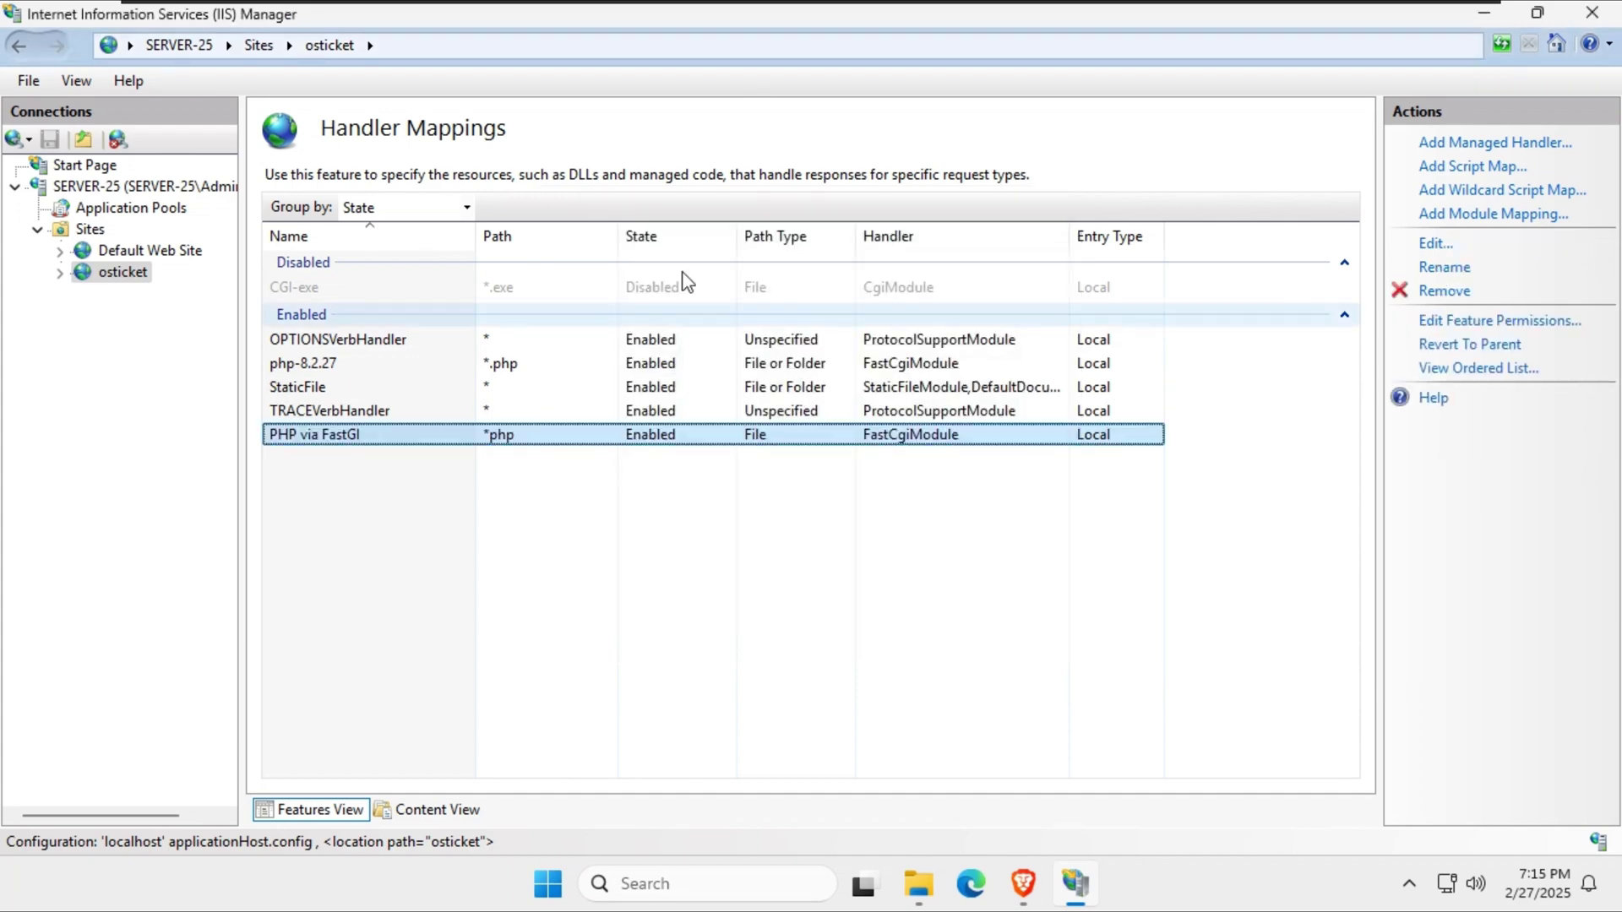
click(119, 272)
click(1503, 456)
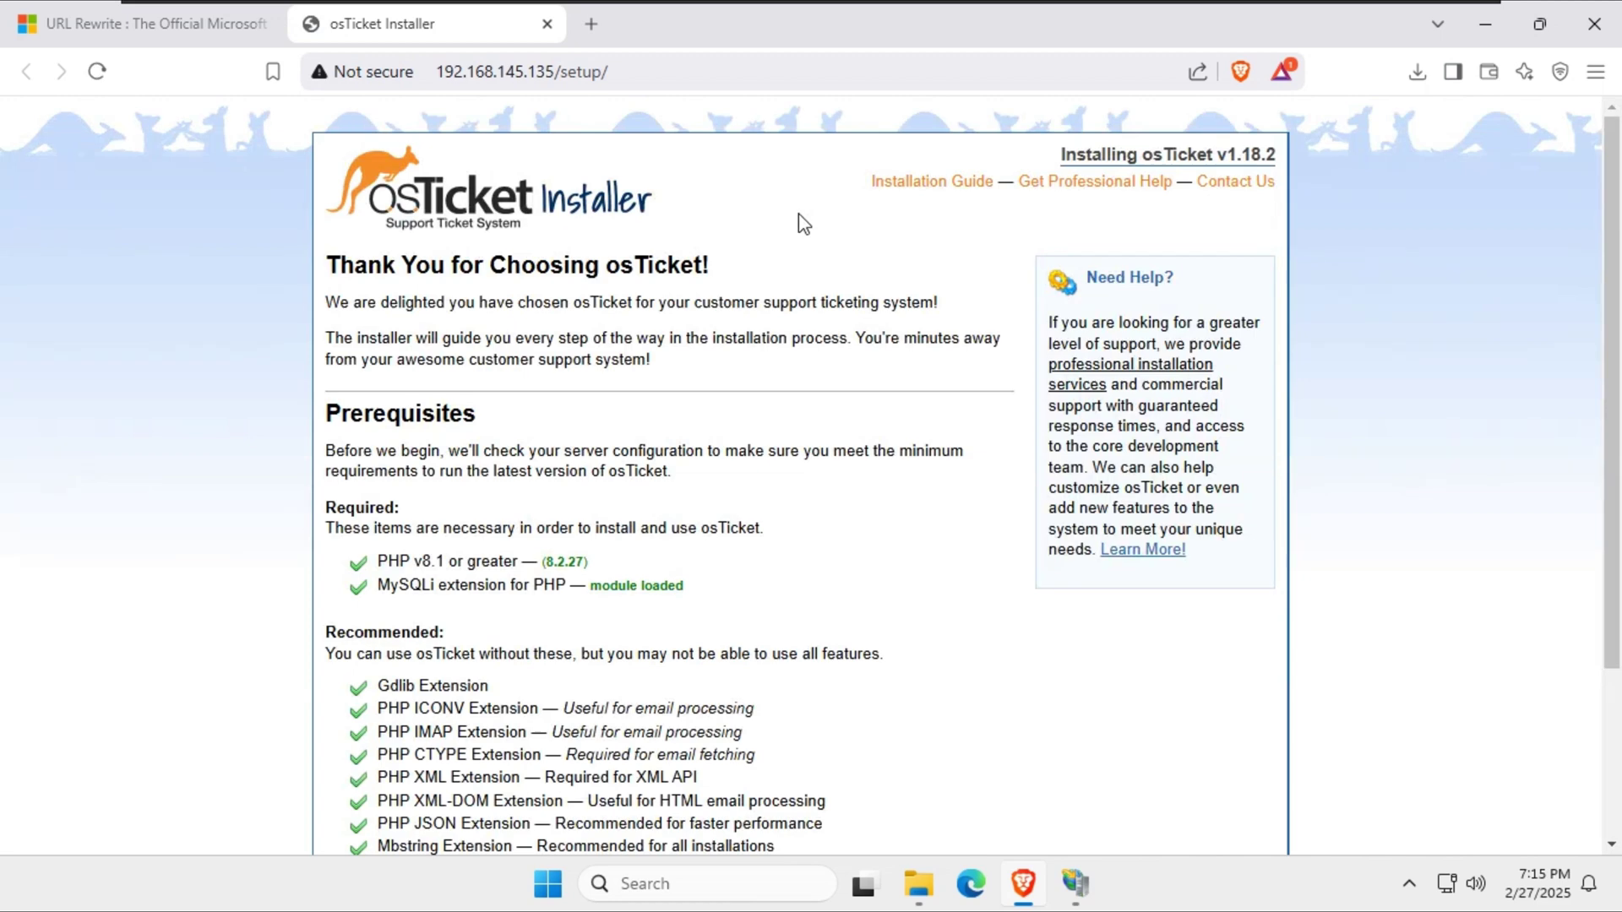
Review the installer's prerequisites check and continue past it.
scroll(747, 442, down, 2)
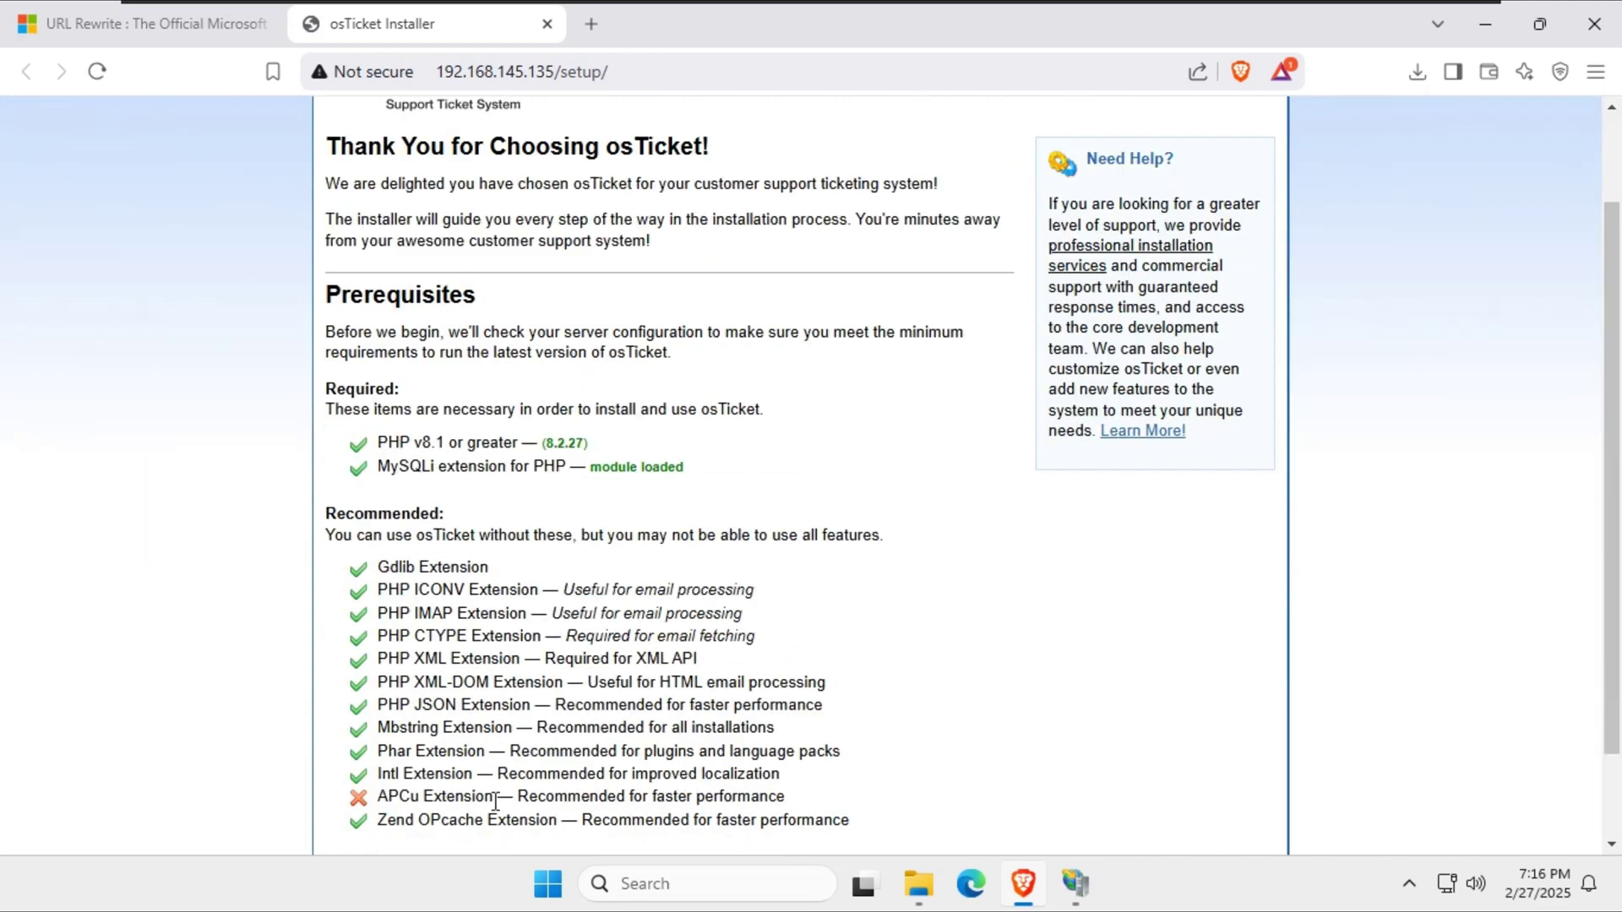
click(1356, 902)
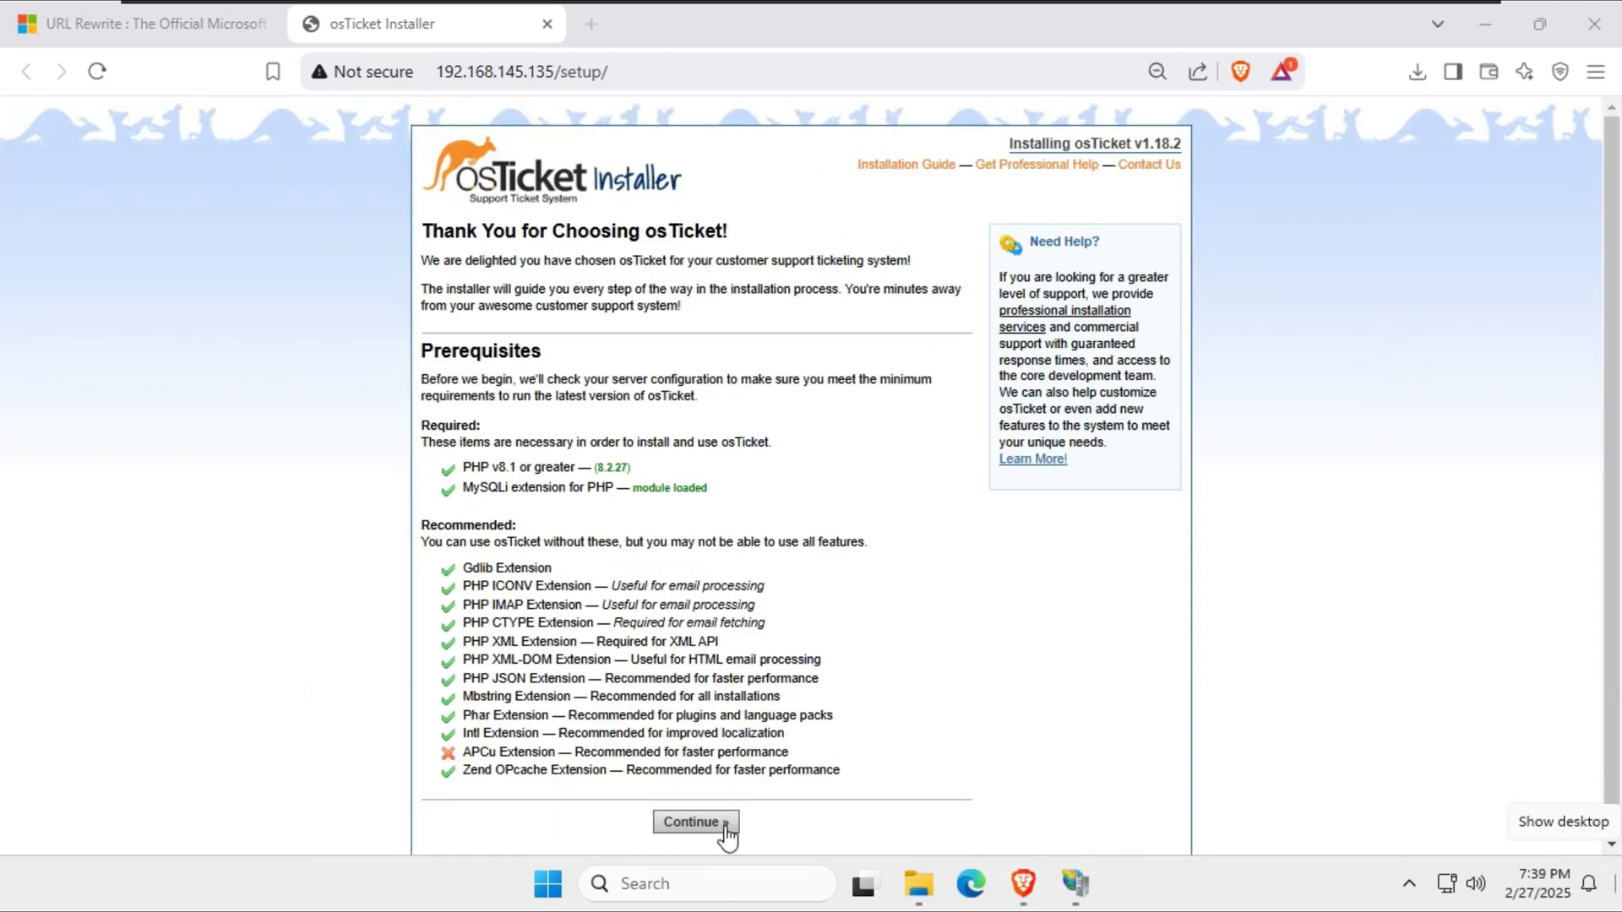
scroll(988, 569, down, 1)
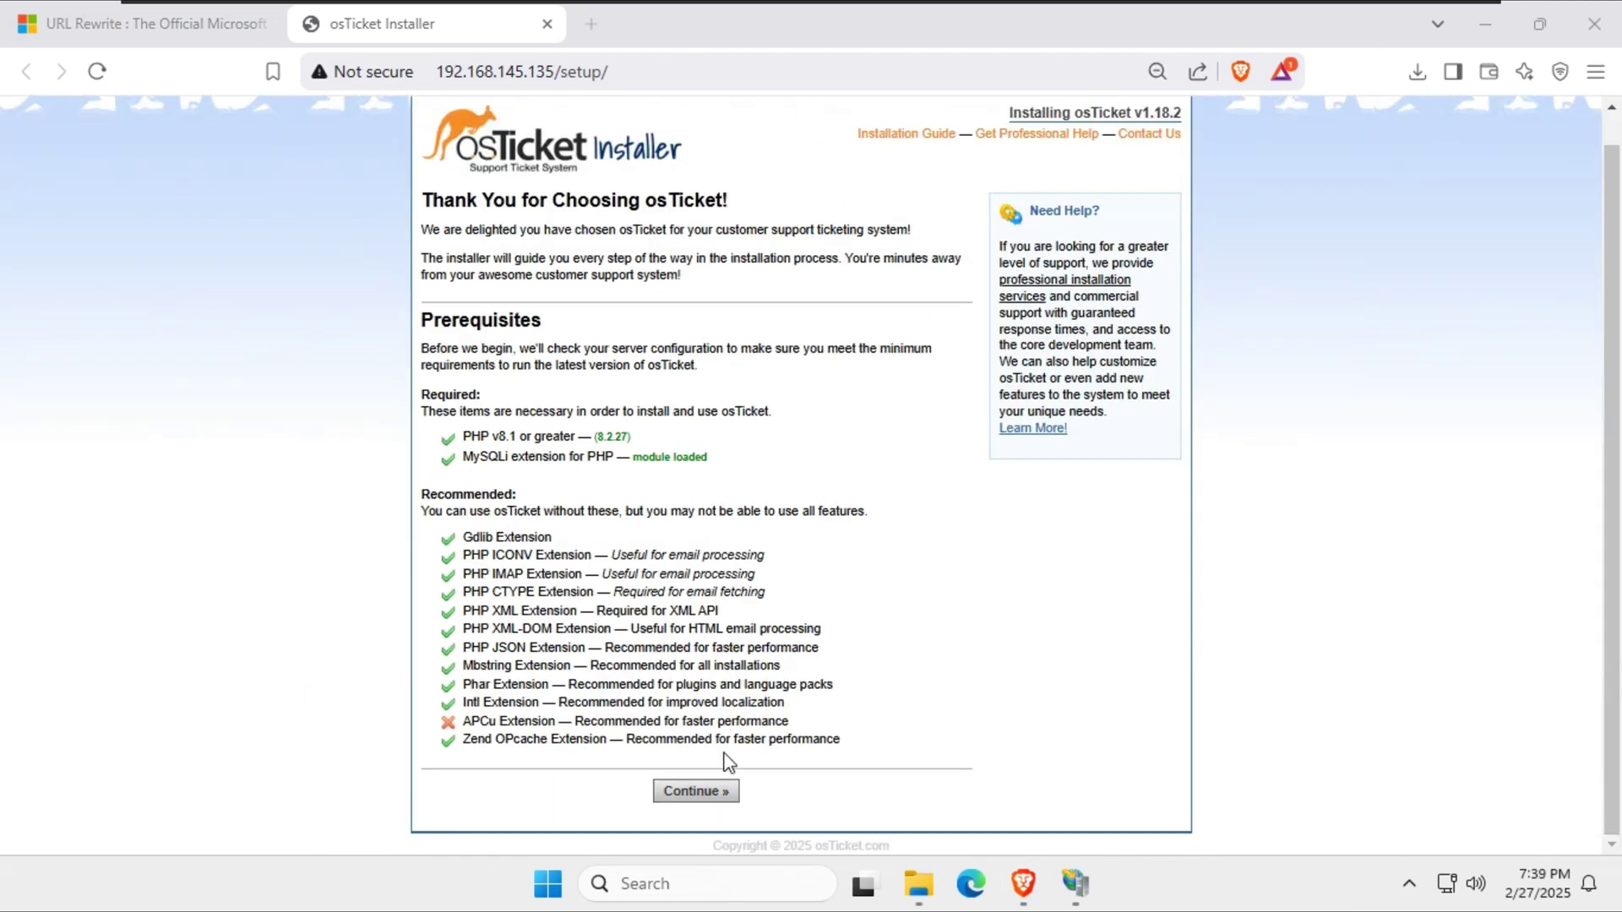
click(694, 790)
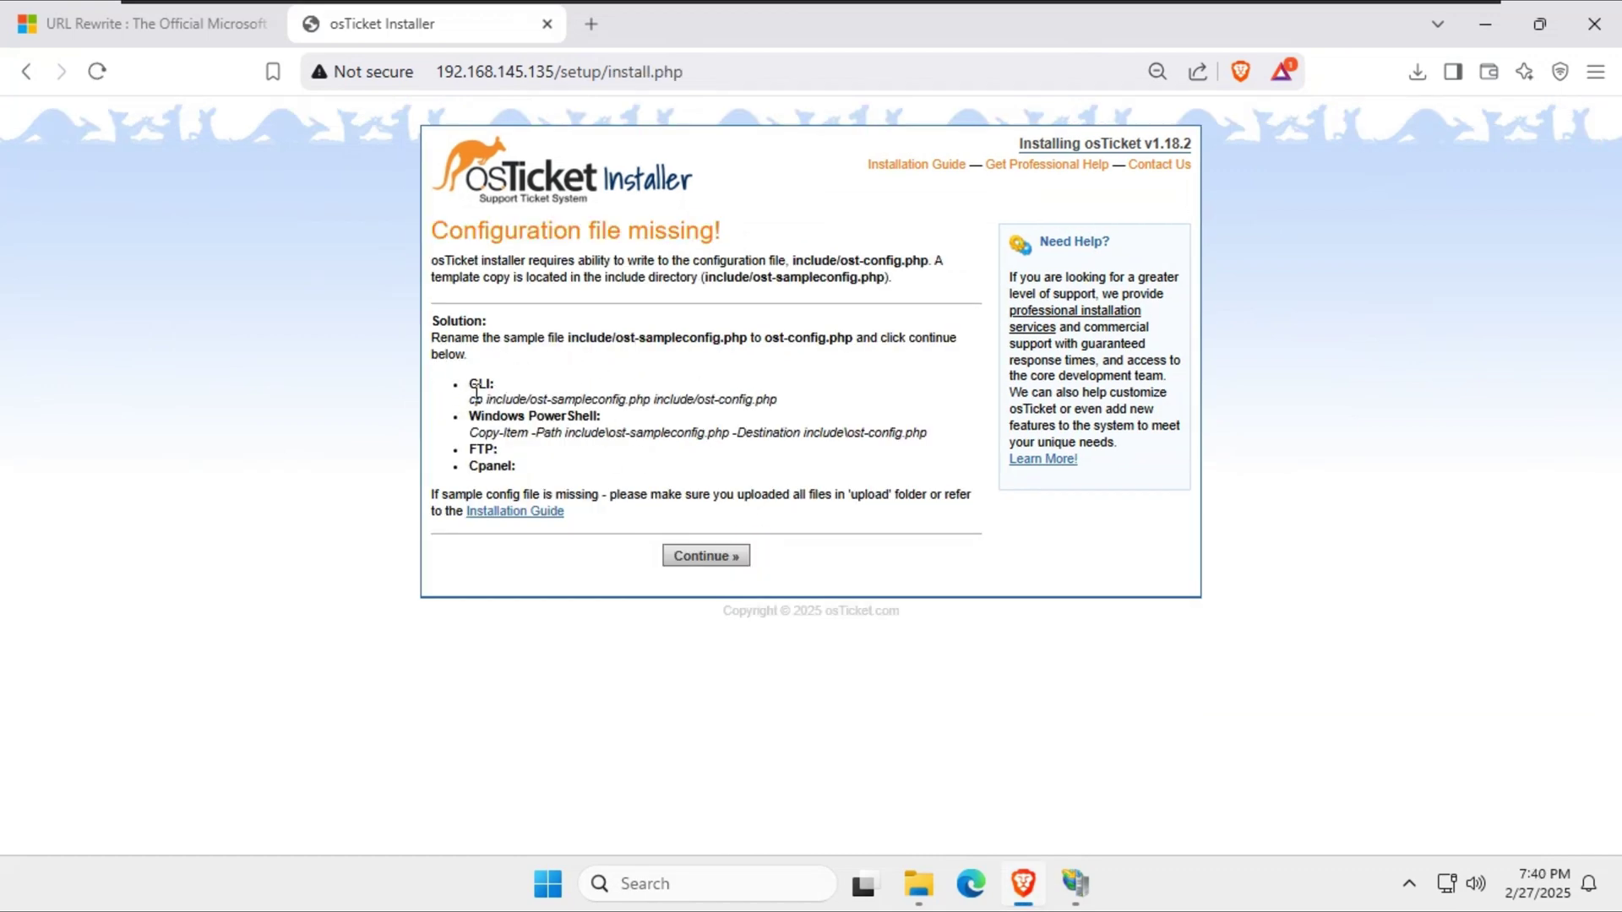
click(717, 557)
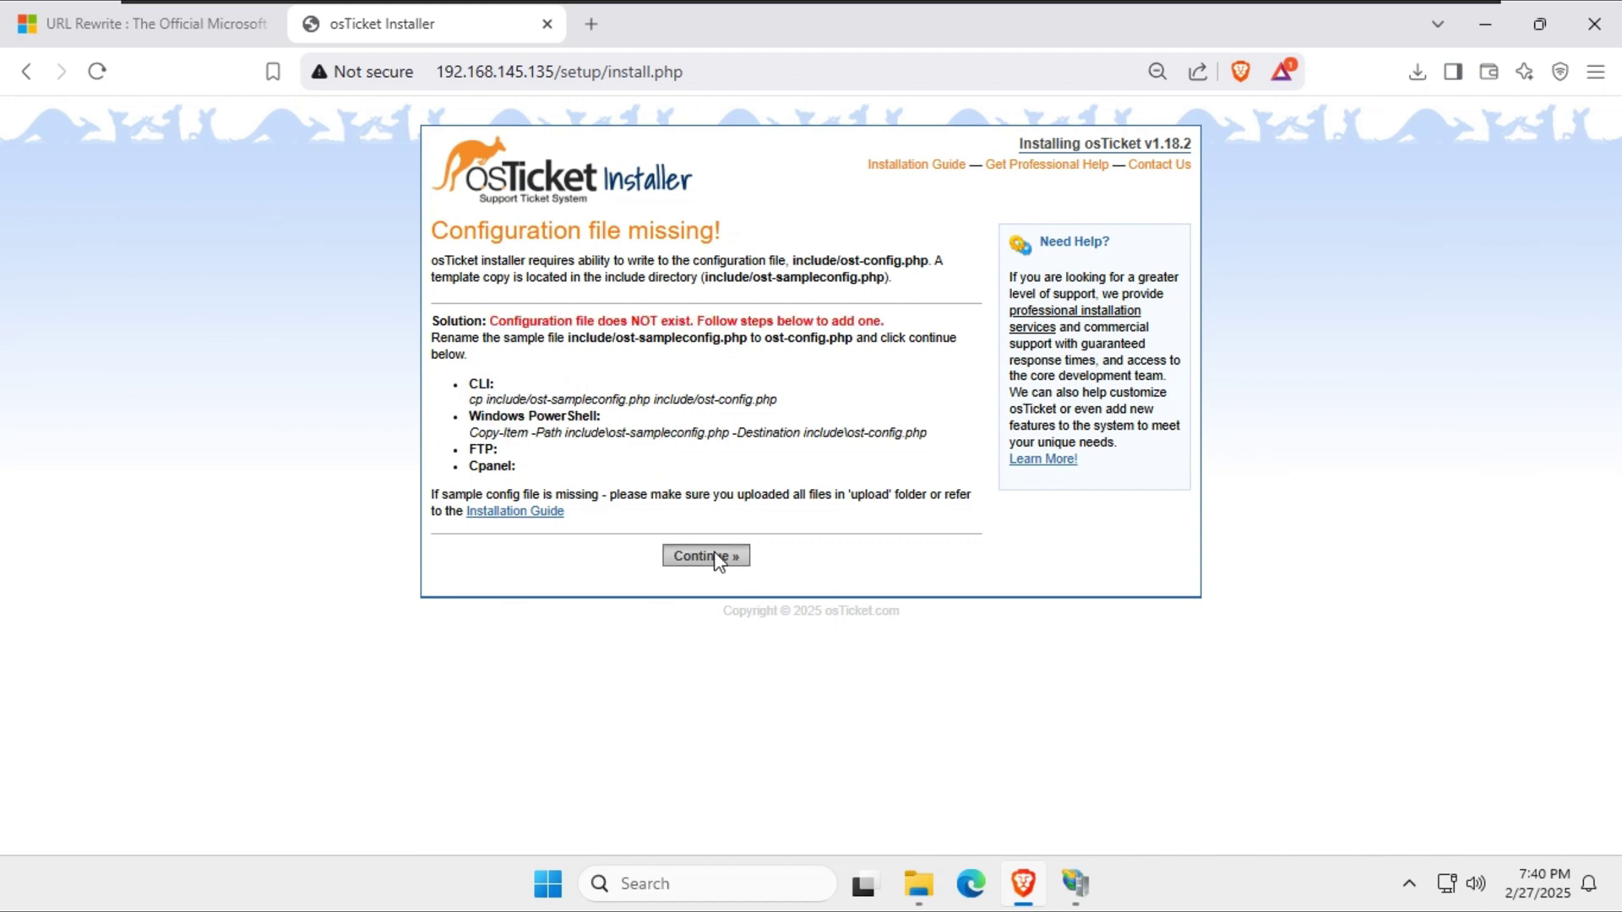
Select the rename instructions and the CLI copy command for creating ost-config.php.
drag(421, 347, 862, 361)
click(596, 394)
drag(468, 399, 794, 416)
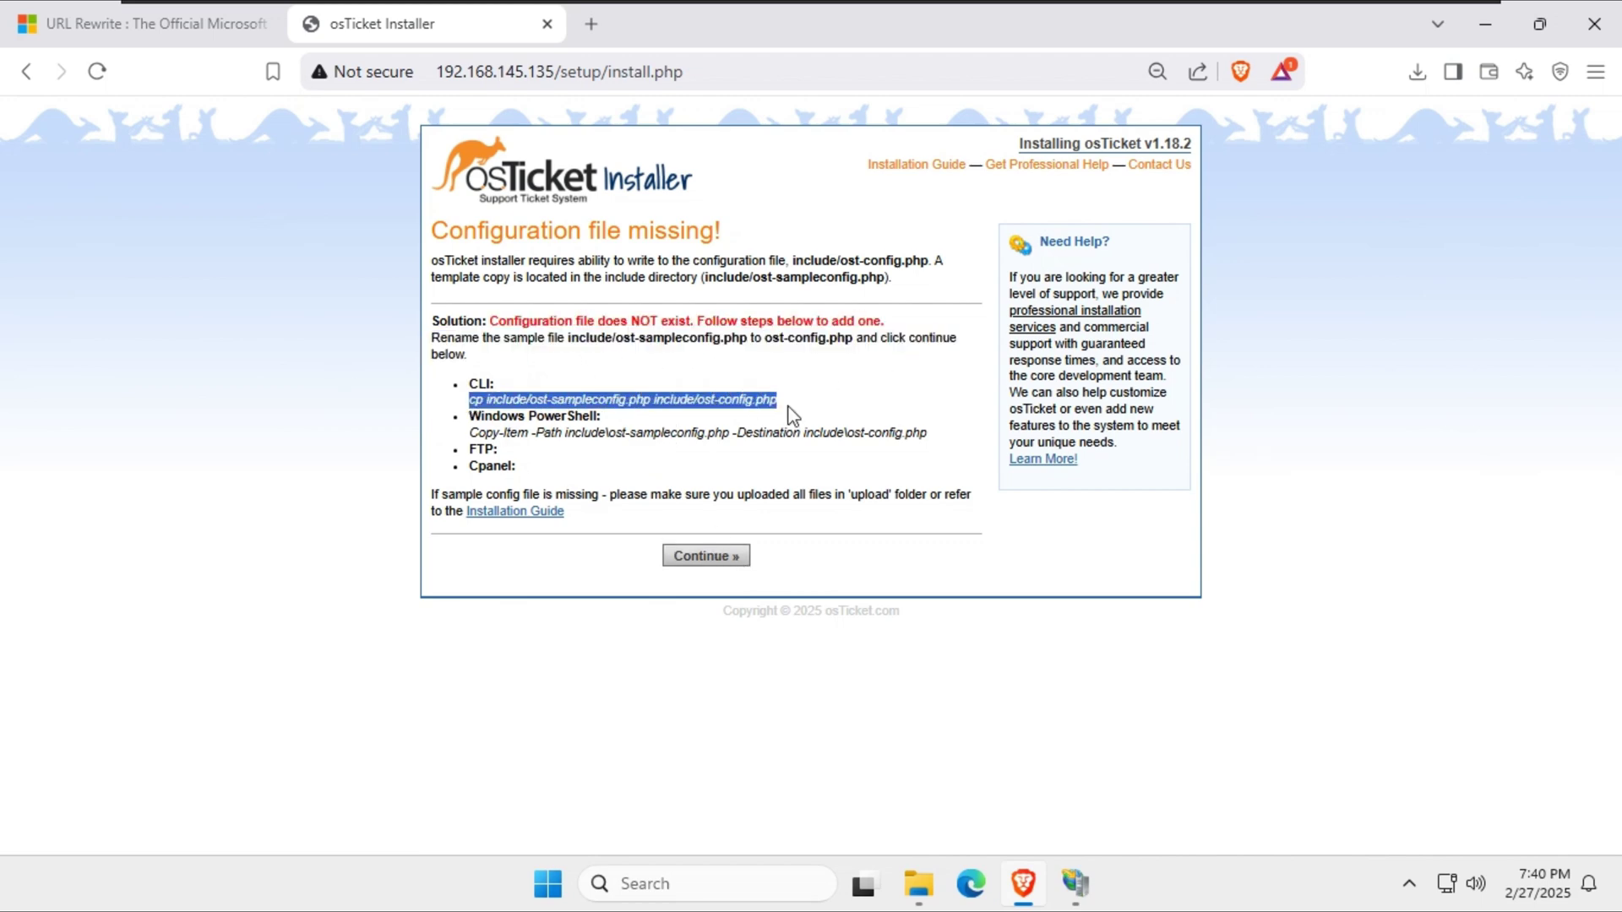
click(724, 406)
click(1484, 24)
Open C:\inetpub\wwwroot\osticket\include in File Explorer.
key(super+e)
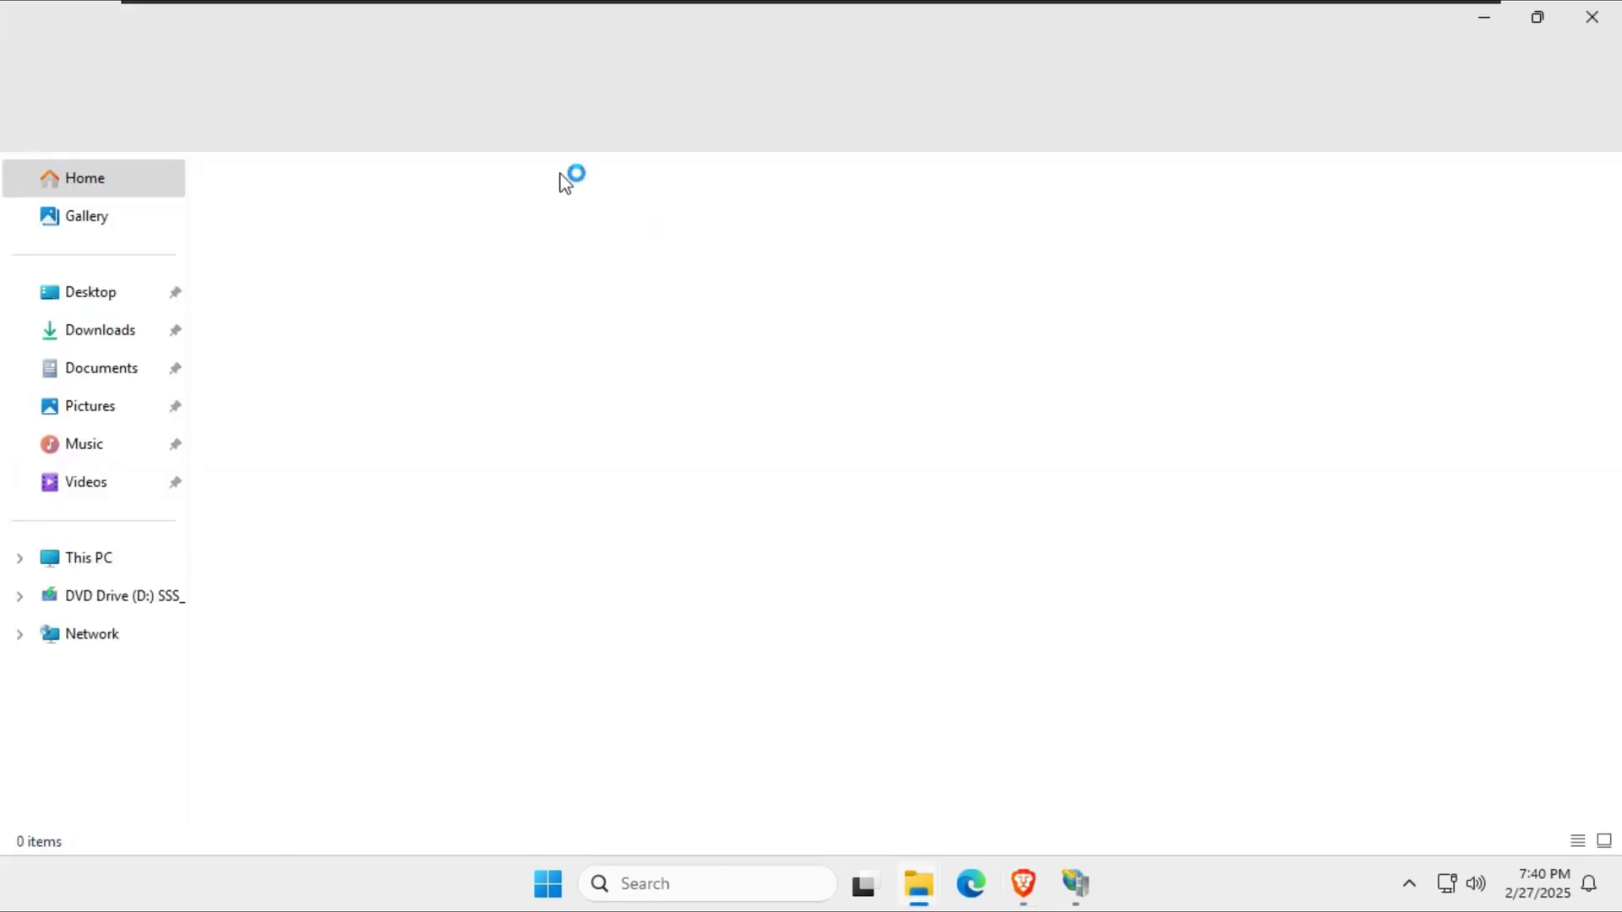
click(91, 560)
double_click(290, 241)
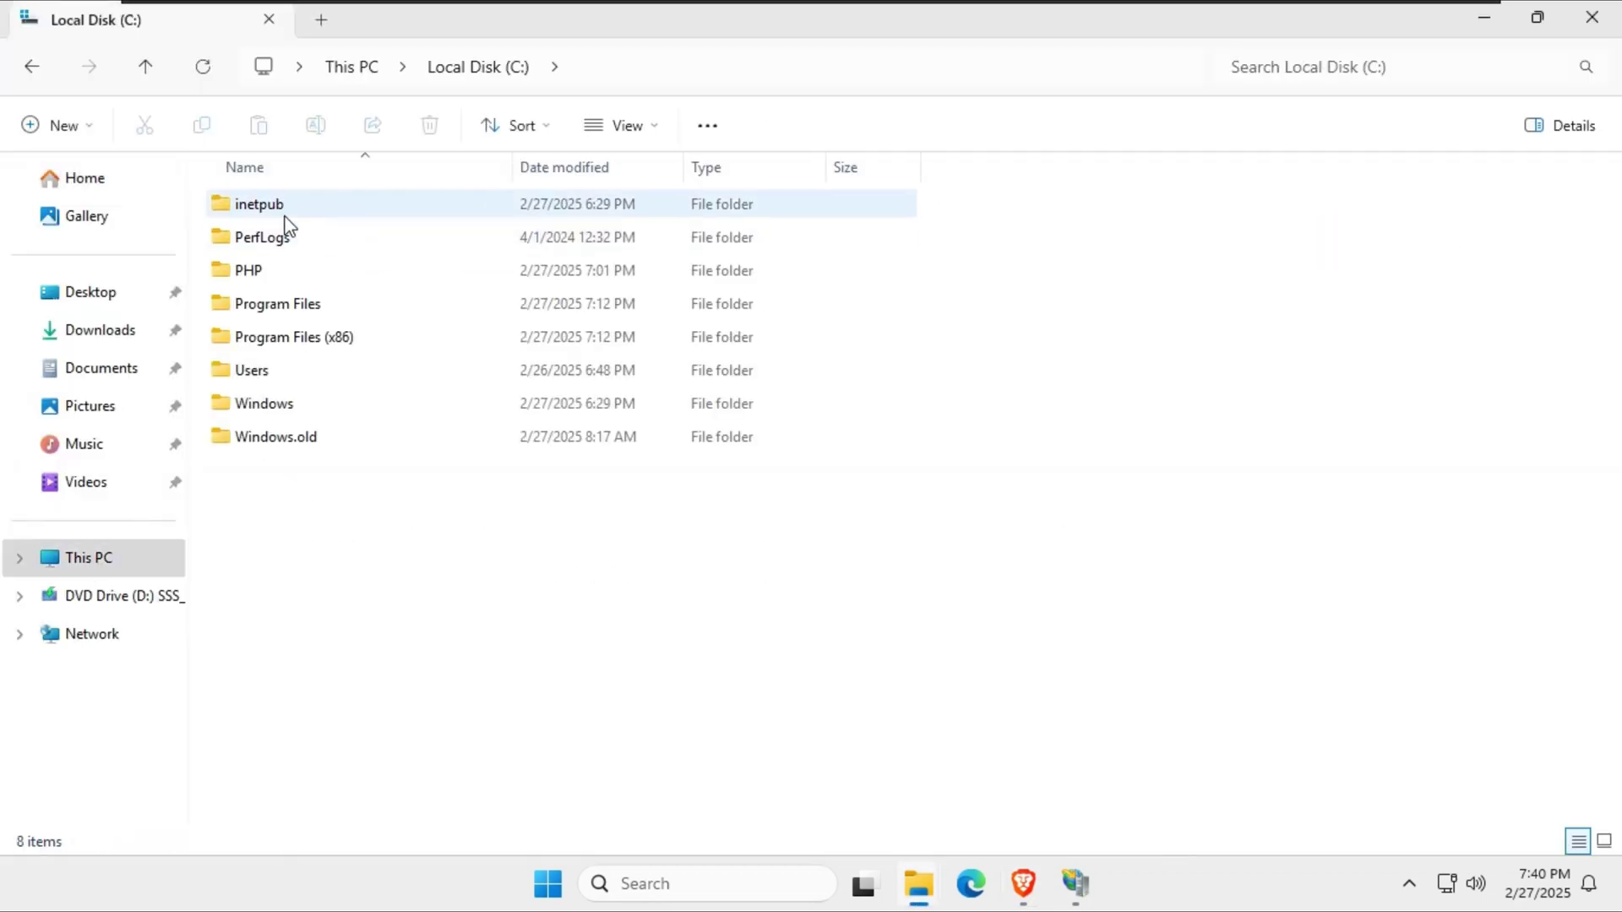
double_click(285, 212)
double_click(282, 334)
double_click(283, 207)
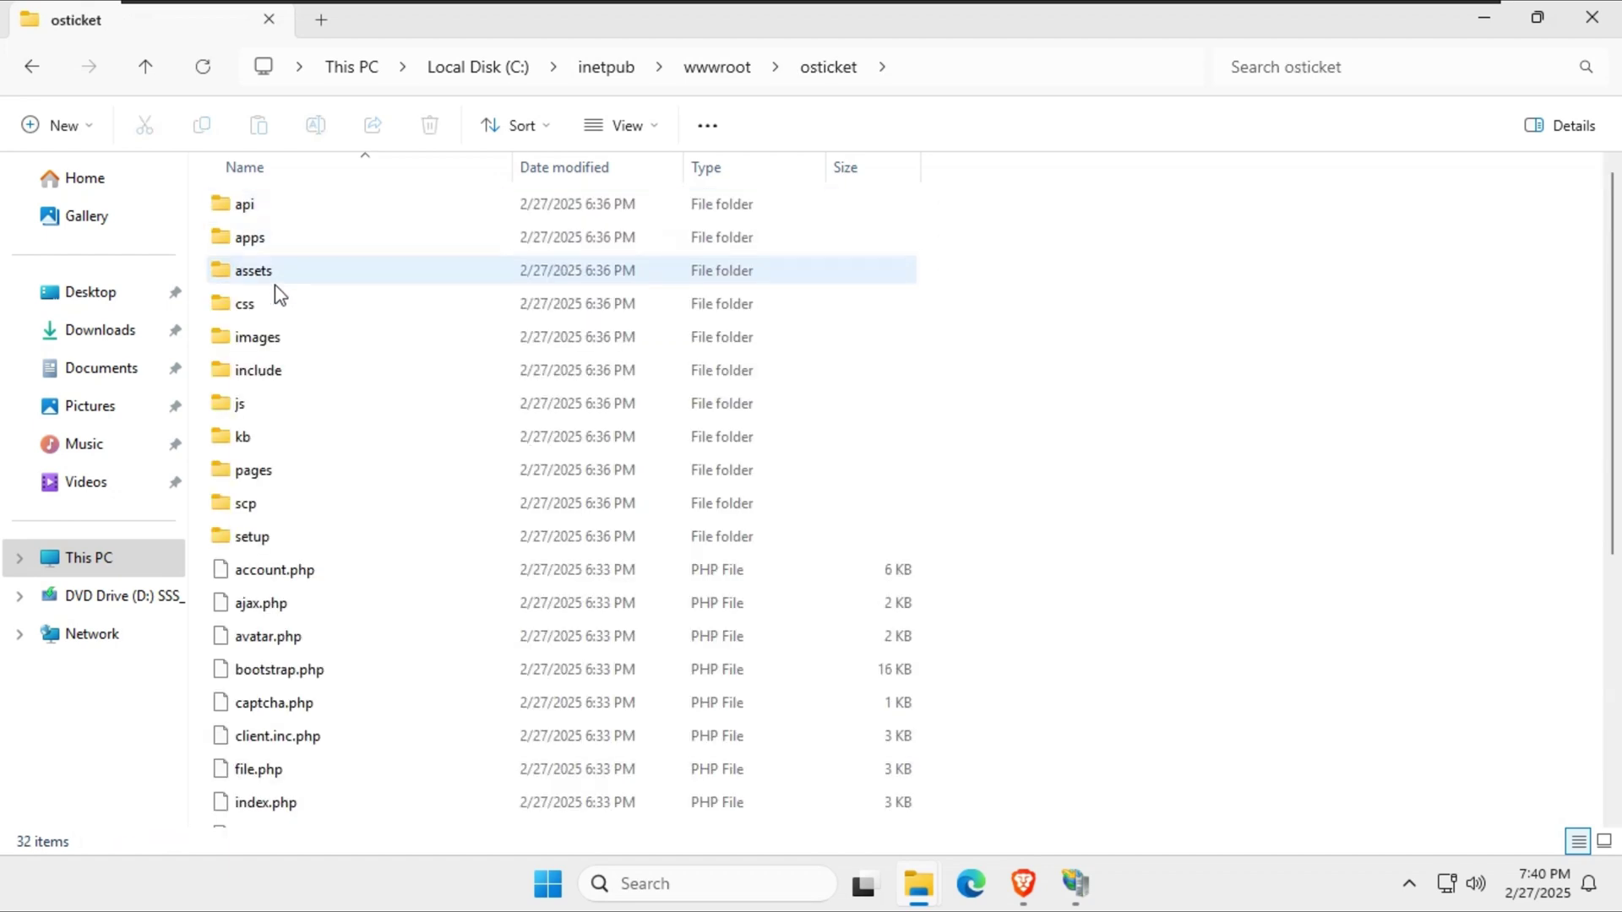
scroll(355, 557, down, 5)
key(Down)
key(Down)
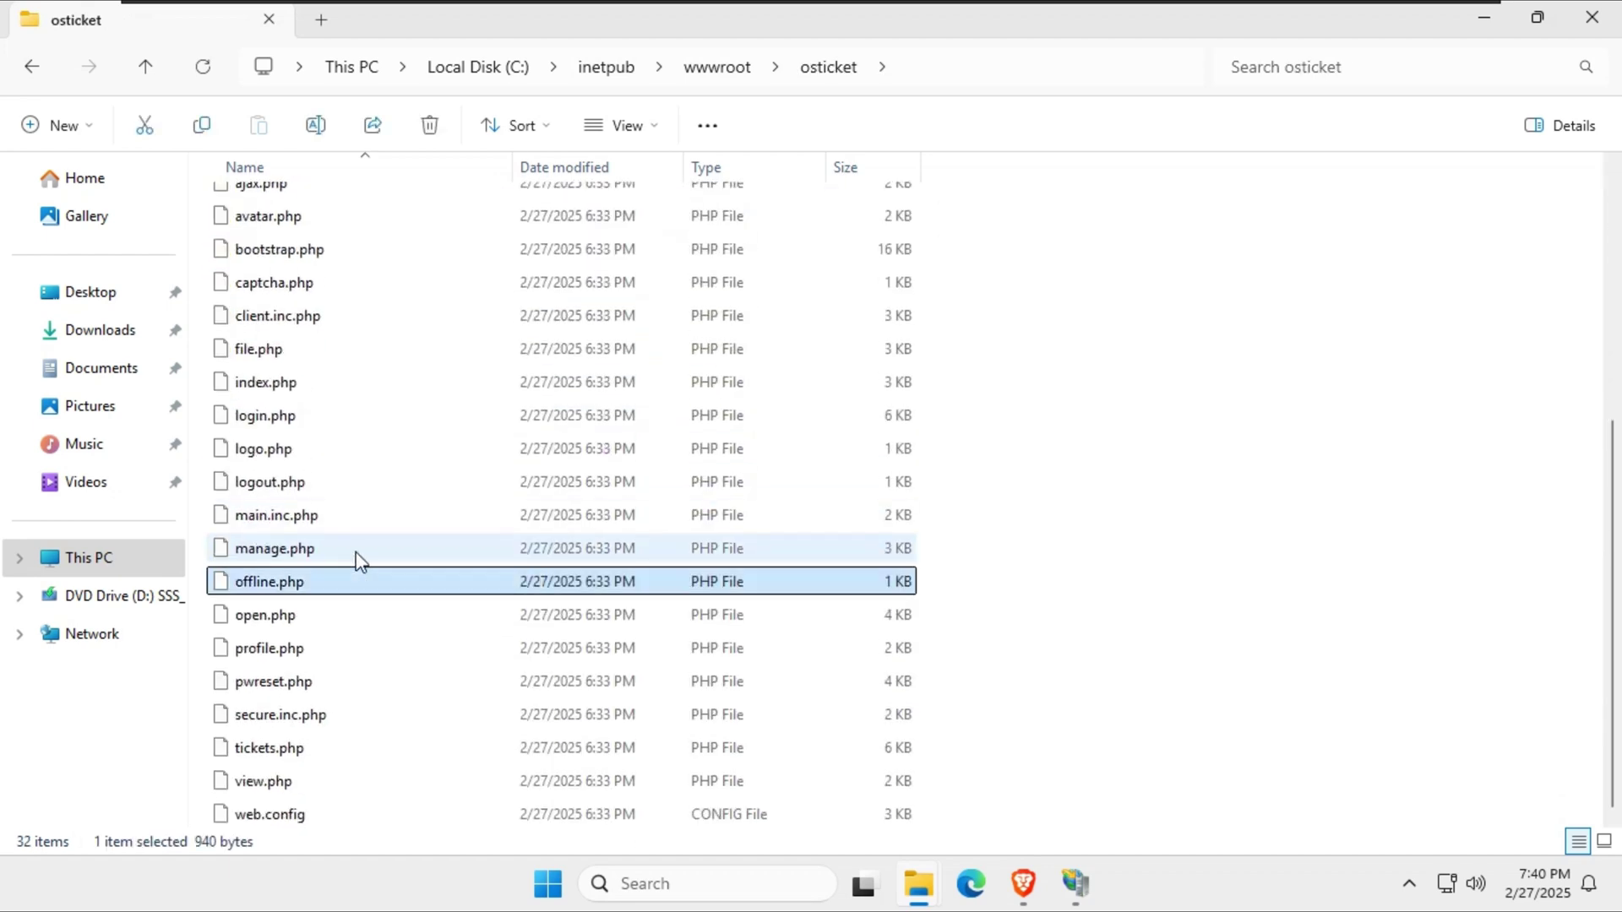
scroll(384, 625, up, 5)
double_click(253, 366)
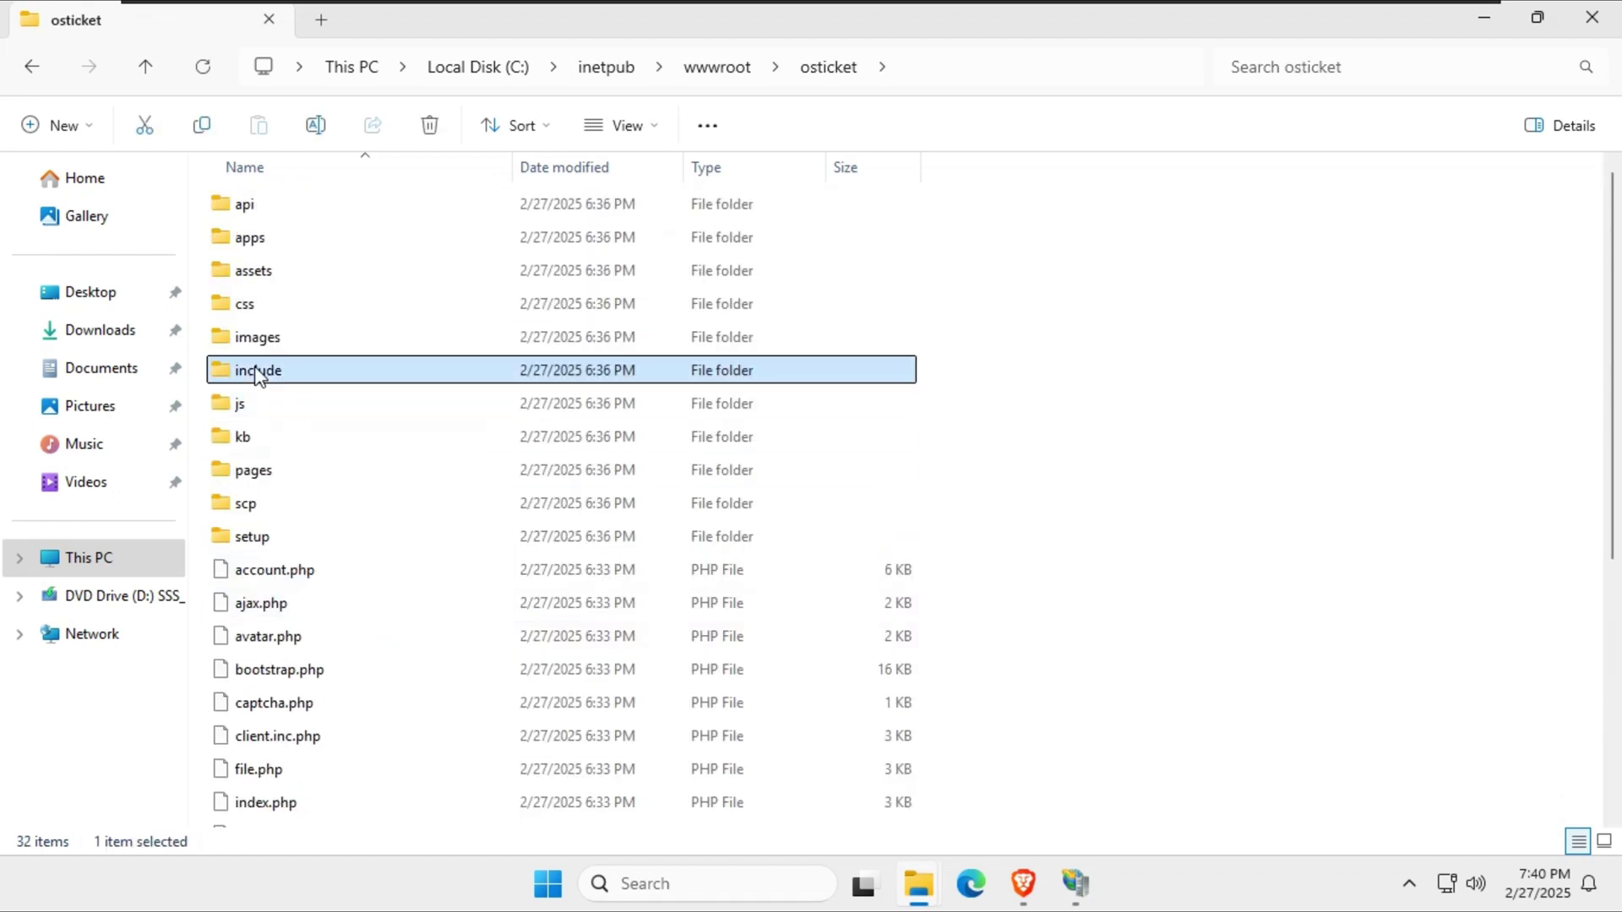
Copy ost-sampleconfig.php and paste a duplicate into the include folder.
key(o)
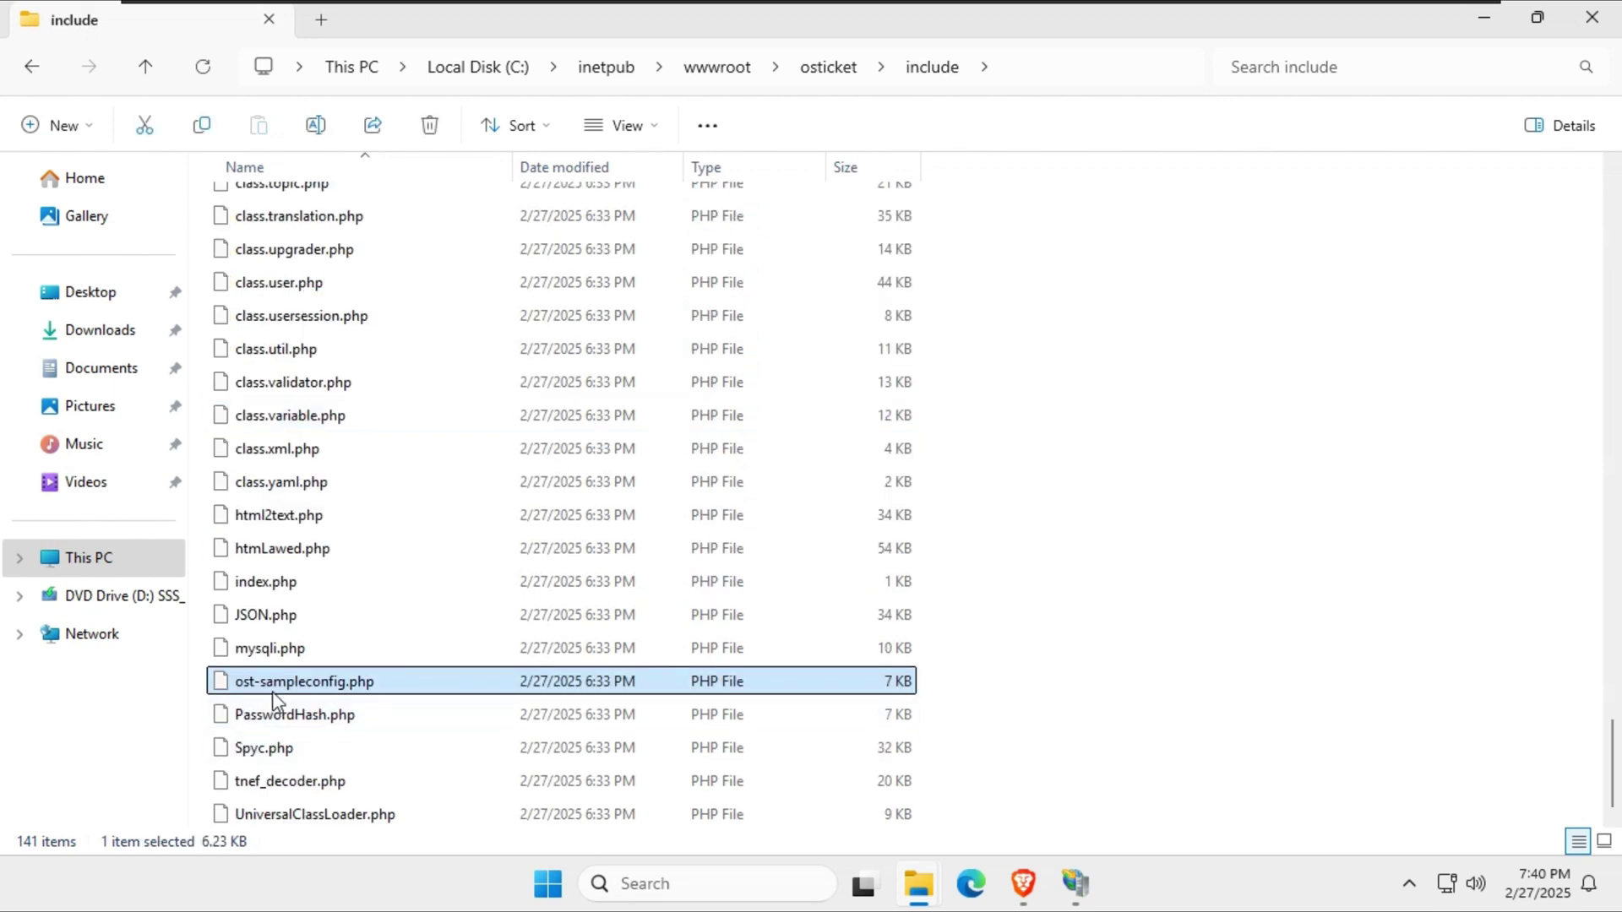
double_click(278, 688)
right_click(361, 681)
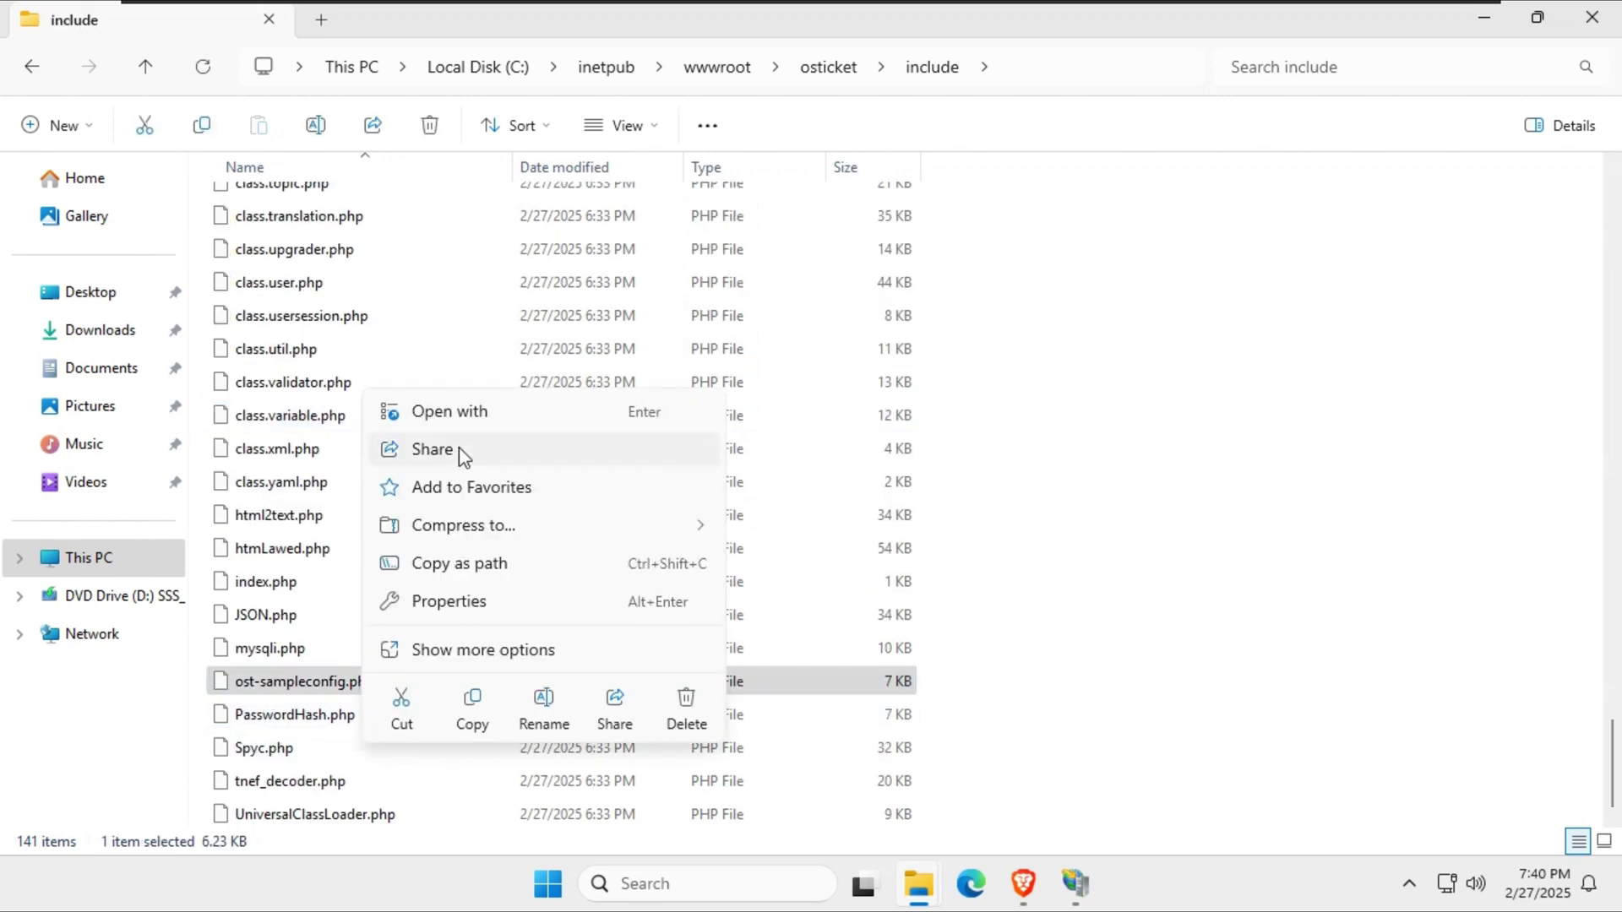
click(467, 713)
click(1271, 437)
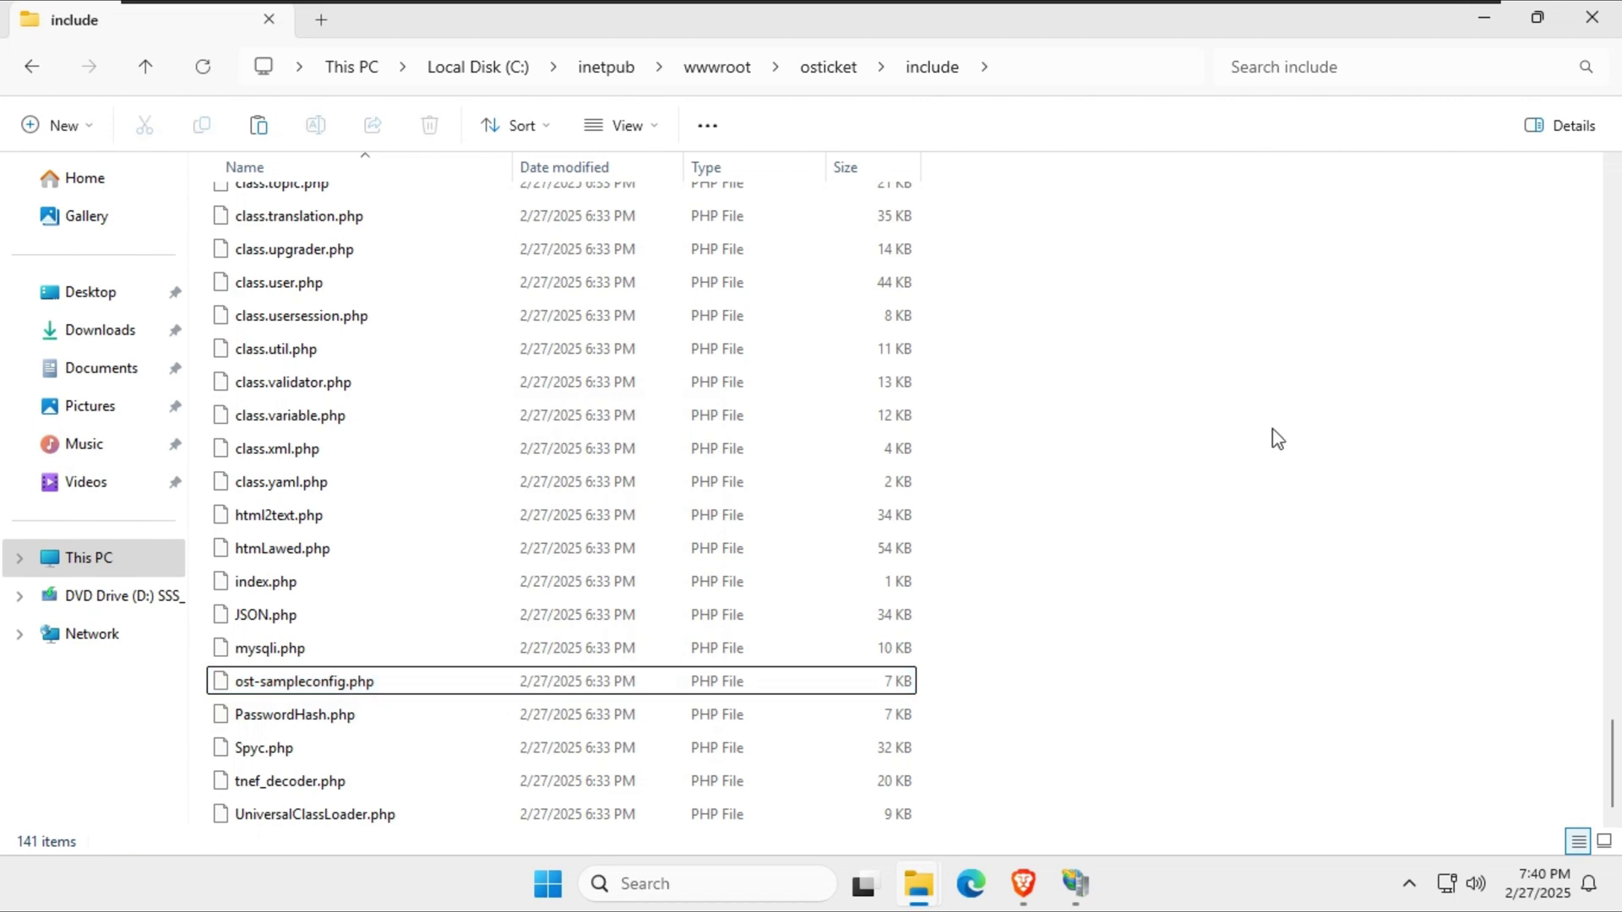
click(267, 131)
double_click(317, 813)
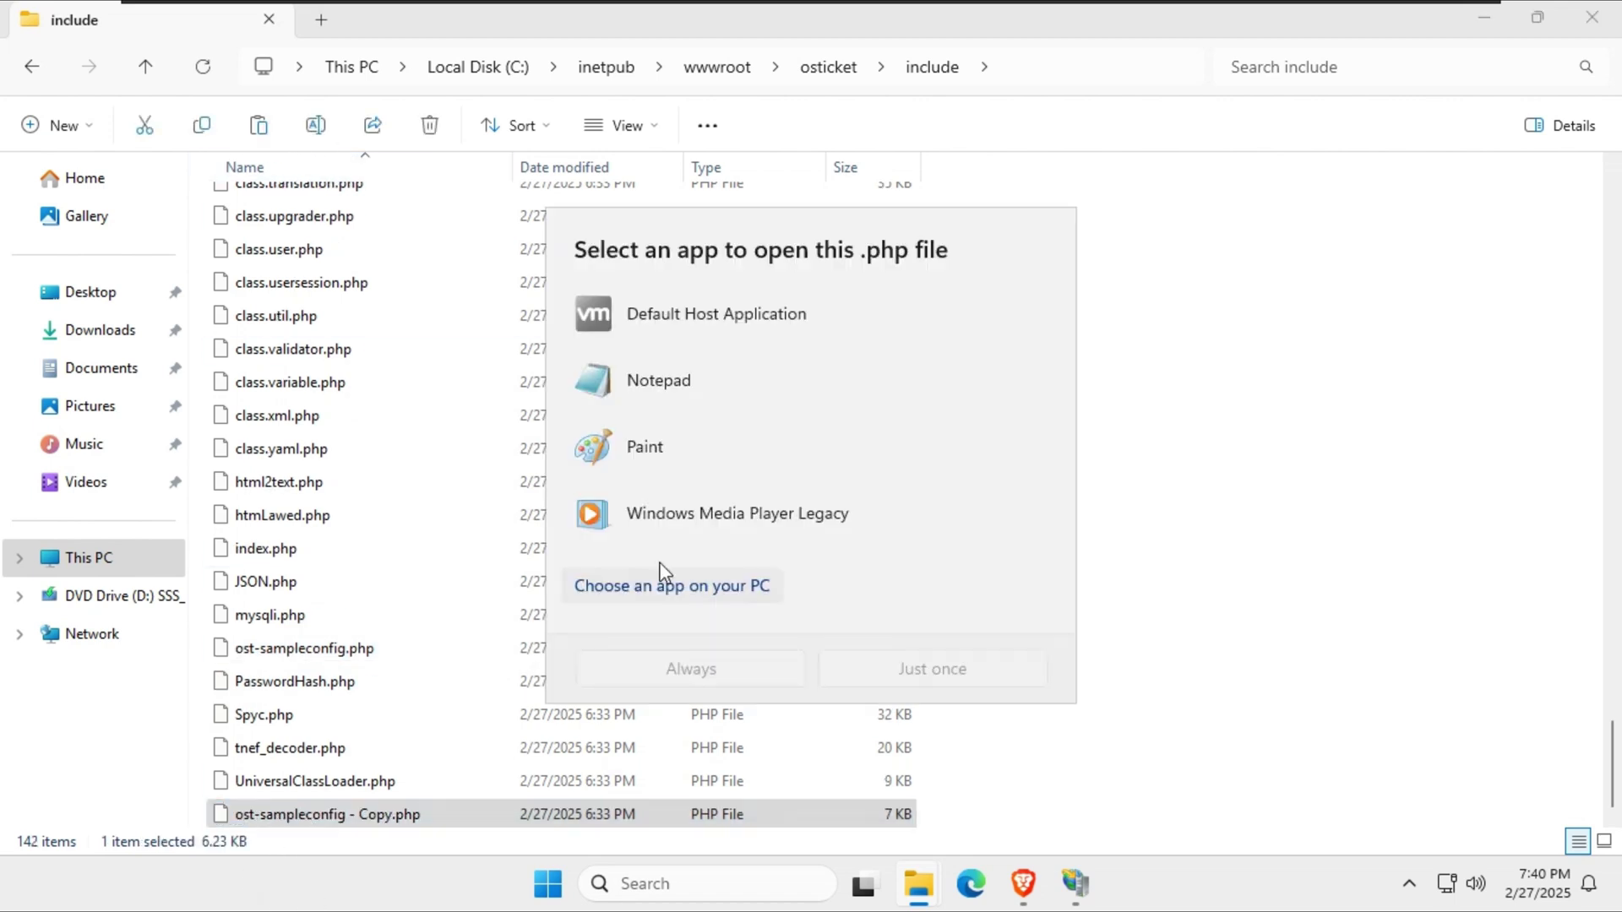
click(1205, 560)
Rename the duplicate to ost-config.php.
right_click(368, 816)
click(548, 772)
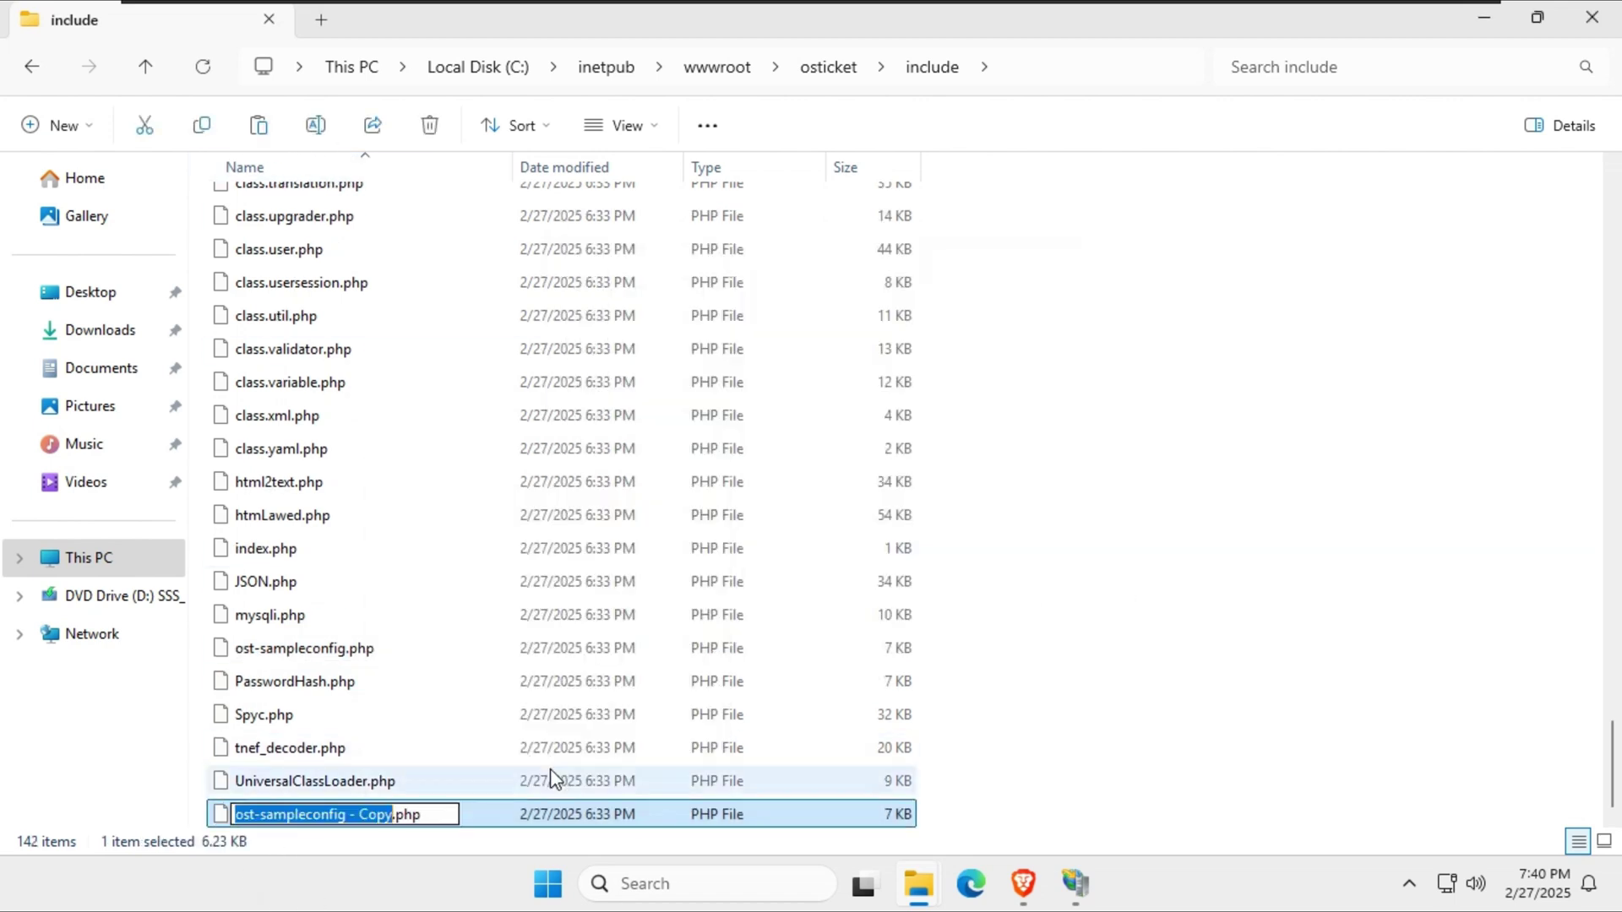
drag(348, 813, 398, 814)
key(BackSpace)
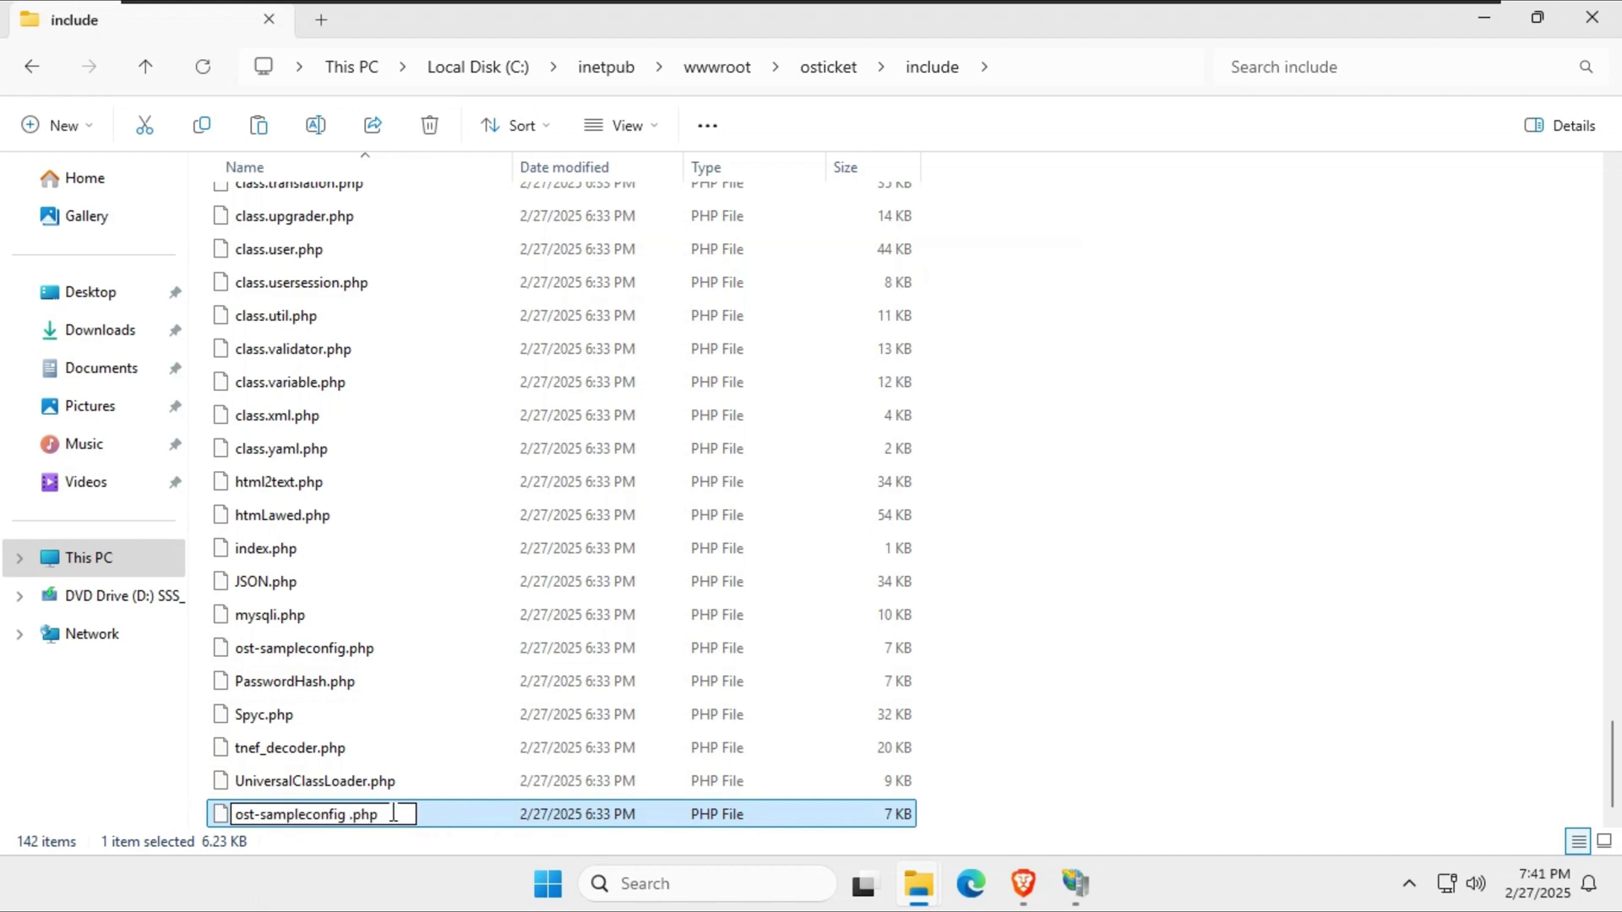
key(BackSpace)
key(BackSpace)
key(BackSpace)
key(BackSpace)
key(BackSpace)
key(BackSpace)
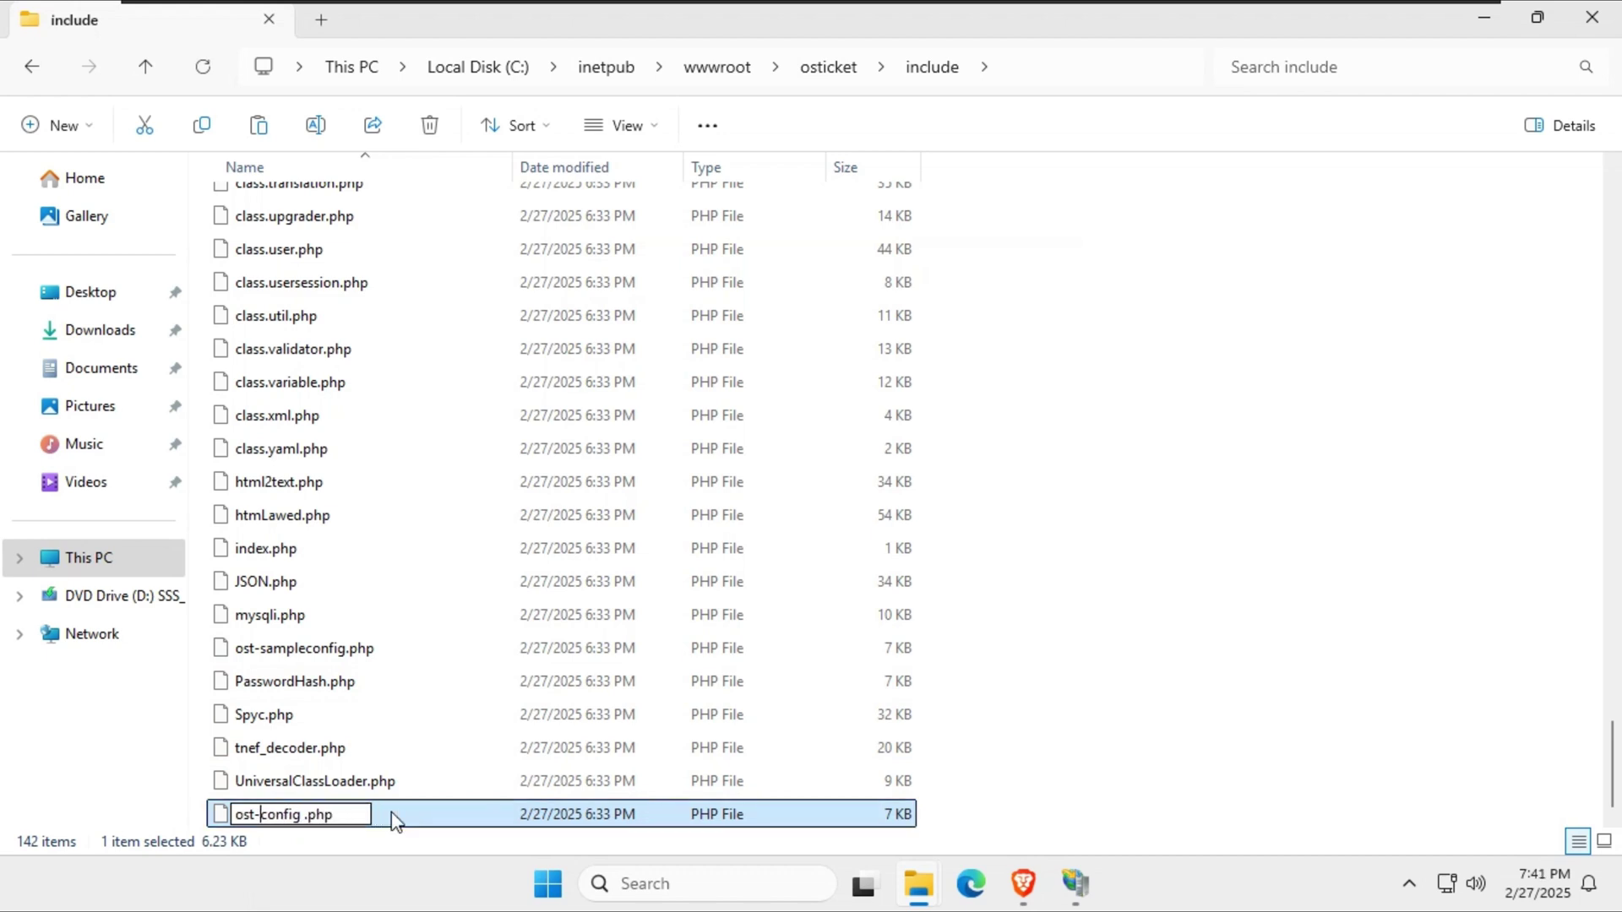
key(Right)
key(Right)
key(Right)
key(Right)
key(Right)
key(Right)
key(Right)
key(BackSpace)
key(Return)
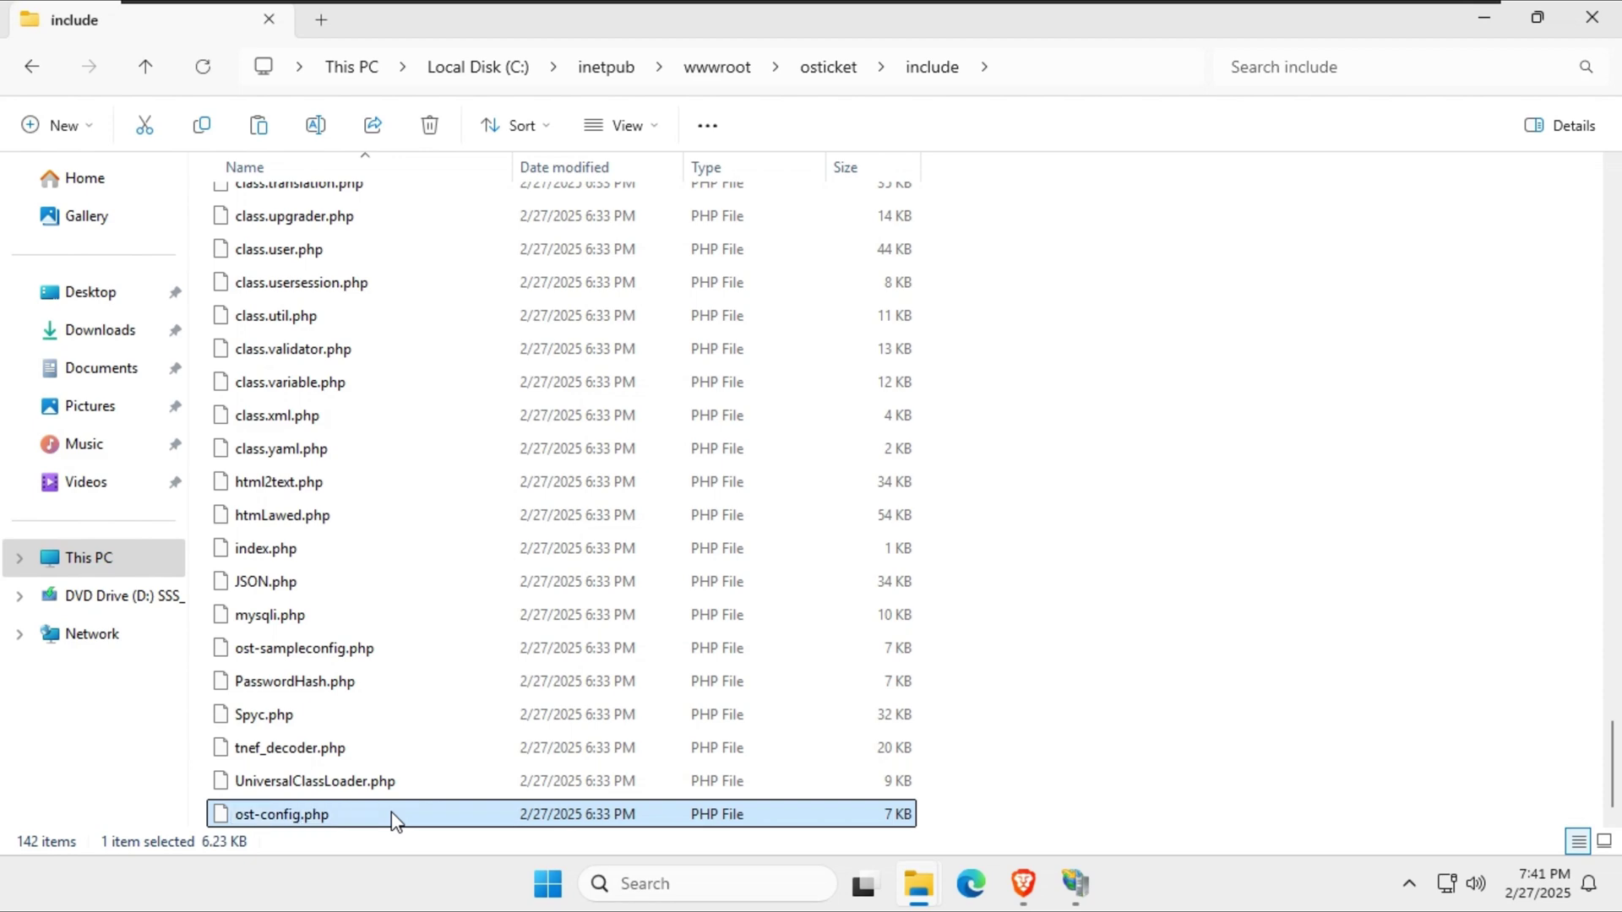
Refresh the include folder listing to show ost-config.php.
click(1111, 430)
right_click(1111, 430)
click(1258, 402)
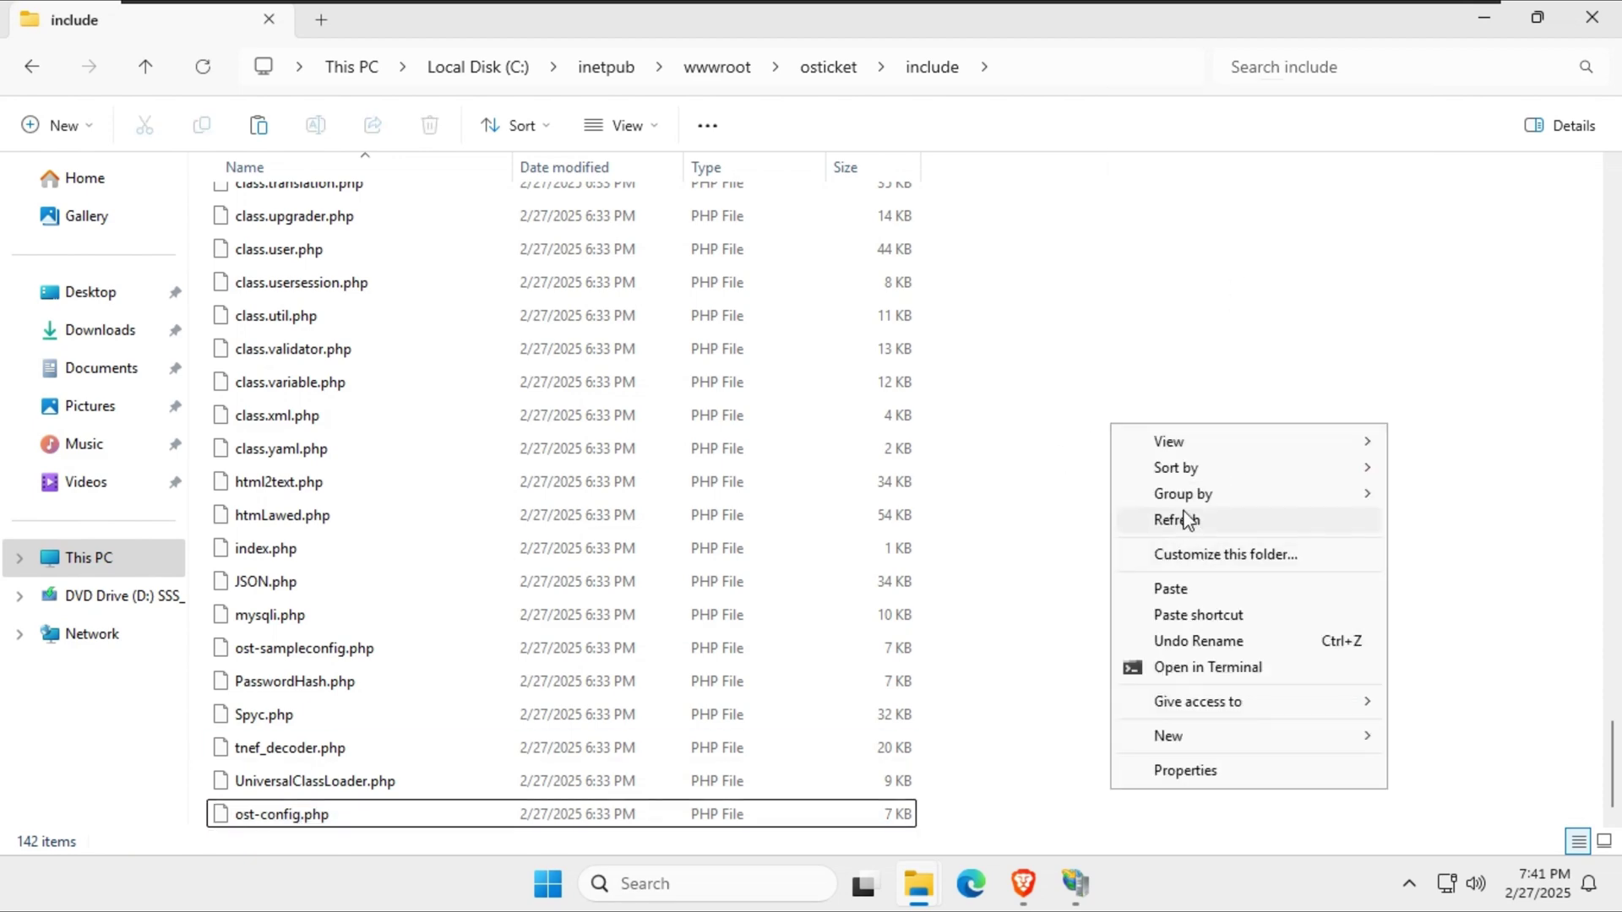
click(1184, 518)
click(1492, 28)
Reload the osTicket installer page so it detects ost-config.php.
click(1027, 883)
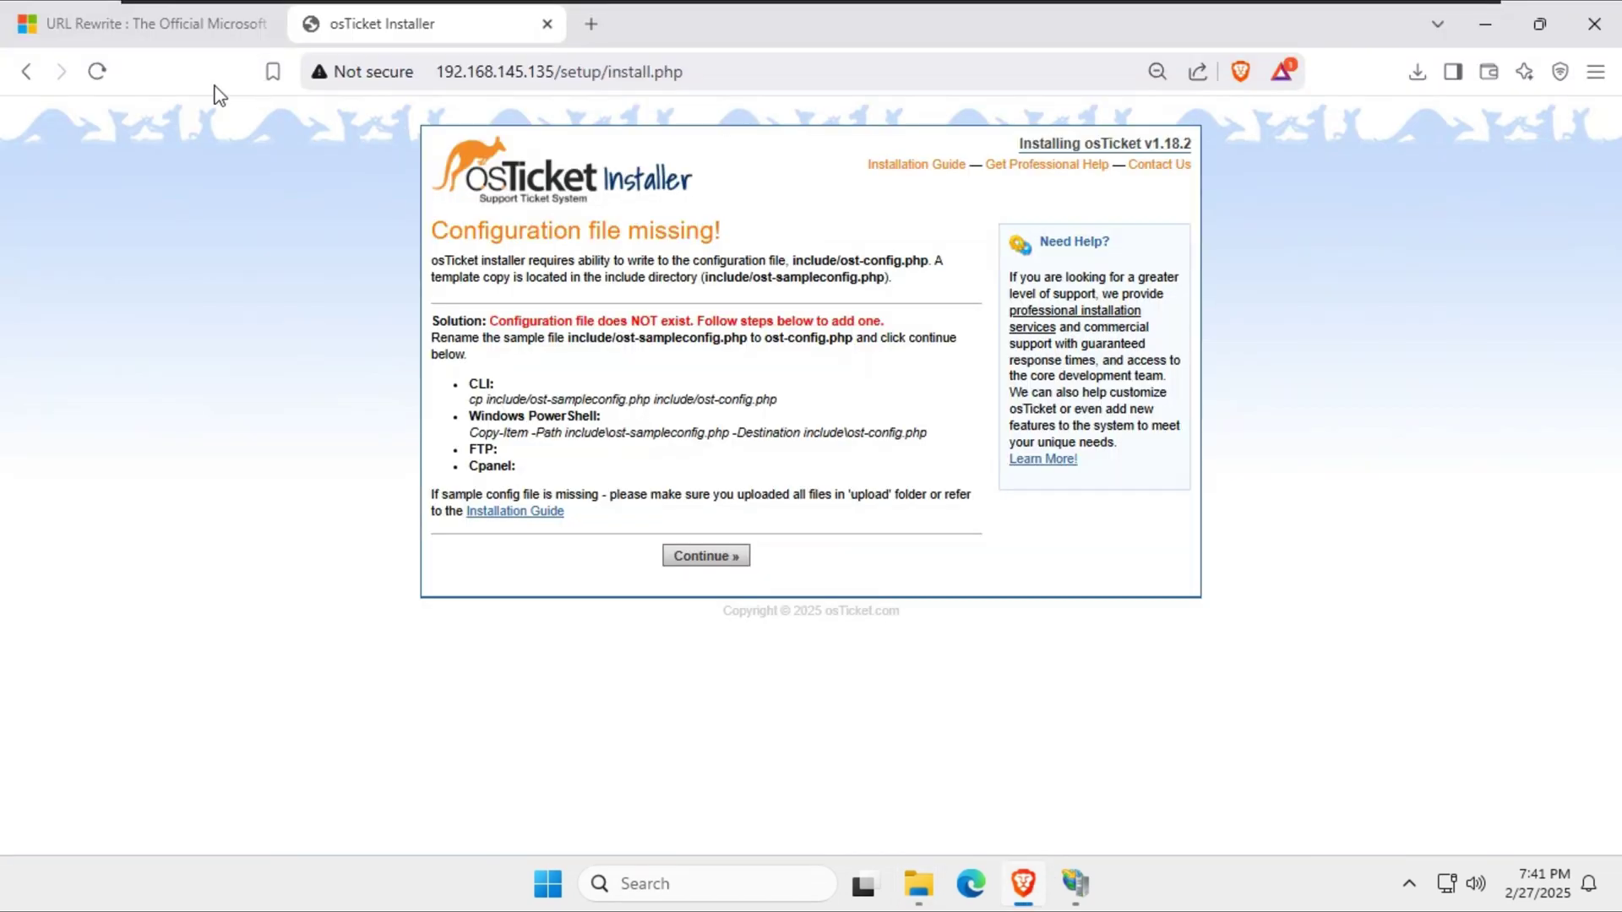
click(97, 71)
click(879, 263)
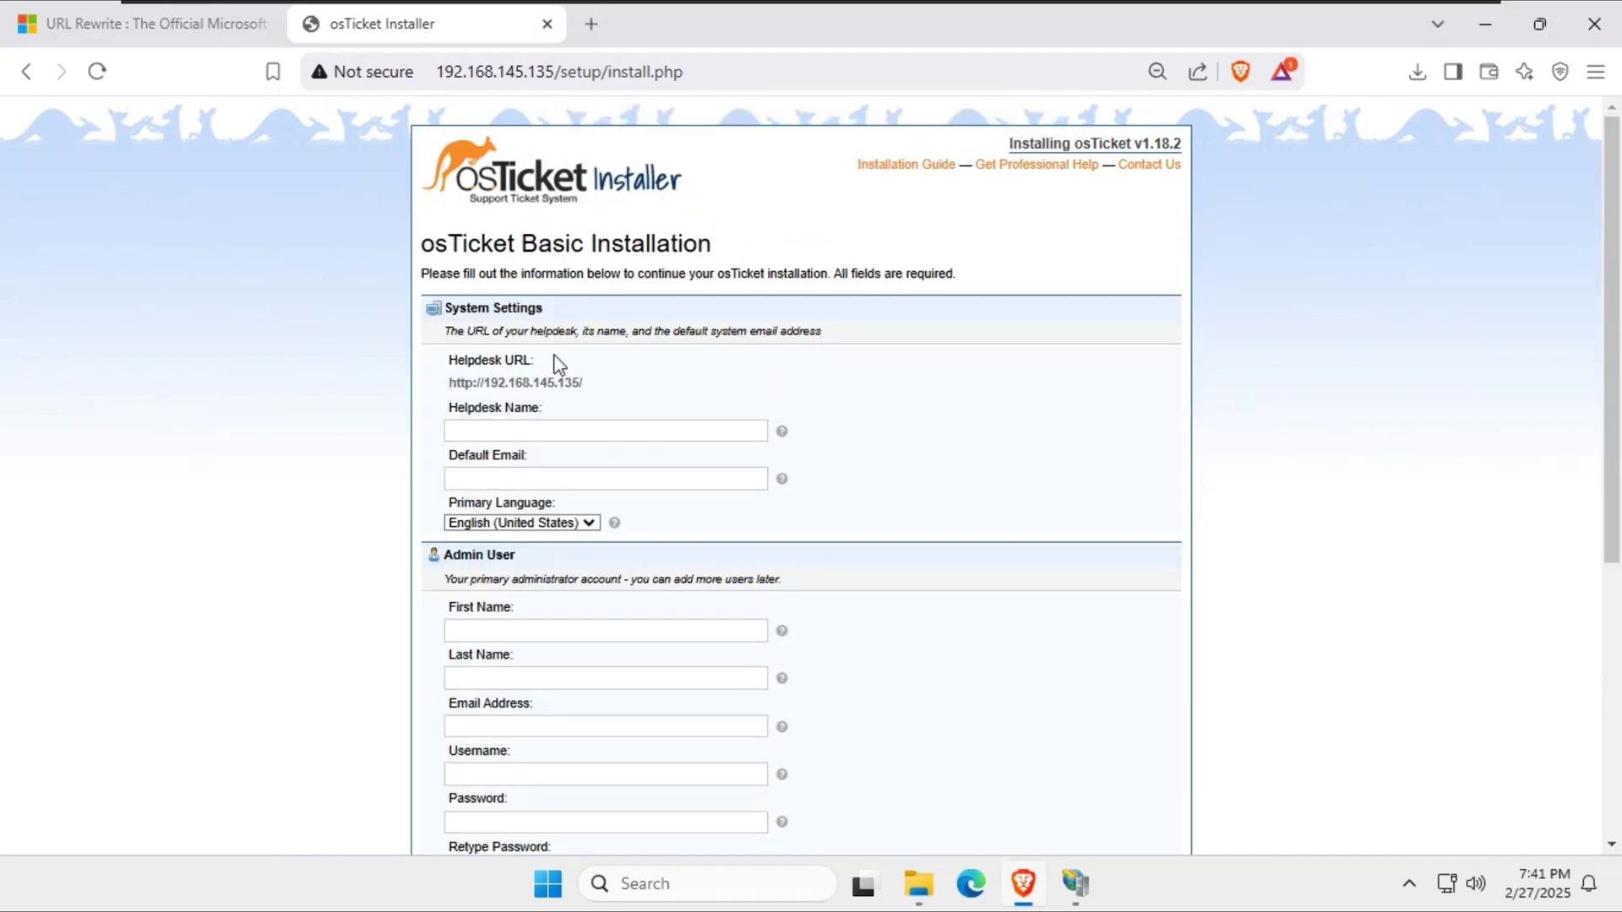
scroll(591, 372, down, 1)
Enter IT SUPPORT HELP DESK as the helpdesk name and clear the default email.
click(524, 314)
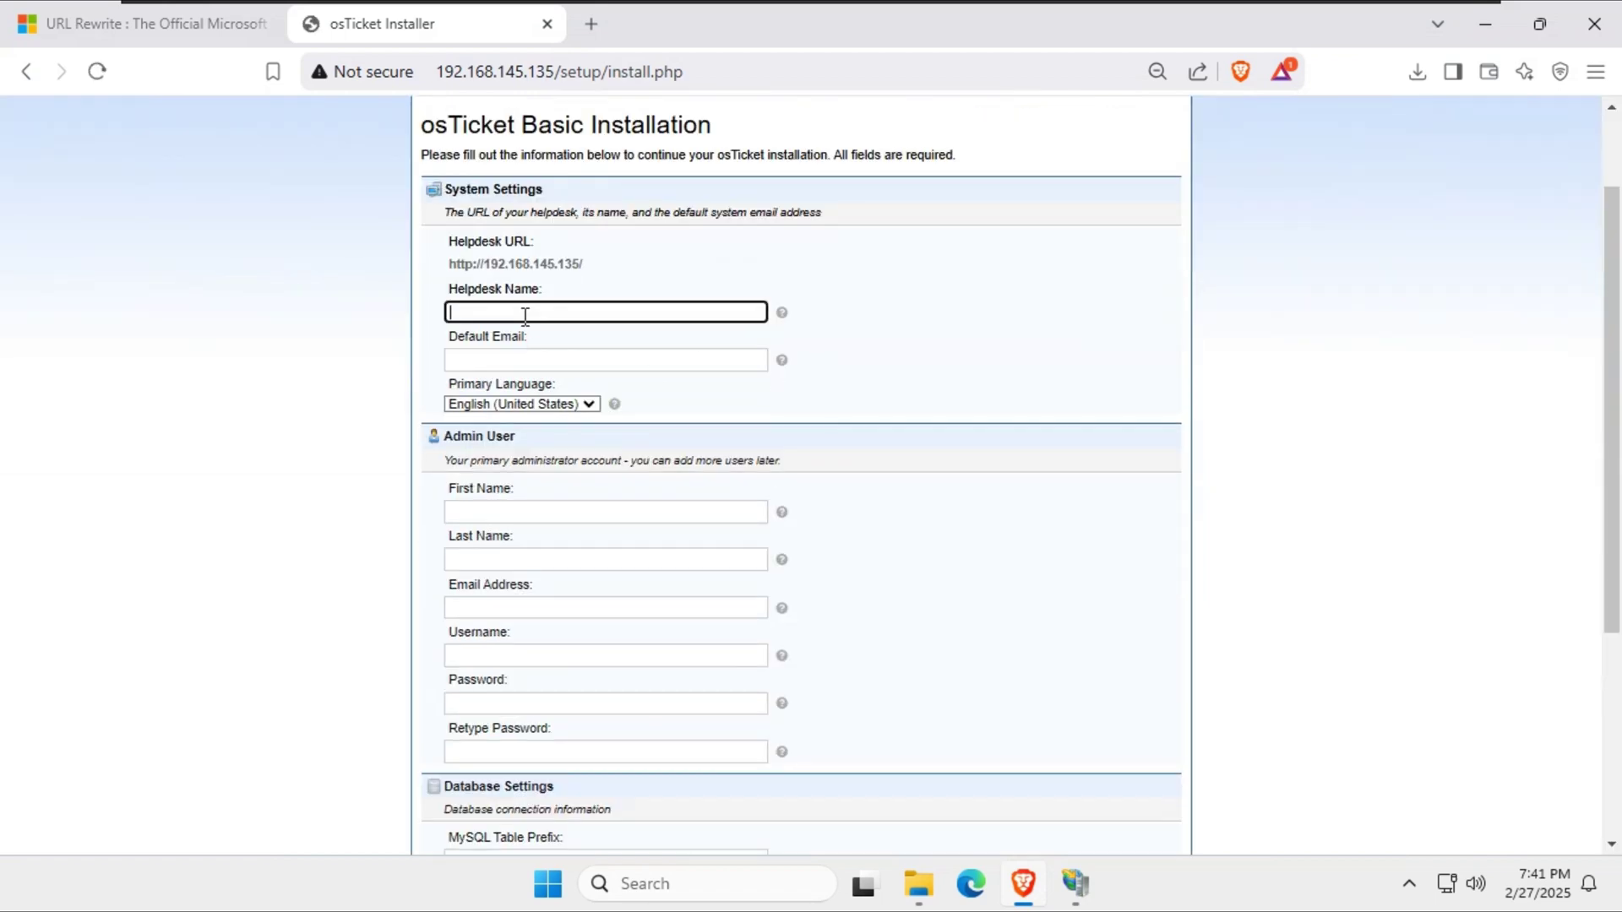
text(IT SUPPORT HELP DESK)
key(Tab)
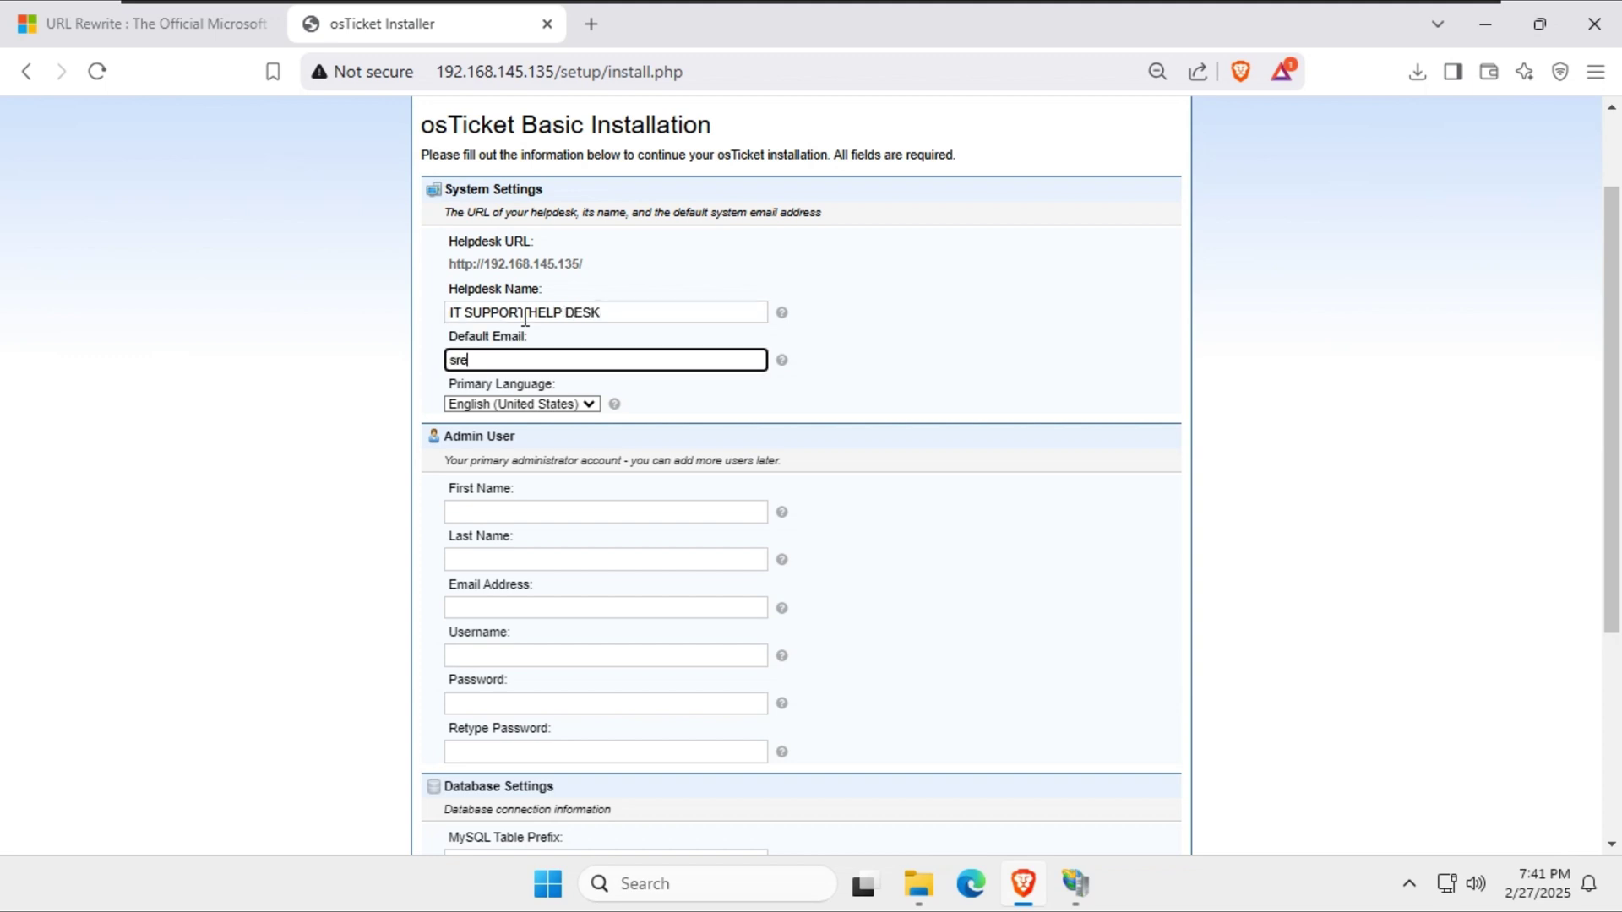
key(ctrl+BackSpace)
Fill in admin first name itsupport, the admin e-mail, username itsupport and the password.
click(506, 511)
text(itsup)
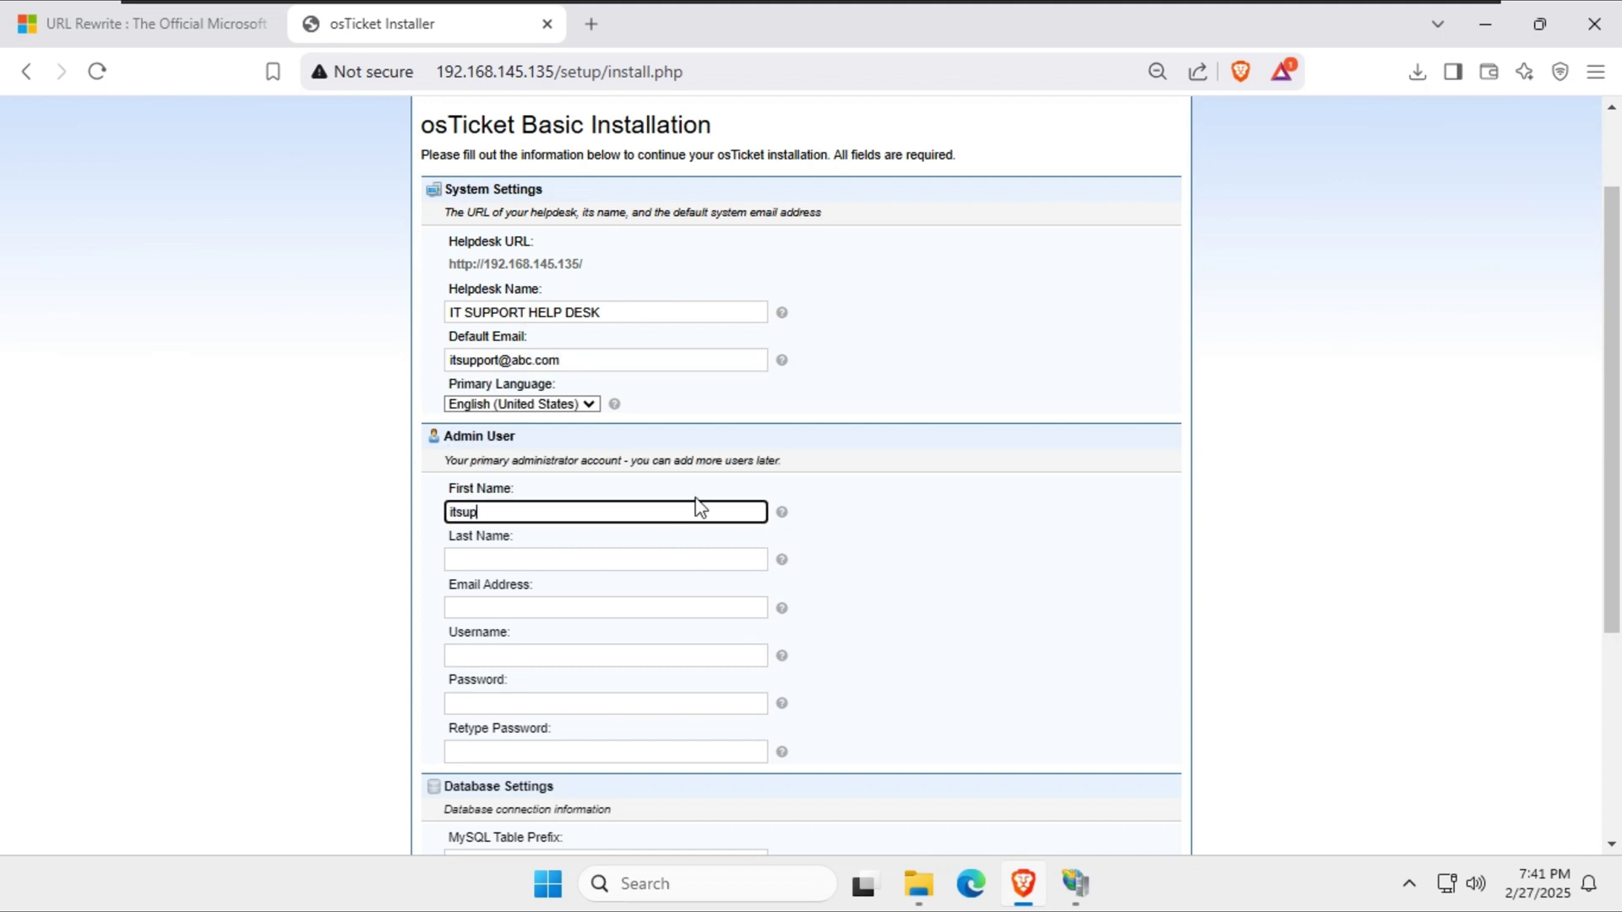
text(port)
key(Tab)
key(Tab)
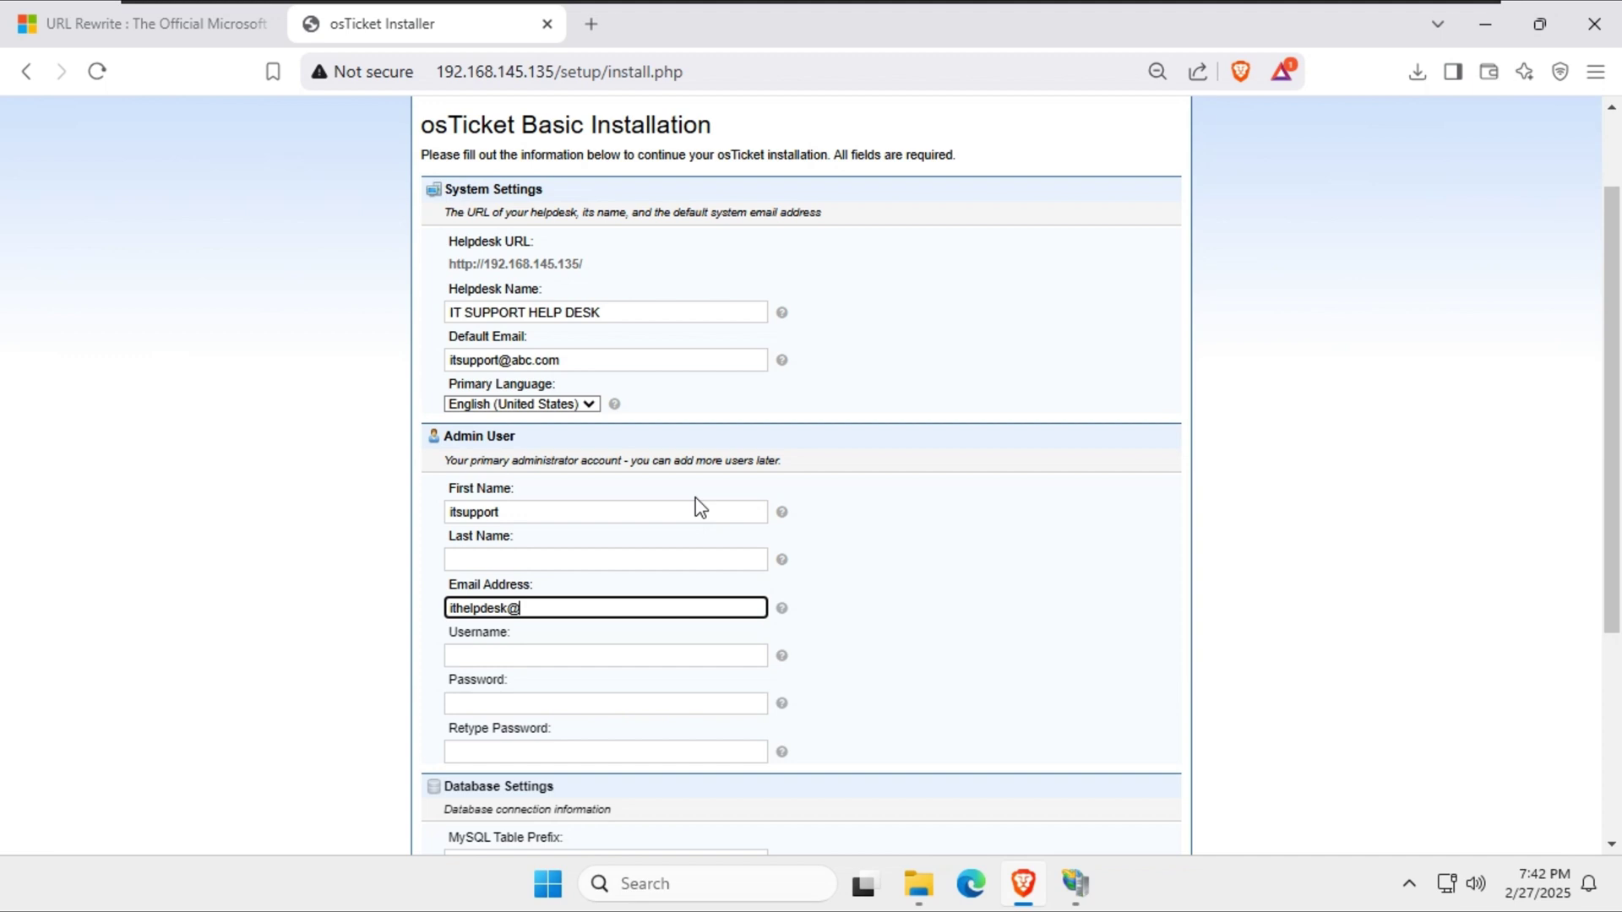
key(Tab)
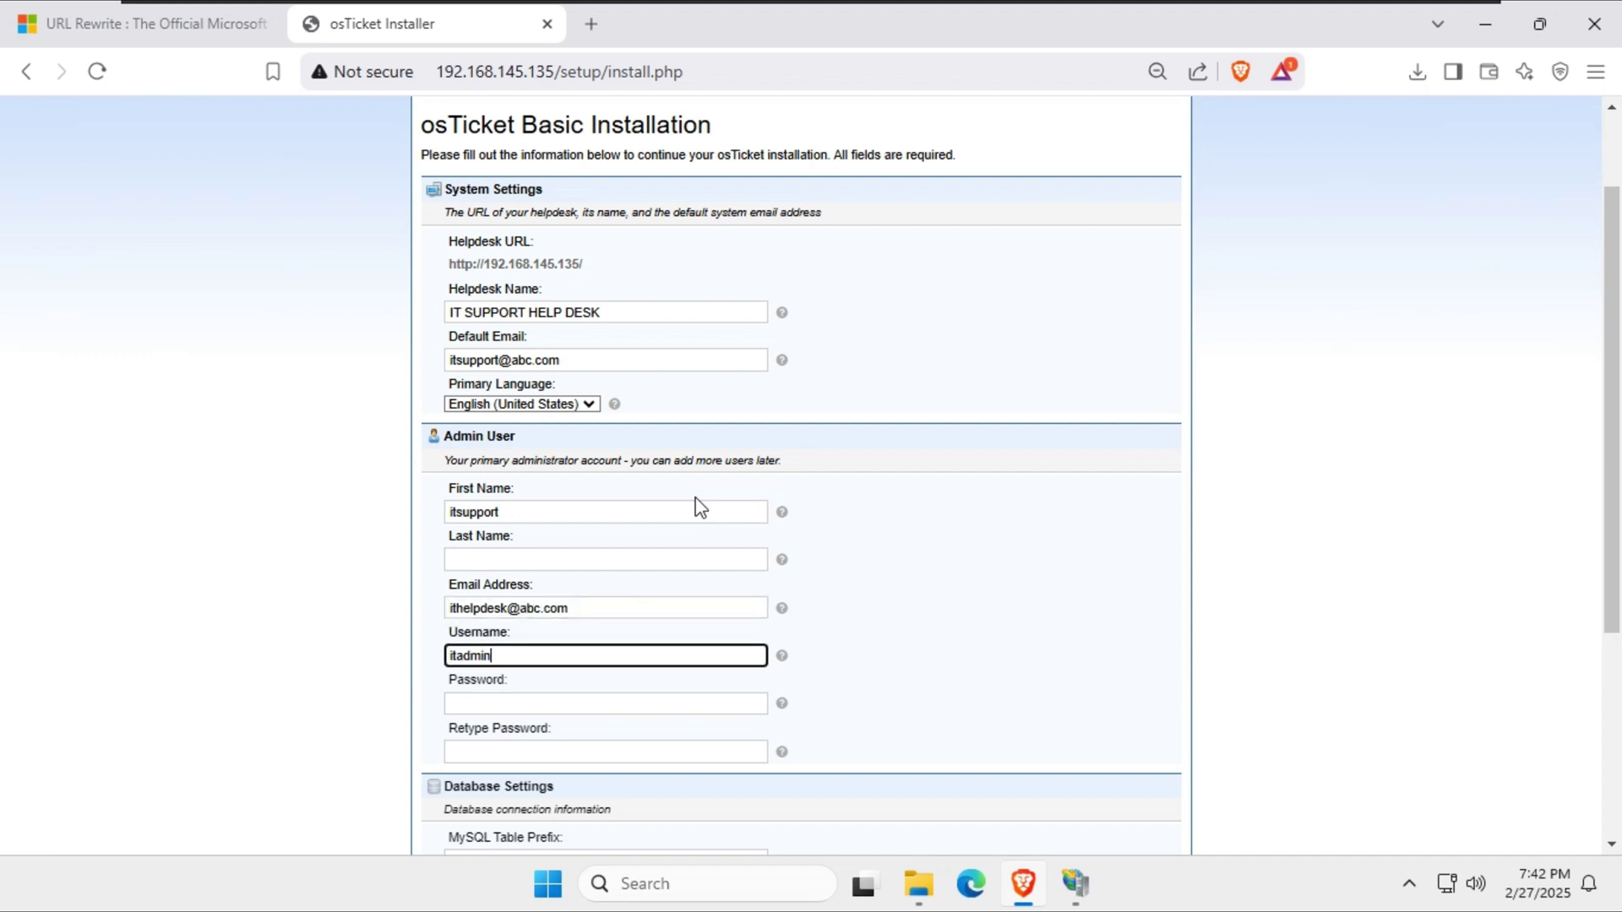
text(itsupport)
key(Tab)
text(••••••••)
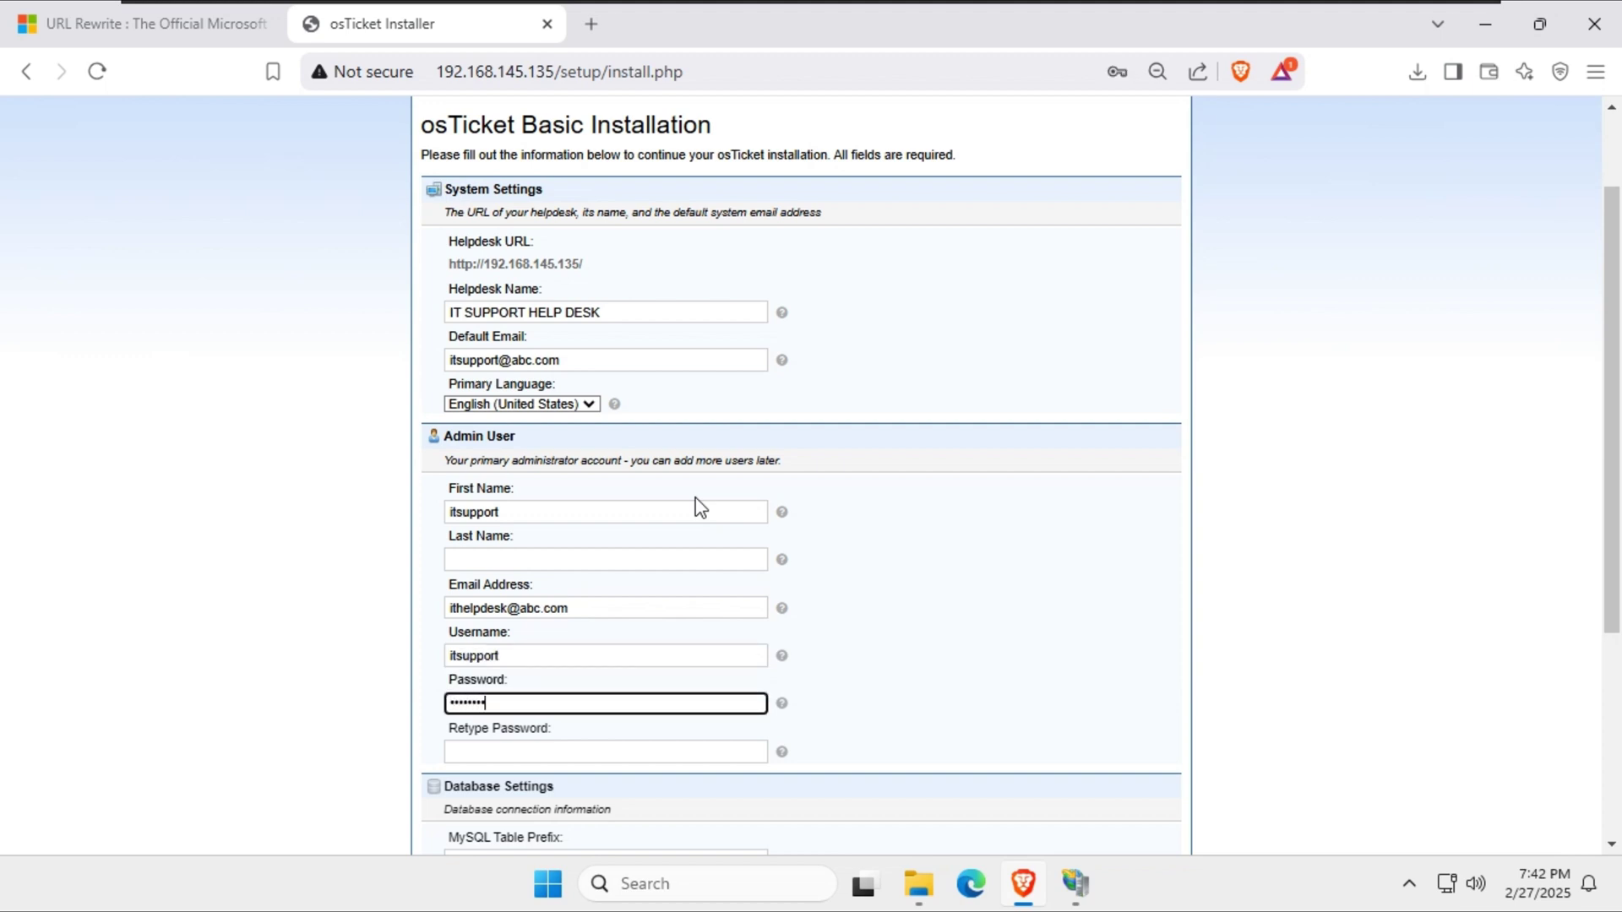
text(••)
key(Tab)
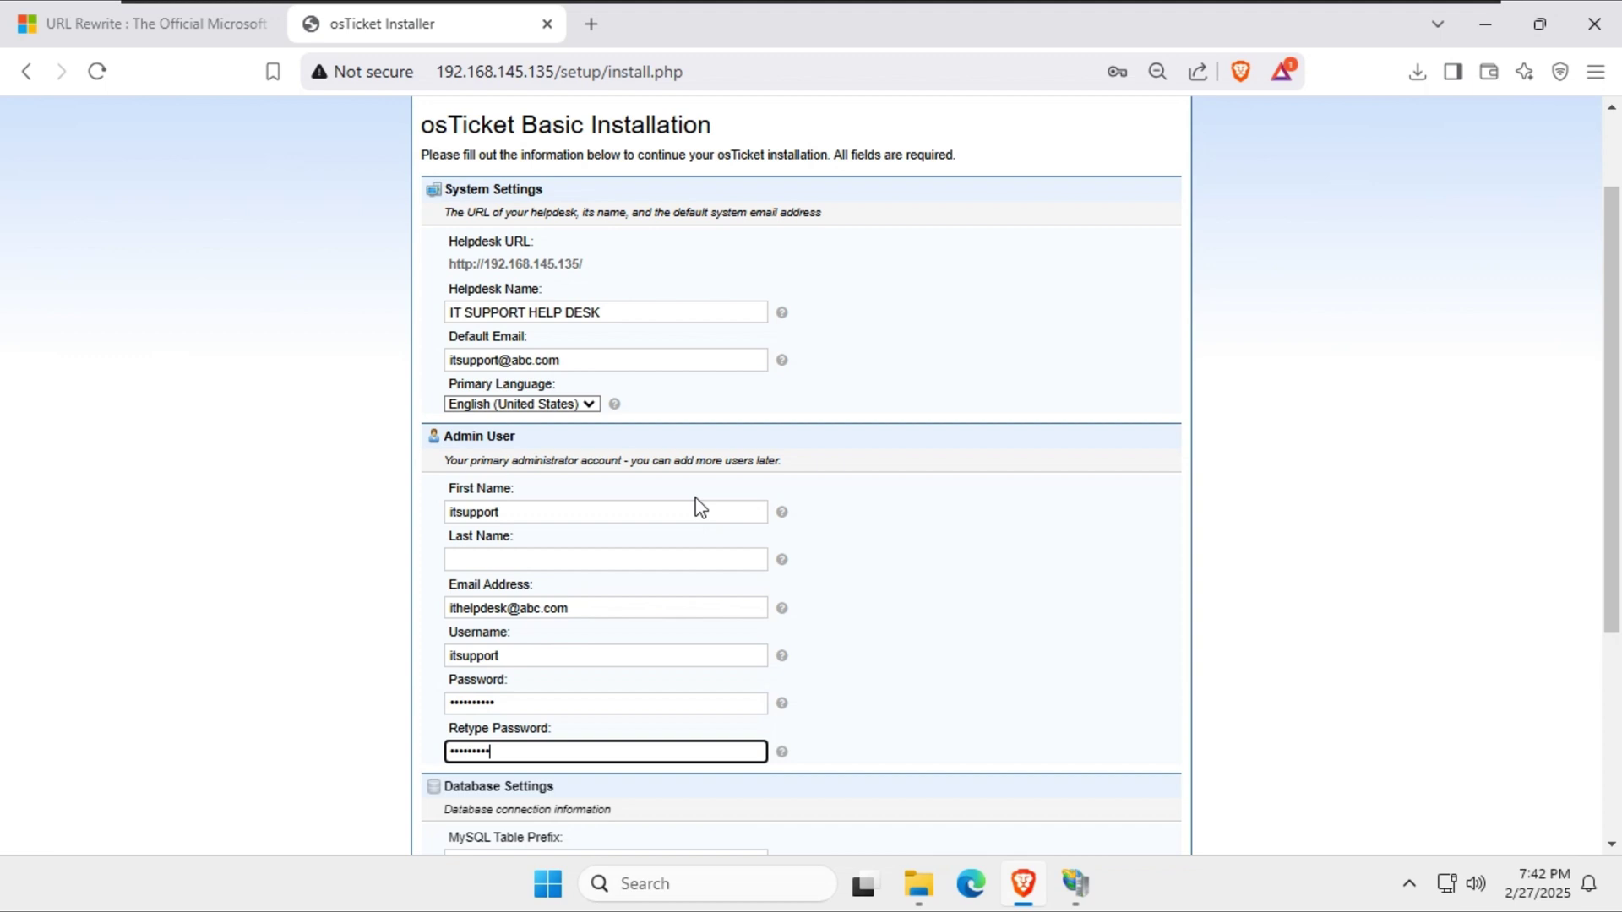
scroll(697, 508, down, 4)
text(••••••••••)
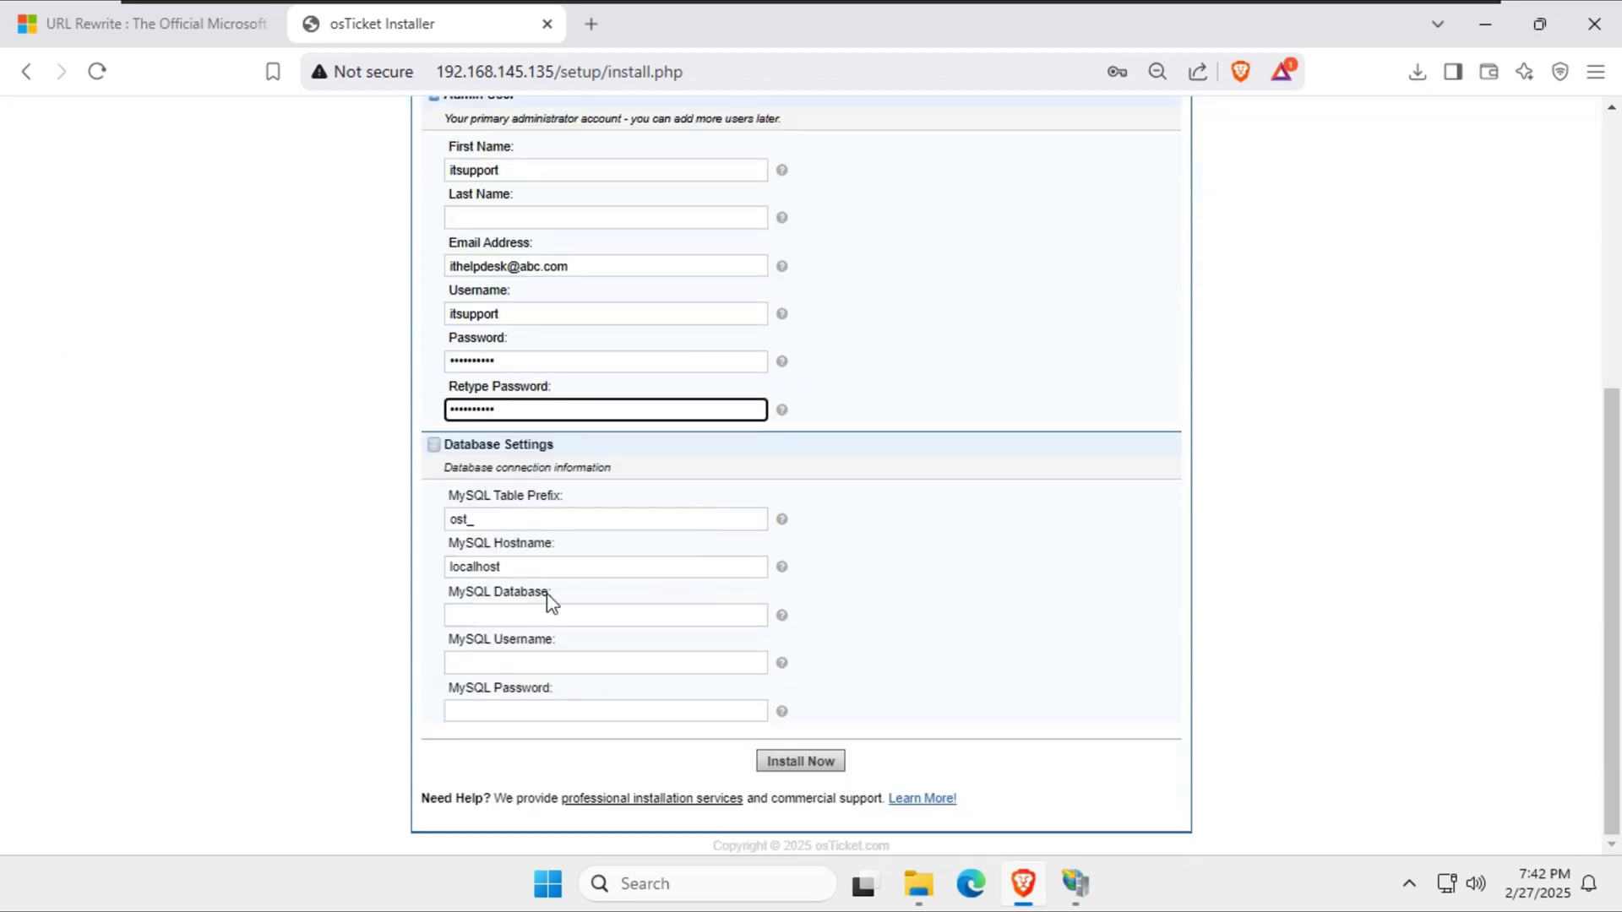
click(480, 619)
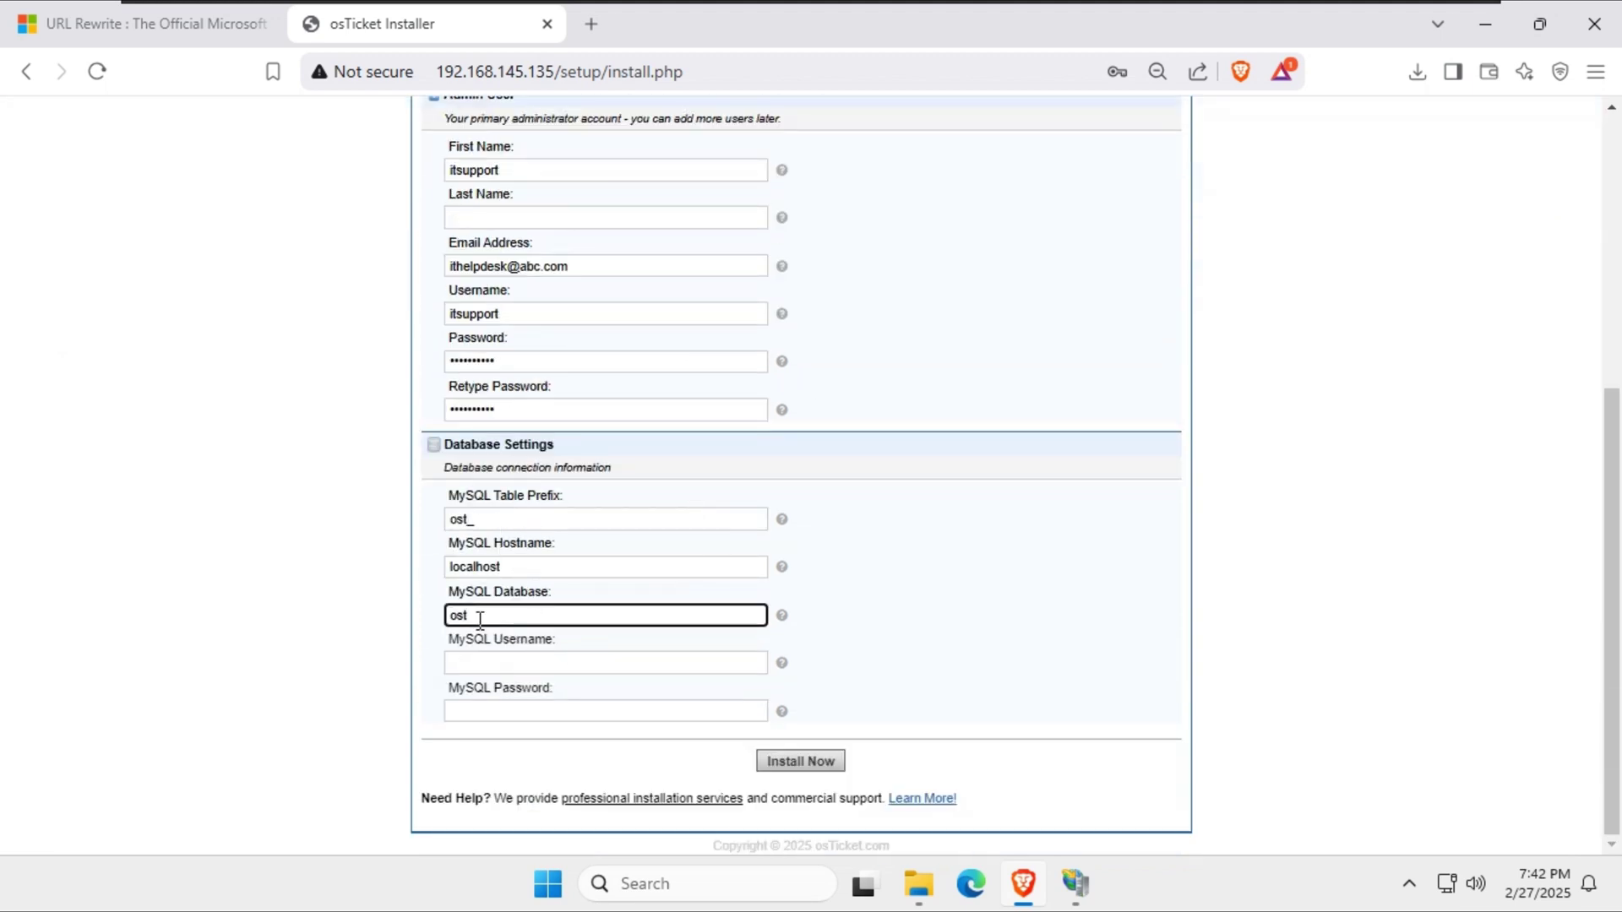
Check the os ticket connection in HeidiSQL and set the installer's MySQL database to osticket-database.
click(1484, 25)
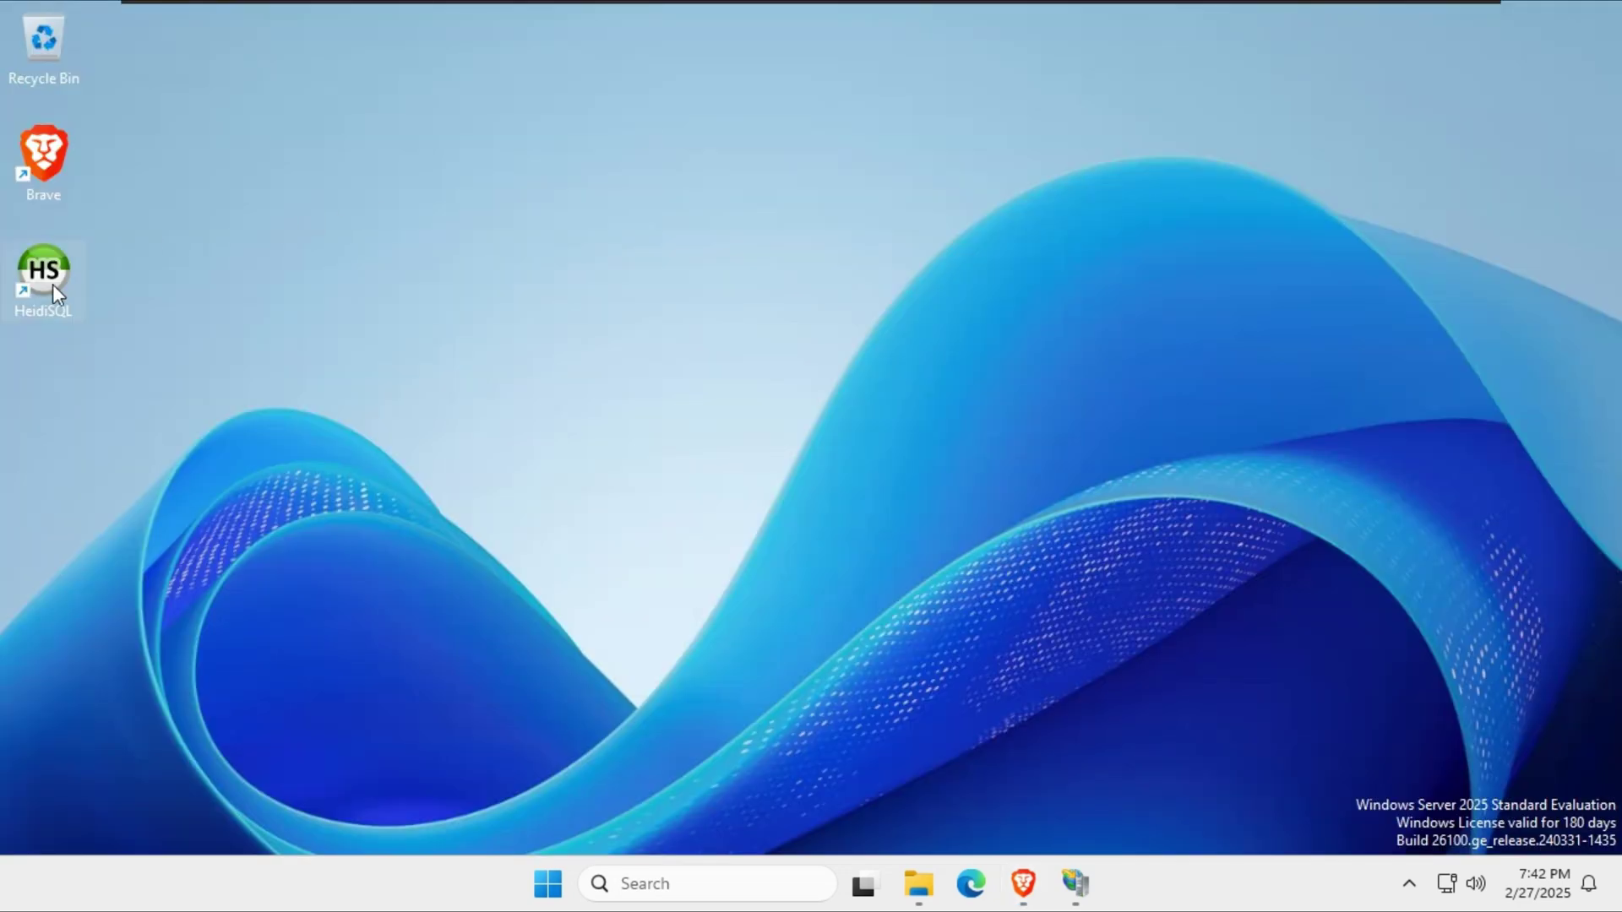
double_click(61, 296)
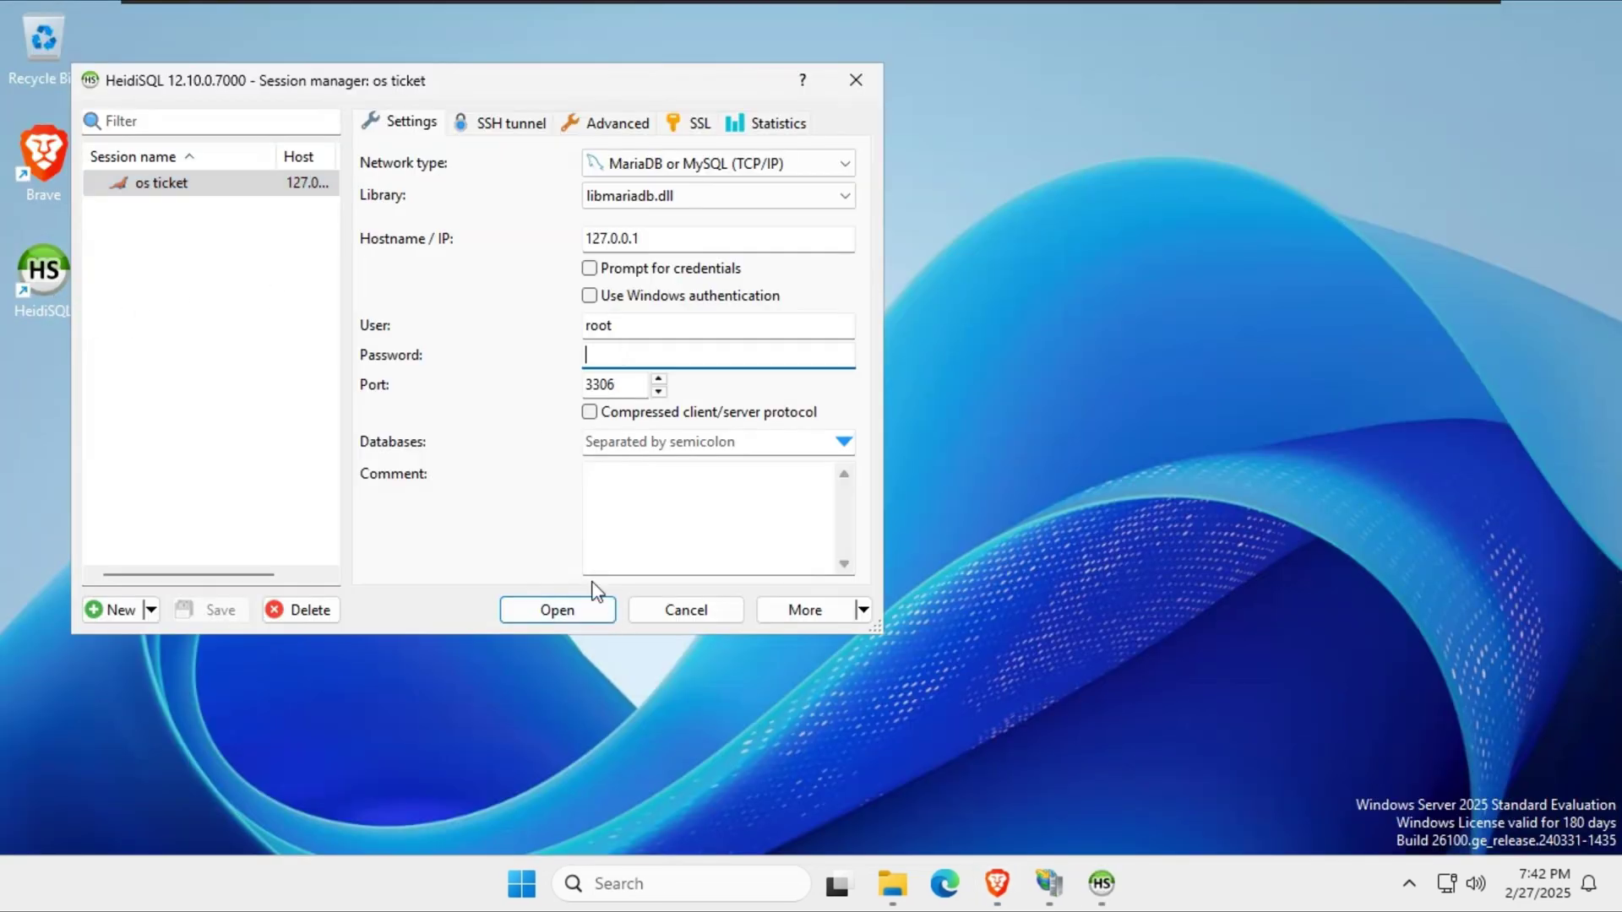
click(554, 608)
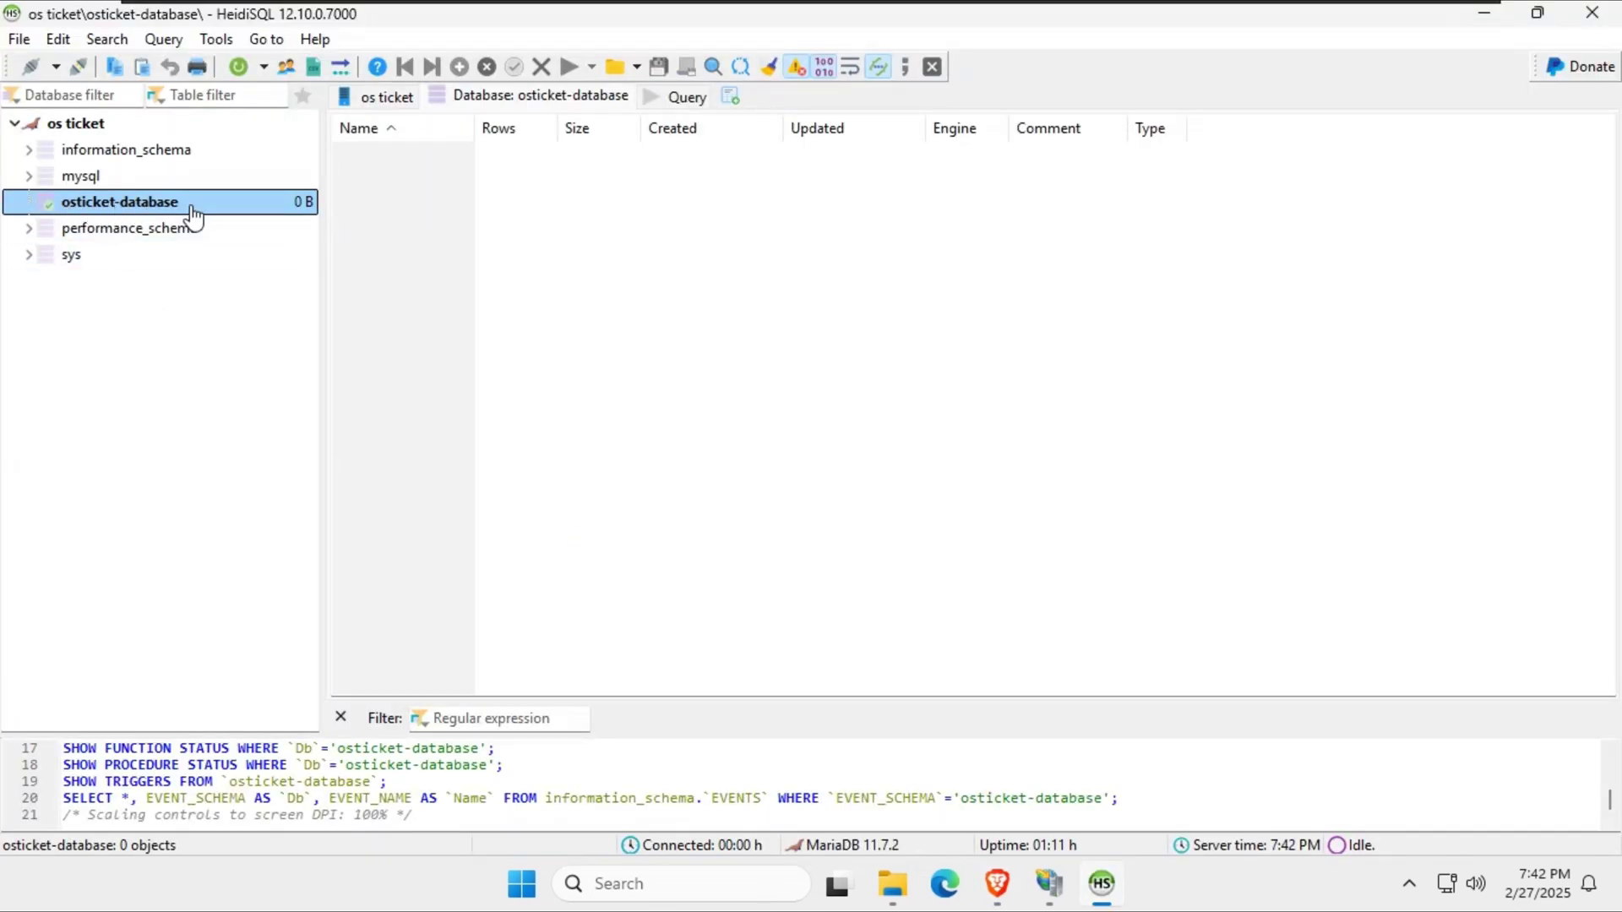
key(alt+Tab)
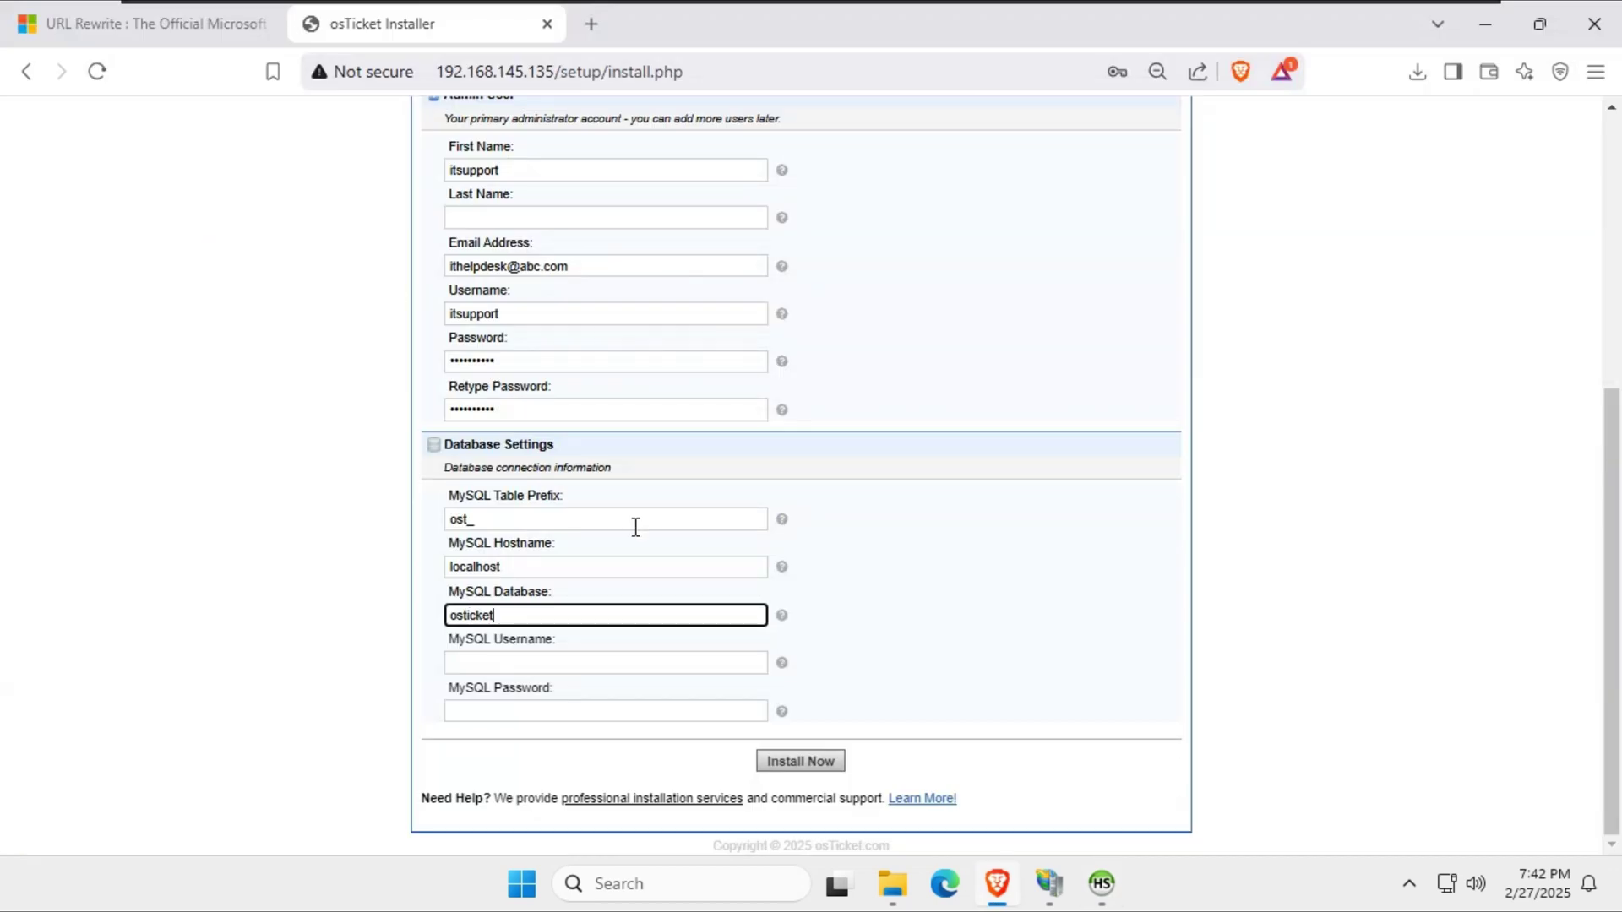
key(BackSpace)
text(e)
key(Tab)
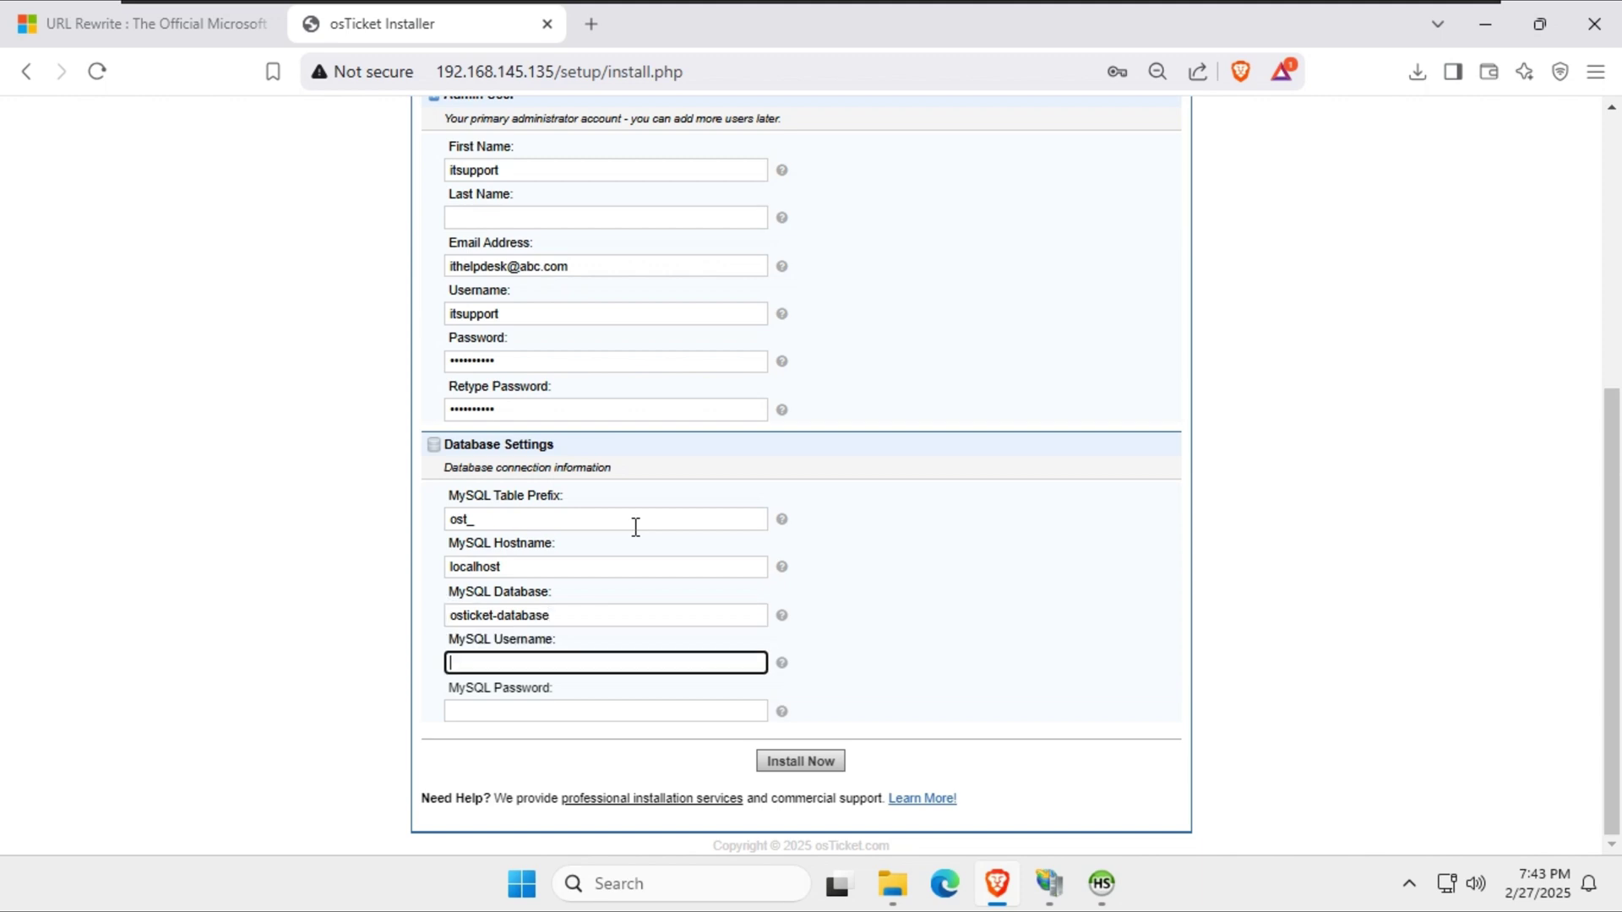
Check the database user accounts in HeidiSQL's User manager.
click(1102, 884)
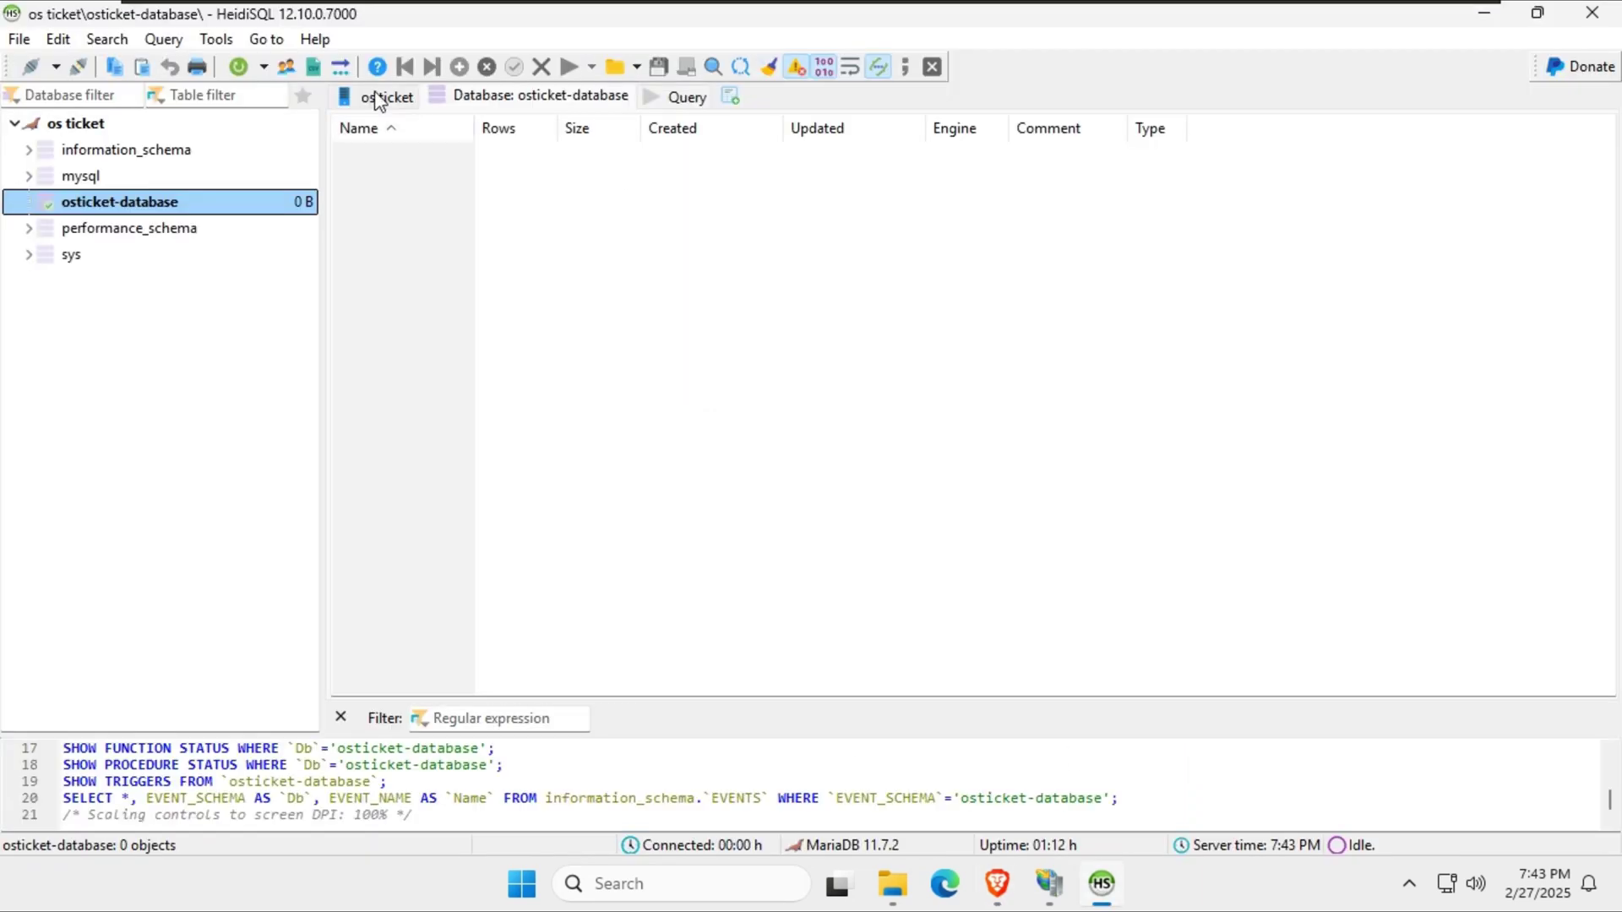
click(286, 67)
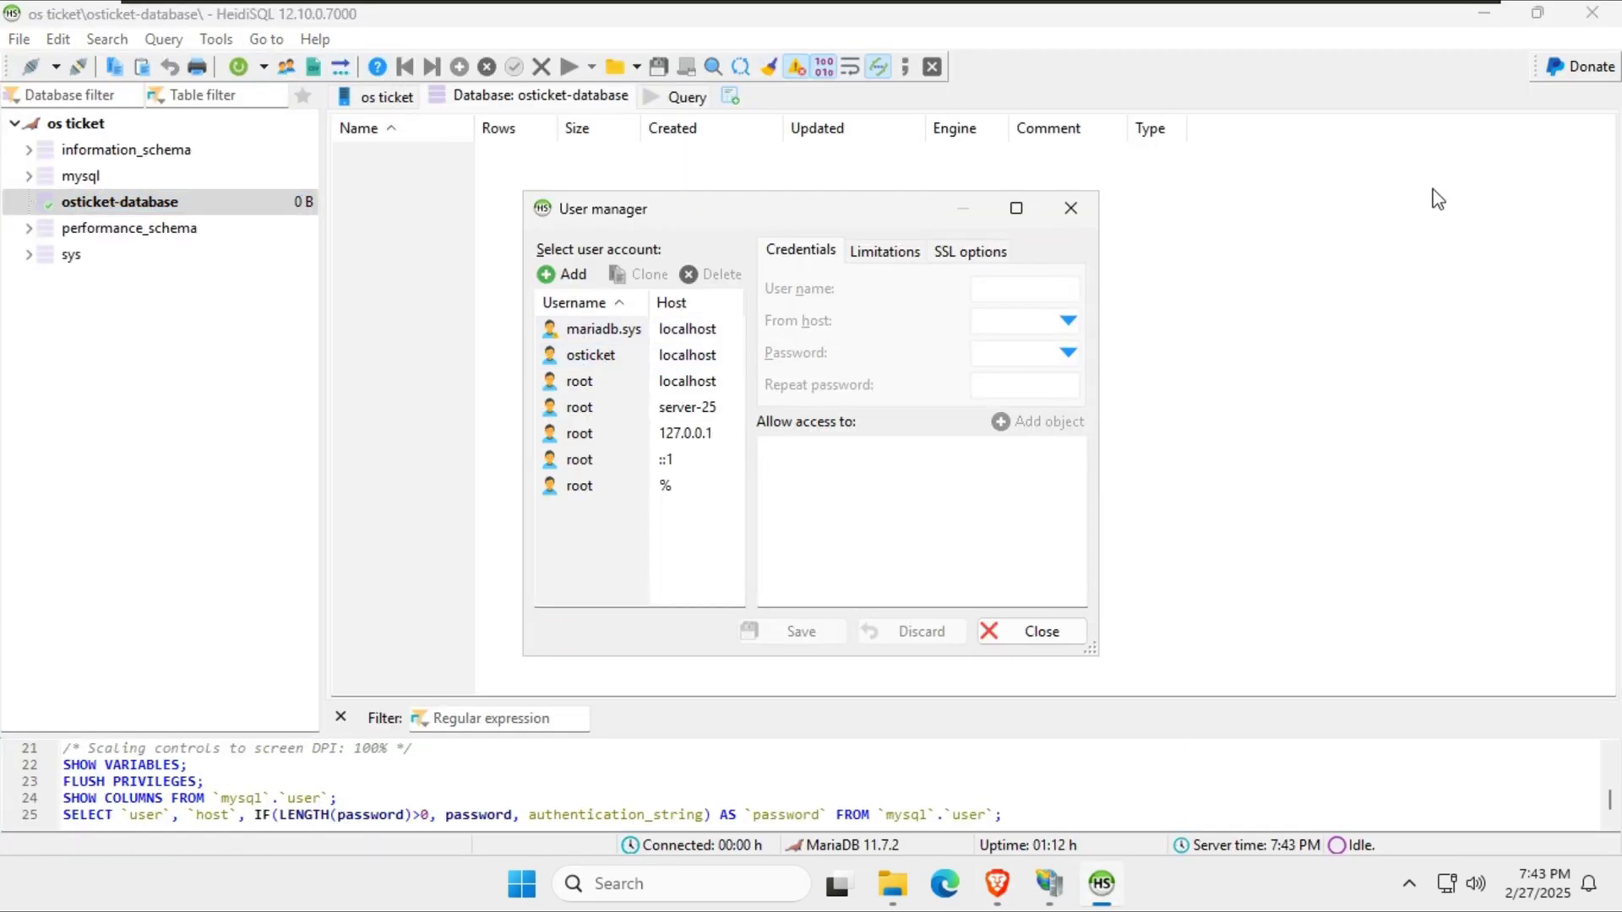
mouse_move(1486, 52)
click(1070, 207)
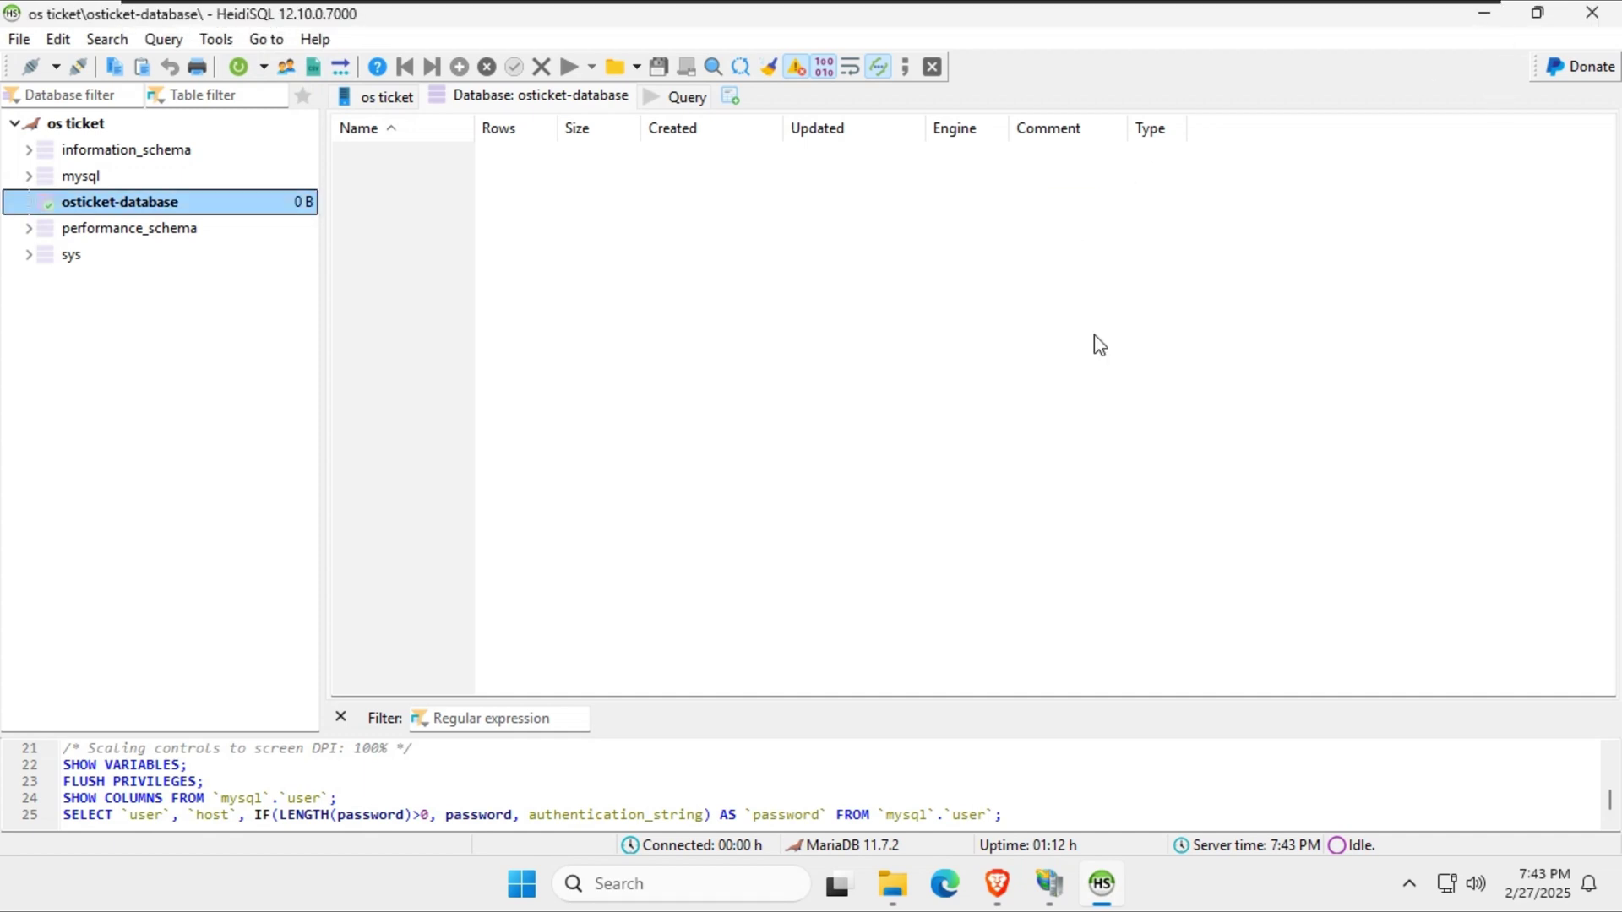
click(1482, 19)
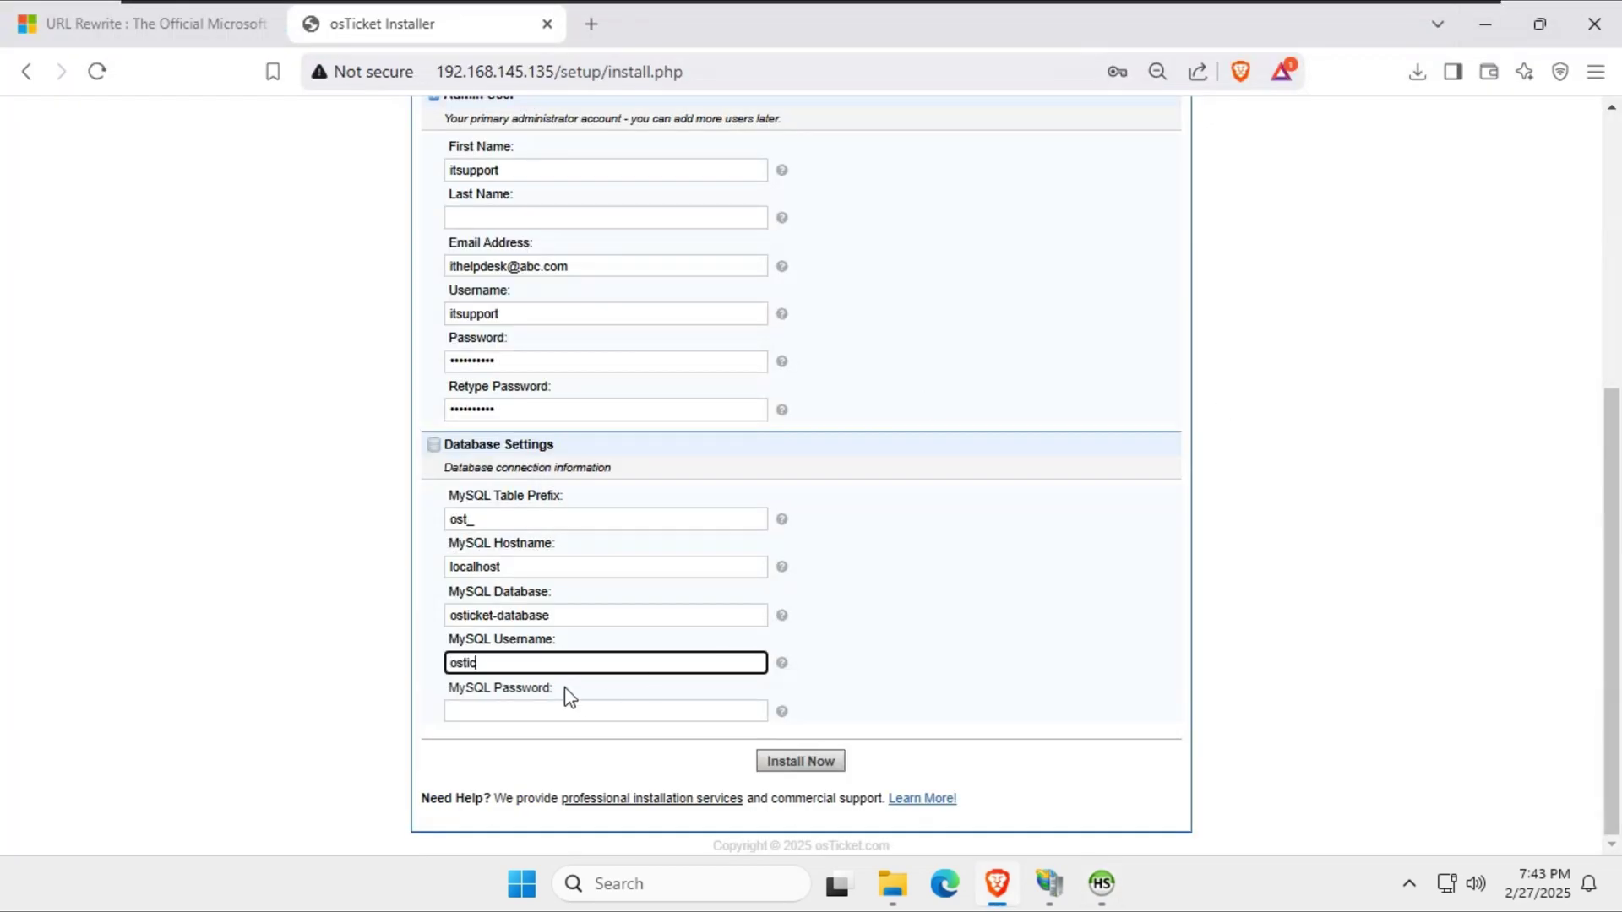
Complete the MySQL username and password and start the installation.
text(ket)
key(Tab)
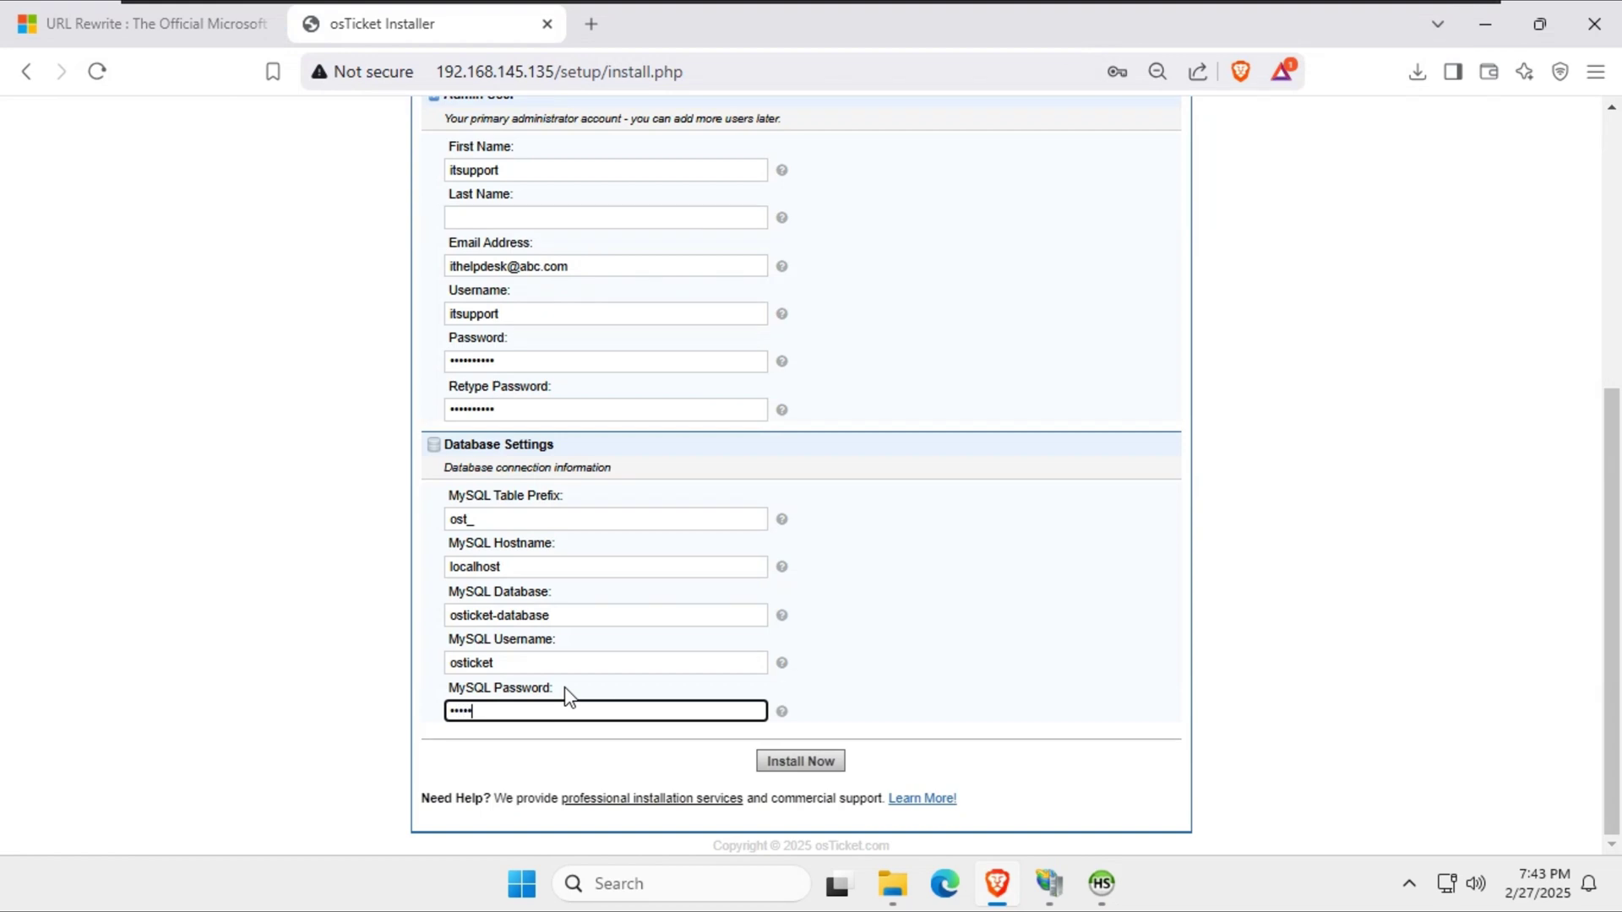
click(803, 762)
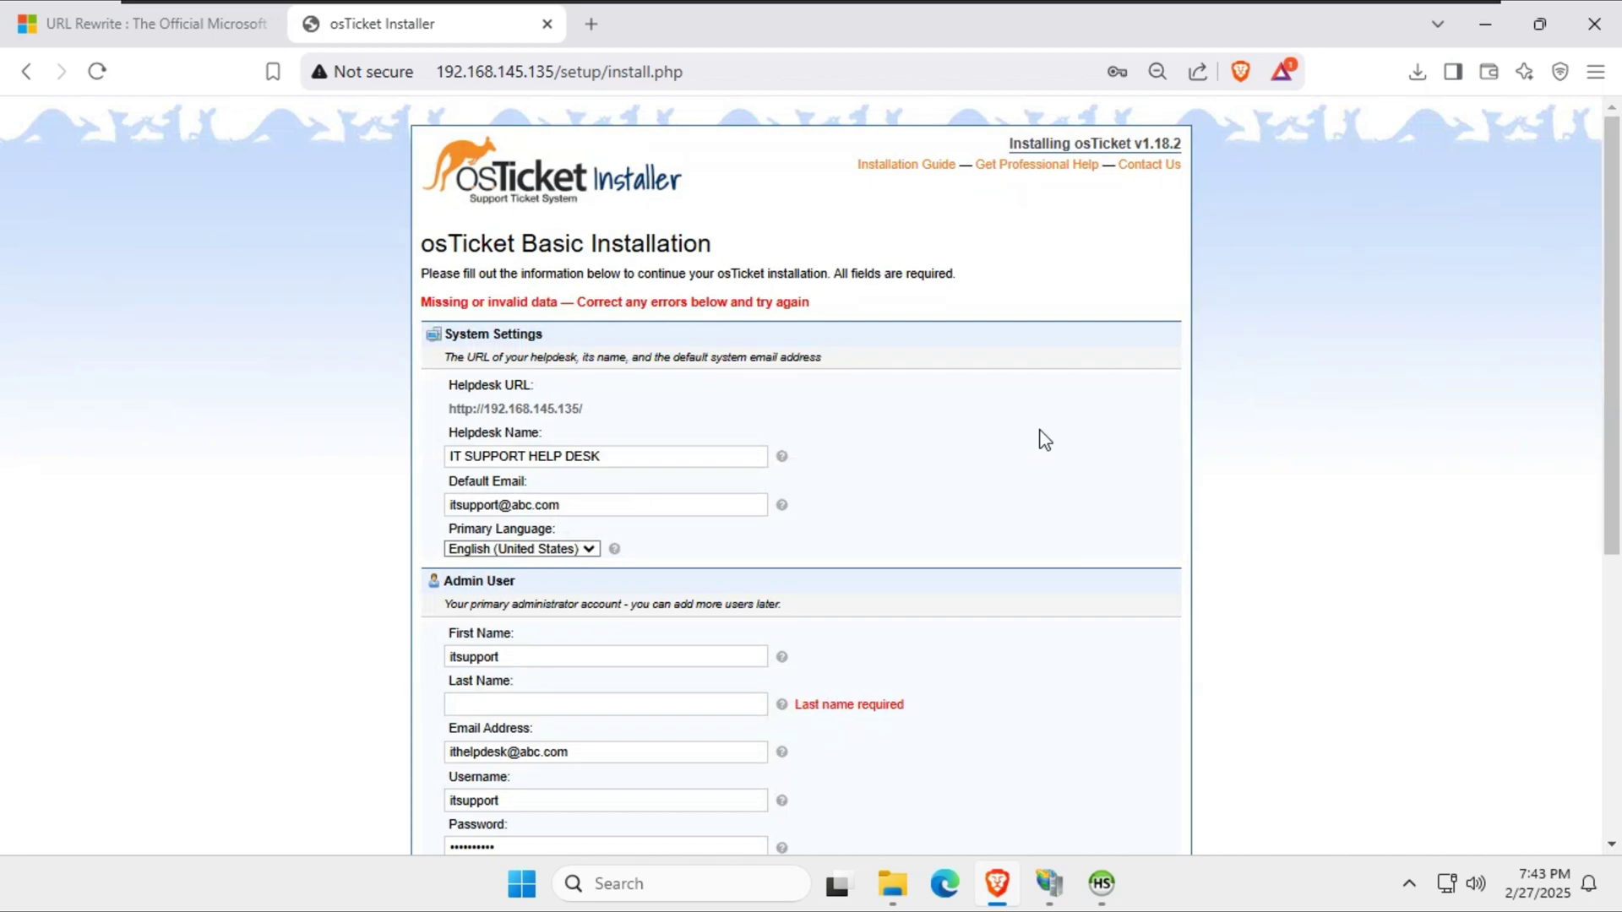
Fill in the missing admin last name, rerun the install, and read the config-permission instructions.
click(634, 701)
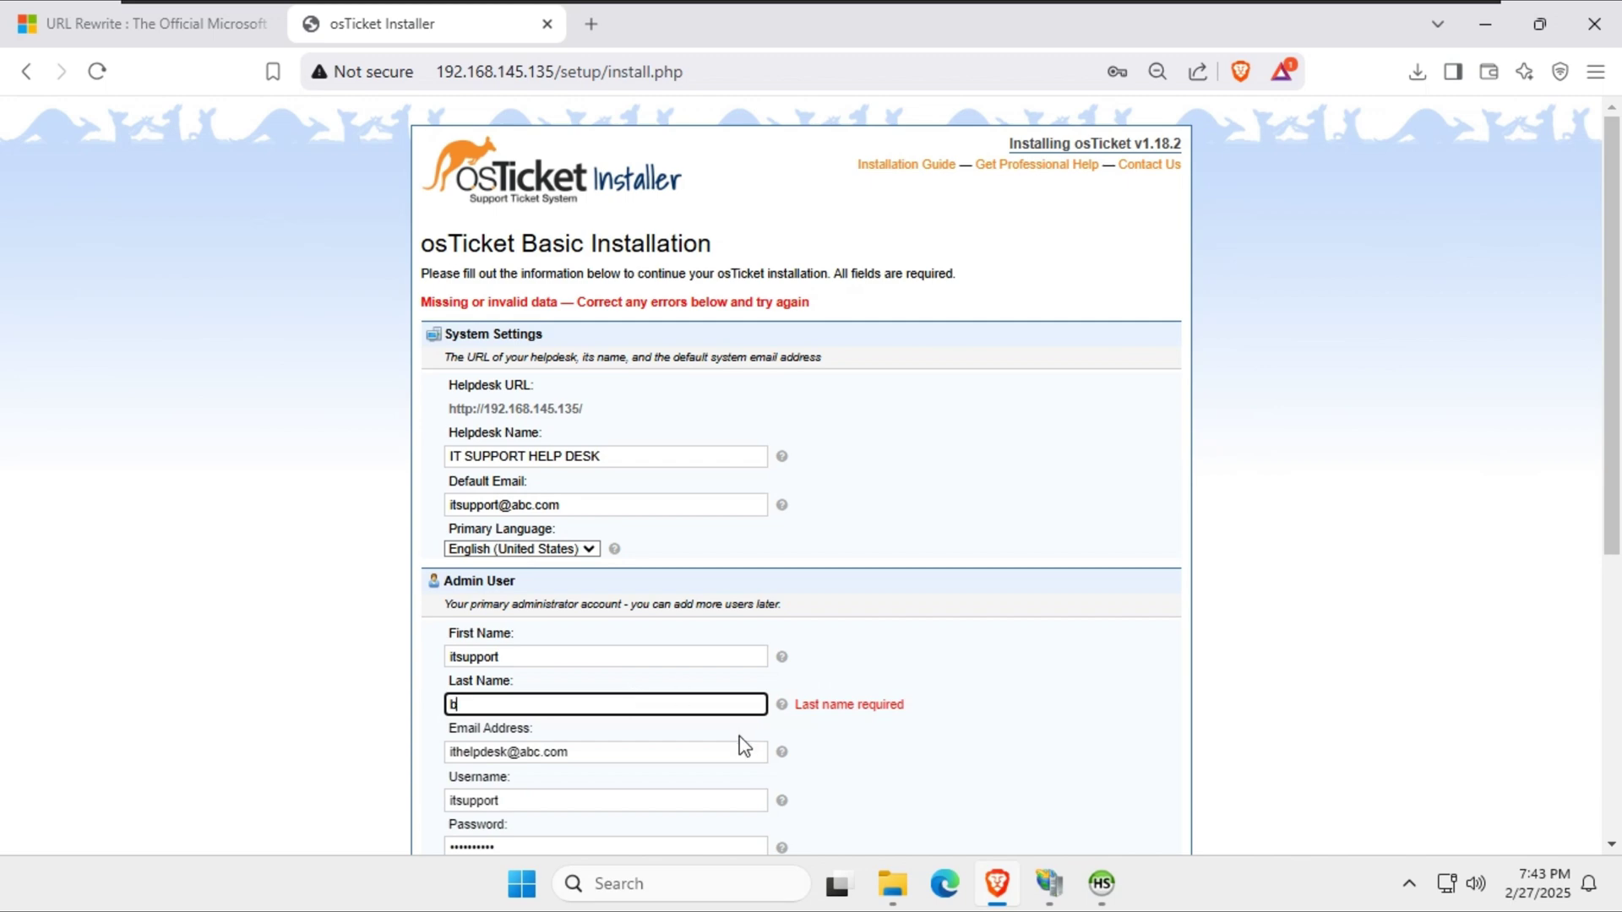
scroll(742, 743, down, 5)
click(818, 769)
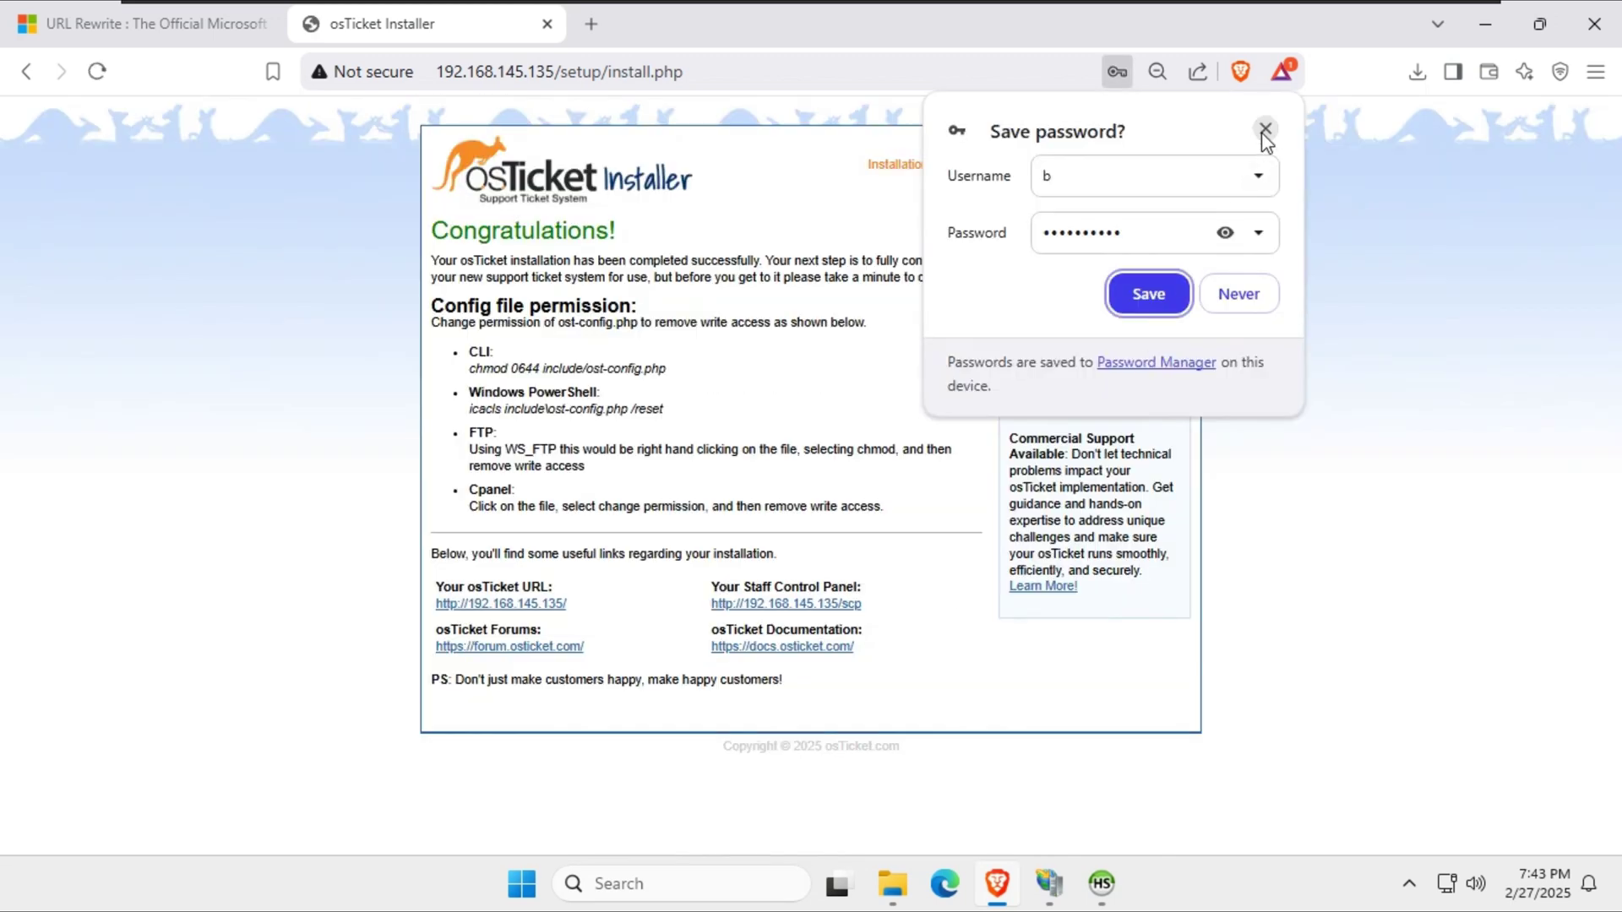
click(1263, 129)
drag(435, 307, 692, 314)
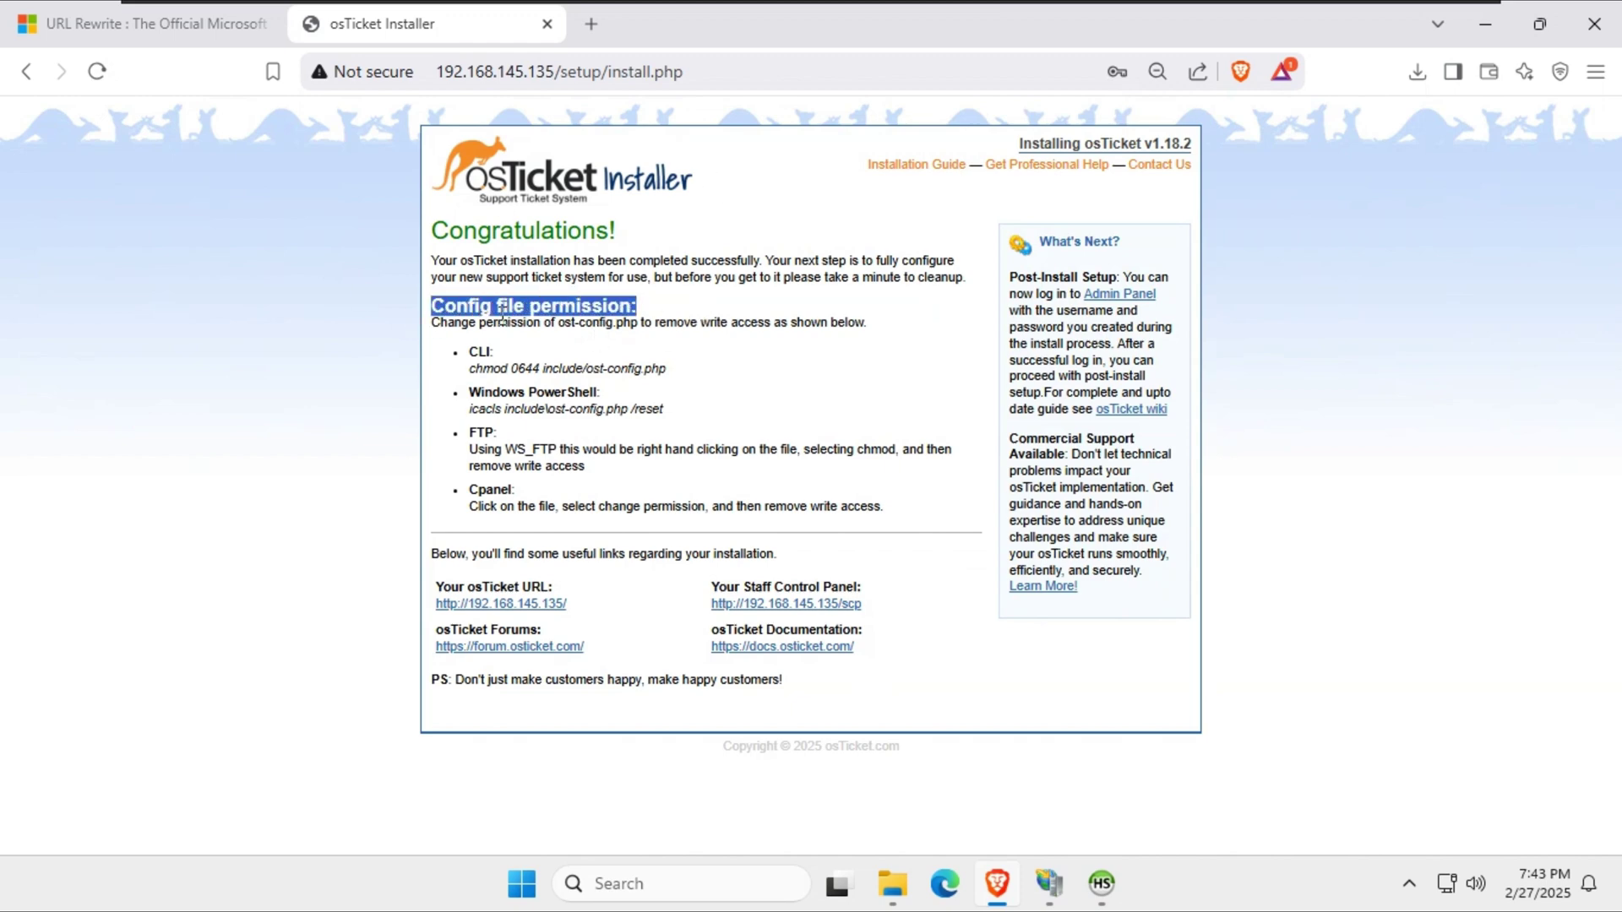
drag(433, 323, 856, 338)
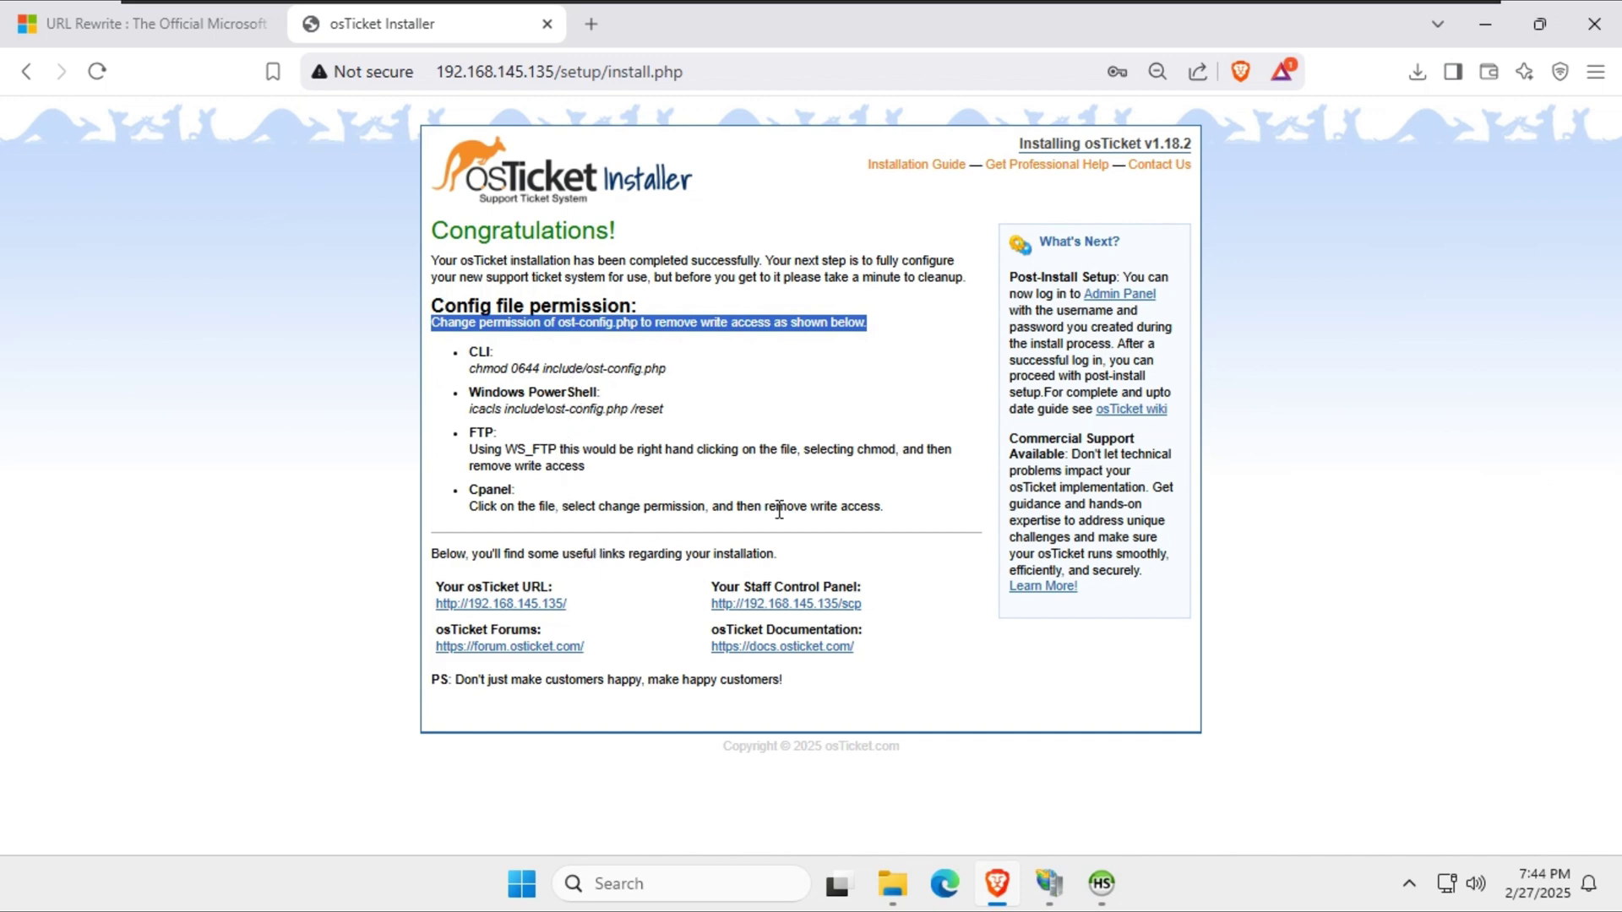
Locate ost-config.php in C:\inetpub\wwwroot\osticket\include.
click(1488, 26)
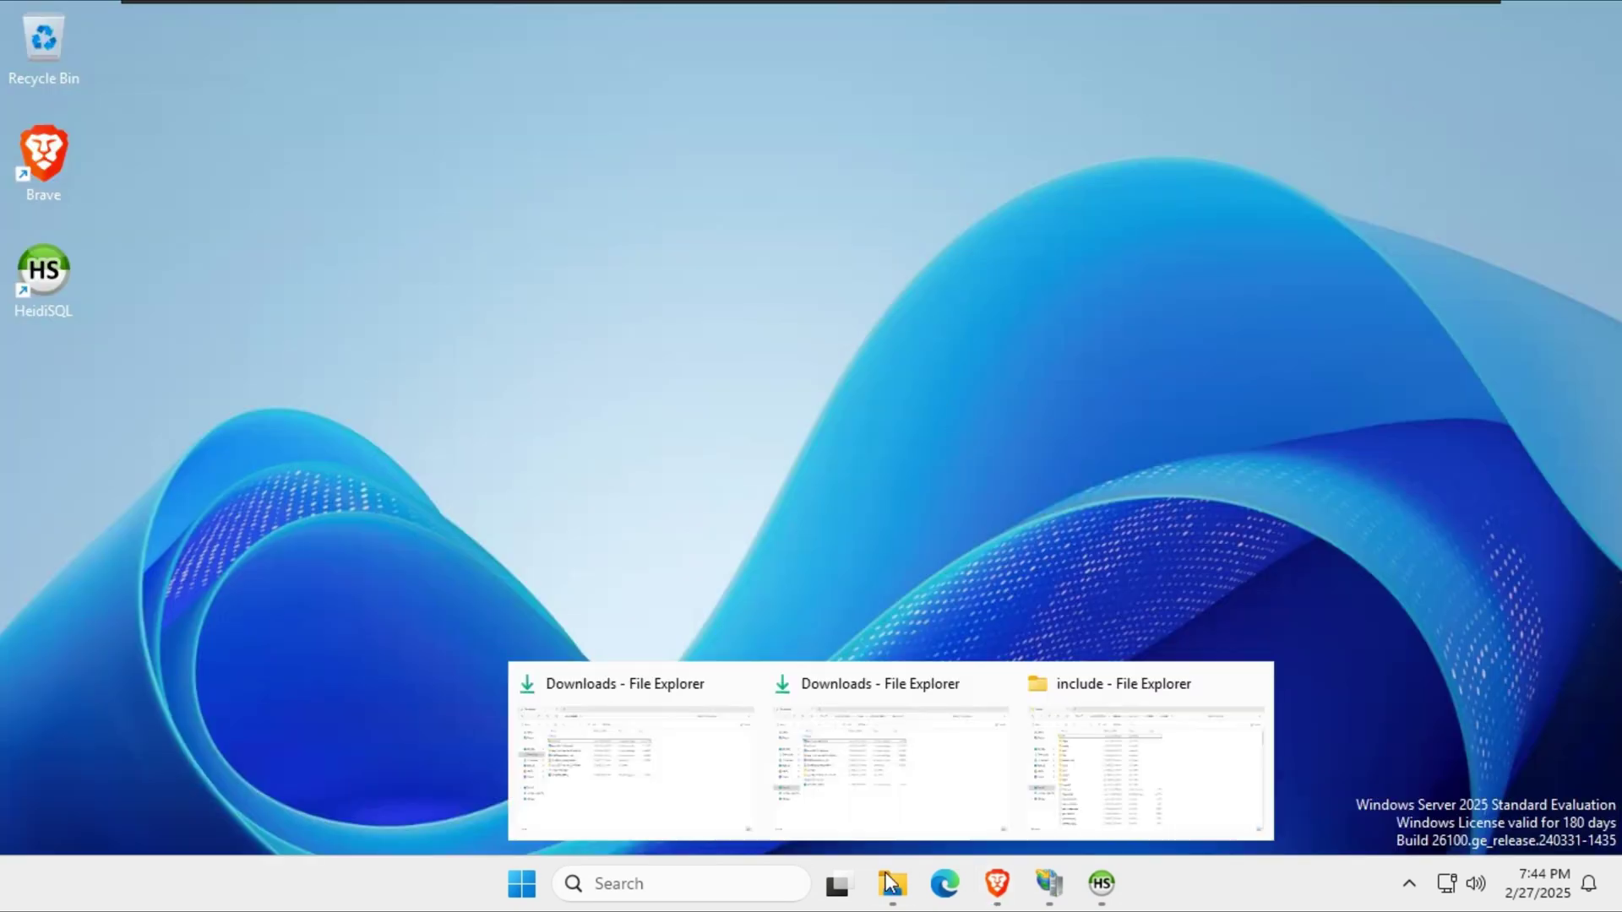
key(super+e)
click(85, 559)
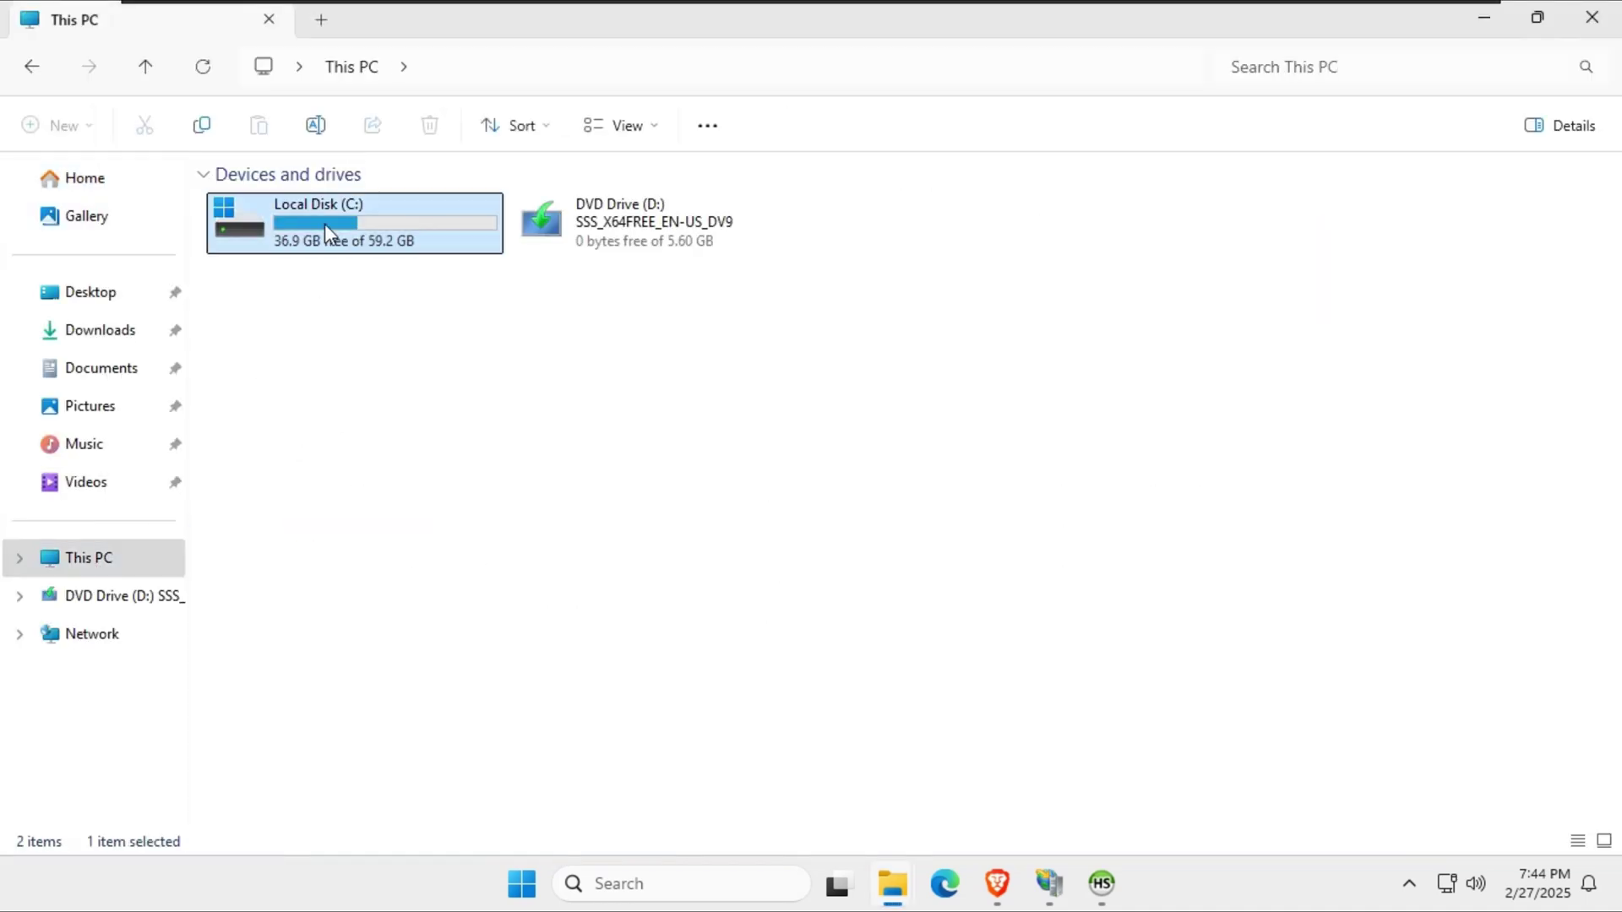
double_click(325, 225)
double_click(271, 205)
double_click(309, 337)
double_click(286, 204)
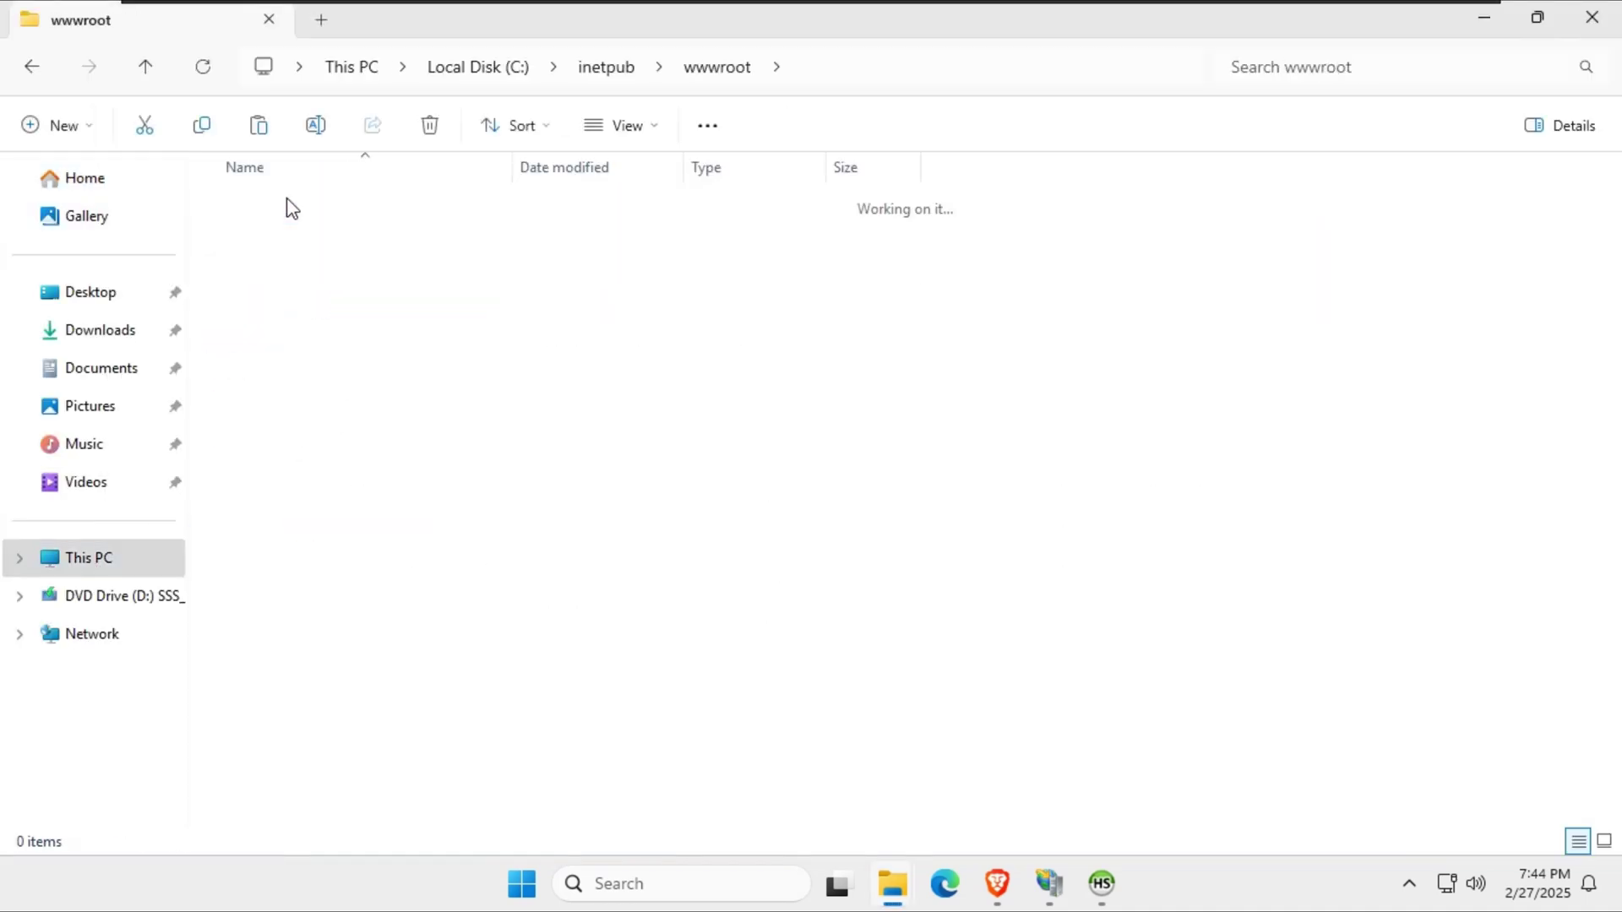
click(272, 373)
double_click(272, 372)
scroll(287, 380, down, 3)
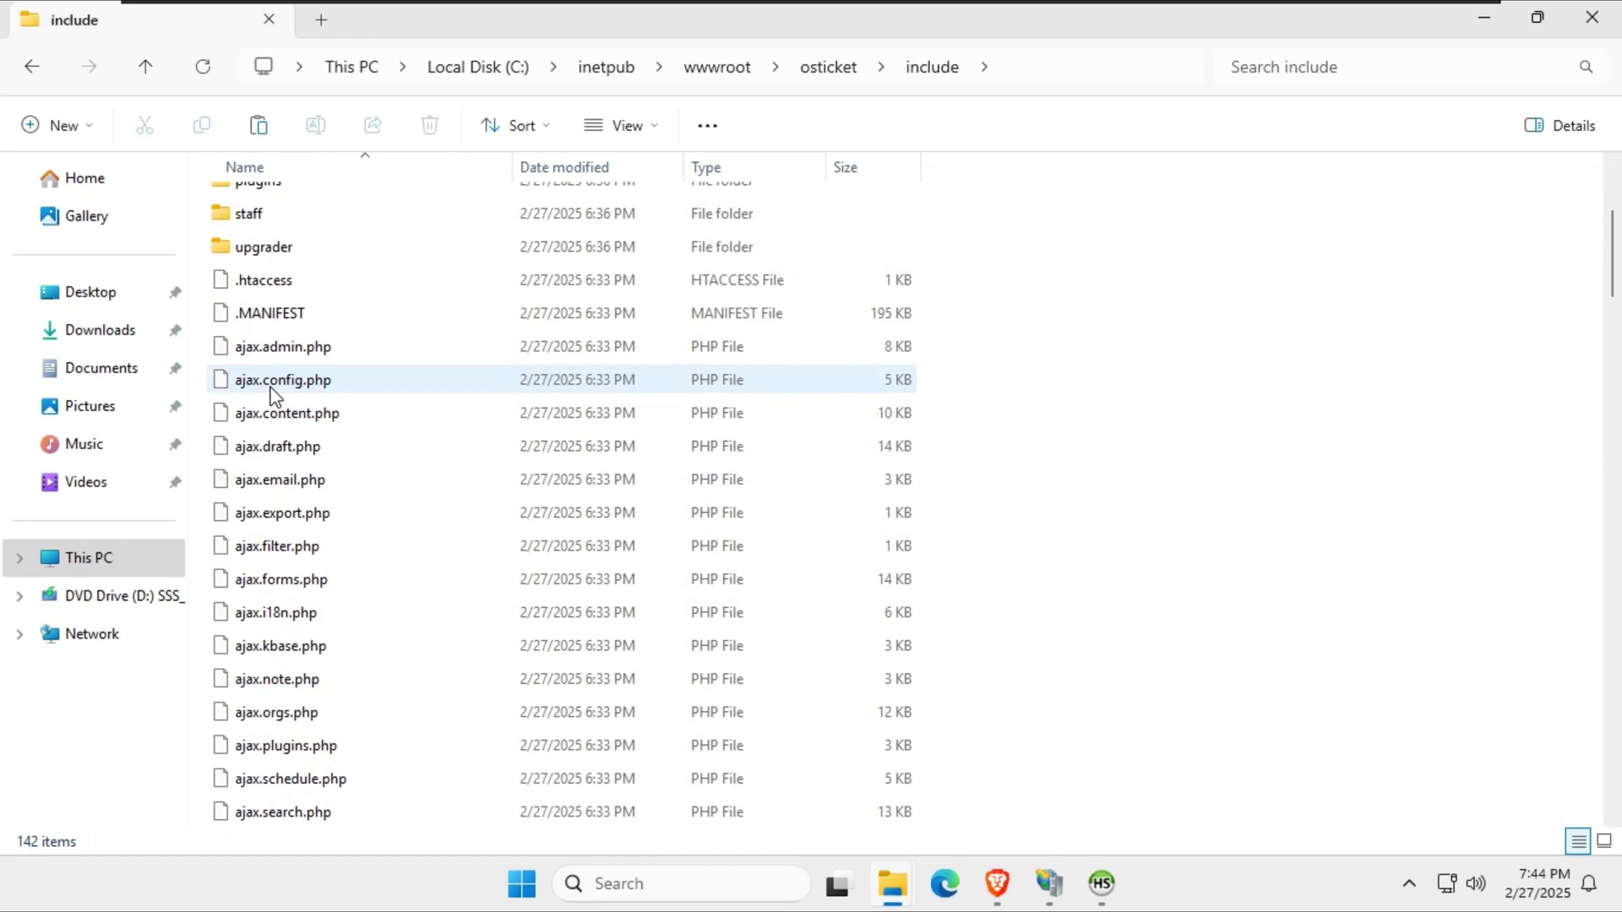
text(o)
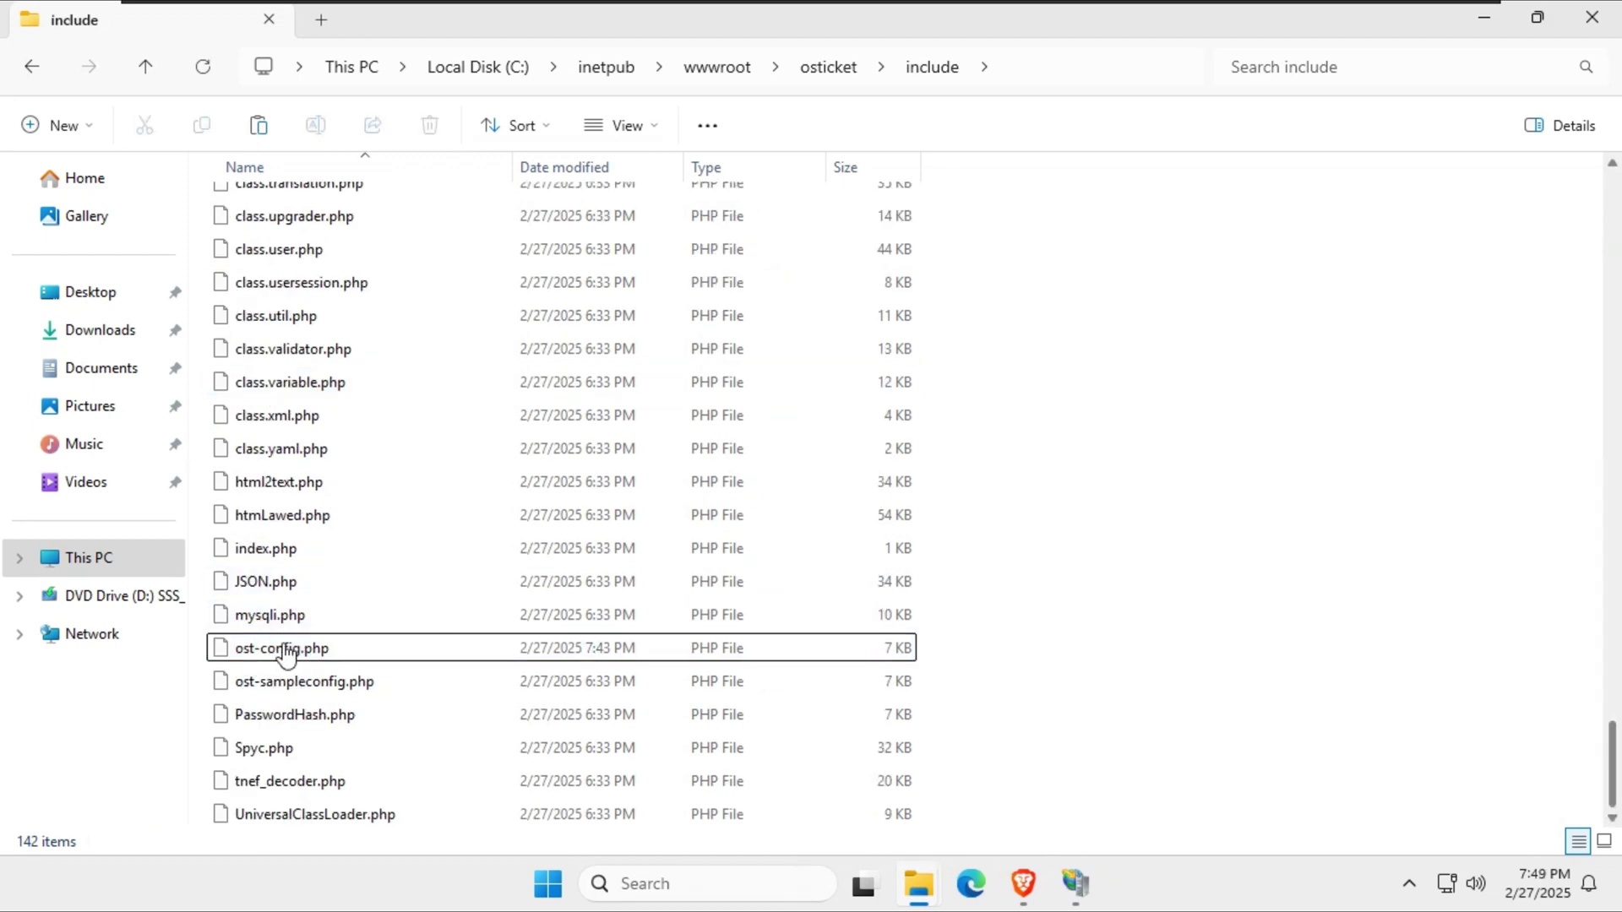
Disable inheritance on ost-config.php, converting inherited permissions to explicit entries.
right_click(282, 651)
key(alt+Enter)
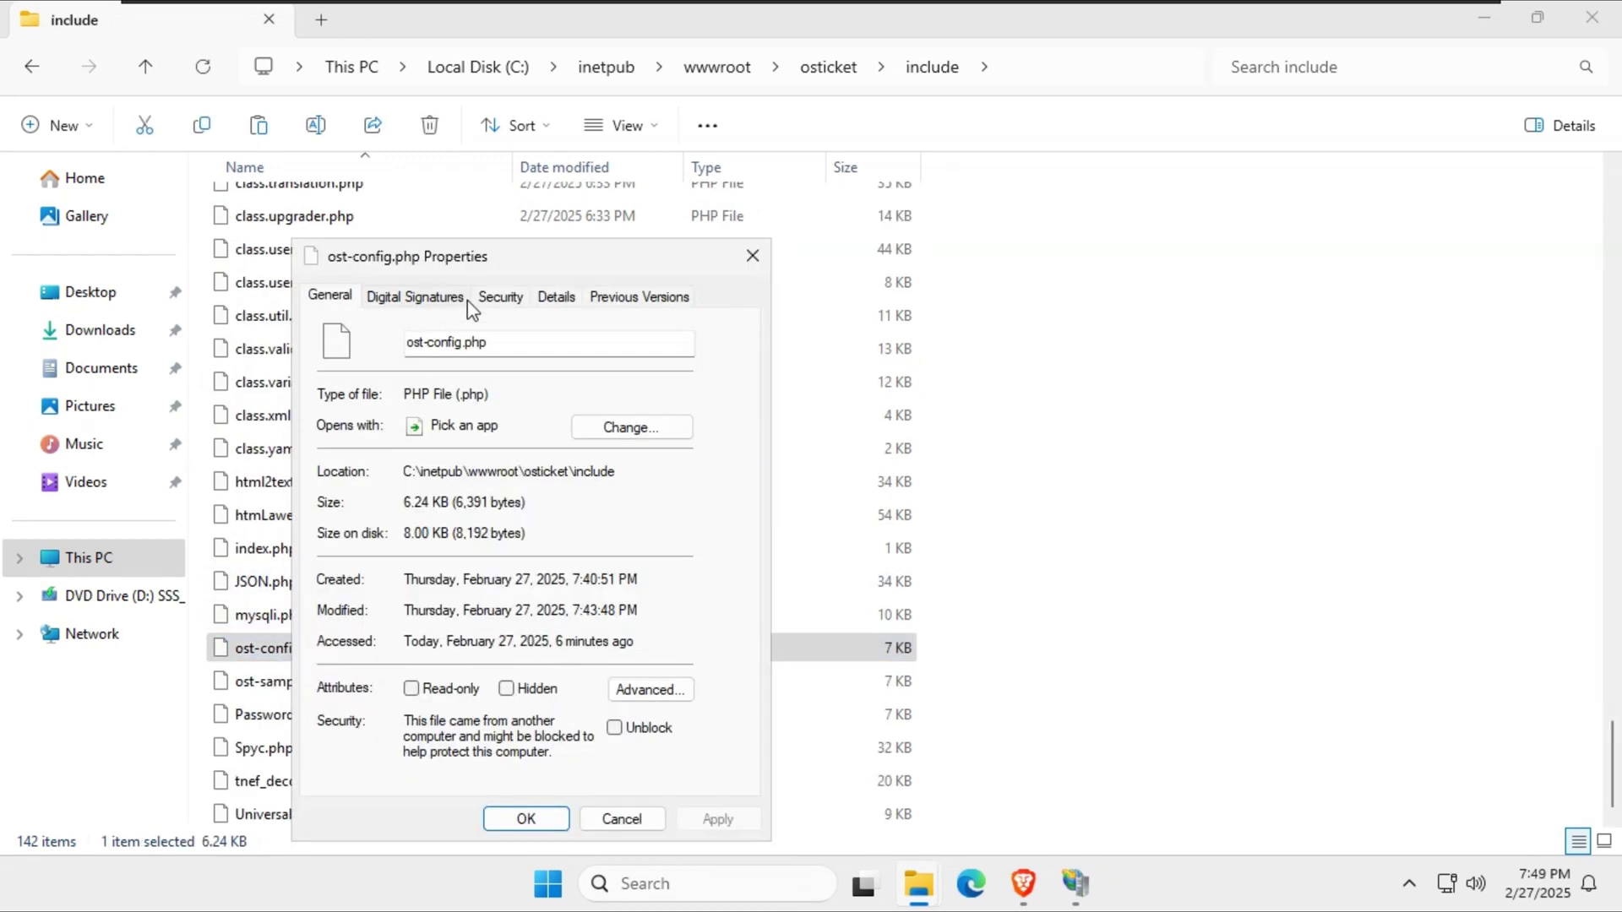
click(490, 295)
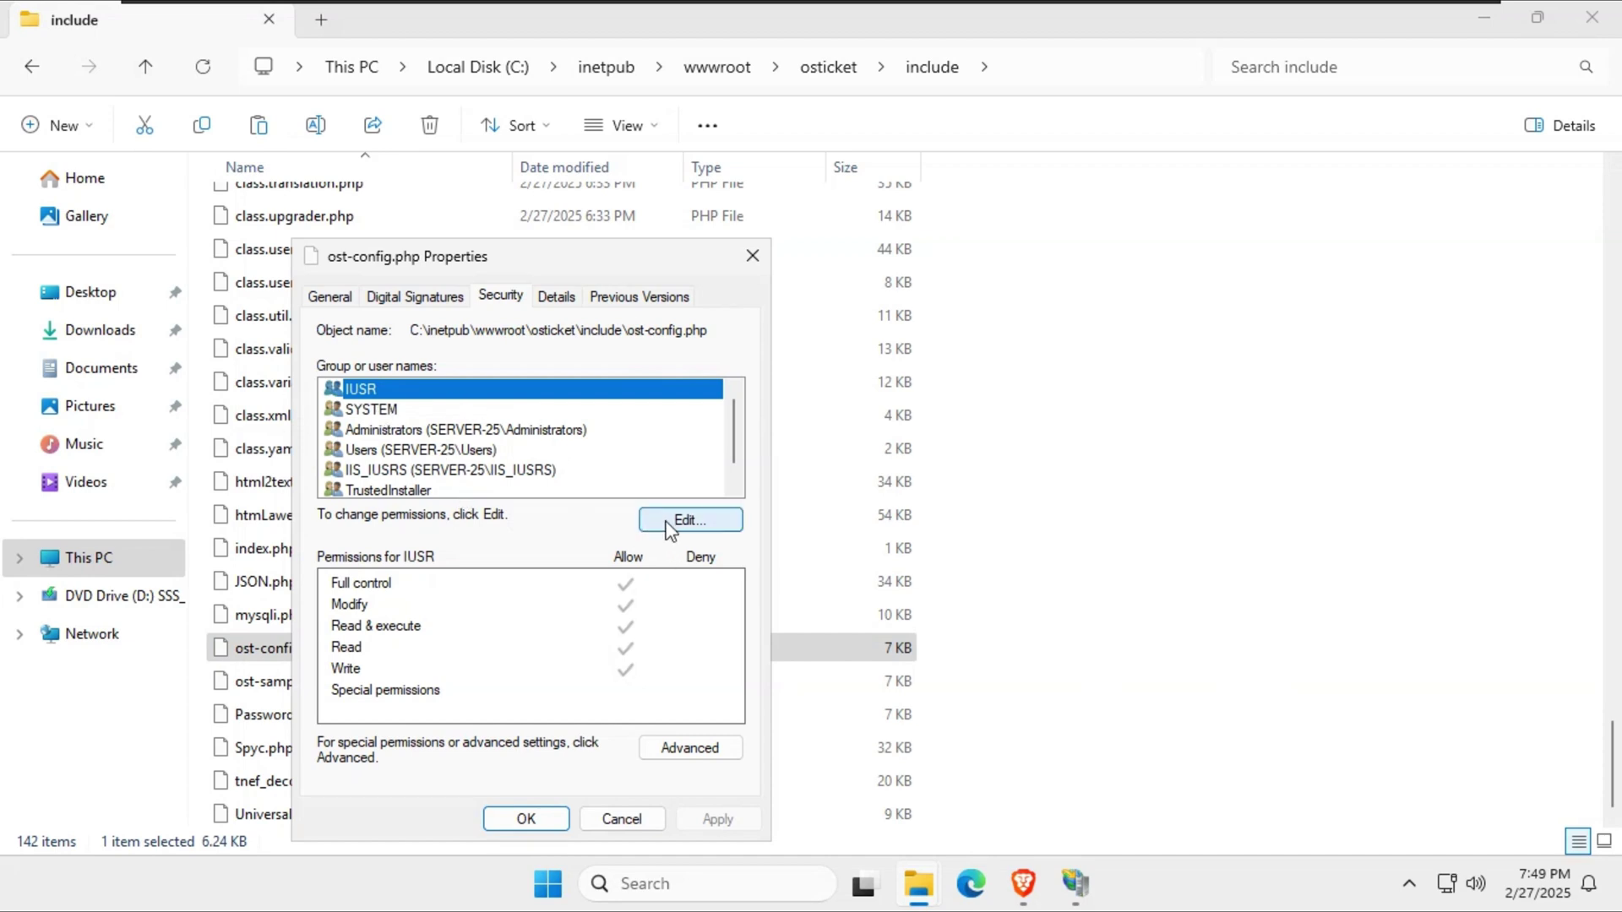
click(688, 748)
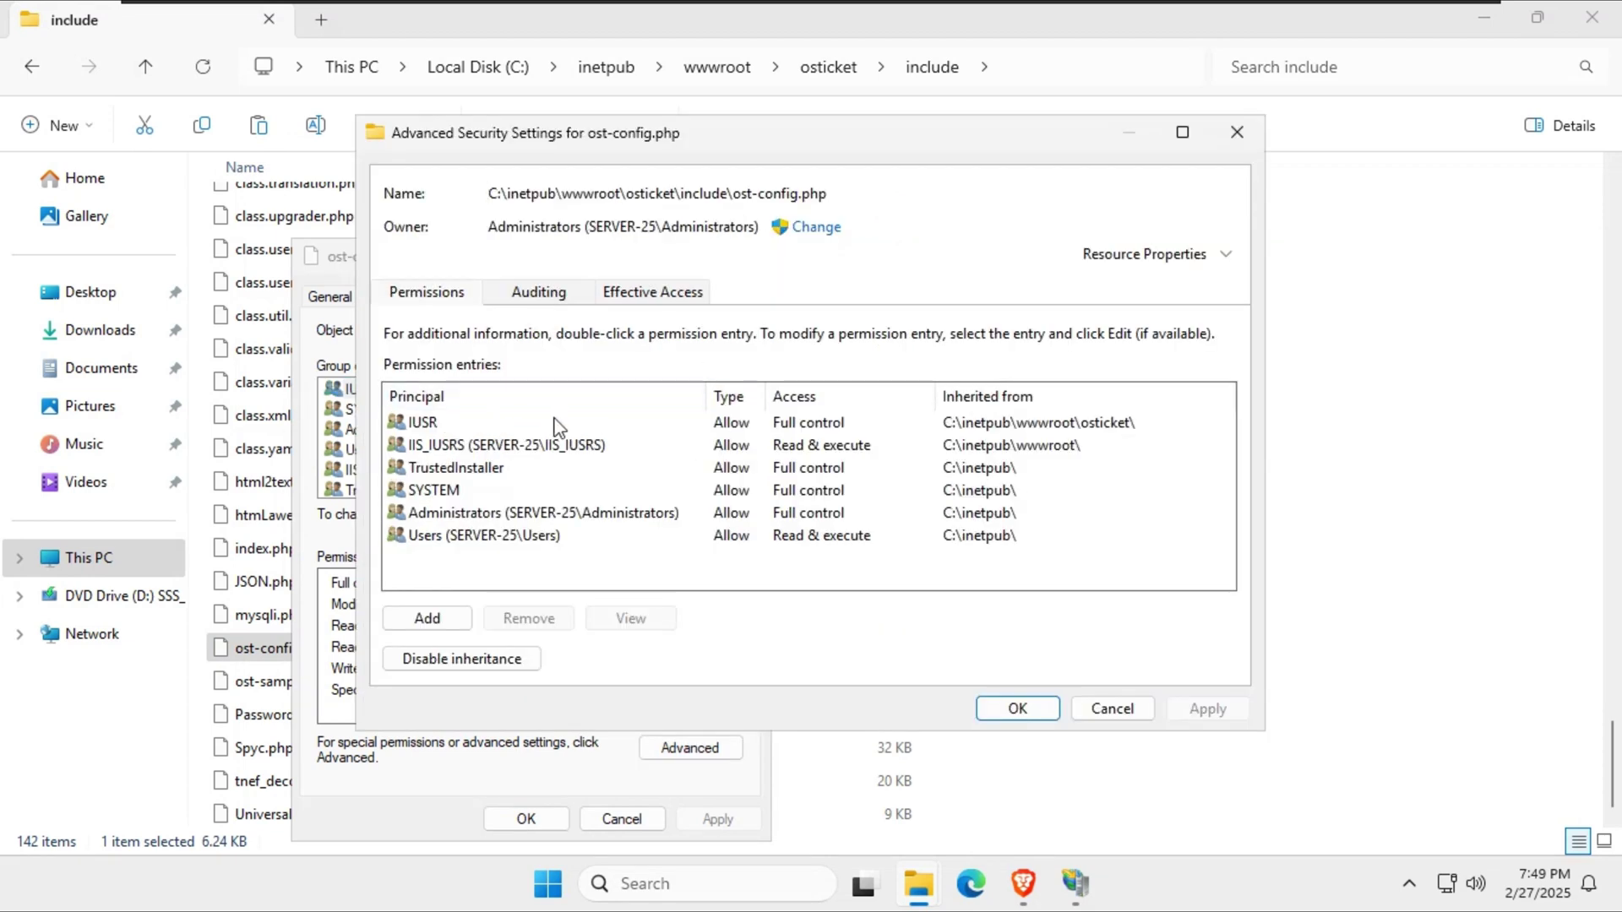
click(717, 424)
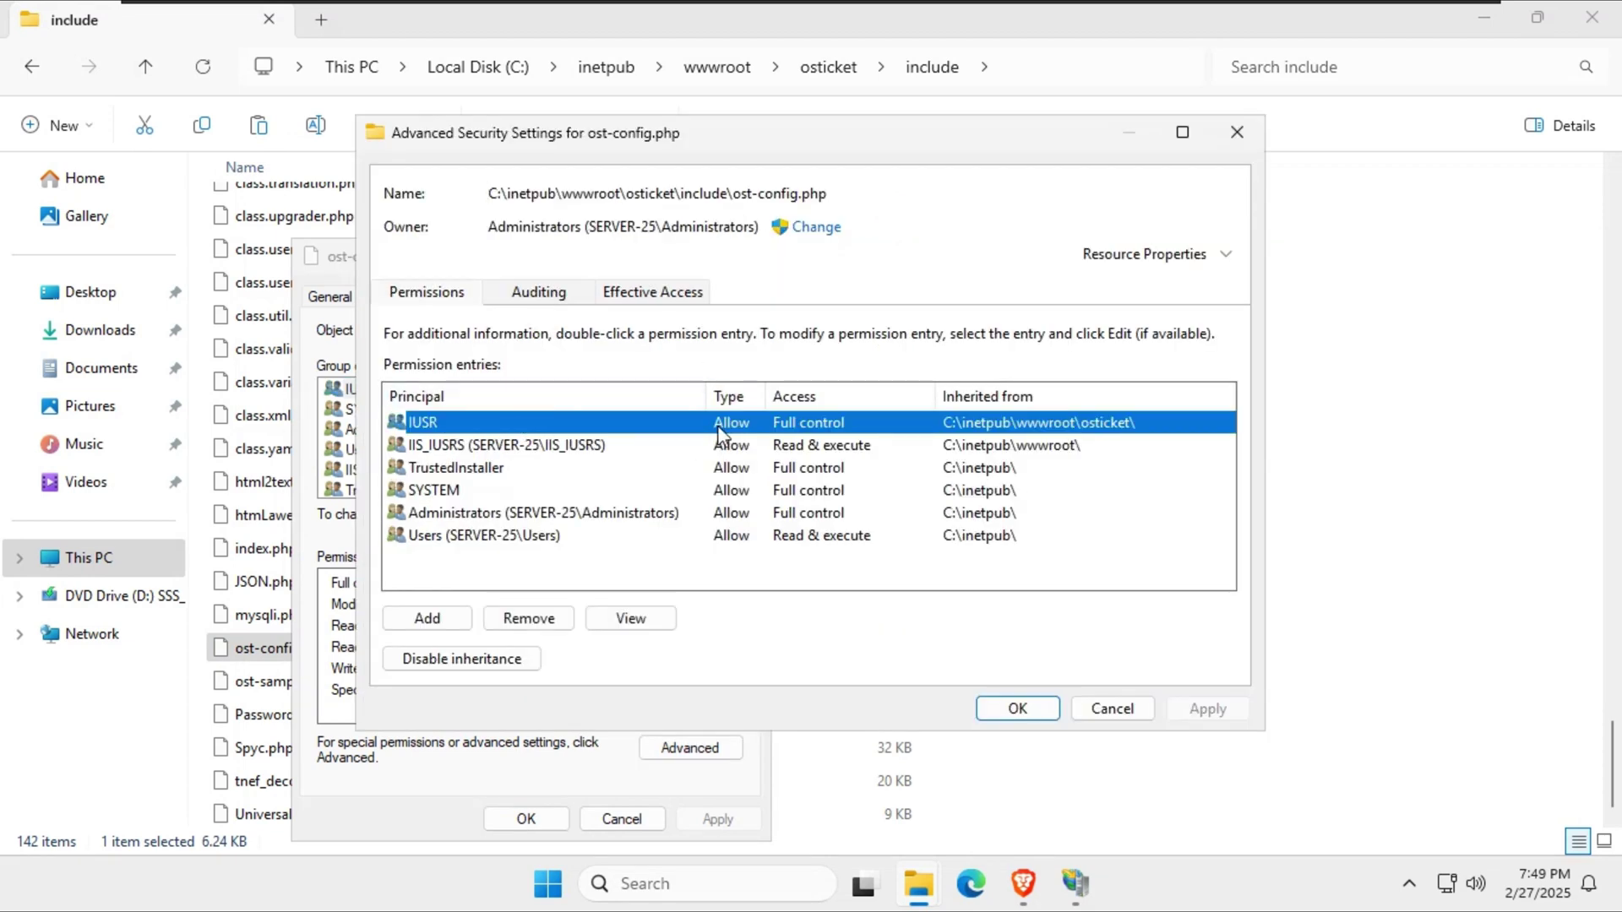
click(464, 659)
click(668, 424)
Remove Write from IUSR on ost-config.php and apply the permission changes.
click(626, 424)
click(625, 617)
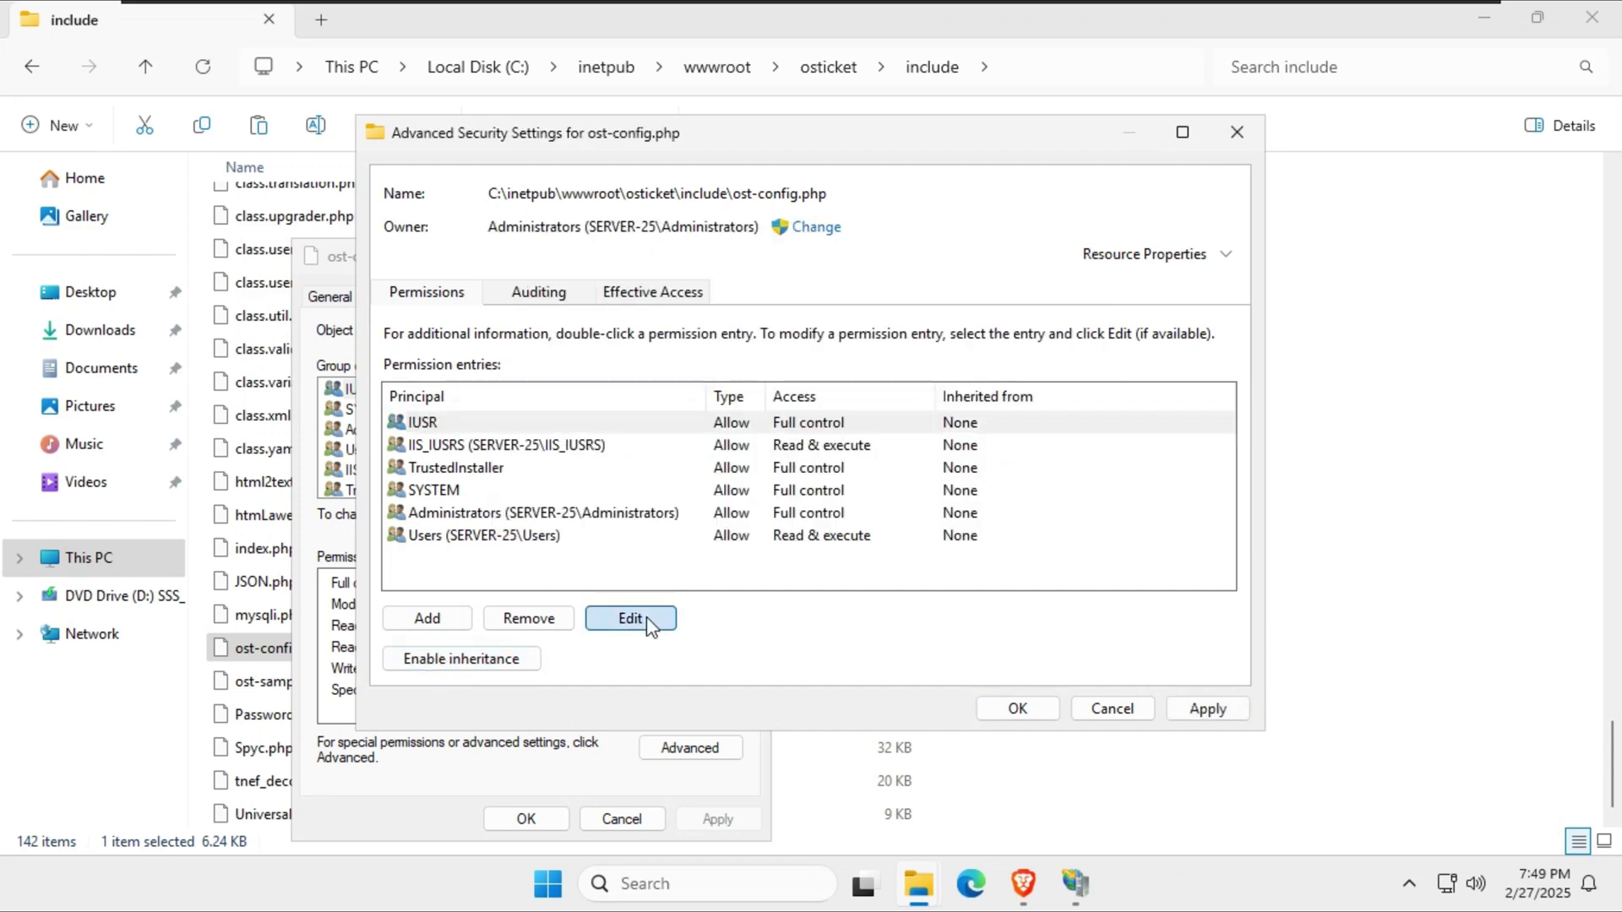
click(379, 398)
click(1201, 752)
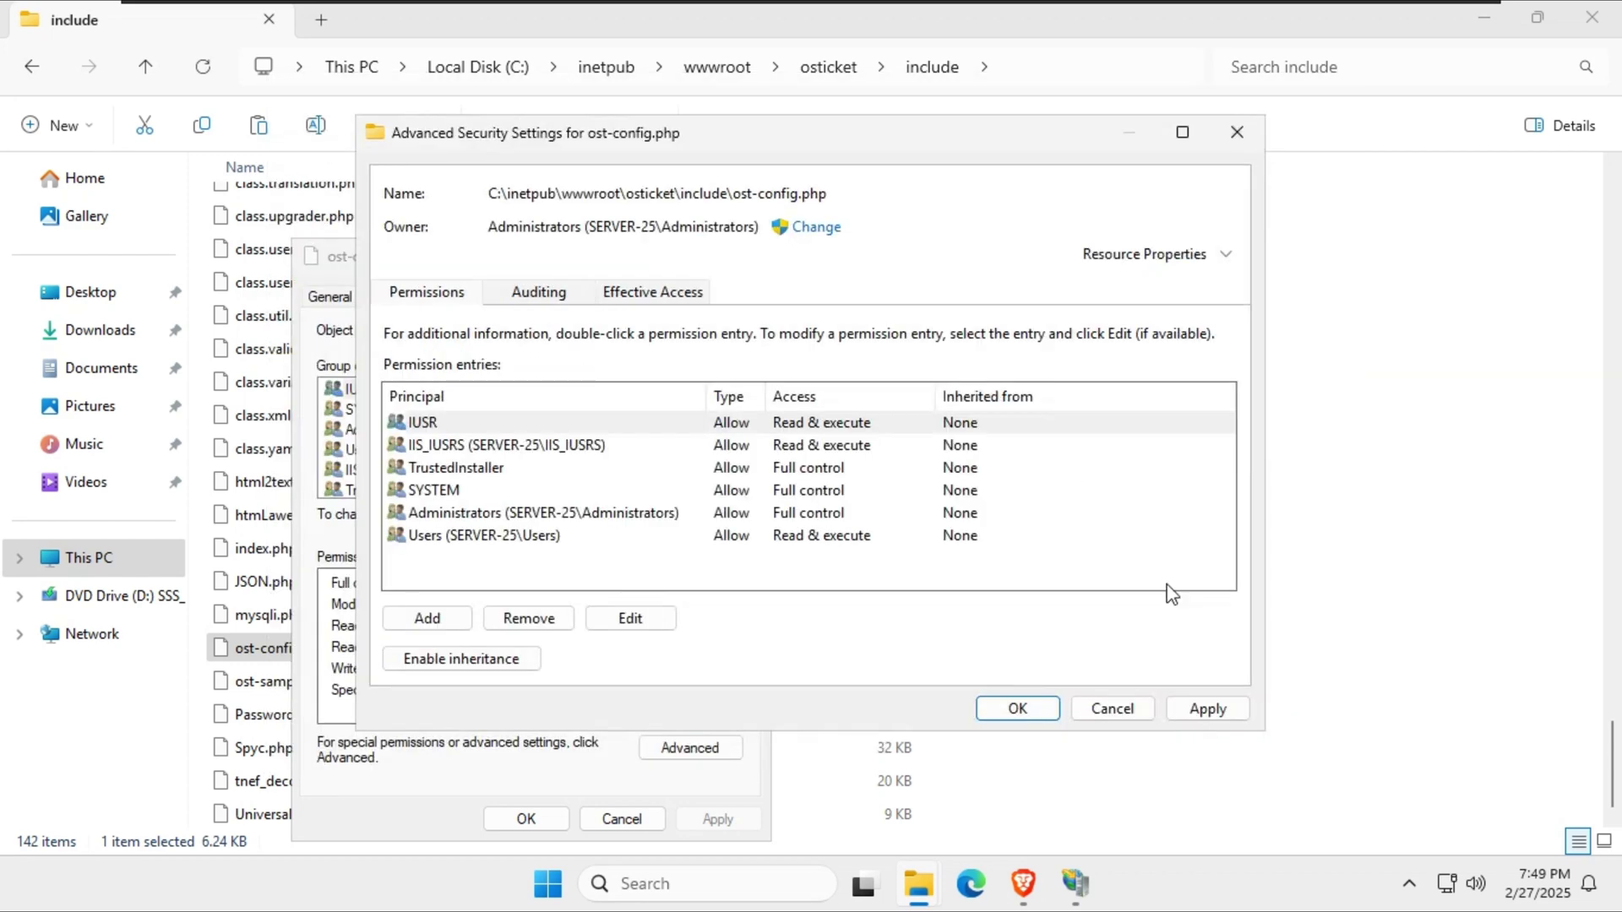
click(1208, 708)
click(1018, 707)
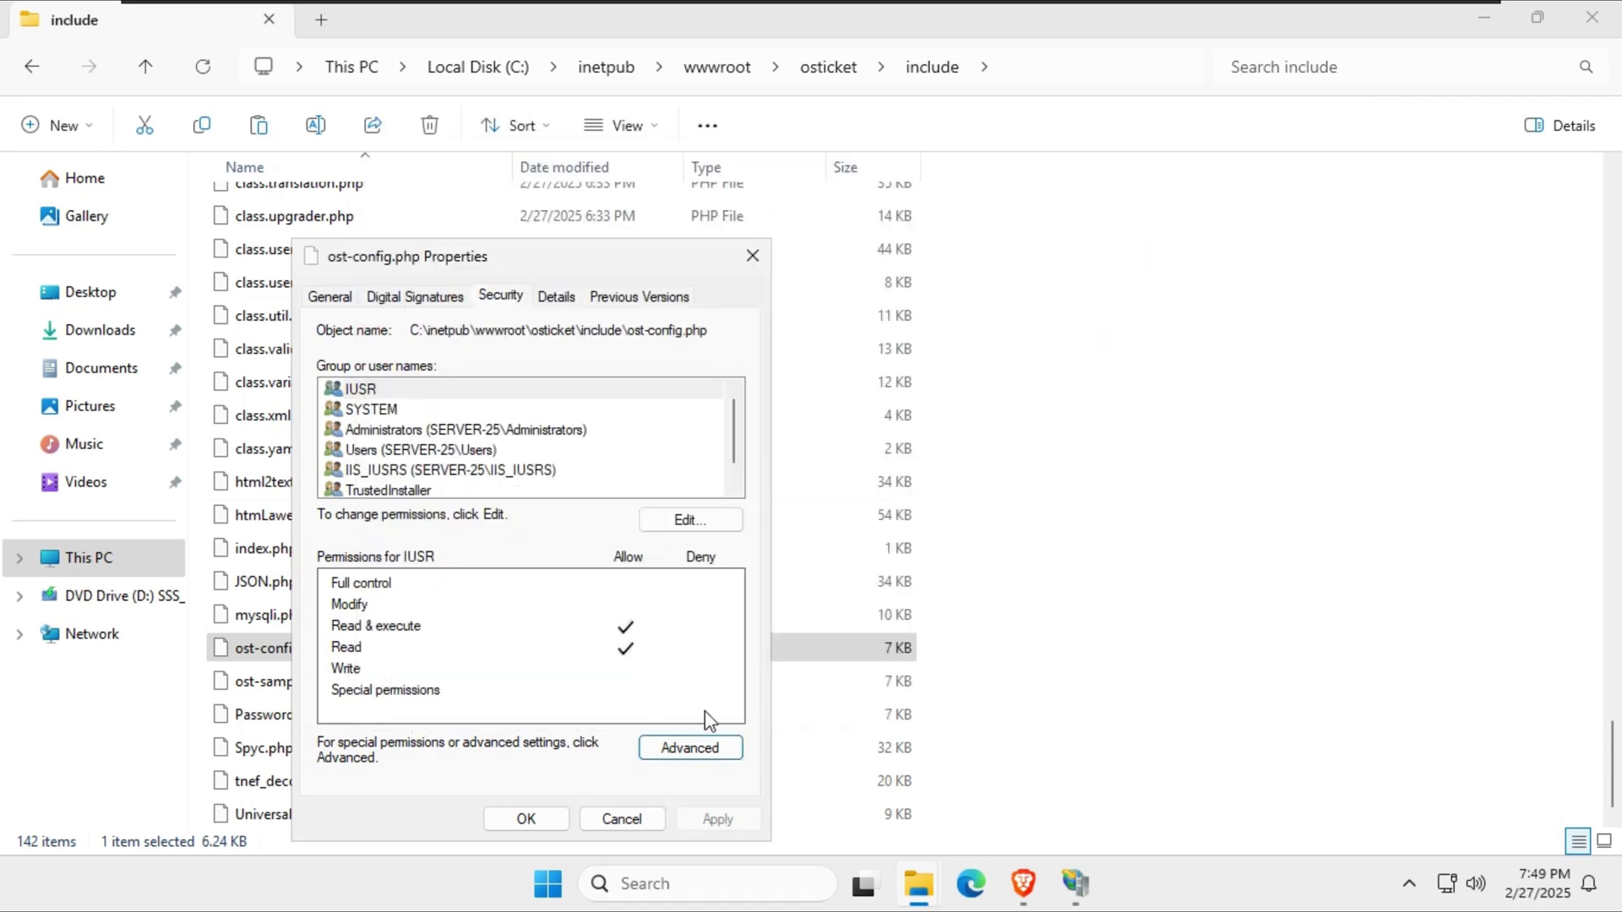
click(527, 819)
click(1592, 17)
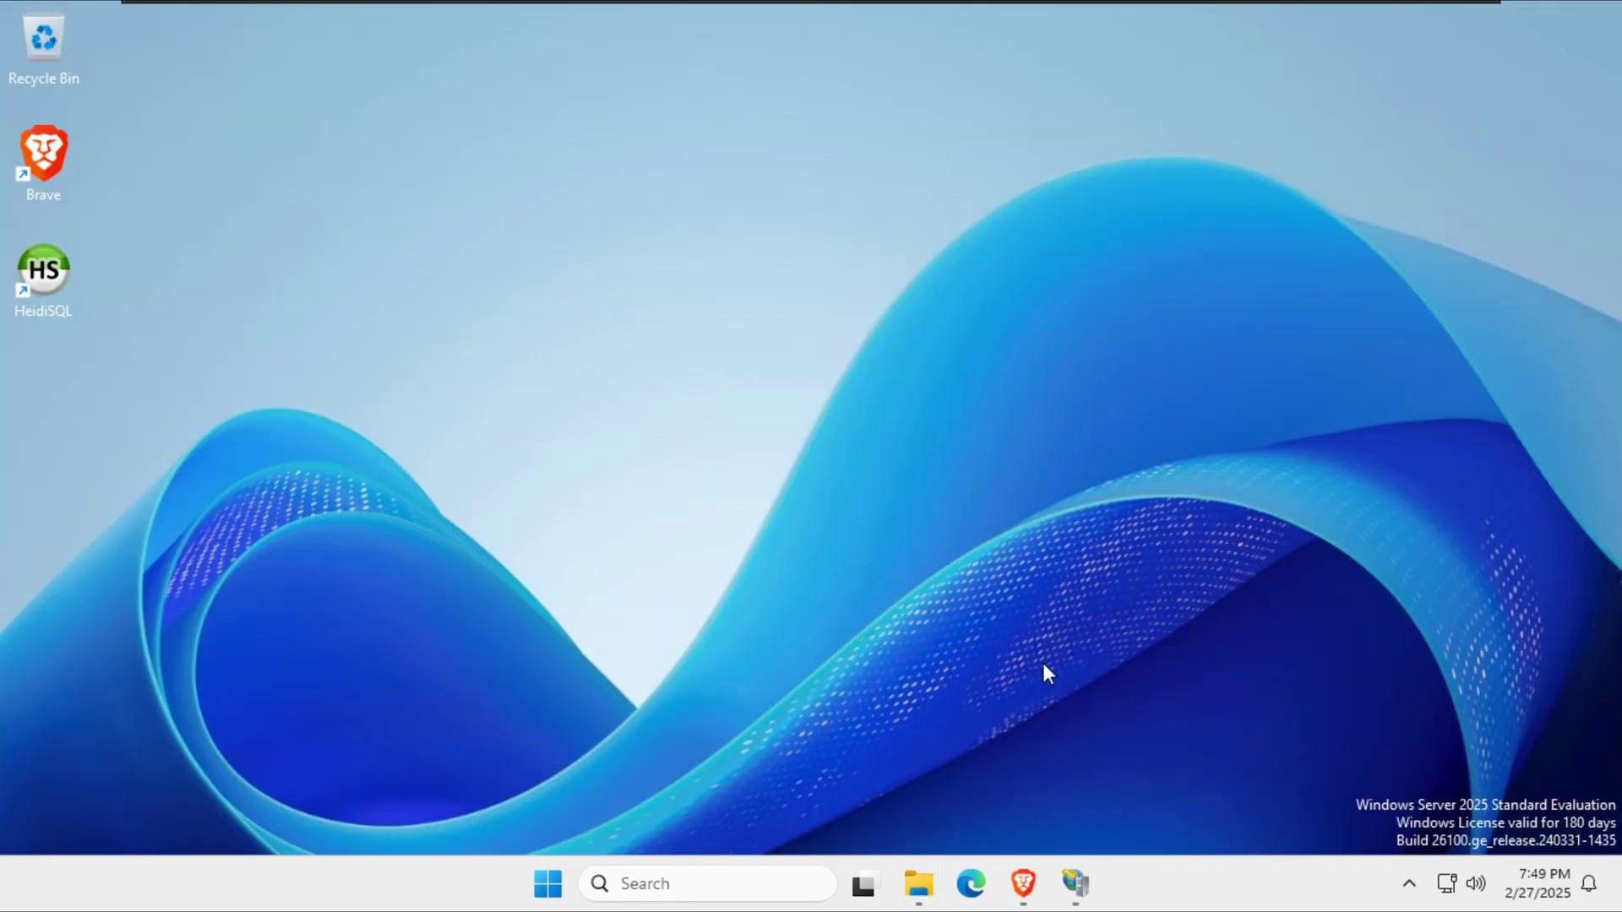
Open the help desk at 192.168.145.135/osticket and reach the agent login page.
key(alt+Tab)
click(425, 78)
text(192)
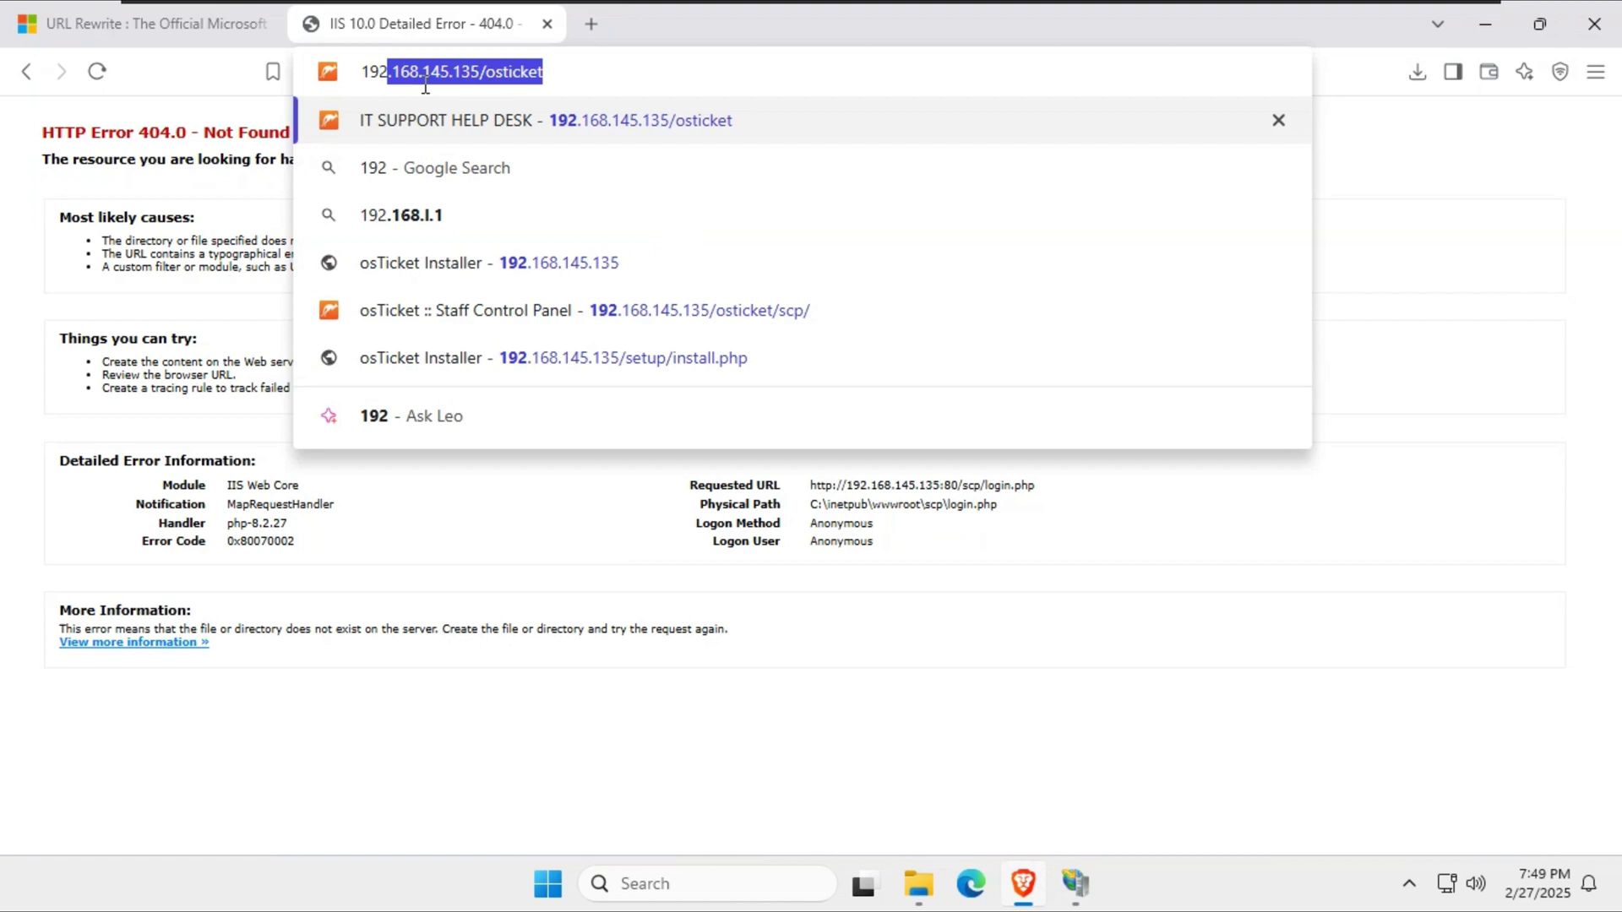
key(Return)
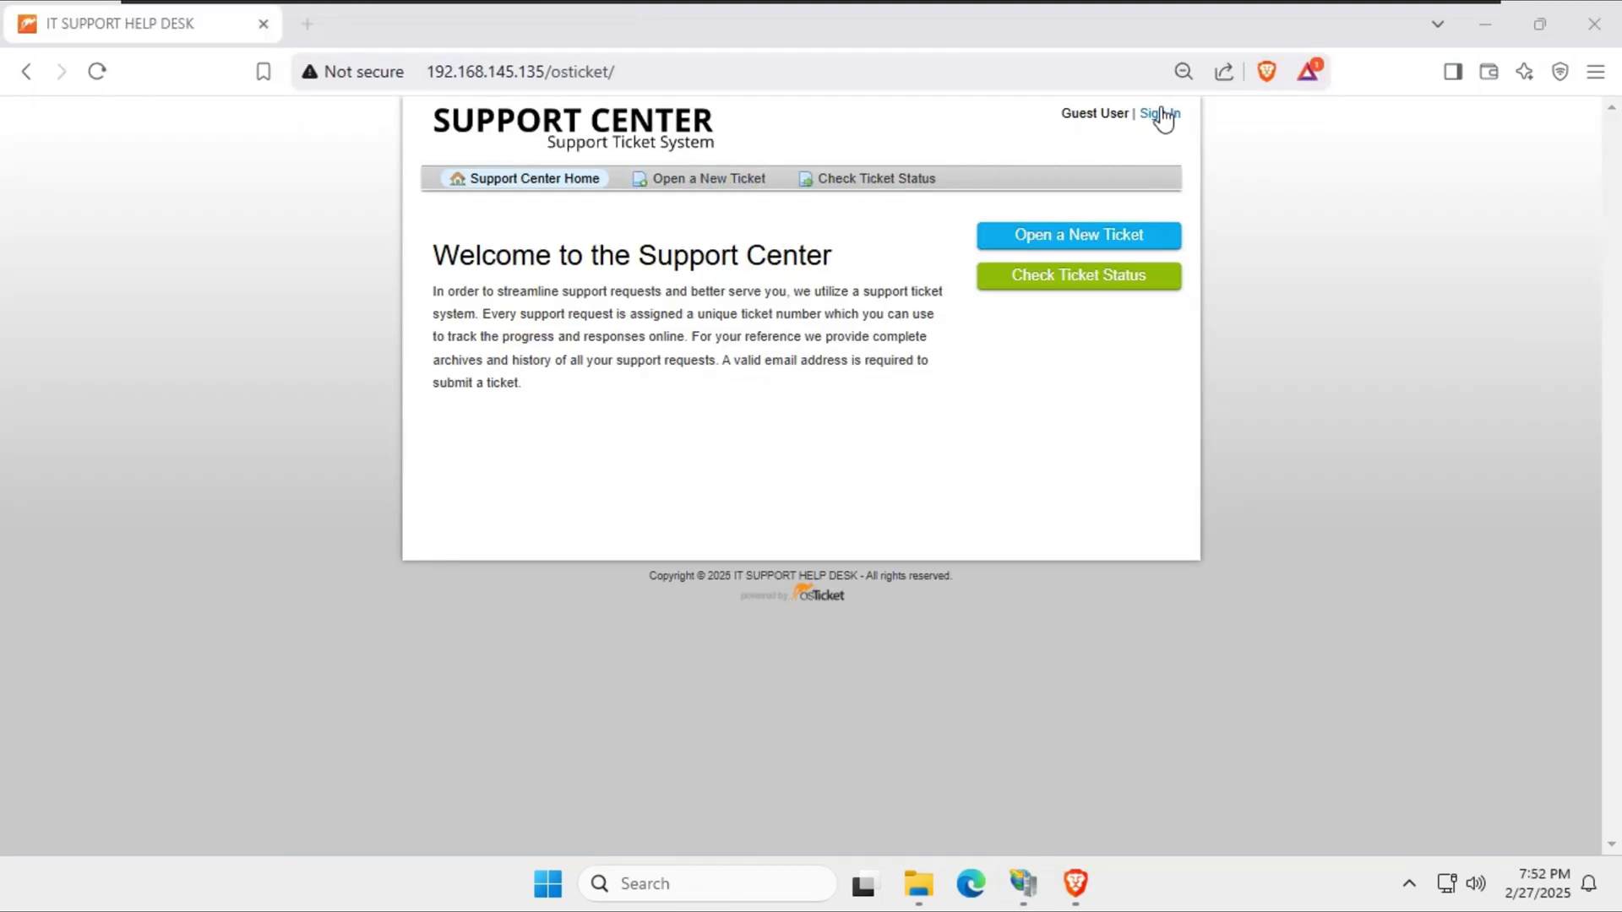
click(1157, 115)
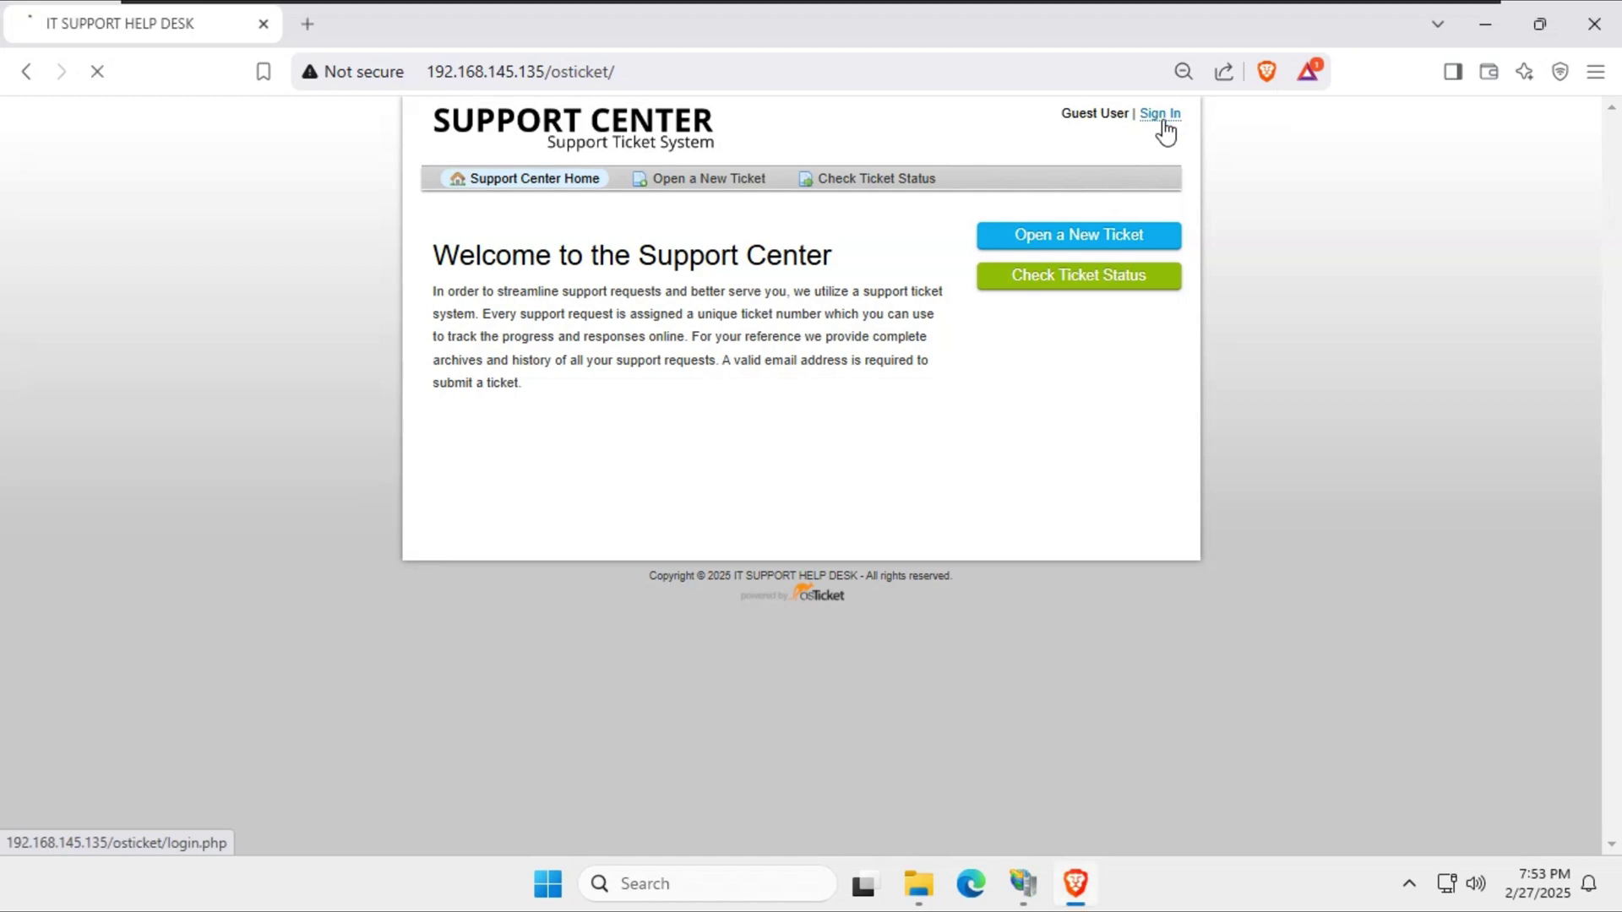
click(884, 354)
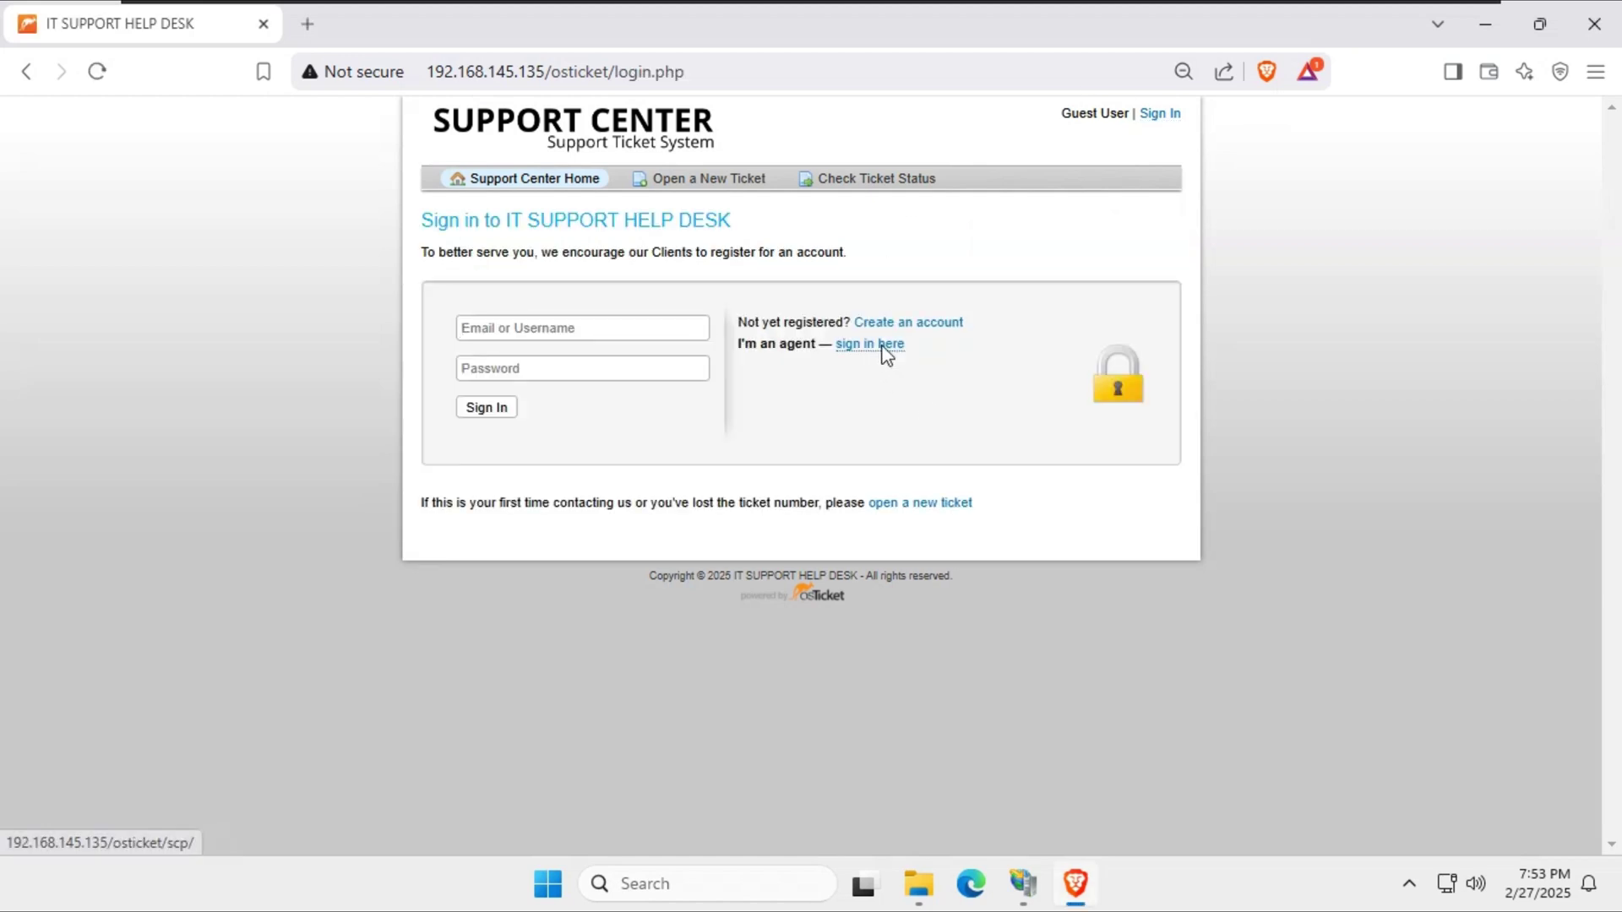
Log in with the saved agent username and the agent password.
click(810, 385)
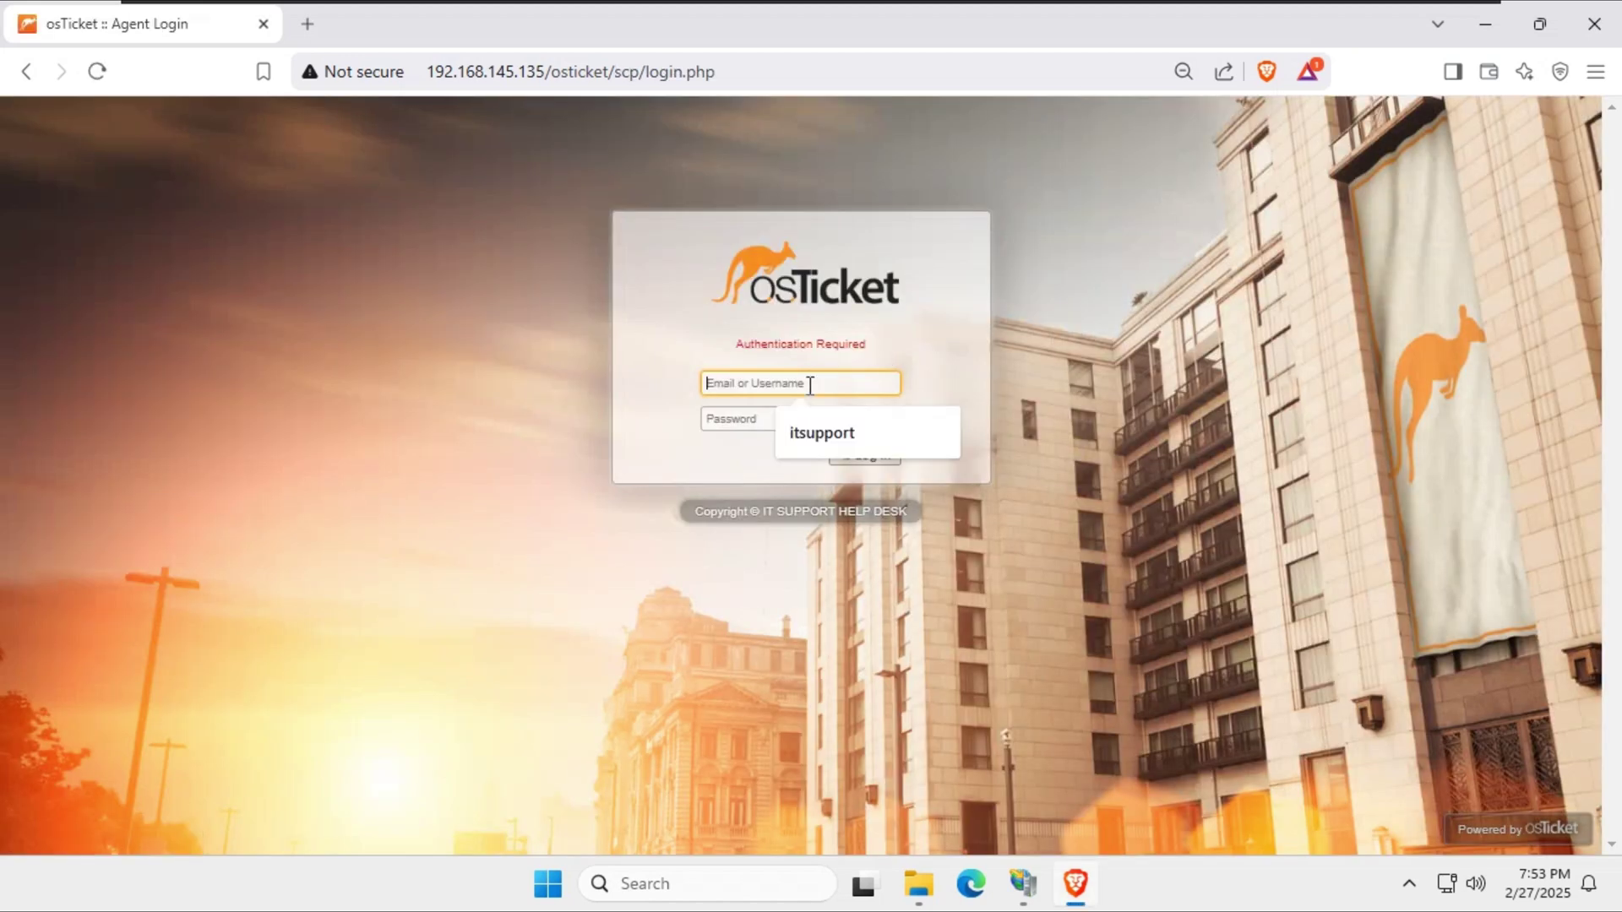
click(823, 432)
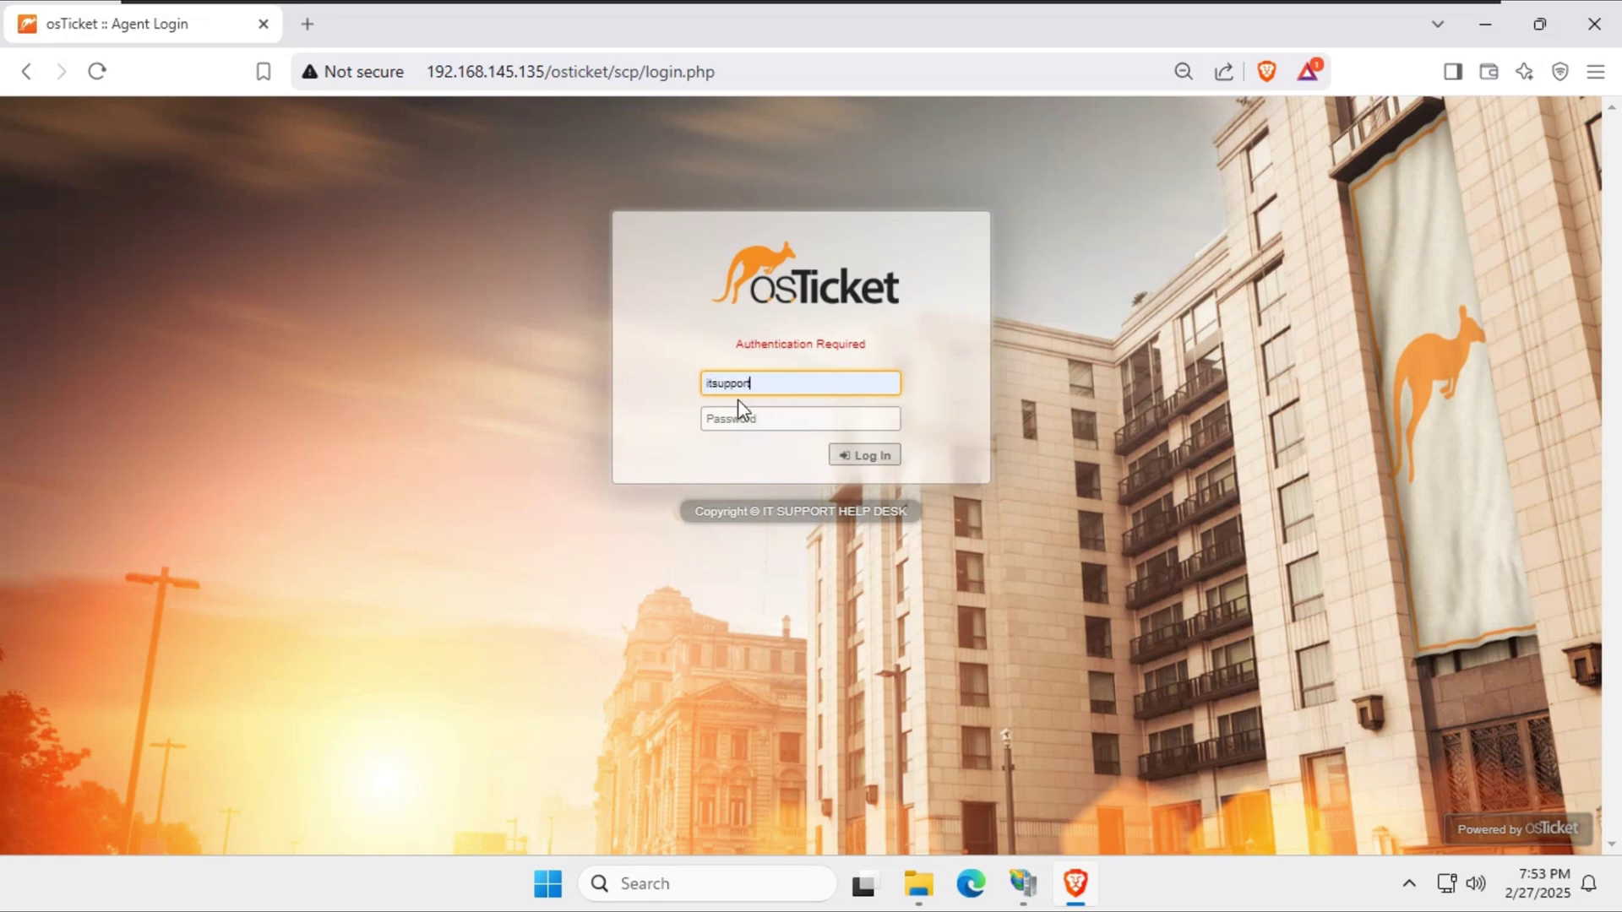
click(746, 422)
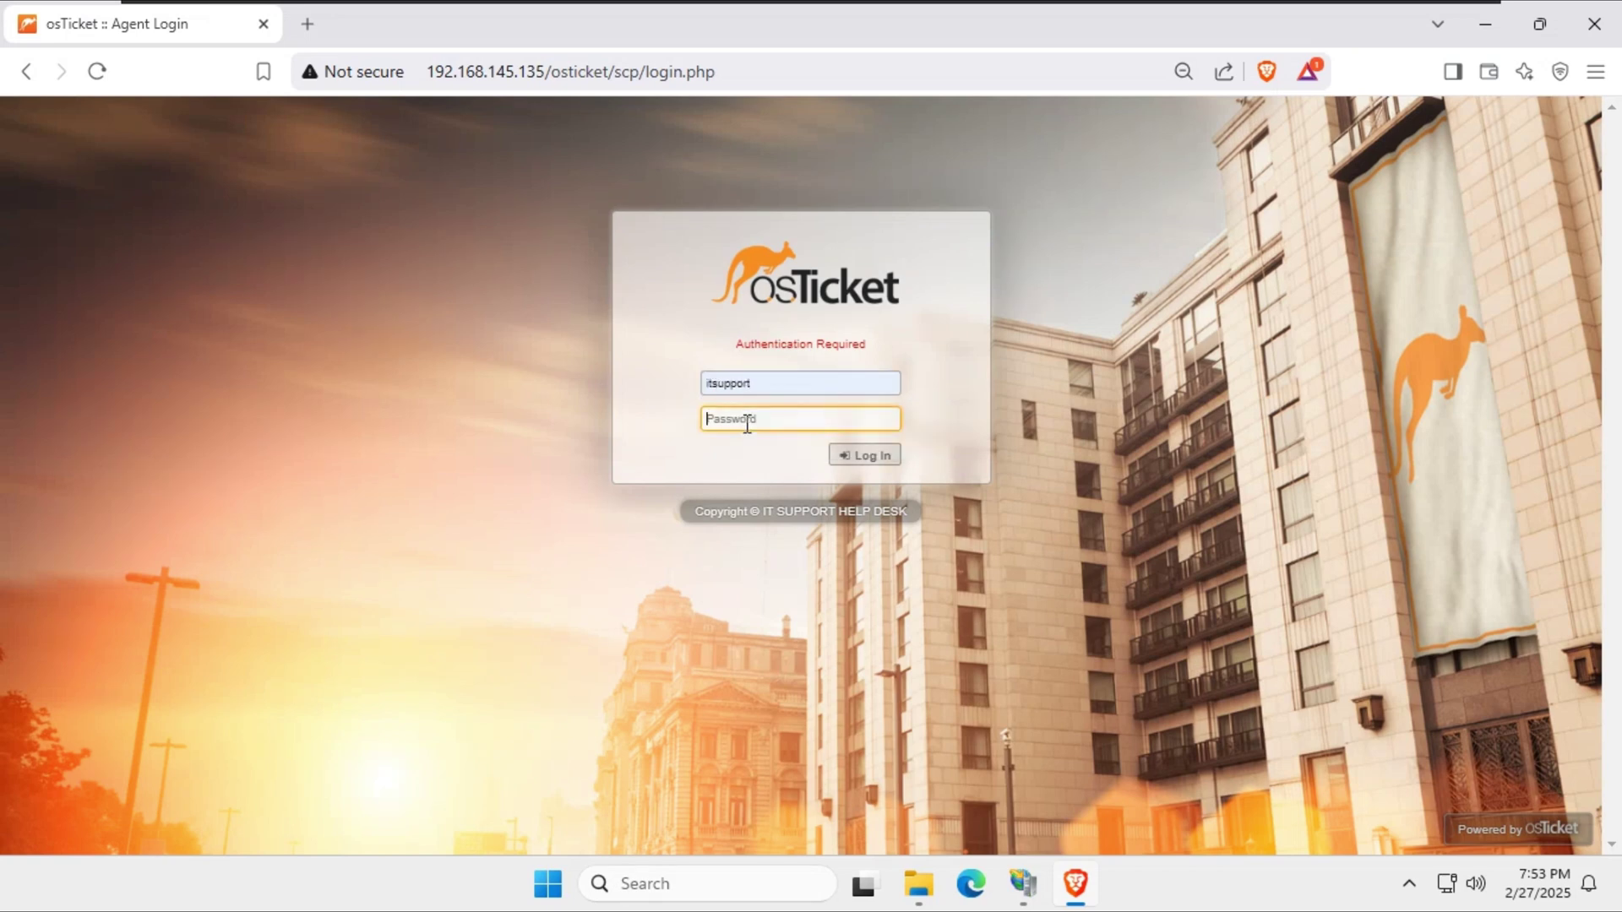
text(P)
click(862, 456)
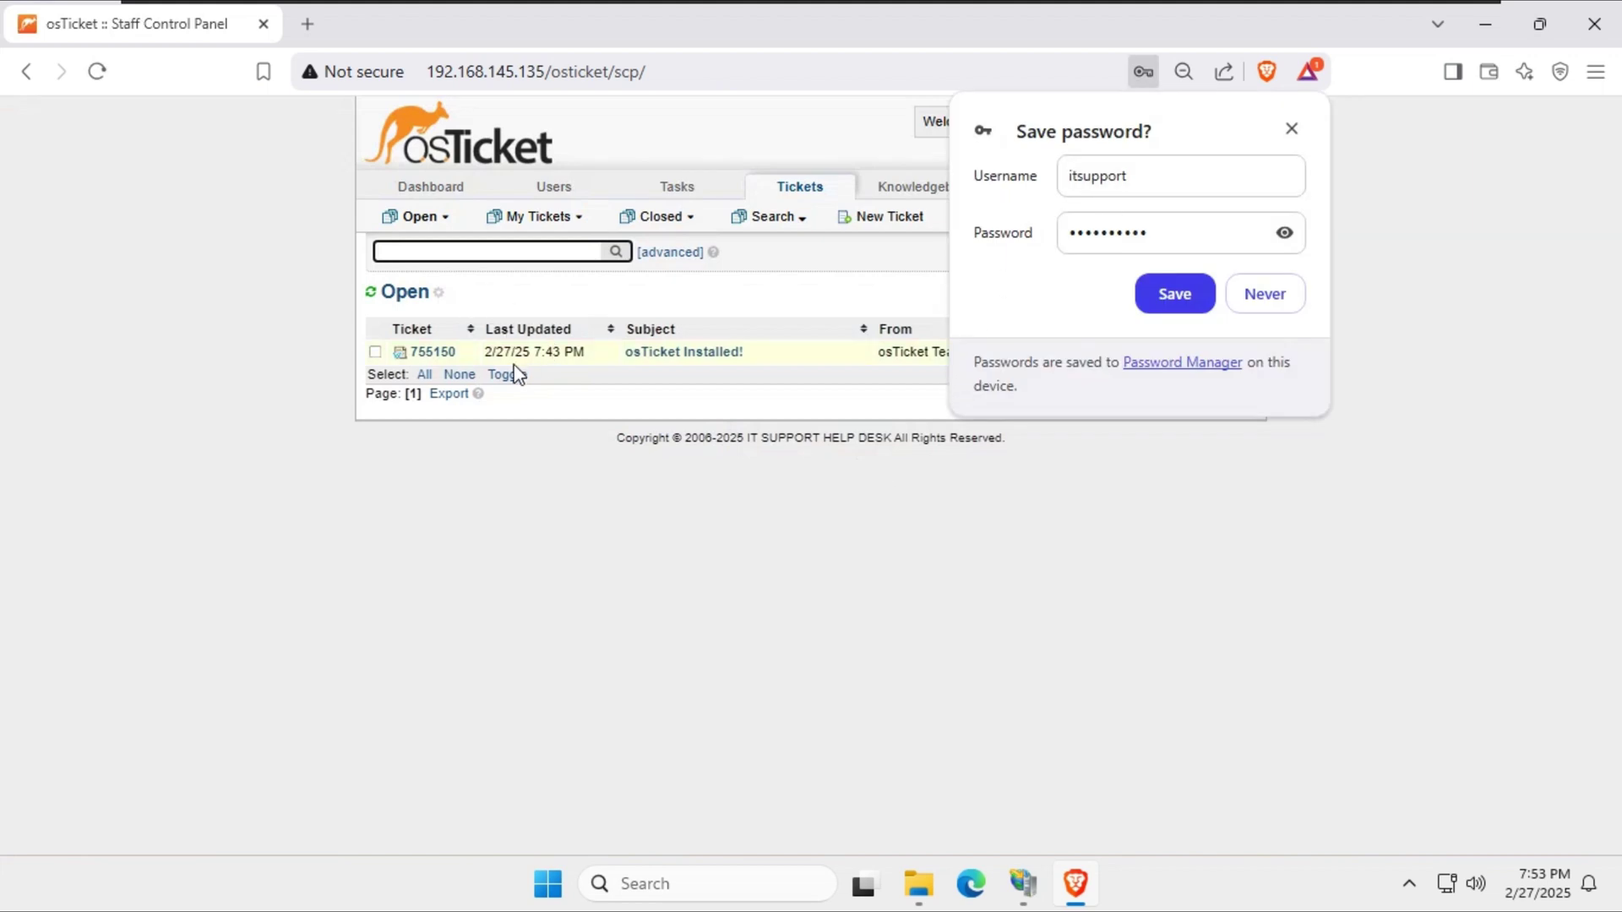
Dismiss the save-password offer and open the osTicket Installed! ticket.
click(1292, 128)
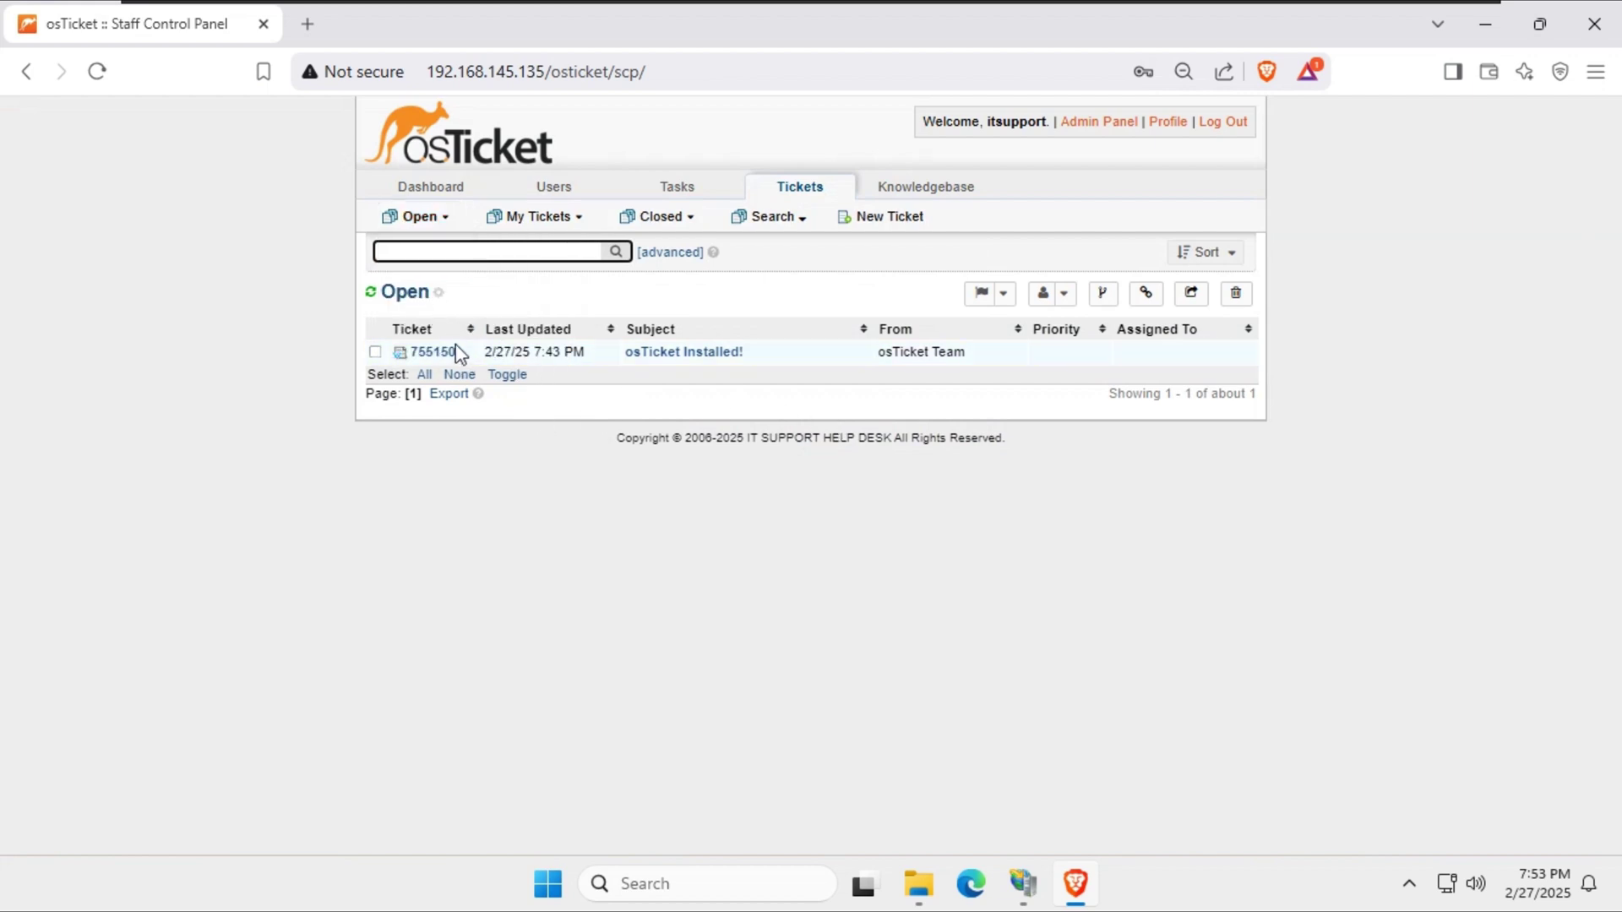
click(682, 353)
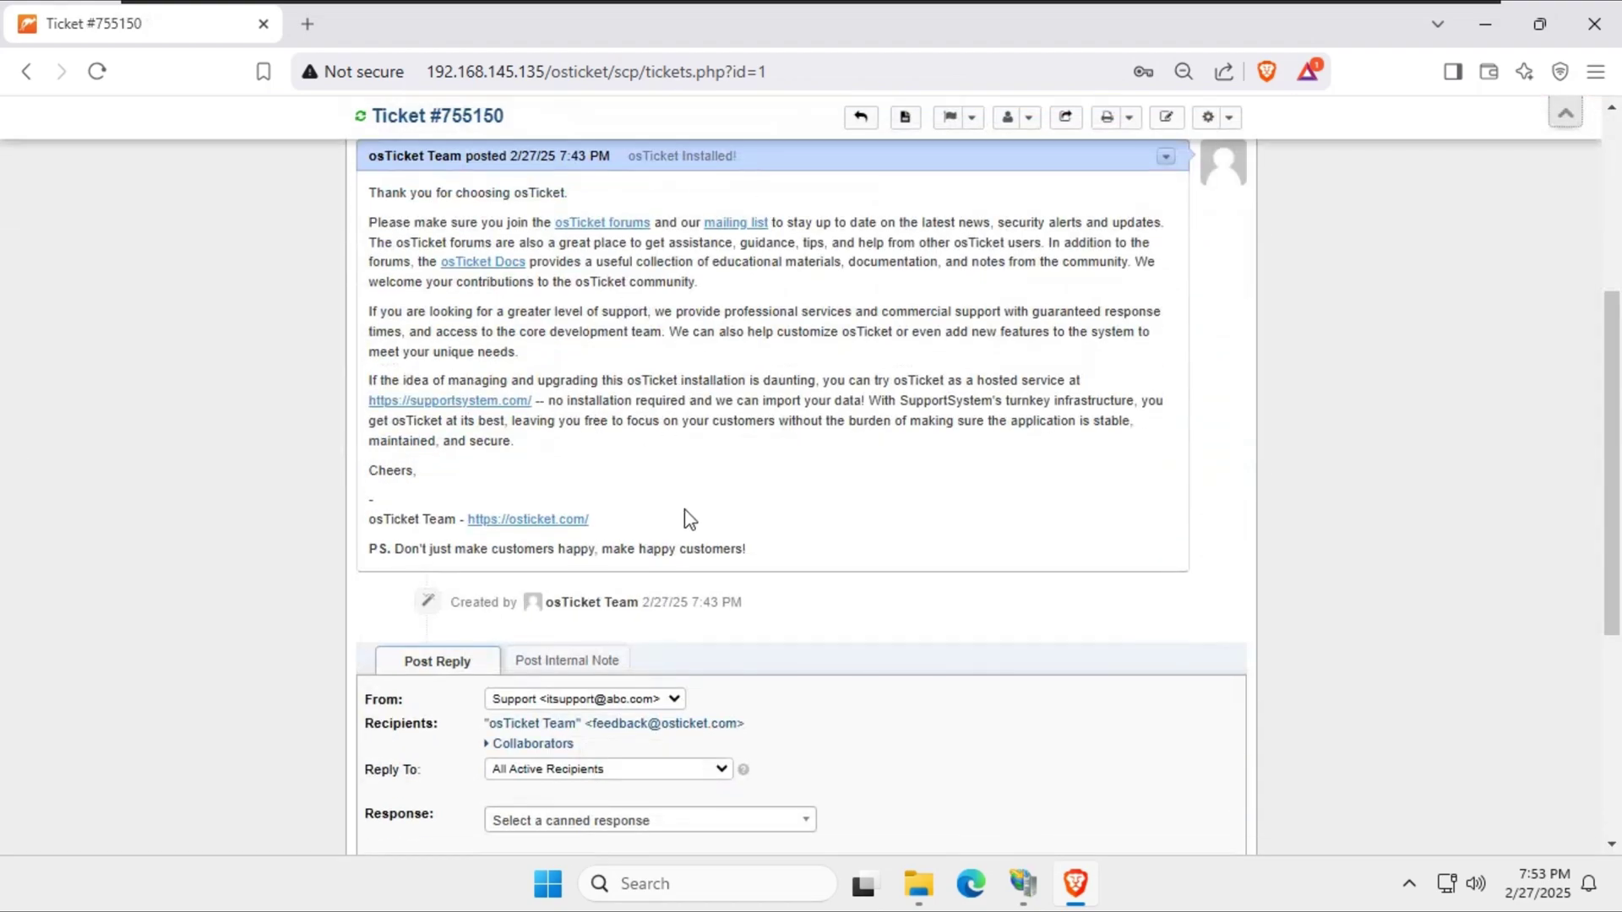
scroll(798, 612, down, 3)
scroll(798, 613, up, 10)
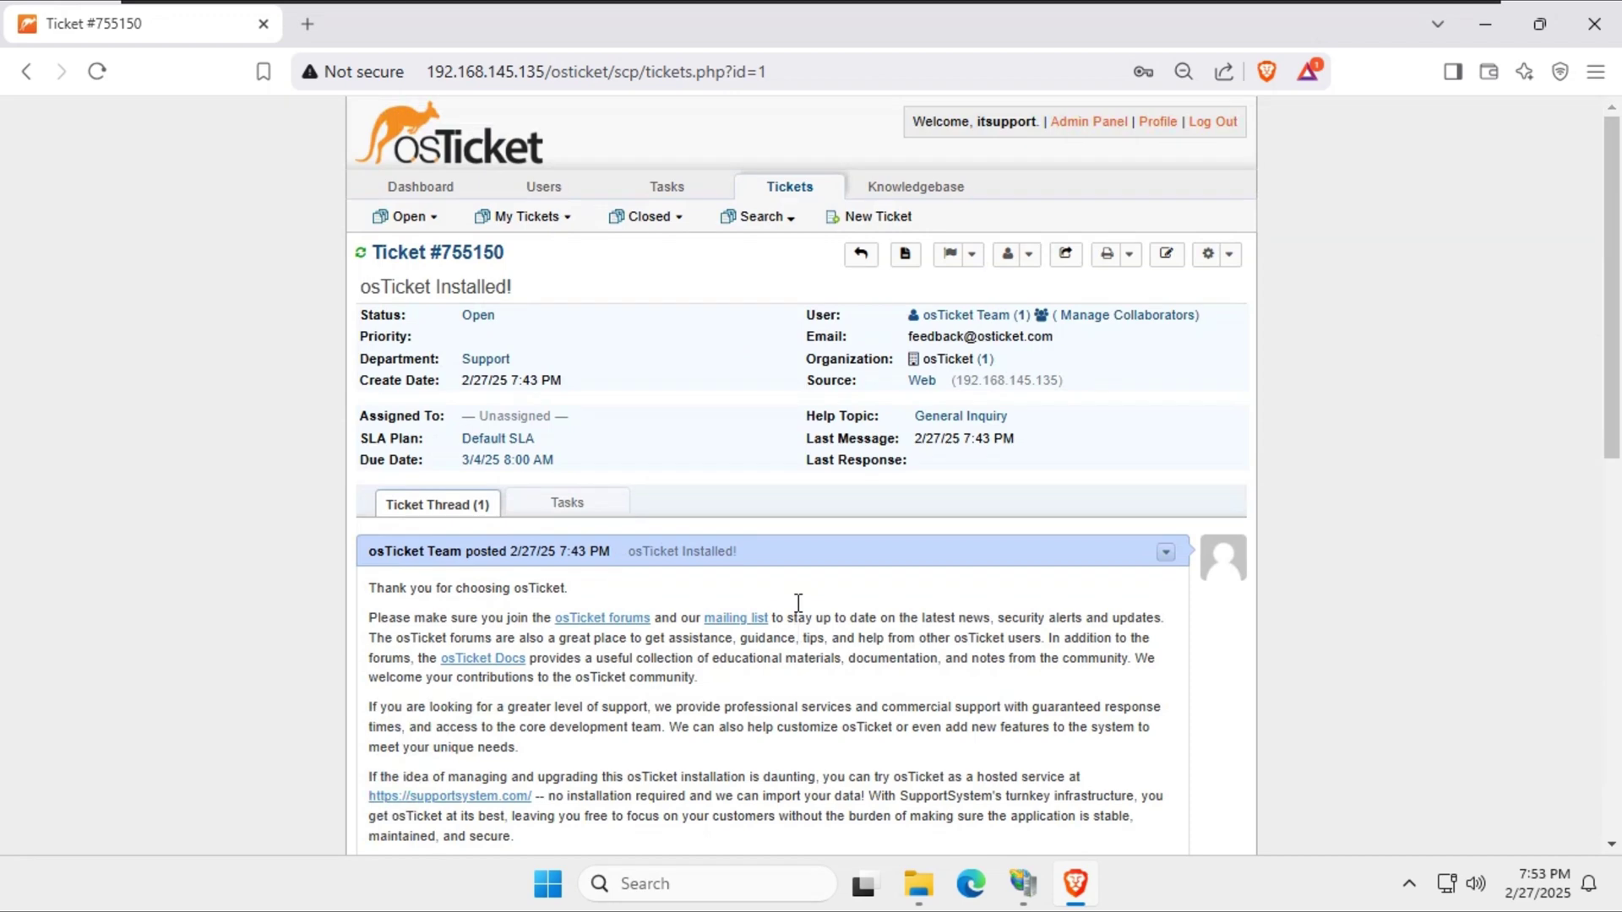
Browse the Dashboard, Users, Tasks and Knowledgebase sections, ending on the Dashboard.
click(417, 194)
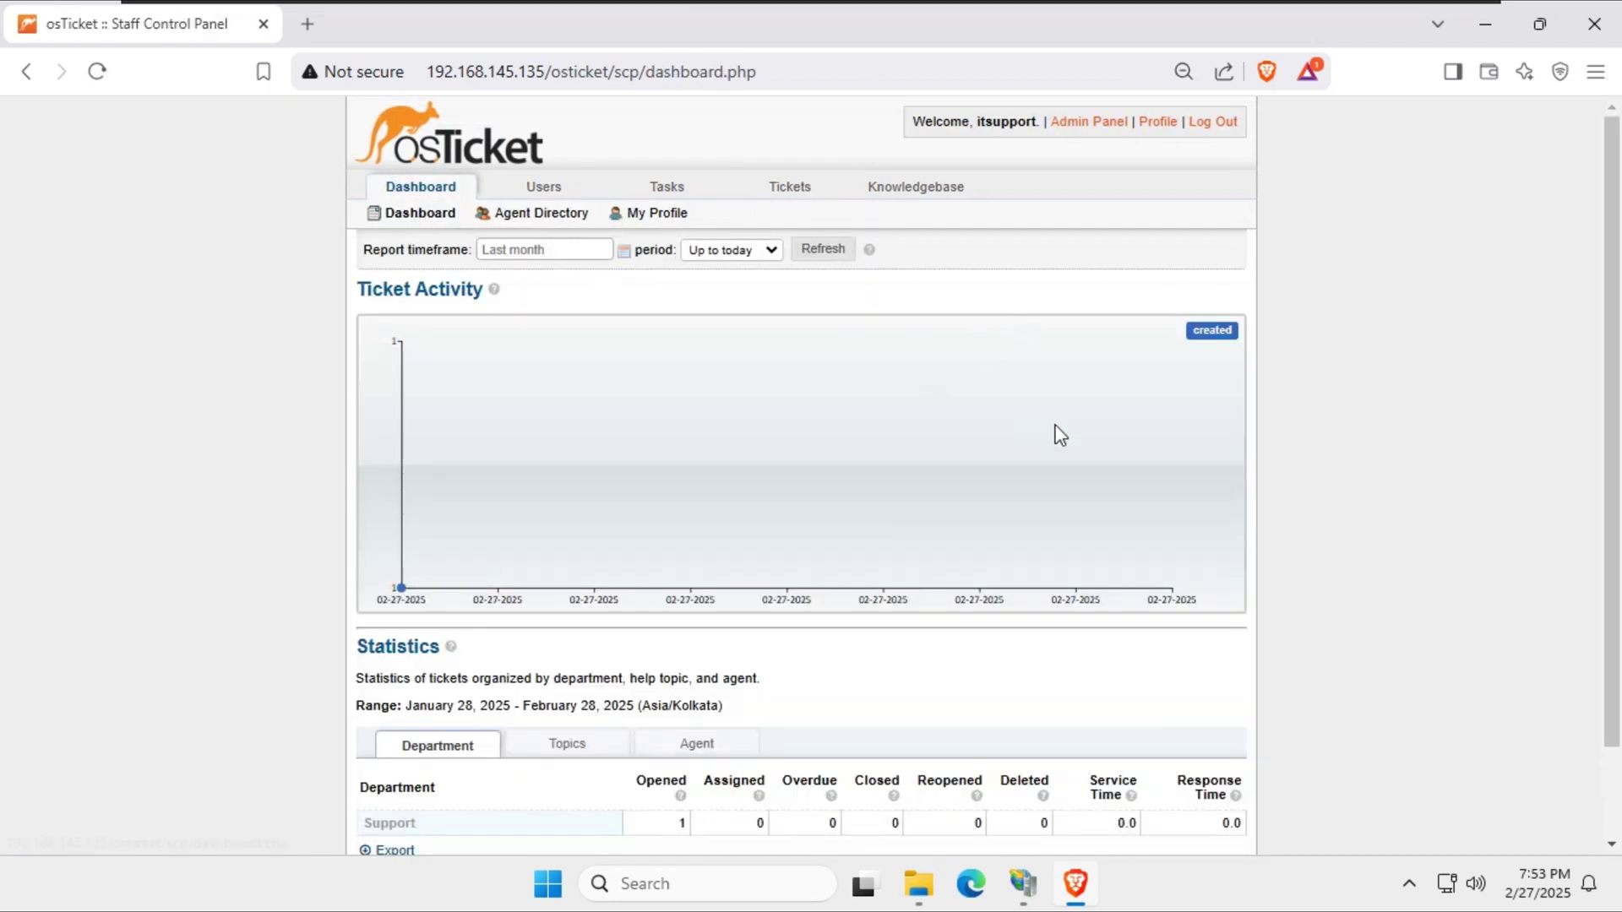
scroll(1065, 438, down, 2)
scroll(773, 528, up, 2)
click(1269, 899)
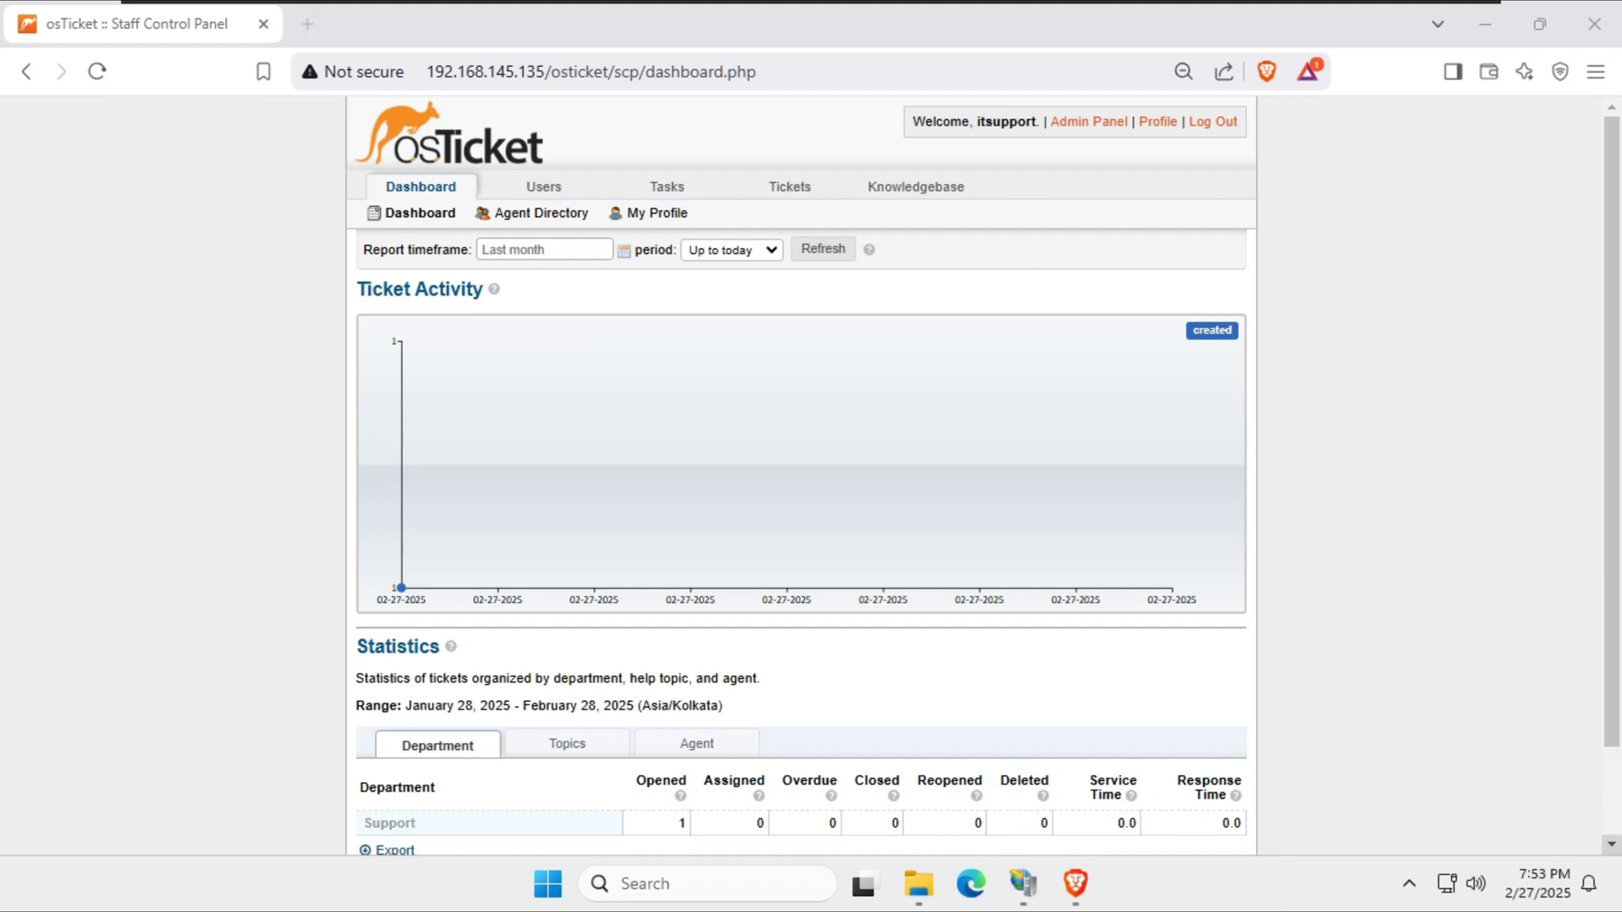
click(509, 190)
click(663, 195)
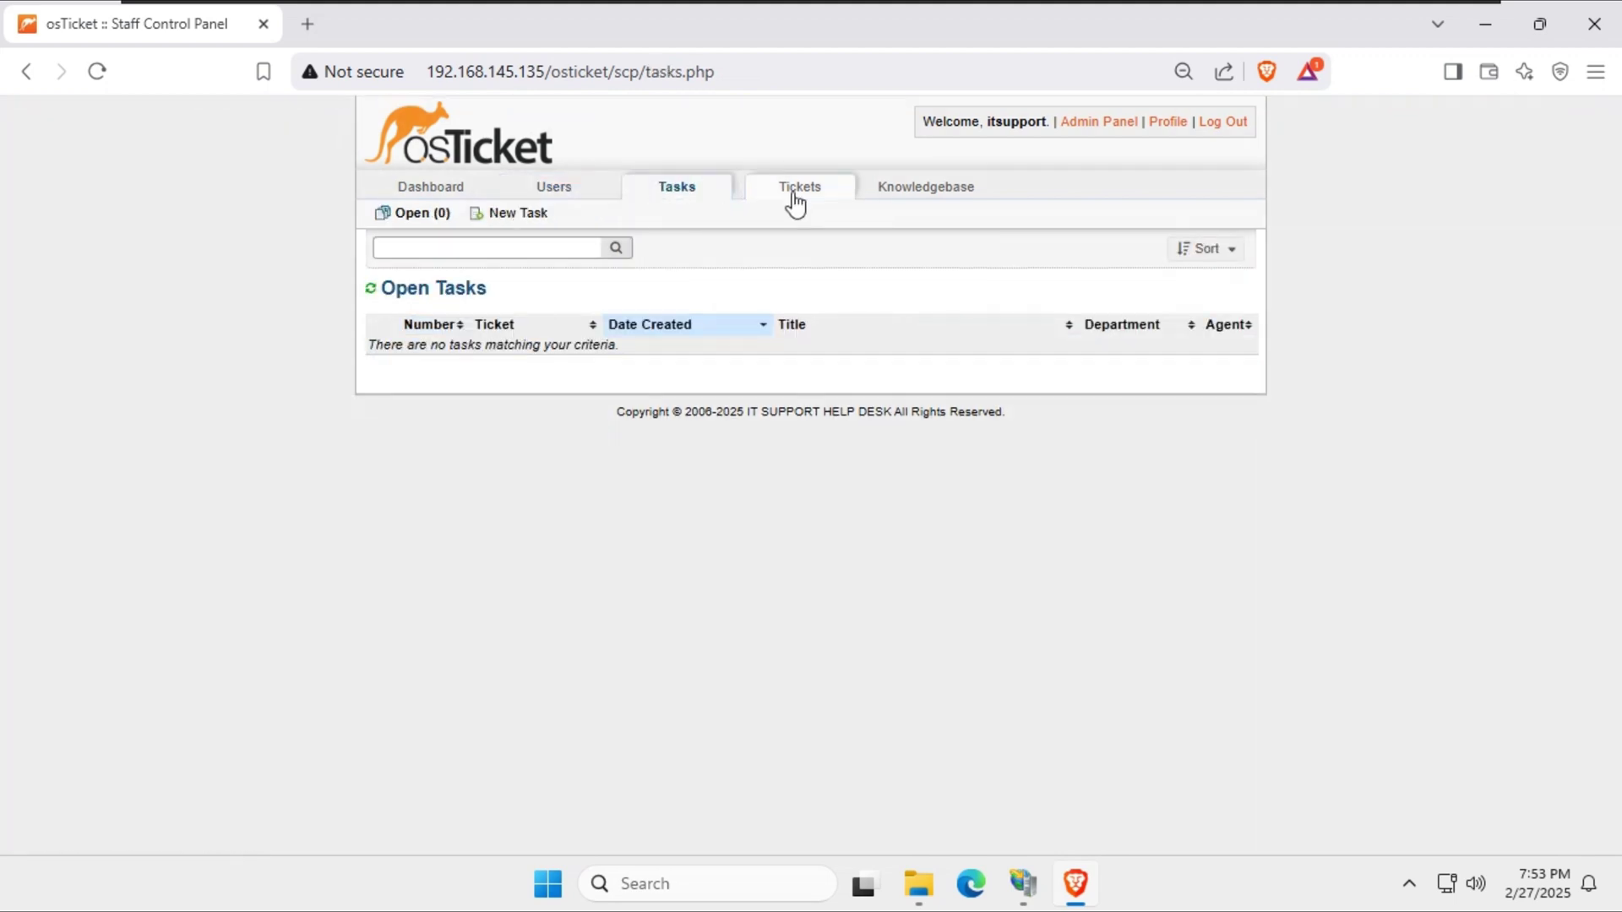
click(895, 189)
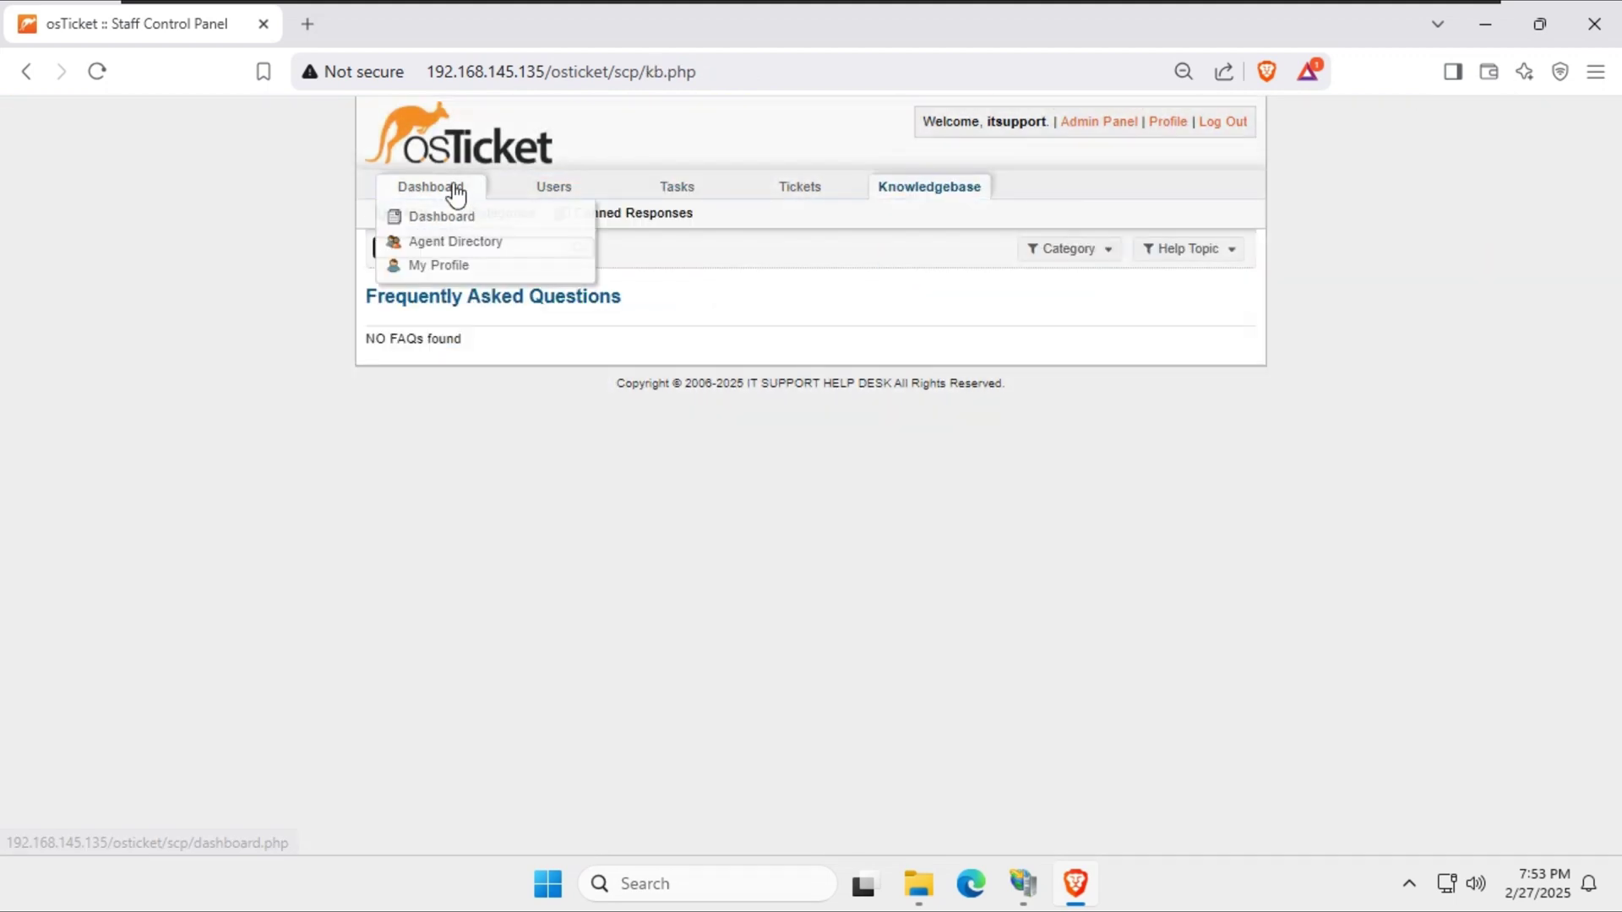
click(451, 191)
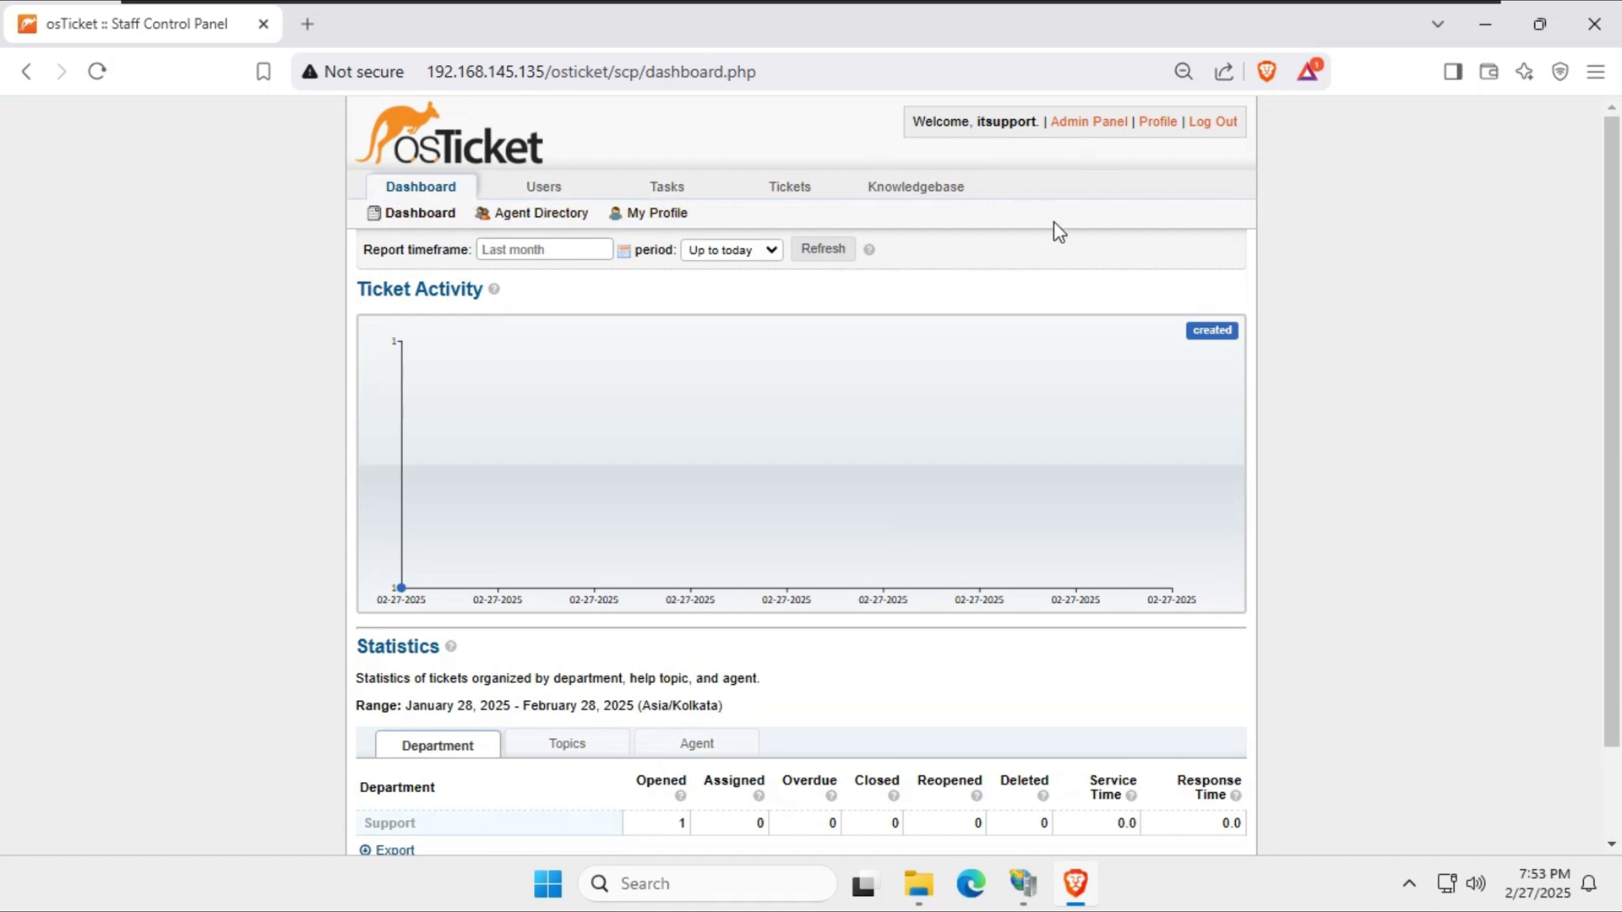
click(1229, 898)
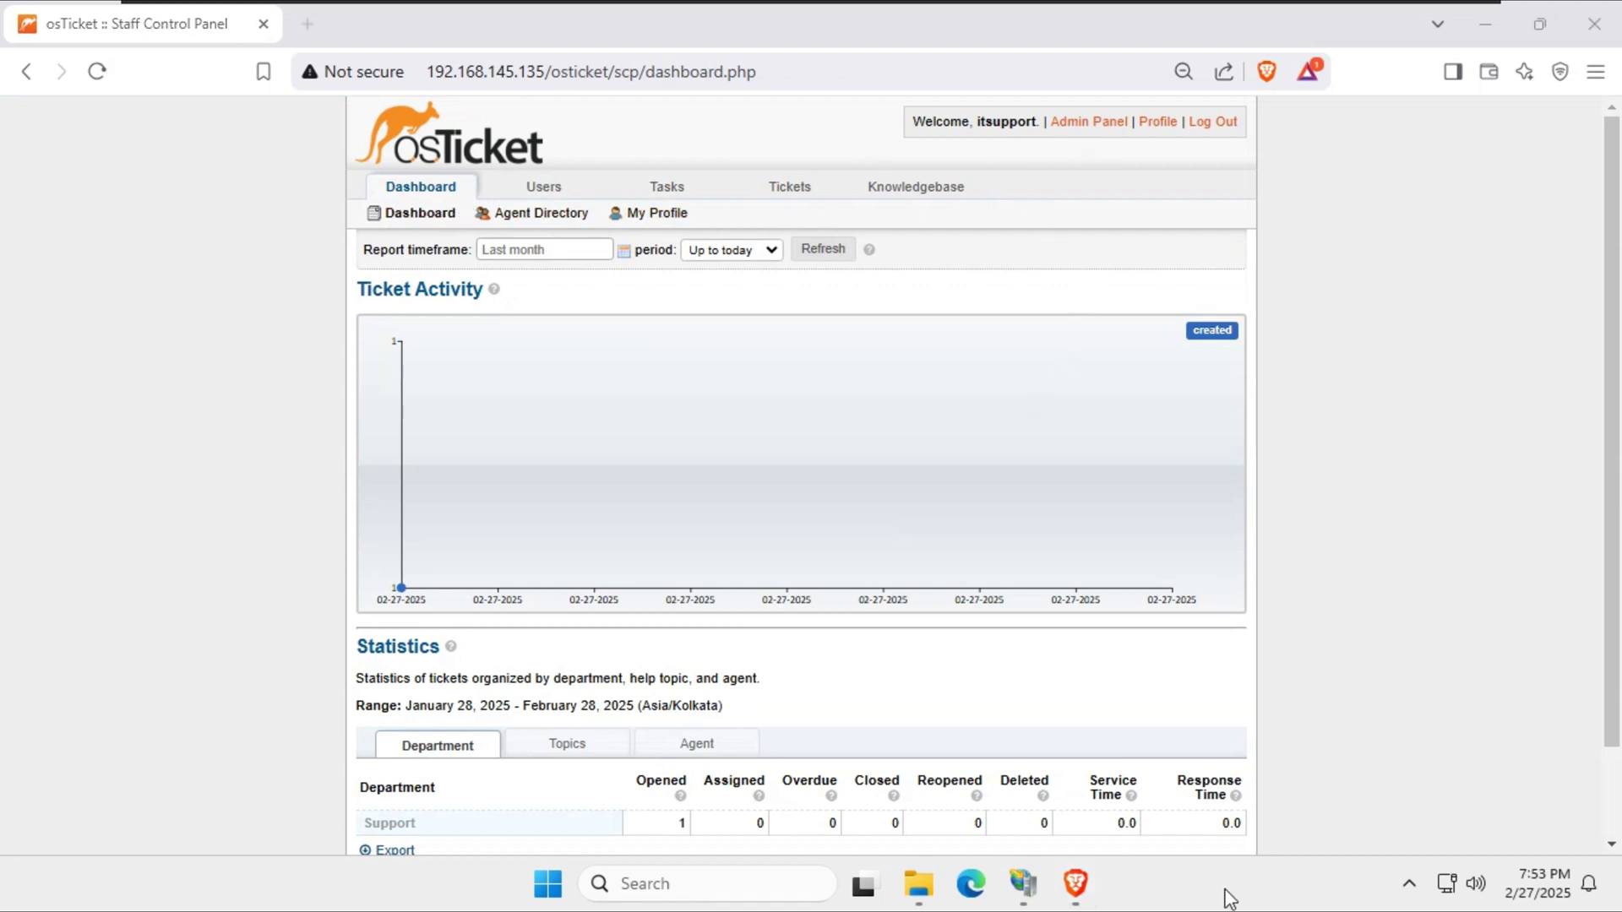